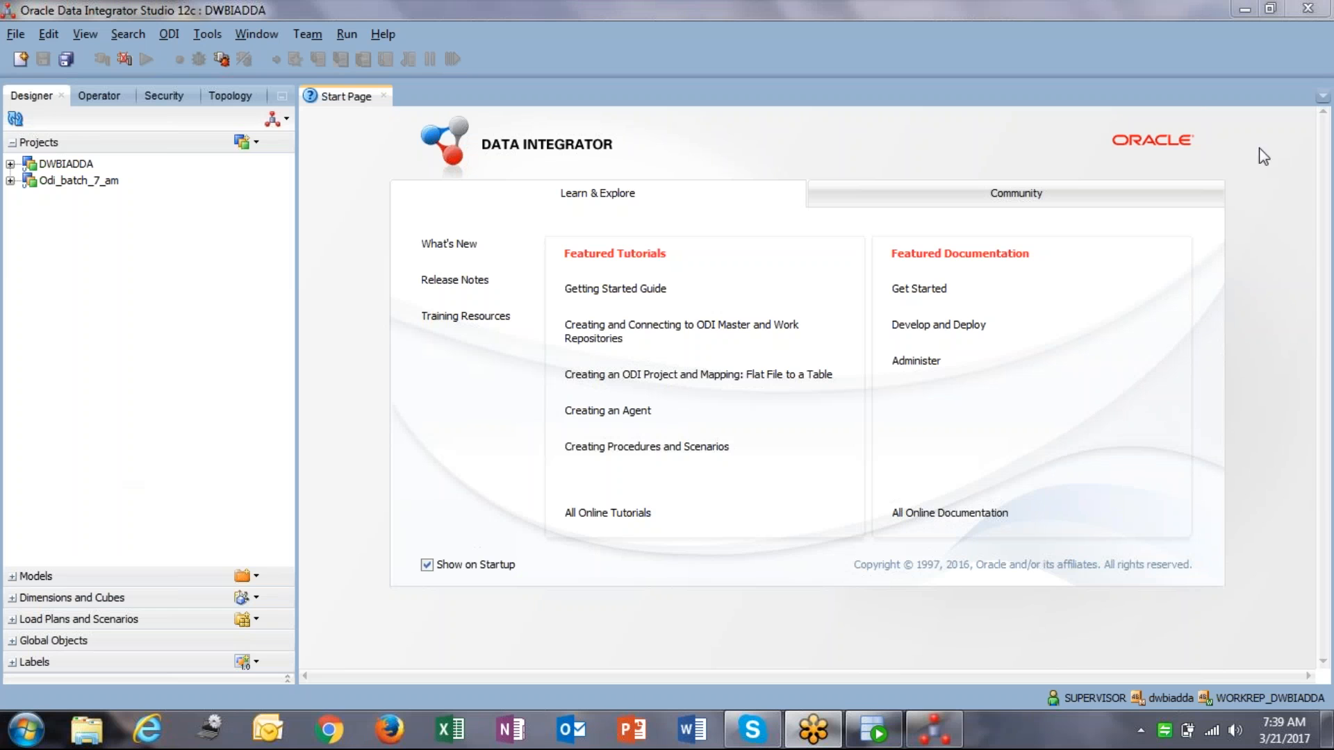
# Step: Expand Odi_batch_7_am and First Folder in Designer Projects, then select the Mappings node
pyautogui.click(2, 287)
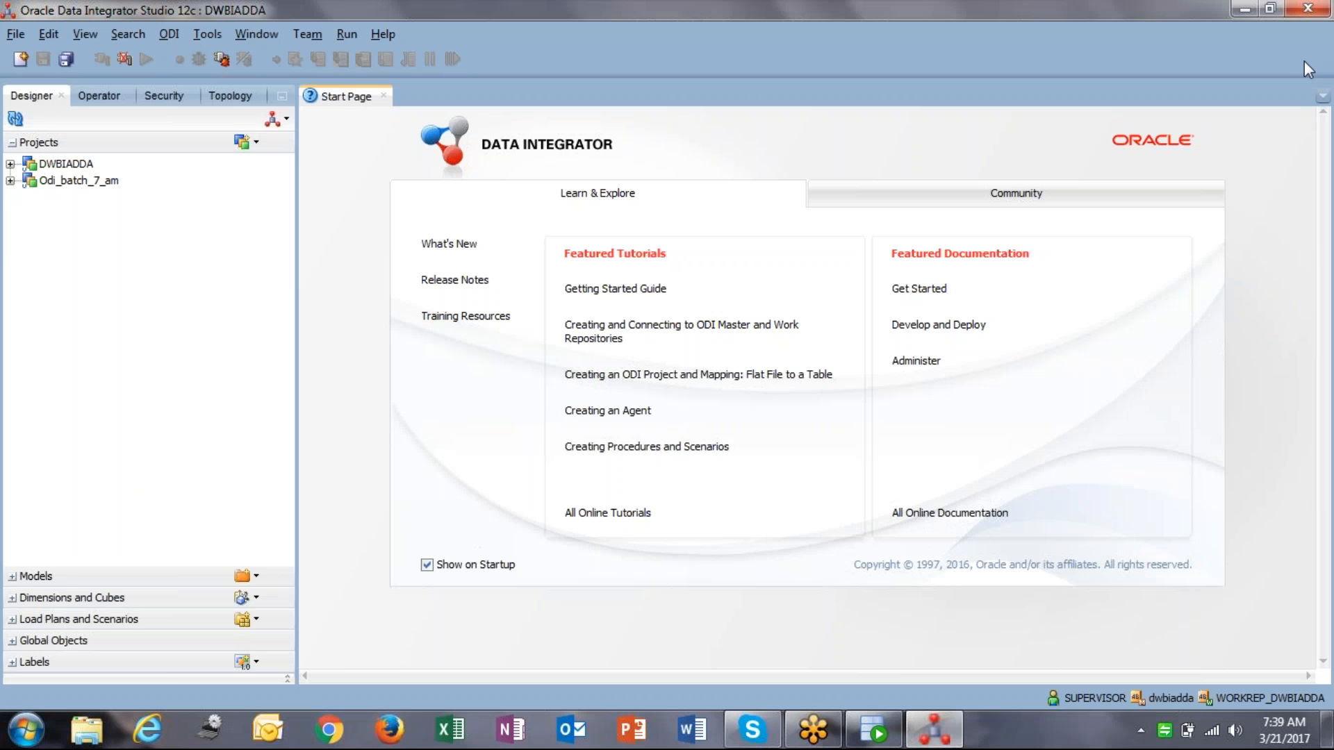
pyautogui.click(116, 236)
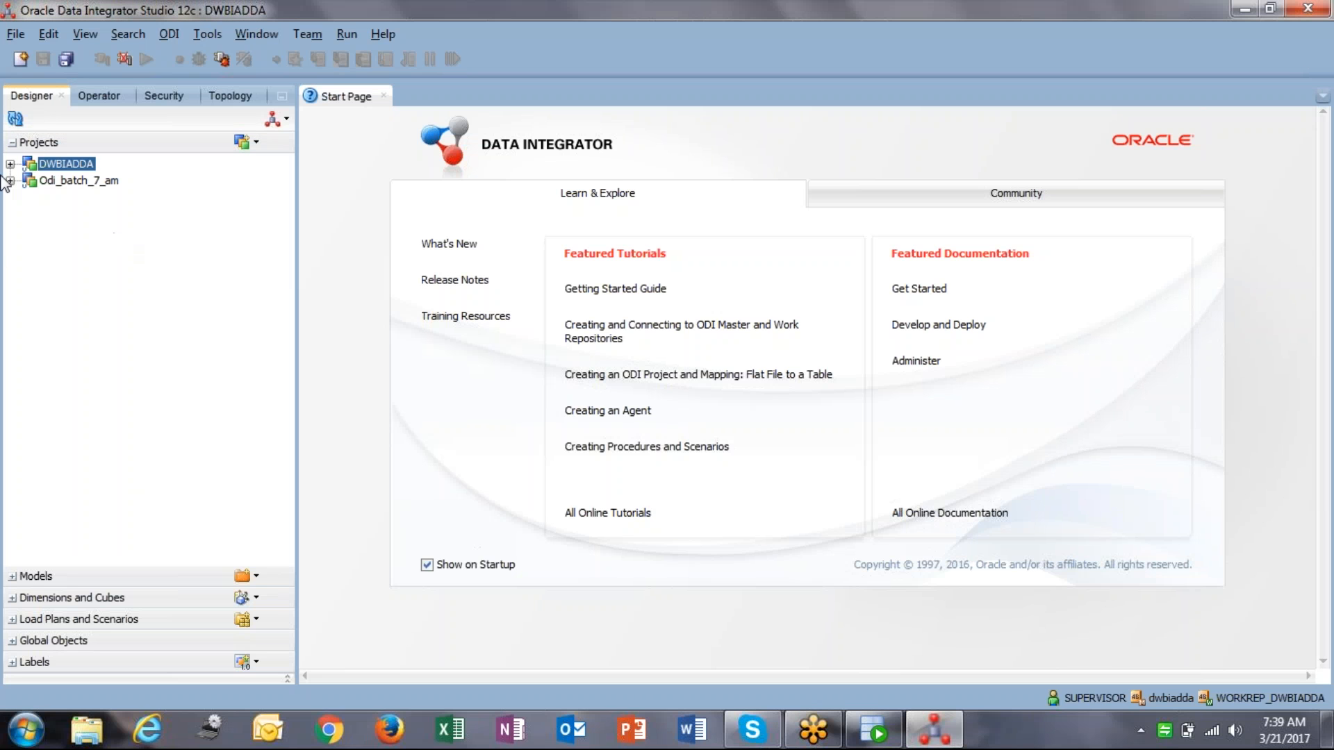
pyautogui.click(10, 180)
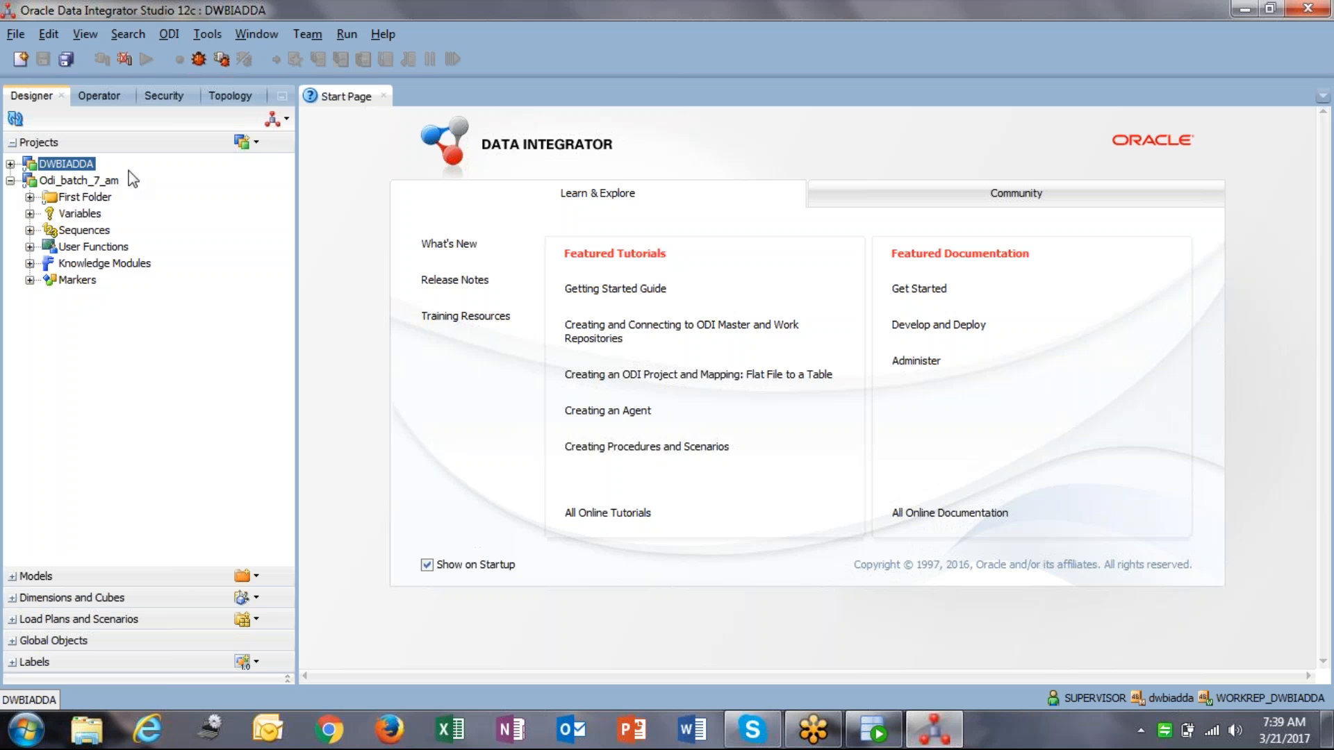
pyautogui.click(31, 198)
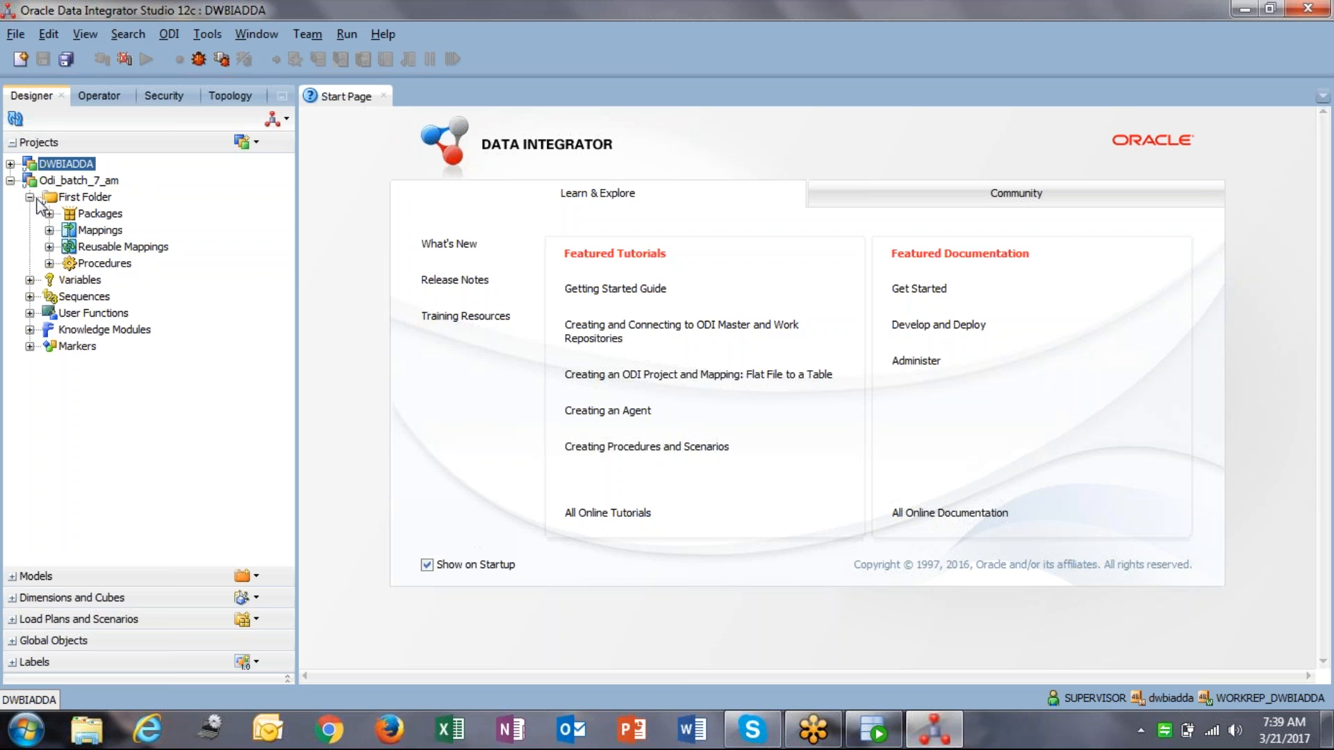
pyautogui.click(82, 233)
pyautogui.rightClick(82, 237)
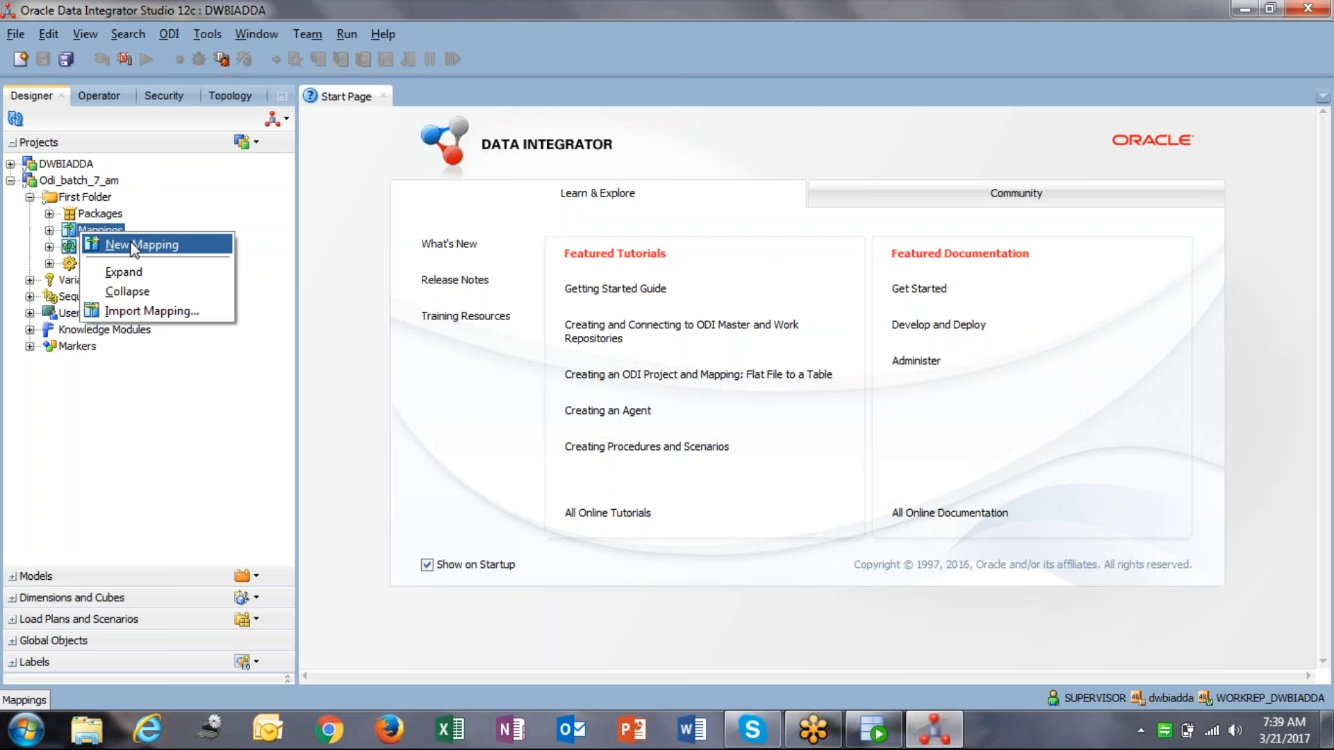
pyautogui.click(230, 403)
pyautogui.click(449, 733)
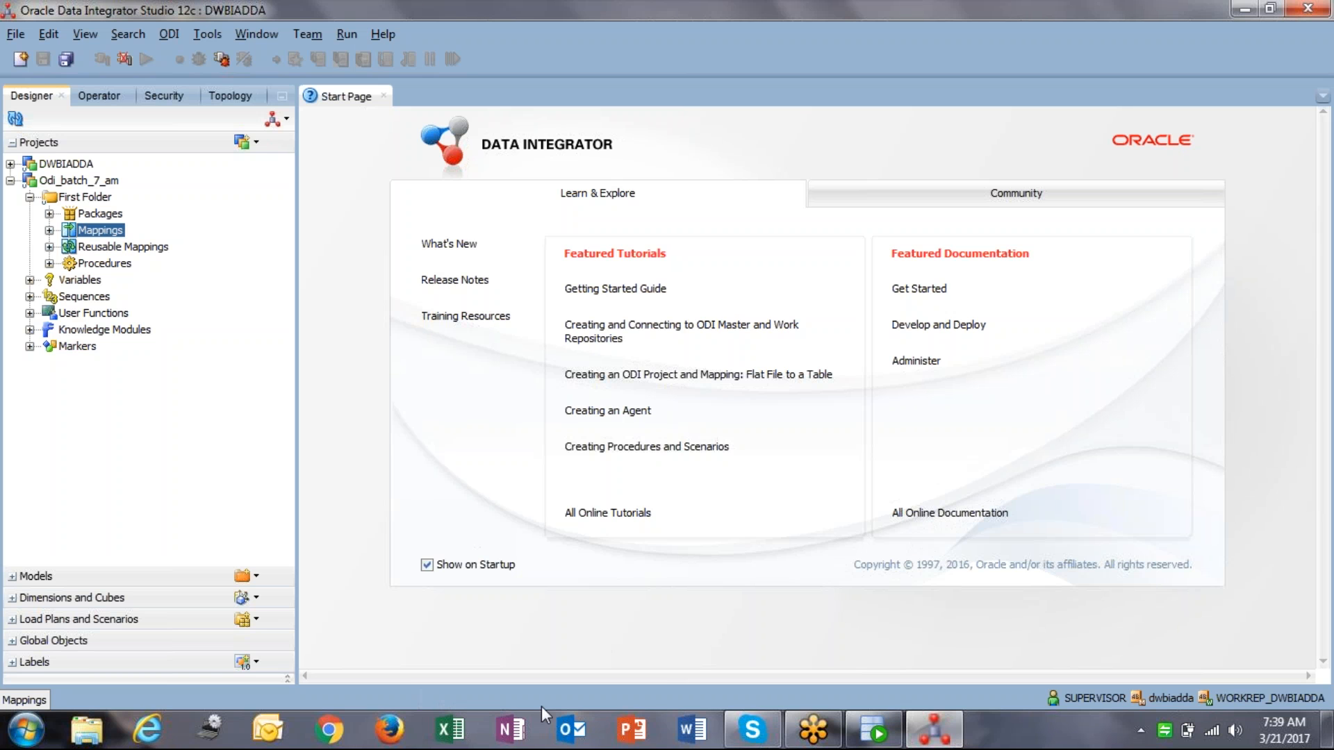
# Step: Launch Excel and dismiss its subscription-expired notice
pyautogui.click(459, 735)
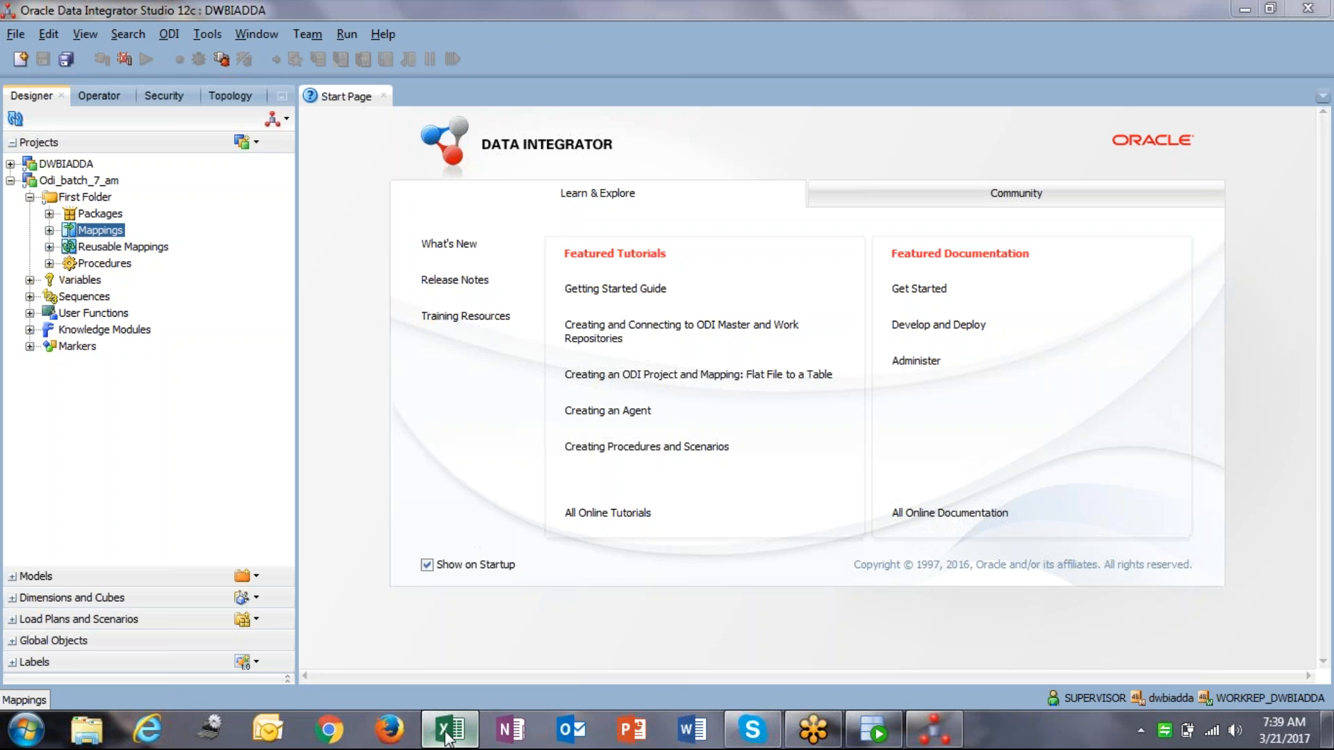
pyautogui.moveTo(451, 735)
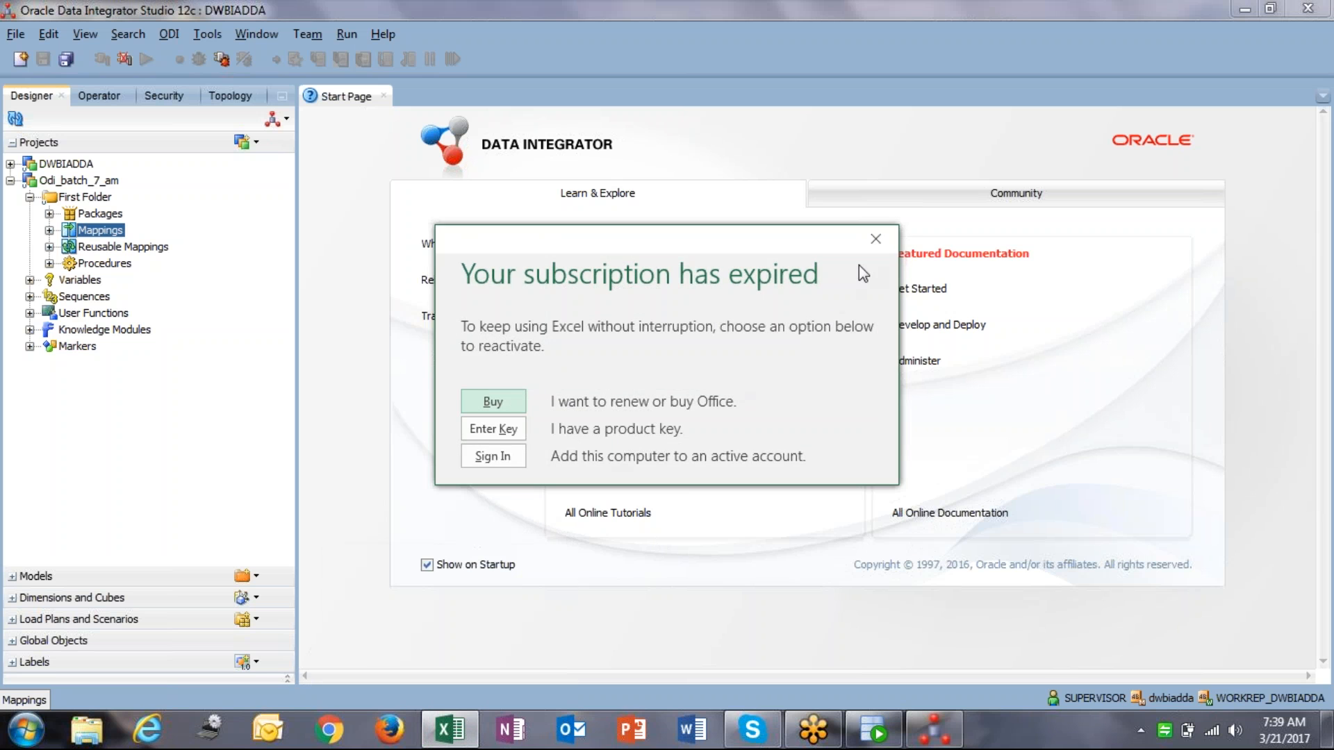
pyautogui.click(875, 240)
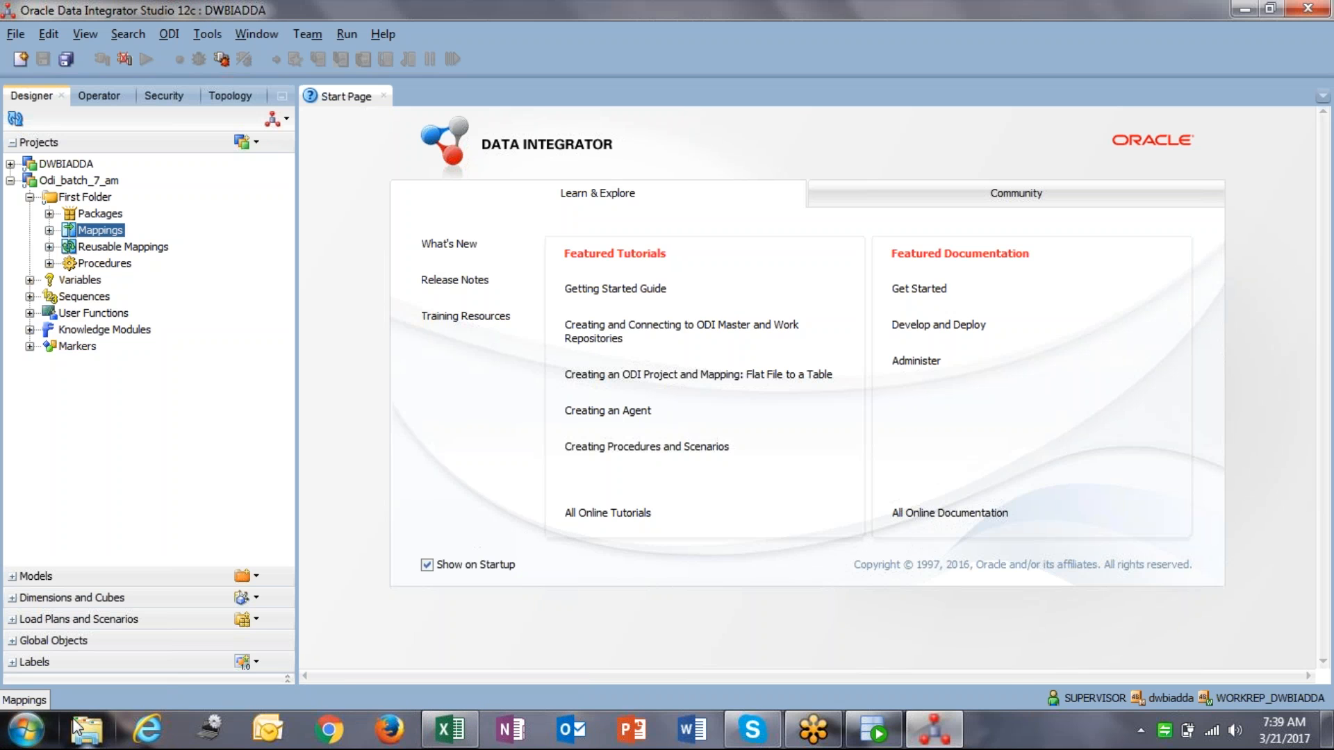
# Step: Start Notepad++ from the Windows Run prompt
pyautogui.press('super+r')
pyautogui.write('not')
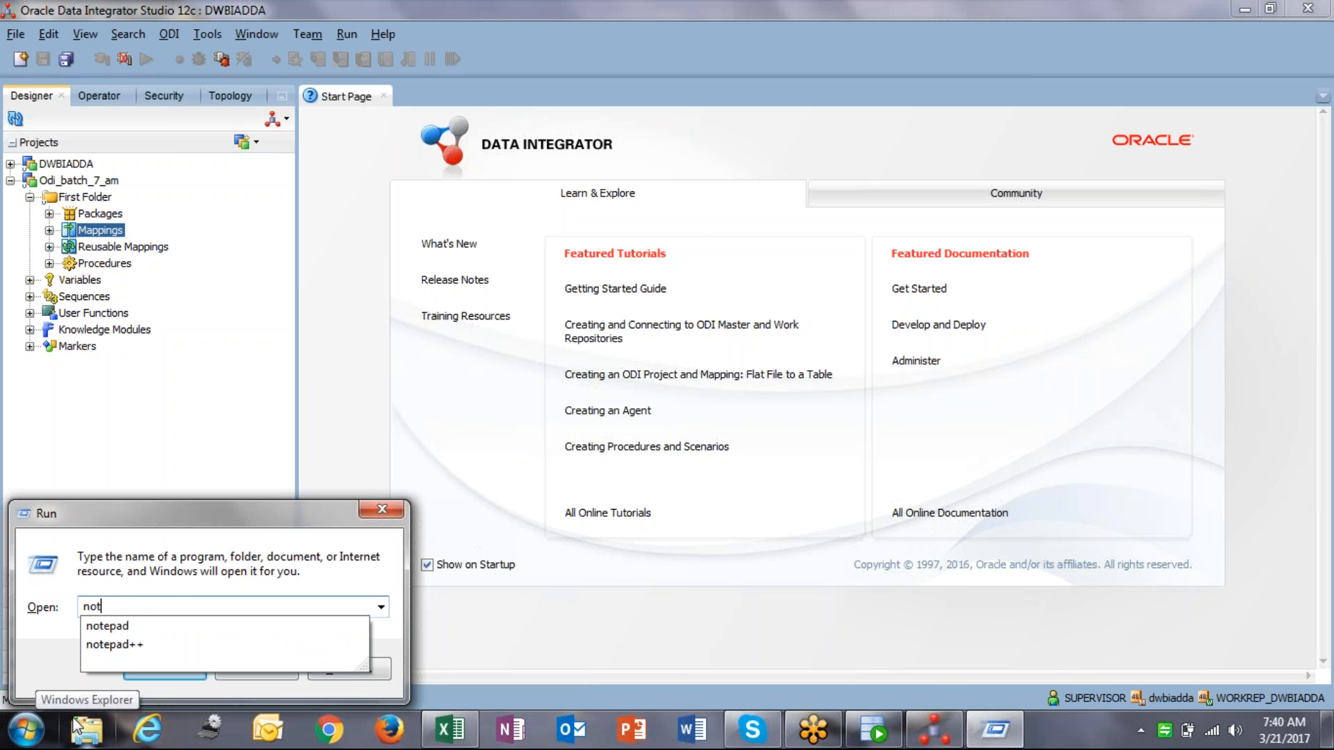
pyautogui.press('Down')
pyautogui.press('Return')
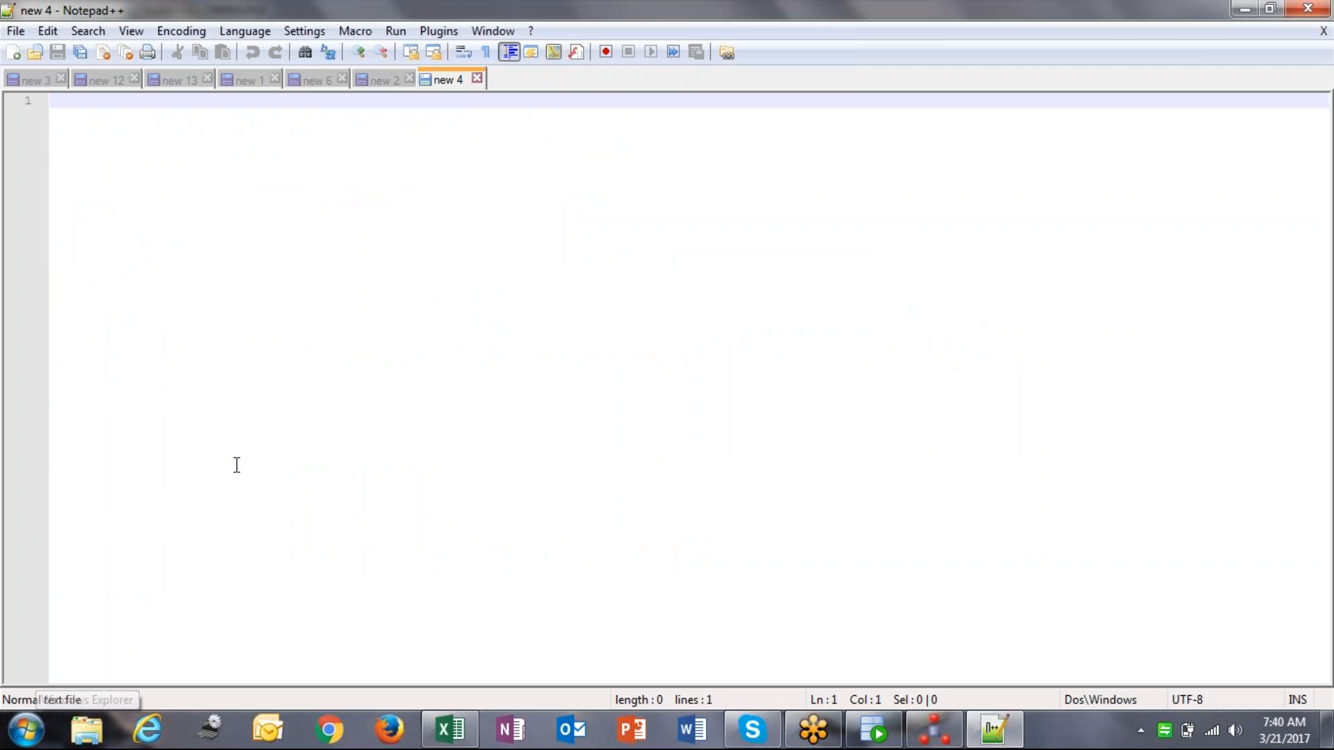
# Step: Write the heading 'ORACLE ( Source override query ) ----' on line 1 of the new 4 note
pyautogui.moveTo(1327, 730)
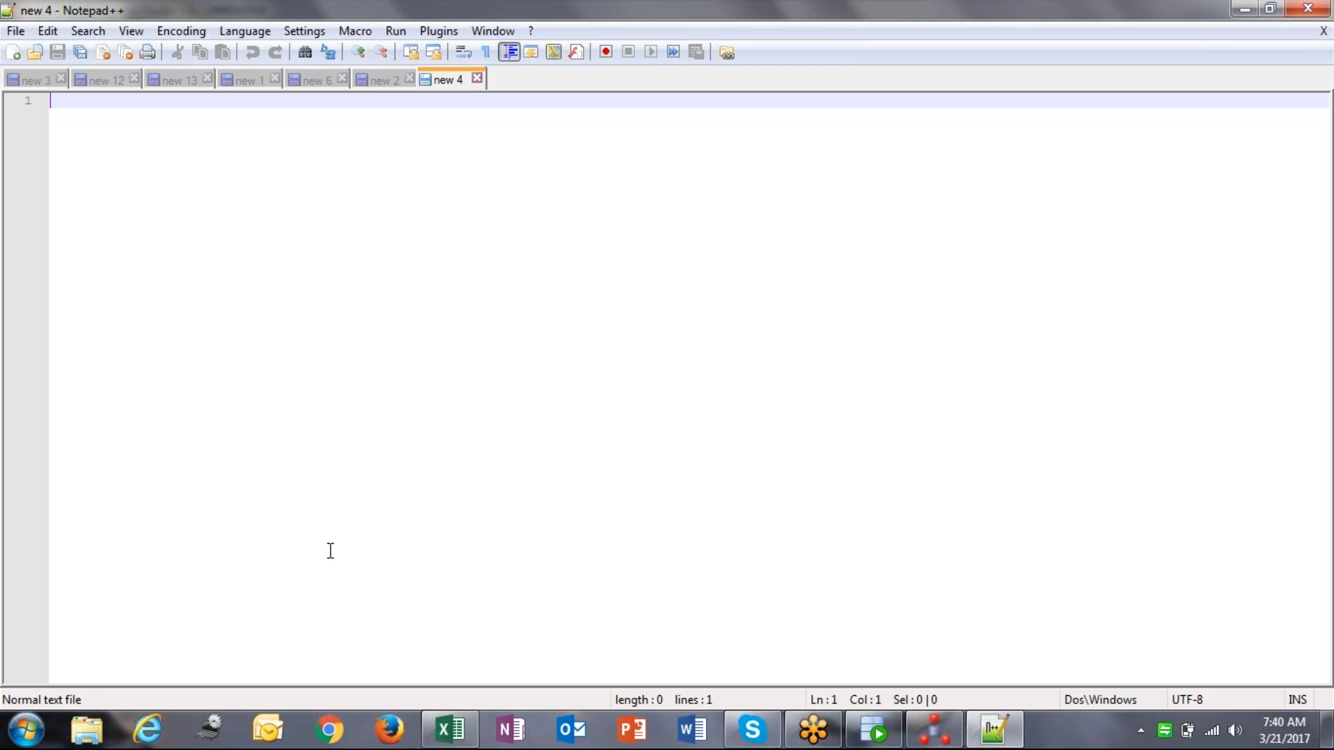
pyautogui.write('OR')
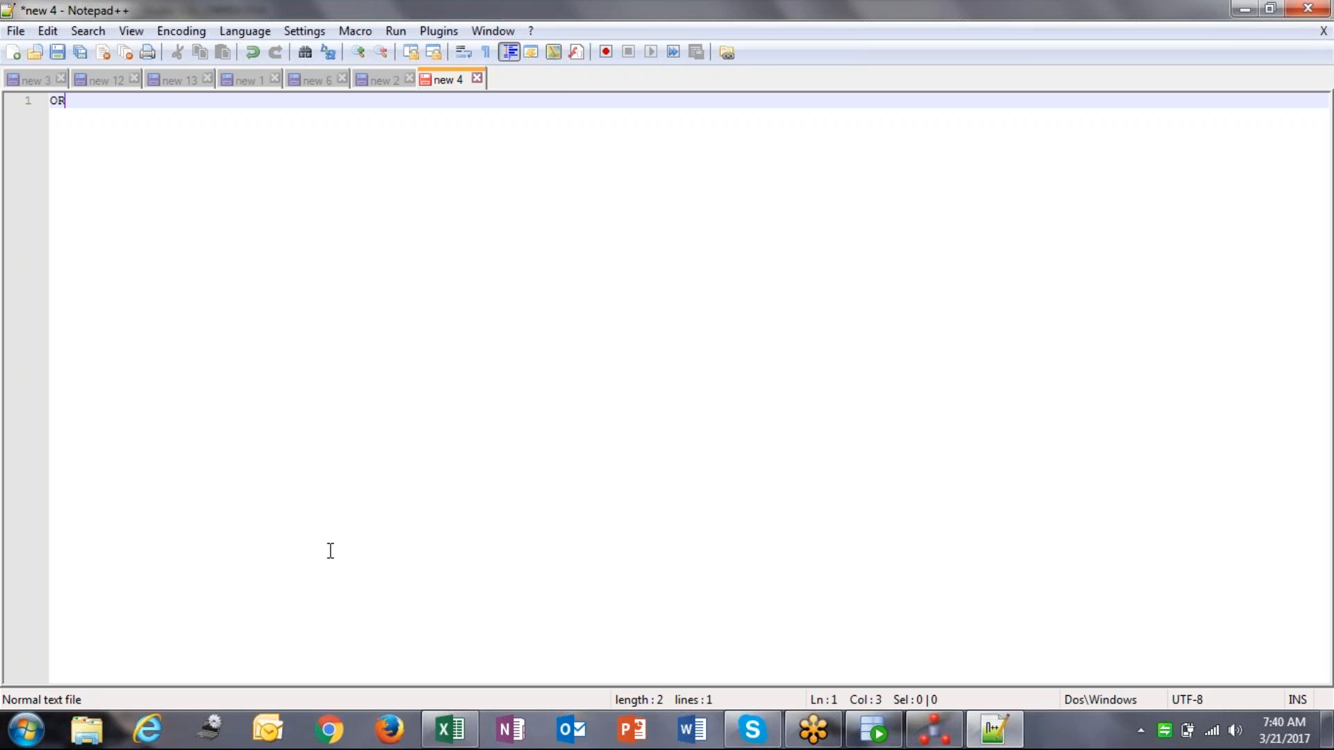
pyautogui.write('ACLE ----')
pyautogui.hotkey('ctrl', 'Left')
pyautogui.write('( S')
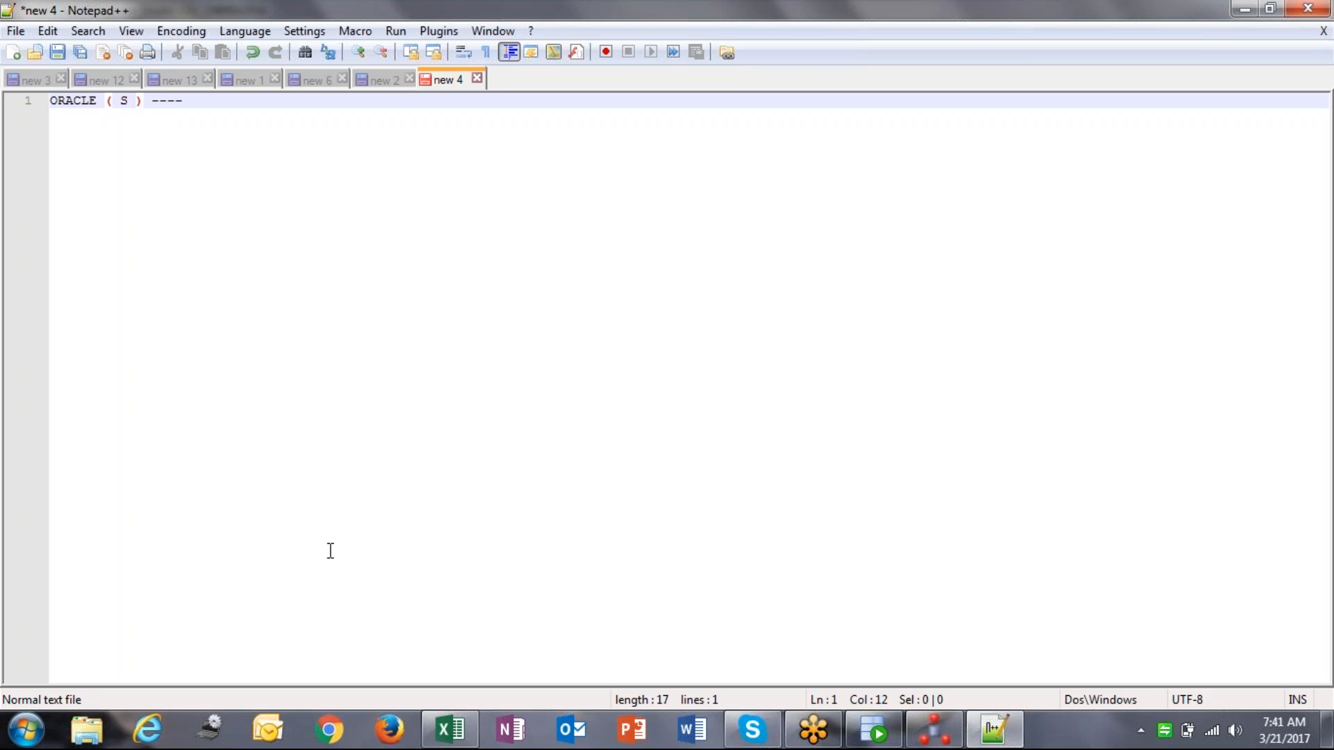
pyautogui.press('BackSpace')
pyautogui.press('BackSpace')
pyautogui.write('Source override query')
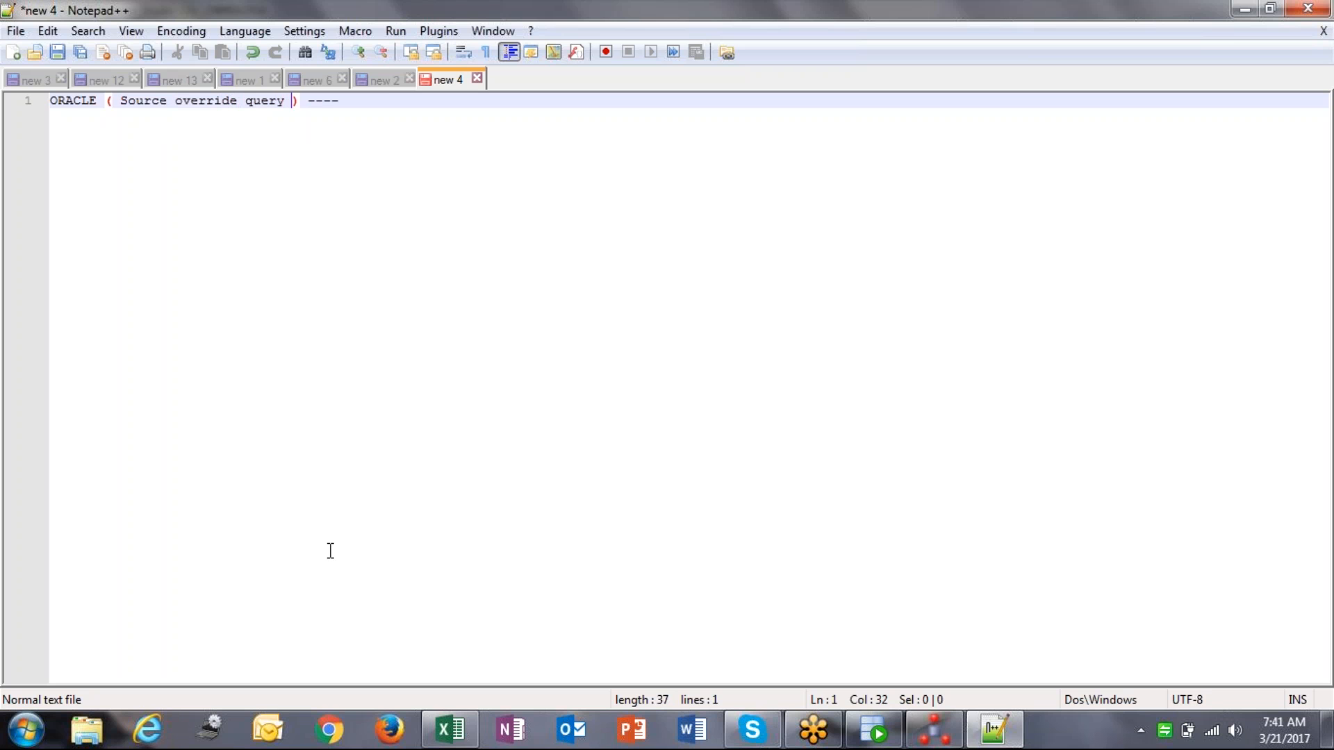
# Step: Return to ODI Studio and list past sessions under All Executions in Operator
pyautogui.click(881, 739)
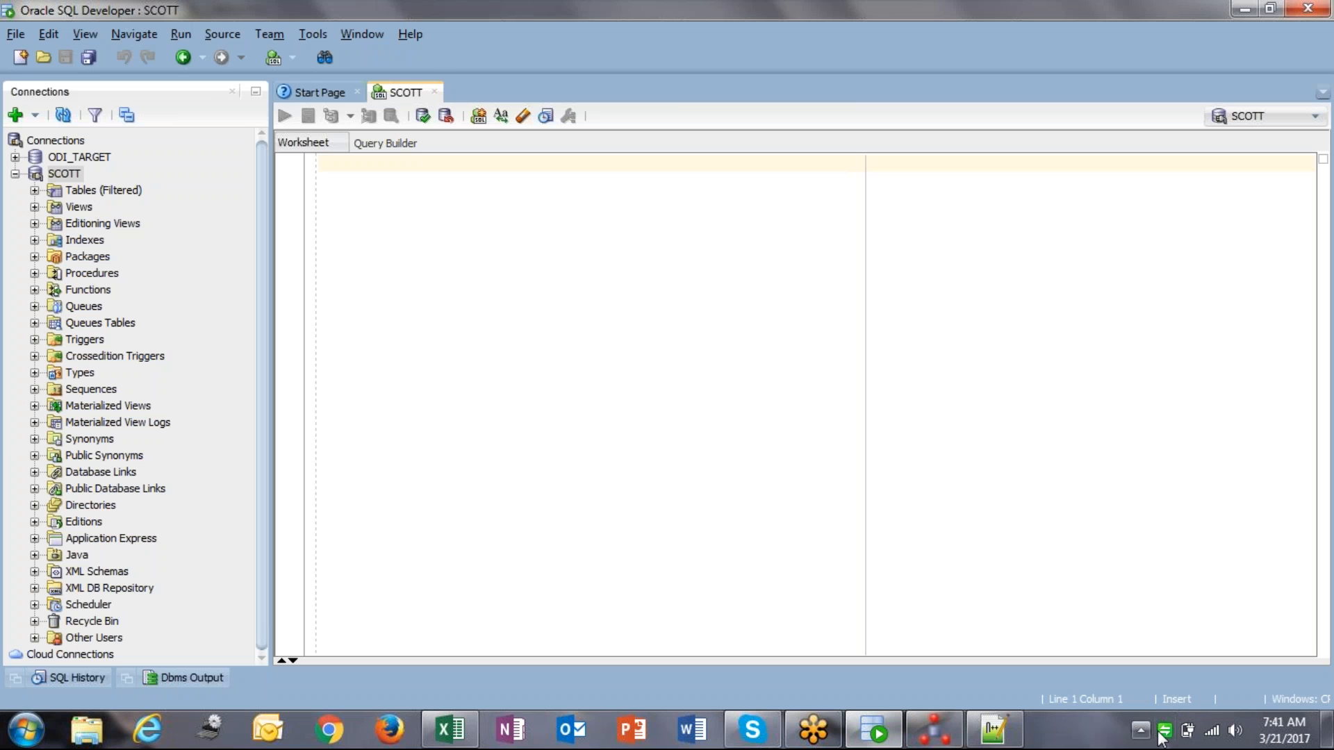
pyautogui.click(934, 730)
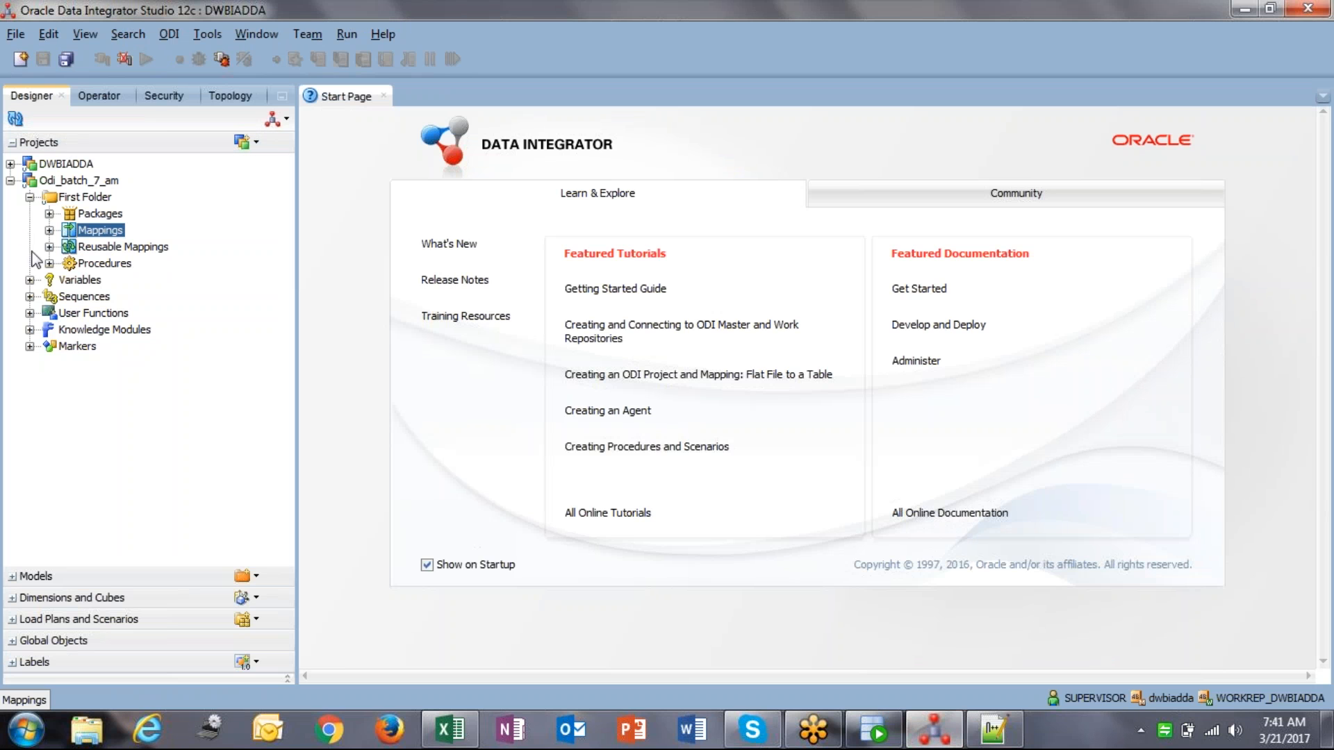
pyautogui.click(99, 95)
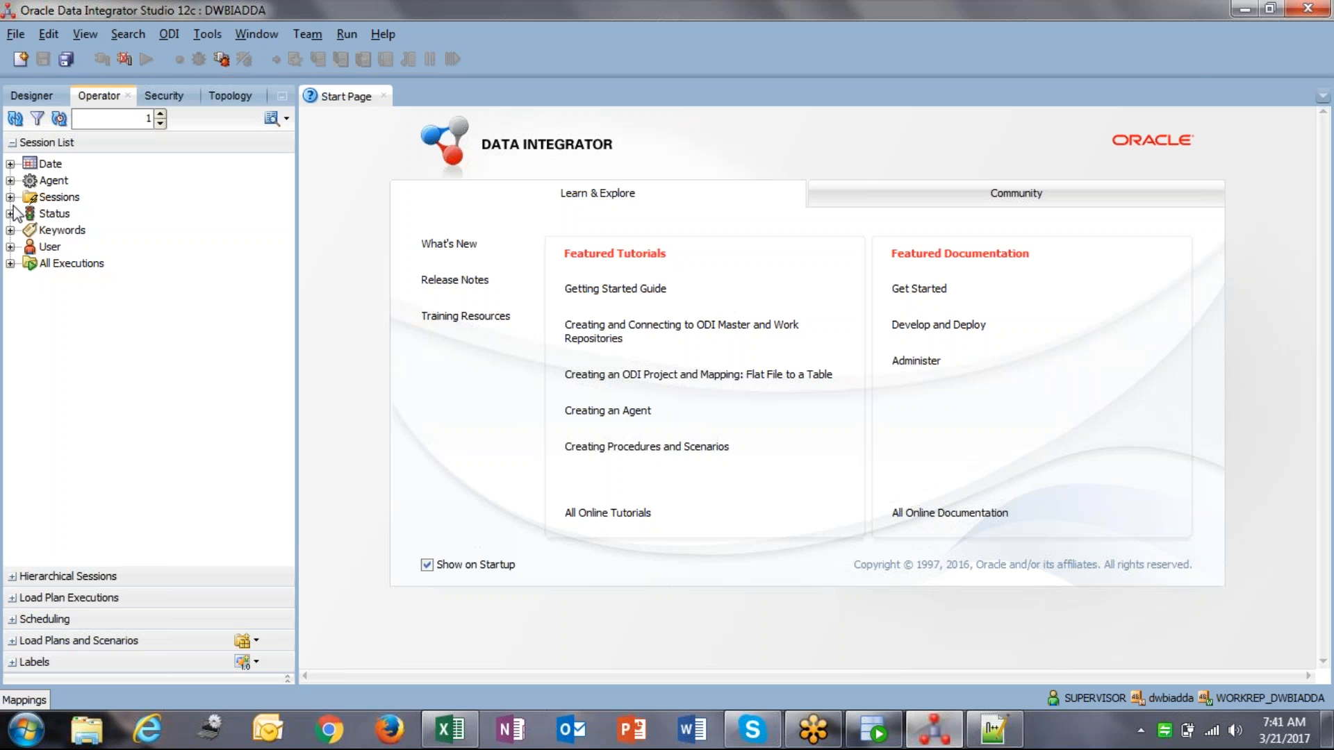
pyautogui.click(10, 263)
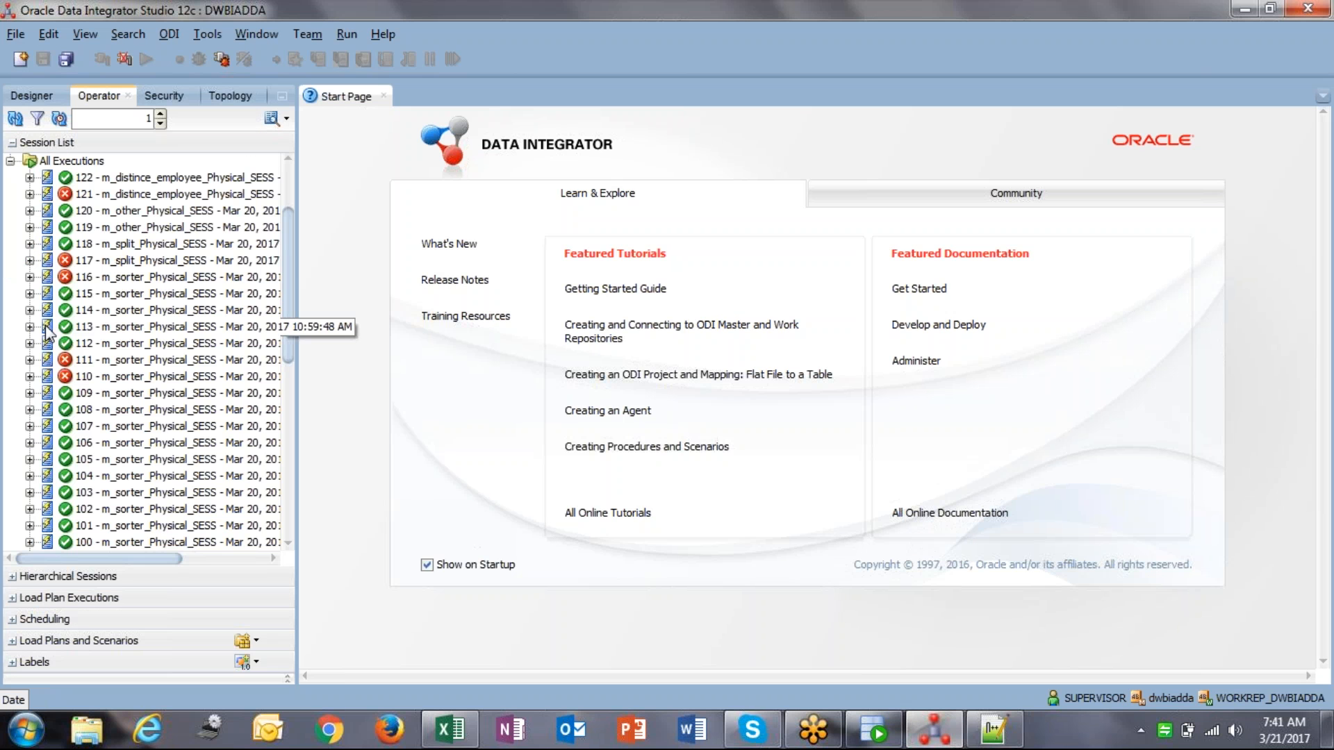
pyautogui.scroll(-6, 148, 452)
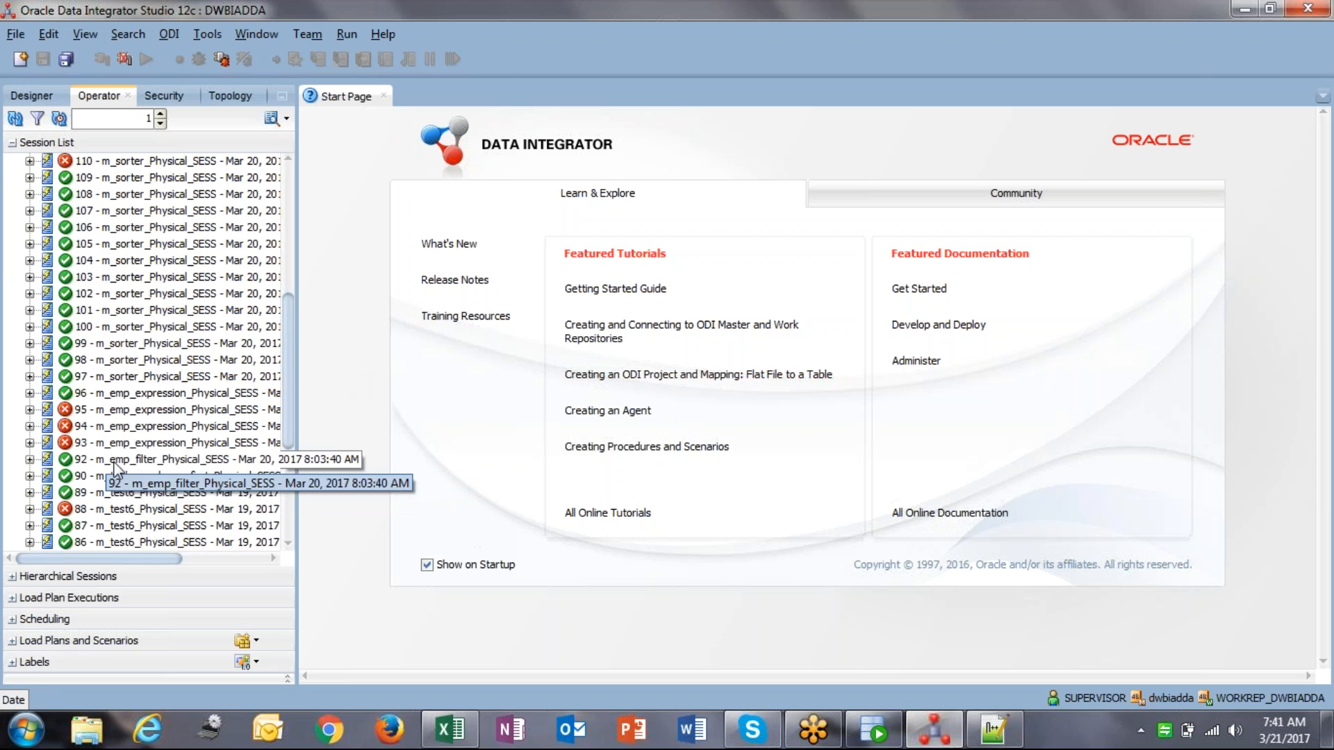
pyautogui.scroll(-1, 99, 482)
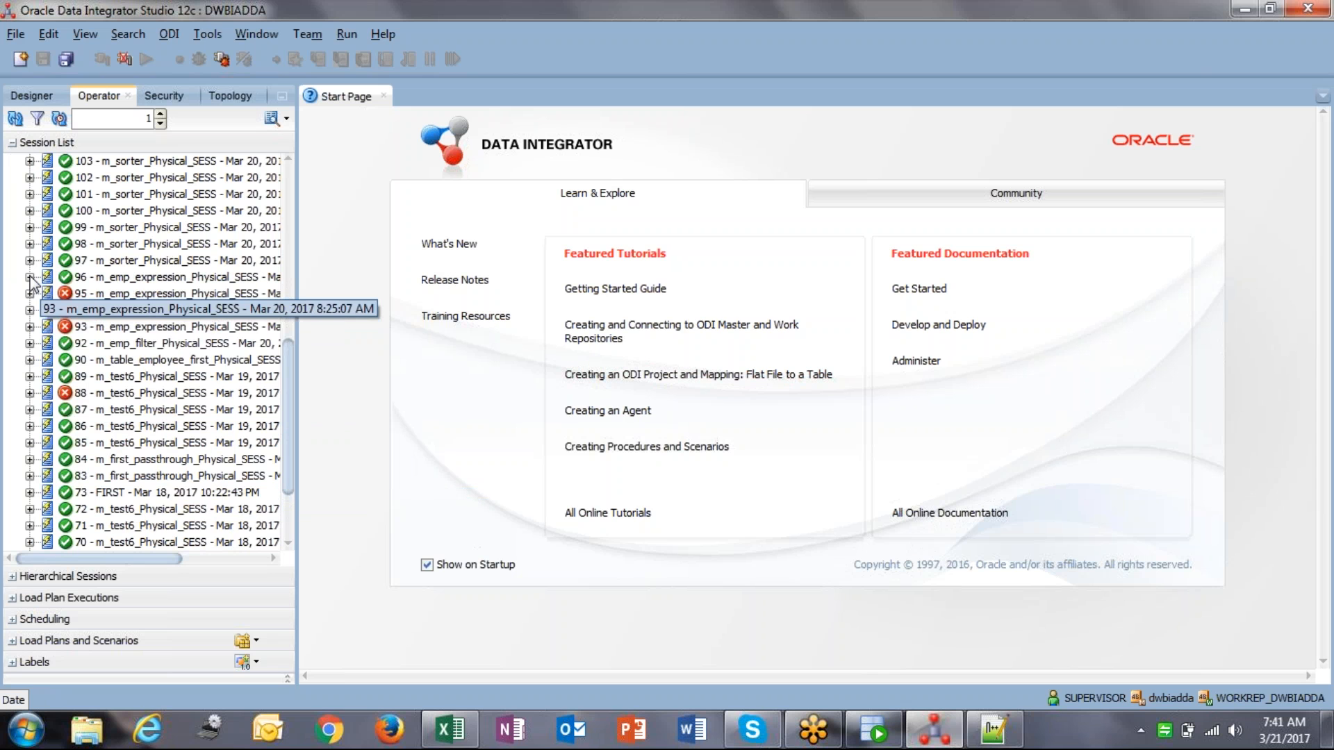
# Step: Expand session 96 through Physical_STEP, MAP_MAIN and step 20 to select task 50 Load data
pyautogui.click(29, 276)
pyautogui.click(49, 310)
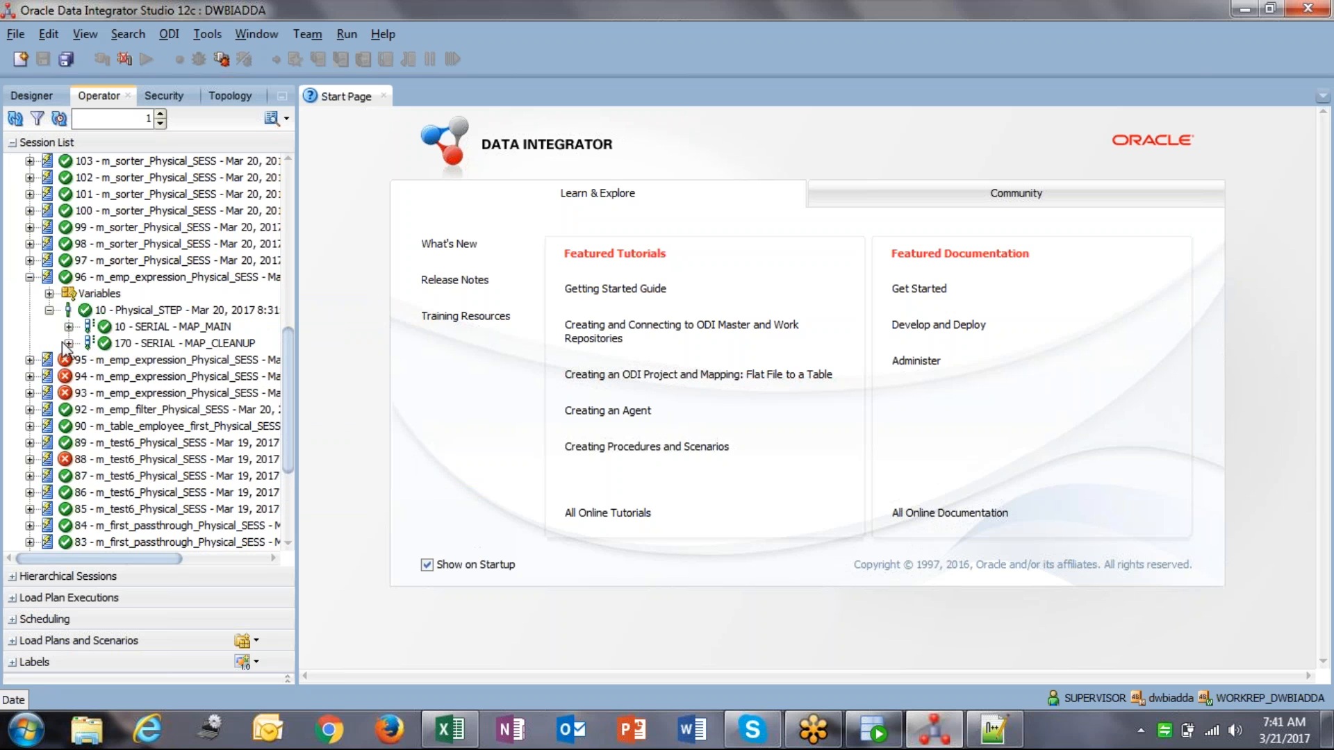
pyautogui.click(69, 327)
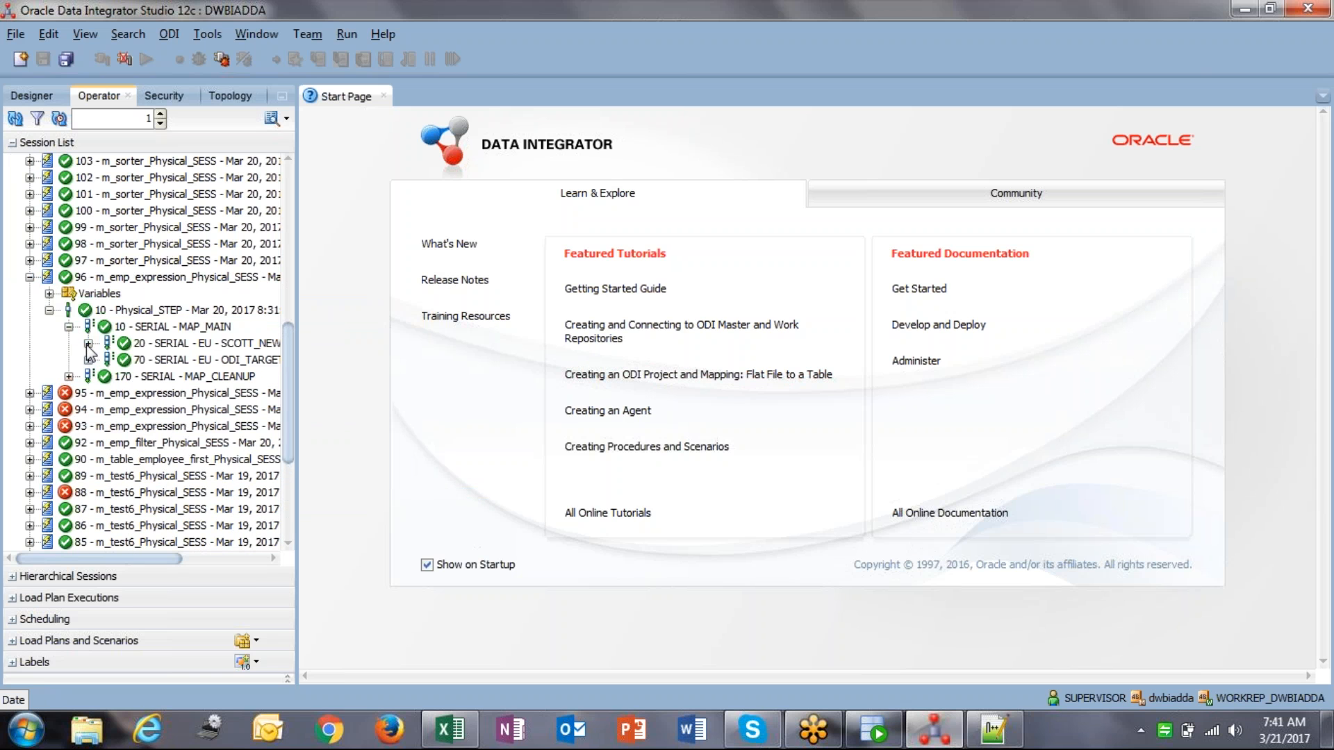
pyautogui.click(88, 343)
pyautogui.click(108, 393)
pyautogui.click(182, 397)
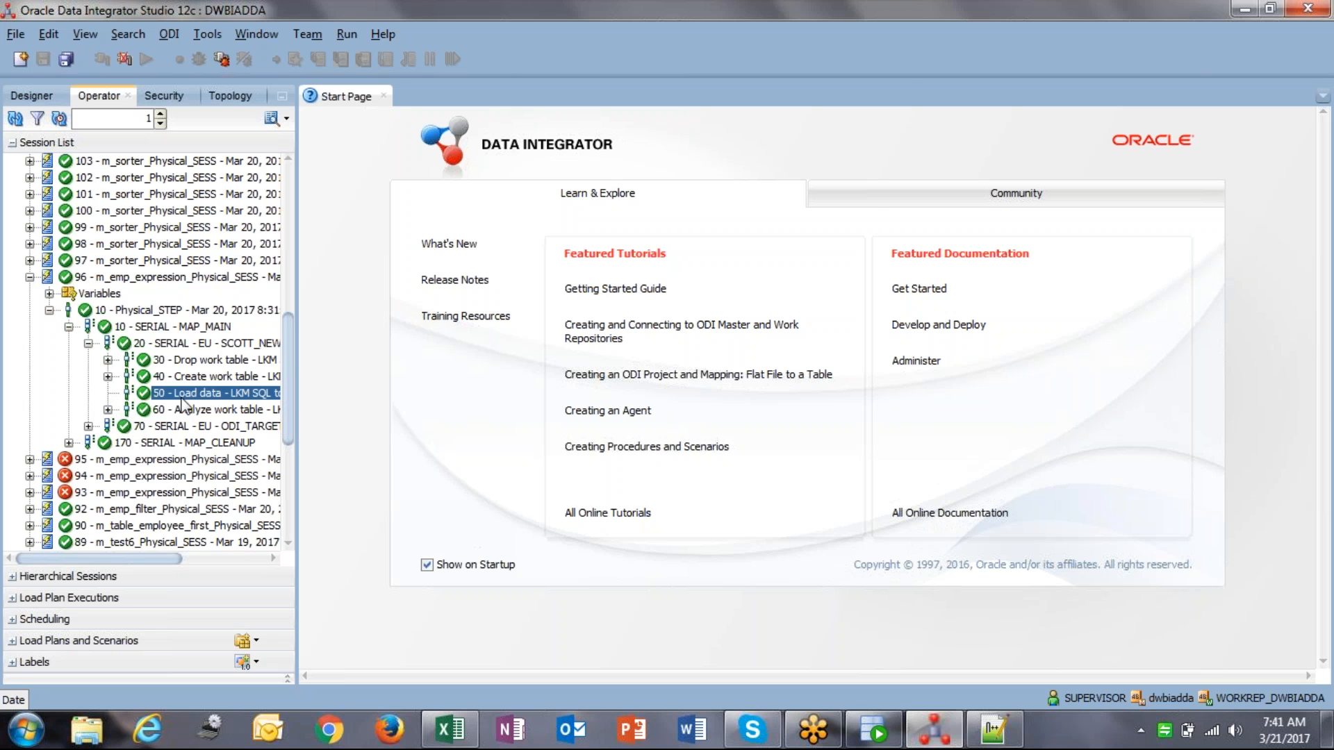
# Step: Open the Load data task's Code view and locate its Source Code query
pyautogui.doubleClick(177, 393)
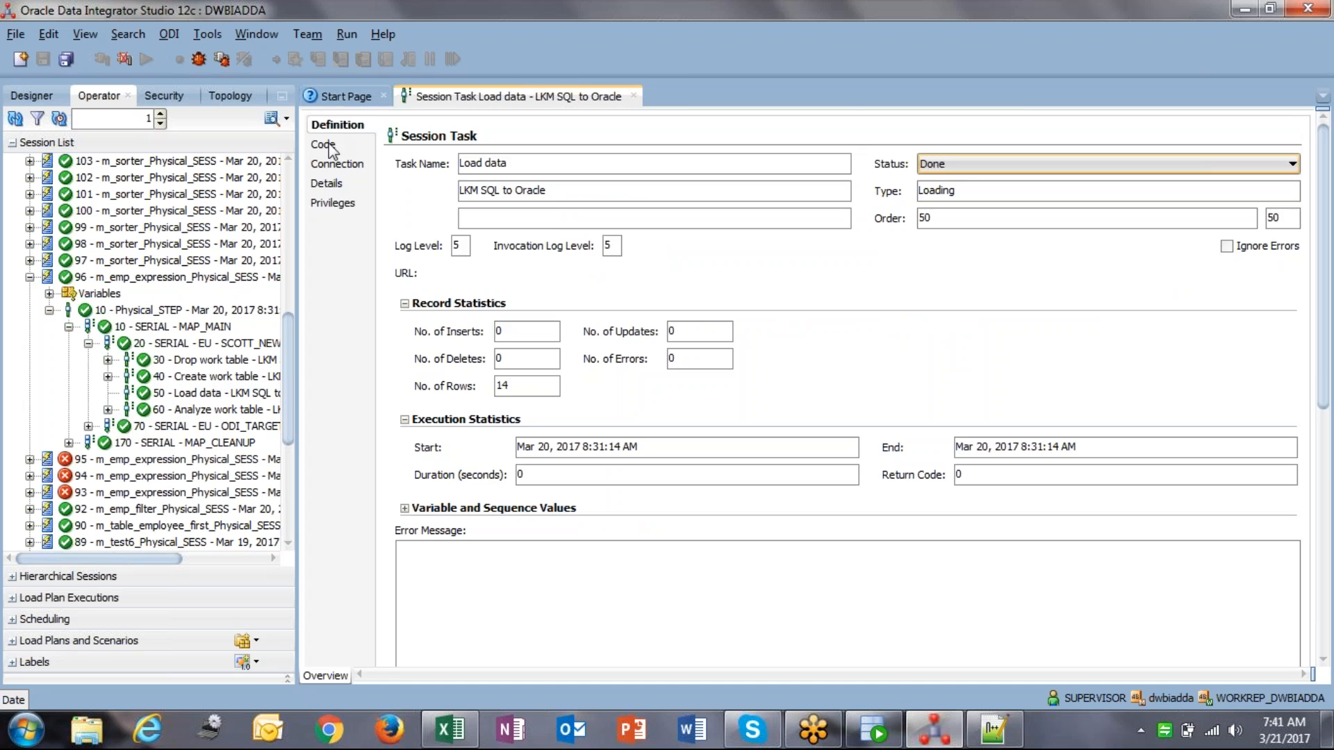
pyautogui.click(329, 147)
pyautogui.click(1328, 498)
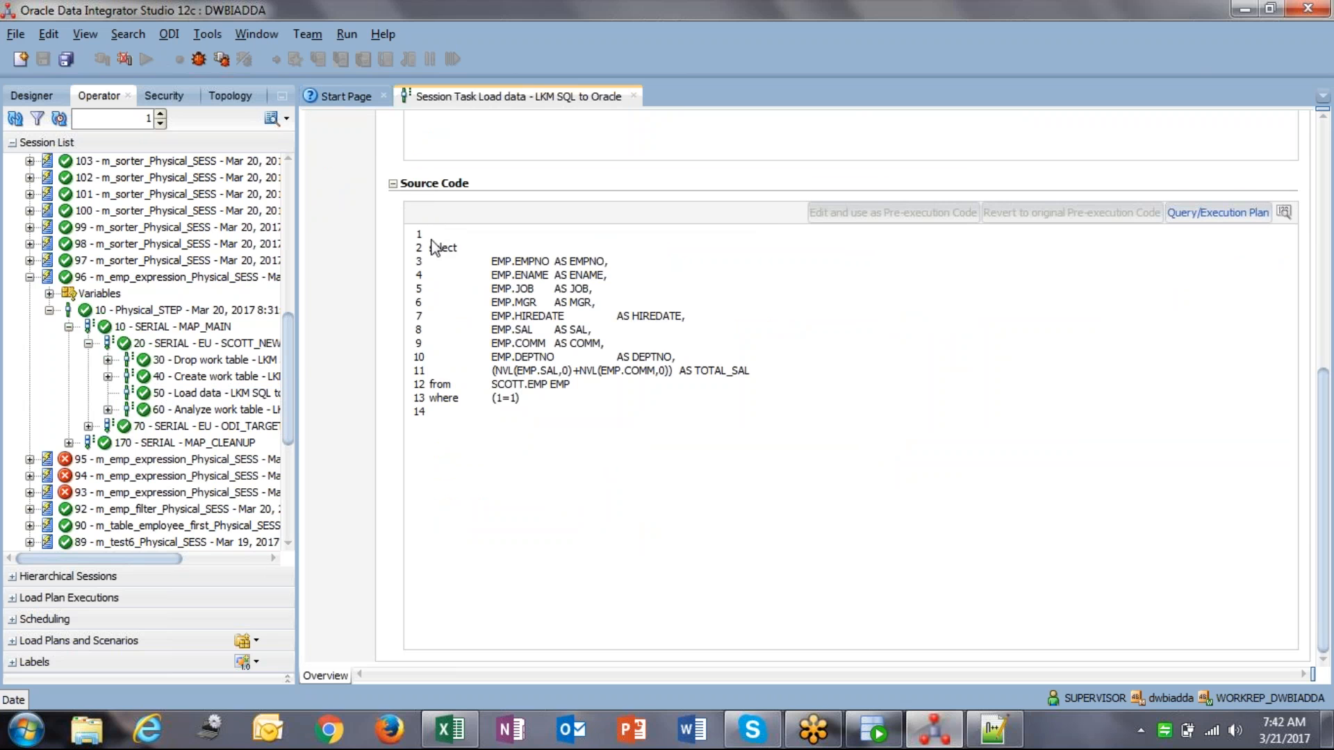
pyautogui.moveTo(435, 252); pyautogui.dragTo(748, 376)
pyautogui.click(485, 403)
pyautogui.click(693, 375)
pyautogui.click(745, 376)
# Step: Select the source query from select through SCOTT.EMP EMP
pyautogui.moveTo(431, 248); pyautogui.dragTo(467, 358)
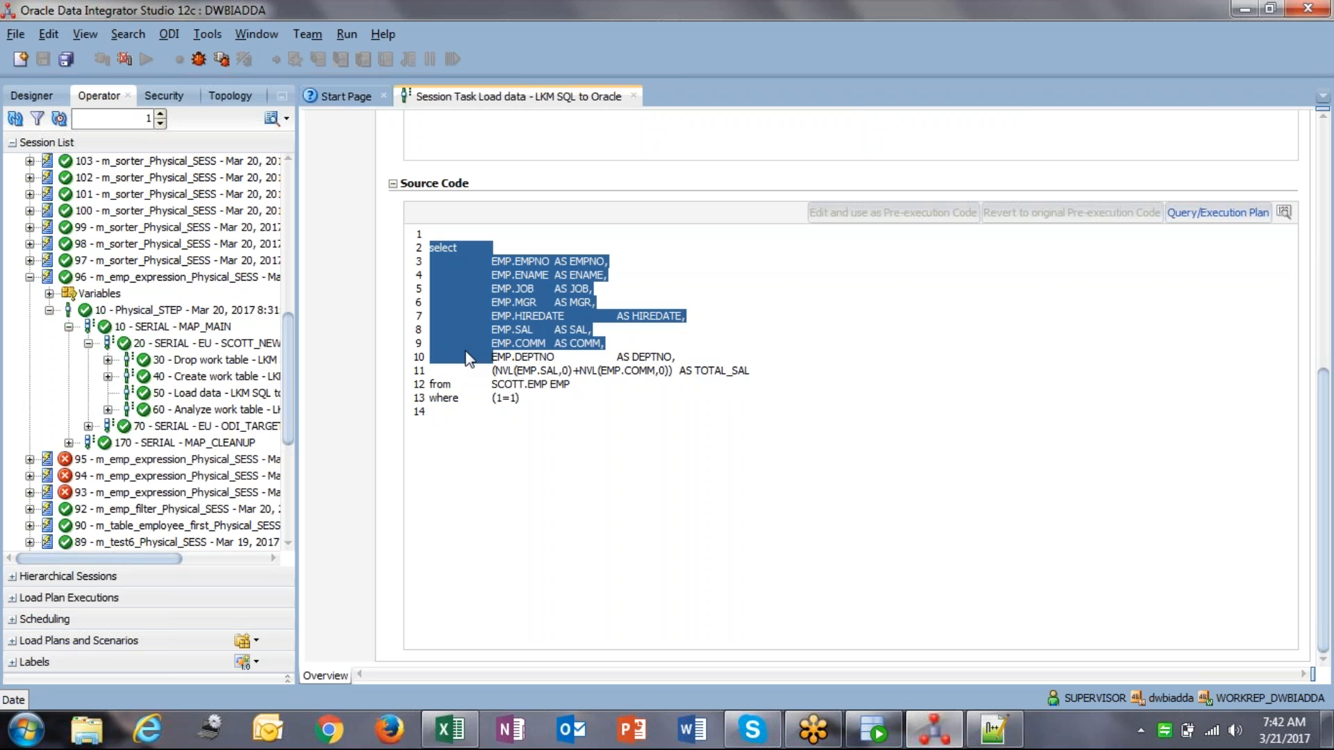
pyautogui.click(466, 353)
pyautogui.moveTo(431, 254); pyautogui.dragTo(486, 410)
pyautogui.click(486, 410)
pyautogui.moveTo(487, 260); pyautogui.dragTo(584, 266)
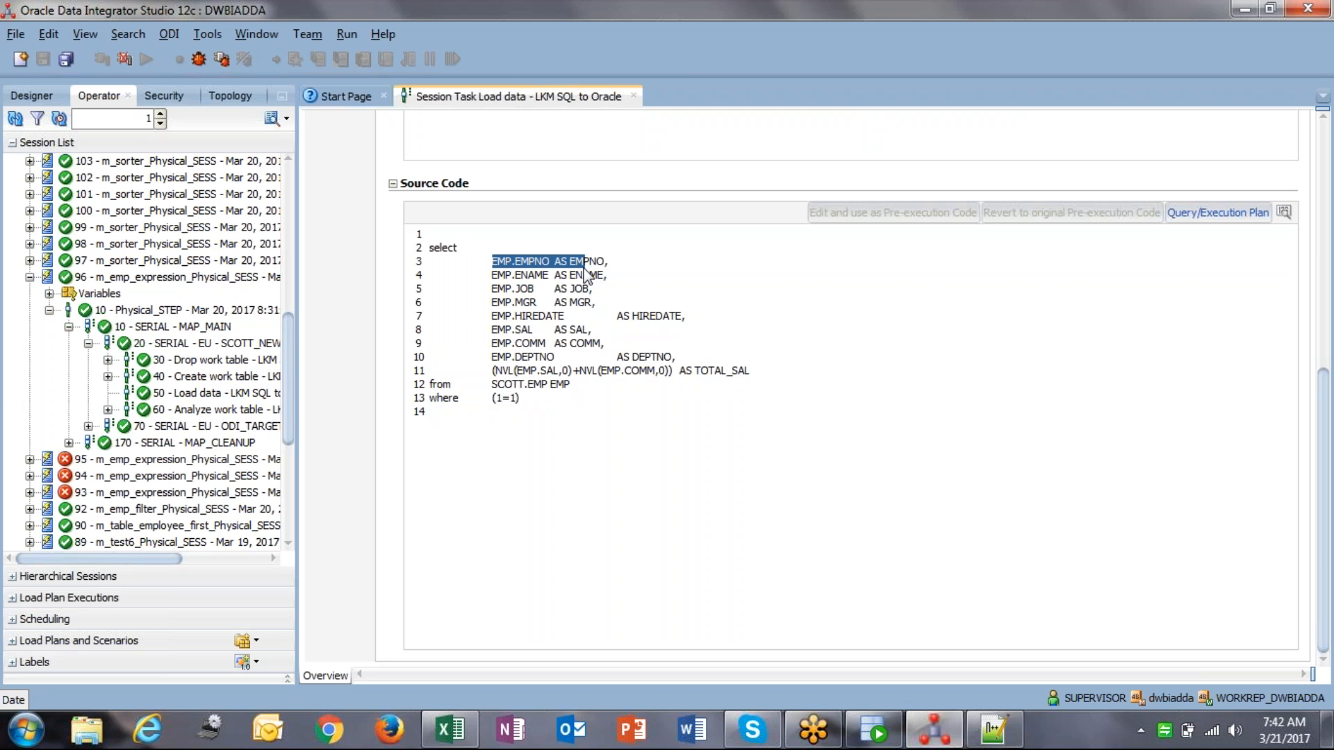
pyautogui.click(486, 373)
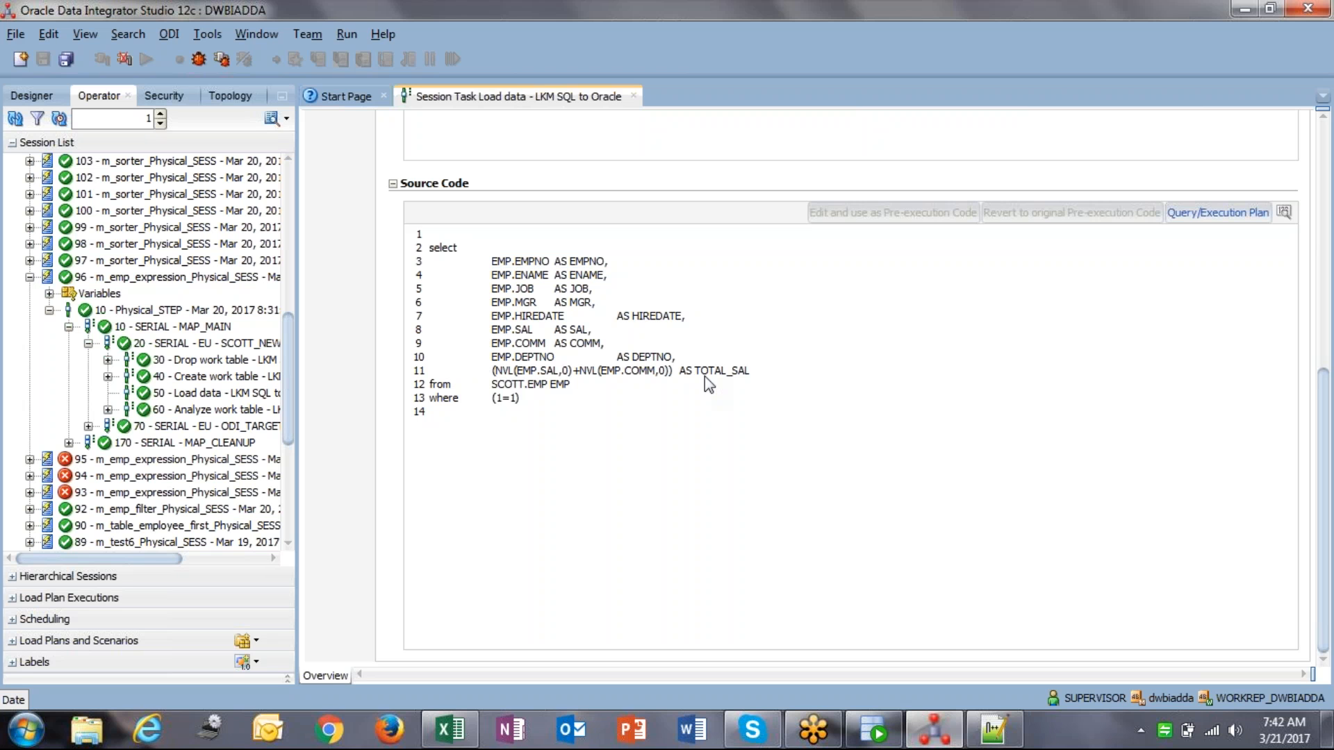
pyautogui.moveTo(496, 381); pyautogui.dragTo(500, 382)
pyautogui.moveTo(431, 248); pyautogui.dragTo(584, 396)
pyautogui.hotkey('ctrl', 'c')
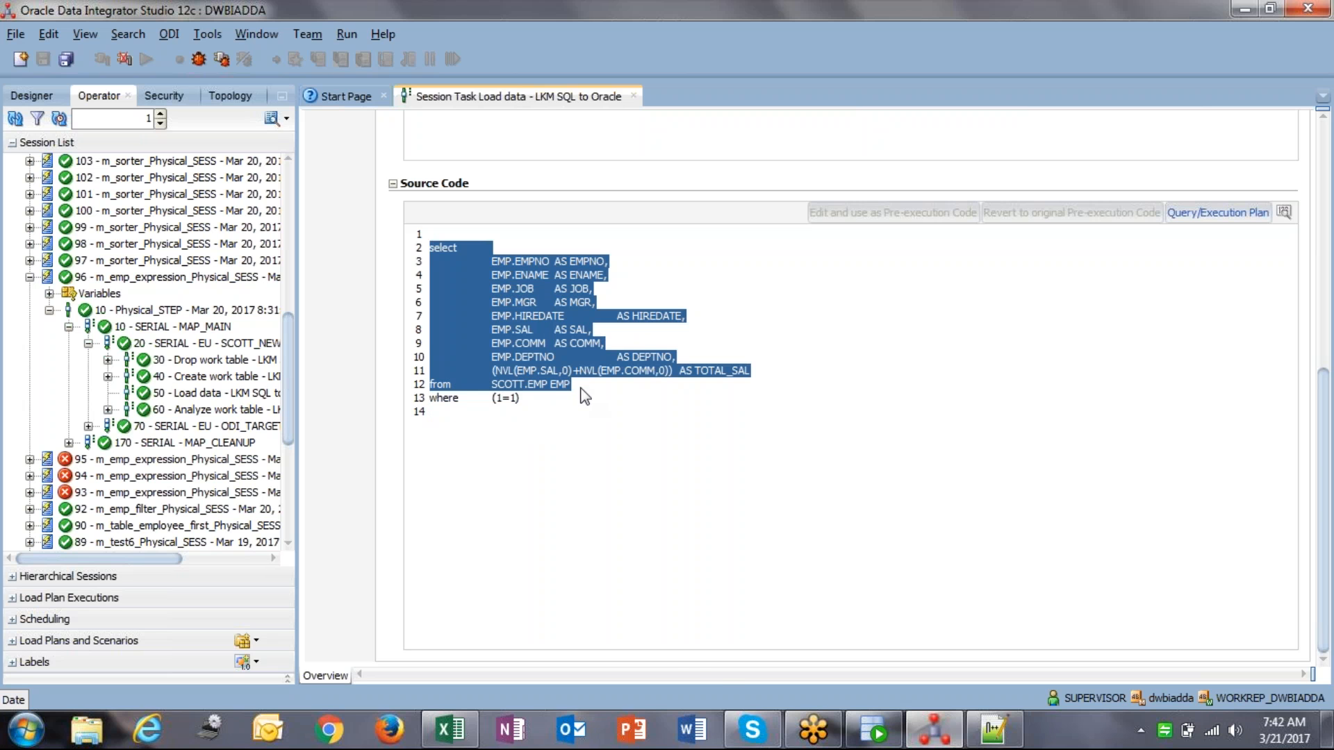
# Step: Paste the copied SCOTT.EMP query into the Notepad++ note below the heading
pyautogui.click(993, 730)
pyautogui.click(536, 368)
pyautogui.press('Return')
pyautogui.press('Return')
pyautogui.press('Return')
pyautogui.hotkey('ctrl', 'v')
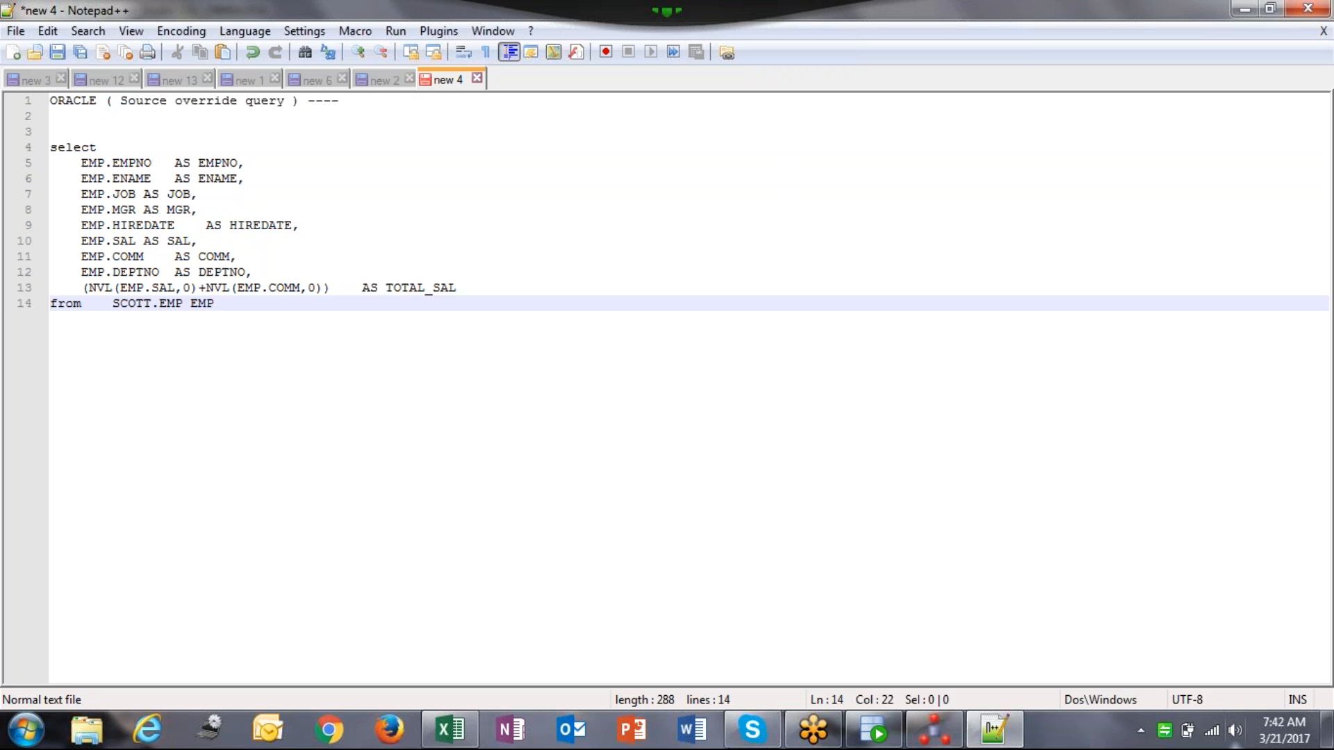
# Step: Add the line 'FILE ( It doesn't support )' as line 3 under the ORACLE heading
pyautogui.doubleClick(88, 104)
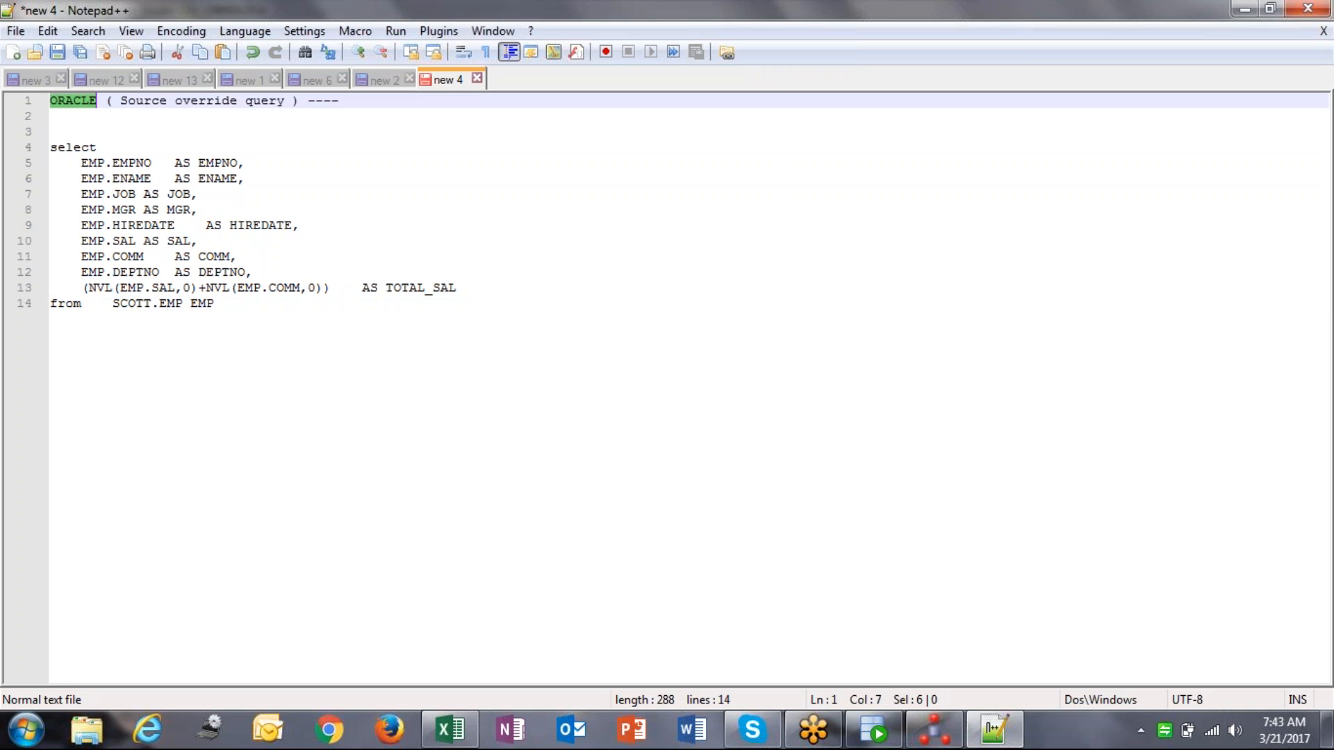
pyautogui.click(103, 125)
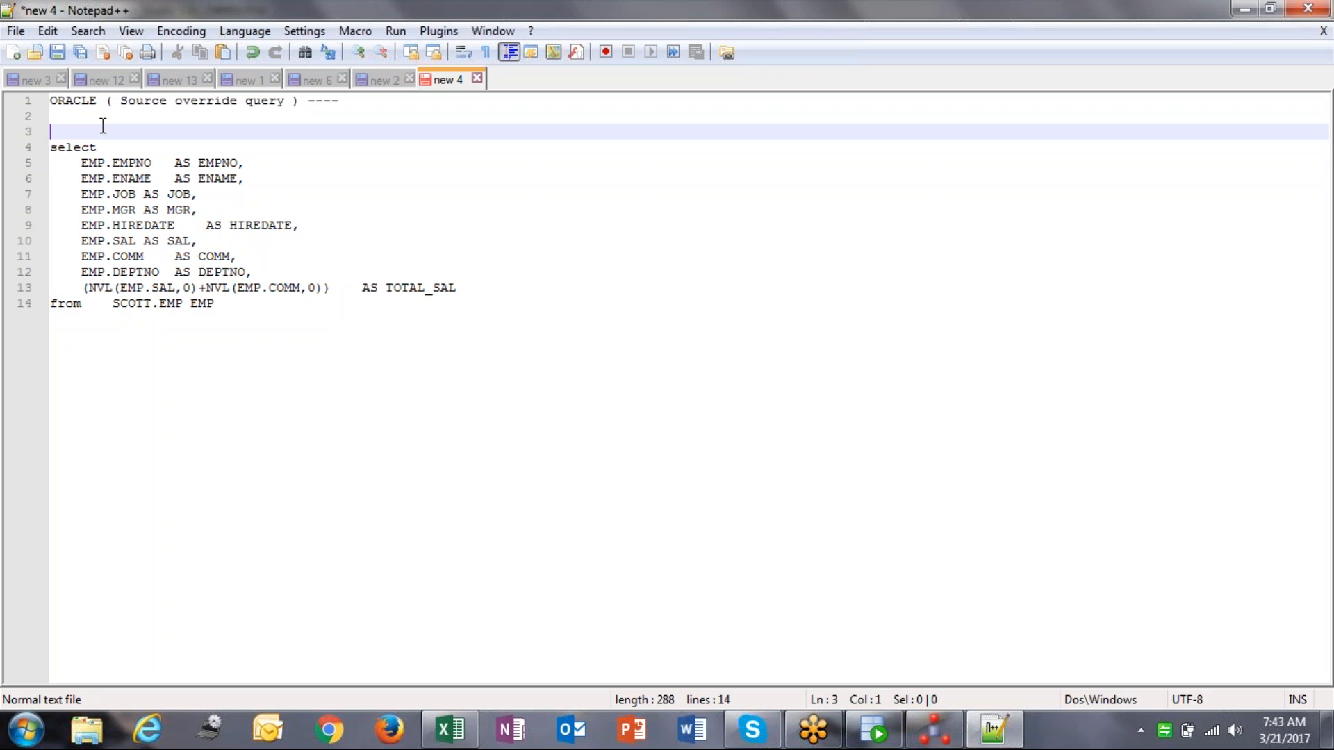
pyautogui.press('Return')
pyautogui.click(103, 126)
pyautogui.write('FILE')
pyautogui.write(' ( IT ')
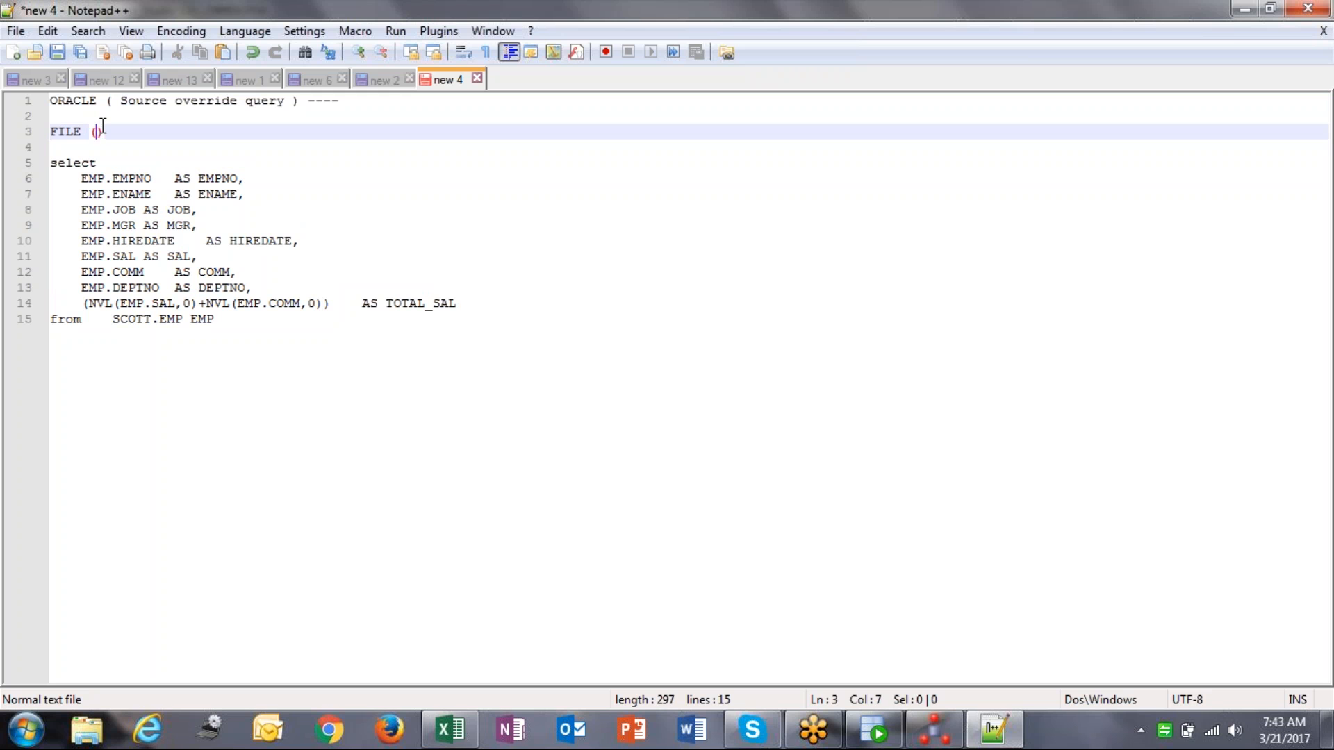
pyautogui.write('DOE')
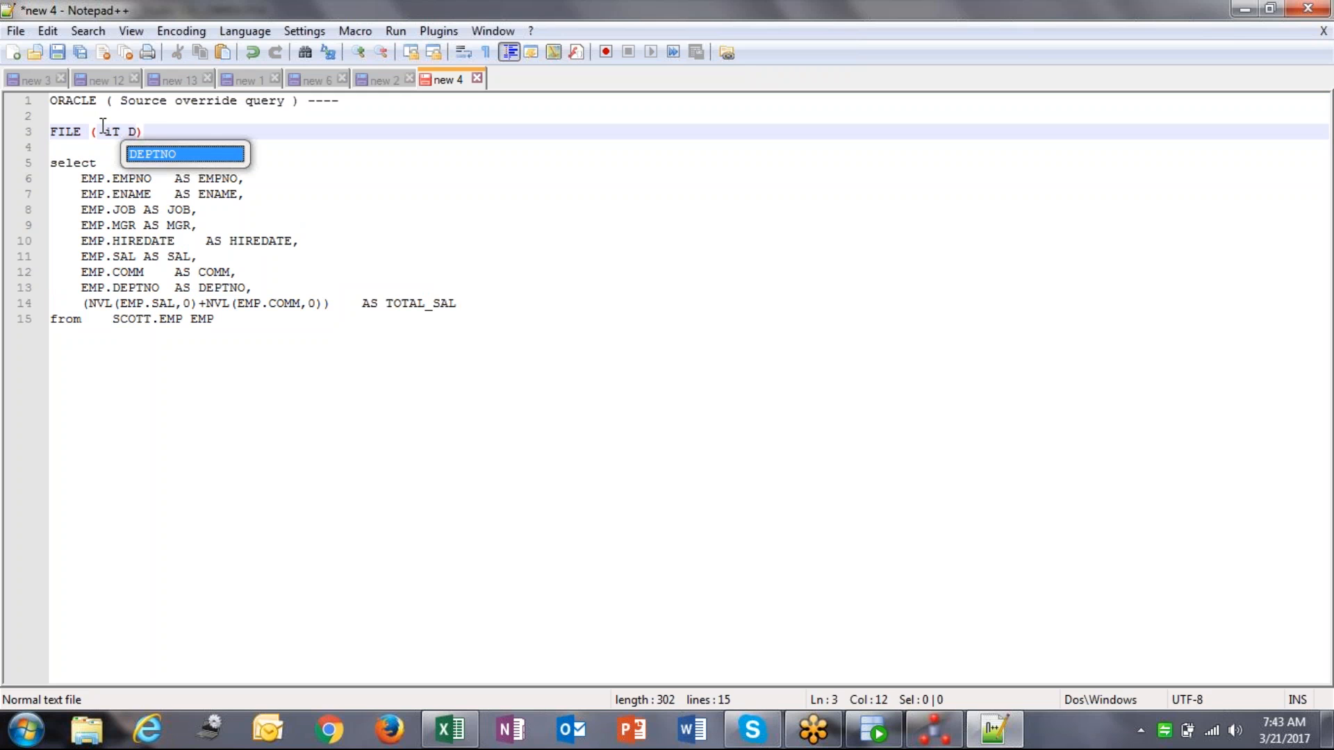
pyautogui.press('BackSpace')
pyautogui.press('BackSpace')
pyautogui.press('BackSpace')
pyautogui.press('BackSpace')
pyautogui.press('BackSpace')
pyautogui.press('BackSpace')
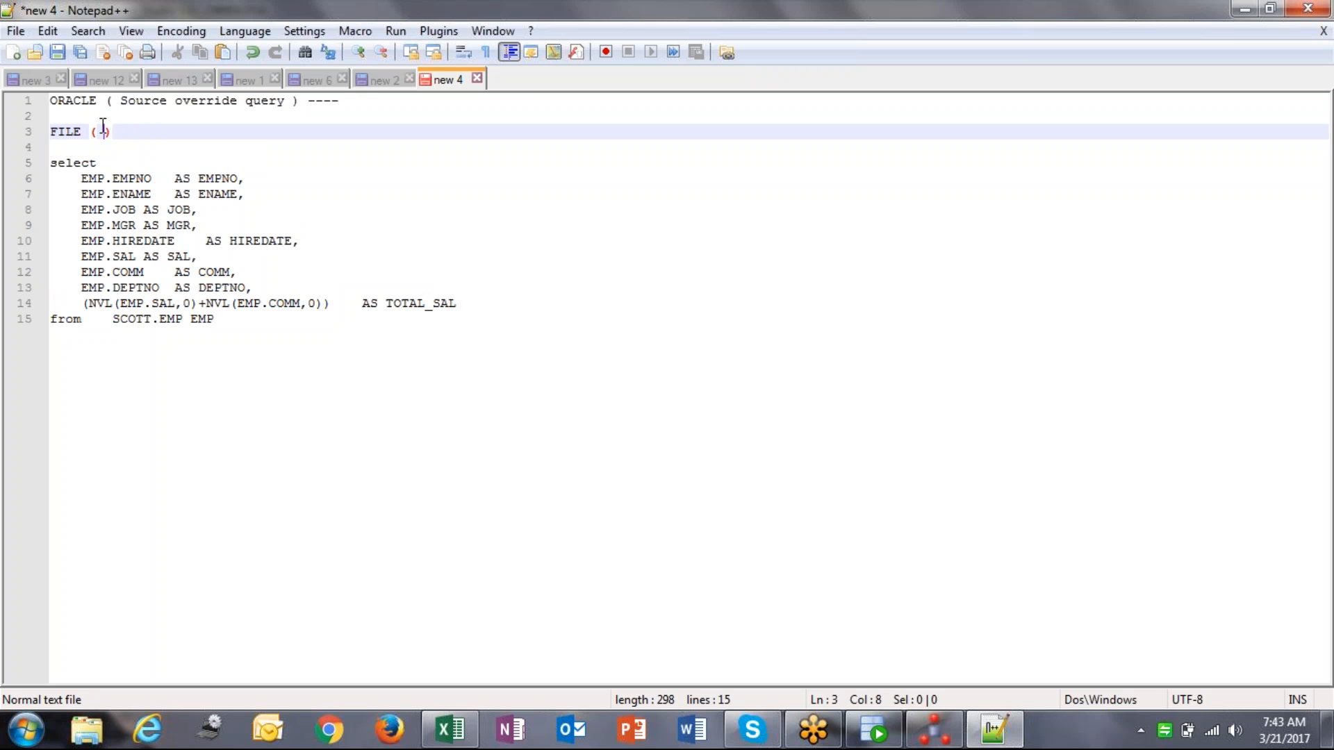
pyautogui.write('i')
pyautogui.press('BackSpace')
pyautogui.write("It doesn't support")
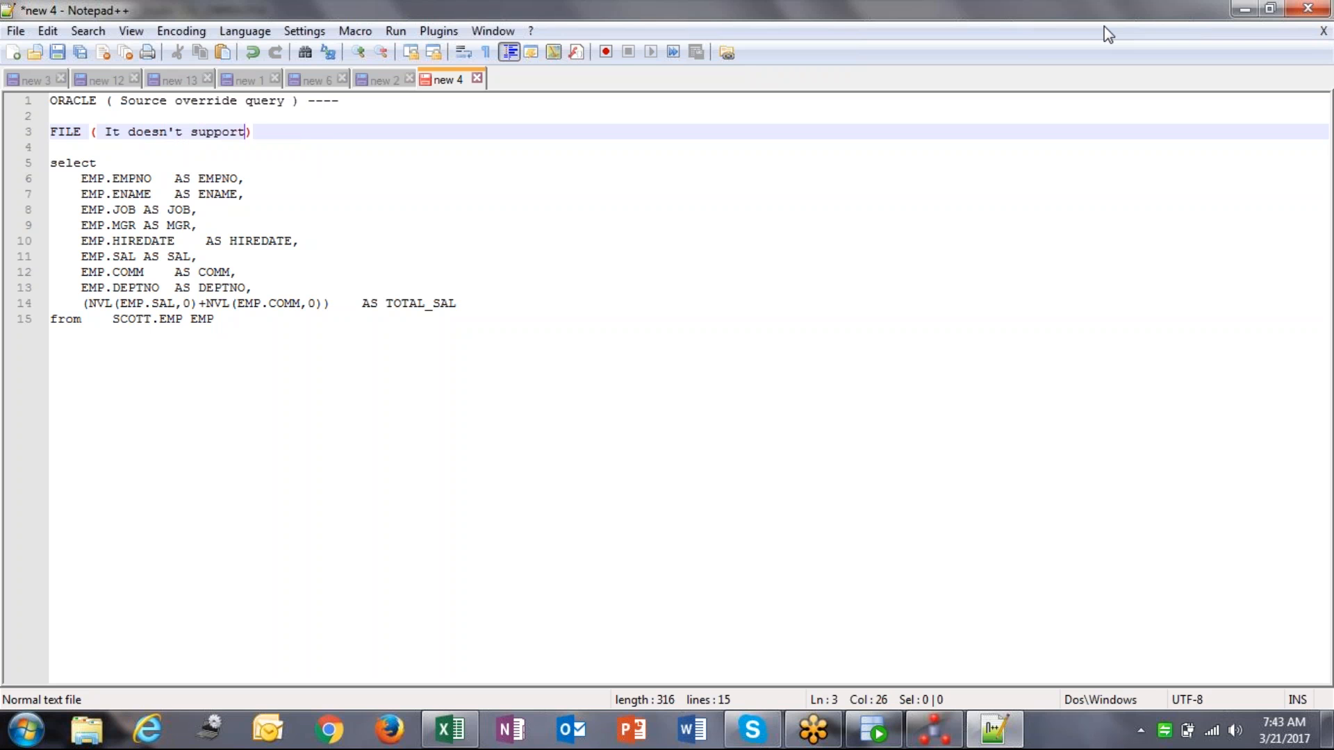
# Step: Review the note by highlighting line 3 and the query, then return to ODI Studio
pyautogui.press('Home')
pyautogui.hotkey('shift', 'End')
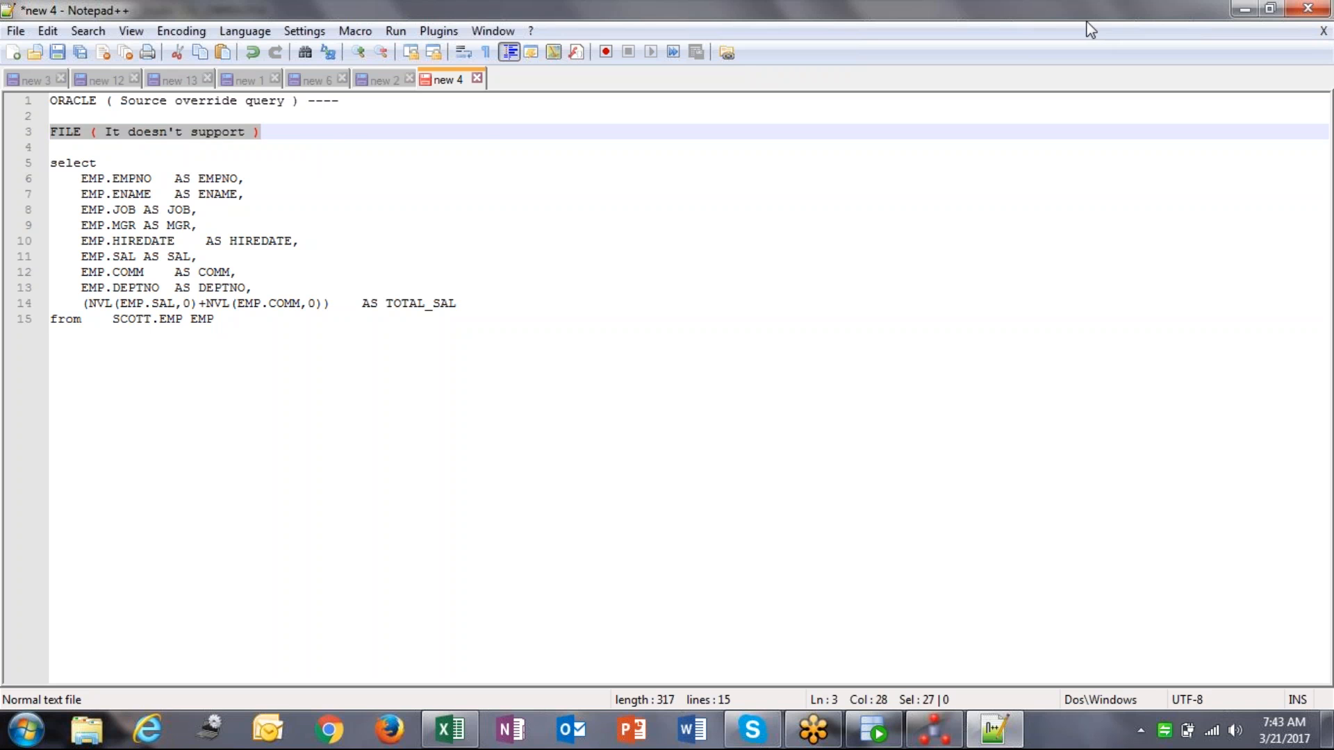
pyautogui.click(349, 131)
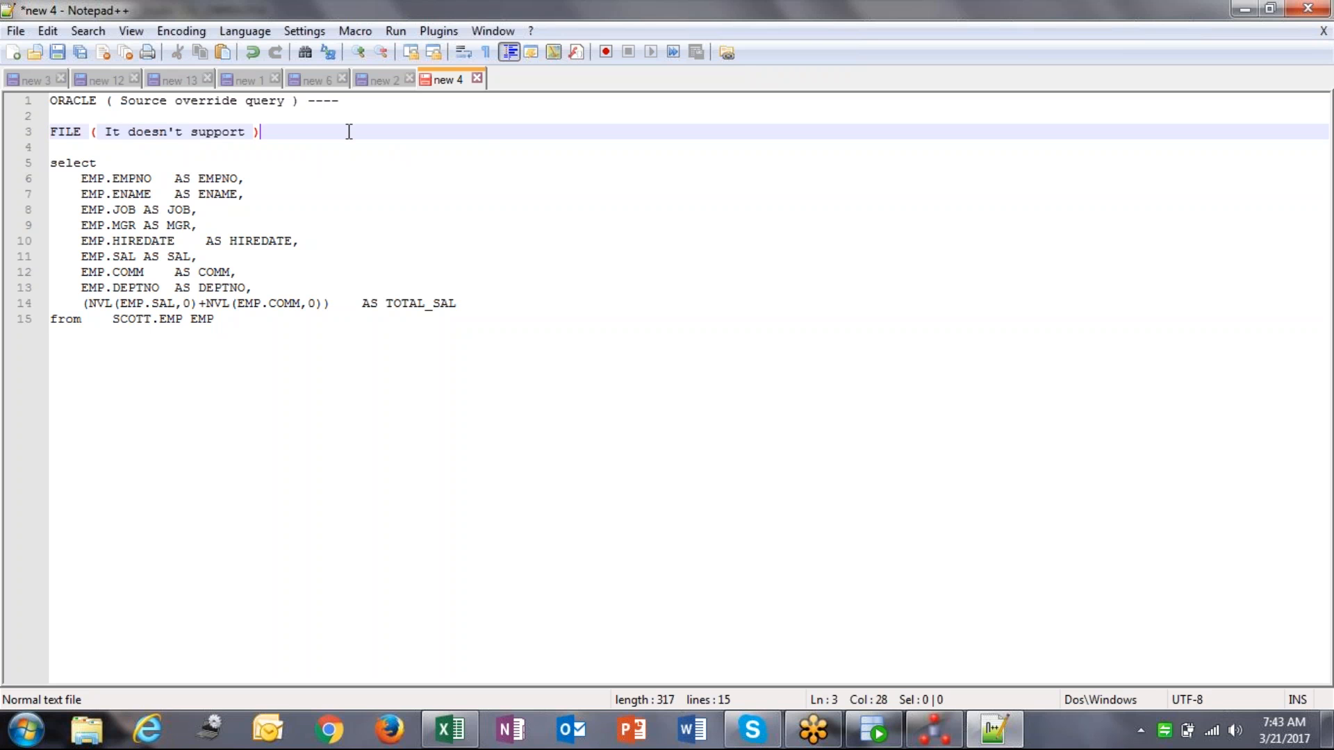
pyautogui.press('Home')
pyautogui.hotkey('shift', 'End')
pyautogui.click(349, 131)
pyautogui.moveTo(51, 163); pyautogui.dragTo(144, 346)
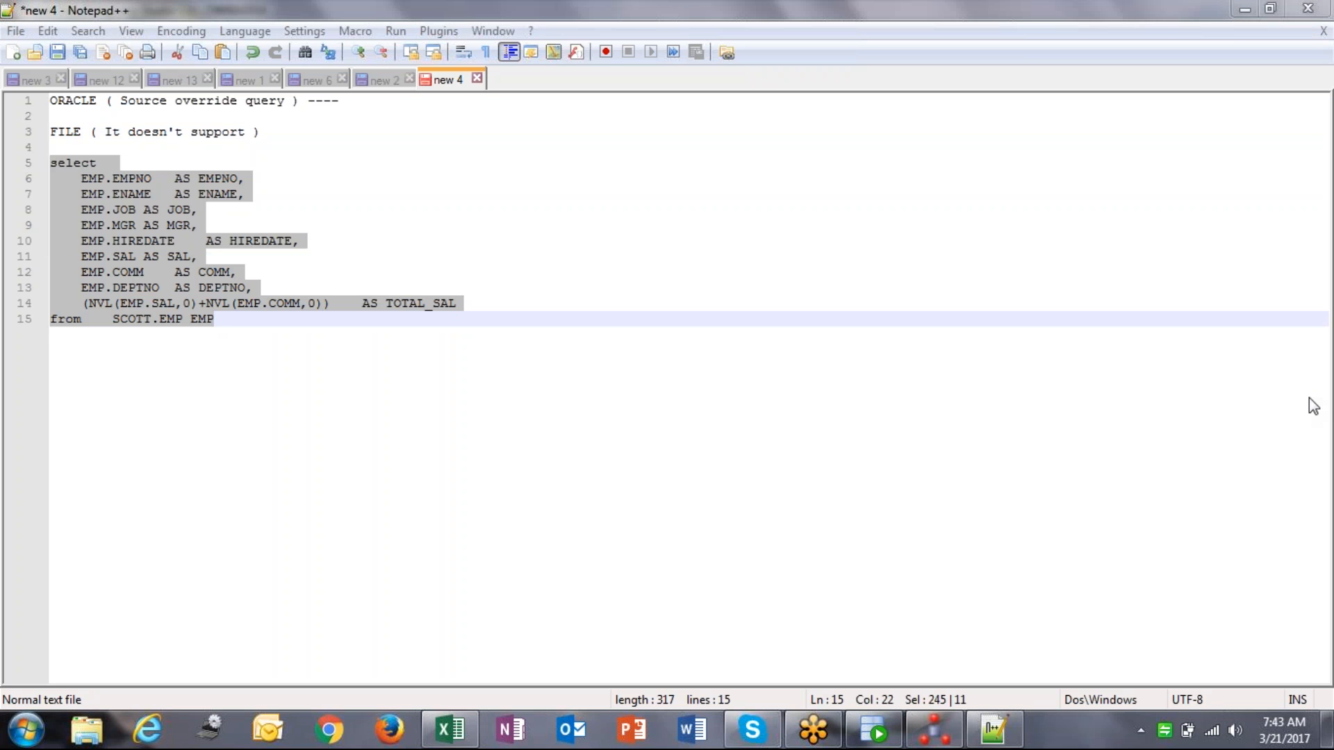
pyautogui.click(771, 324)
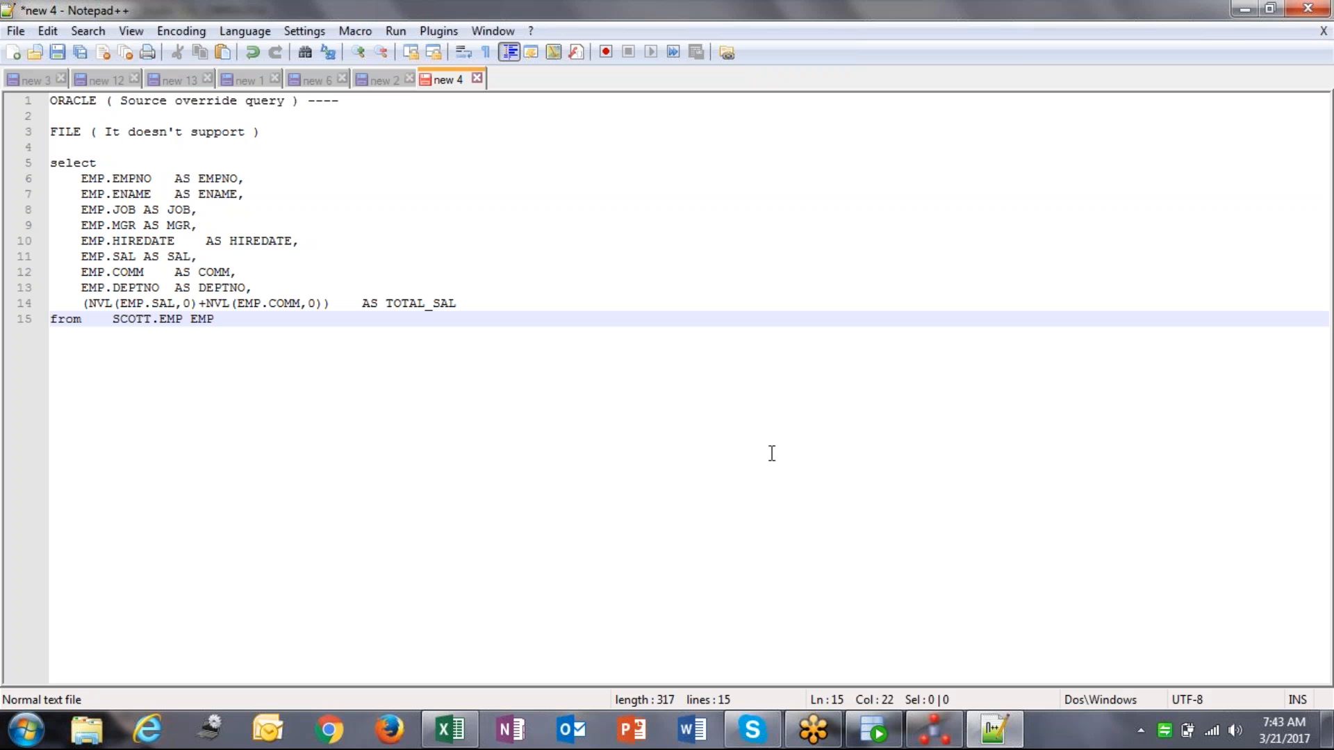
pyautogui.click(929, 730)
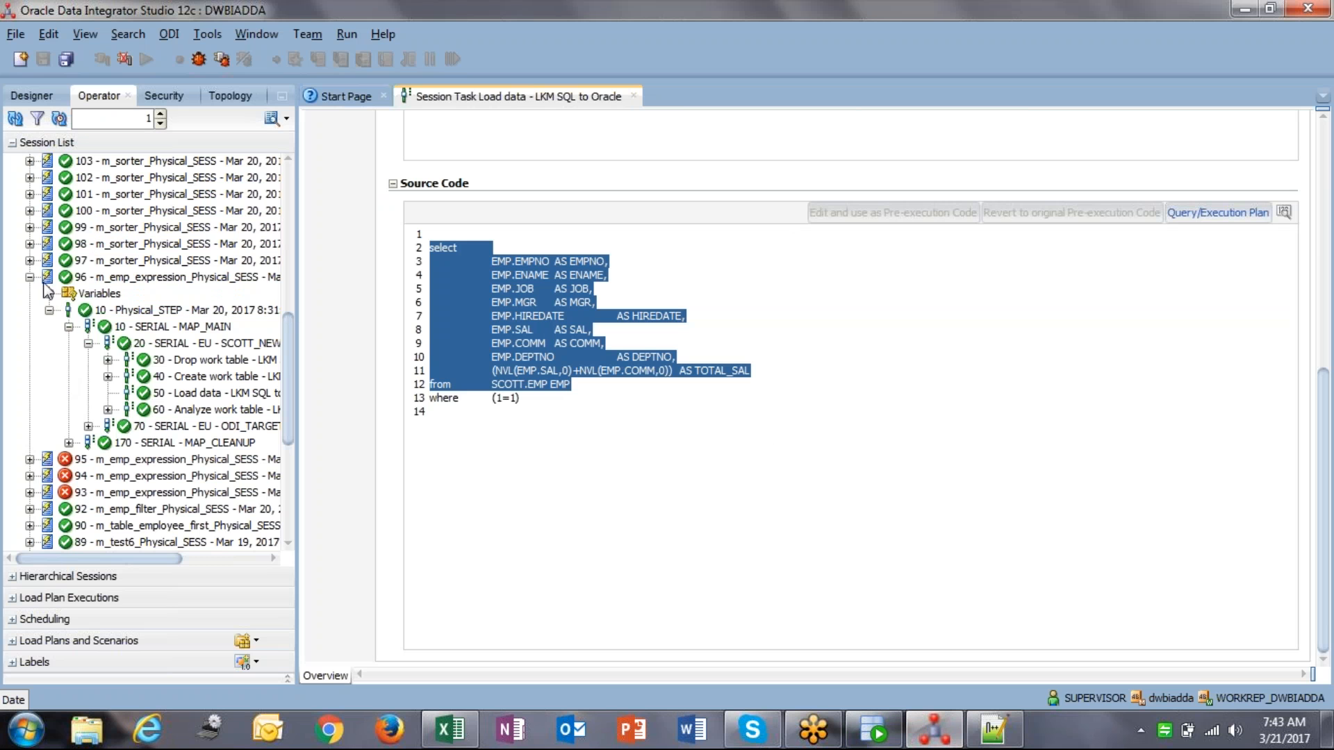
# Step: Collapse session 96 and start a new mapping from First Folder's Mappings node
pyautogui.click(30, 277)
pyautogui.click(32, 95)
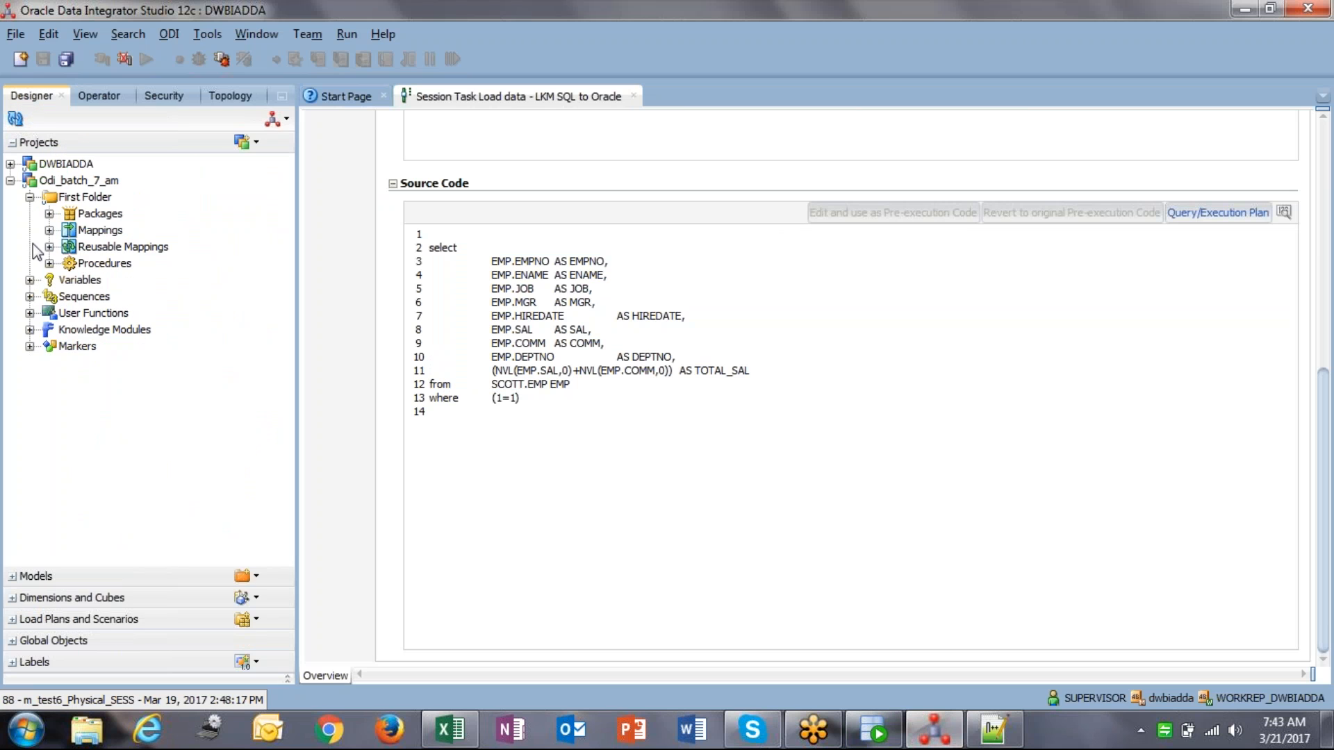
pyautogui.click(84, 199)
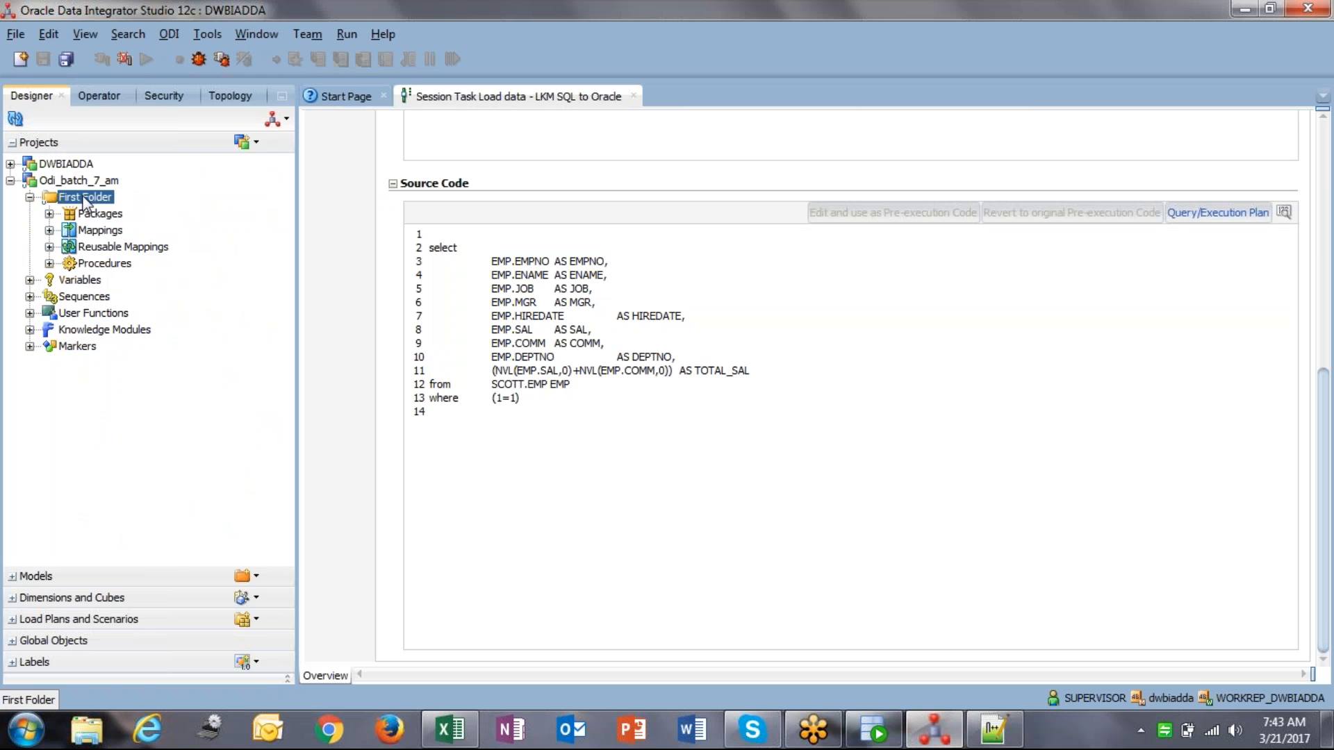
pyautogui.rightClick(84, 199)
pyautogui.click(101, 231)
pyautogui.rightClick(109, 233)
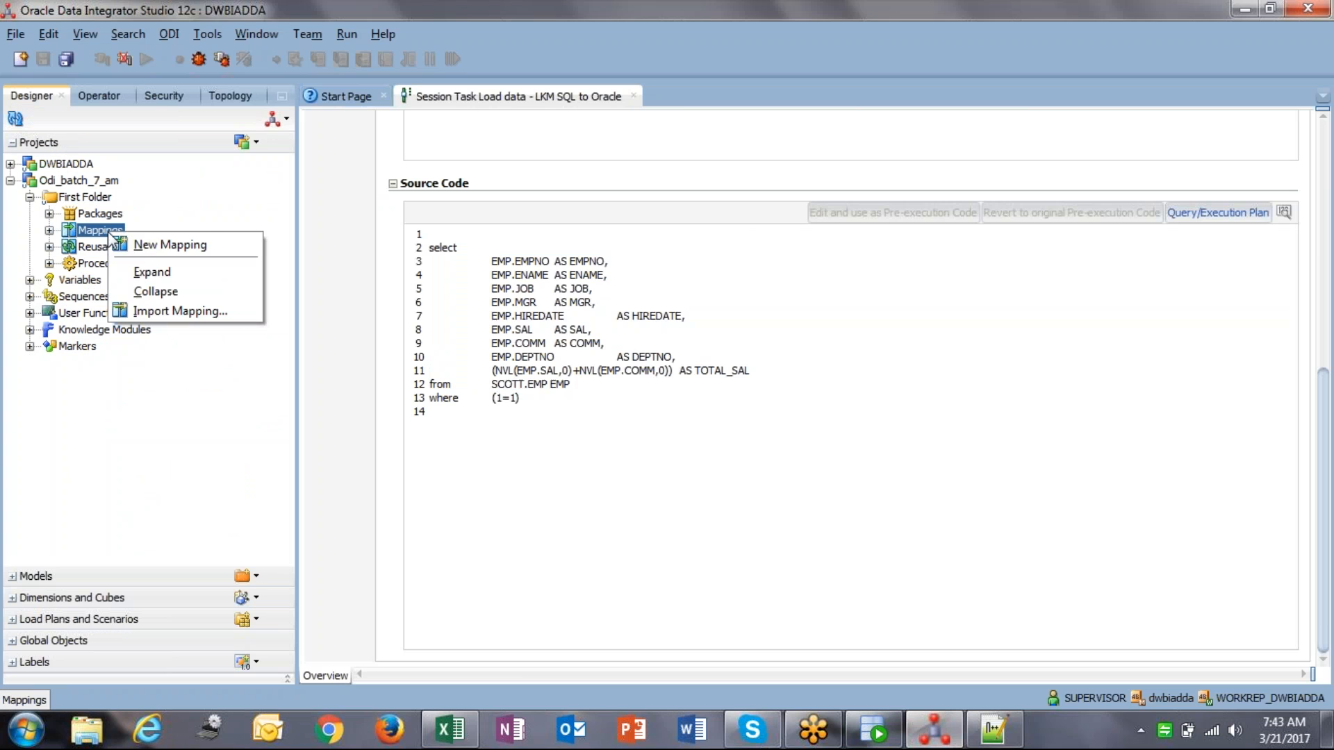
pyautogui.click(165, 248)
# Step: Create mapping m_source_override_emp with its name as description, and close the session task view
pyautogui.write('m_sq')
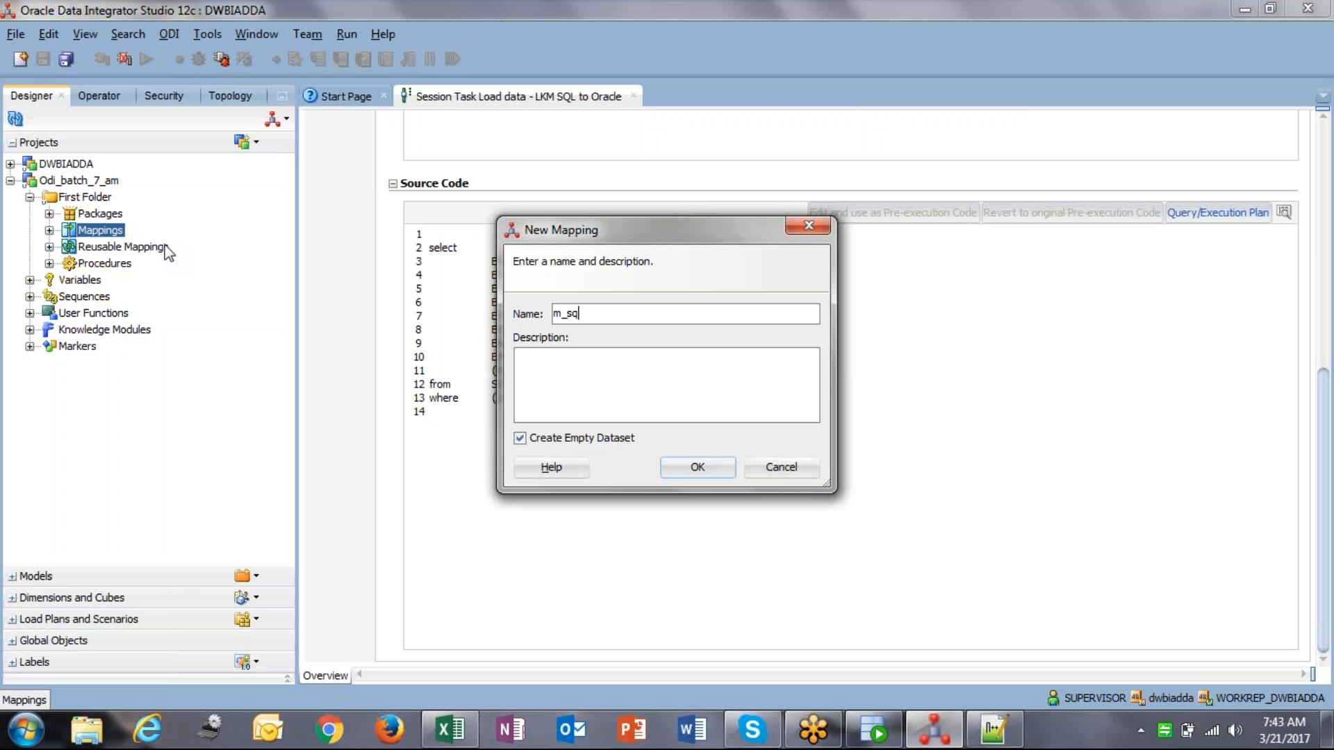
pyautogui.press('BackSpace')
pyautogui.write('ource_override_emp')
pyautogui.hotkey('ctrl', 'a')
pyautogui.hotkey('ctrl', 'c')
pyautogui.click(577, 378)
pyautogui.hotkey('ctrl', 'v')
pyautogui.click(697, 468)
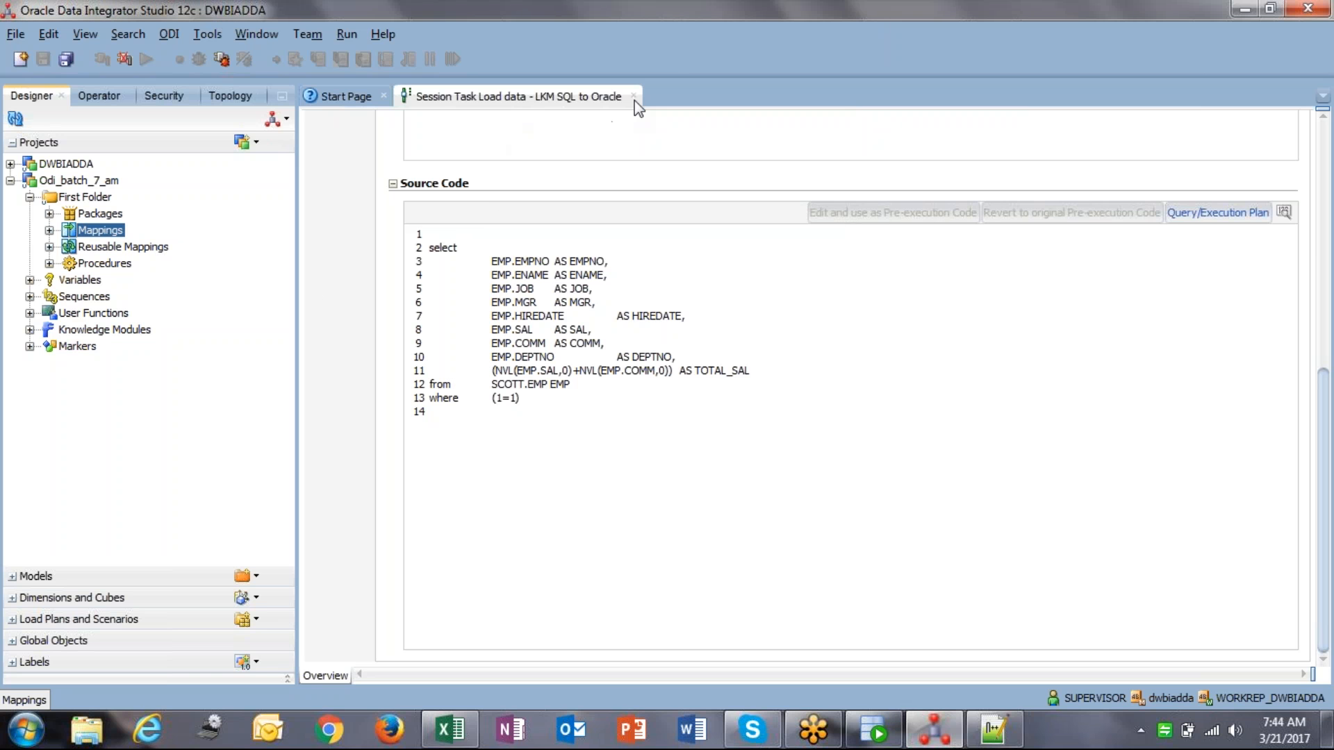
pyautogui.click(634, 96)
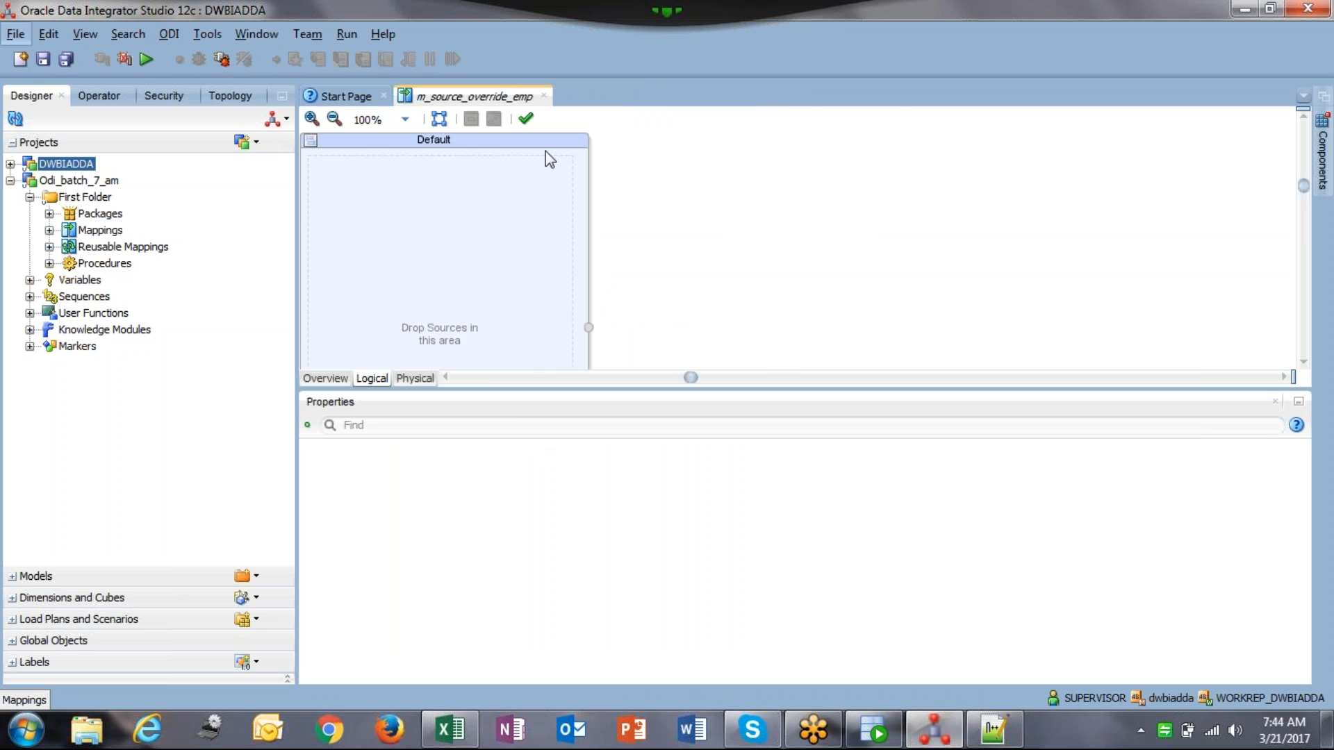
# Step: Delete the Default dataset from the mapping canvas
pyautogui.click(541, 144)
pyautogui.press('Delete')
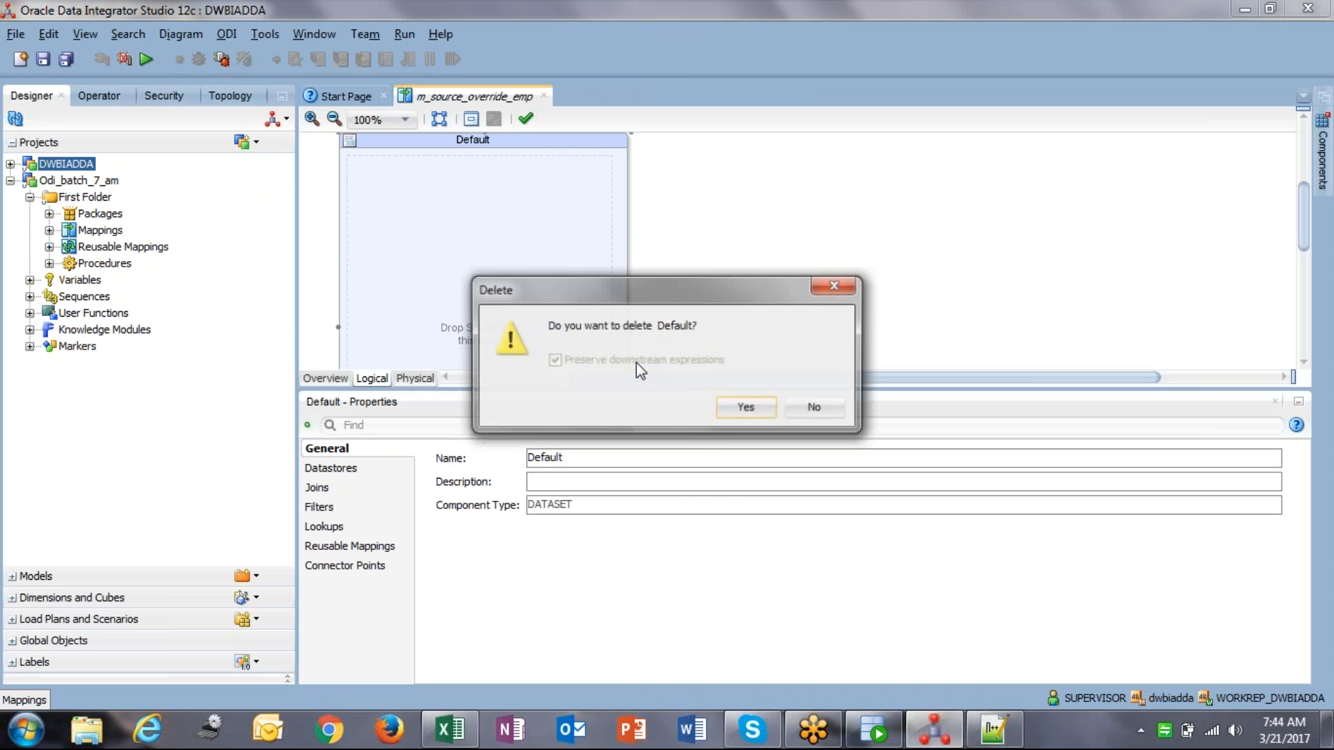
pyautogui.click(742, 410)
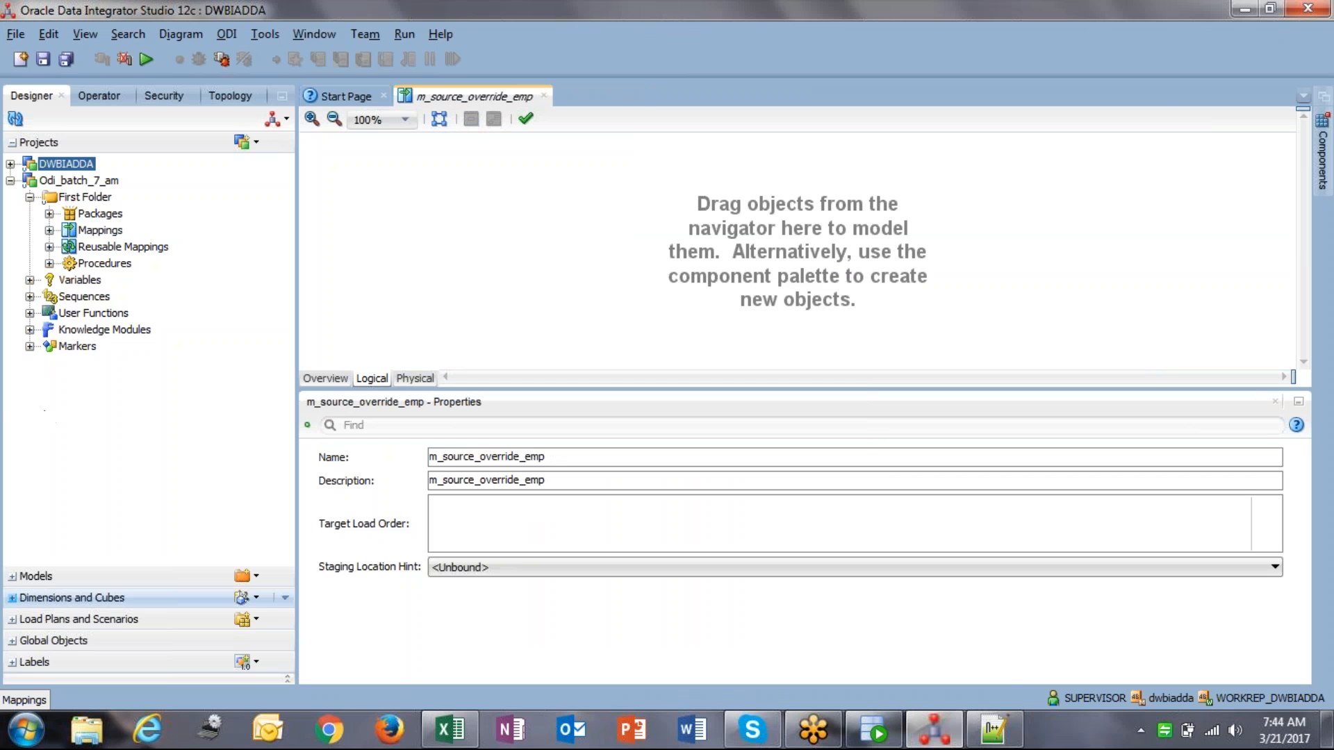
# Step: Drag EMP from Scott_metadata and EMPLOYEE from Odi_target_meadata onto the canvas as source and target
pyautogui.click(31, 576)
pyautogui.click(10, 409)
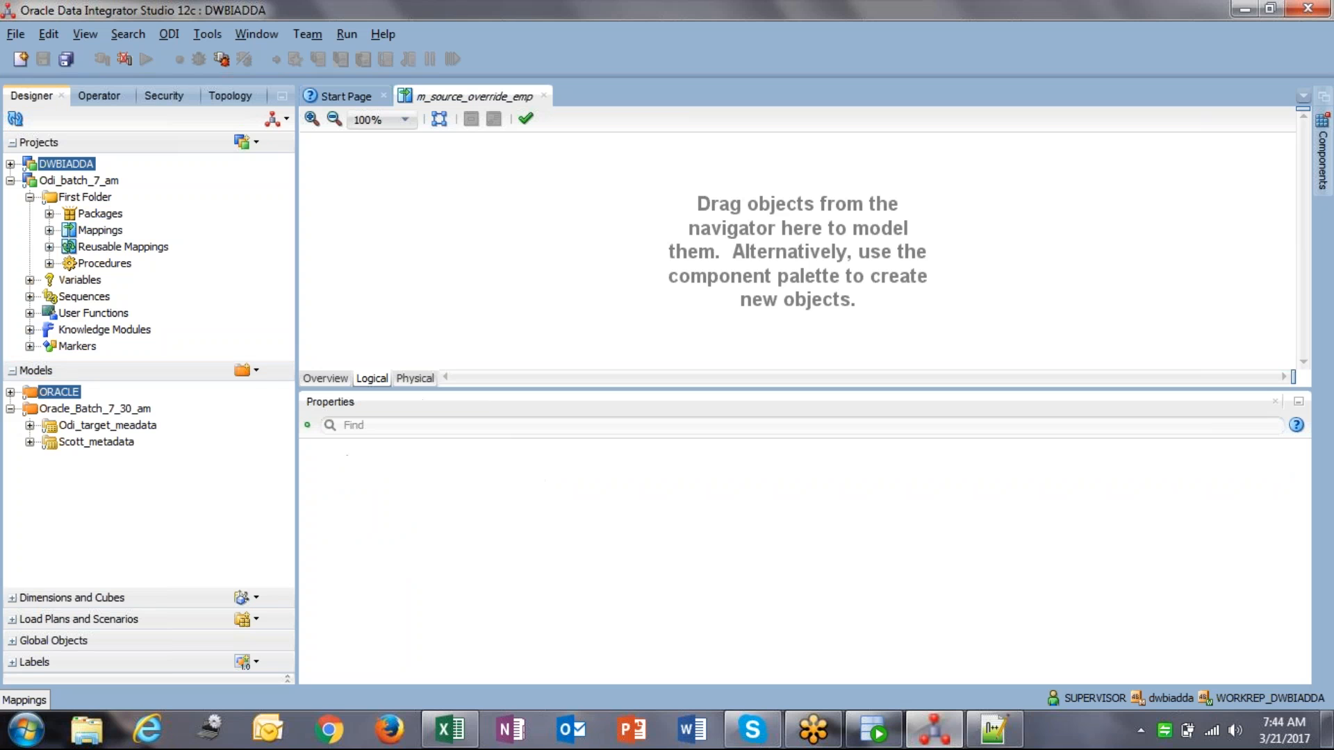
pyautogui.click(29, 442)
pyautogui.moveTo(88, 510); pyautogui.dragTo(452, 212)
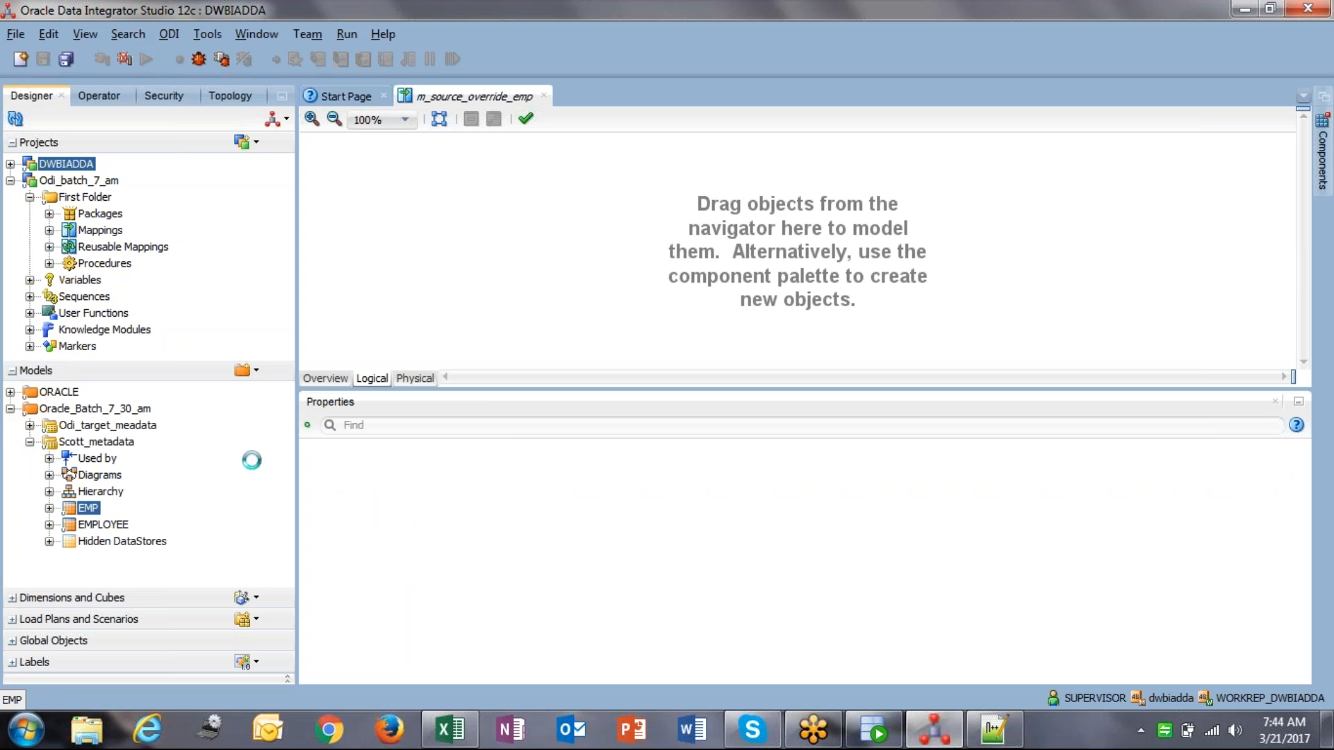
pyautogui.click(29, 426)
pyautogui.moveTo(104, 491); pyautogui.dragTo(848, 180)
pyautogui.moveTo(977, 207); pyautogui.dragTo(978, 209)
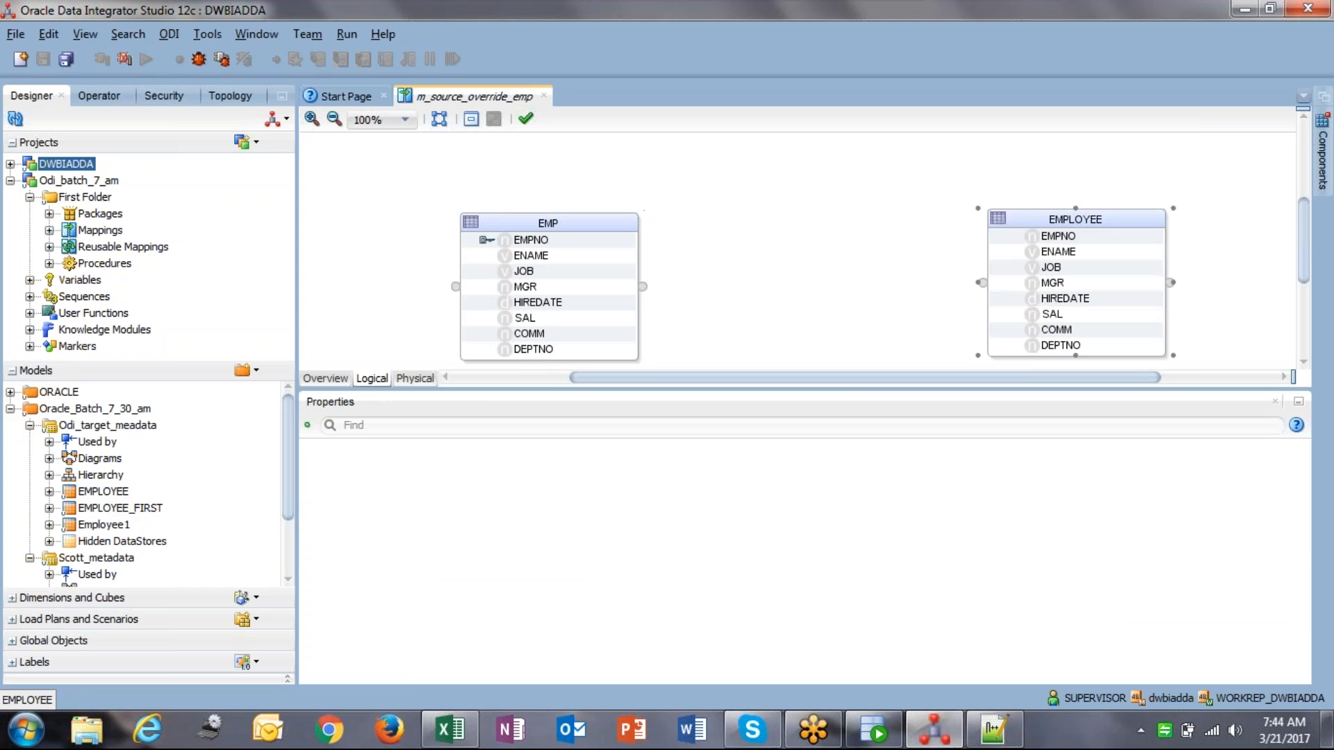
pyautogui.moveTo(513, 229); pyautogui.dragTo(494, 194)
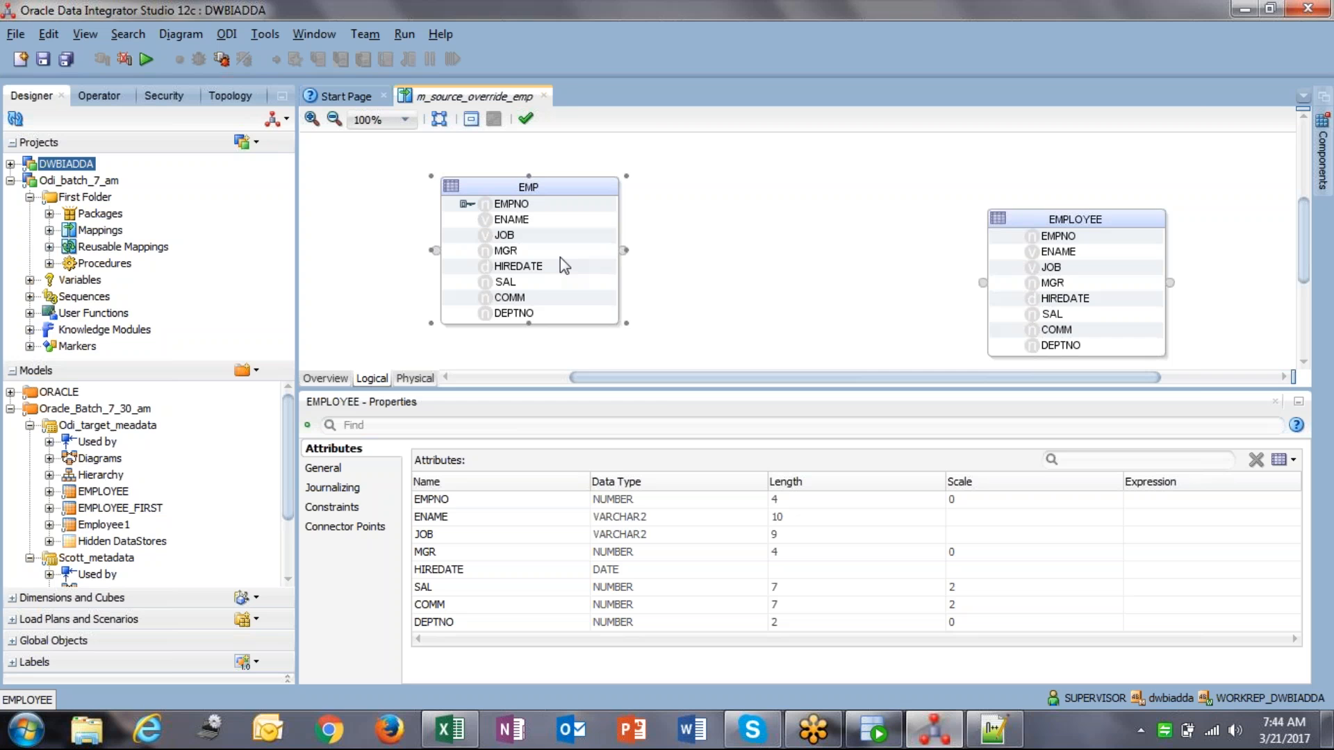
pyautogui.click(874, 728)
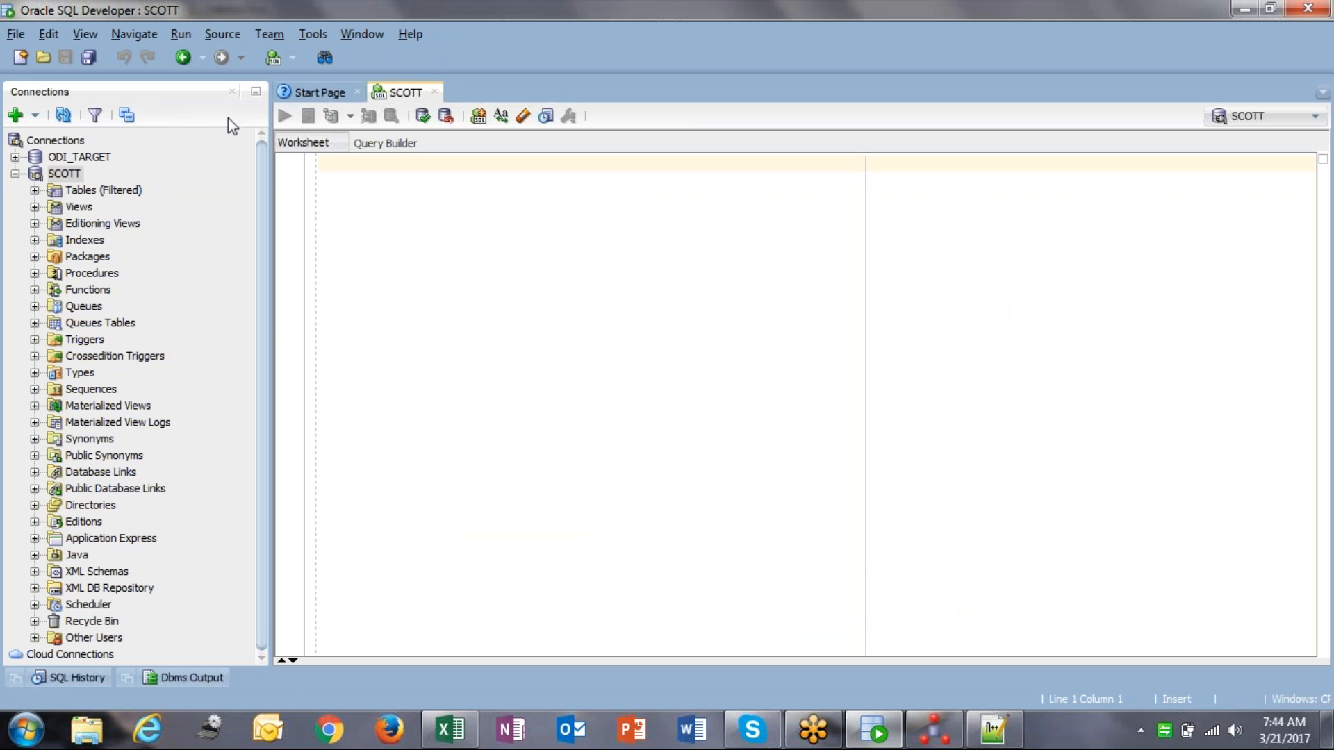
# Step: Connect to ODI_TARGET in SQL Developer with its password, then go back to ODI Studio
pyautogui.doubleClick(97, 157)
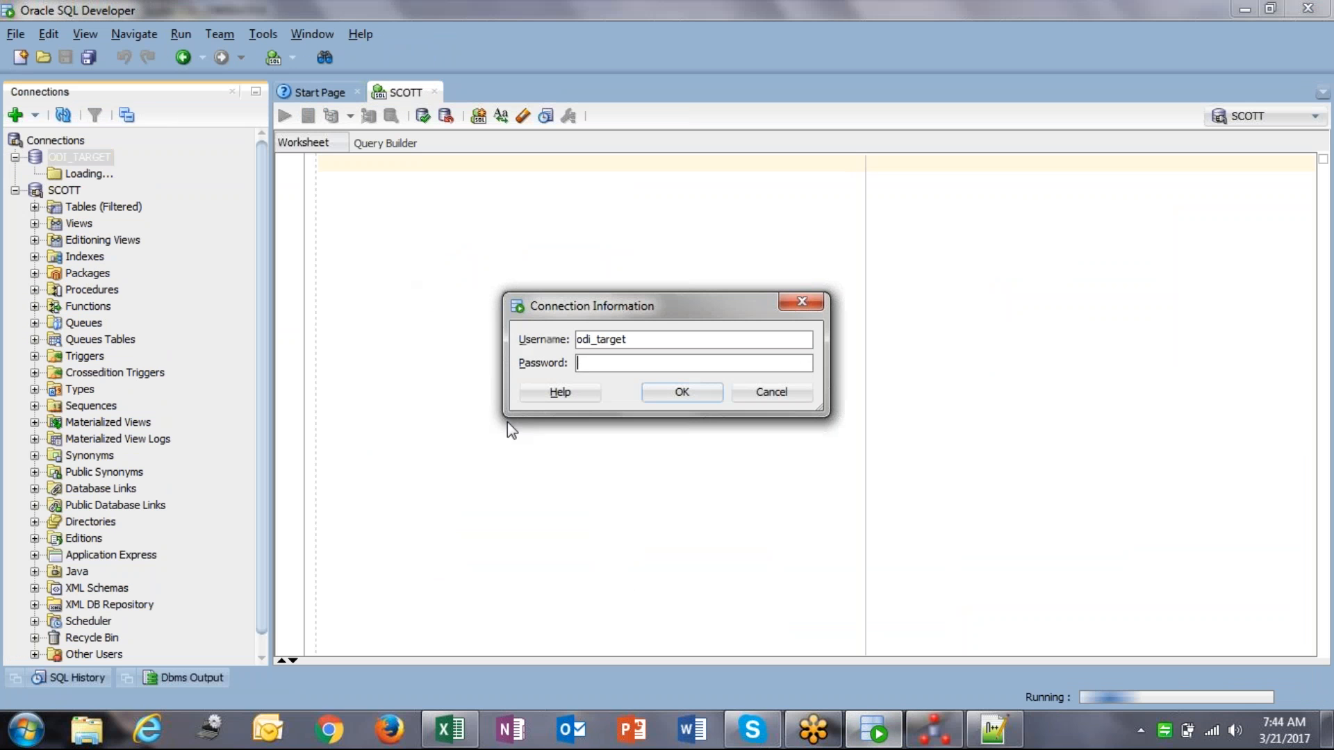
pyautogui.write('•••••••••')
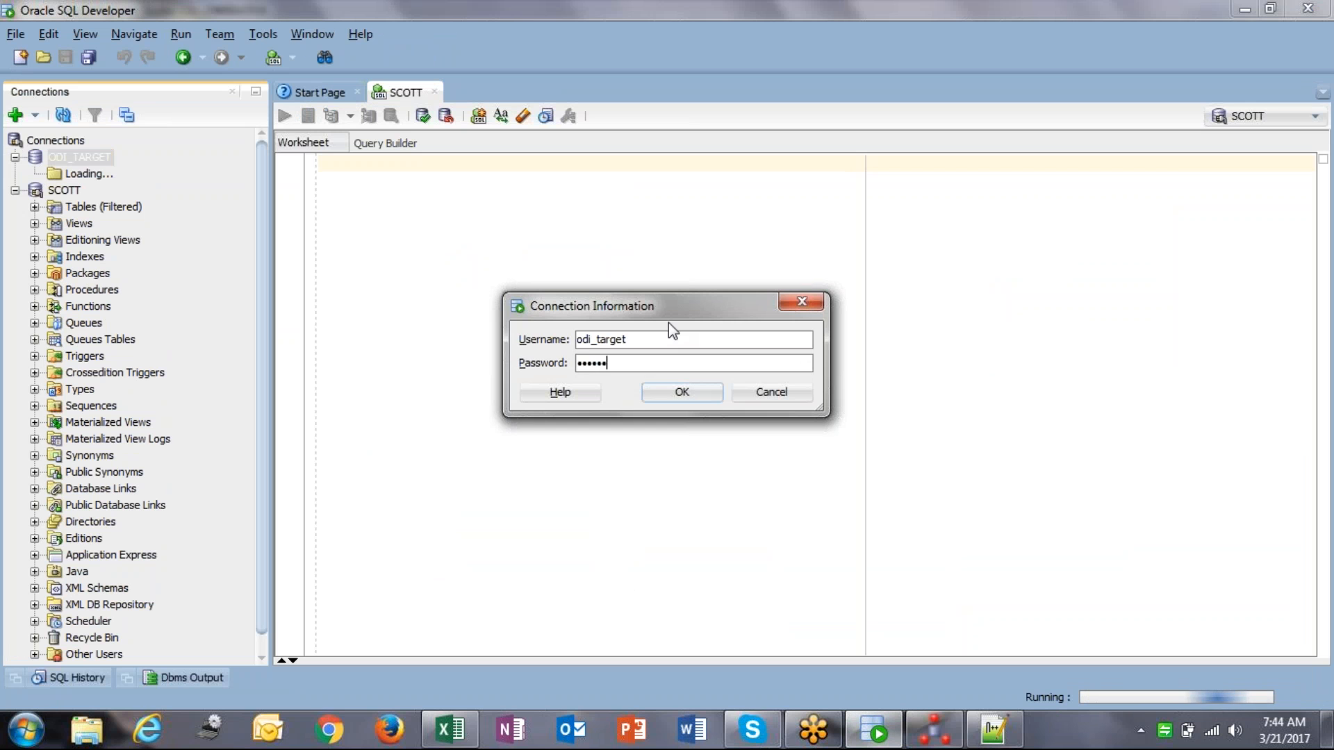
pyautogui.press('Return')
pyautogui.click(934, 729)
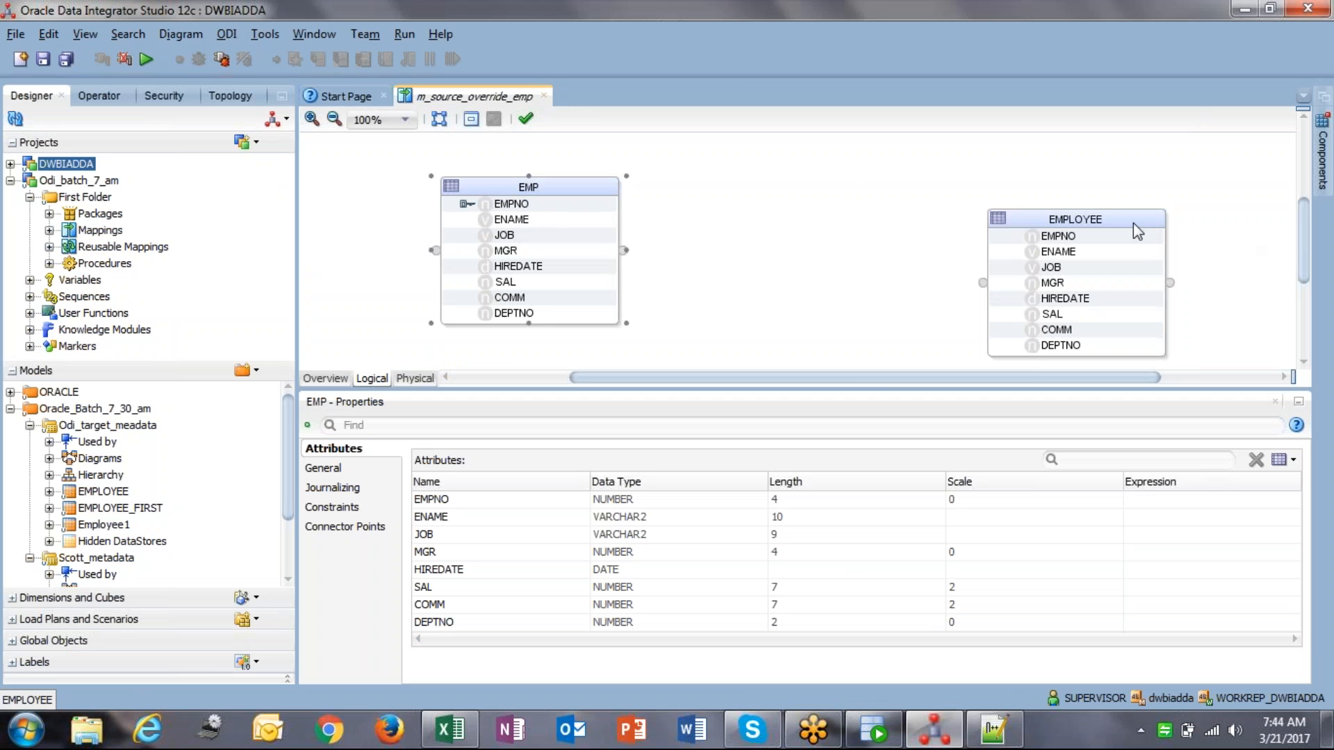
# Step: Position EMP on the left and EMPLOYEE on the right, both near the canvas top
pyautogui.moveTo(1121, 219); pyautogui.dragTo(1029, 188)
pyautogui.moveTo(521, 195); pyautogui.dragTo(579, 210)
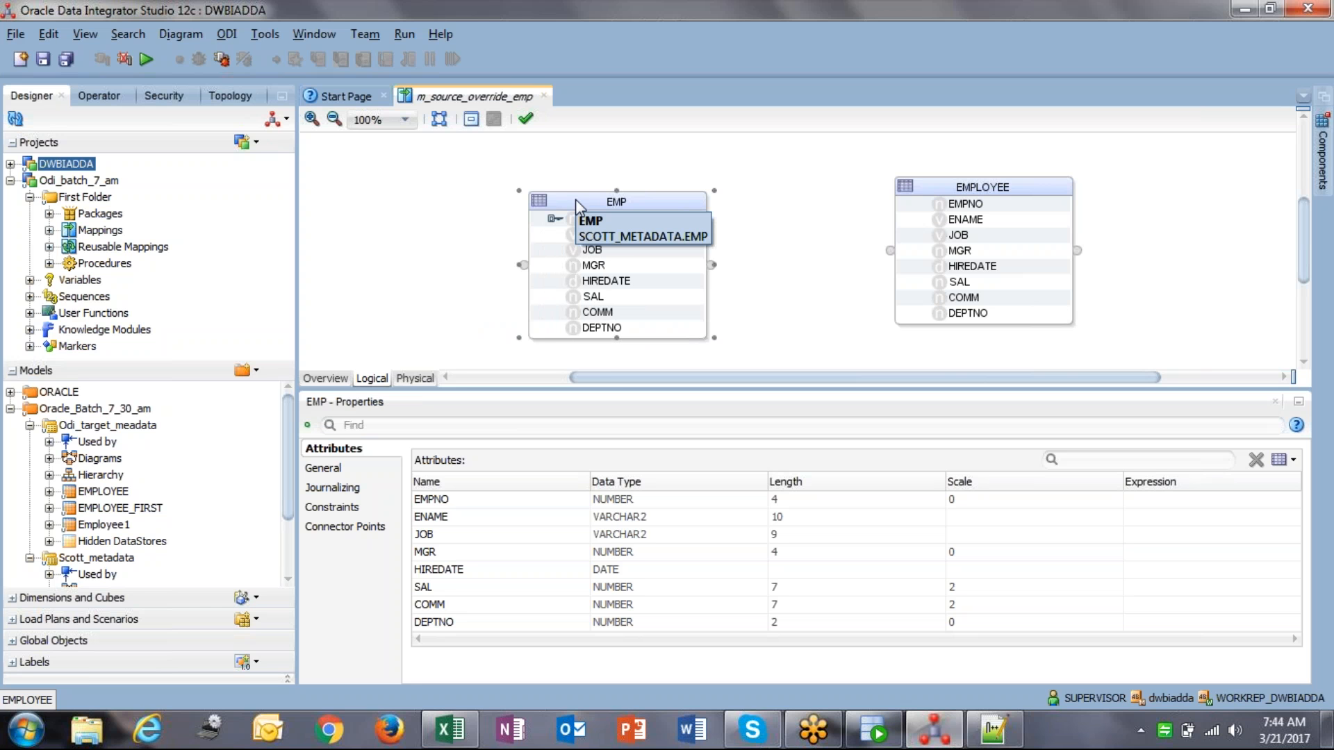
pyautogui.moveTo(575, 199); pyautogui.dragTo(420, 144)
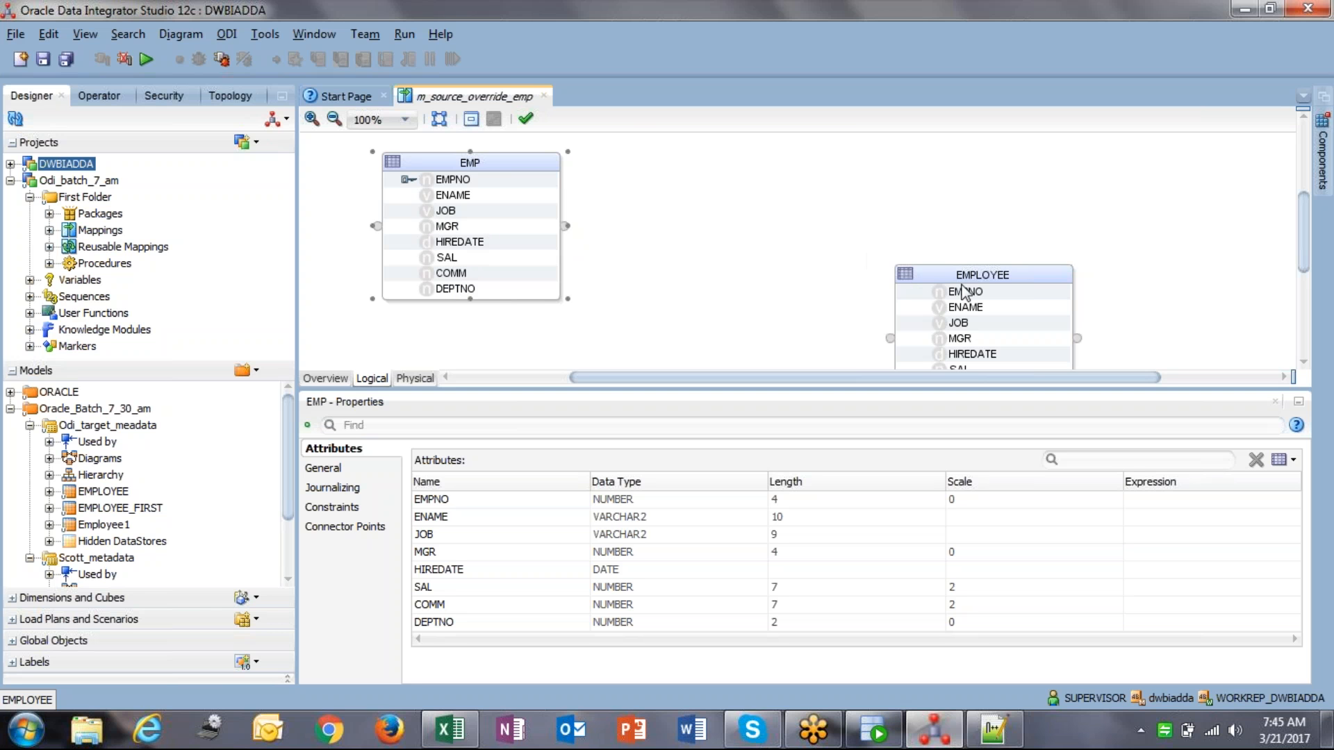
pyautogui.click(933, 269)
pyautogui.moveTo(932, 269); pyautogui.dragTo(873, 153)
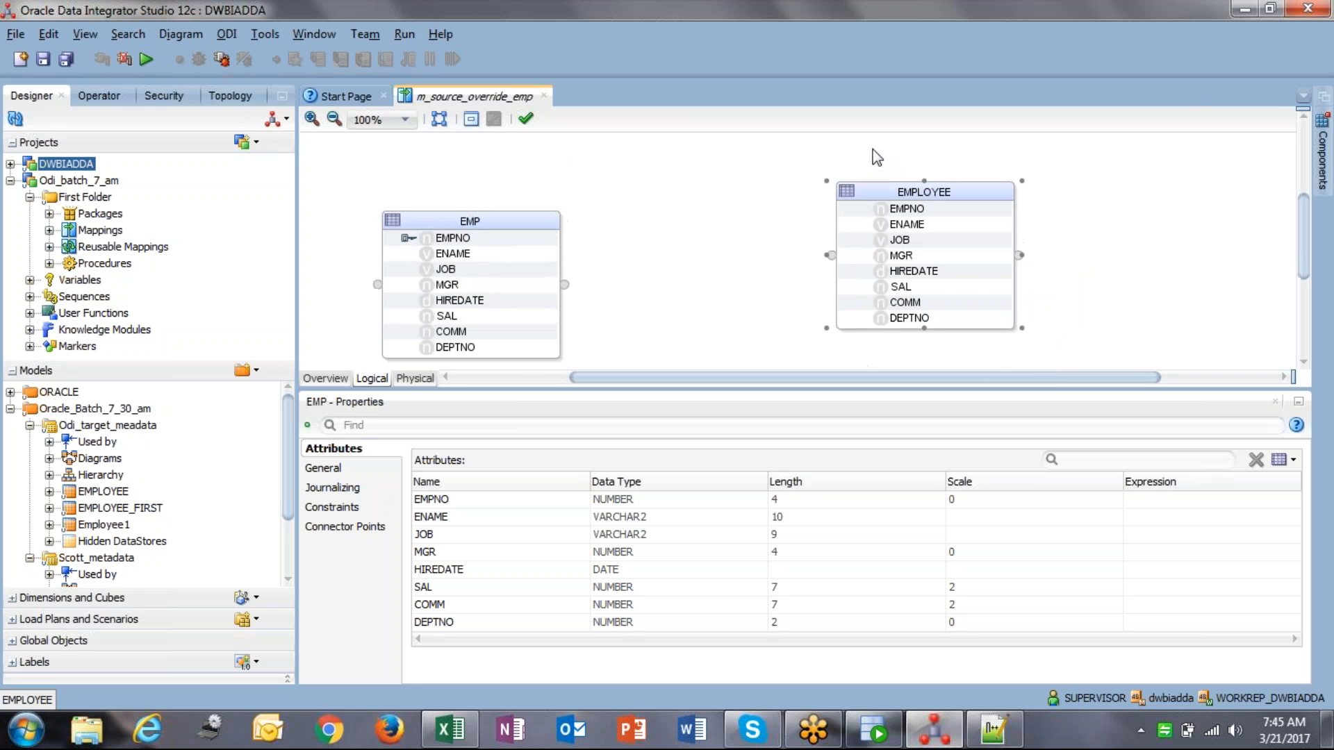
pyautogui.moveTo(492, 241); pyautogui.dragTo(503, 173)
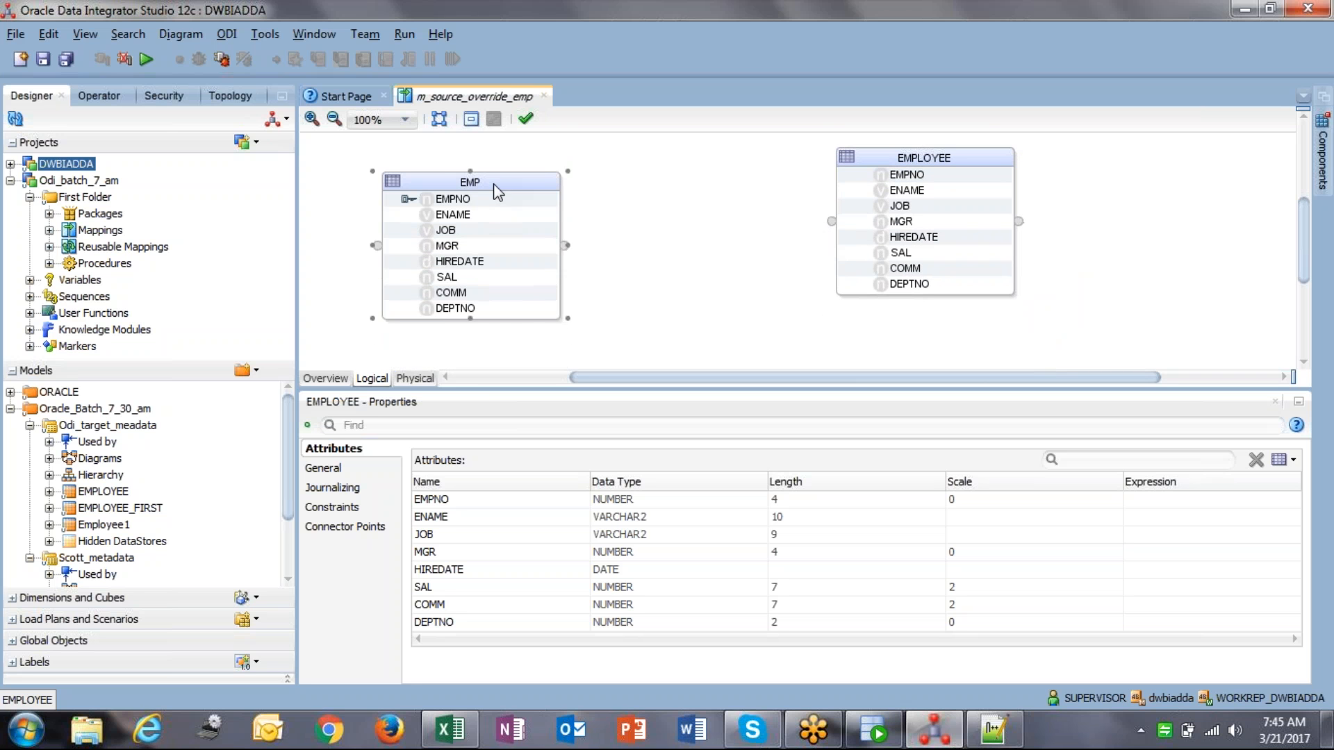
pyautogui.moveTo(881, 229); pyautogui.dragTo(852, 210)
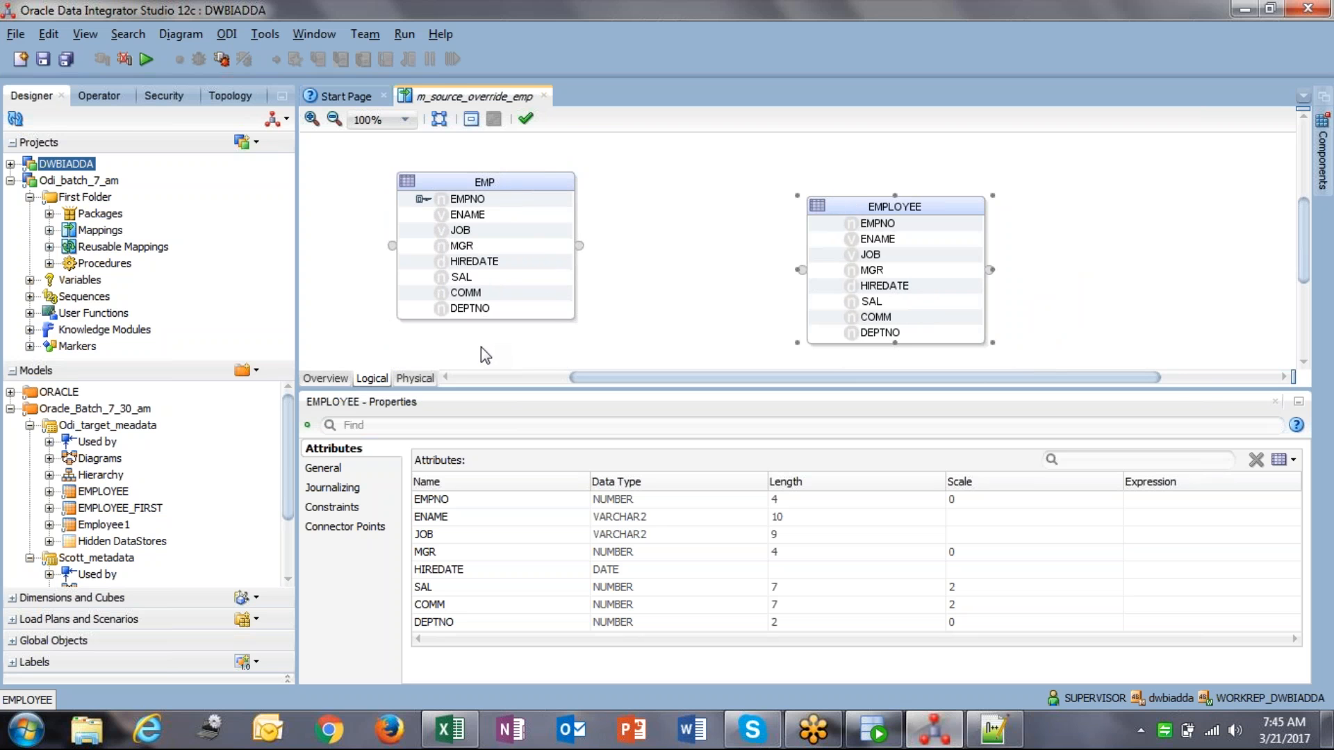
# Step: Run SELECT * FROM EMPLOYEE; on the ODI_TARGET worksheet in SQL Developer
pyautogui.hotkey('alt', 'Tab')
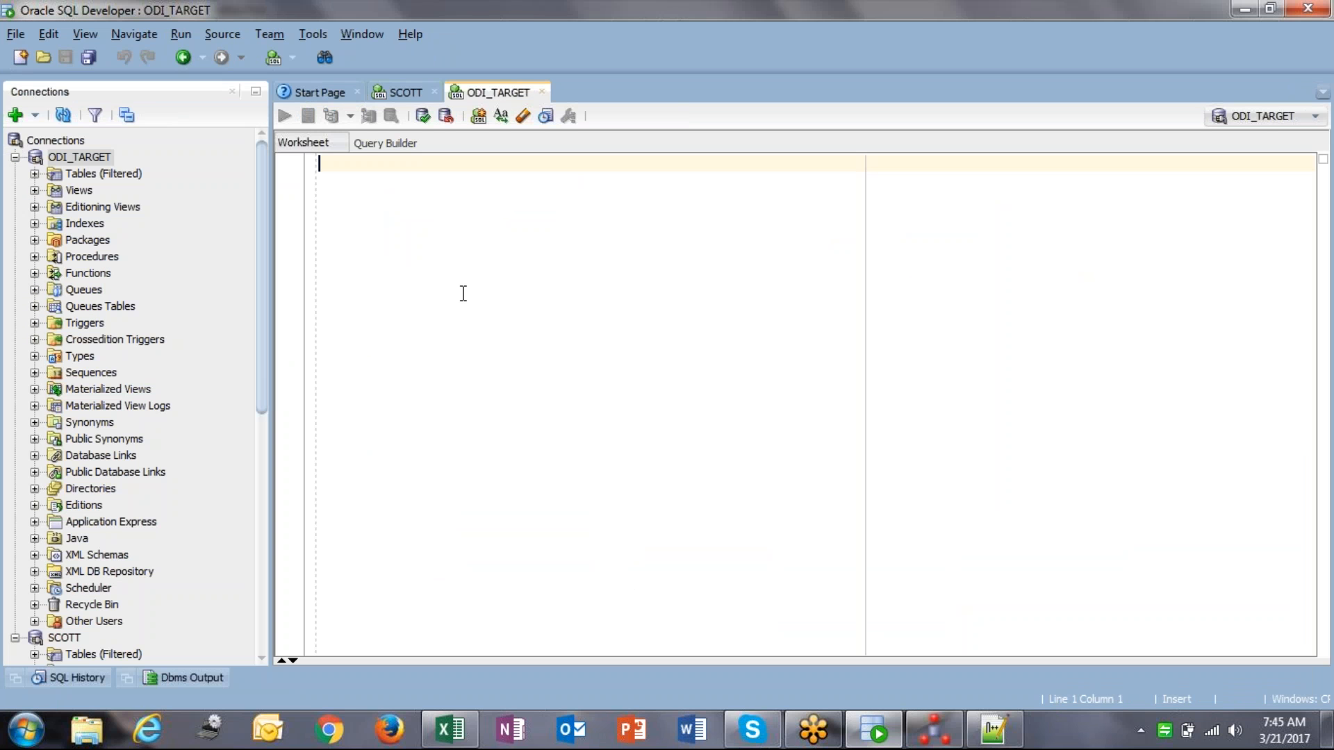
pyautogui.write('SELECT ')
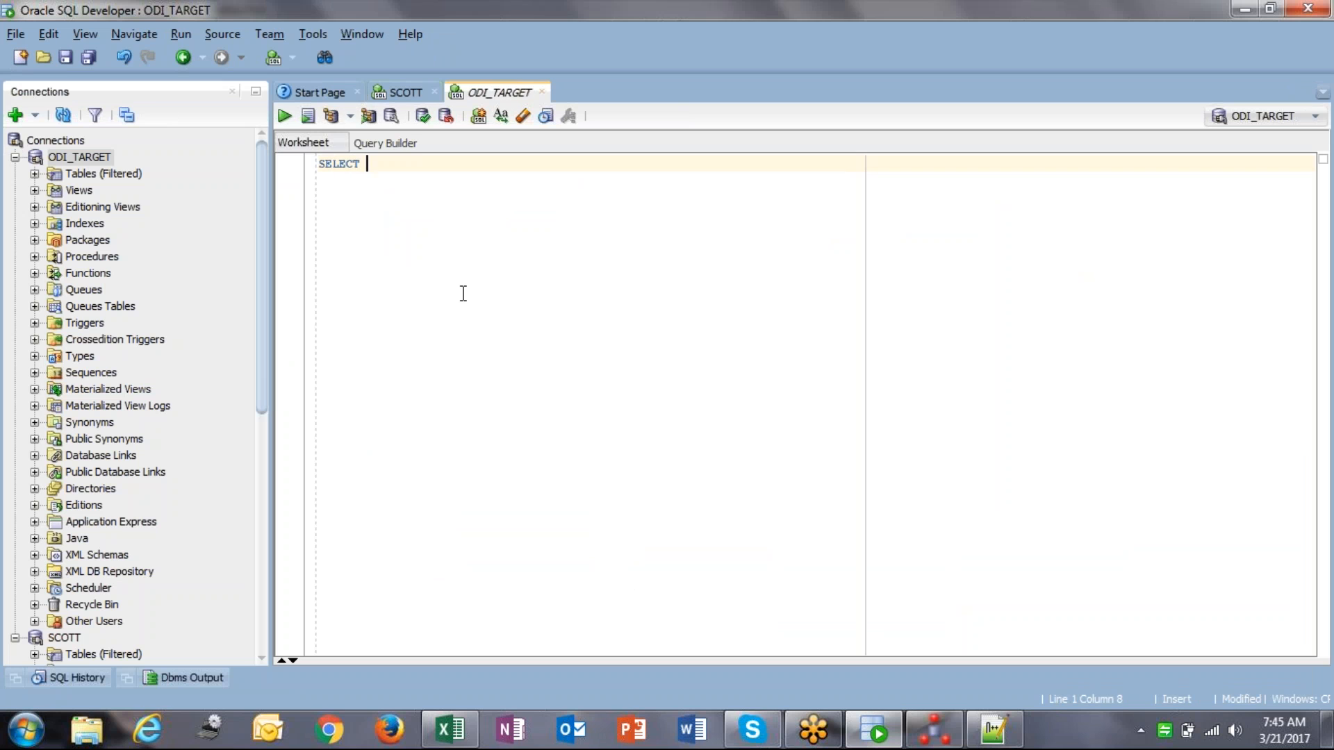
pyautogui.write('* FROM EMPLOYEE;')
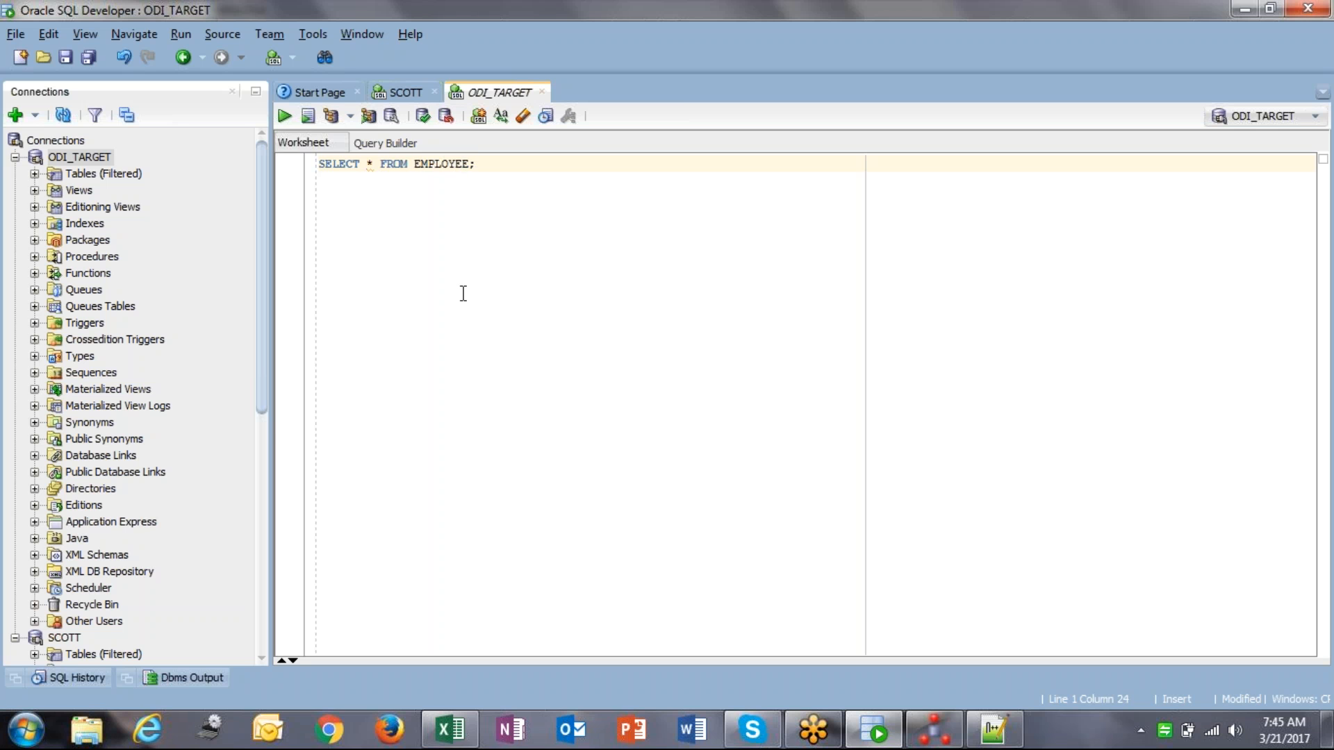
pyautogui.hotkey('ctrl', 'Return')
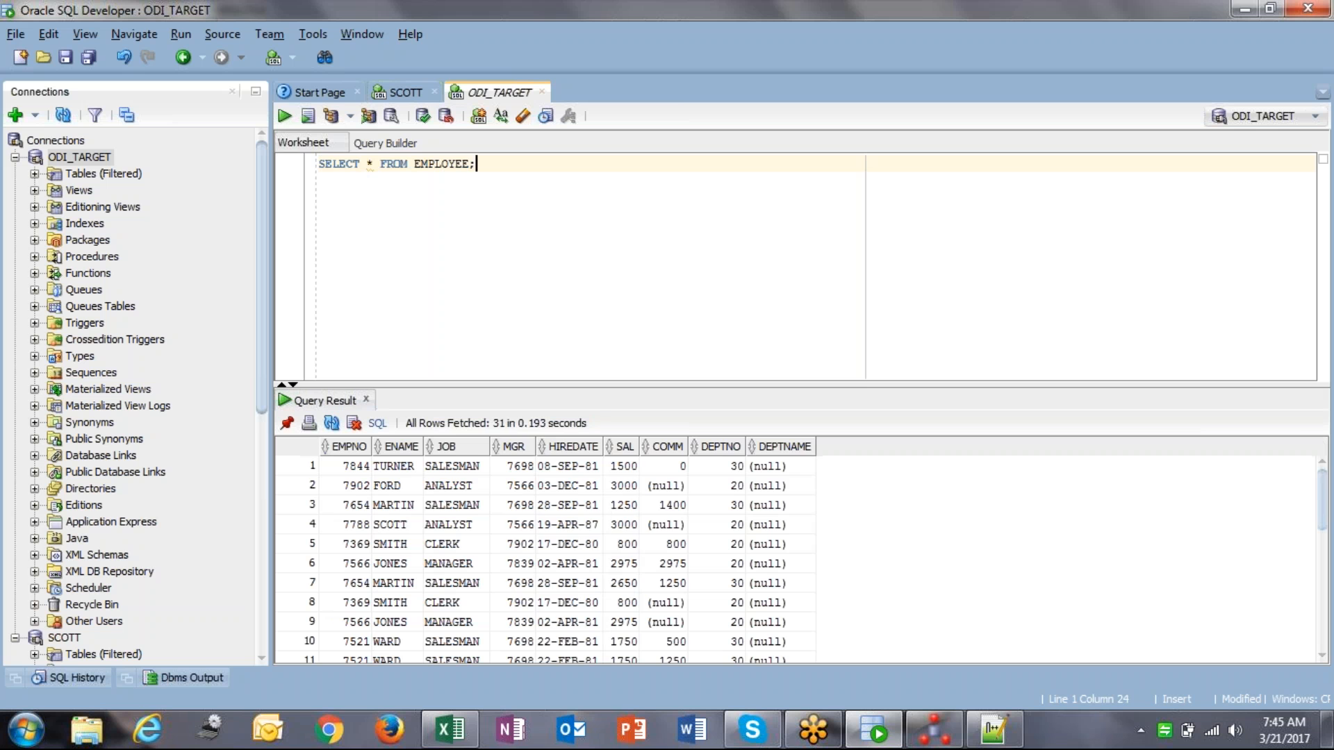
# Step: Count the query's result rows, confirming 31 rows in EMPLOYEE
pyautogui.click(507, 519)
pyautogui.rightClick(507, 519)
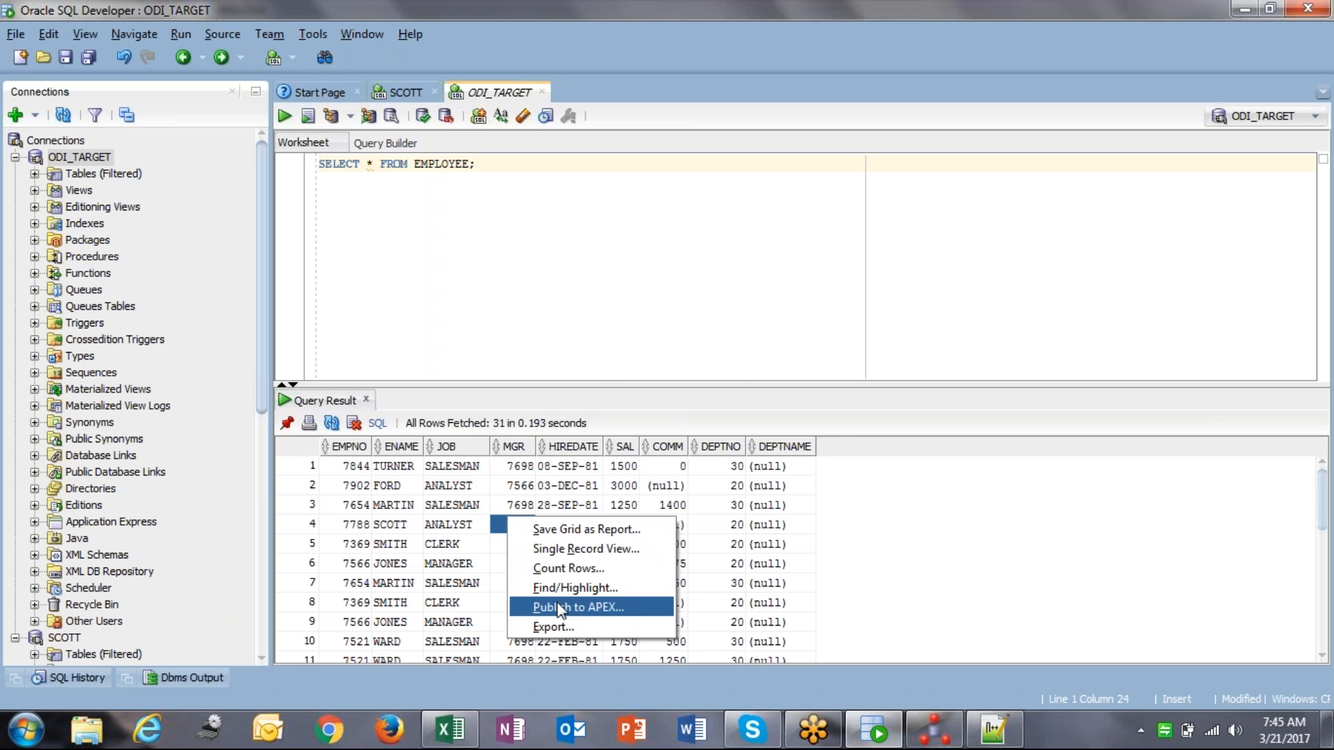
pyautogui.click(570, 568)
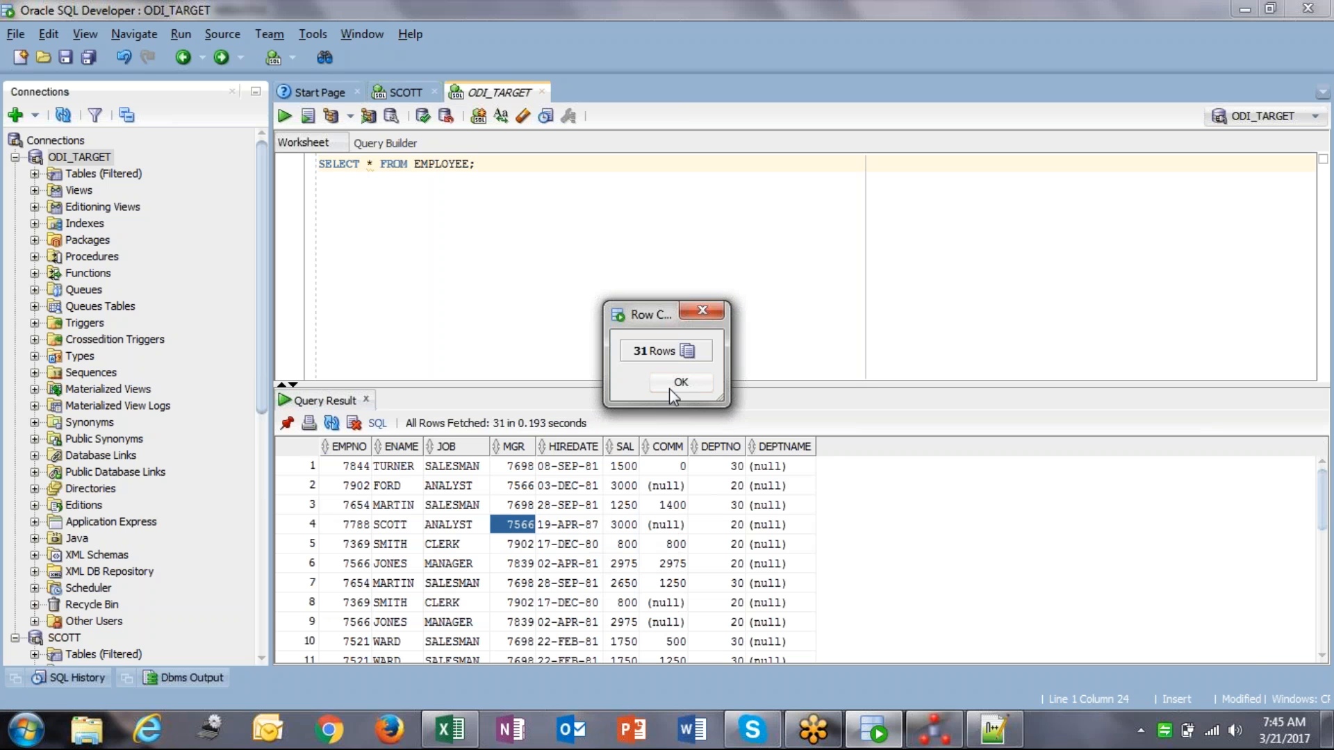
pyautogui.click(674, 383)
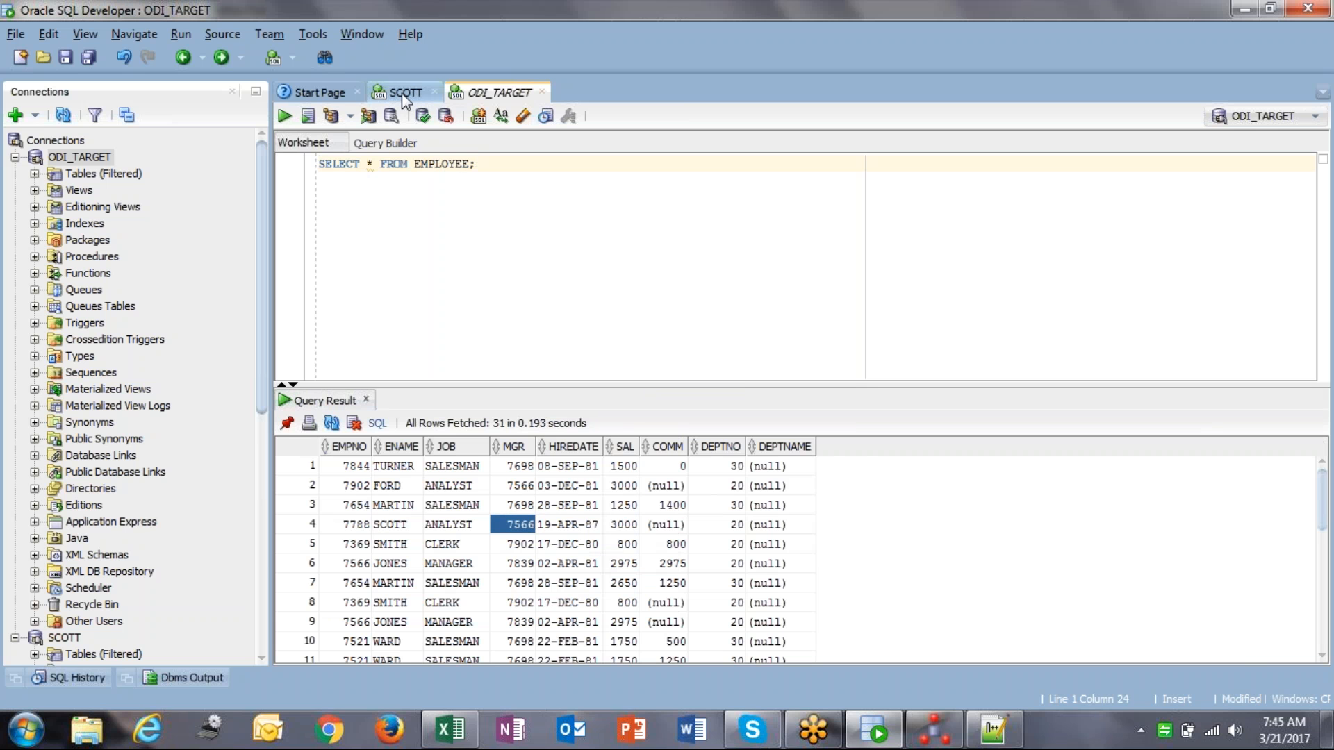
pyautogui.click(402, 94)
# Step: Run SELECT * FROM EMP WHERE SAL > 2000; on SCOTT, review the six rows, and start a new line
pyautogui.write('SE')
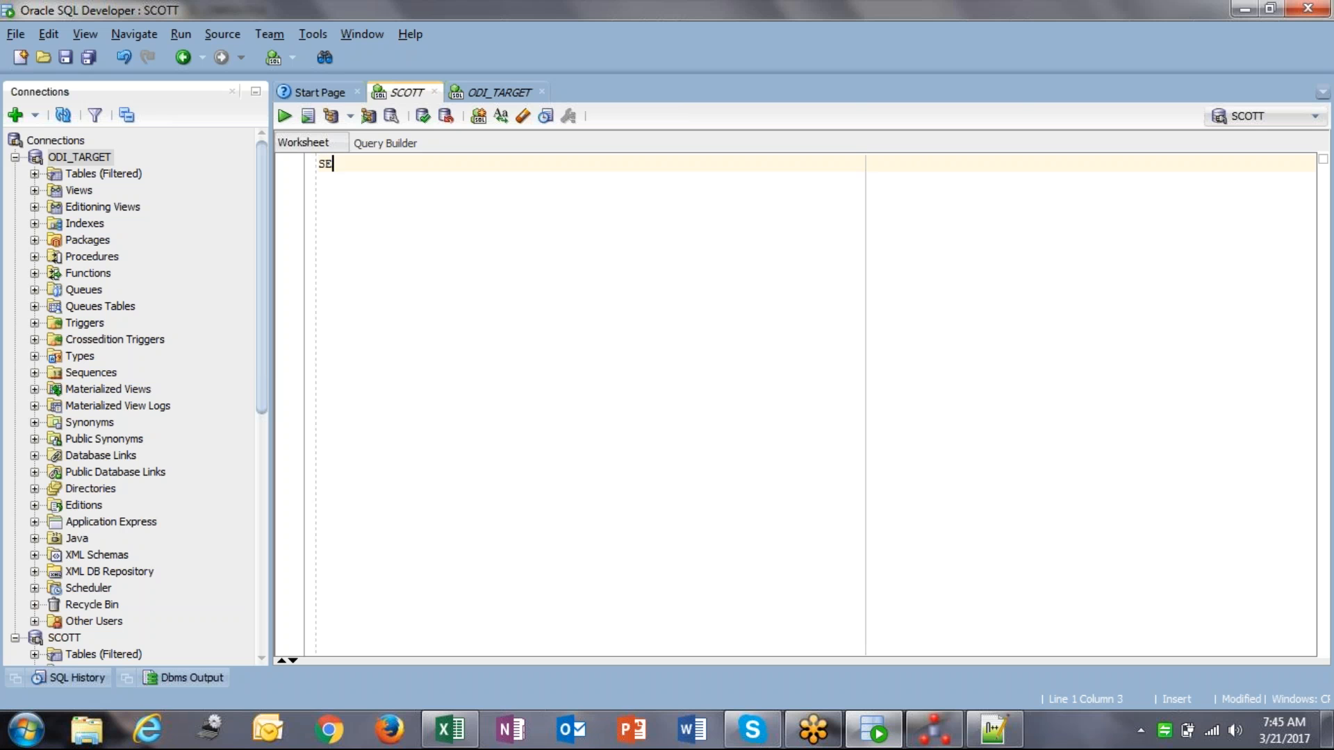
pyautogui.write('LECT * FROM')
pyautogui.press('Escape')
pyautogui.write('EMP WHERE SAL >')
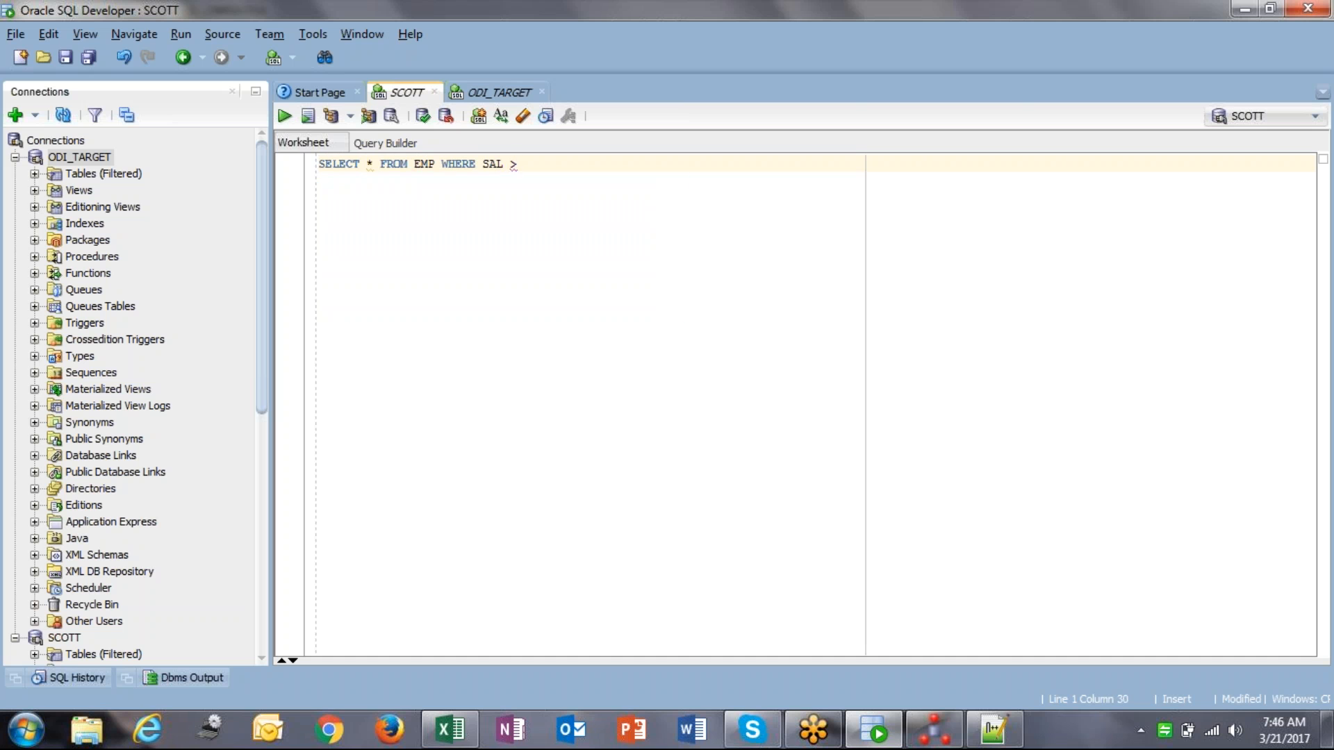
pyautogui.write(' 2000;')
pyautogui.hotkey('ctrl', 'Return')
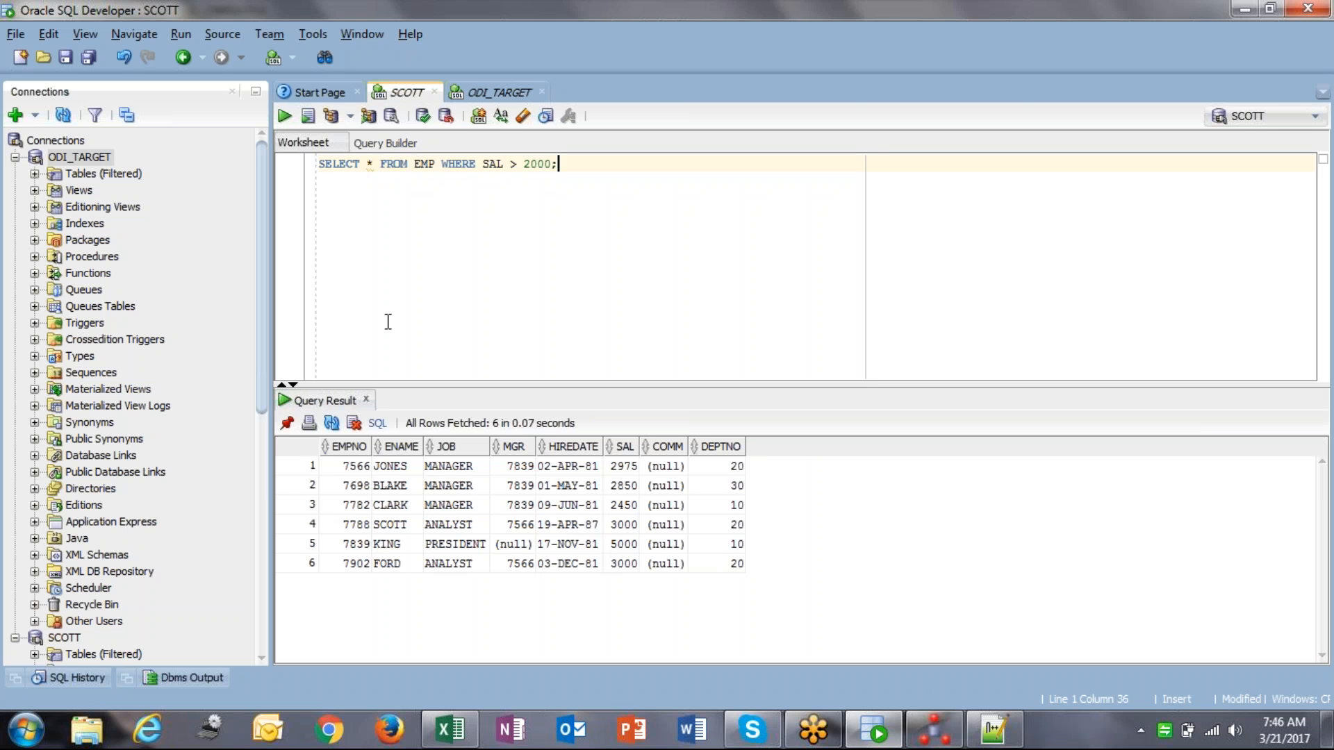
pyautogui.click(346, 467)
pyautogui.keyDown('shift'); pyautogui.click(721, 568); pyautogui.keyUp('shift')
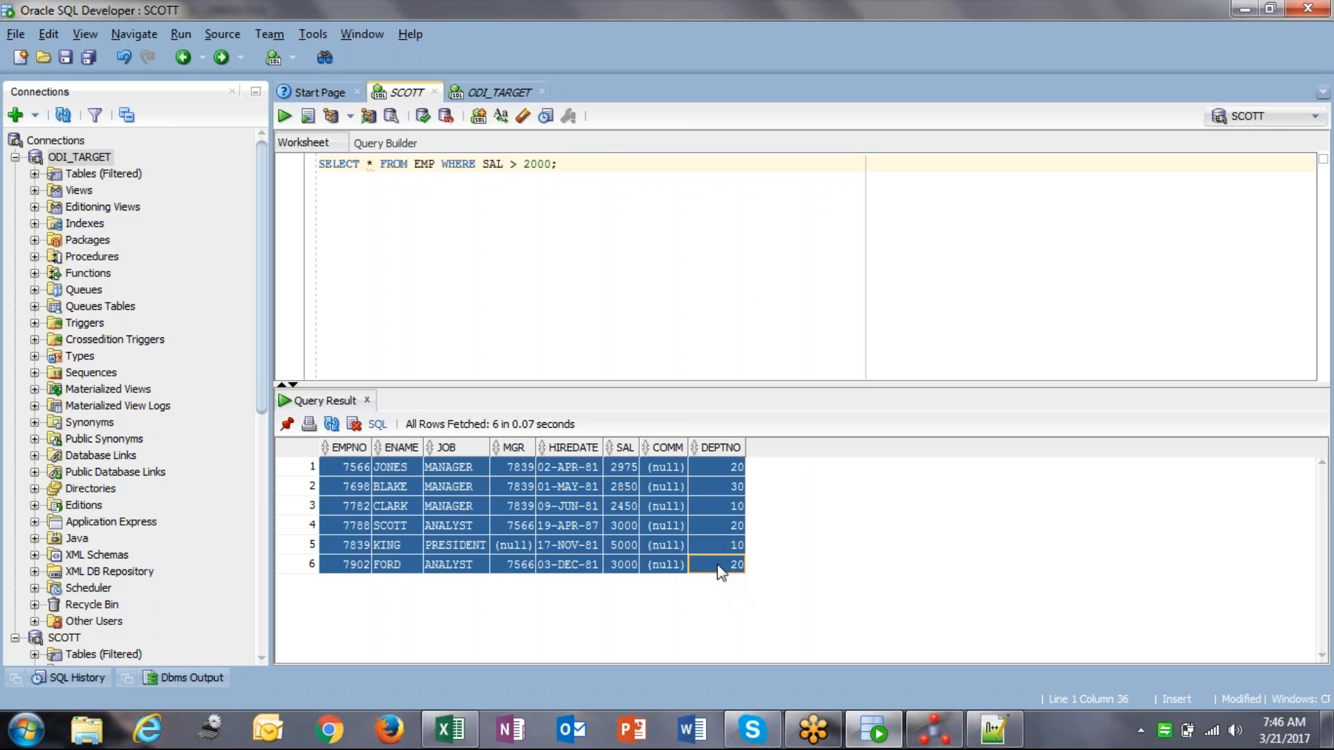
pyautogui.click(704, 166)
pyautogui.press('Return')
pyautogui.press('Return')
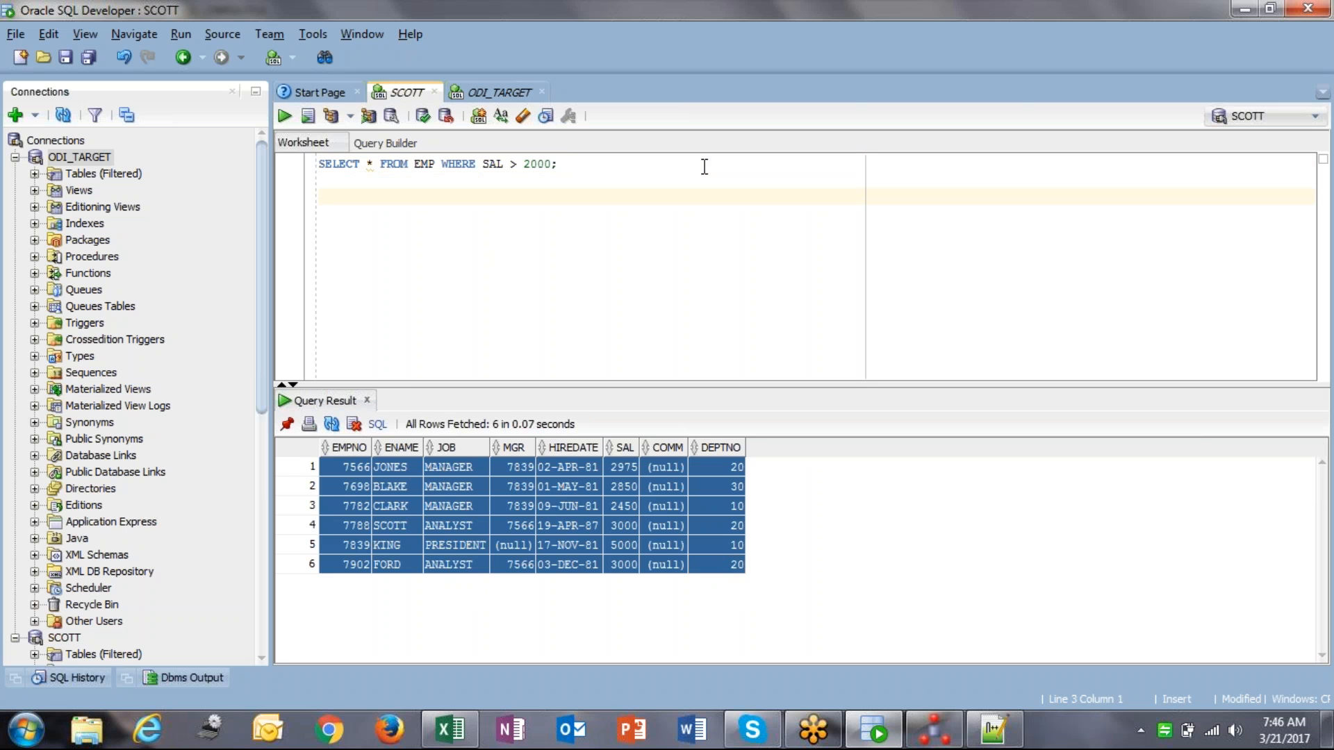
# Step: Write SELECT E.EMPNO … E.DEPTNO FROM EMP WHERE SAL > 2000 below the first query
pyautogui.write('SELECT ')
pyautogui.write('EMP')
pyautogui.press('Left')
pyautogui.press('Left')
pyautogui.press('Left')
pyautogui.write('E.')
pyautogui.write('NO,E.ENAME,E.JOB')
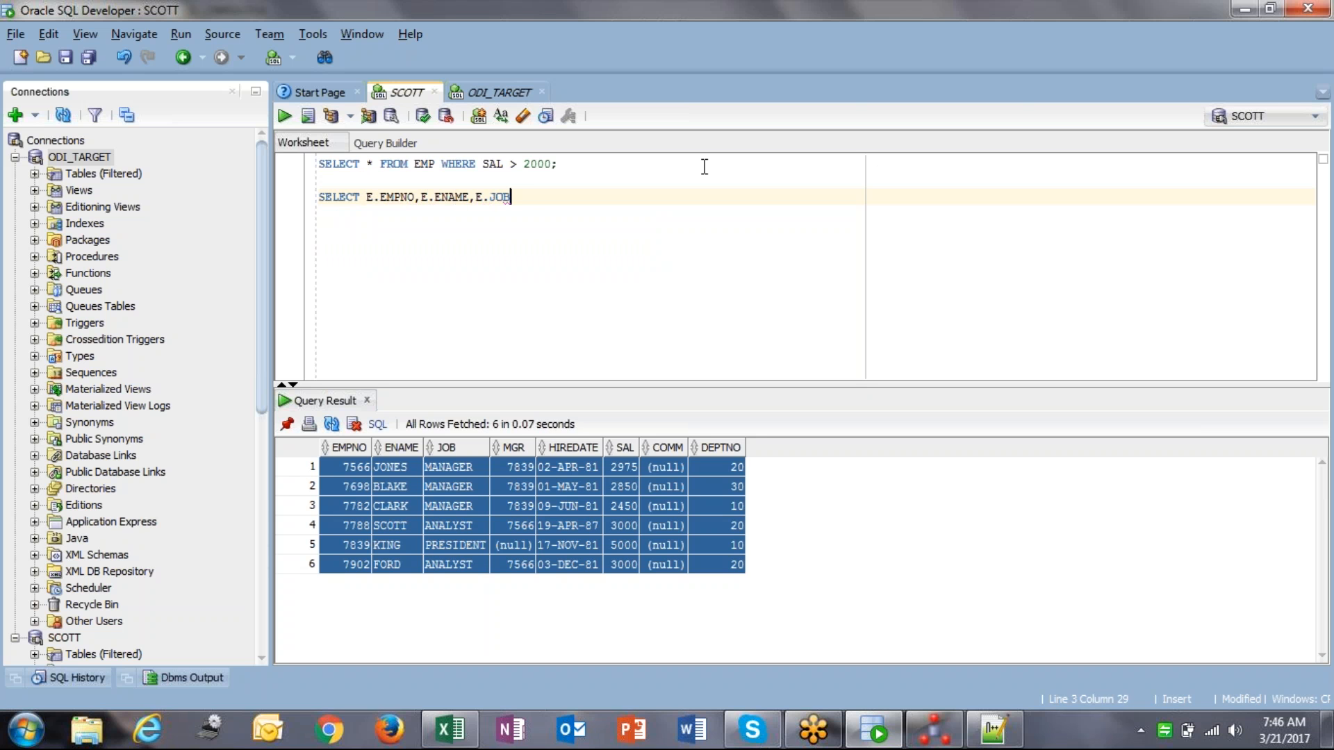
pyautogui.write(',E.MGR,E.HIREDATE')
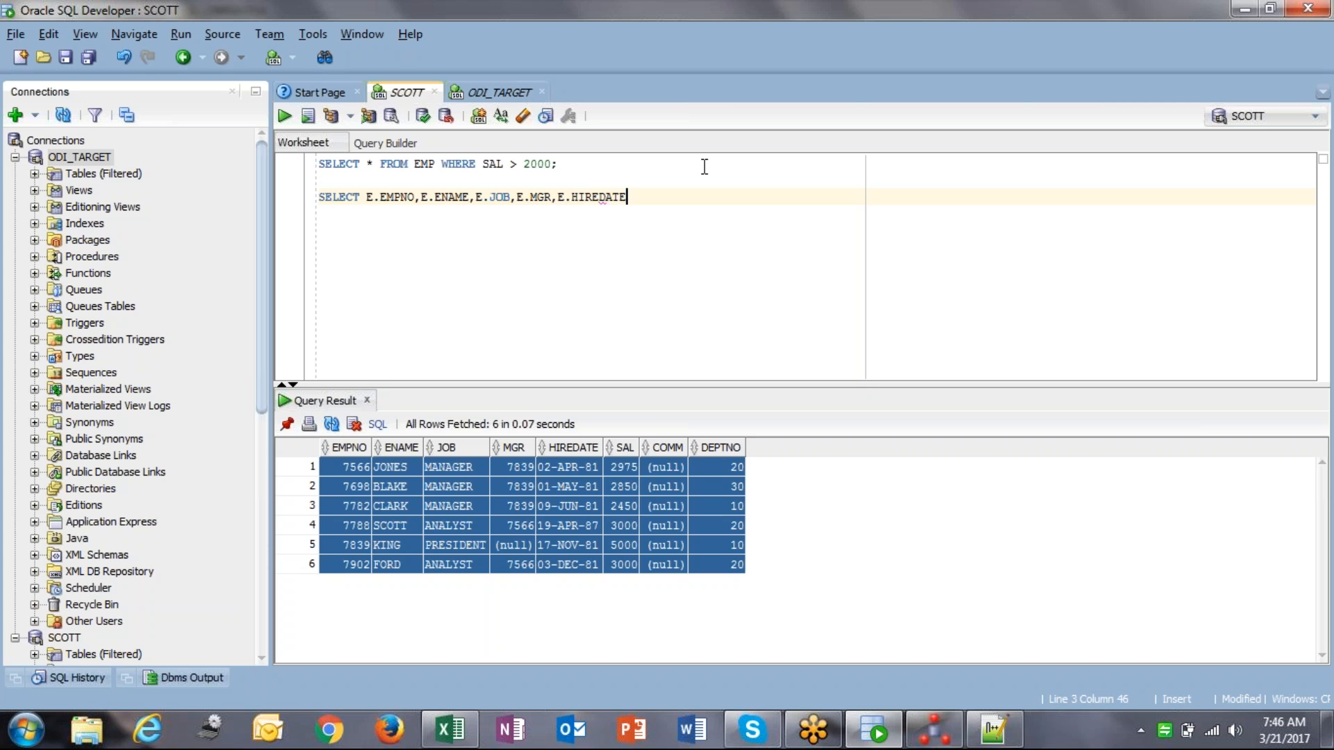
pyautogui.write(',E.SAL.,E.COMM')
pyautogui.write(',E.DEPTNO')
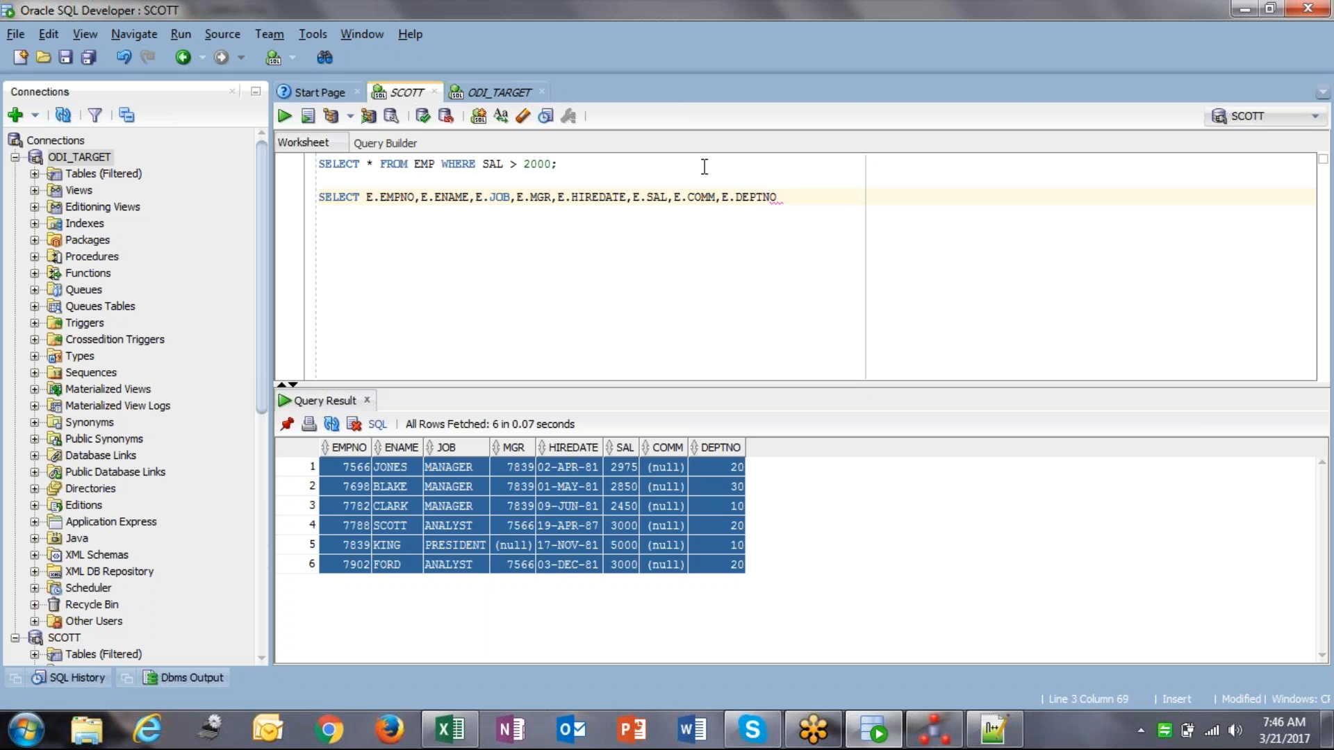
pyautogui.write(' FROM EMP')
pyautogui.press('Return')
pyautogui.write('WHERE SAL >')
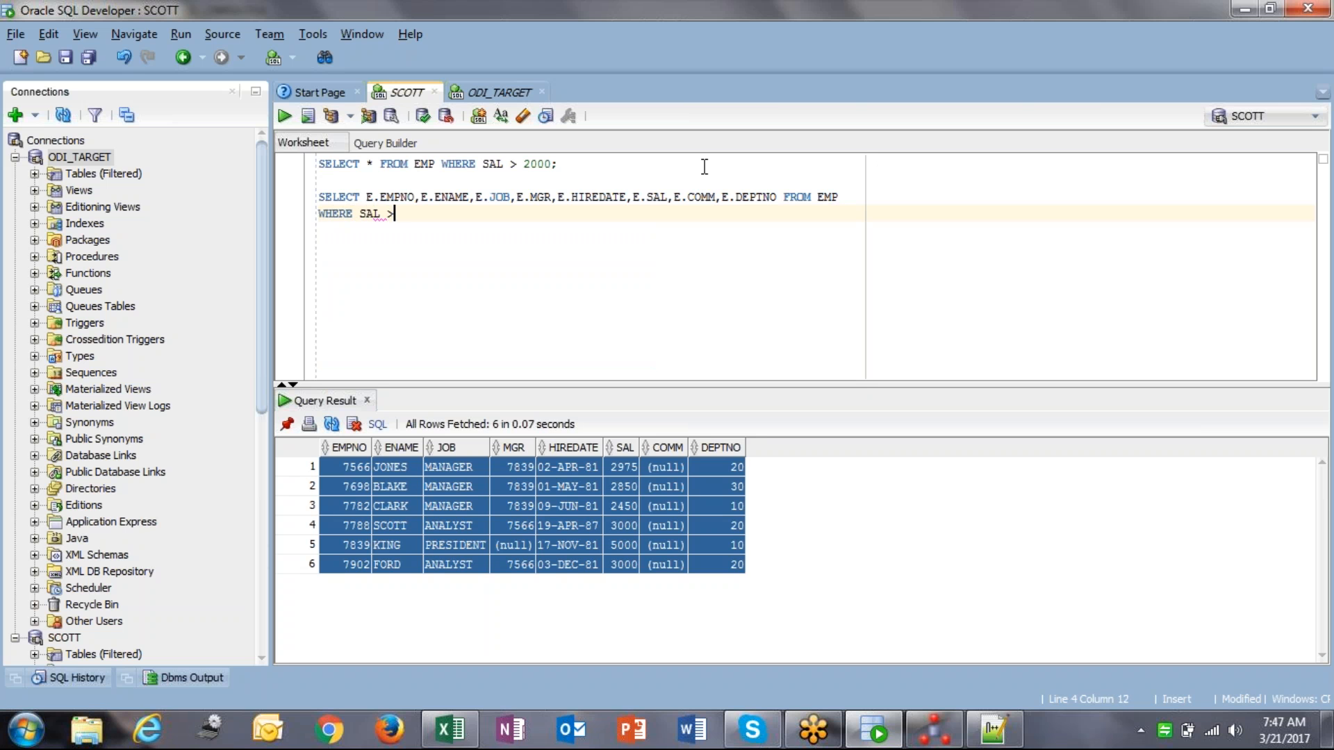
pyautogui.write(' 2000')
# Step: Put each E. column and FROM EMP on its own line
pyautogui.click(428, 197)
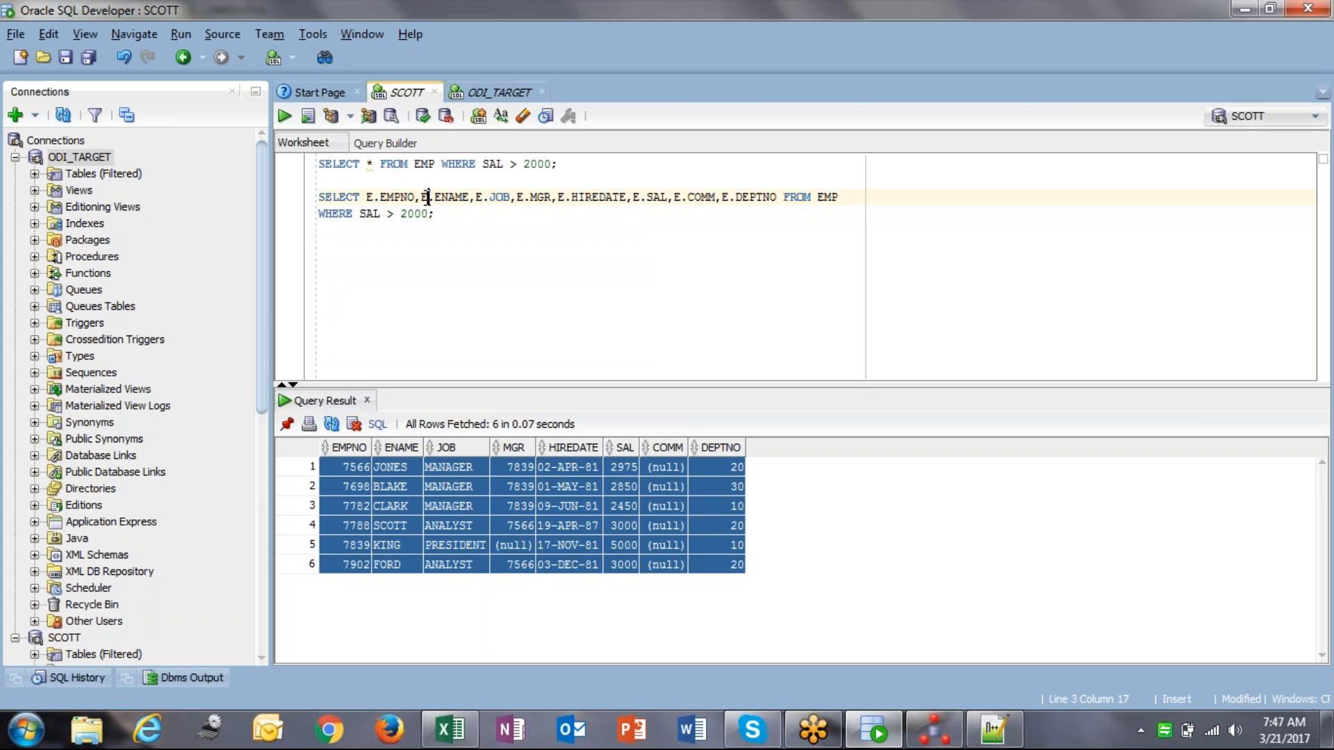
pyautogui.press('Return')
pyautogui.click(375, 214)
pyautogui.press('Return')
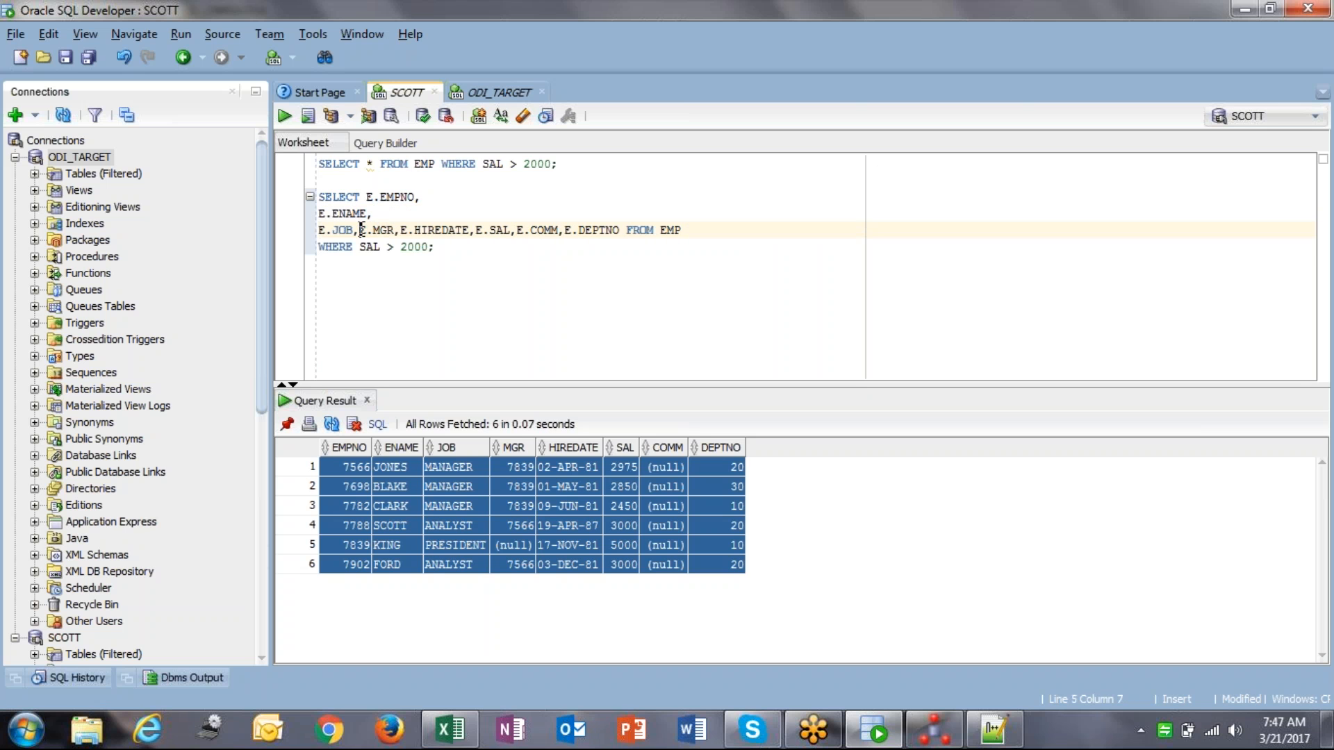
pyautogui.click(359, 230)
pyautogui.press('Return')
pyautogui.click(359, 247)
pyautogui.press('Return')
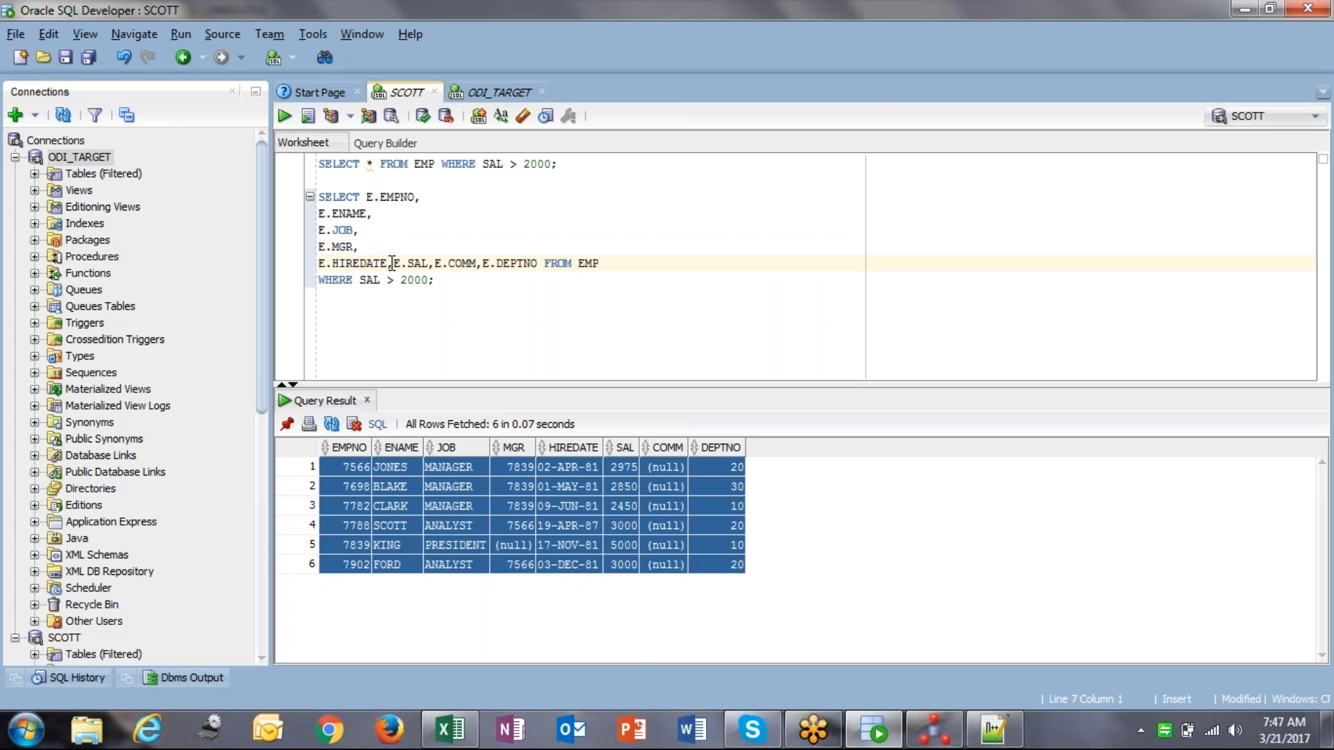
pyautogui.press('Return')
pyautogui.click(373, 286)
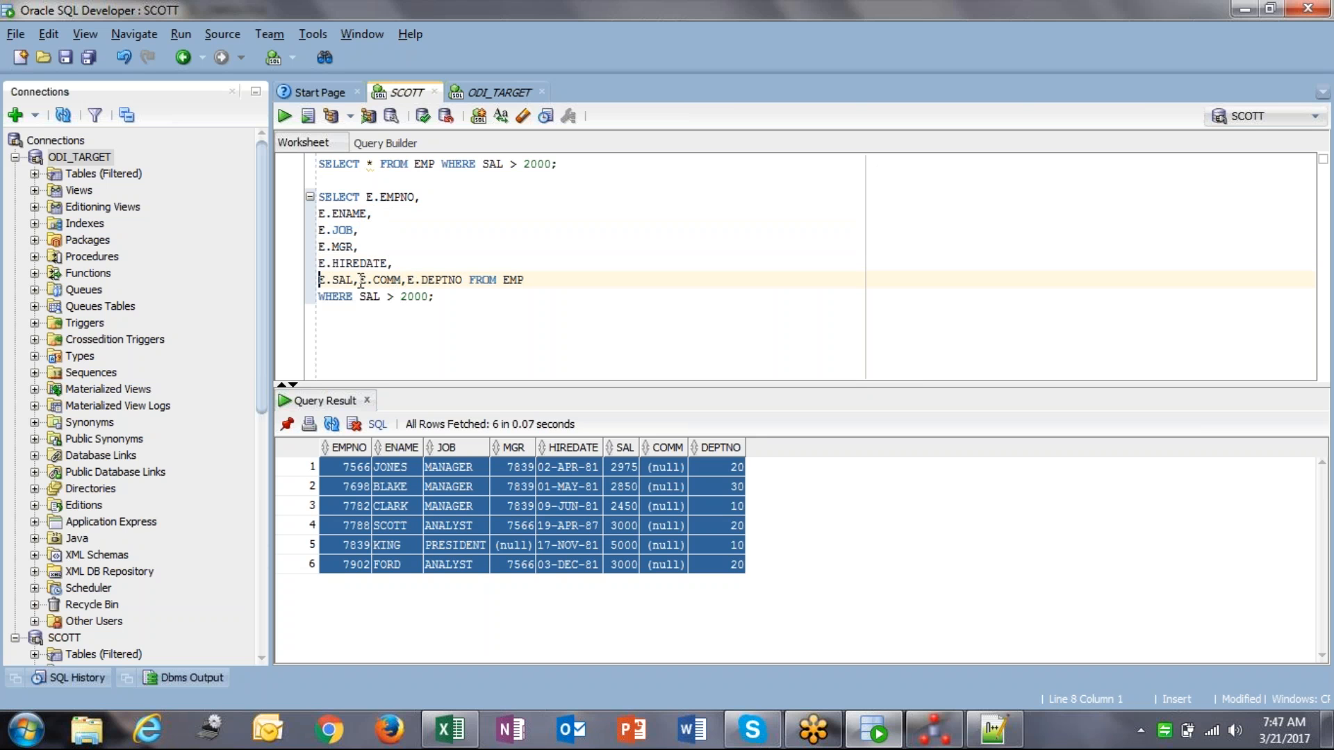
pyautogui.press('Return')
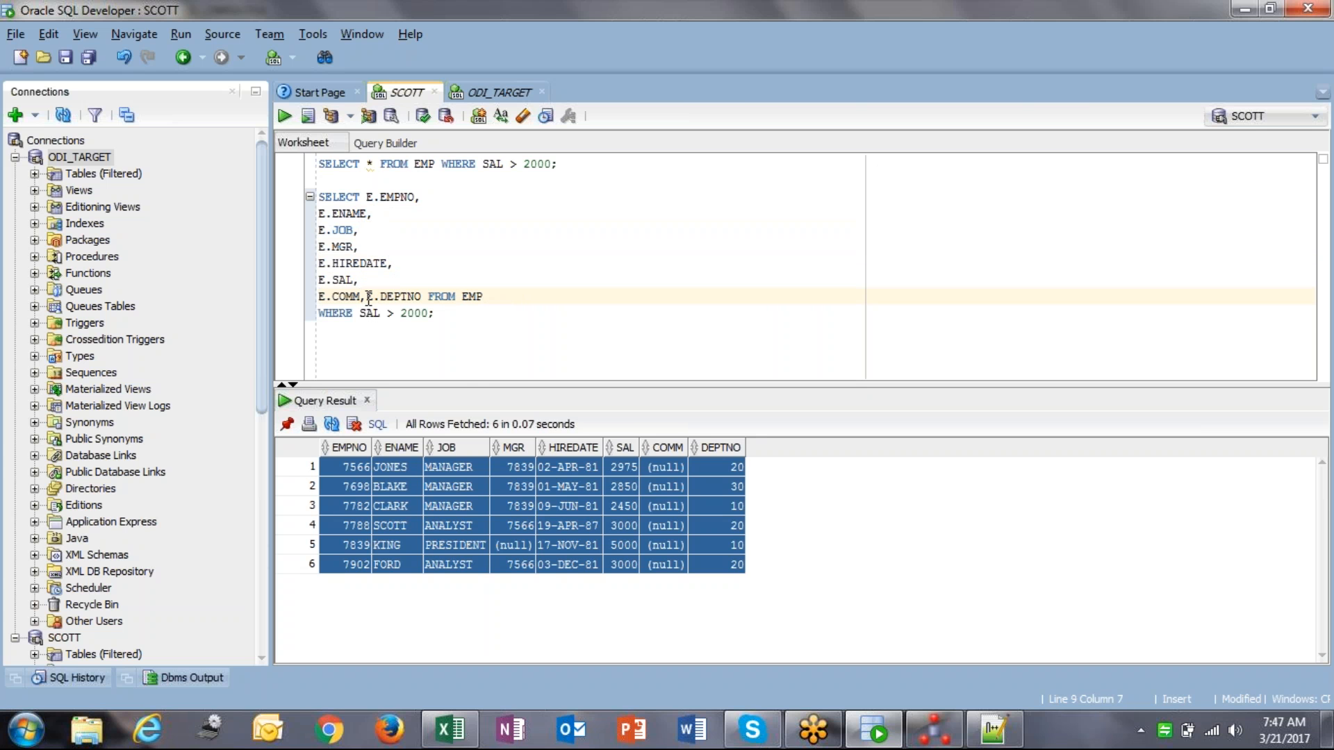
pyautogui.press('Return')
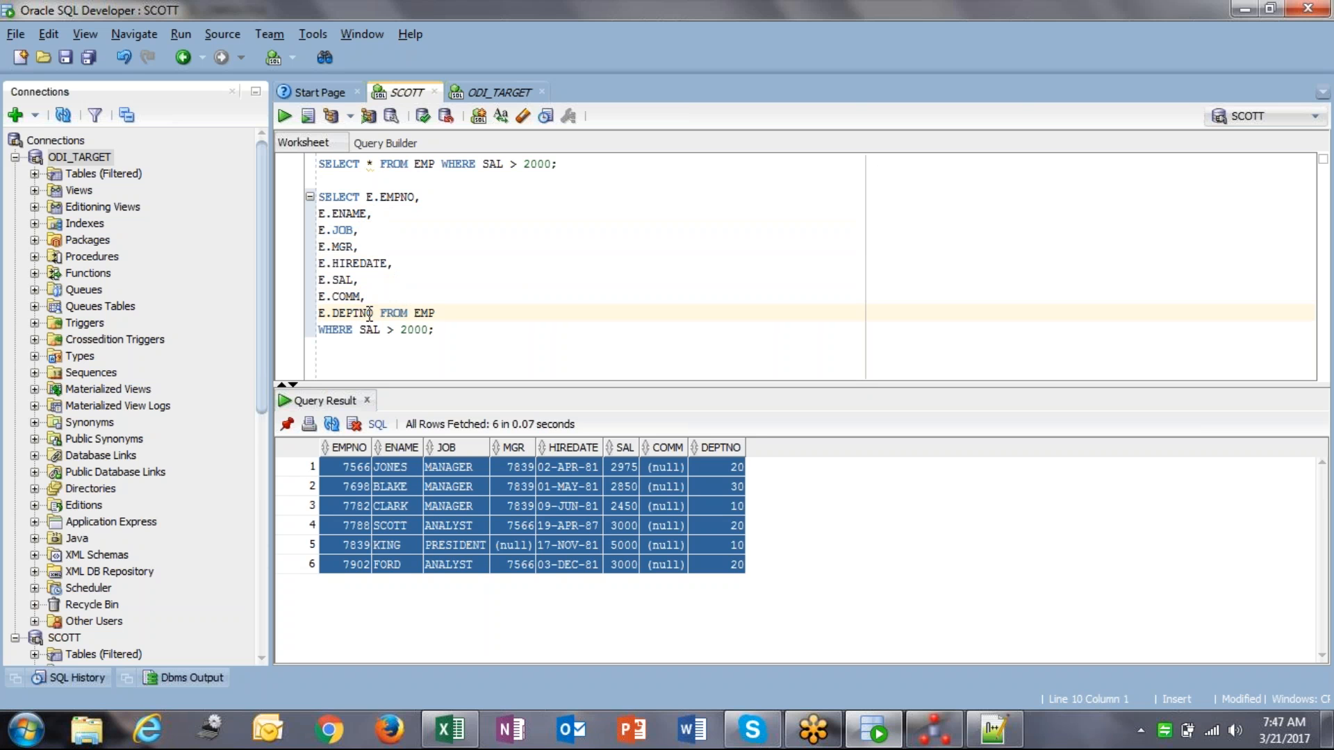
pyautogui.click(380, 313)
pyautogui.press('Return')
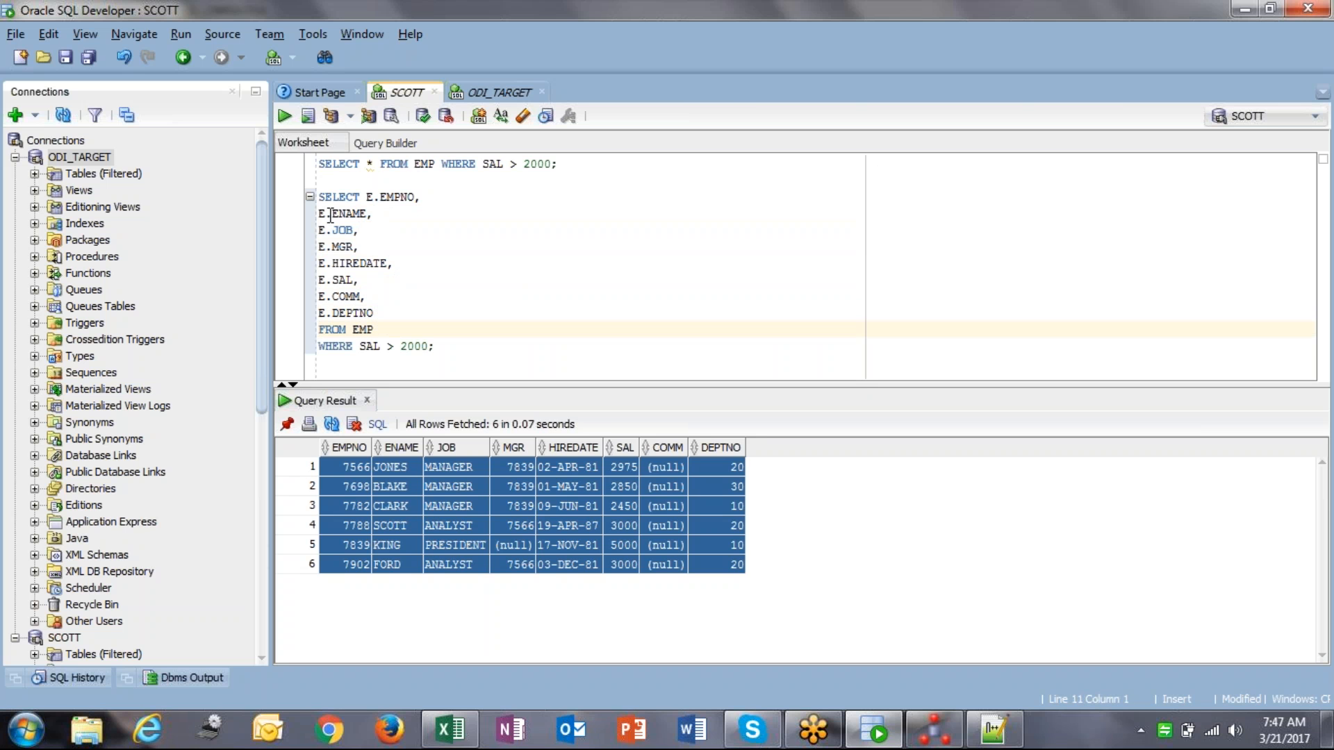
# Step: Select the whole explicit-column query for copying
pyautogui.moveTo(320, 215); pyautogui.dragTo(316, 279)
pyautogui.click(354, 264)
pyautogui.moveTo(323, 196); pyautogui.dragTo(443, 345)
pyautogui.click(324, 197)
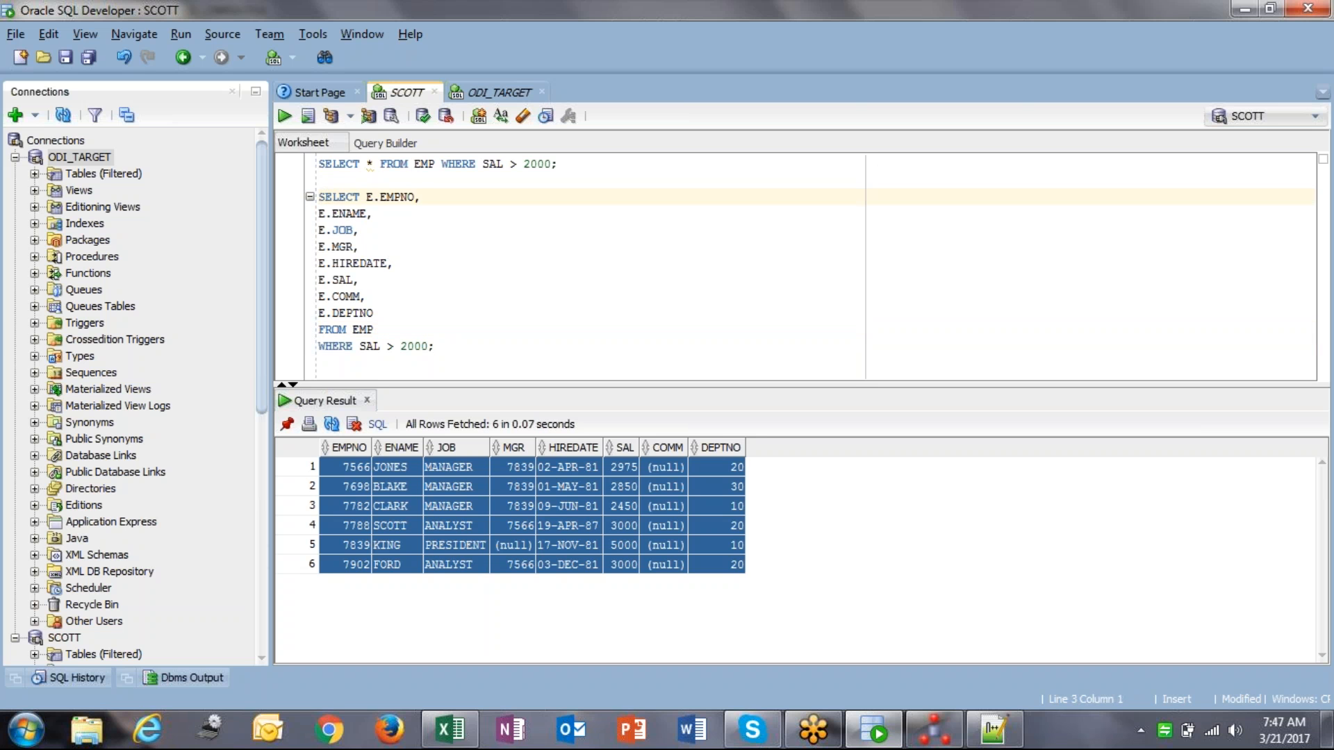
pyautogui.keyDown('shift'); pyautogui.click(498, 359); pyautogui.keyUp('shift')
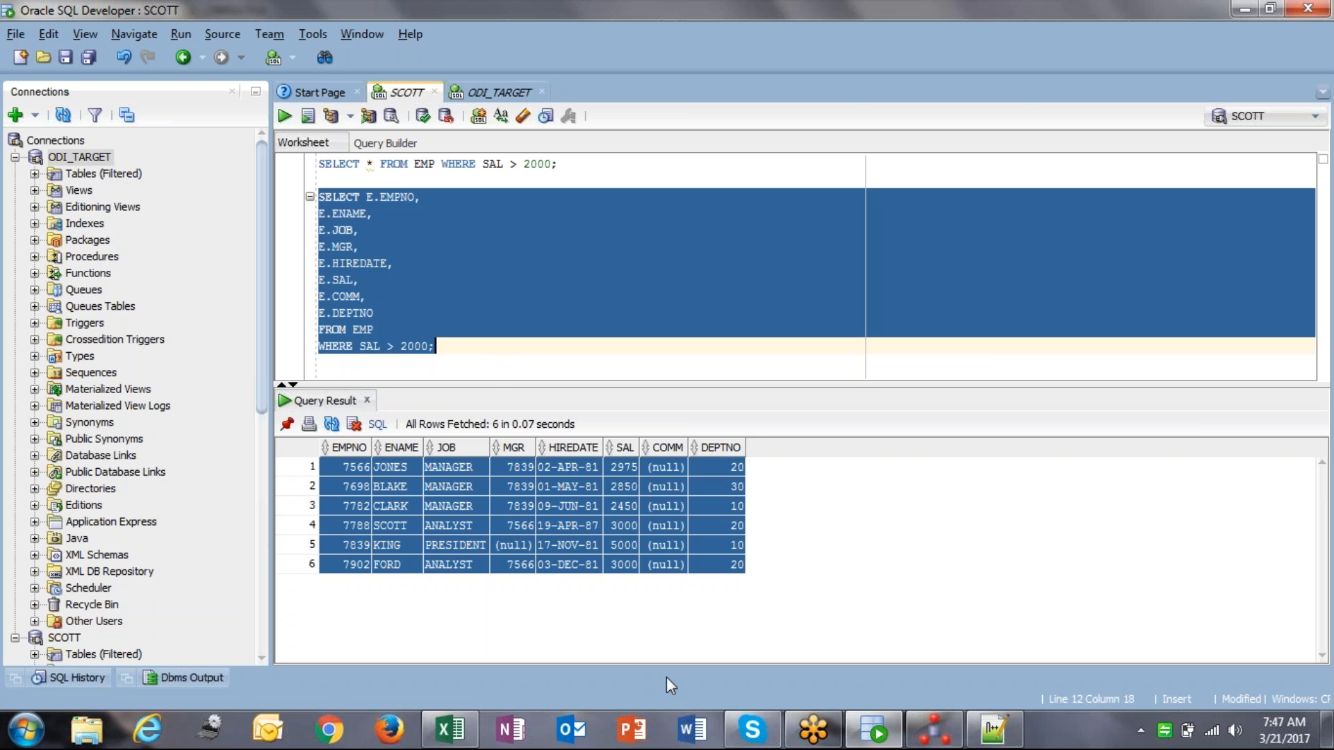
pyautogui.click(993, 729)
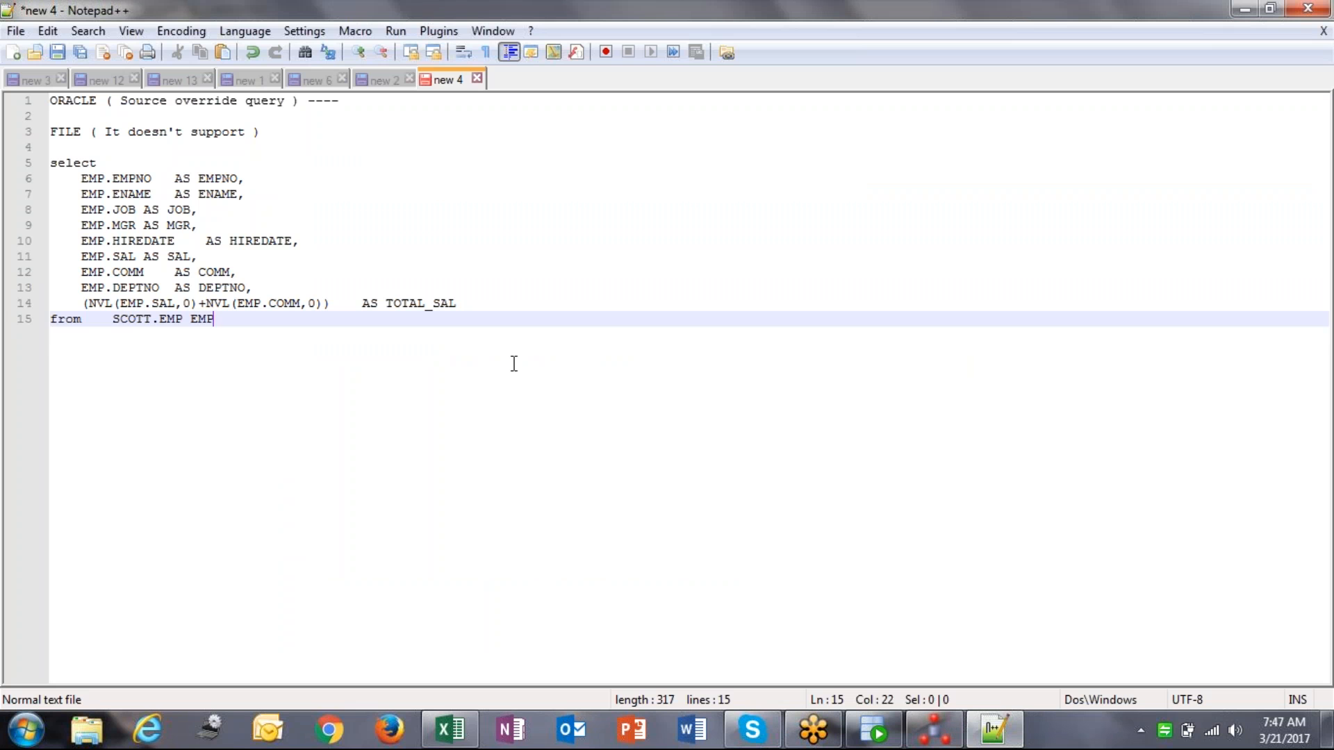
# Step: Paste the copied query below the override query in Notepad++ and indent lines 18–26
pyautogui.press('Return')
pyautogui.press('Return')
pyautogui.write('SELECT E.EMPNO, E.ENAME, E.JOB, E.MGR, E.HIREDATE, E.SAL, E.COMM, E.DEPTNO FROM EMP WHERE SAL > 2000;')
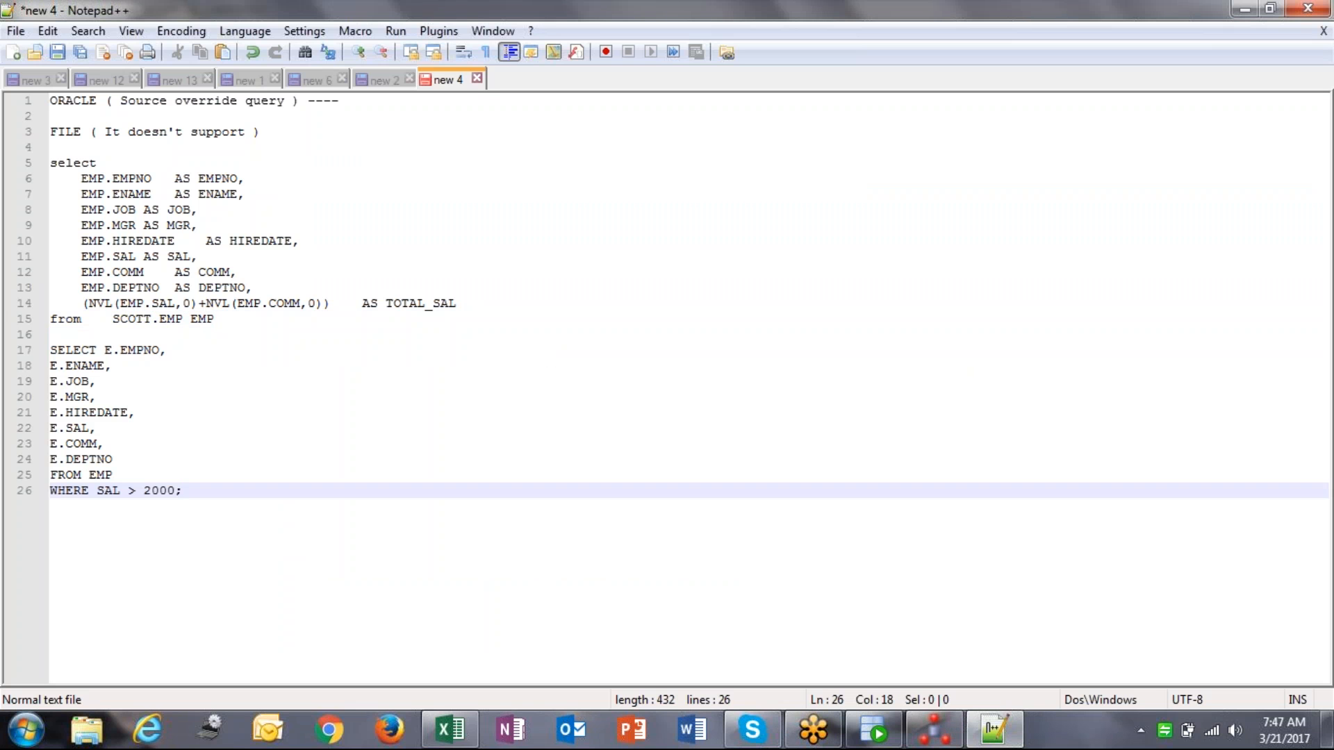
pyautogui.click(53, 365)
pyautogui.moveTo(53, 366); pyautogui.dragTo(49, 486)
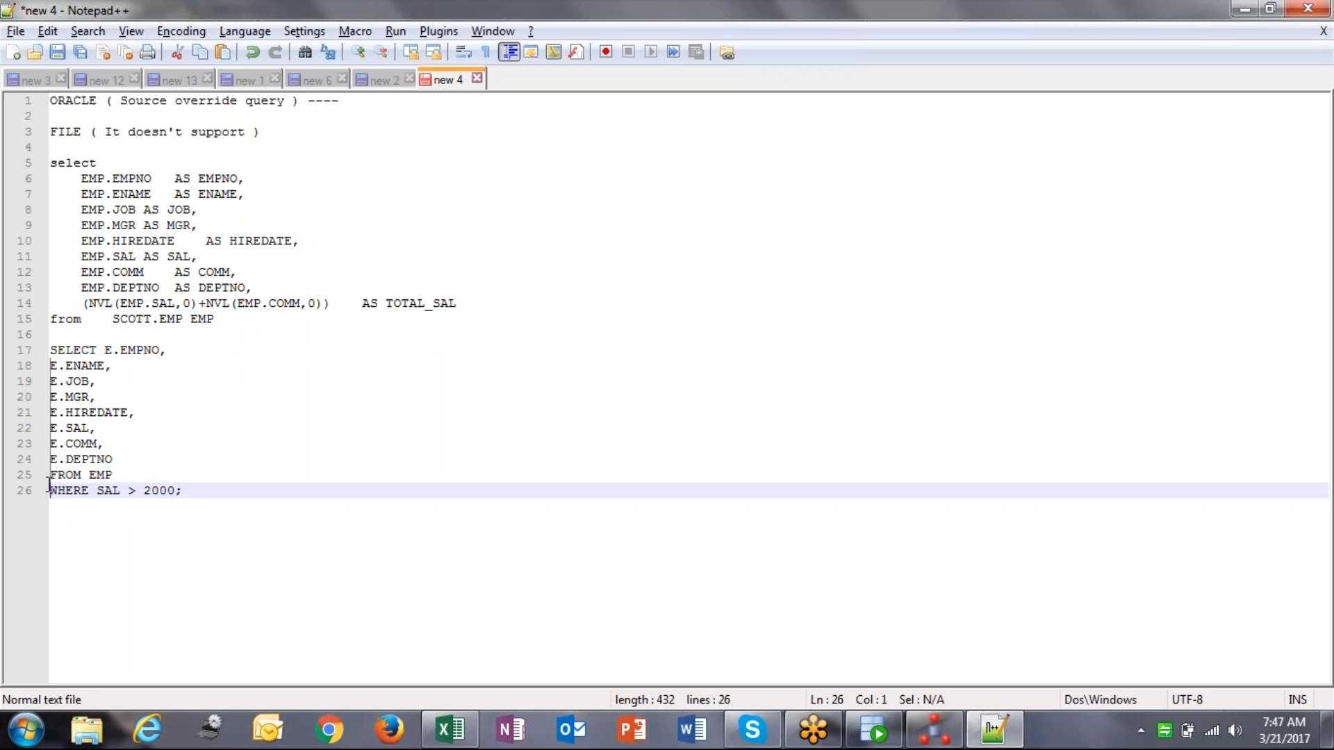
pyautogui.press('Tab')
pyautogui.press('Tab')
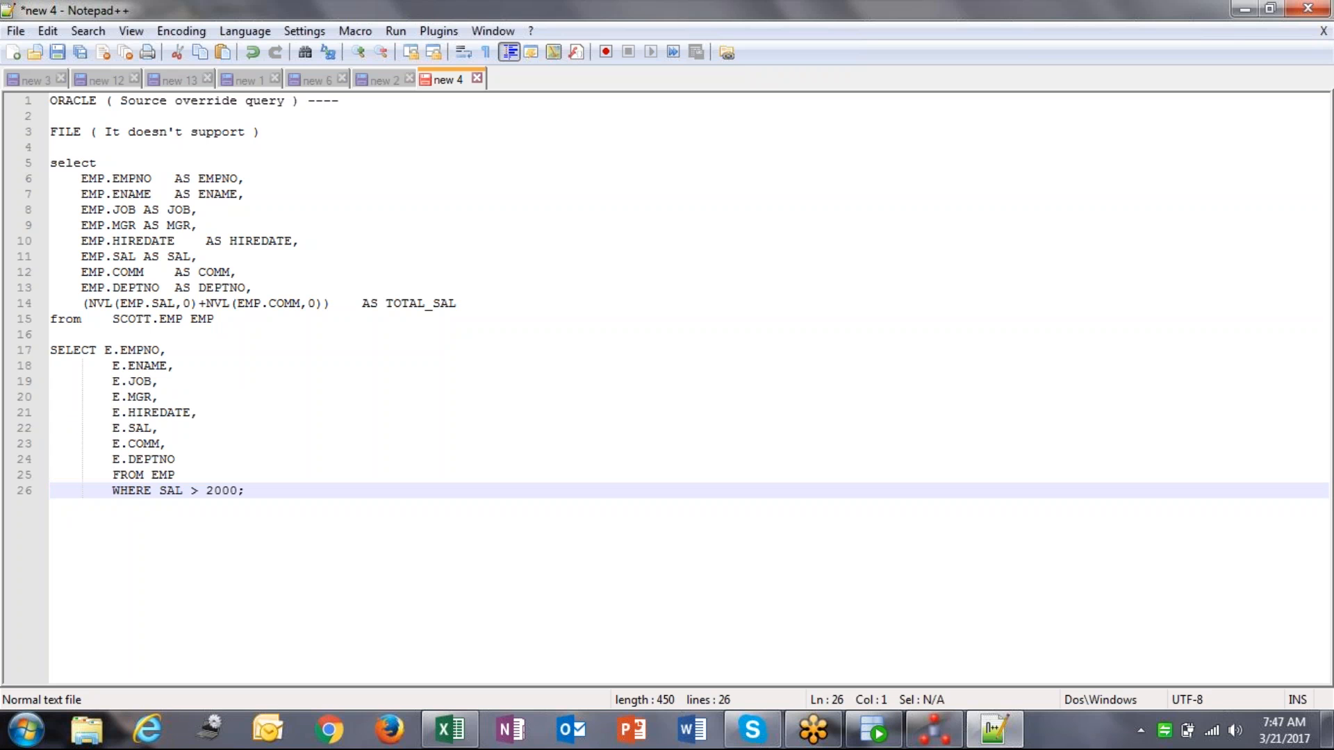
pyautogui.press('BackSpace')
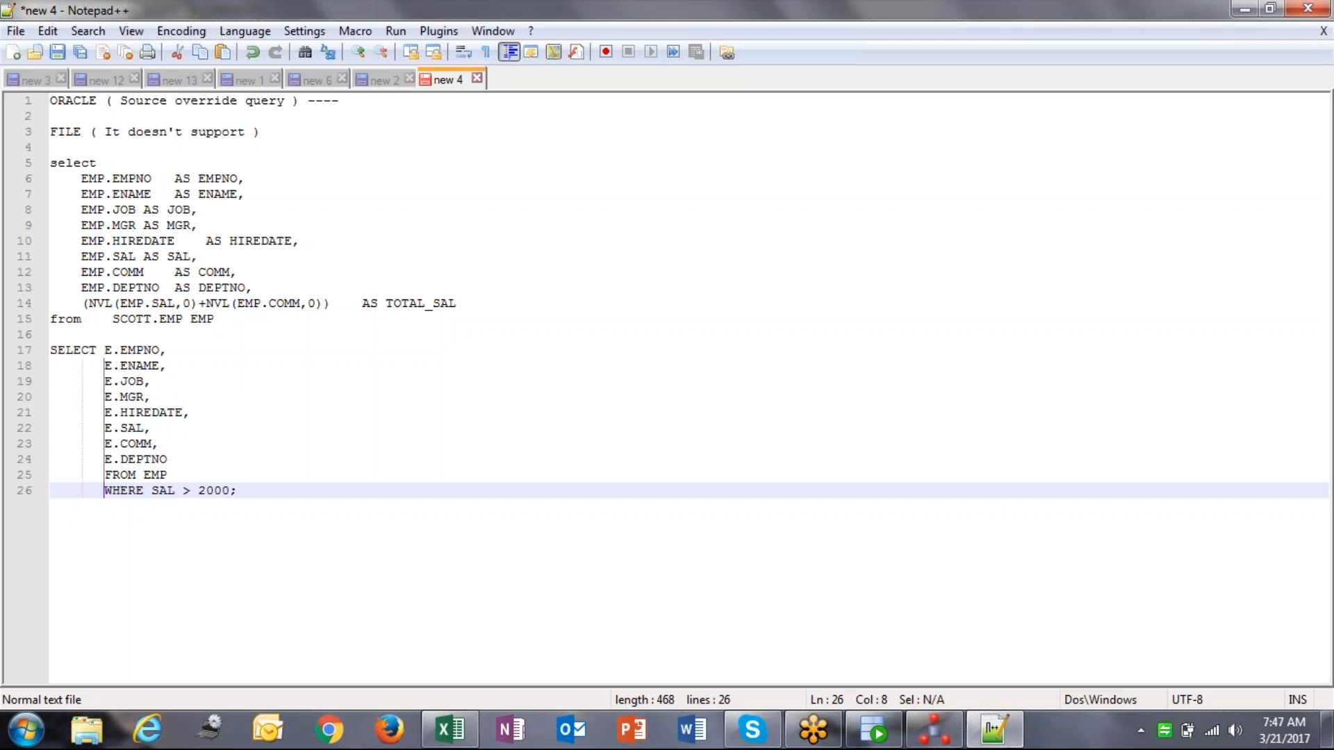
# Step: Put FROM EMP on its own unindented line after E.DEPTNO
pyautogui.click(177, 462)
pyautogui.click(110, 476)
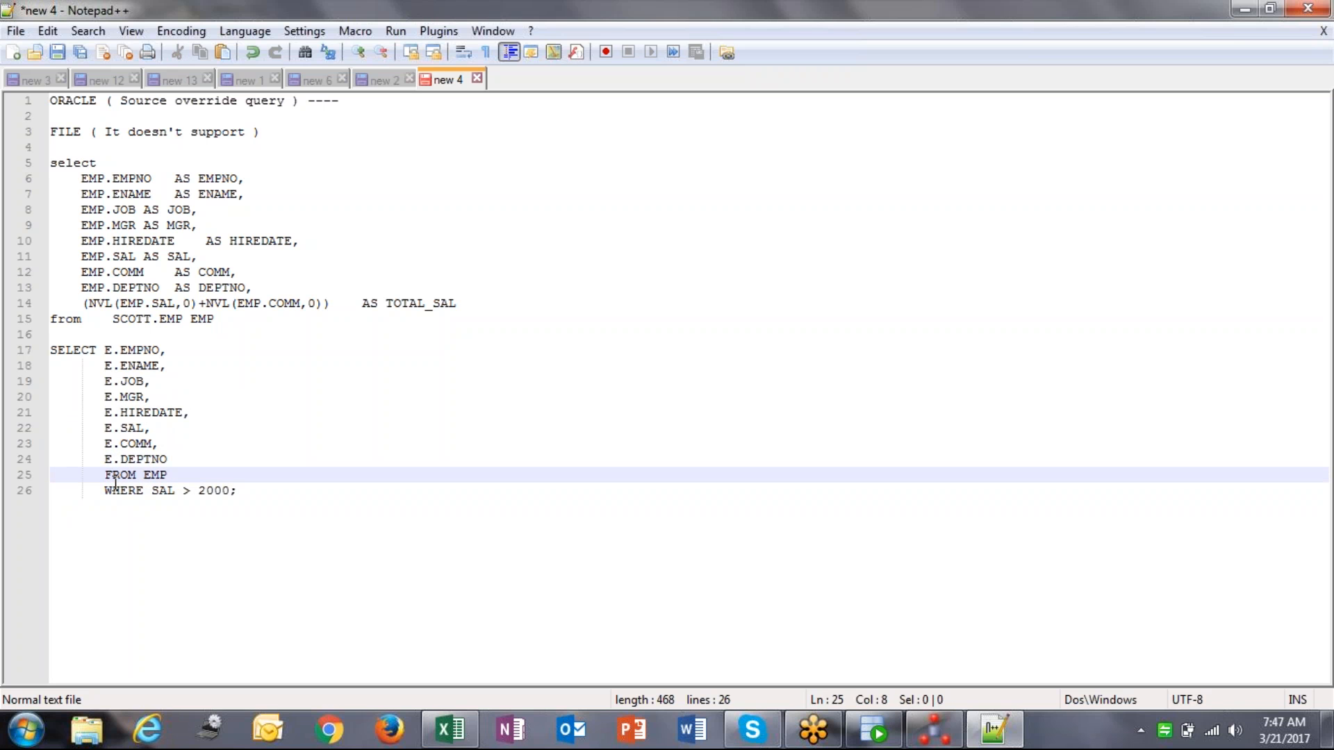
pyautogui.press('BackSpace')
pyautogui.press('BackSpace')
pyautogui.press('BackSpace')
pyautogui.press('BackSpace')
pyautogui.press('BackSpace')
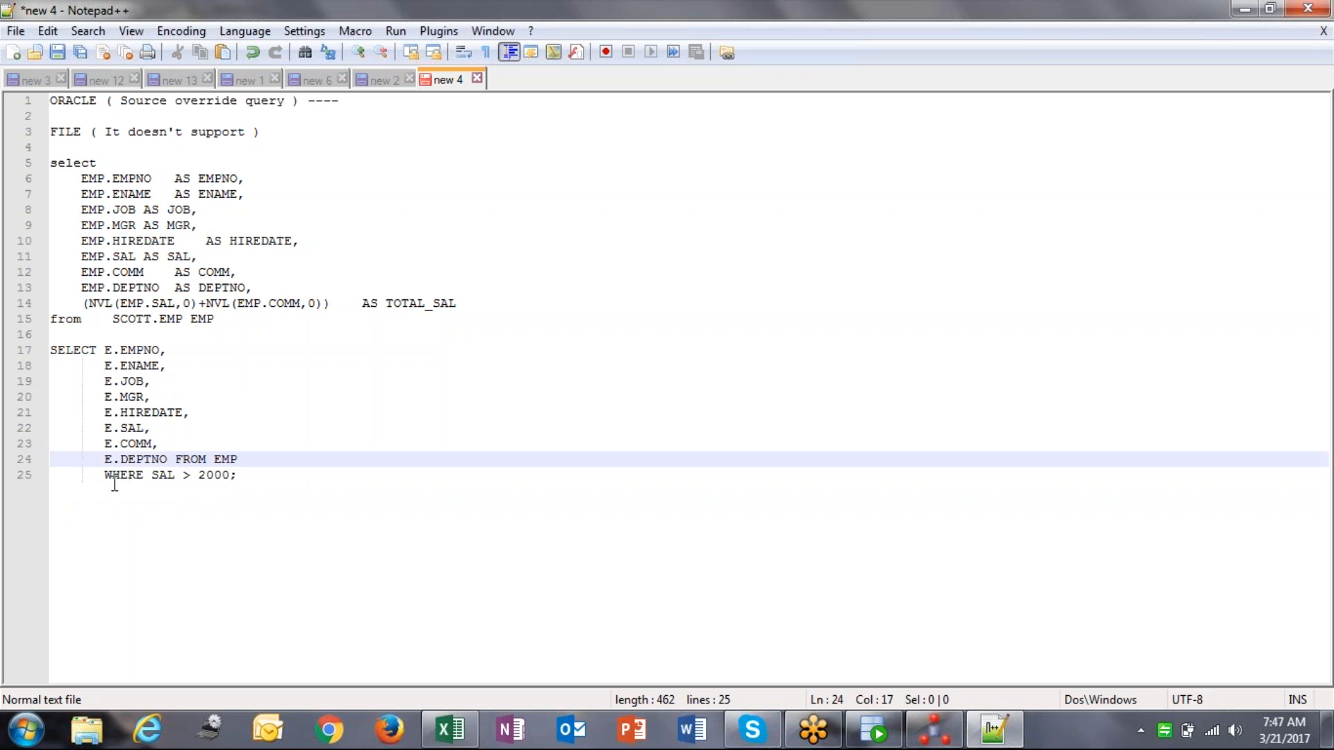
pyautogui.press('Return')
pyautogui.press('BackSpace')
pyautogui.press('BackSpace')
pyautogui.press('BackSpace')
pyautogui.press('BackSpace')
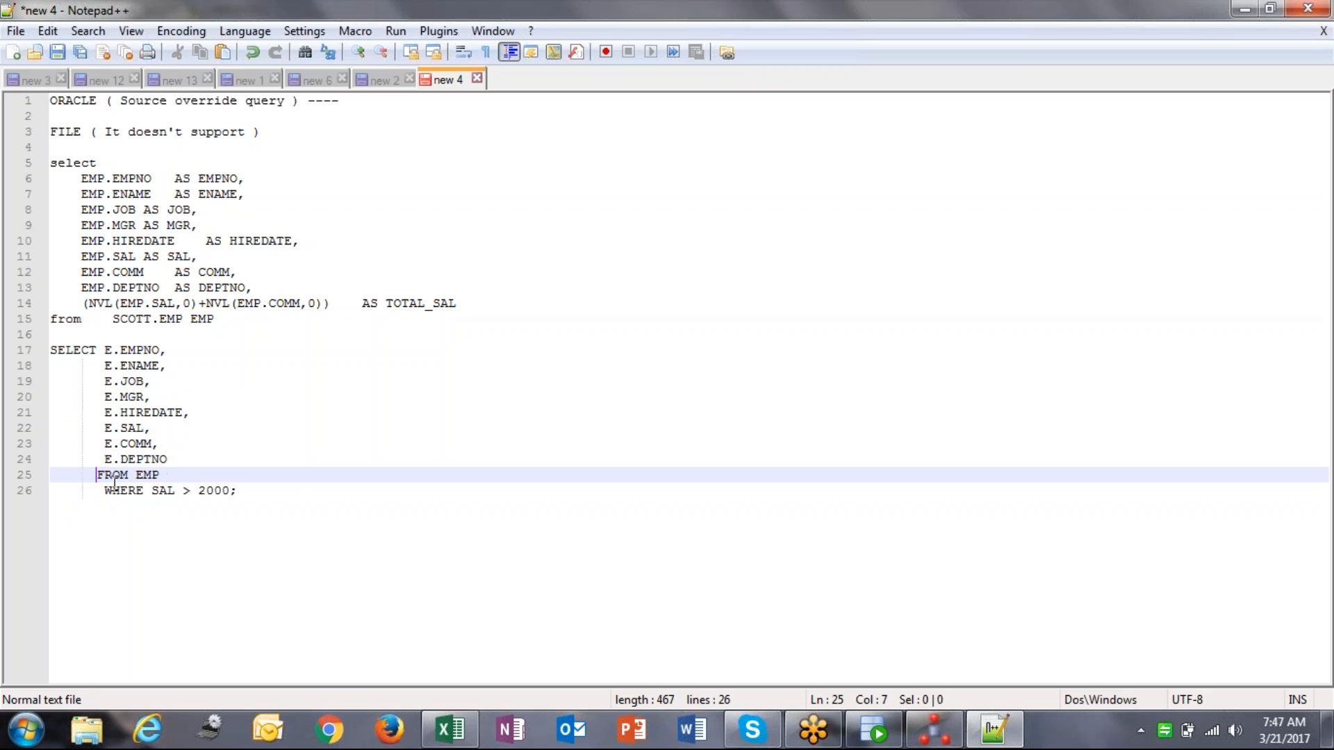
pyautogui.press('Down')
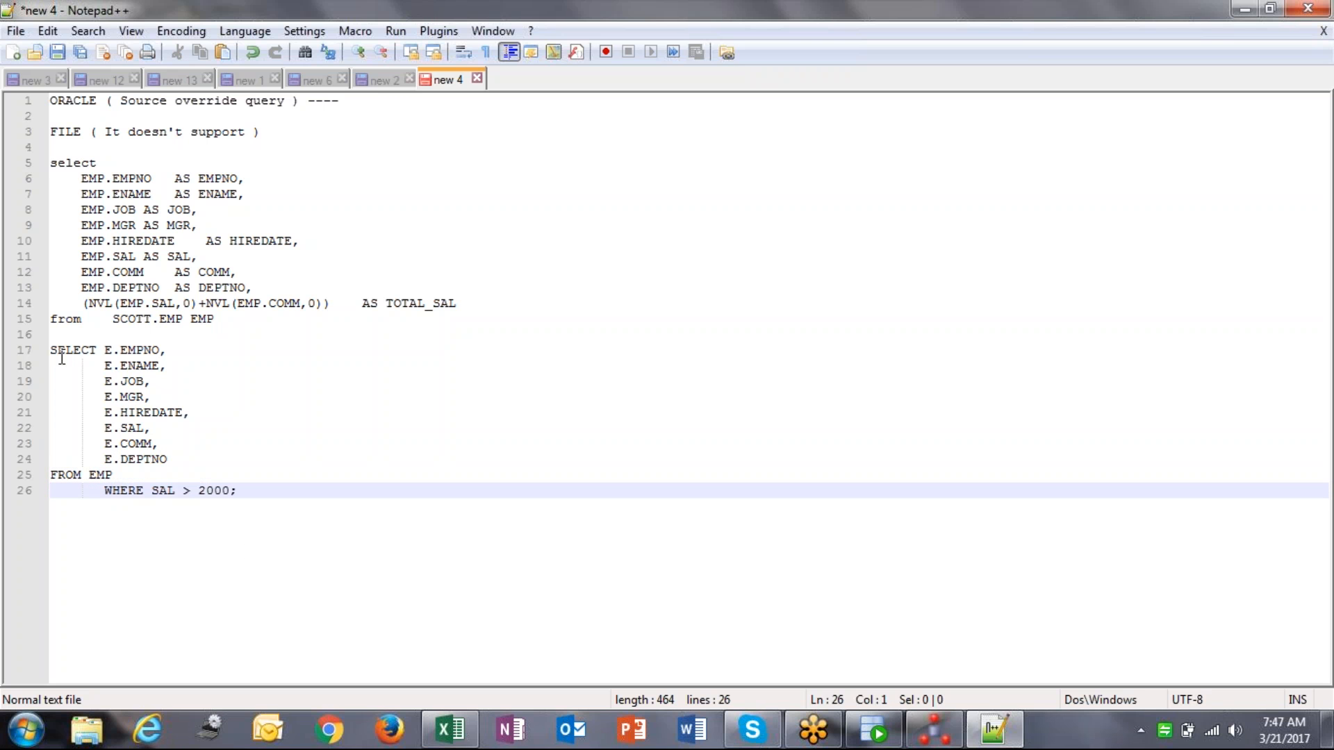
# Step: Select the SELECT … WHERE SAL > 2000 query on lines 17–26
pyautogui.moveTo(50, 354); pyautogui.dragTo(256, 507)
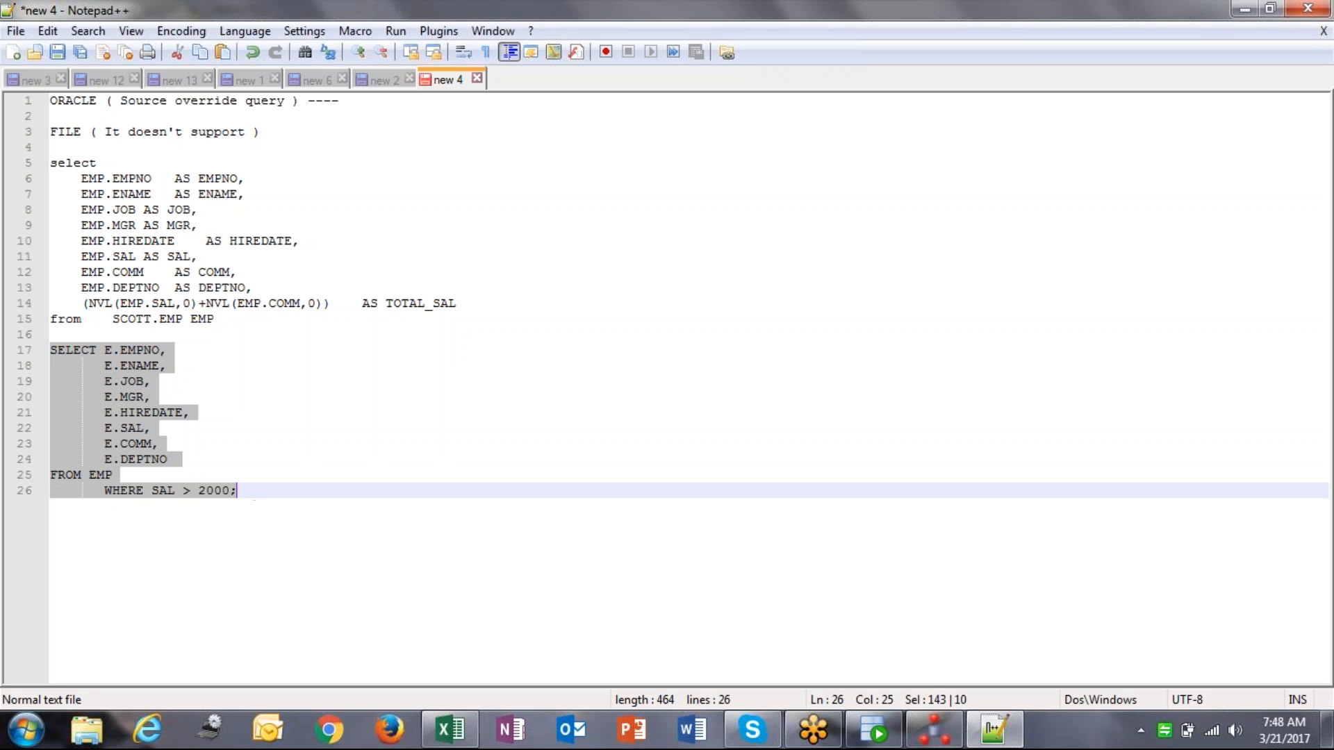
pyautogui.click(257, 507)
pyautogui.click(929, 740)
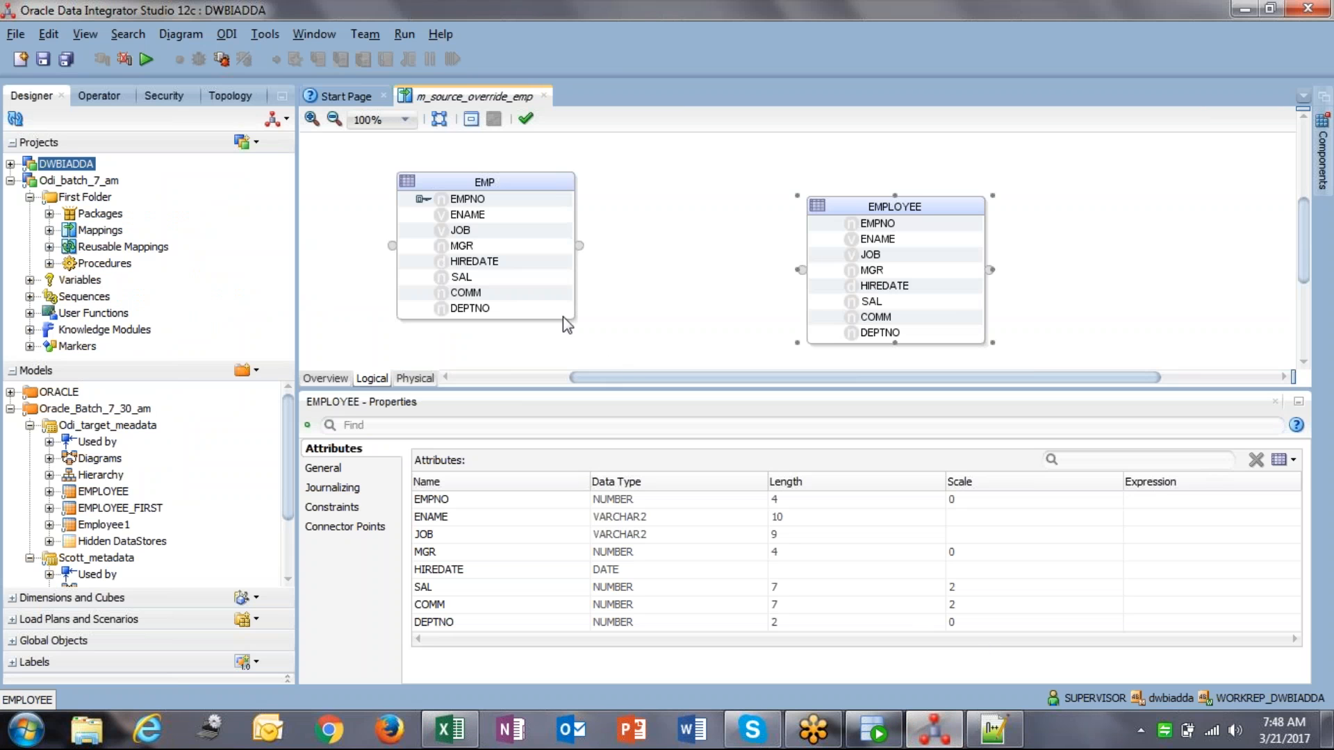
# Step: Connect EMP to EMPLOYEE with attributes matched by position
pyautogui.click(483, 203)
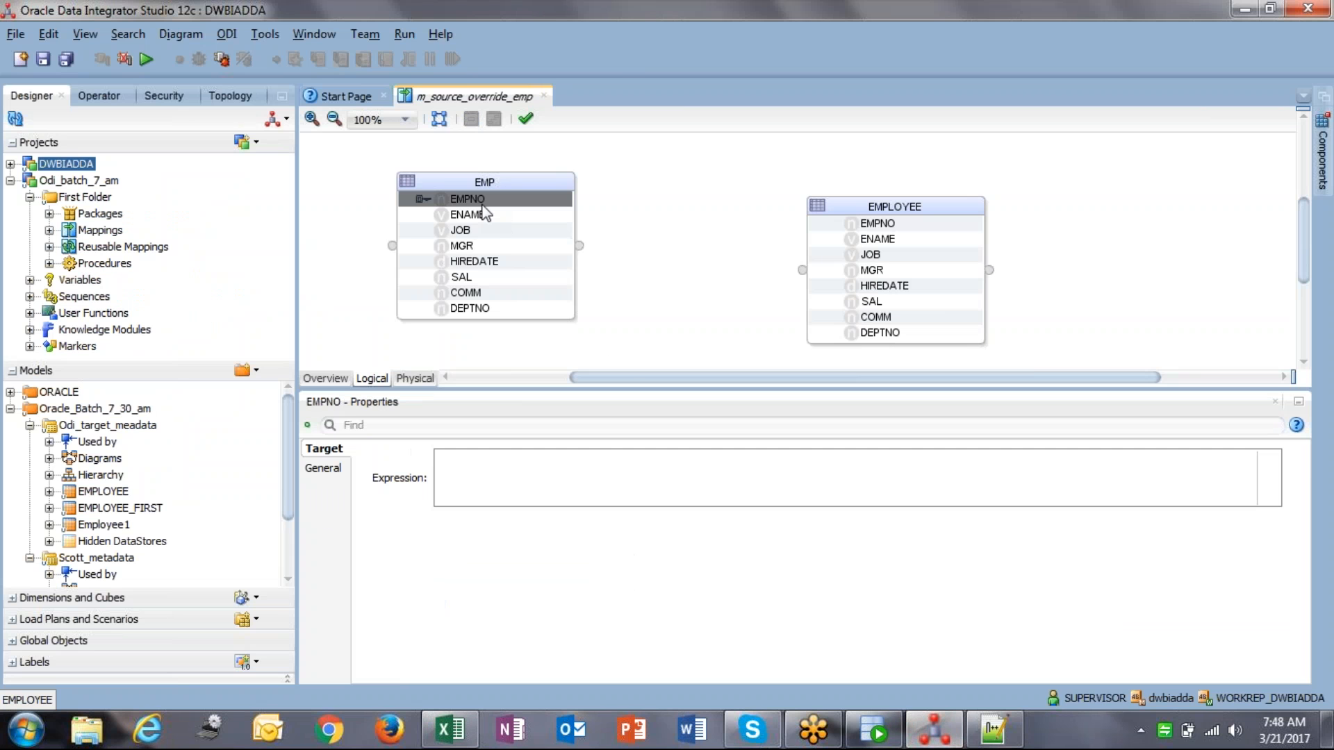
pyautogui.moveTo(583, 243); pyautogui.dragTo(799, 270)
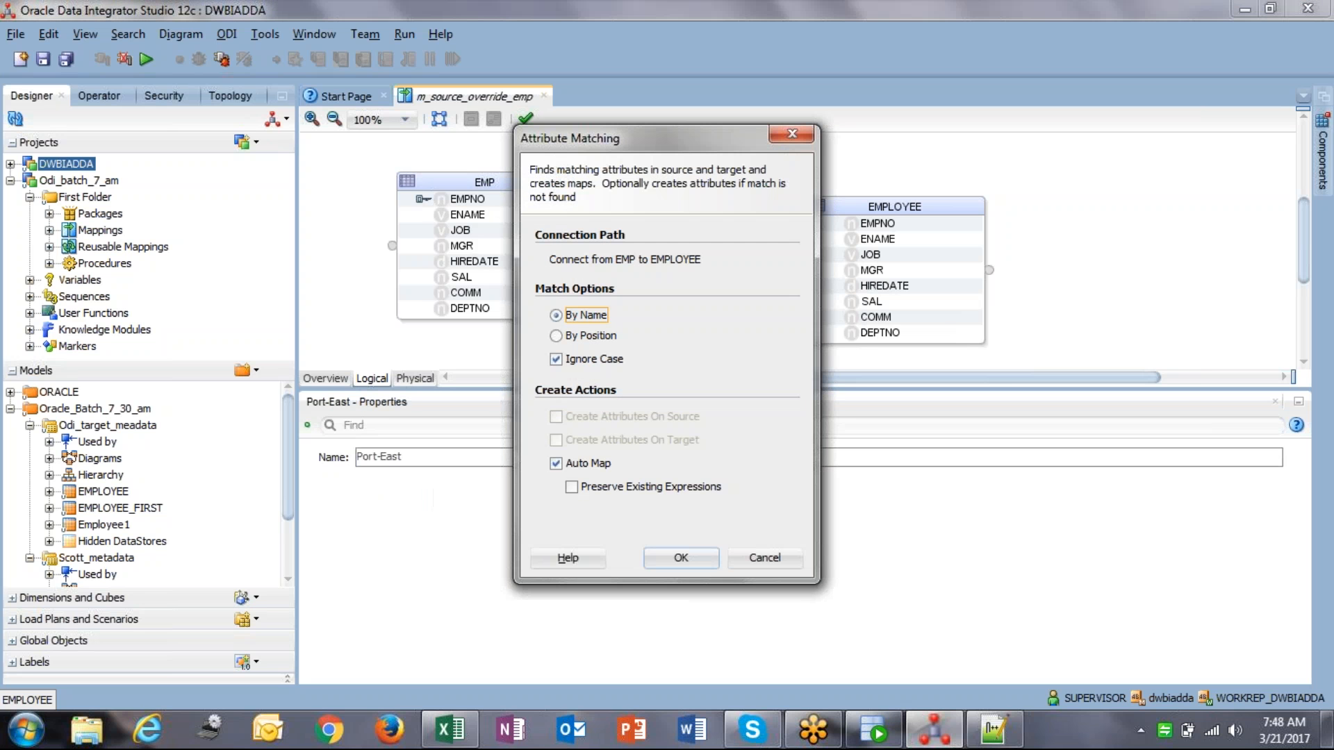
pyautogui.click(603, 336)
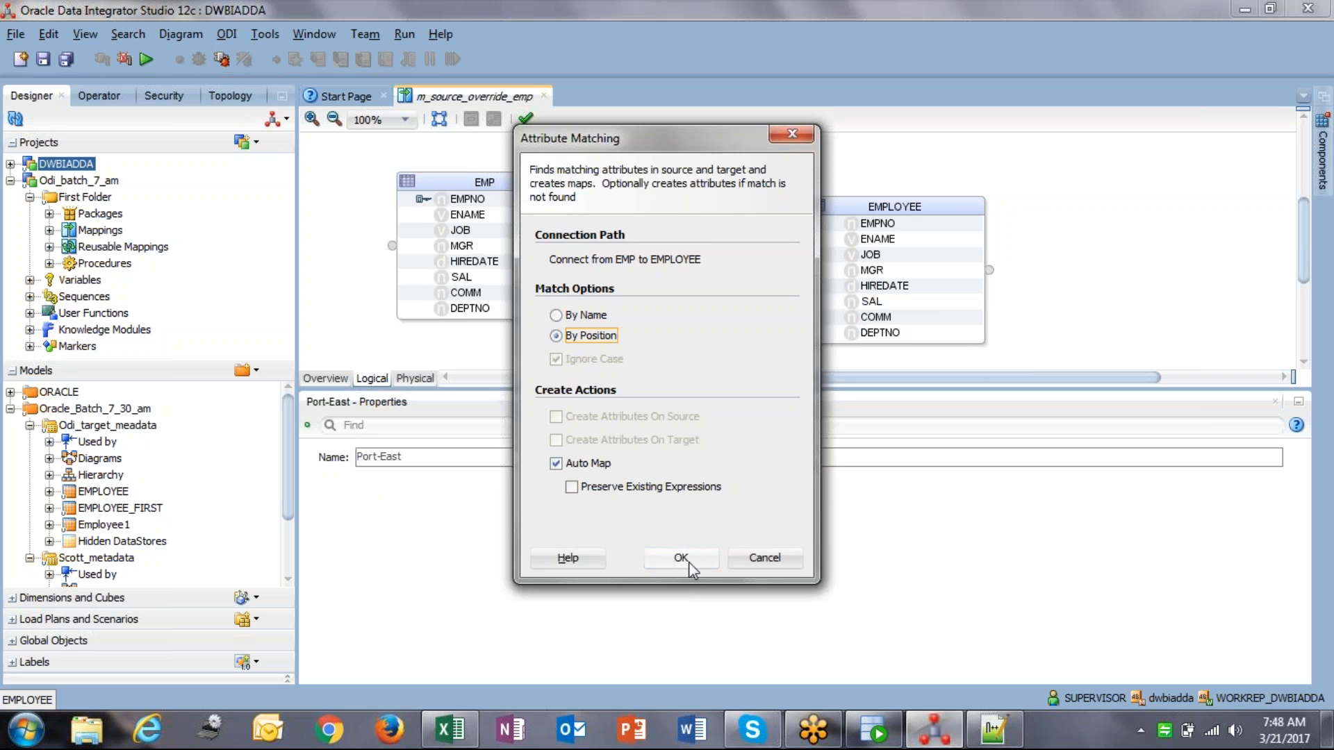
pyautogui.click(690, 562)
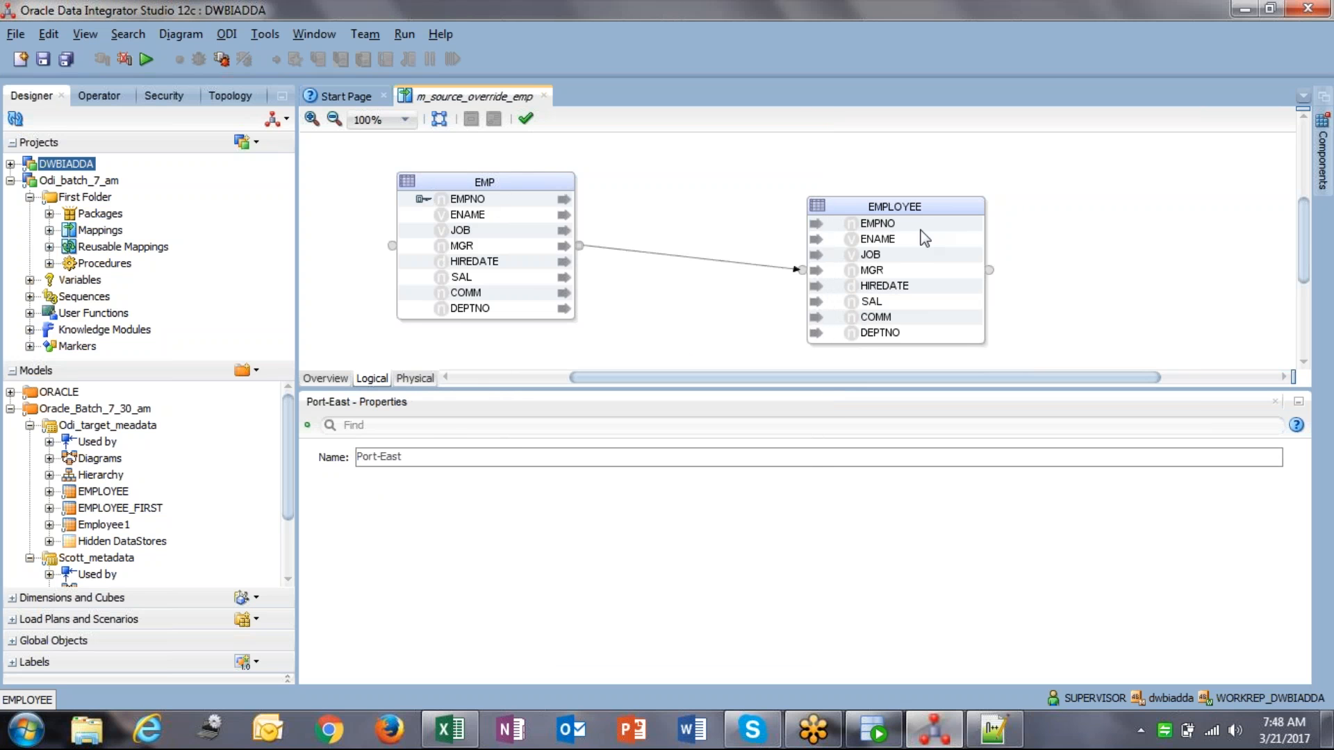
# Step: Check each EMPLOYEE attribute's mapping, e.g. DEPTNO from EMP.DEPTNO, and move both datastores up
pyautogui.click(901, 225)
pyautogui.click(902, 240)
pyautogui.click(902, 255)
pyautogui.click(902, 270)
pyautogui.click(902, 286)
pyautogui.click(901, 301)
pyautogui.click(902, 317)
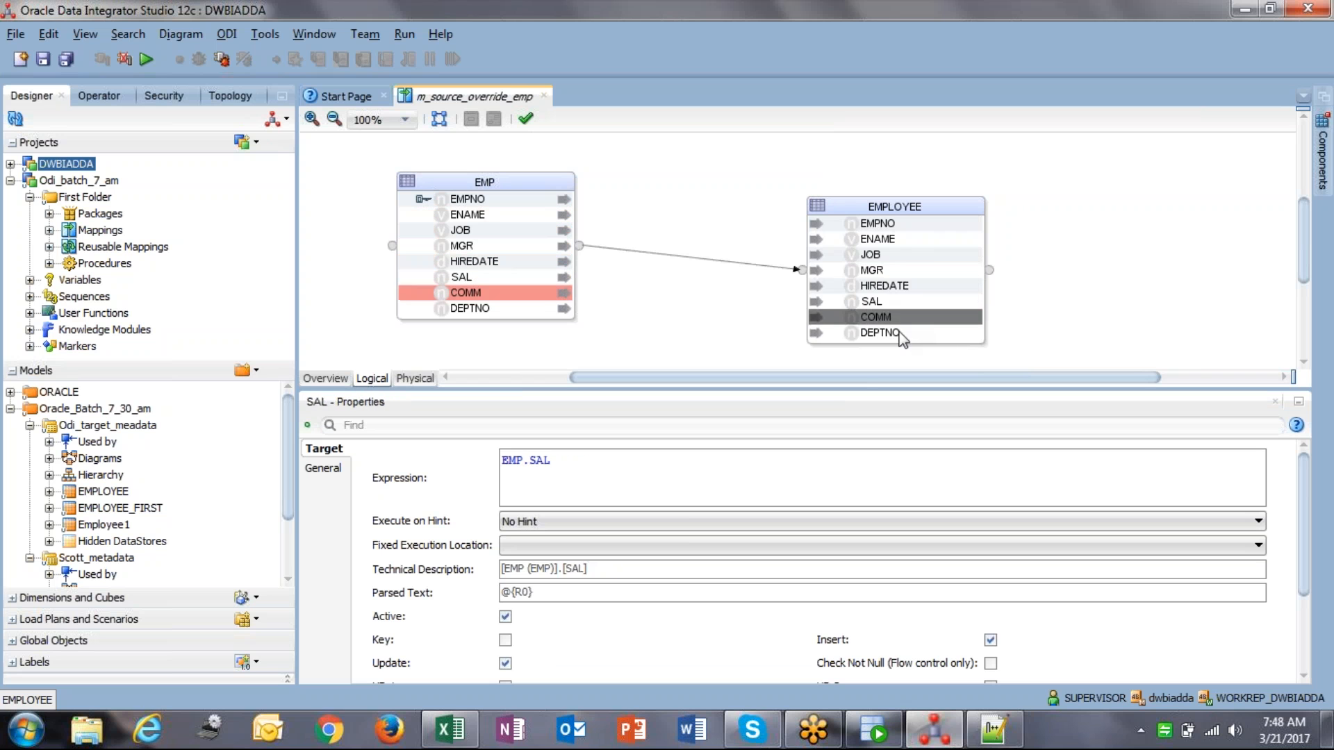
pyautogui.click(901, 332)
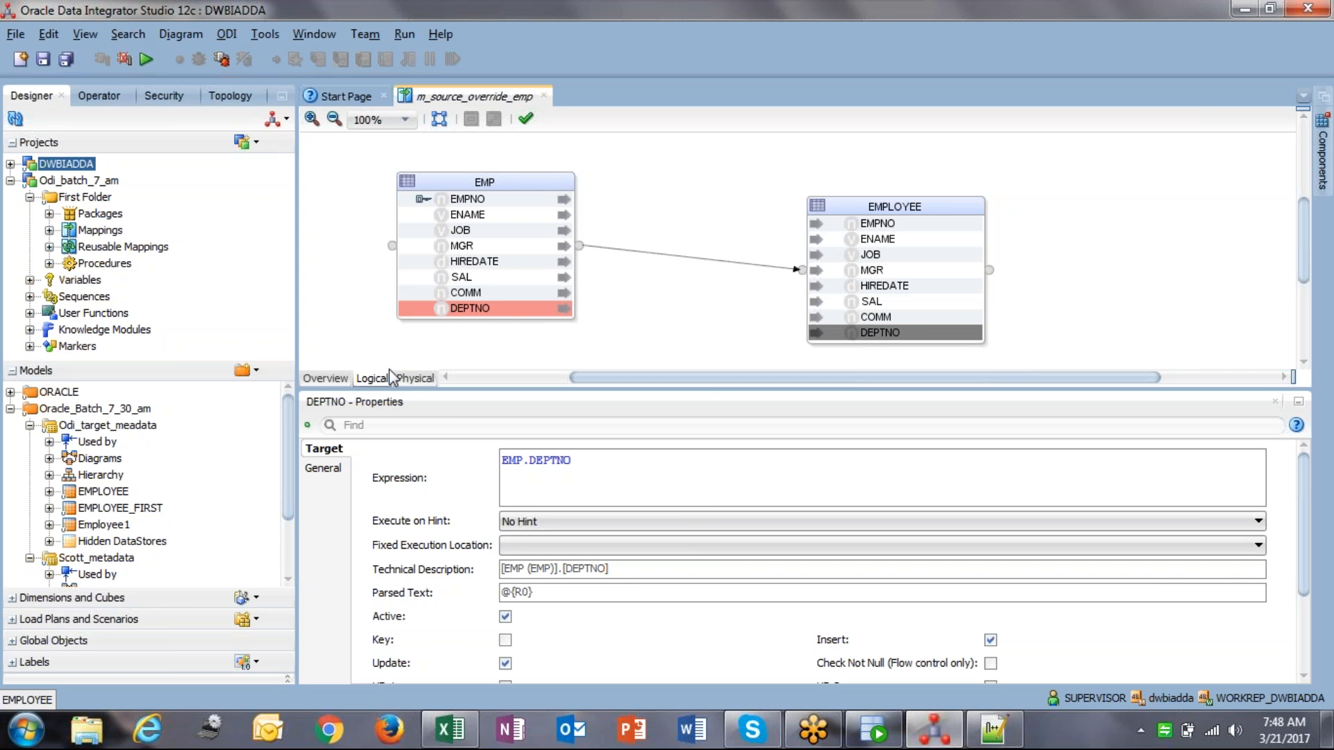
pyautogui.moveTo(540, 186); pyautogui.dragTo(511, 181)
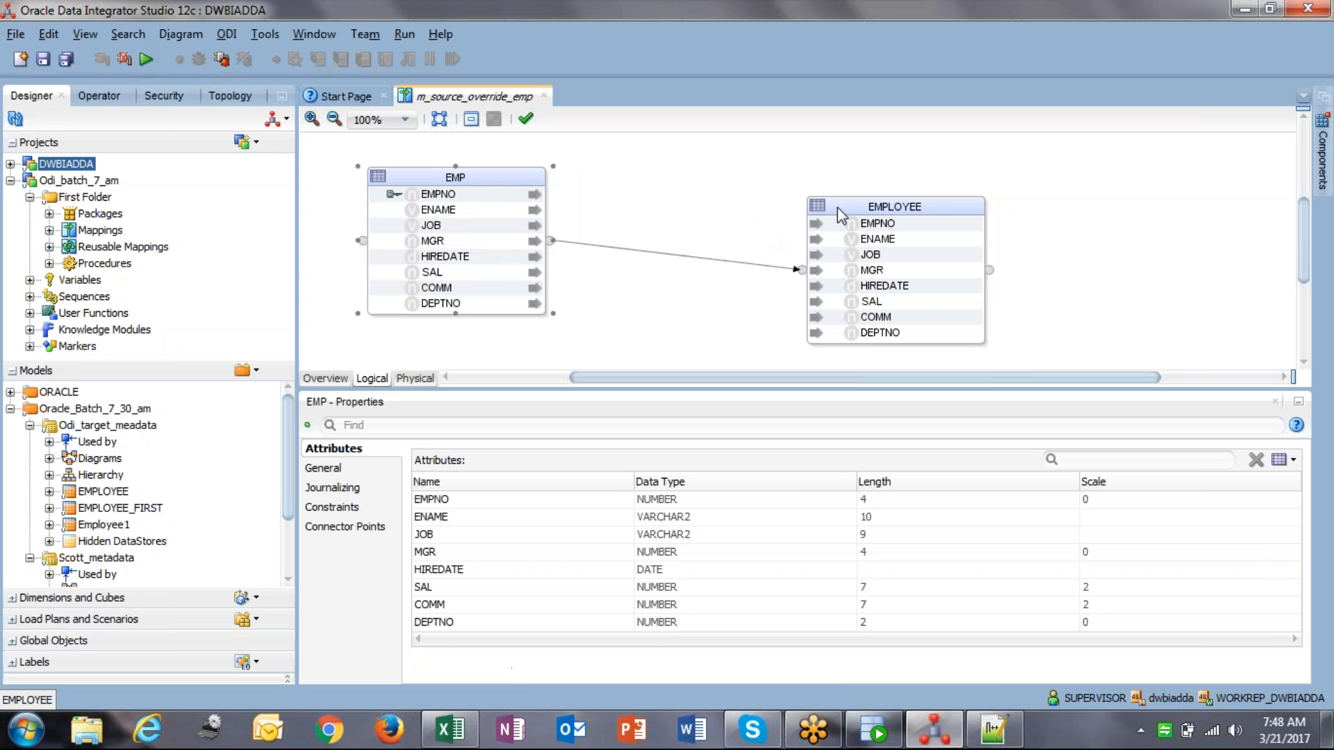
pyautogui.moveTo(837, 207); pyautogui.dragTo(813, 186)
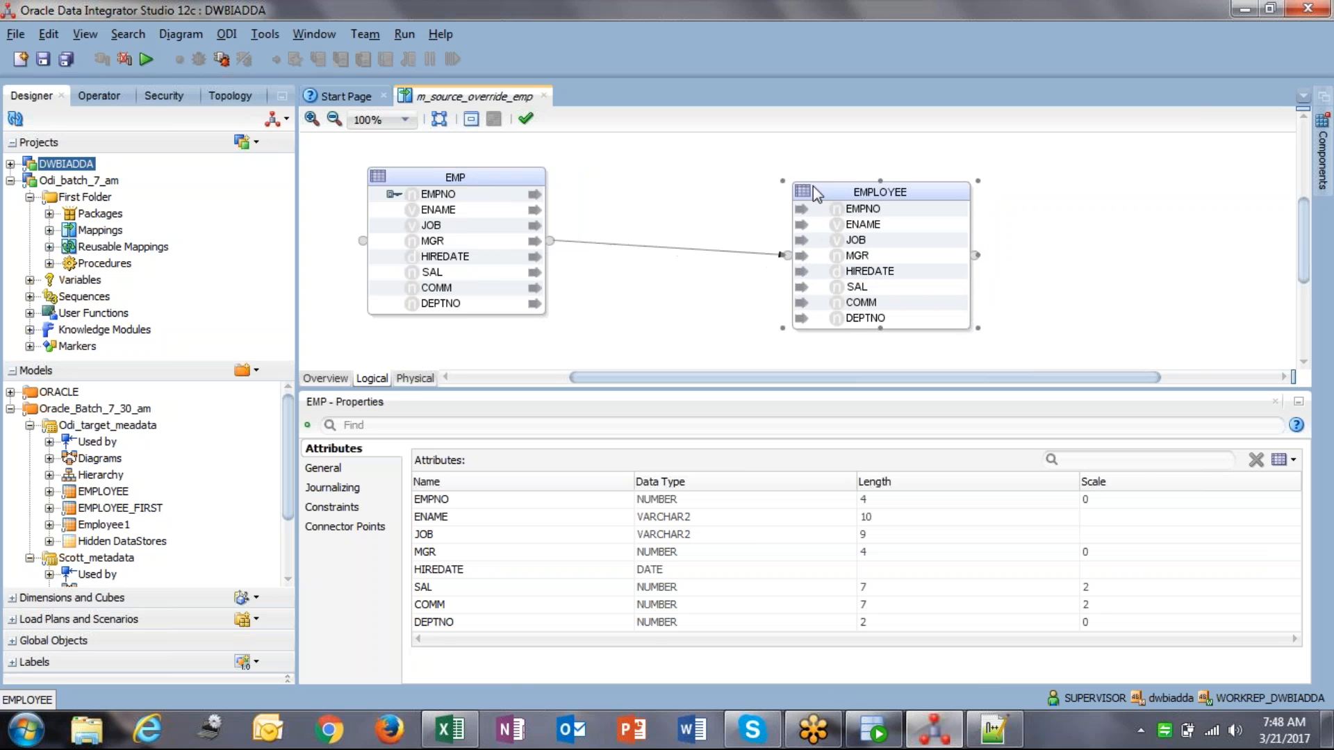
# Step: In the physical design, show the EMP node's extract options and select CUSTOM_TEMPLATE
pyautogui.click(412, 382)
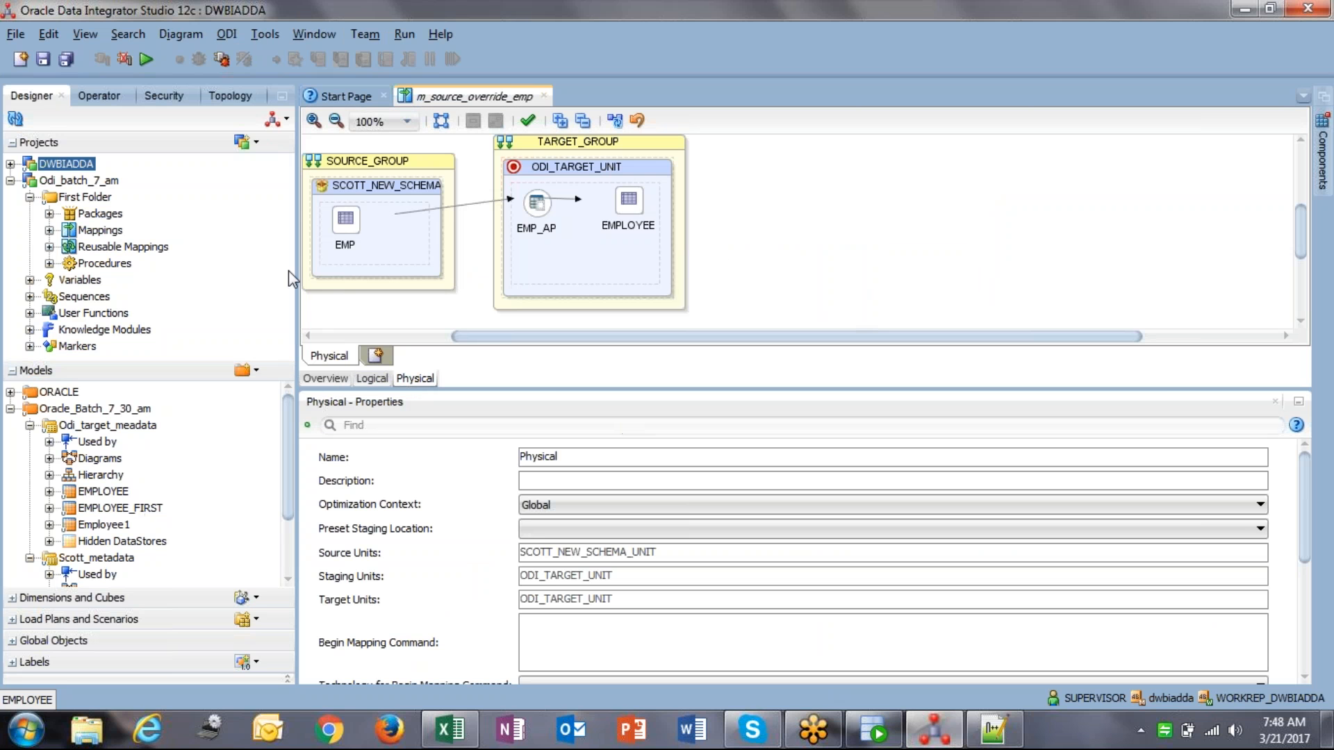
pyautogui.click(350, 221)
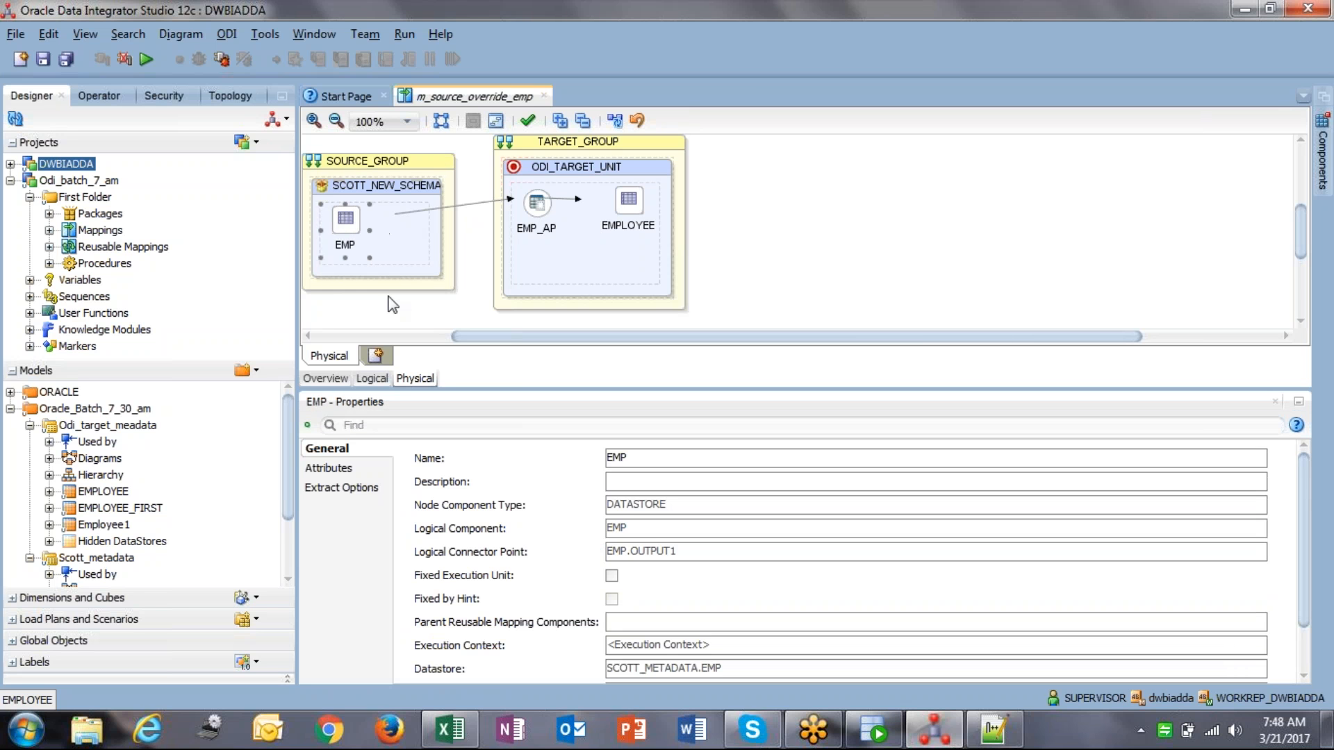
pyautogui.click(353, 458)
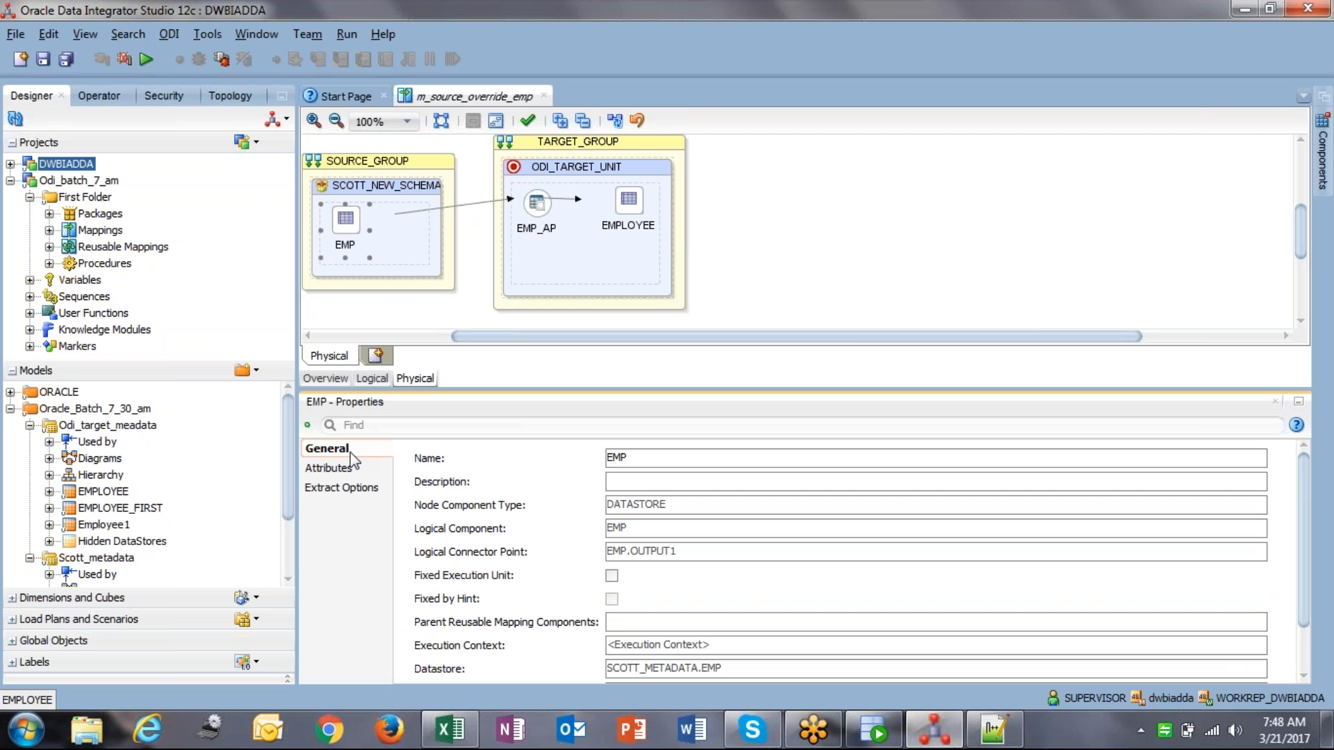
pyautogui.click(353, 469)
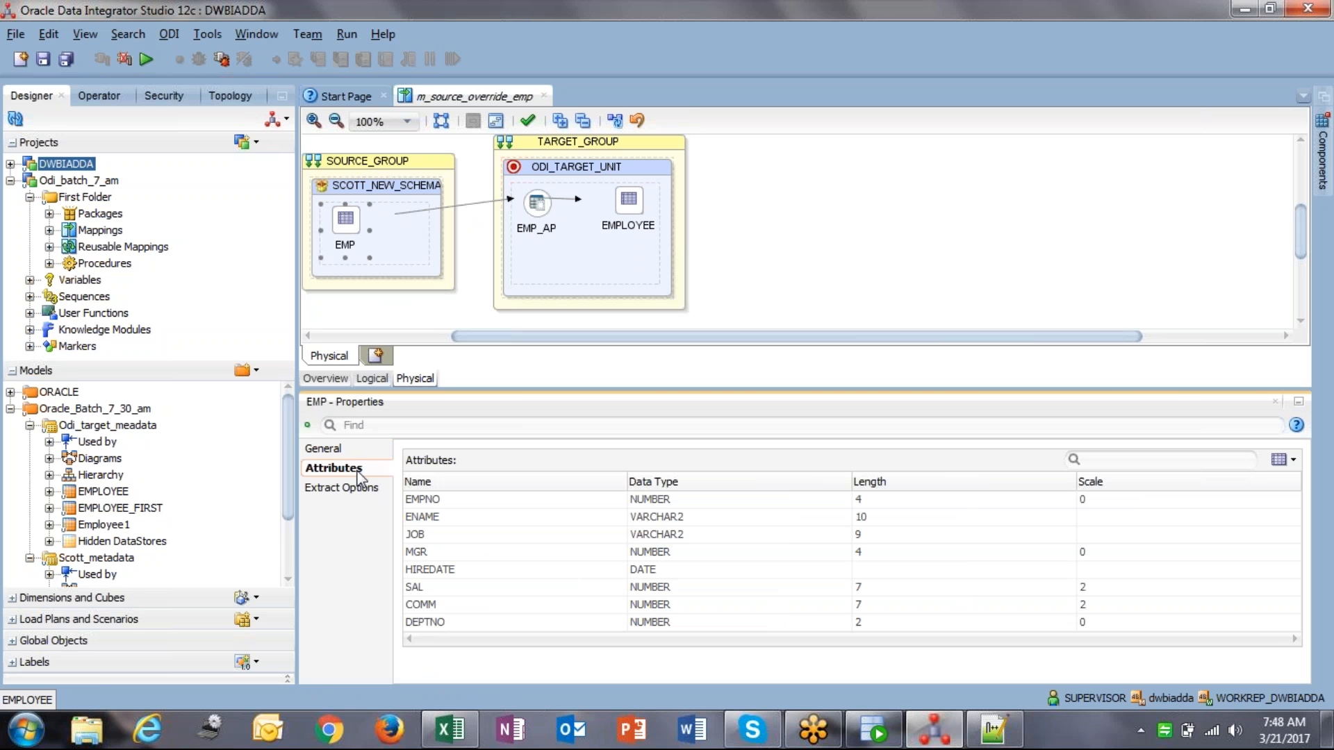
pyautogui.click(362, 488)
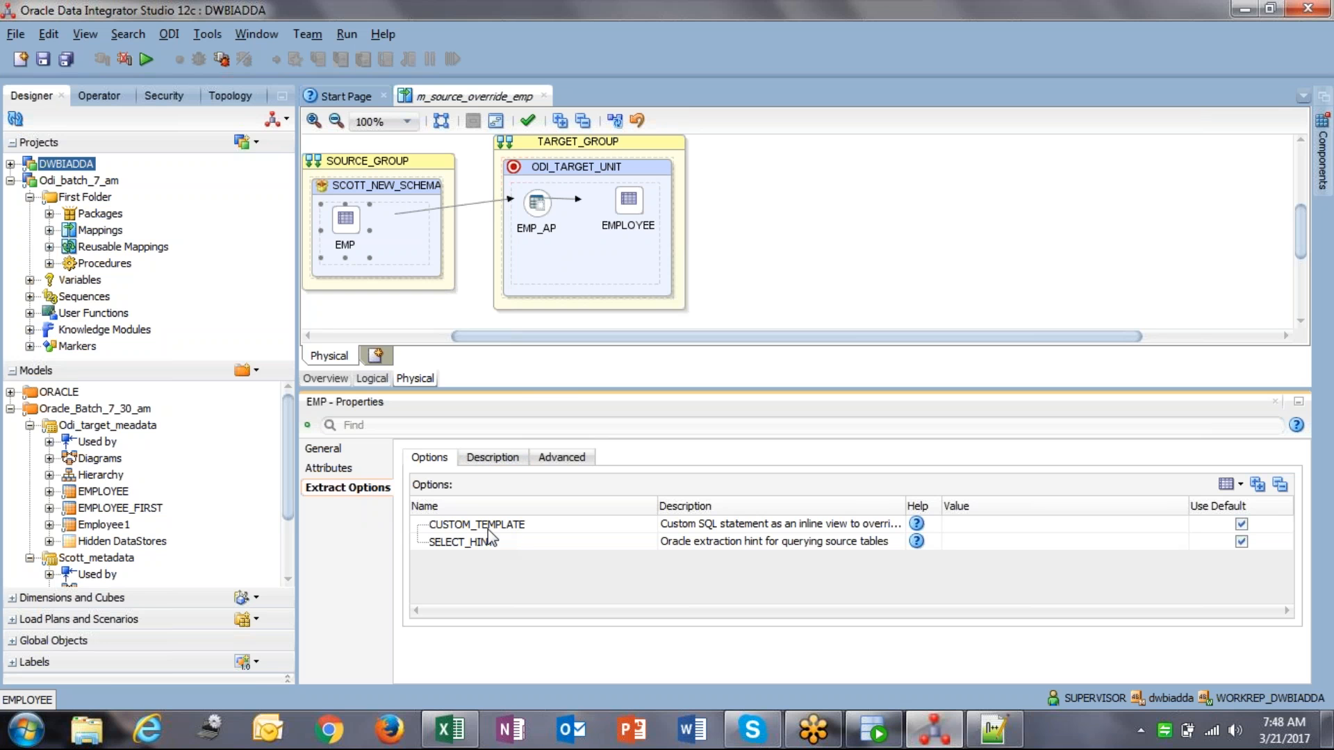
pyautogui.click(522, 531)
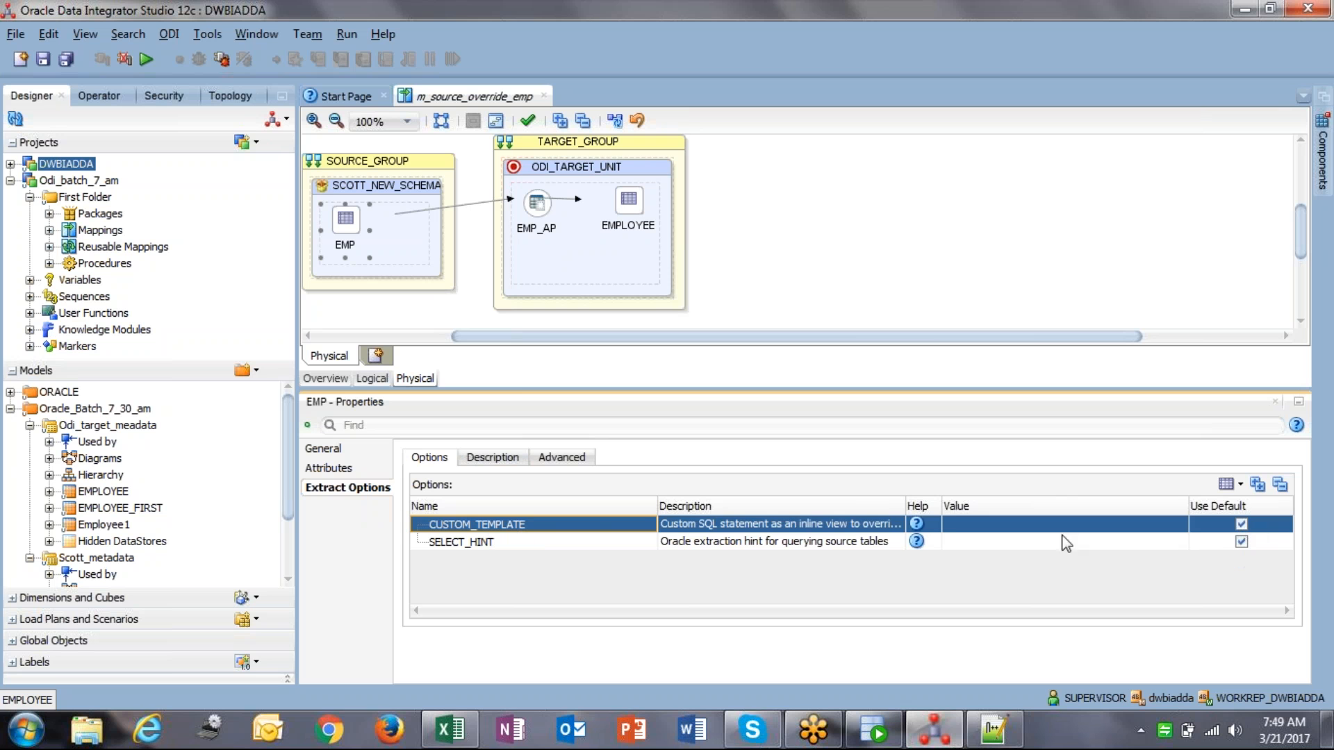
# Step: Paste the SELECT … FROM EMP WHERE SAL > 2000 query into EMP's CUSTOM_TEMPLATE value
pyautogui.click(745, 528)
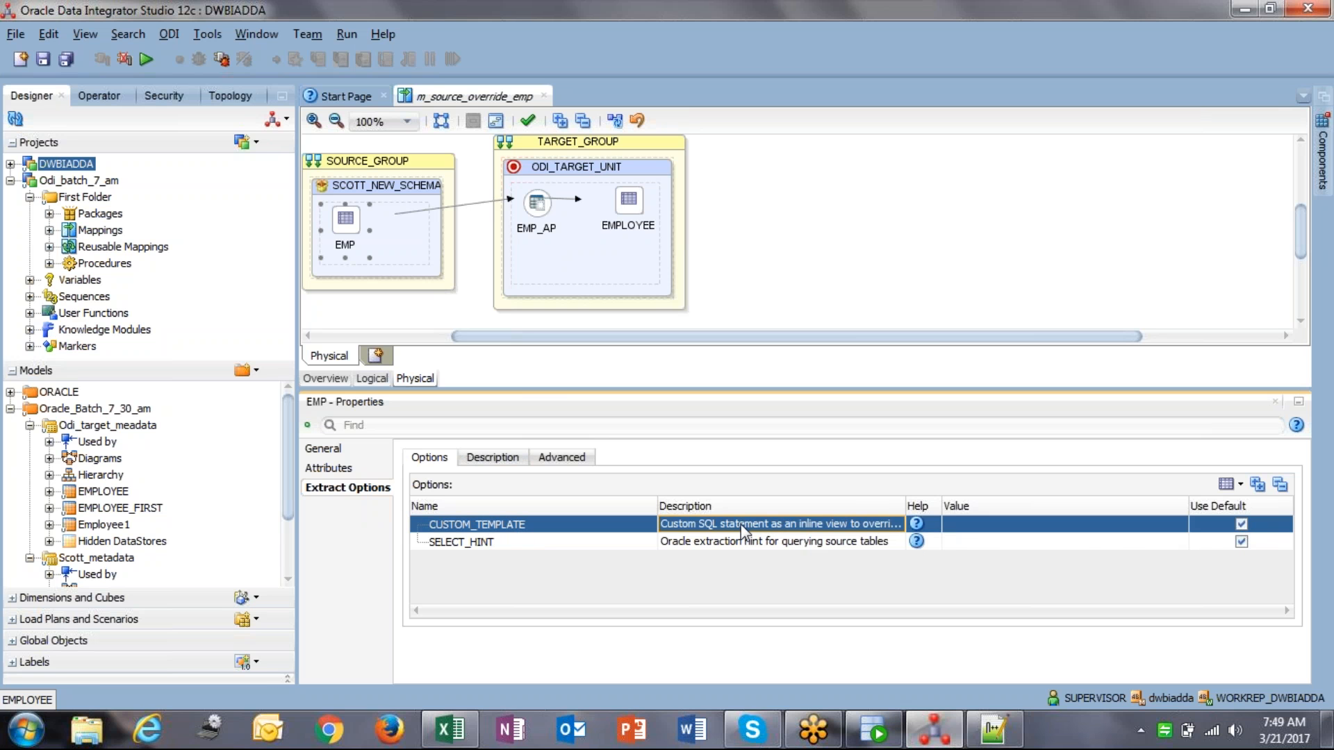
pyautogui.click(1154, 532)
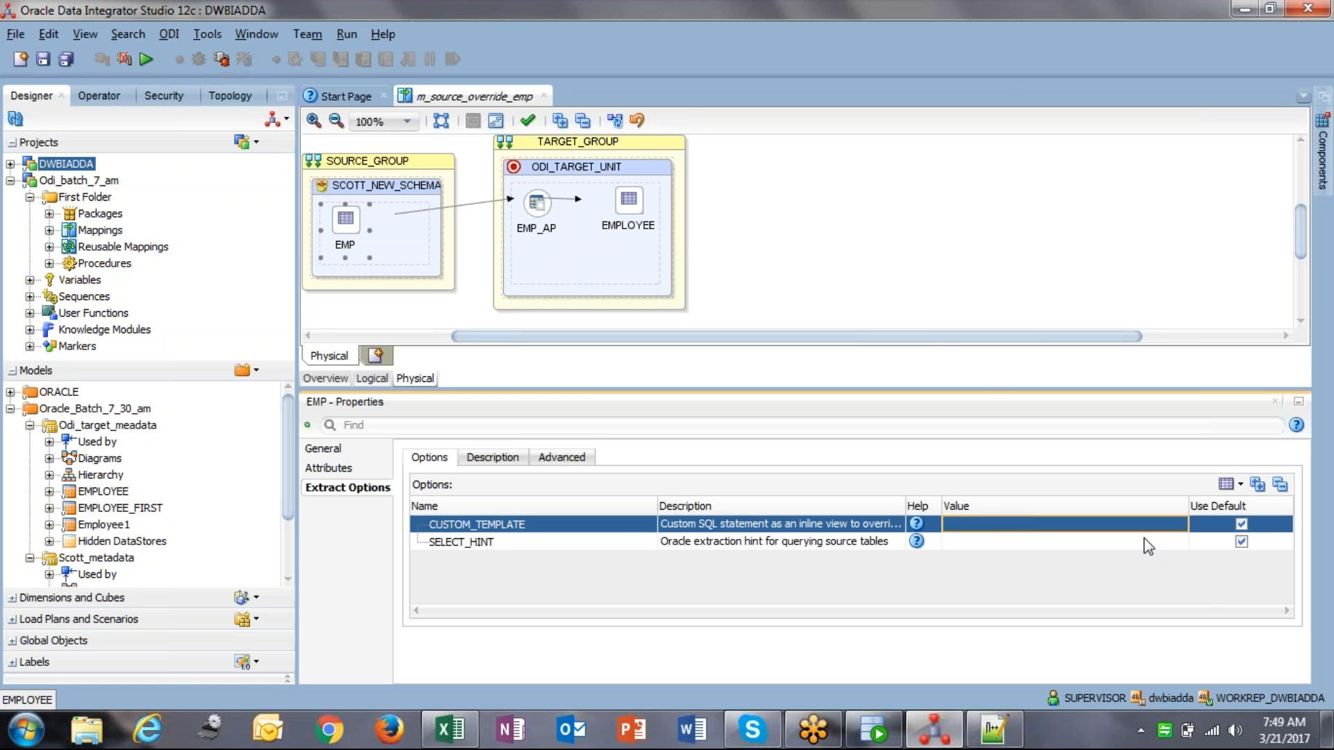
pyautogui.click(1172, 528)
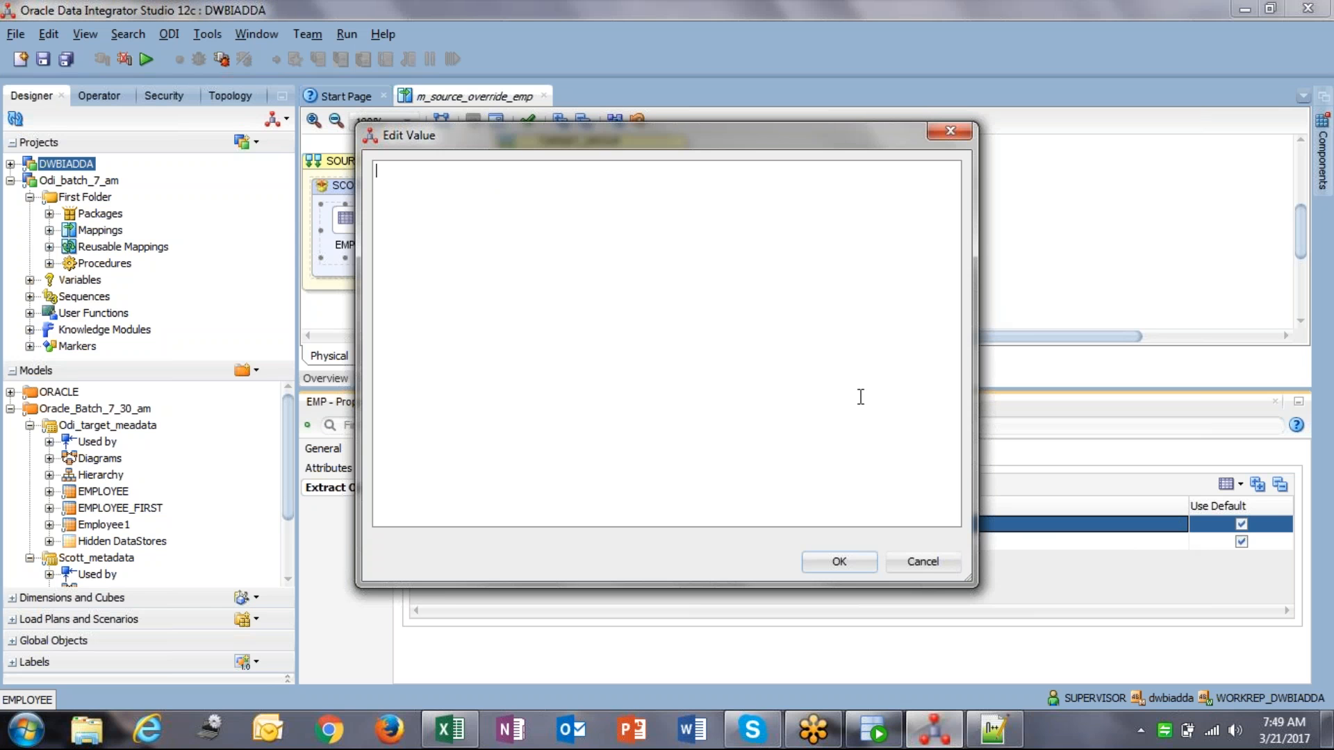
pyautogui.write('SELECT E.EMPNO, \tE.ENAME, \tE.JOB, \tE.MGR, \tE.HIREDATE, \tE.SAL, \tE.COMM, \tE.DEPTNO FROM EMP \tWHERE SAL > 2000;')
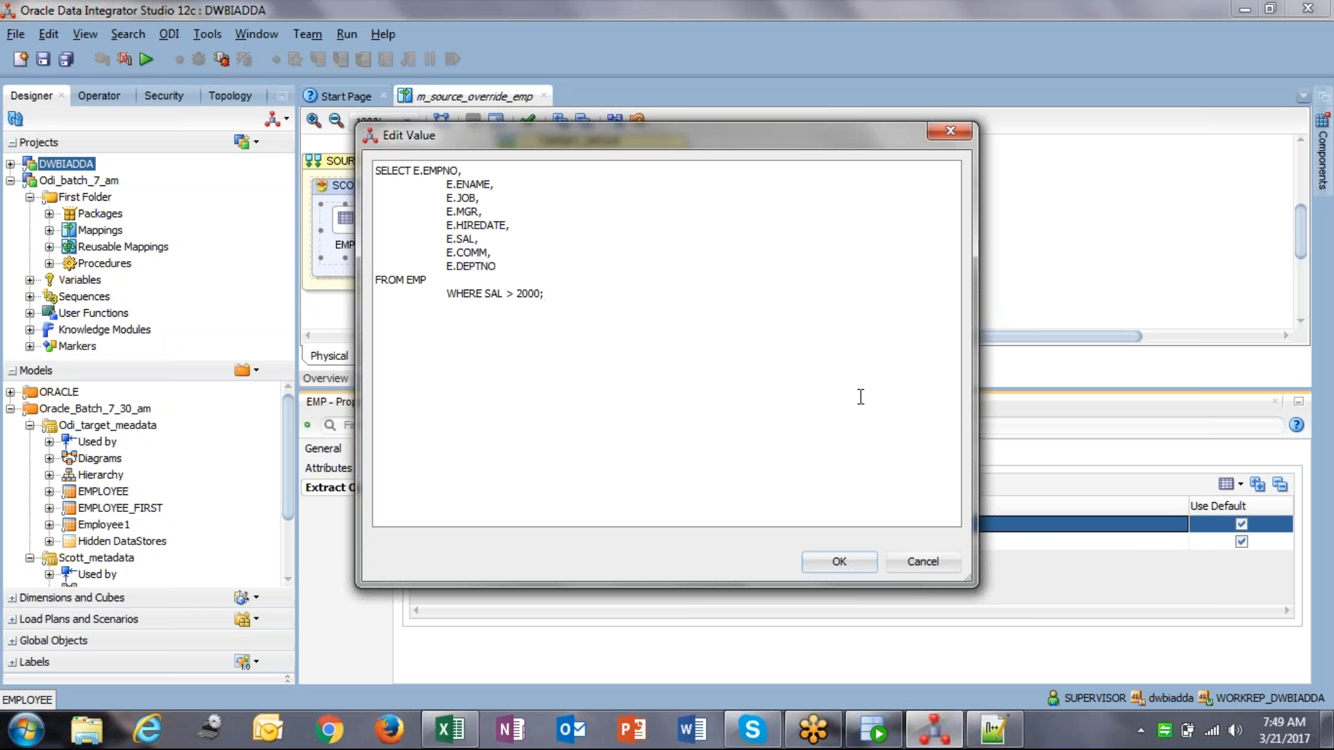
pyautogui.click(413, 170)
pyautogui.click(840, 563)
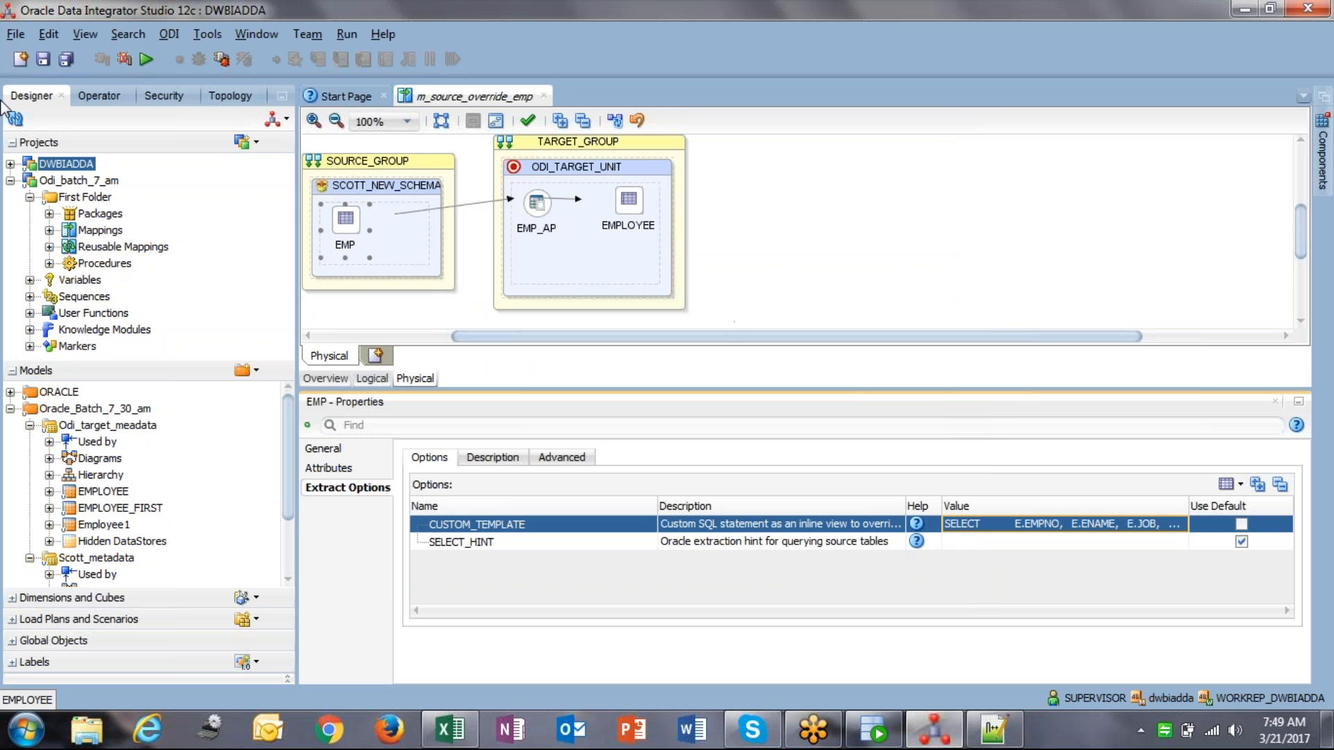
# Step: Save the mapping and choose a loading knowledge module for the EMP_AP access point
pyautogui.click(44, 61)
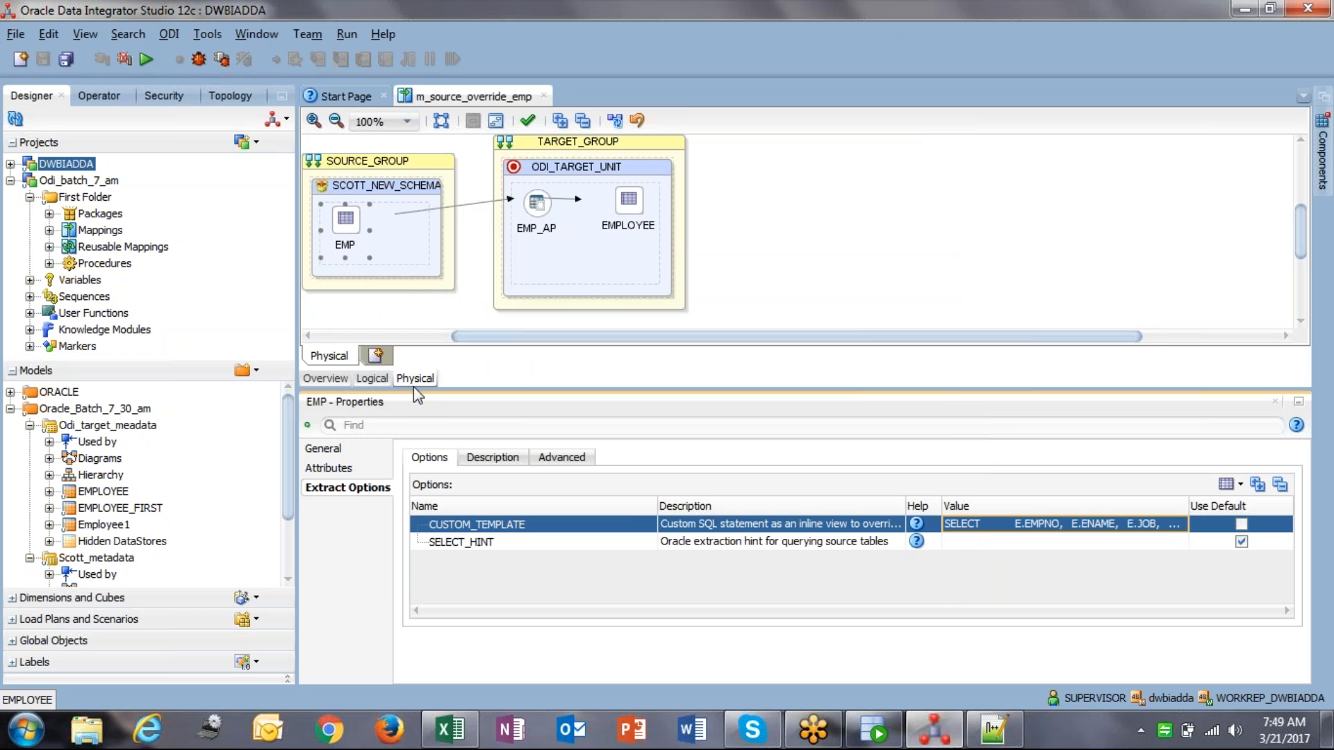
pyautogui.click(543, 212)
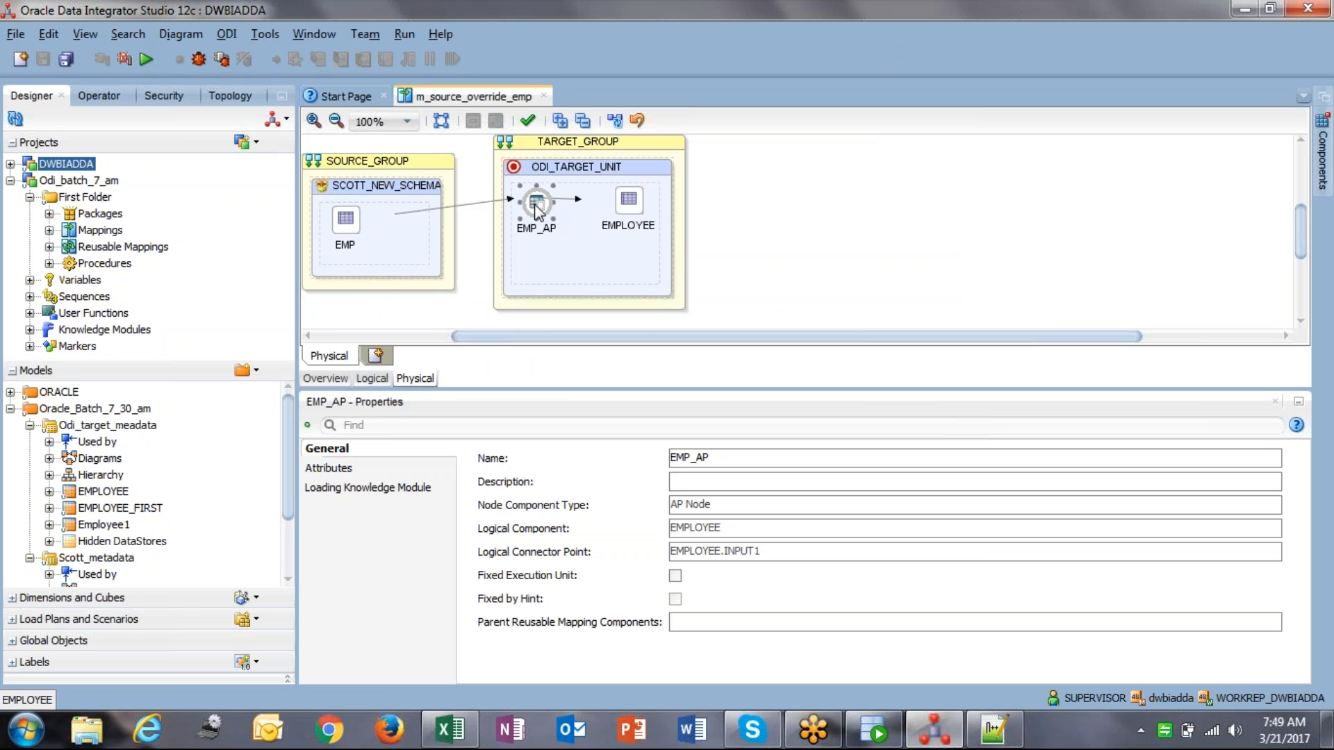
pyautogui.click(400, 487)
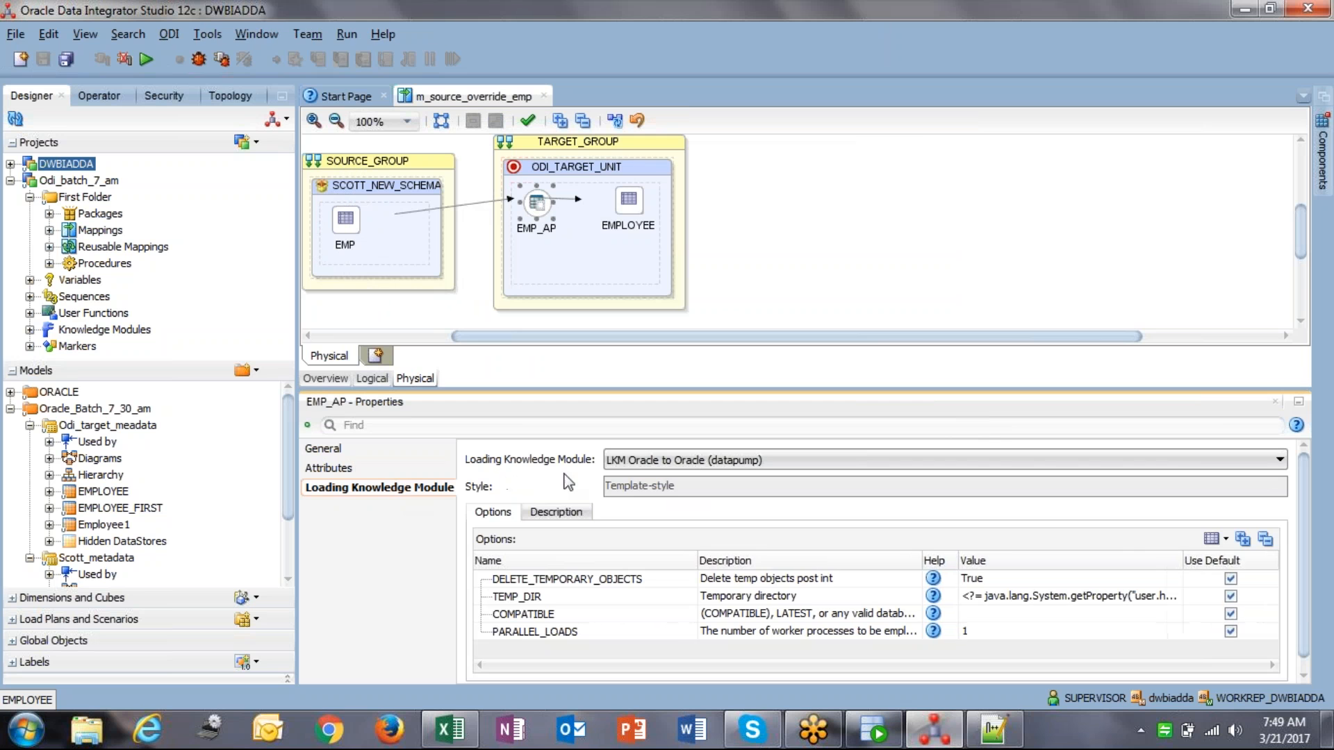
pyautogui.click(641, 460)
pyautogui.click(647, 545)
# Step: Keep IKM Oracle Insert.GLOBAL on EMPLOYEE with TRUNCATE_TARGET_TABLE set to True, and save
pyautogui.click(630, 228)
pyautogui.click(391, 489)
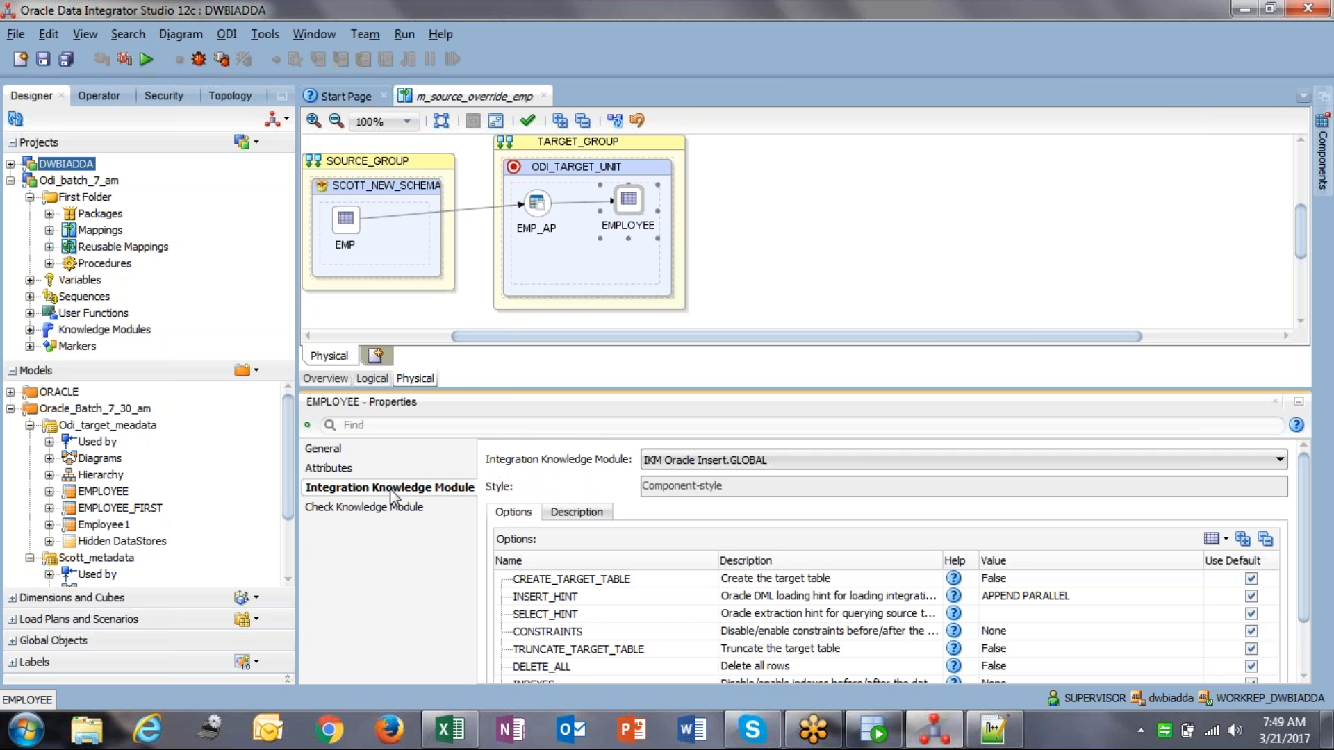
pyautogui.click(719, 461)
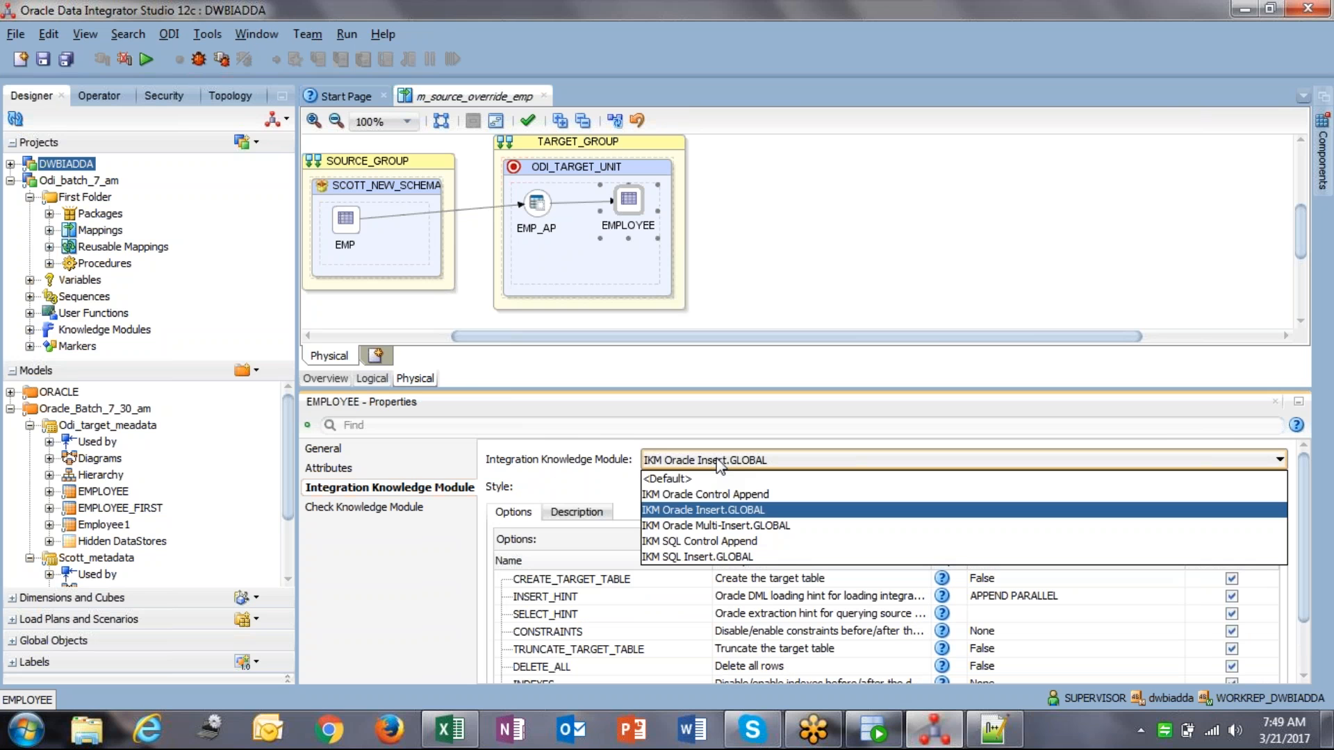
pyautogui.click(715, 518)
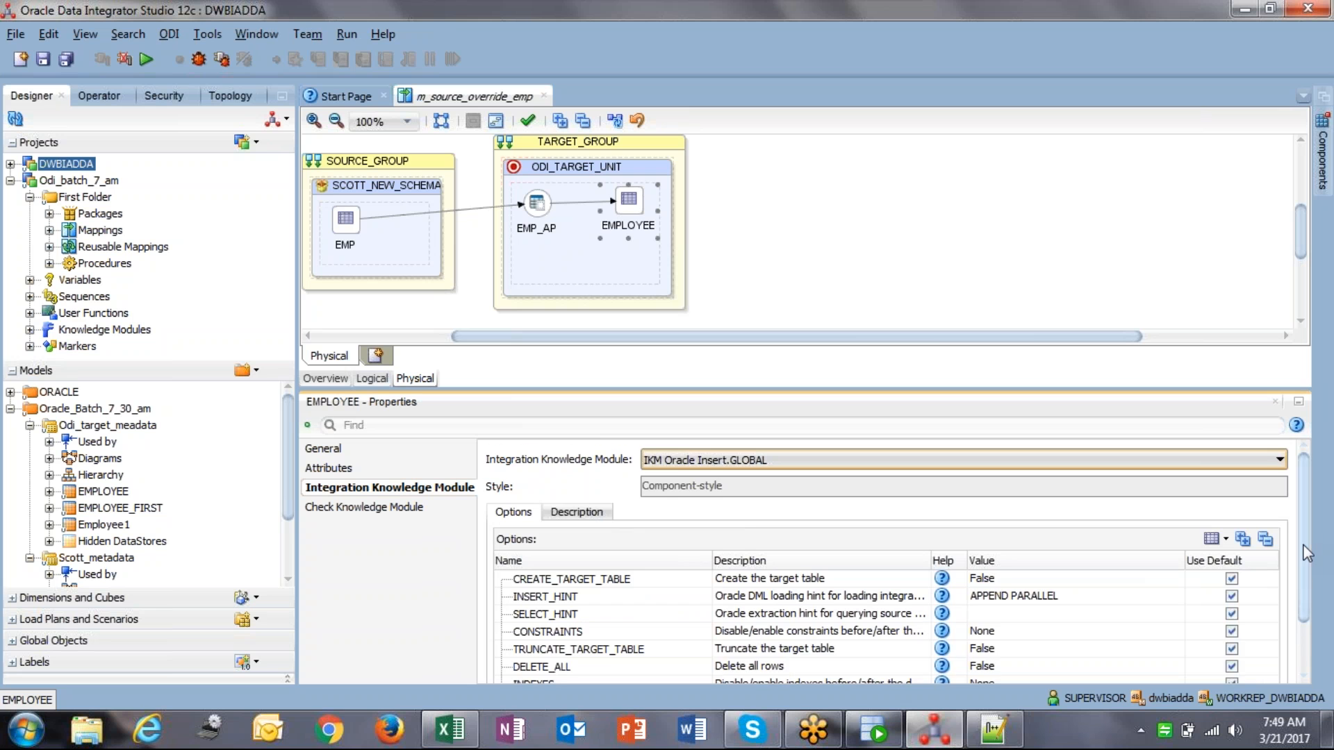
pyautogui.moveTo(1306, 549); pyautogui.dragTo(1306, 609)
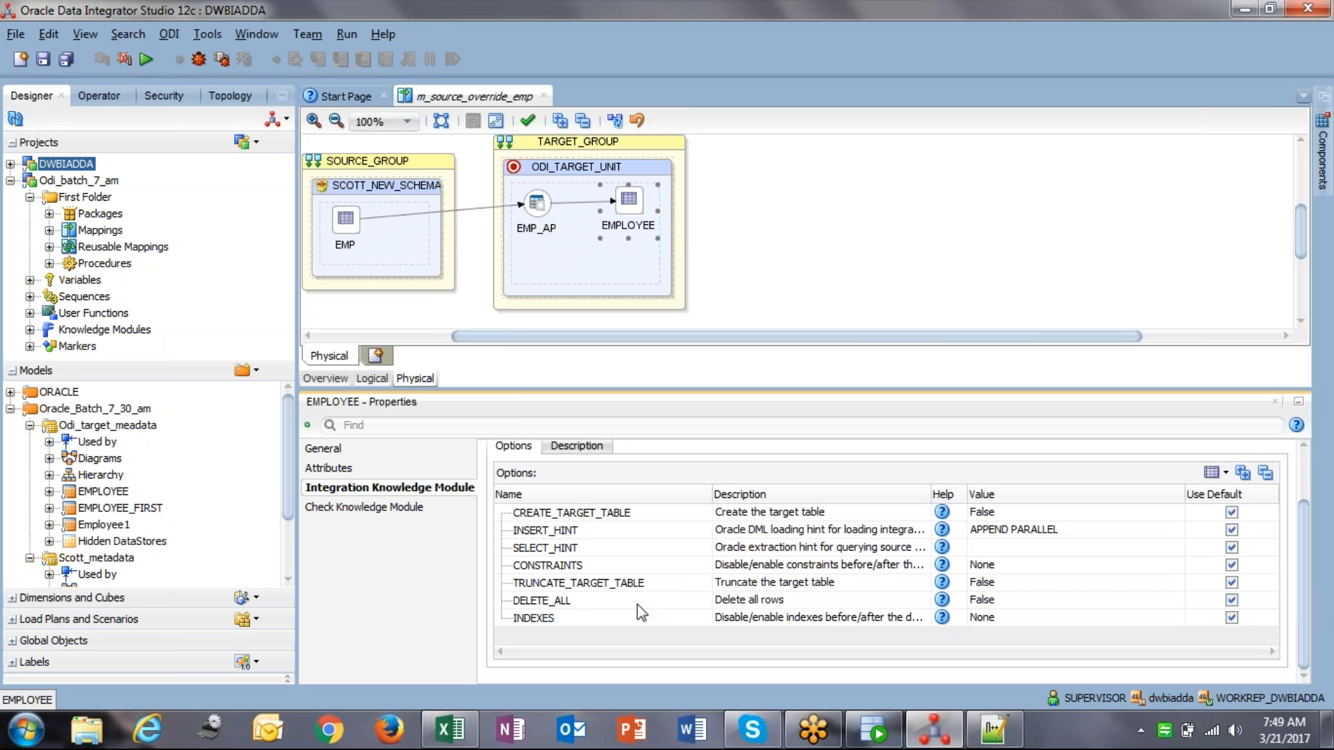
pyautogui.click(991, 584)
pyautogui.click(991, 584)
pyautogui.click(998, 606)
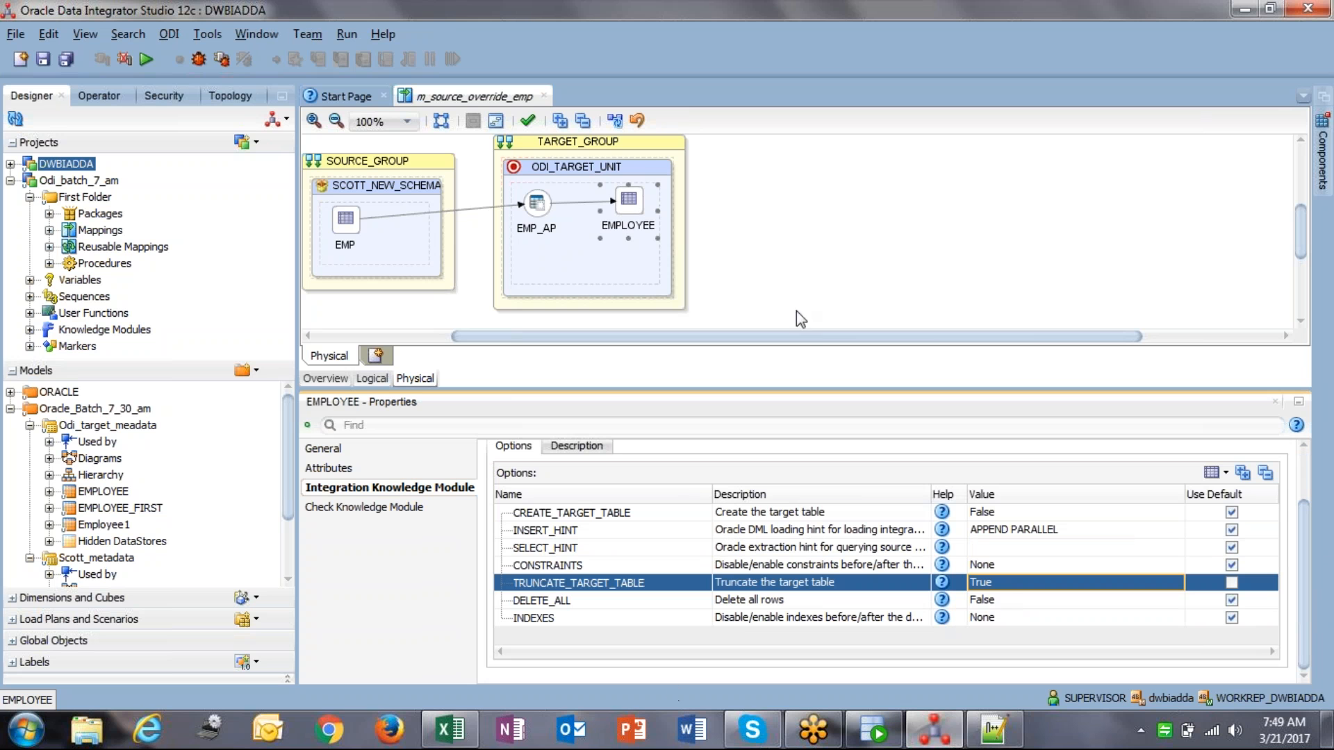
pyautogui.click(52, 61)
pyautogui.hotkey('ctrl', 's')
# Step: Run the mapping with the default settings and dismiss the session-started message
pyautogui.click(146, 59)
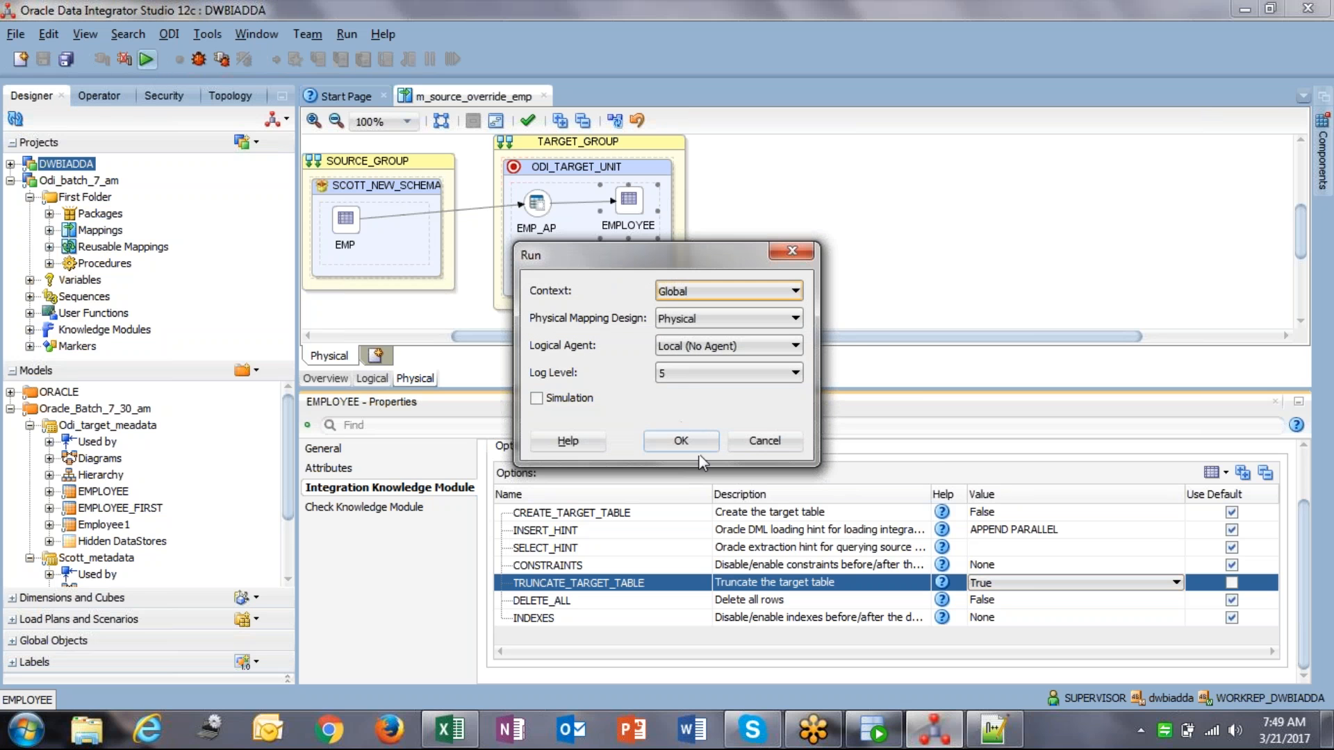
pyautogui.click(681, 443)
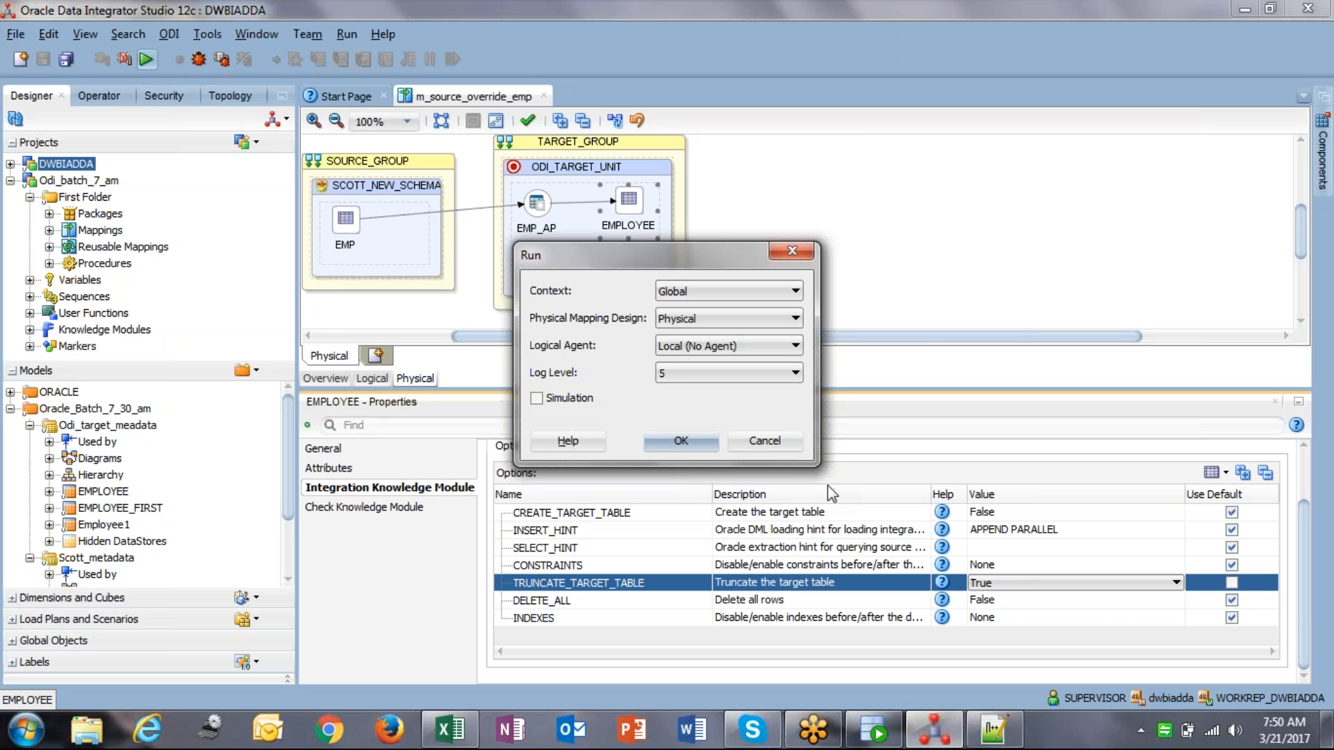
pyautogui.press('Return')
pyautogui.click(815, 399)
# Step: In Operator, refresh and expand session 123 through Physical_STEP, MAP_MAIN and SCOTT_NEW
pyautogui.click(84, 102)
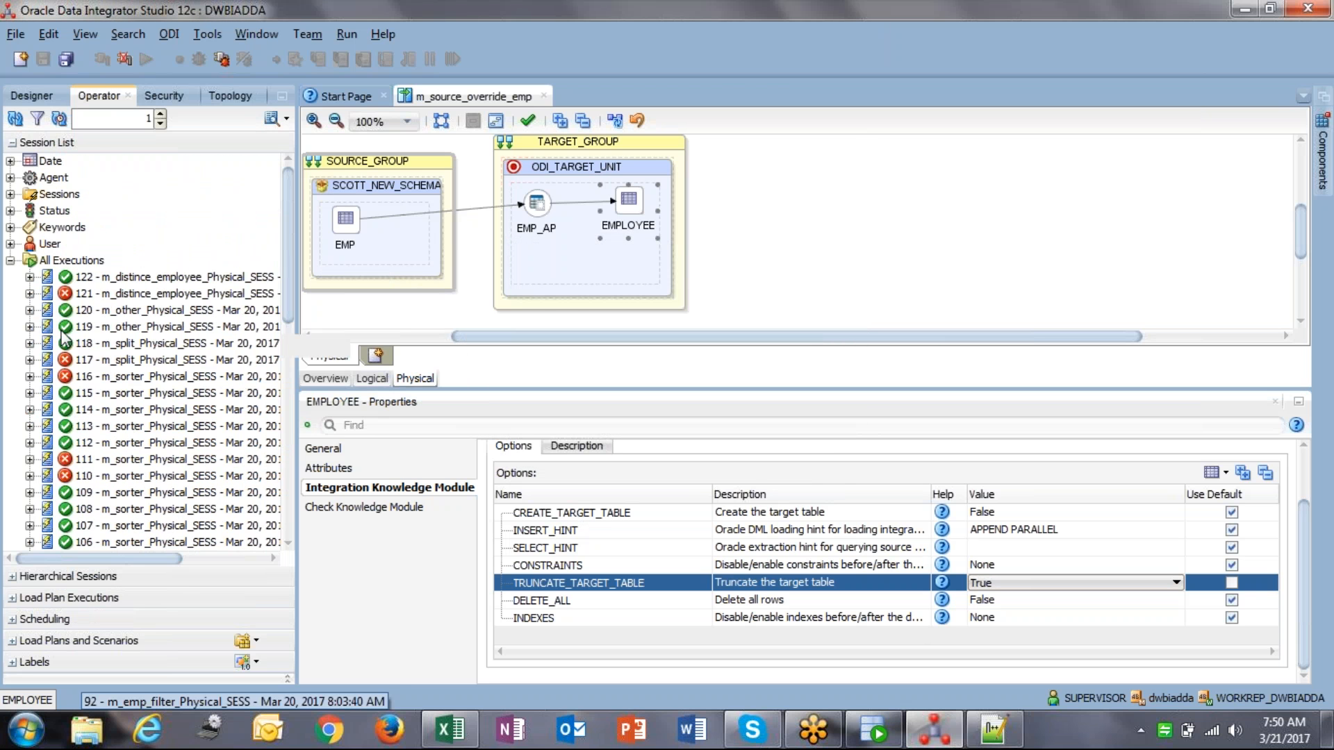
pyautogui.click(15, 118)
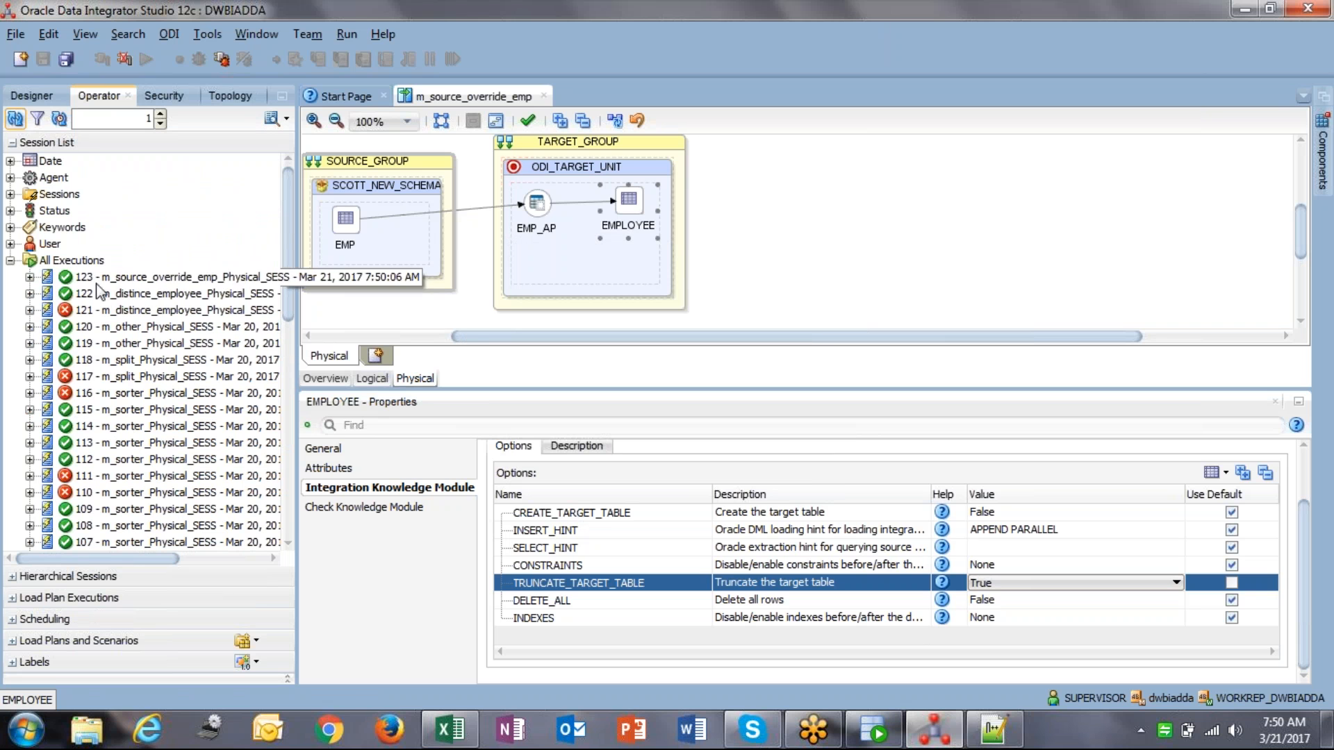
pyautogui.click(108, 278)
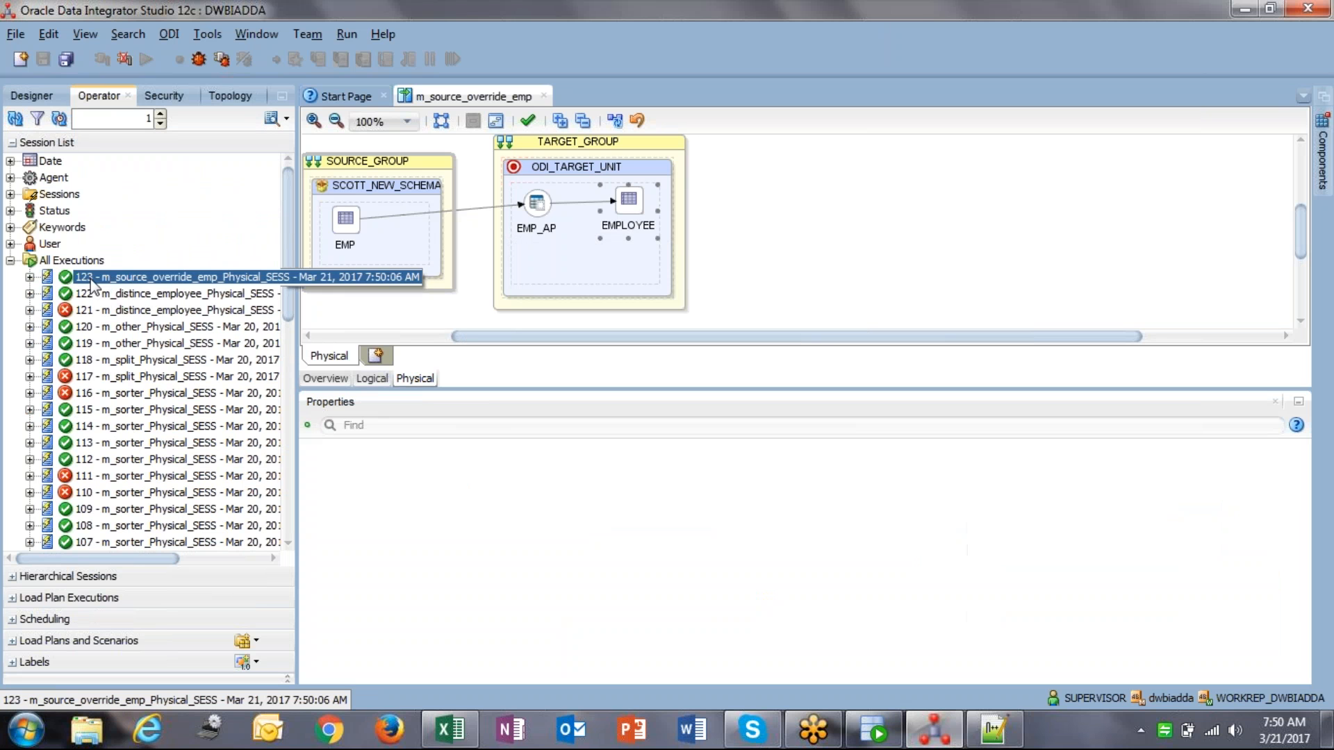
pyautogui.click(29, 277)
pyautogui.click(50, 309)
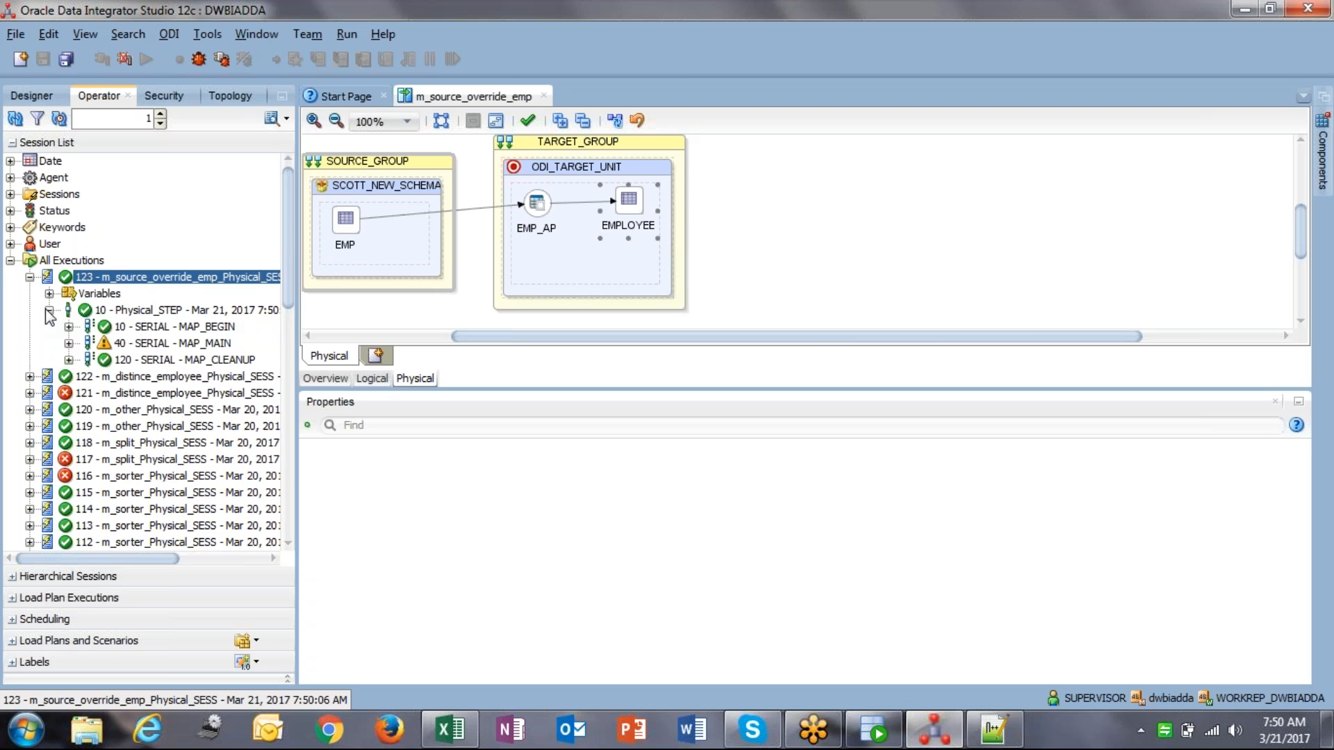
pyautogui.click(69, 343)
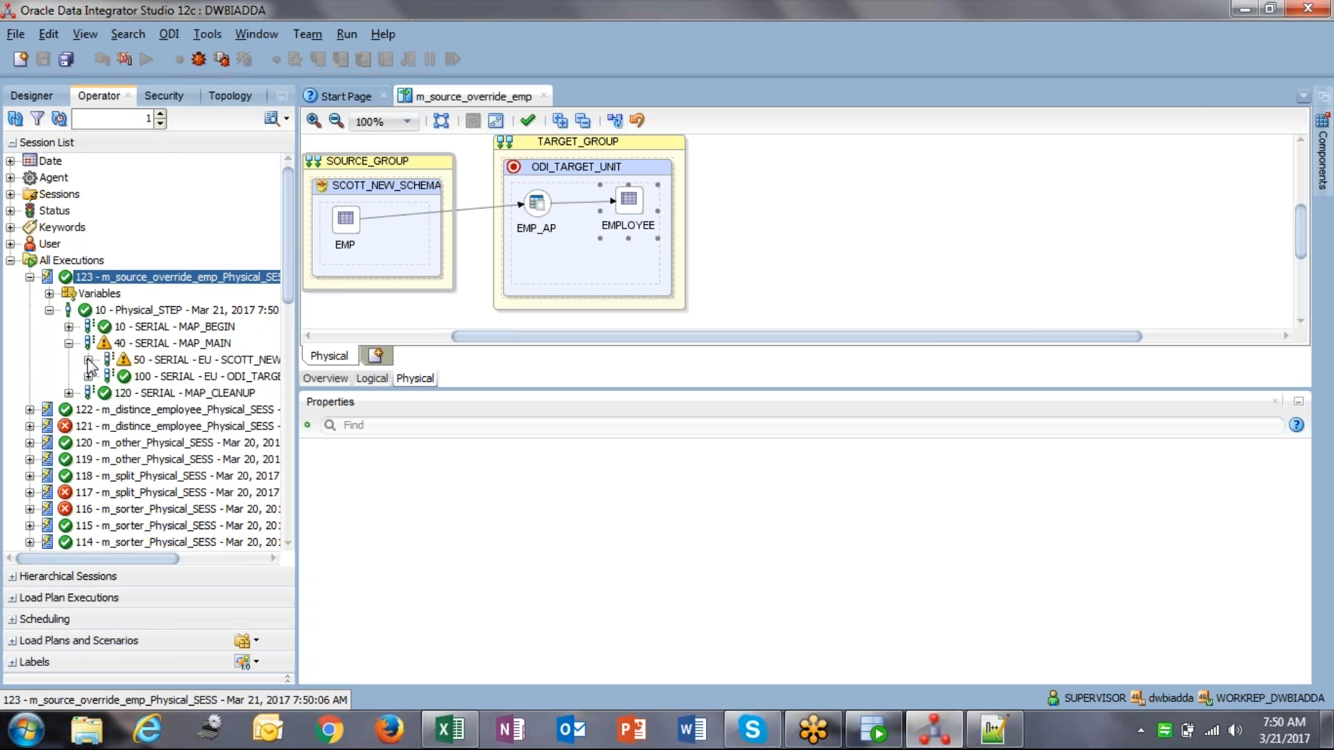
pyautogui.click(88, 359)
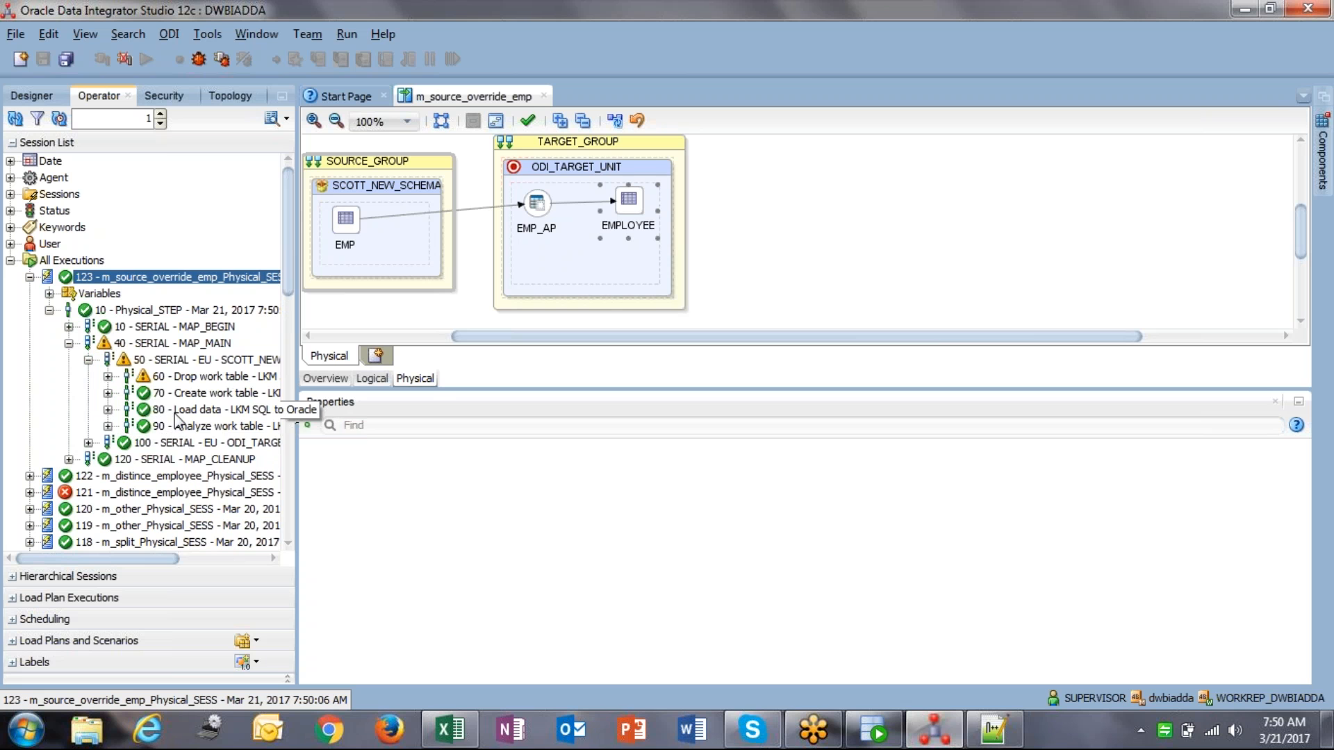
# Step: Open the Load data task's code and review the source query selecting from SCOTT.EMP
pyautogui.doubleClick(177, 410)
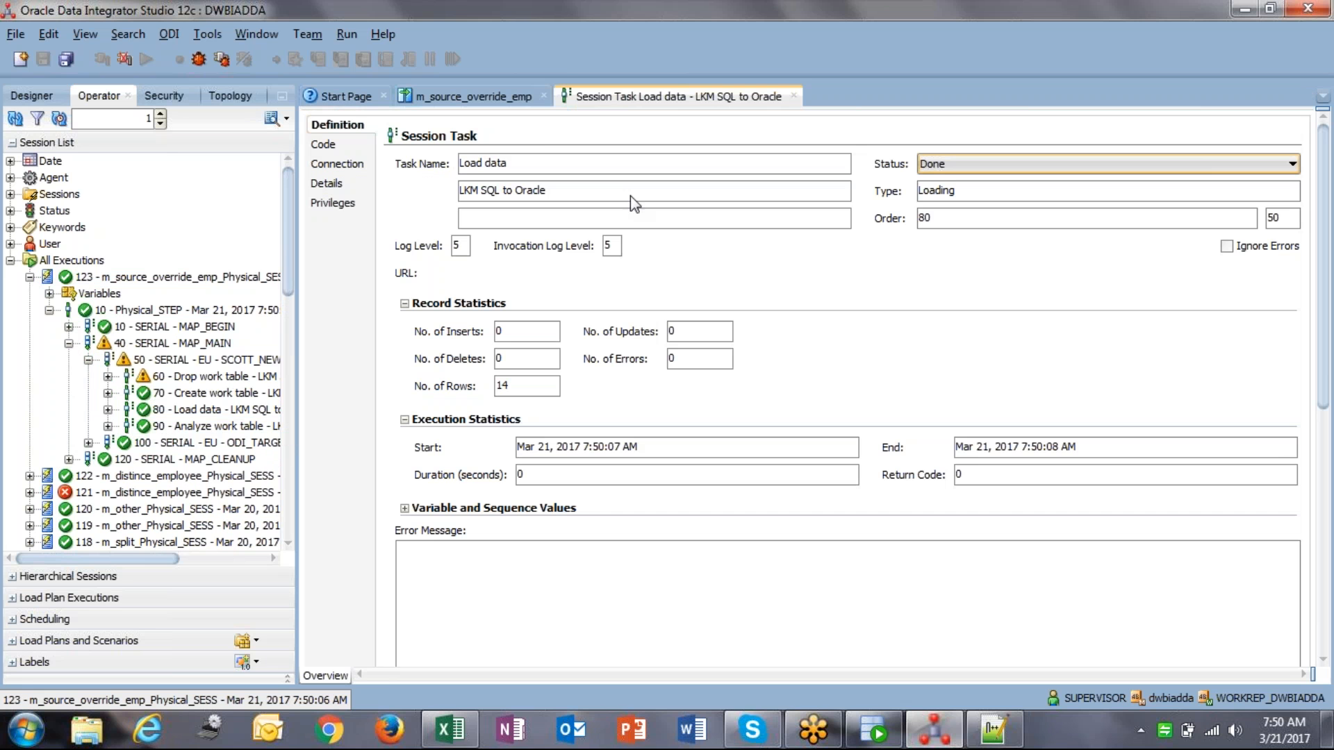
pyautogui.click(355, 146)
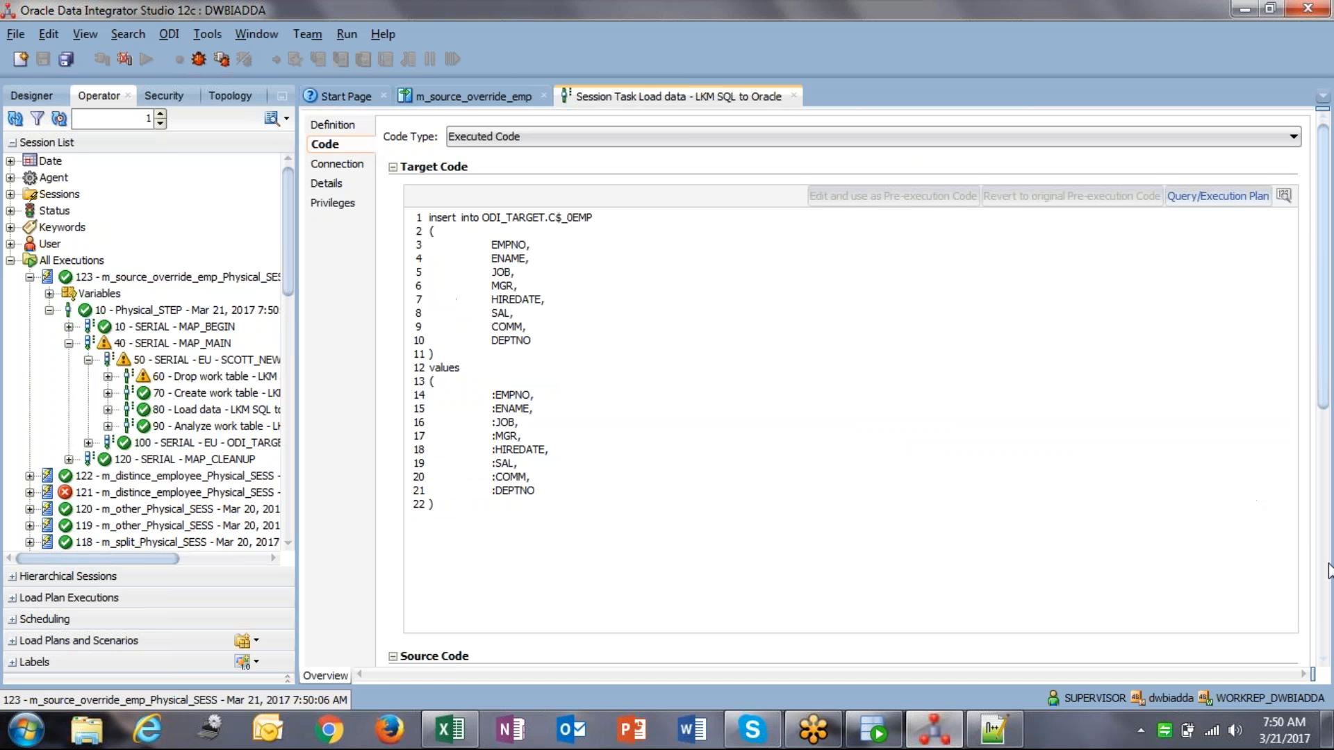
pyautogui.moveTo(422, 217); pyautogui.dragTo(555, 387)
pyautogui.click(555, 387)
pyautogui.scroll(-5, 1329, 574)
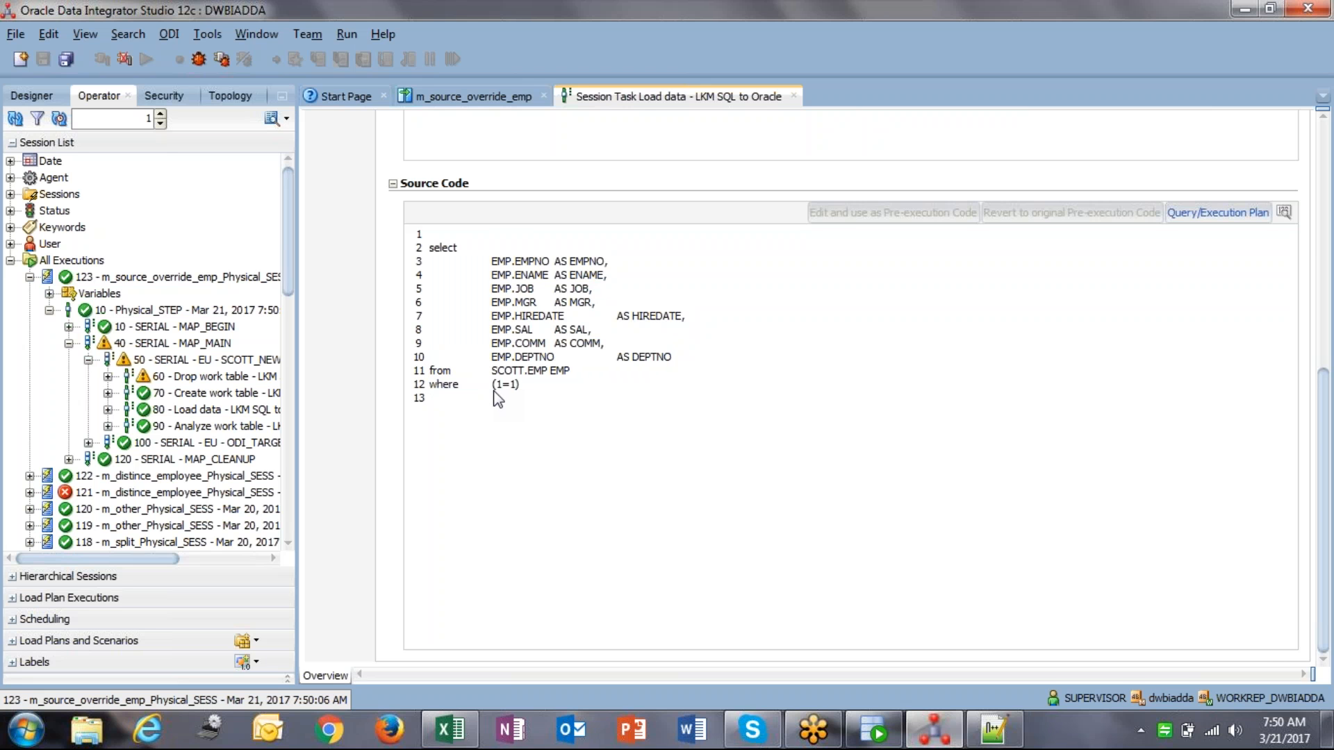
pyautogui.moveTo(435, 248); pyautogui.dragTo(592, 343)
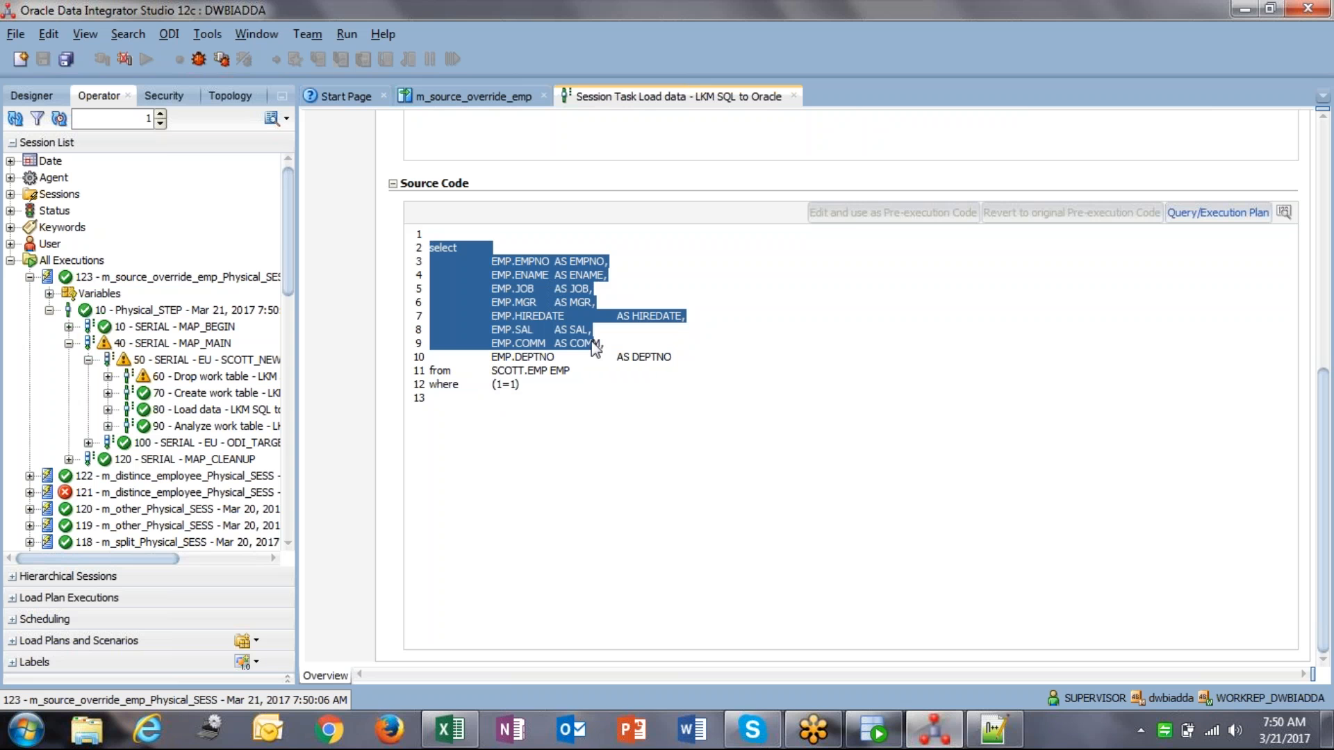
pyautogui.click(592, 344)
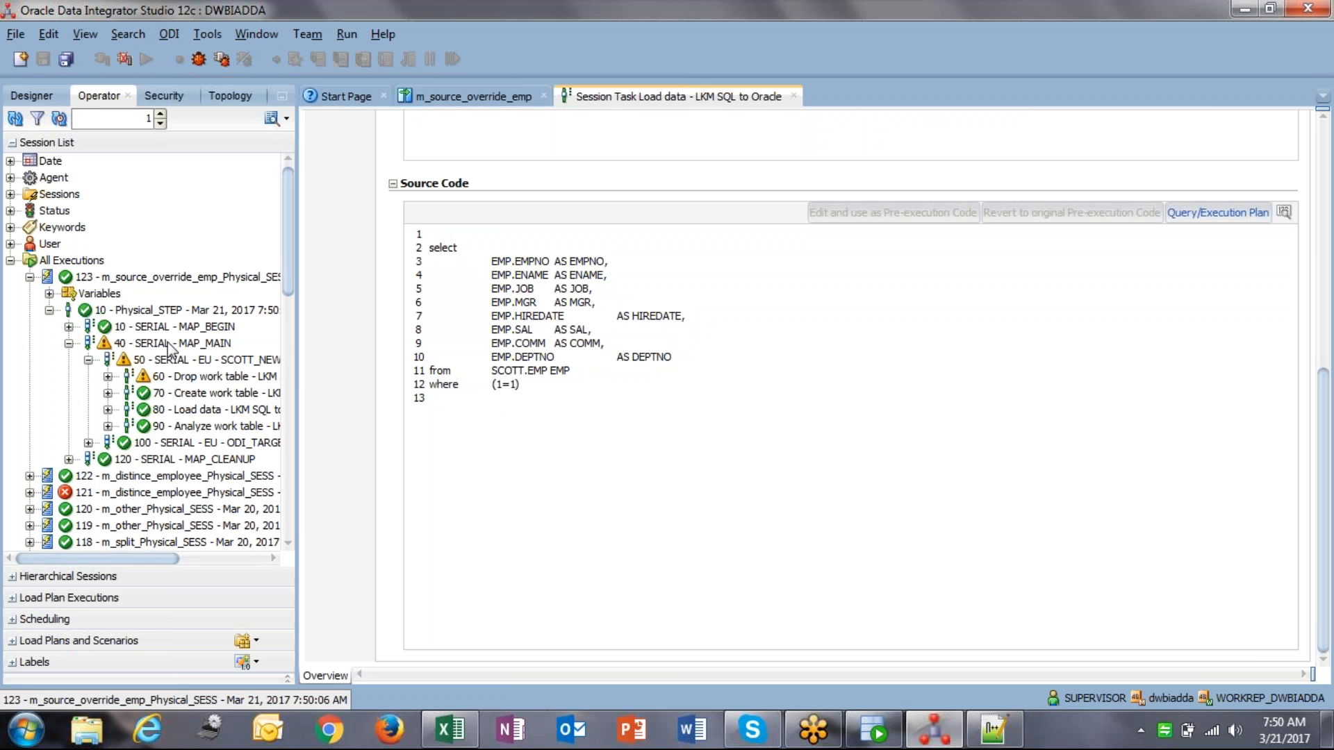
# Step: Return to the Load data task details and expand MAP_BEGIN to show its truncate task
pyautogui.doubleClick(223, 414)
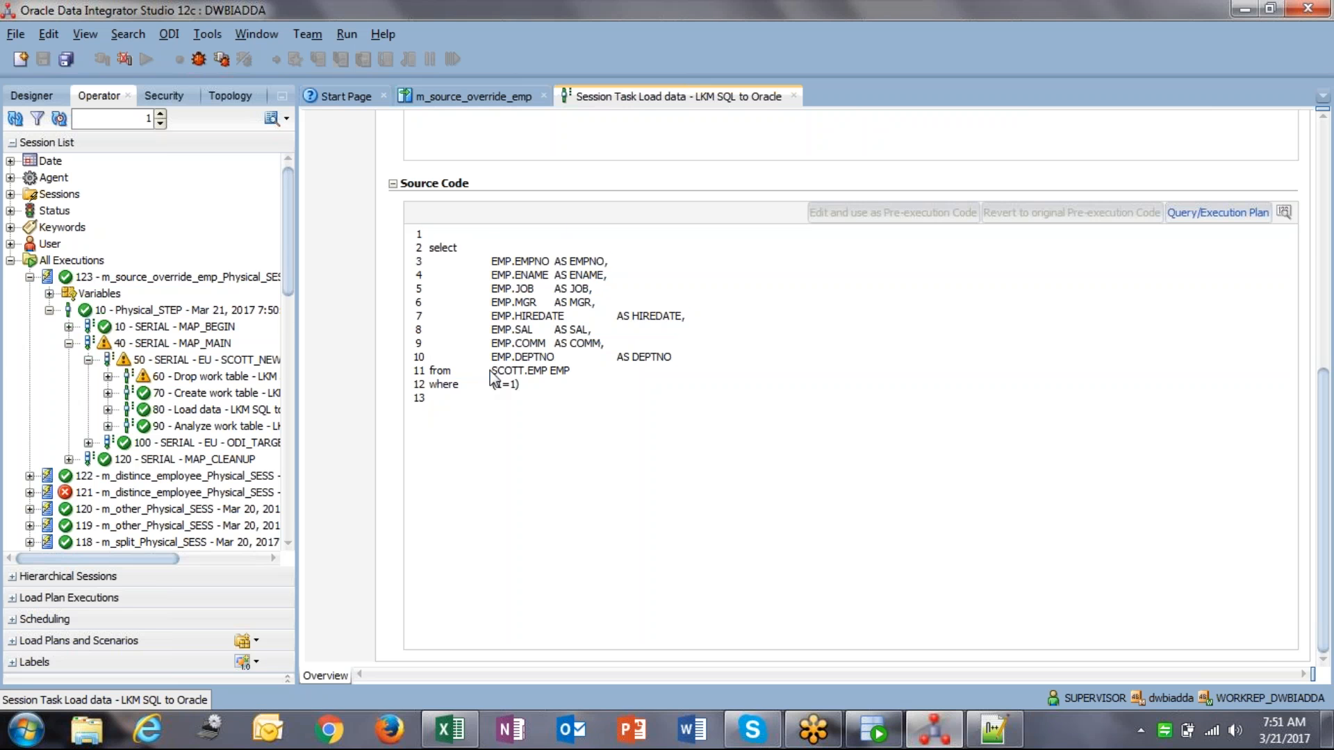
pyautogui.click(69, 326)
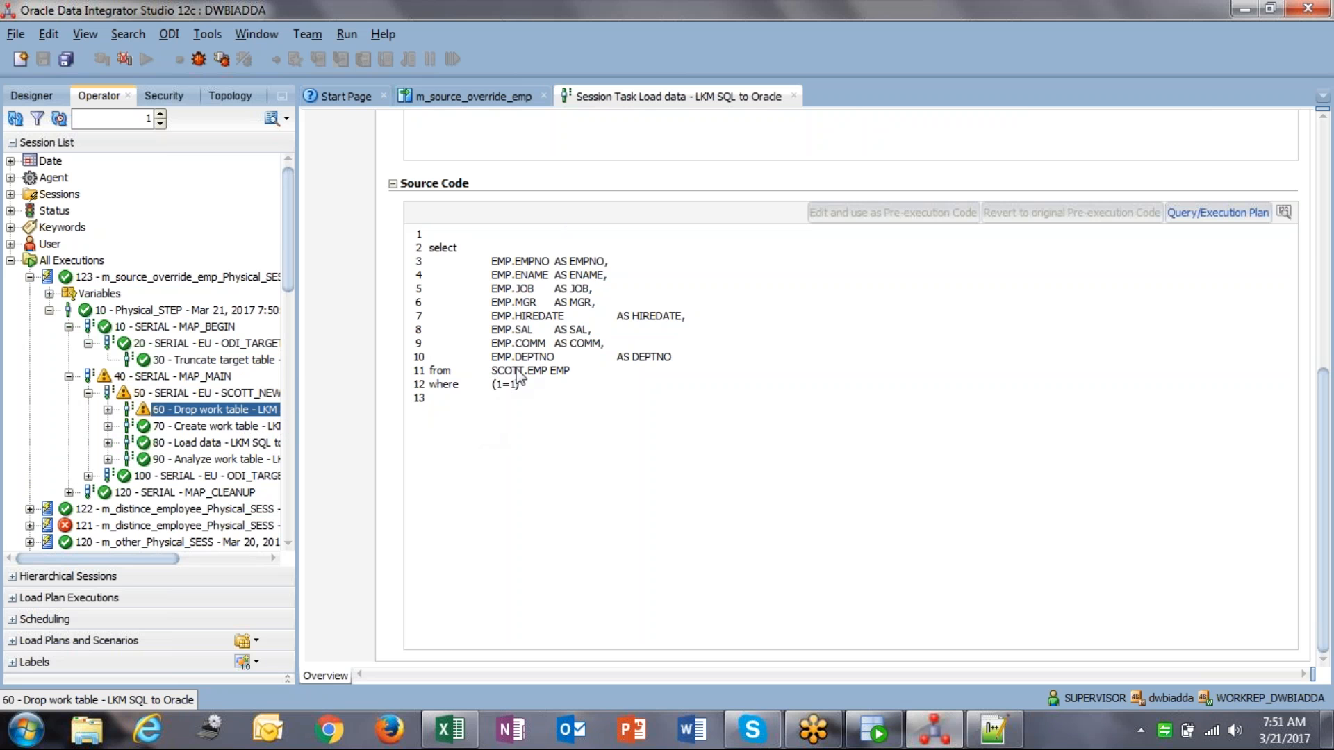
pyautogui.click(633, 363)
pyautogui.click(873, 729)
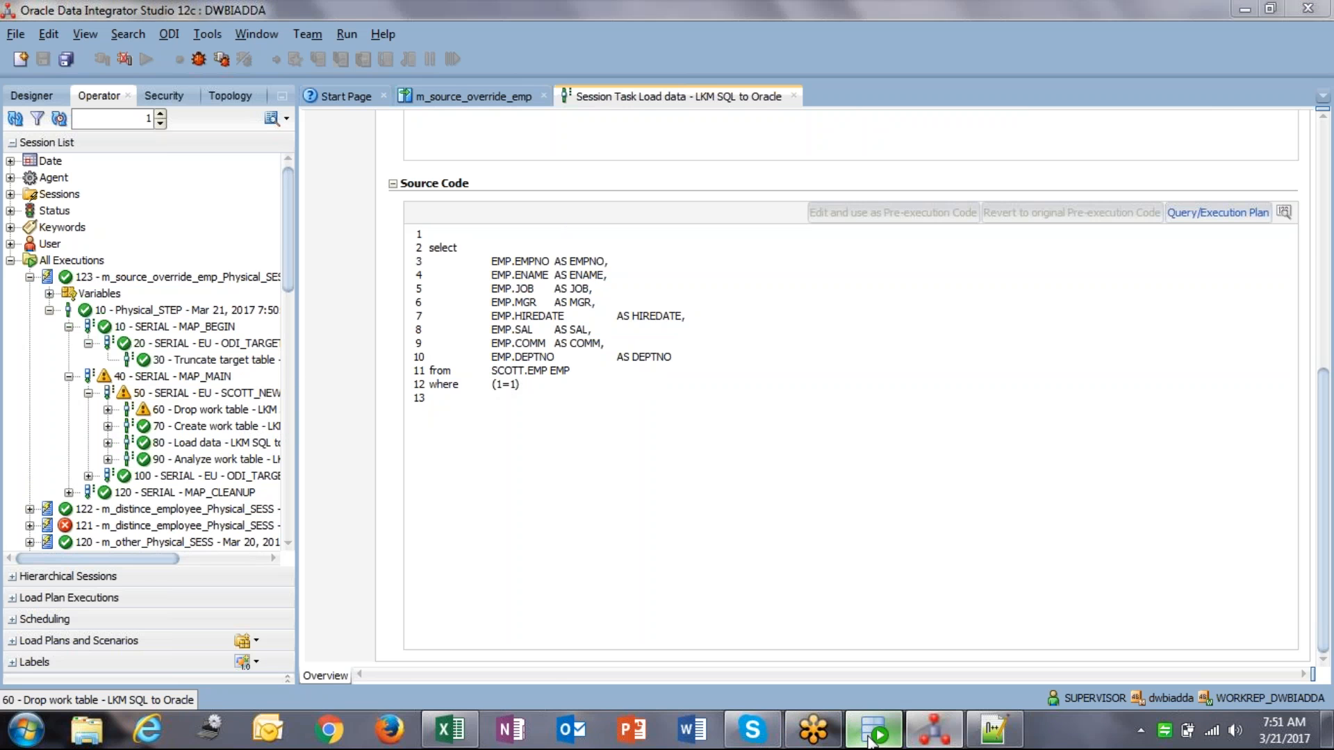
# Step: Rerun SELECT * FROM EMPLOYEE on ODI_TARGET, now 14 rows, then return to ODI Studio
pyautogui.click(490, 93)
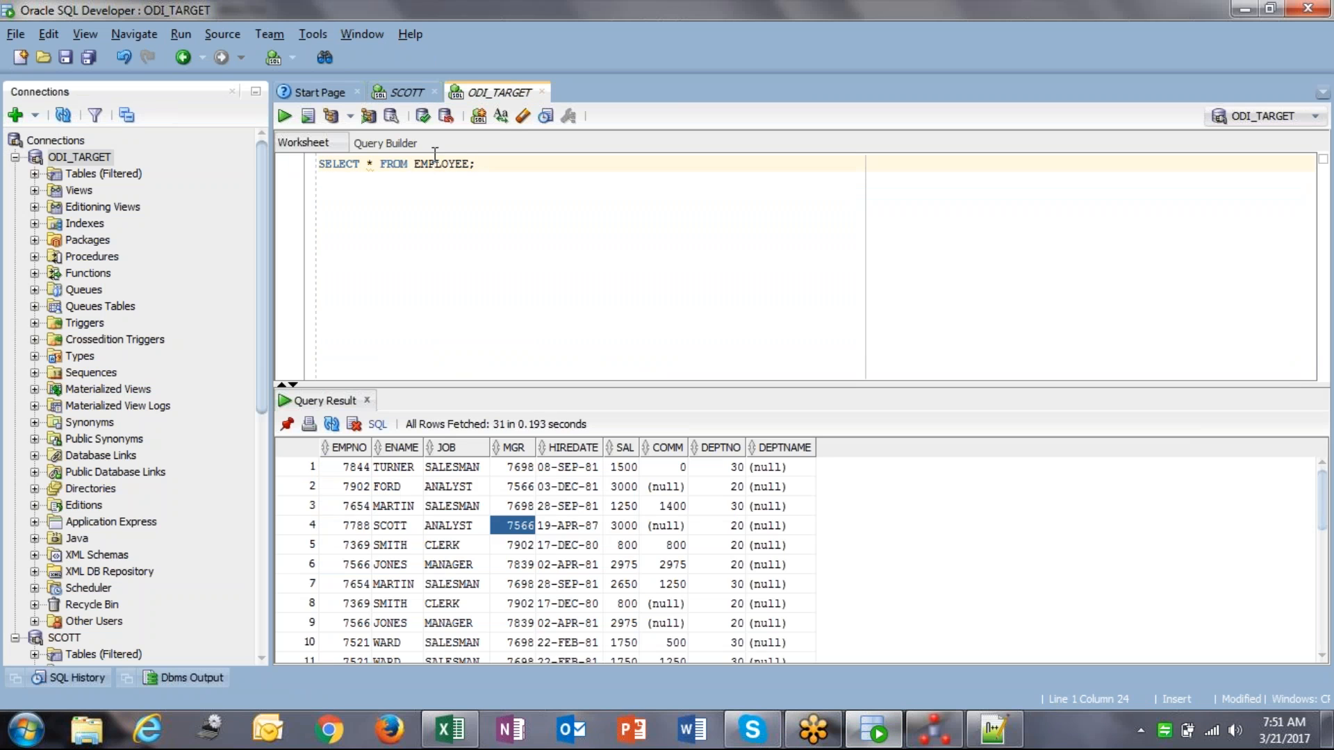
pyautogui.hotkey('ctrl', 'Return')
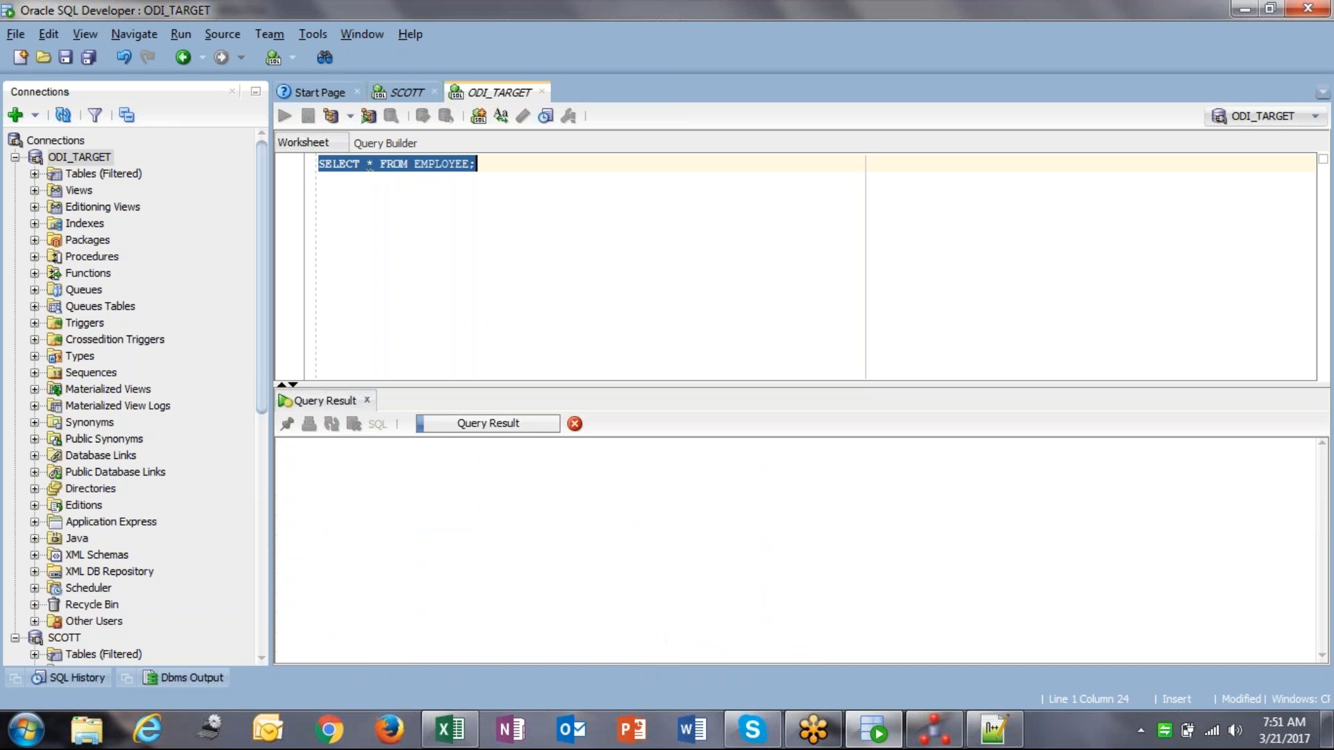
pyautogui.scroll(-2, 493, 521)
pyautogui.scroll(2, 493, 521)
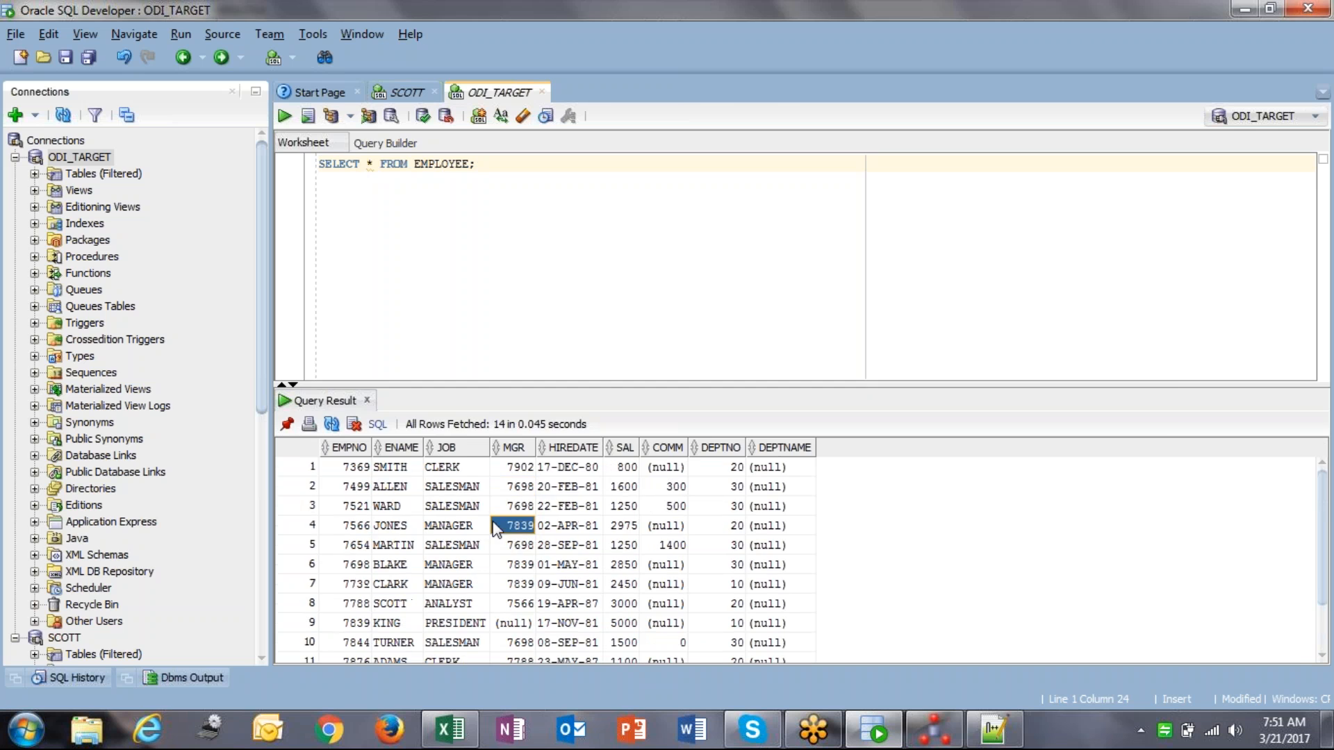
pyautogui.hotkey('alt', 'Tab')
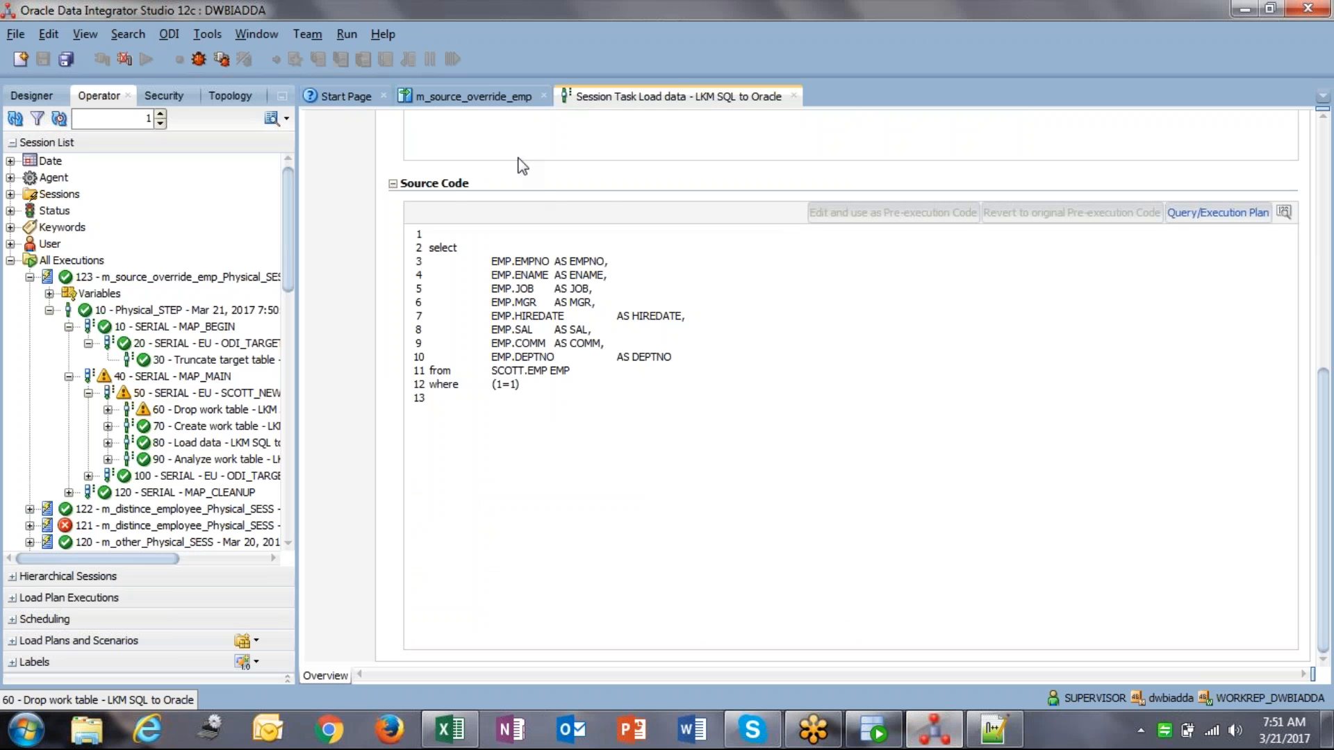
# Step: Return to m_source_override_emp's physical design and show the EMP source's extract options
pyautogui.click(473, 97)
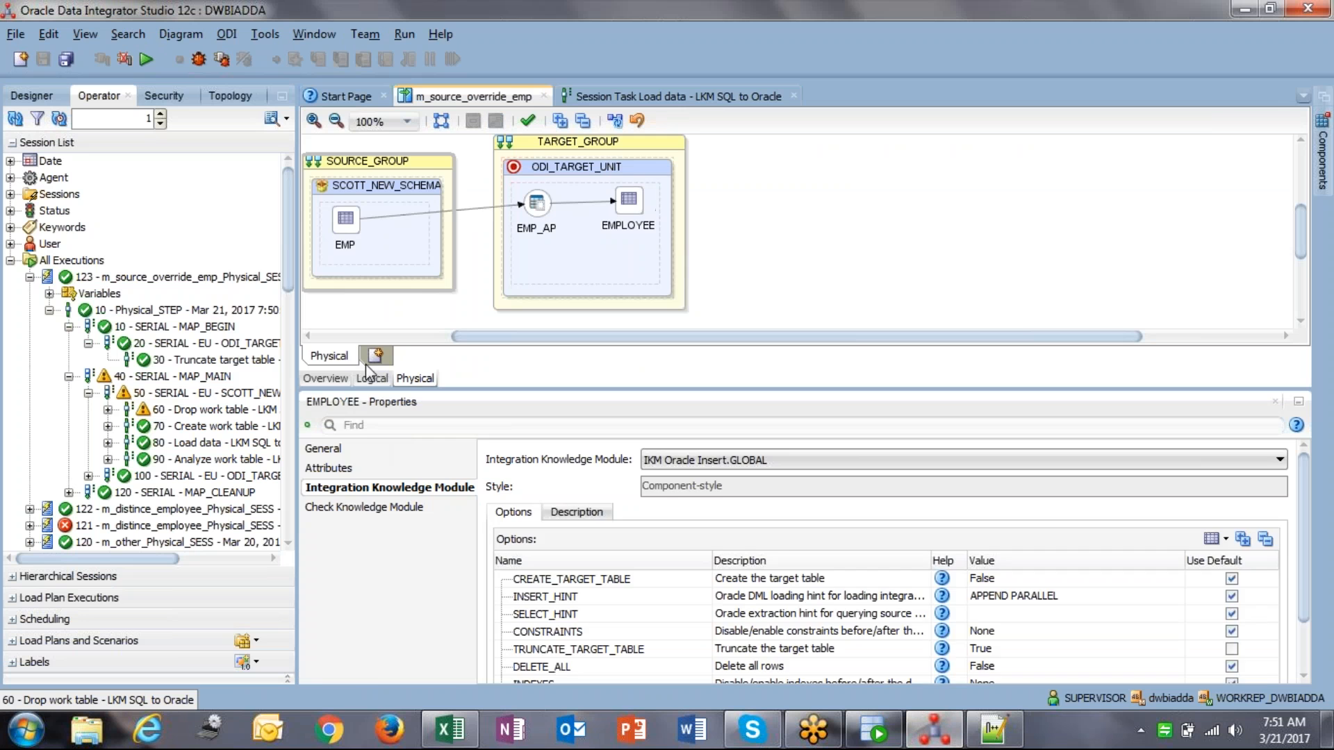
pyautogui.click(373, 381)
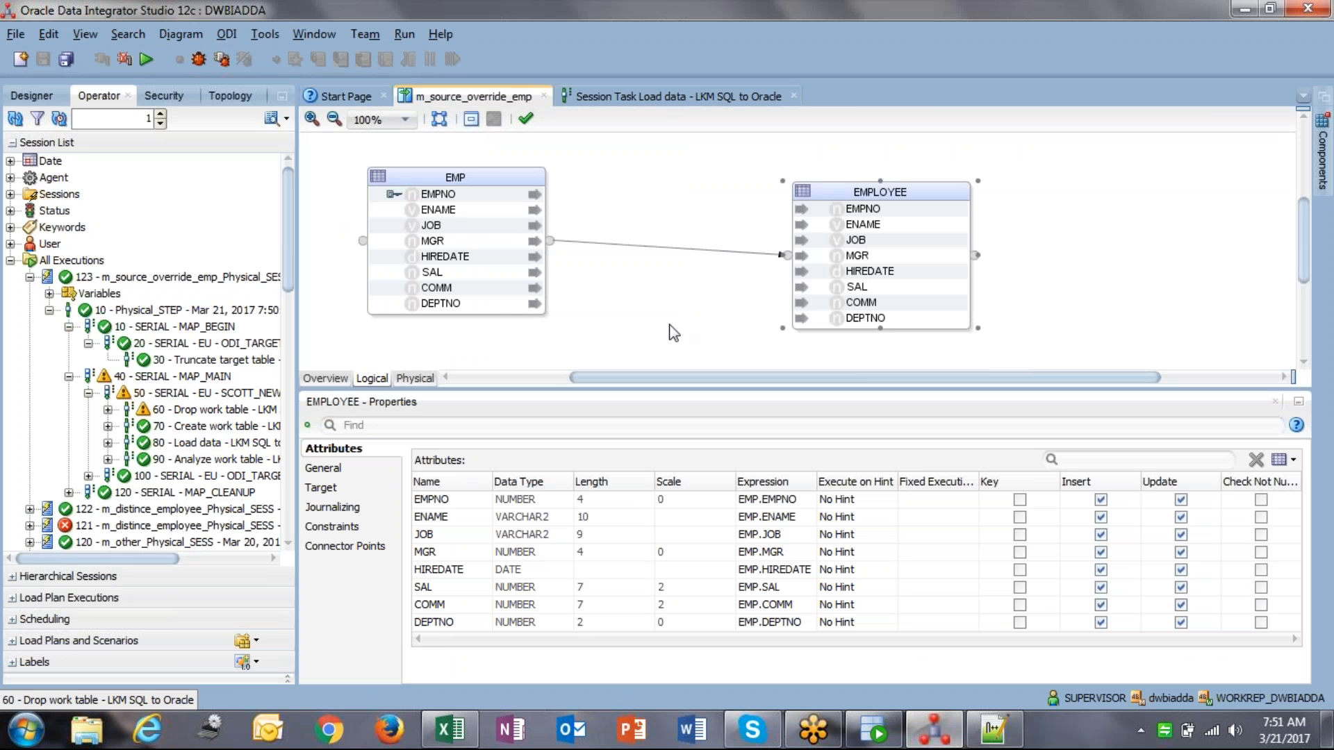
pyautogui.click(415, 379)
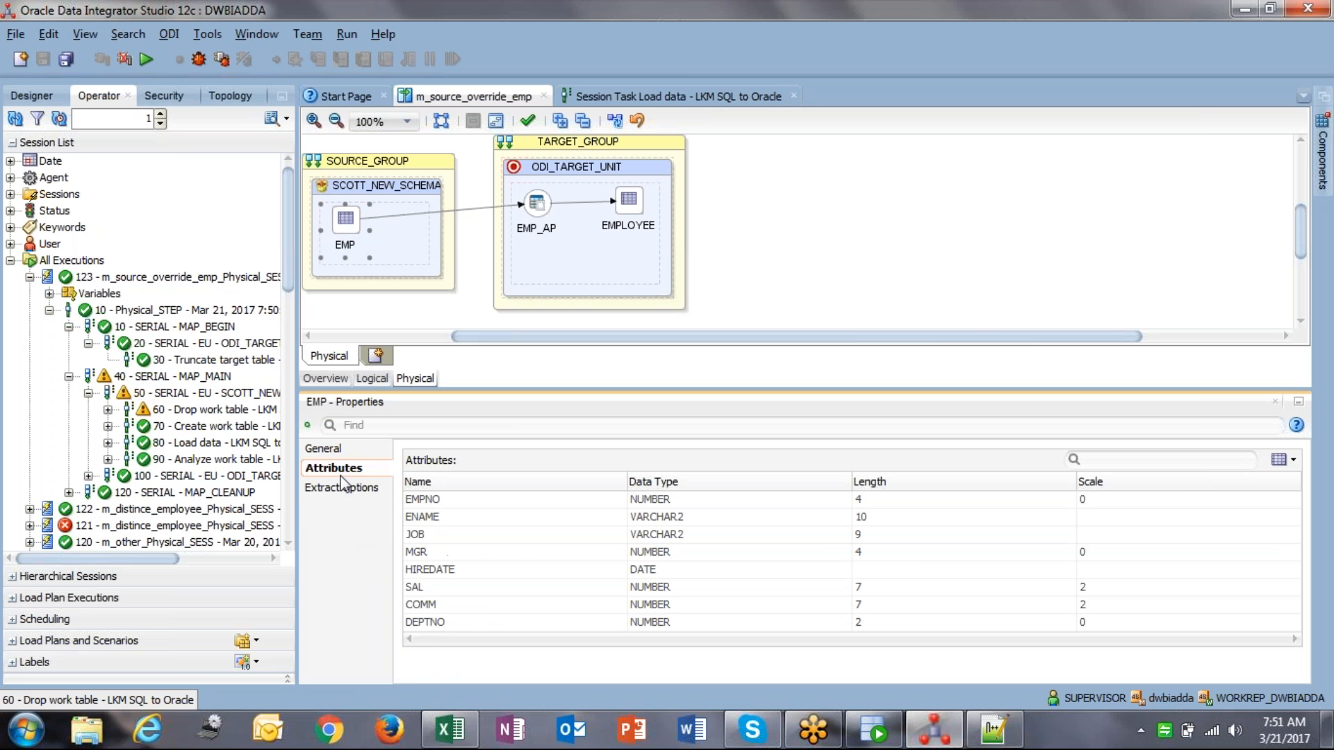
pyautogui.click(346, 489)
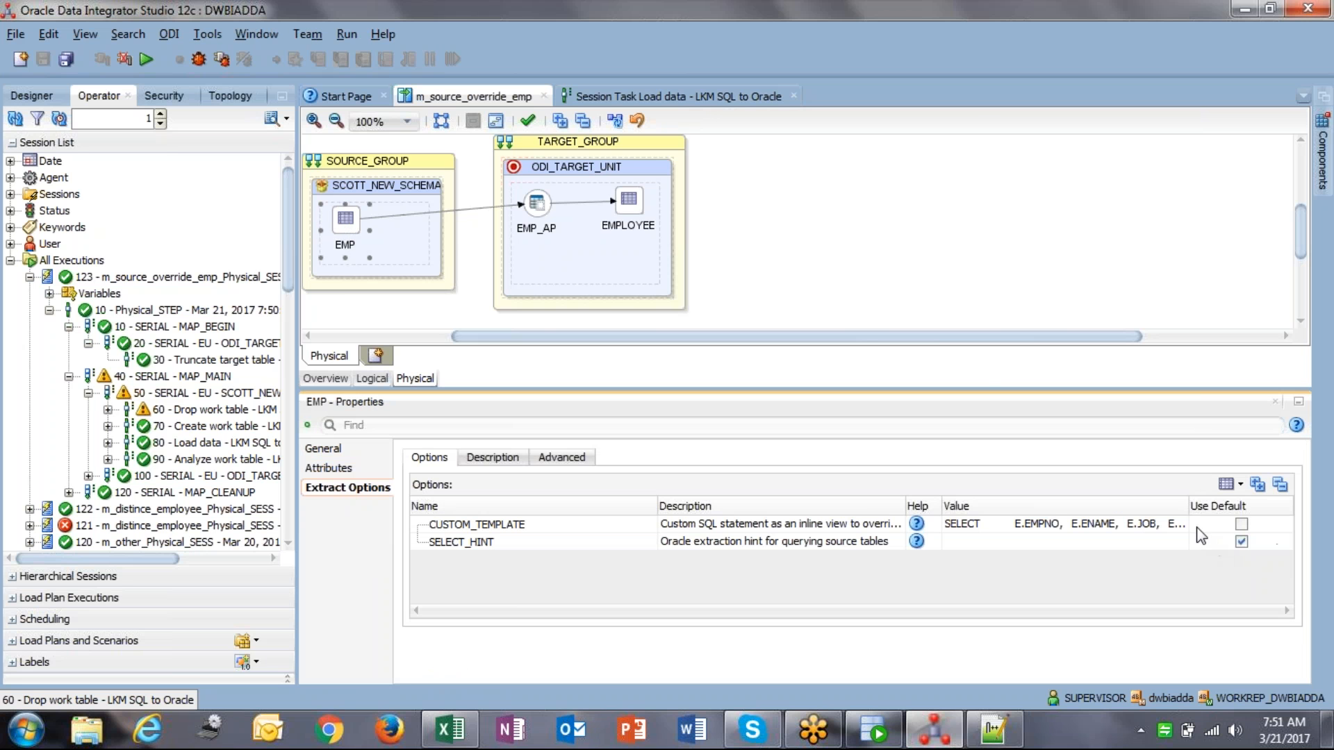
# Step: Review EMP's CUSTOM_TEMPLATE query (FROM EMP E where SAL > 2000) and confirm it
pyautogui.click(1173, 528)
pyautogui.click(565, 286)
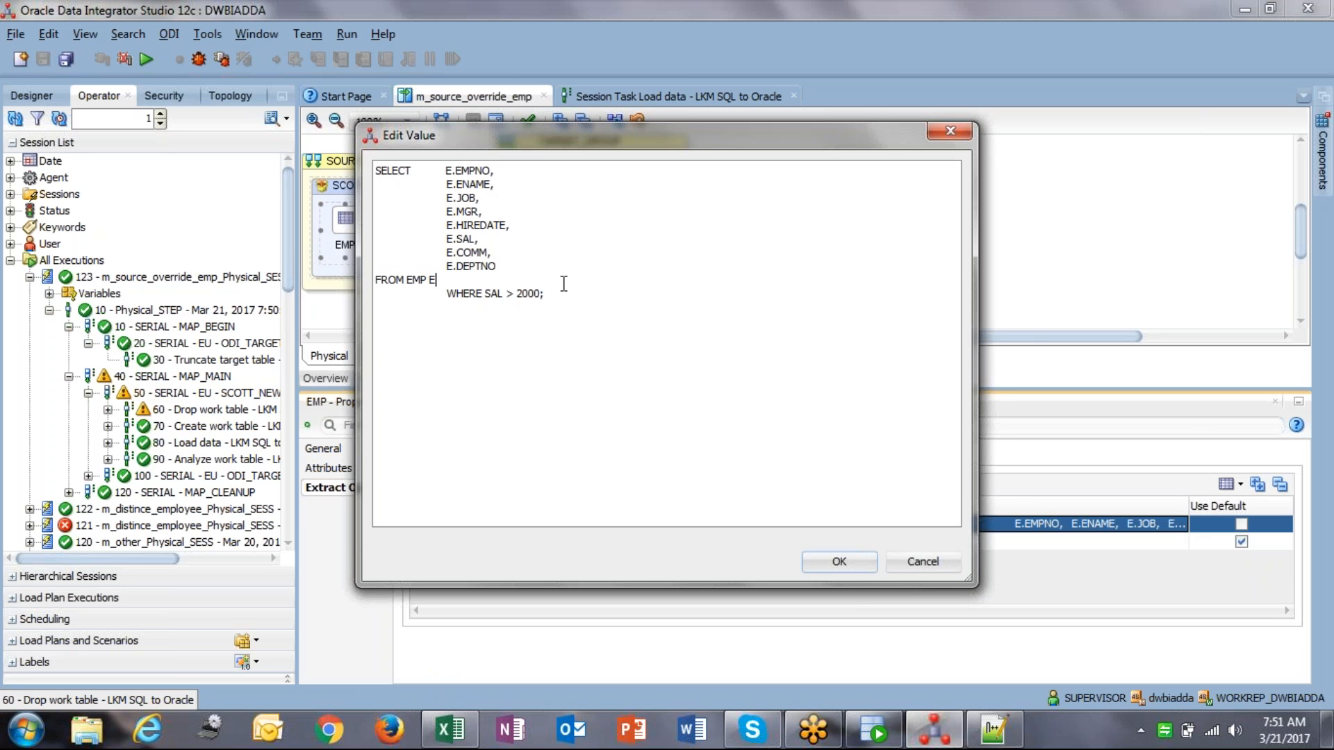
pyautogui.hotkey('ctrl', 'a')
pyautogui.click(423, 201)
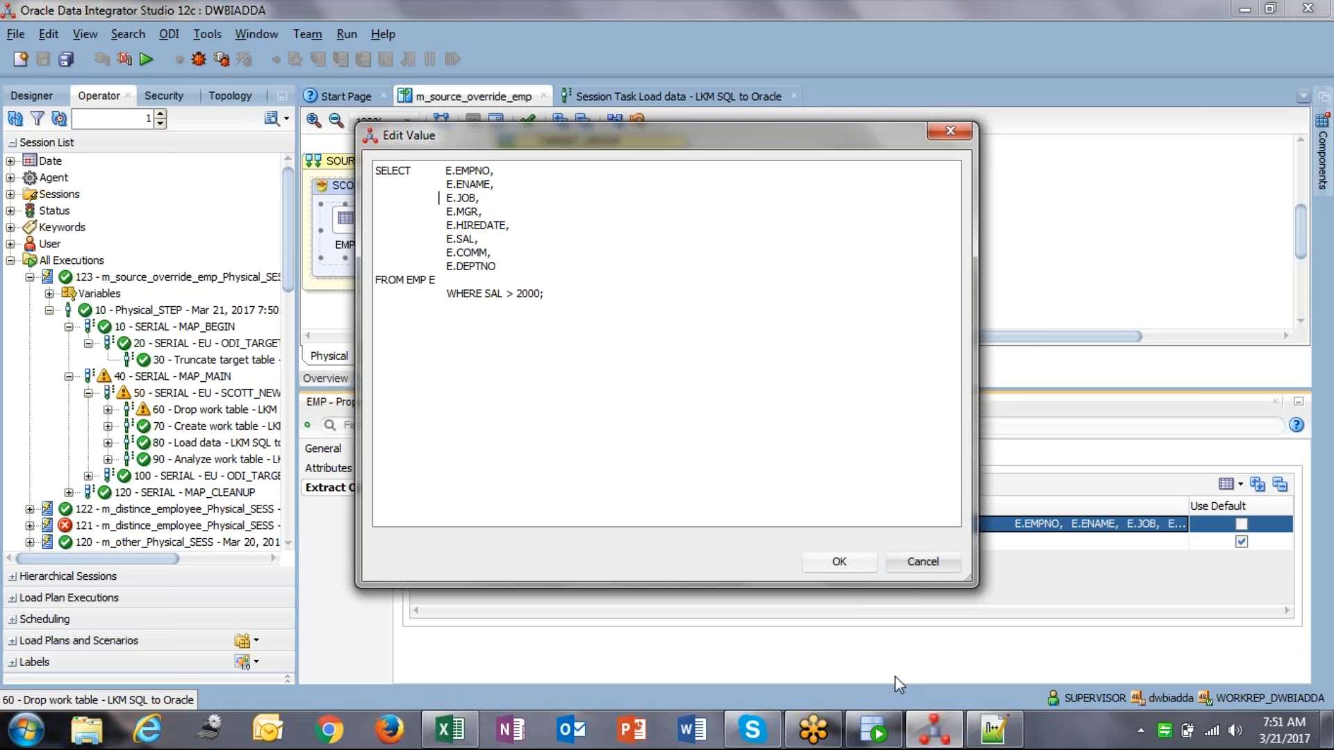
pyautogui.click(833, 561)
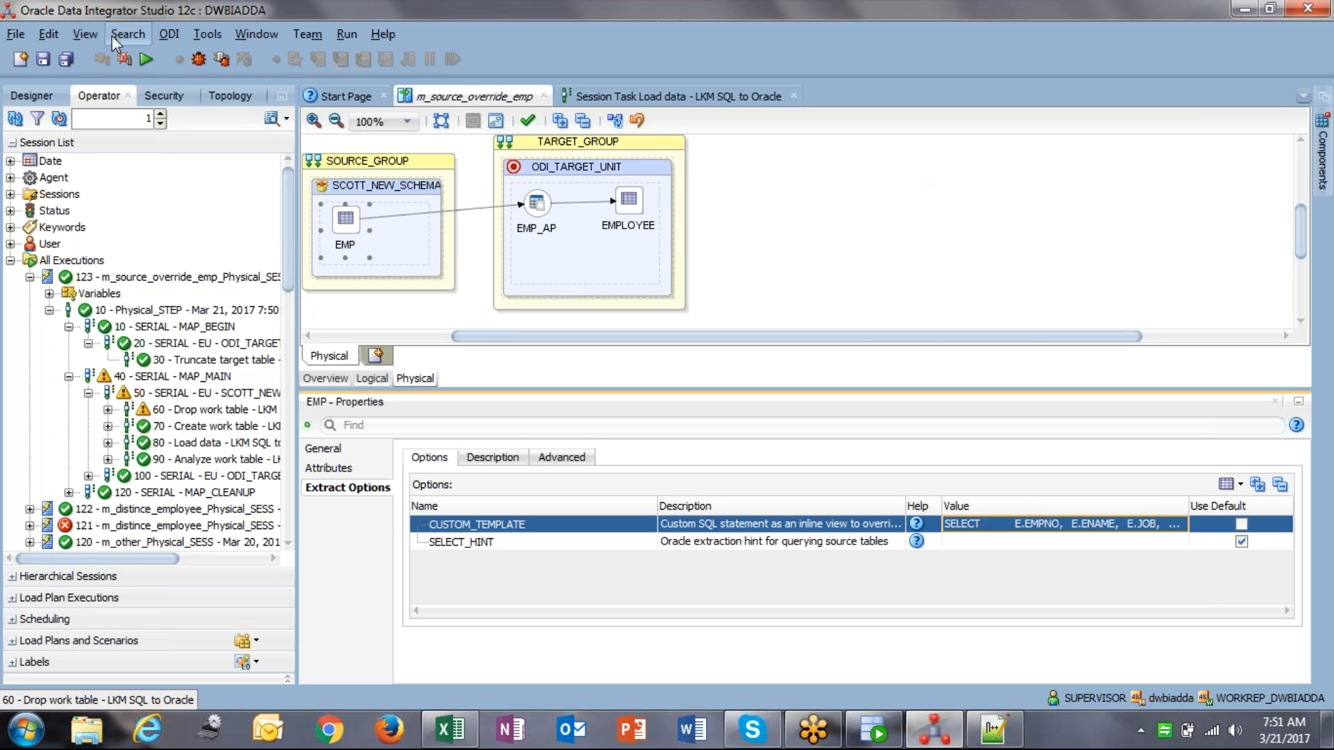
# Step: Save and run the mapping, dismissing the session started message
pyautogui.click(42, 60)
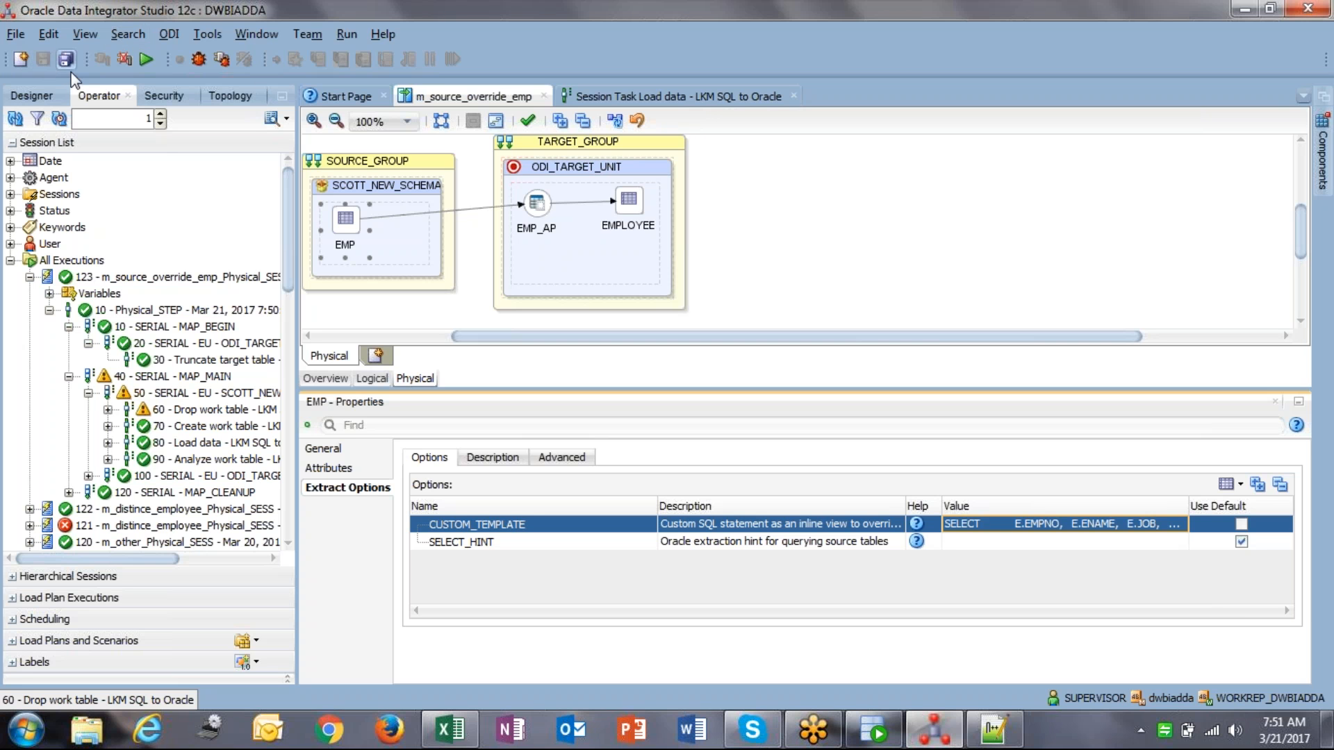
pyautogui.click(144, 60)
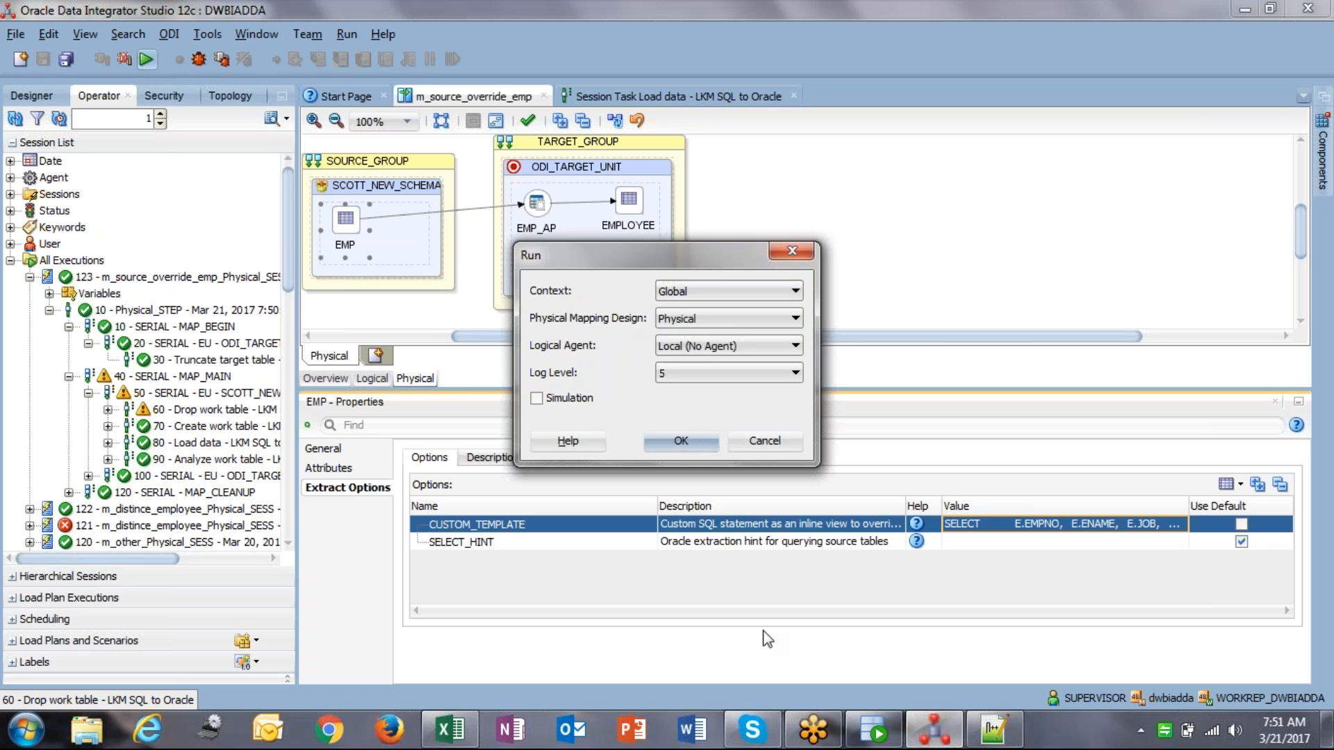
pyautogui.press('Return')
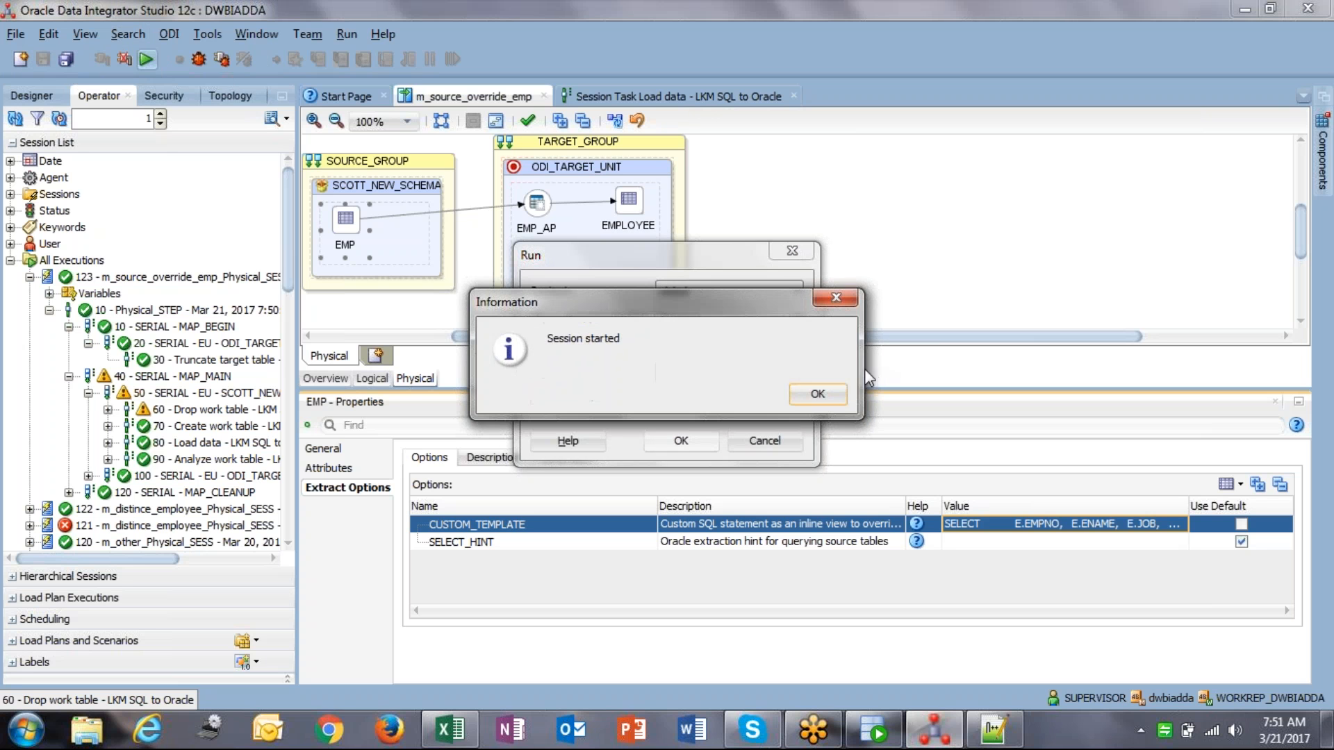
pyautogui.press('Return')
# Step: Expand session 124 down to SCOTT_NEW and open its Load data task
pyautogui.click(16, 119)
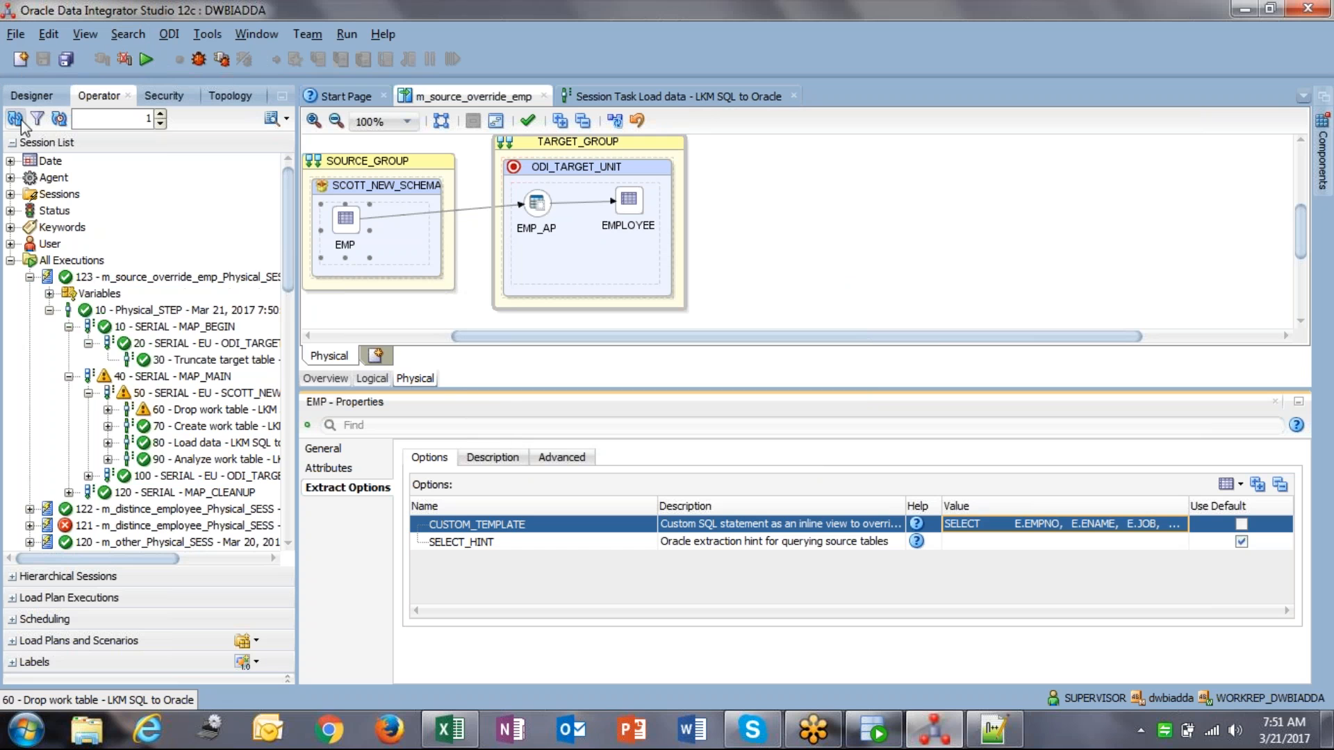
pyautogui.click(30, 276)
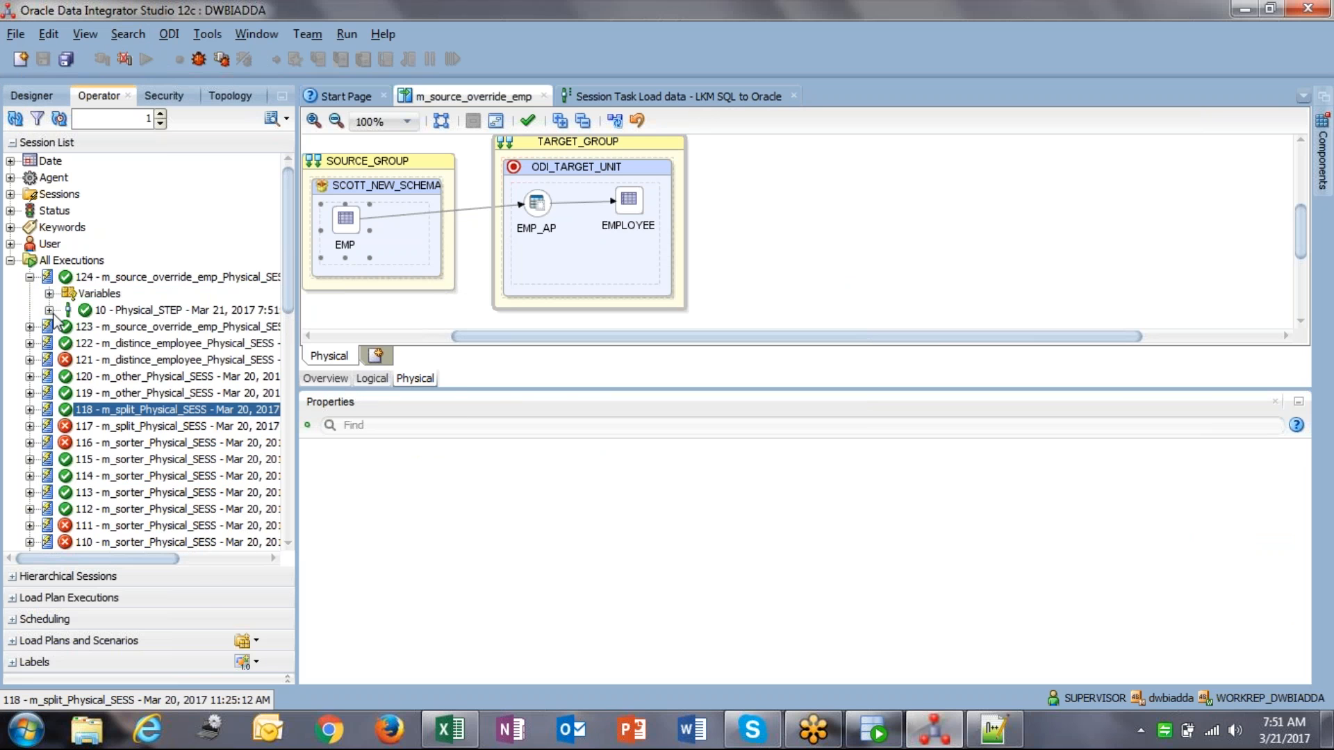
pyautogui.click(49, 310)
pyautogui.click(68, 343)
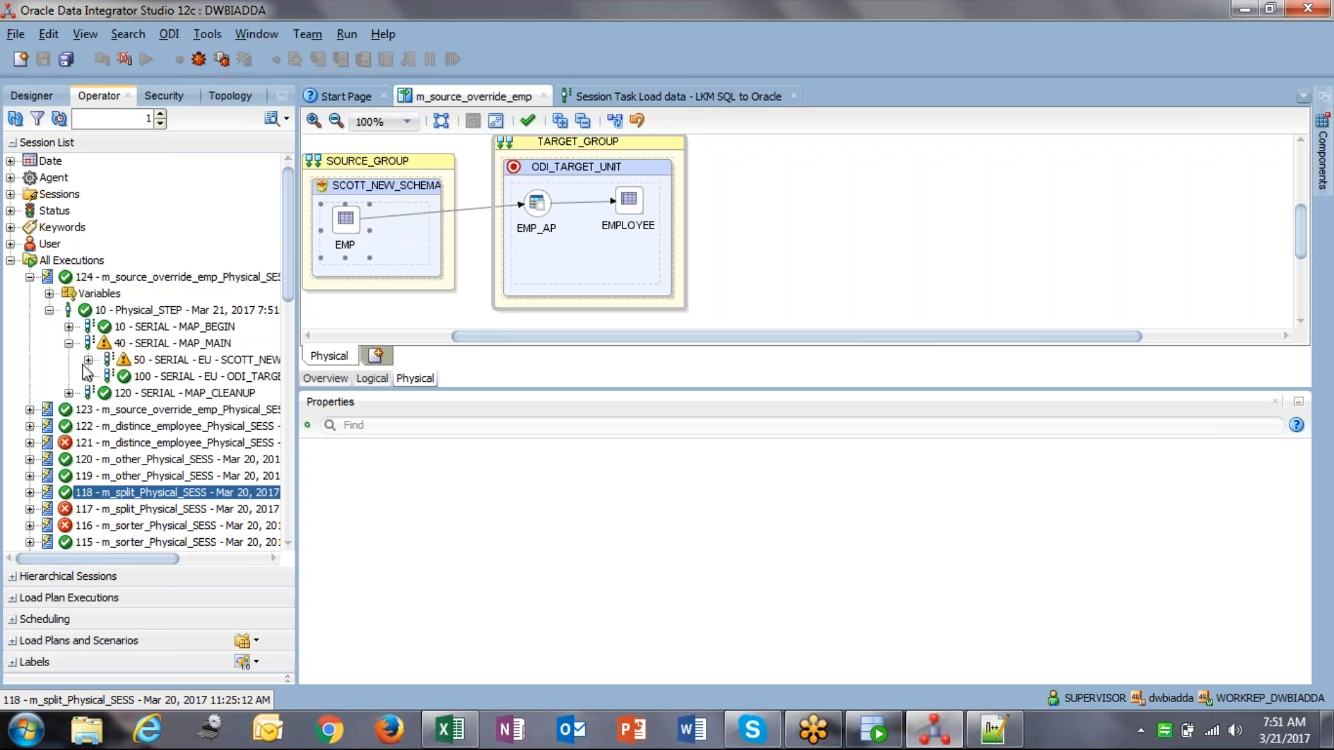
pyautogui.click(88, 360)
pyautogui.doubleClick(182, 409)
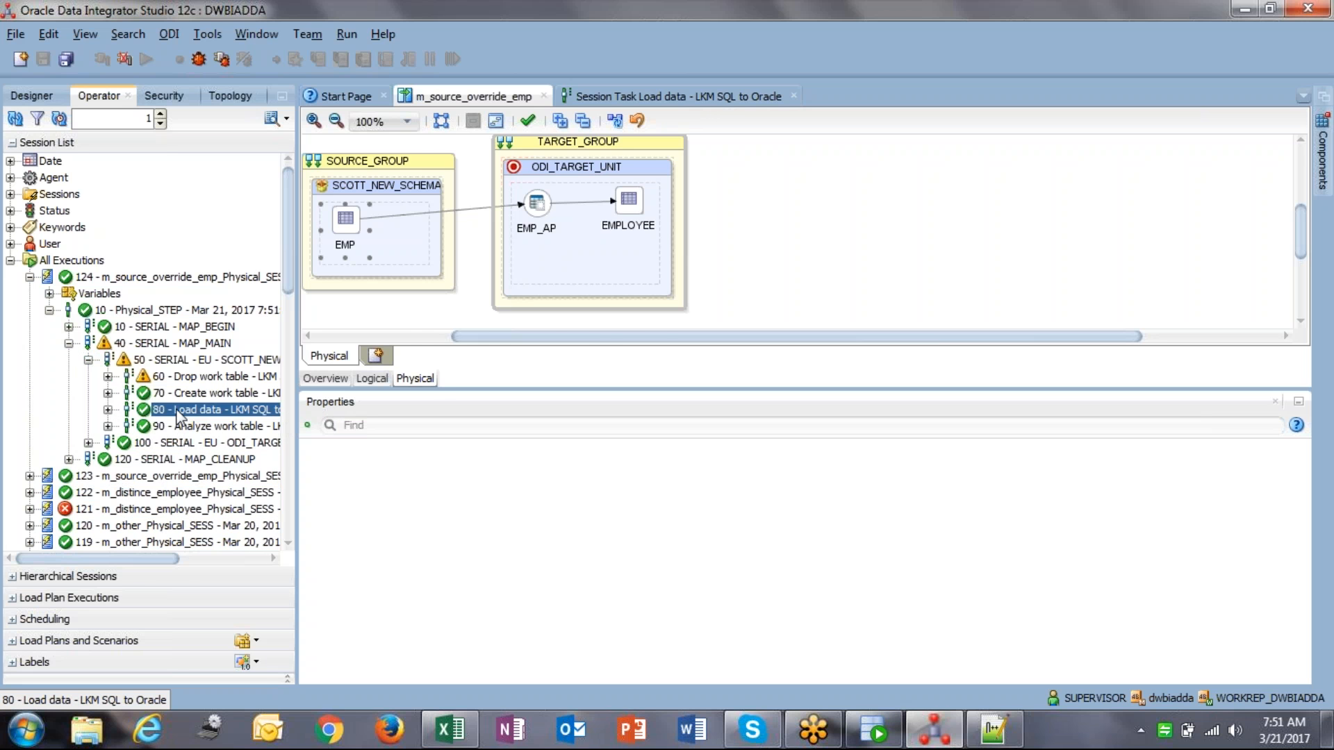
# Step: Inspect the task's executed source code: SELECT from SCOTT.EMP WHERE (1=1)
pyautogui.click(324, 144)
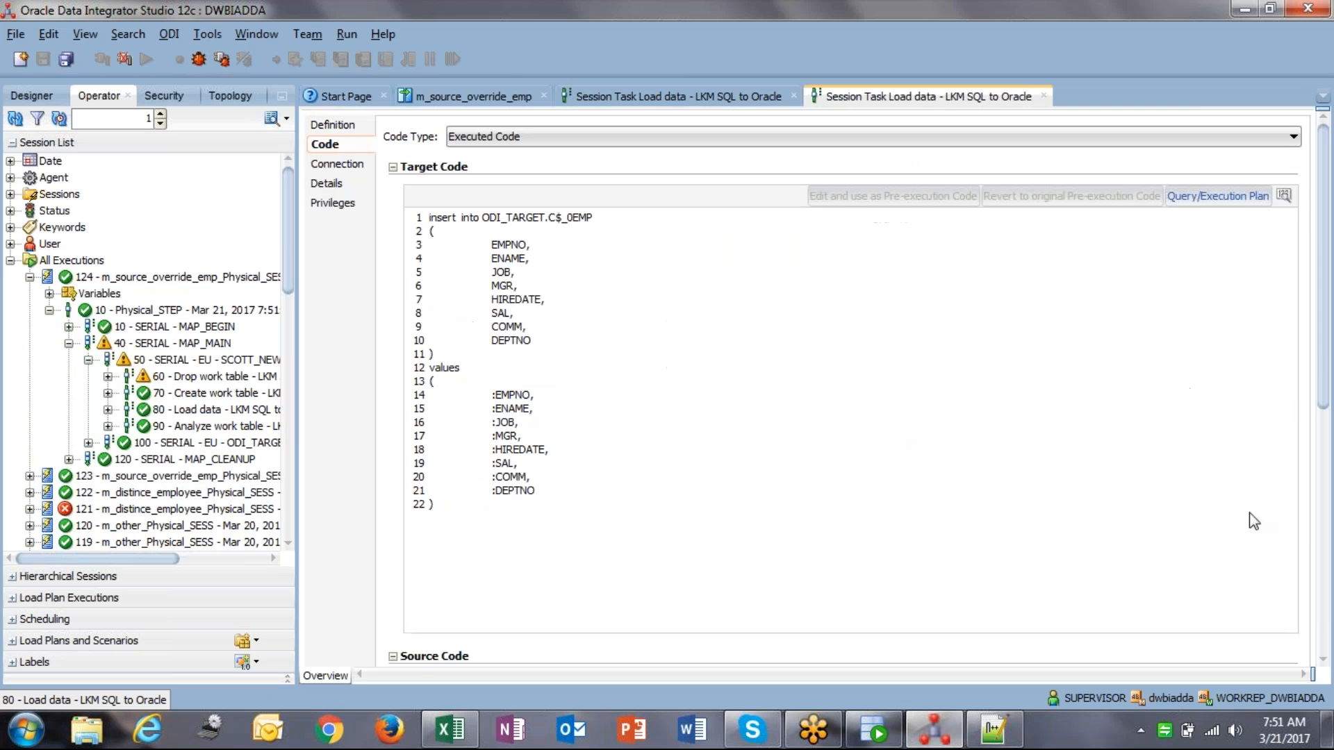
pyautogui.click(1322, 605)
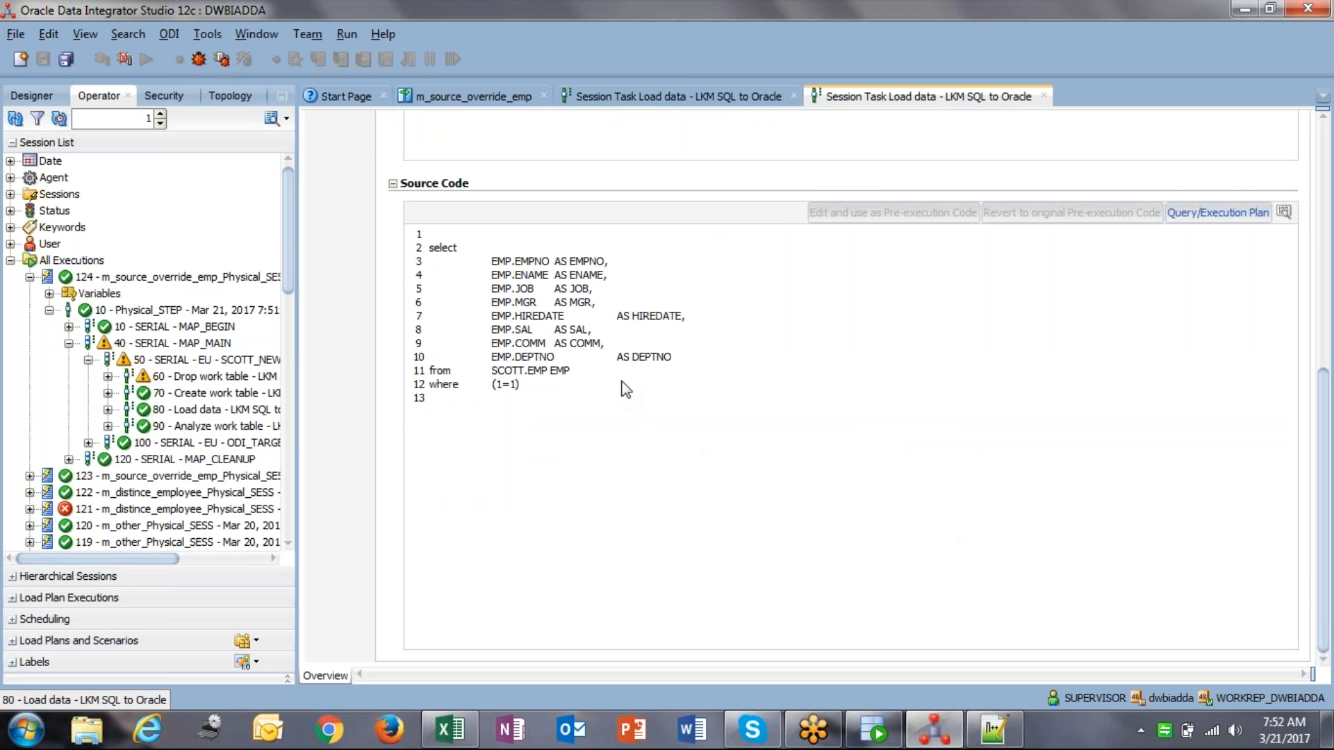
pyautogui.moveTo(608, 375); pyautogui.dragTo(515, 421)
pyautogui.click(464, 263)
pyautogui.click(515, 421)
# Step: Re-run the EMPLOYEE query in SQL Developer, then return to ODI Studio
pyautogui.click(881, 735)
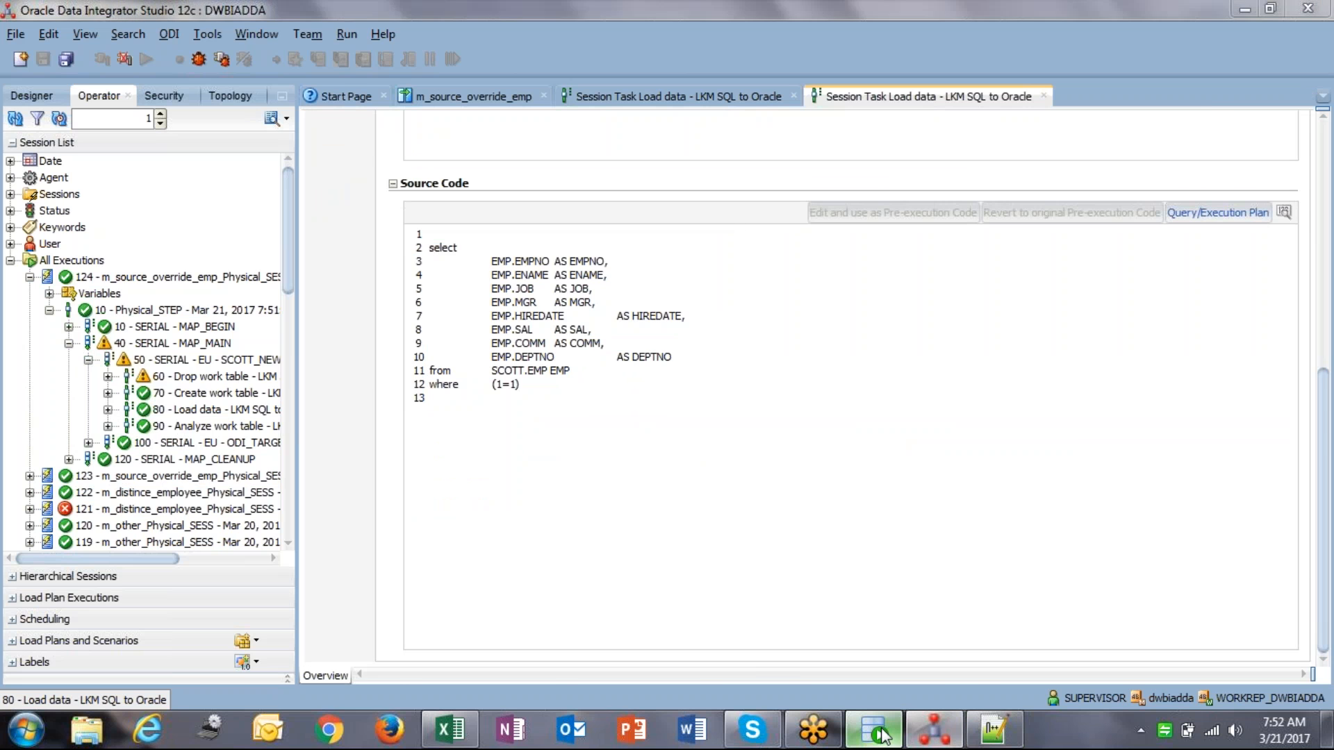
pyautogui.hotkey('ctrl', 'Return')
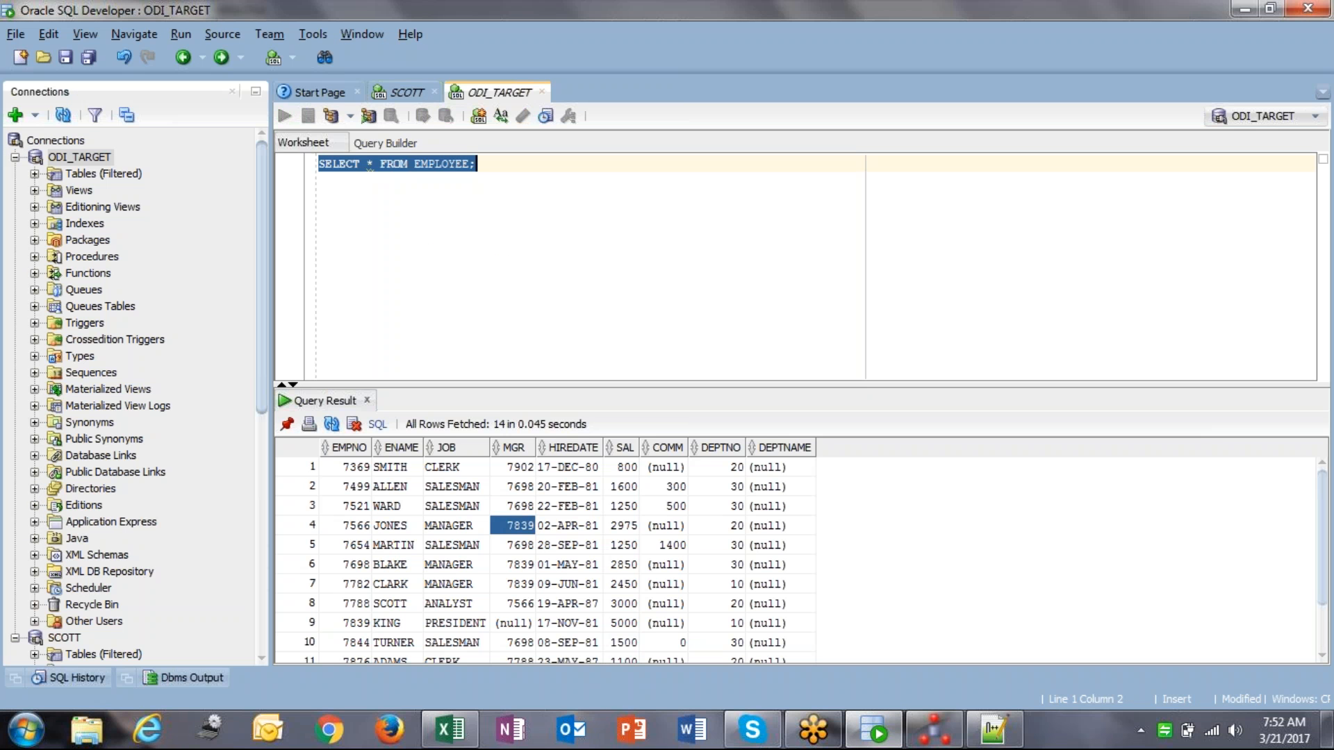
pyautogui.click(589, 526)
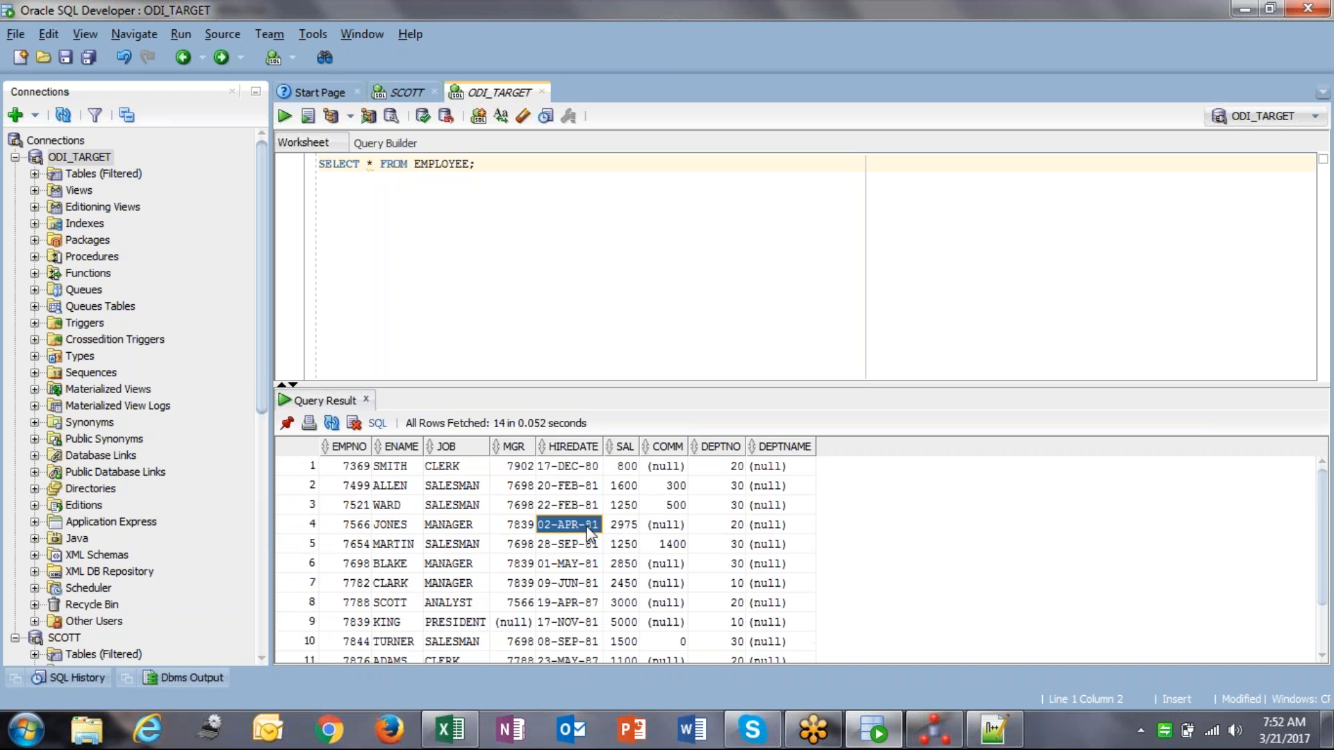
pyautogui.click(943, 741)
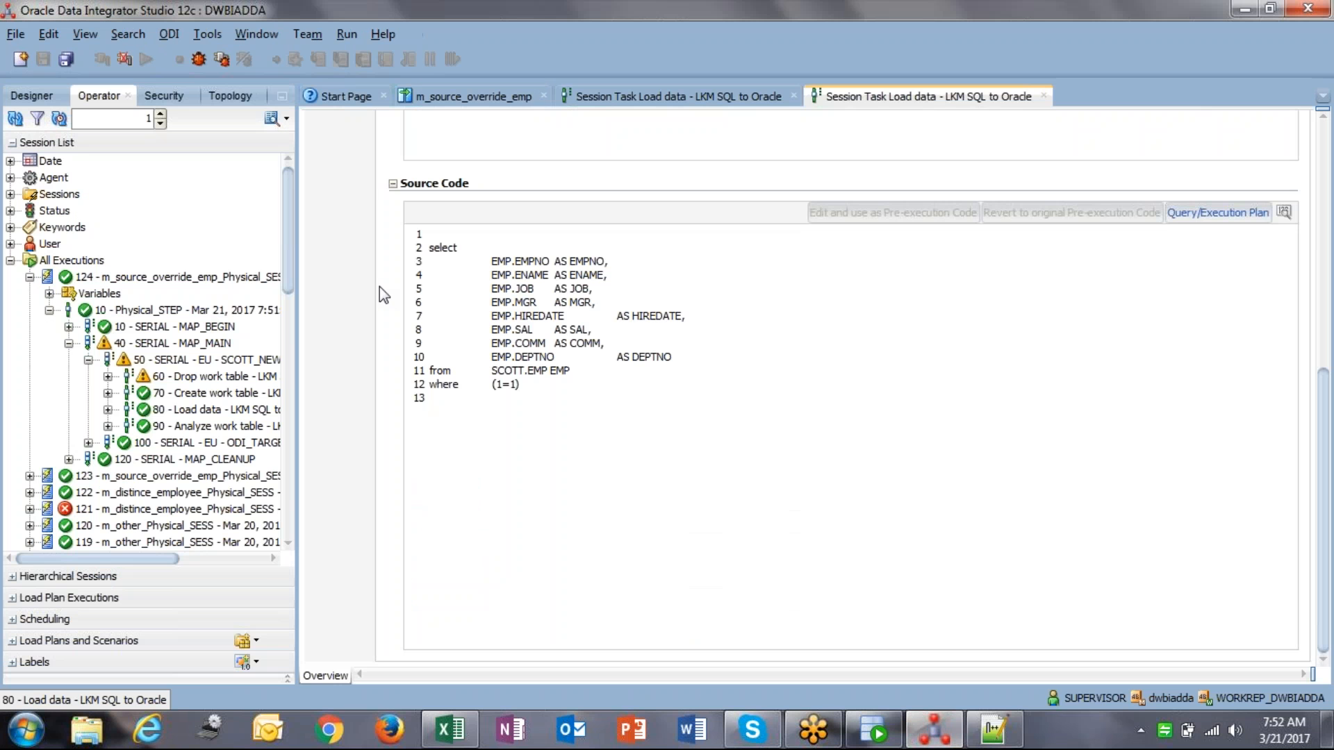
# Step: Bring m_source_override_emp forward, glance at its logical flow, then return to the physical design
pyautogui.click(419, 92)
pyautogui.click(372, 378)
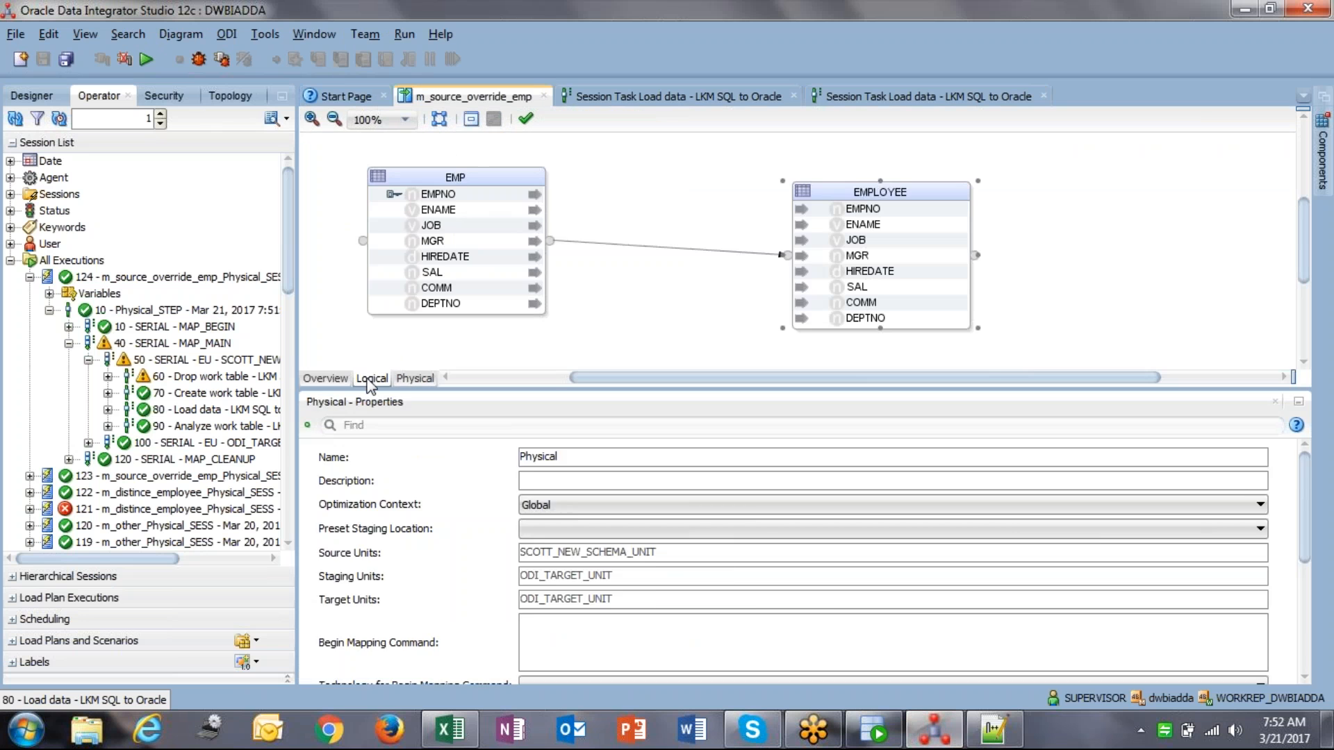
pyautogui.click(415, 378)
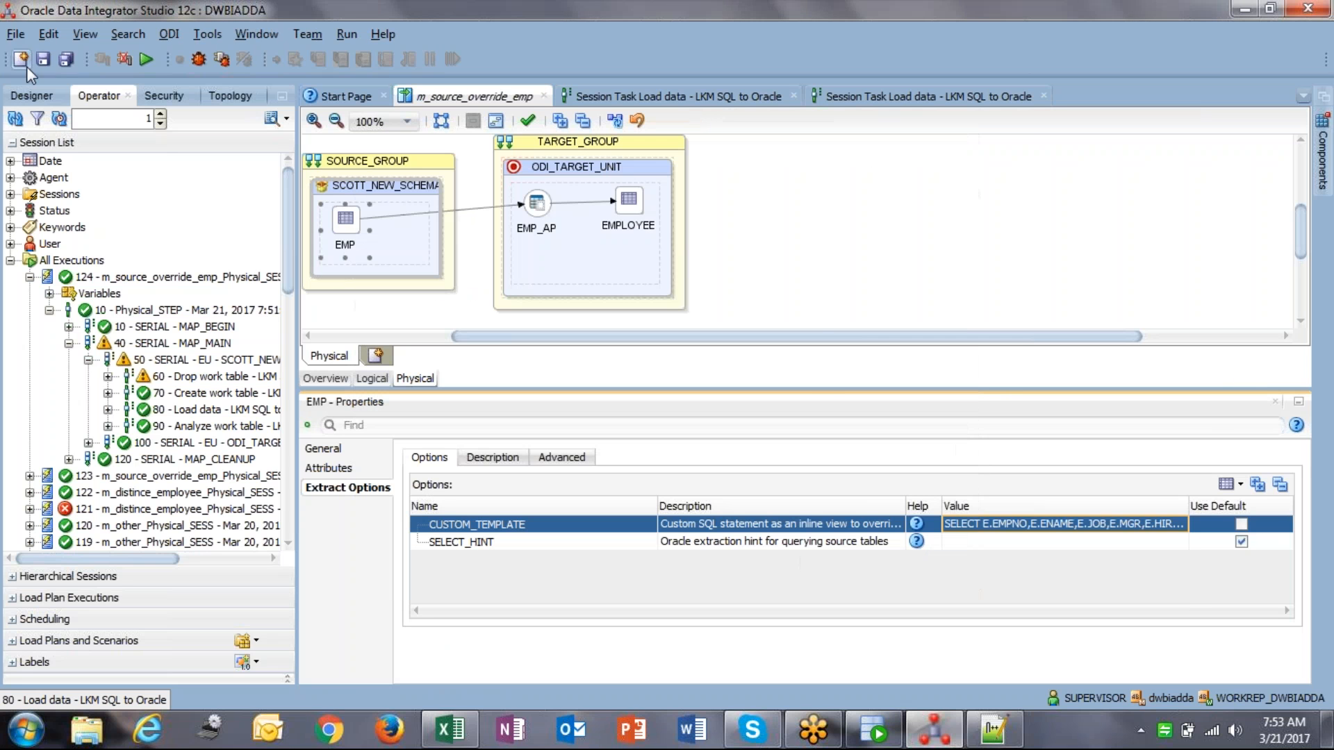
# Step: Save and run m_source_override_emp, then refresh the session list to show session 125
pyautogui.click(49, 55)
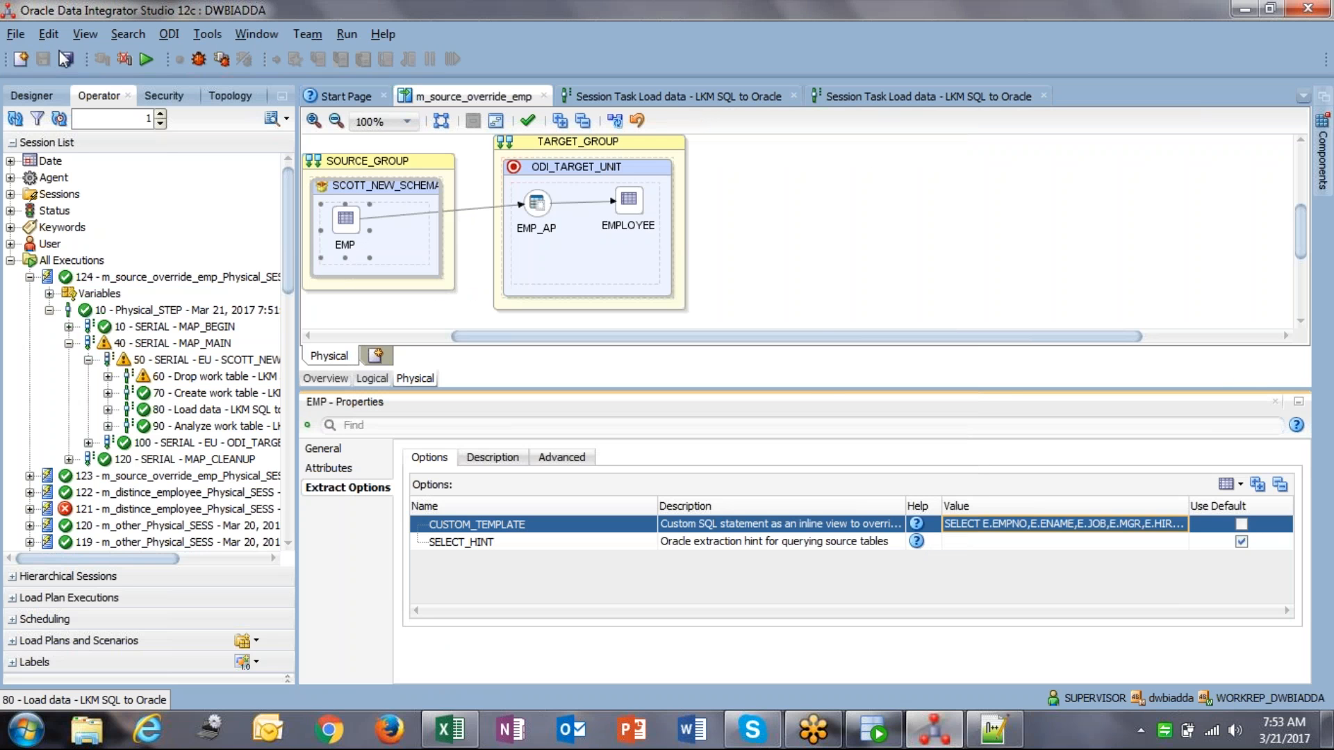
pyautogui.click(145, 61)
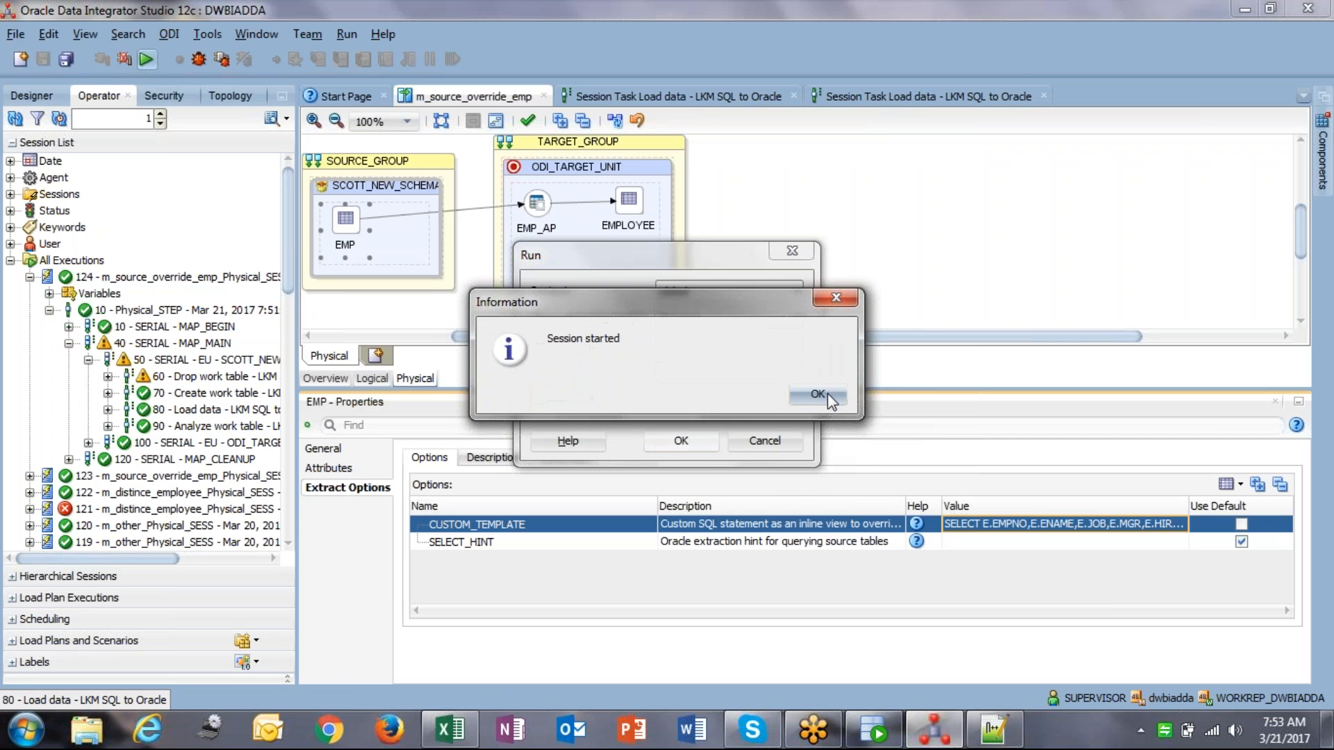
pyautogui.click(828, 394)
pyautogui.click(15, 118)
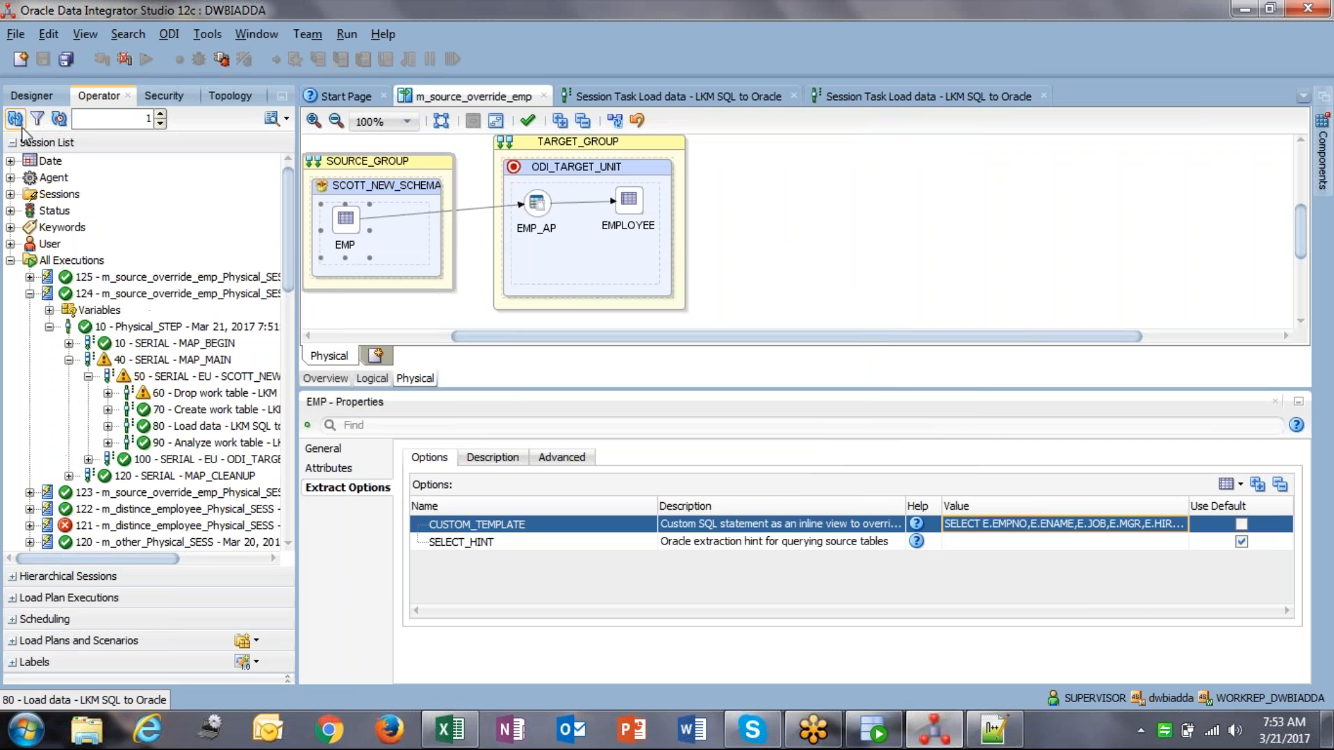
# Step: Expand session 125 down to its execution units and open the Load data task
pyautogui.click(30, 277)
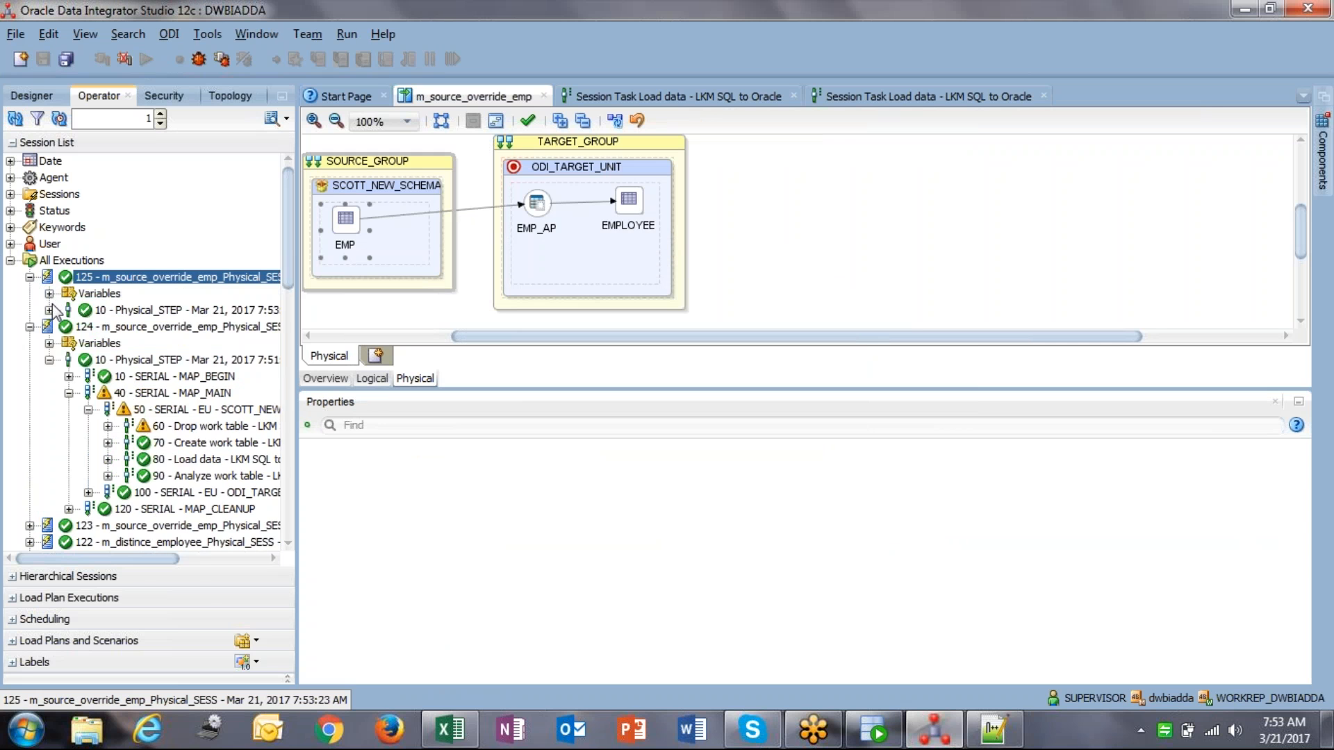
pyautogui.click(50, 310)
pyautogui.click(69, 343)
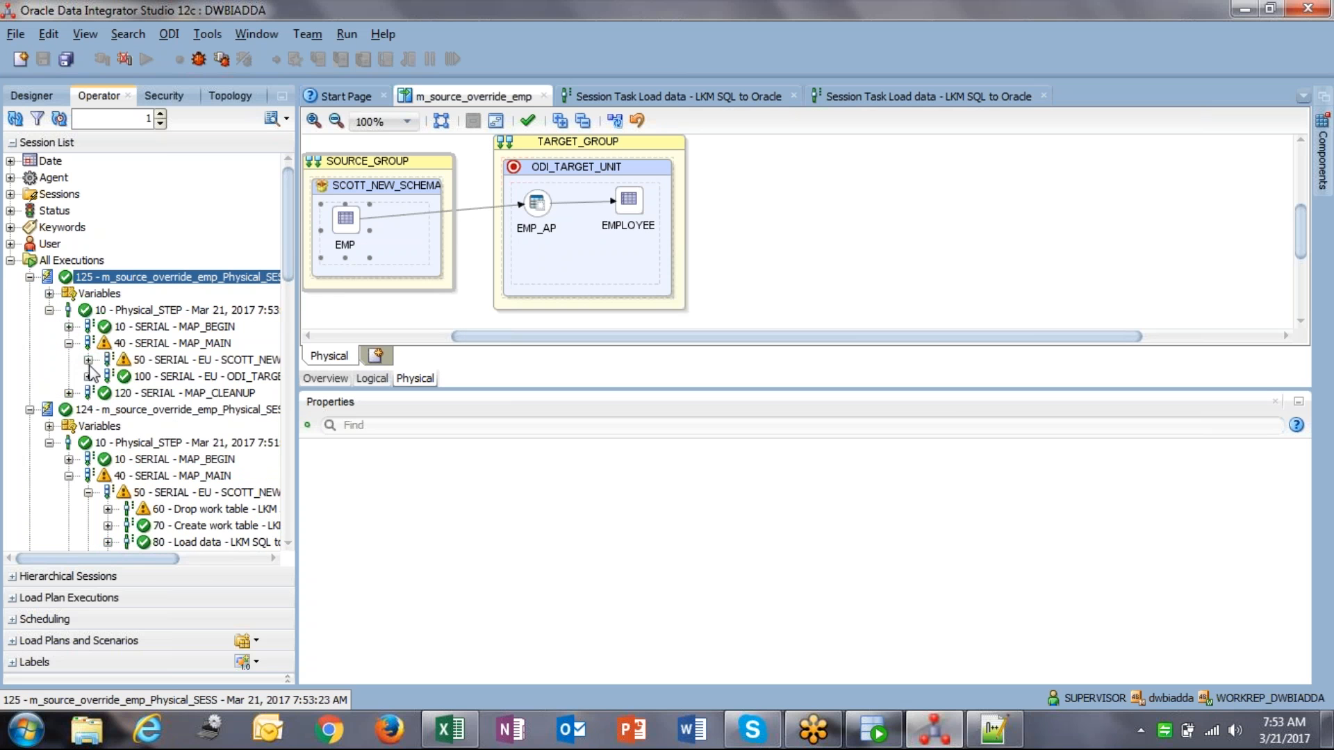
pyautogui.click(89, 375)
pyautogui.click(88, 359)
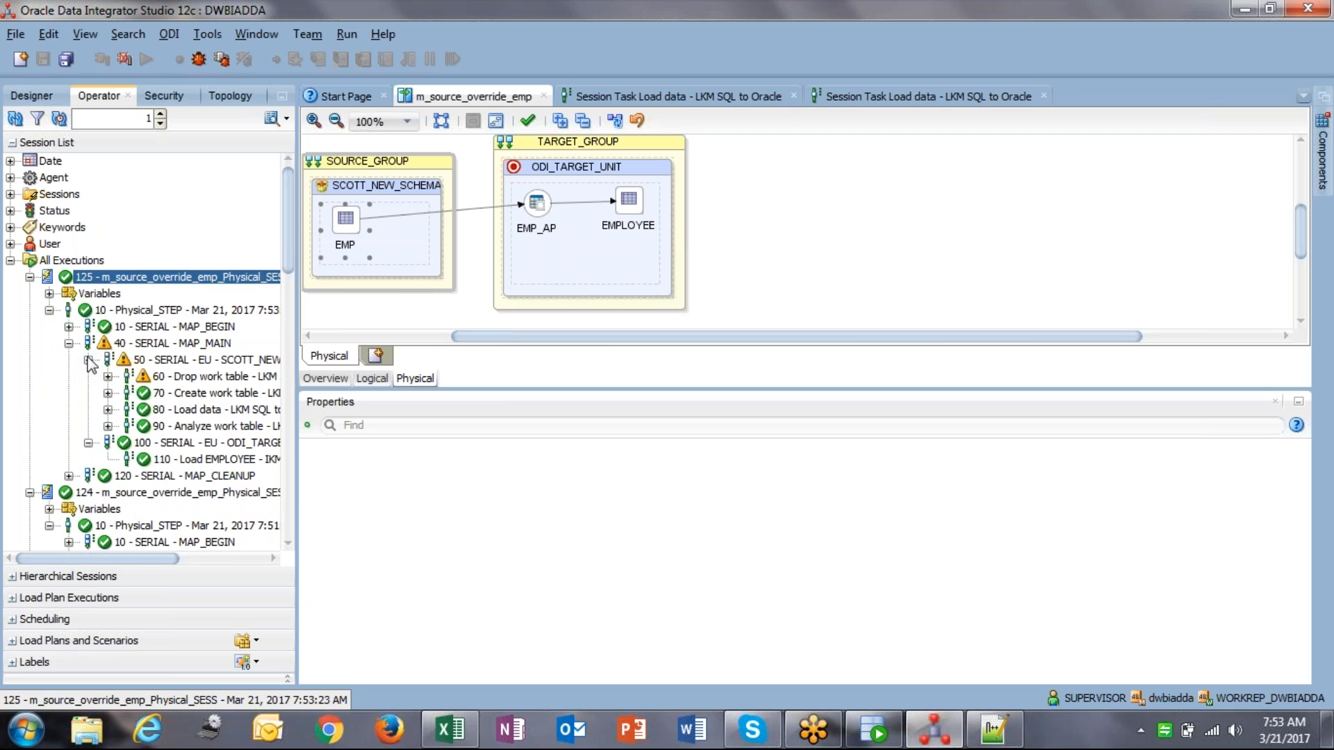
pyautogui.doubleClick(175, 409)
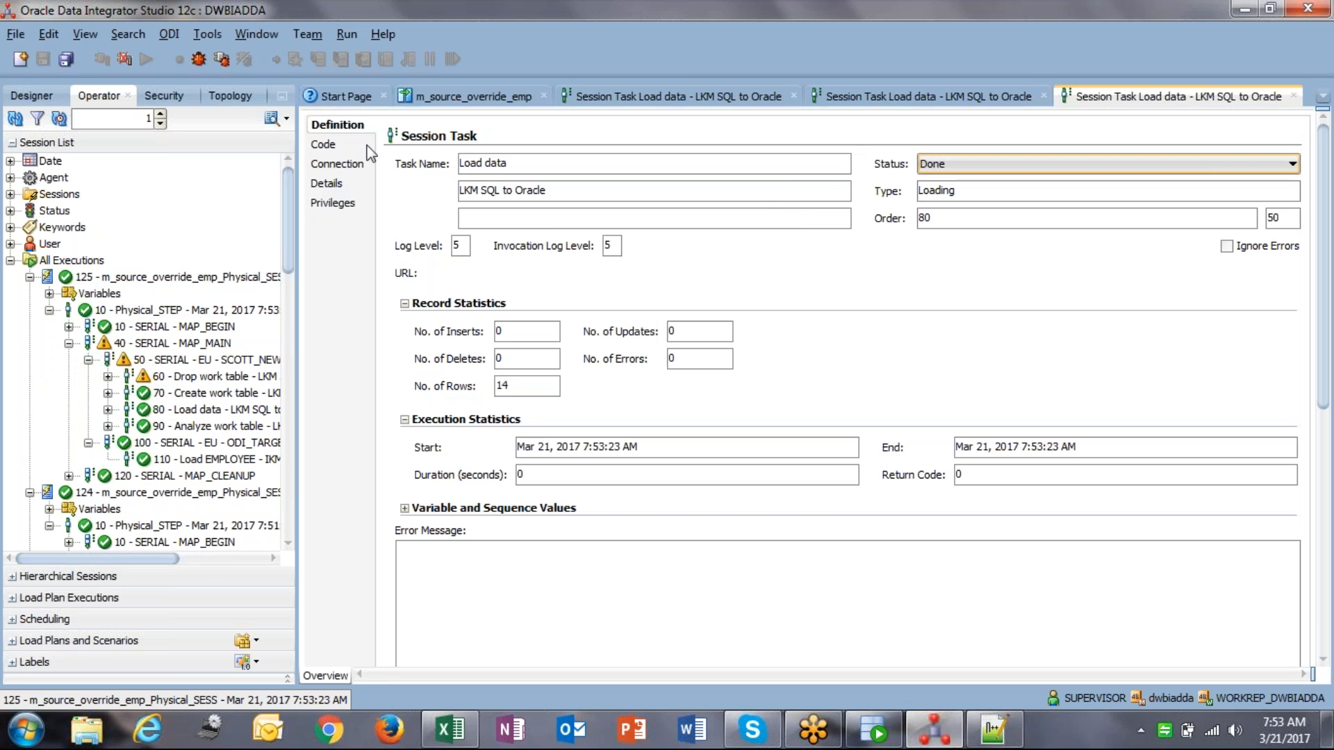
# Step: Review the Load data task's executed source query in the Code tab
pyautogui.click(336, 147)
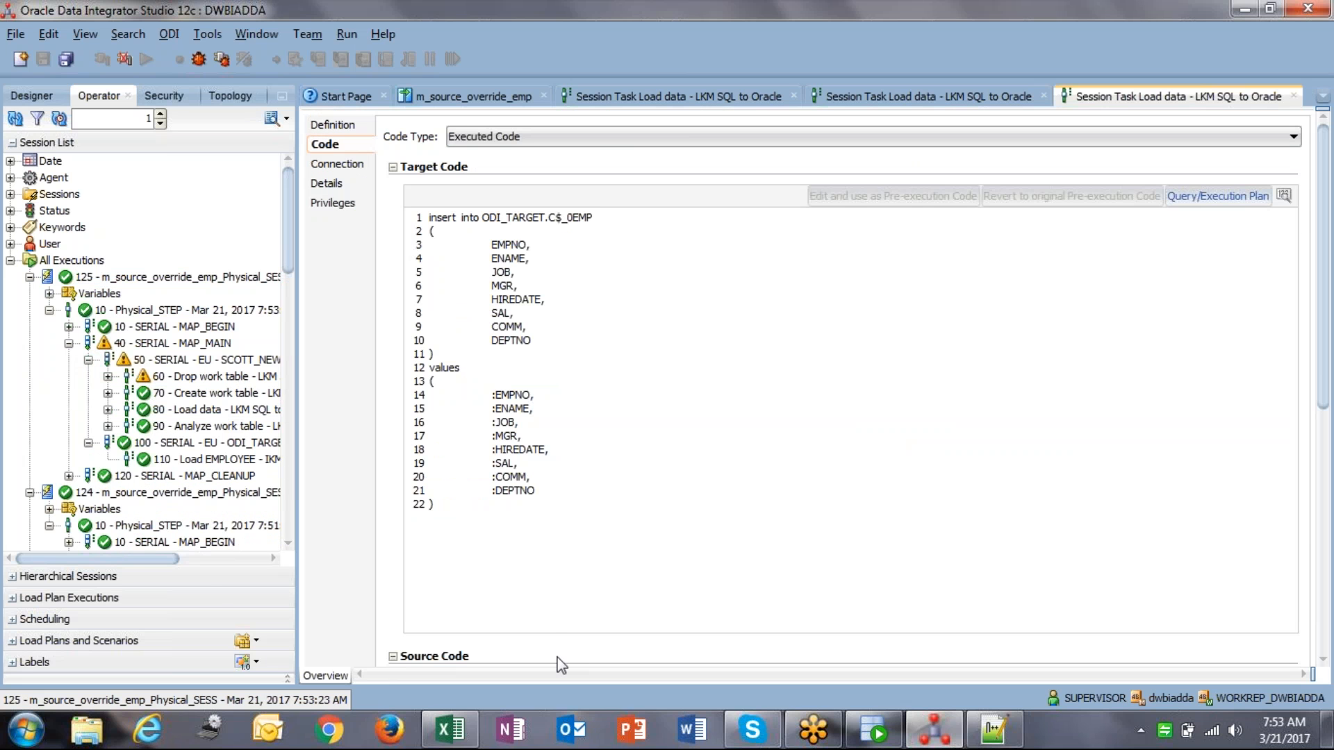
pyautogui.scroll(-1, 545, 619)
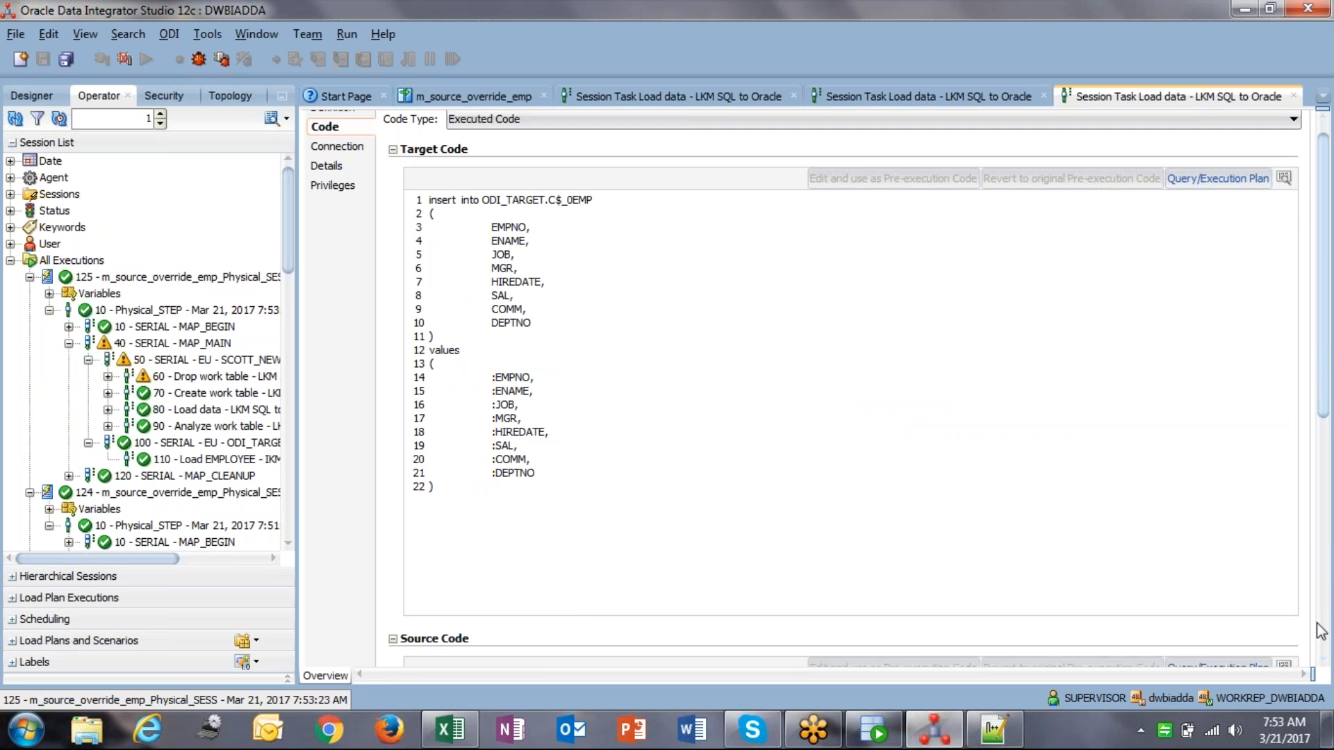
pyautogui.click(1321, 632)
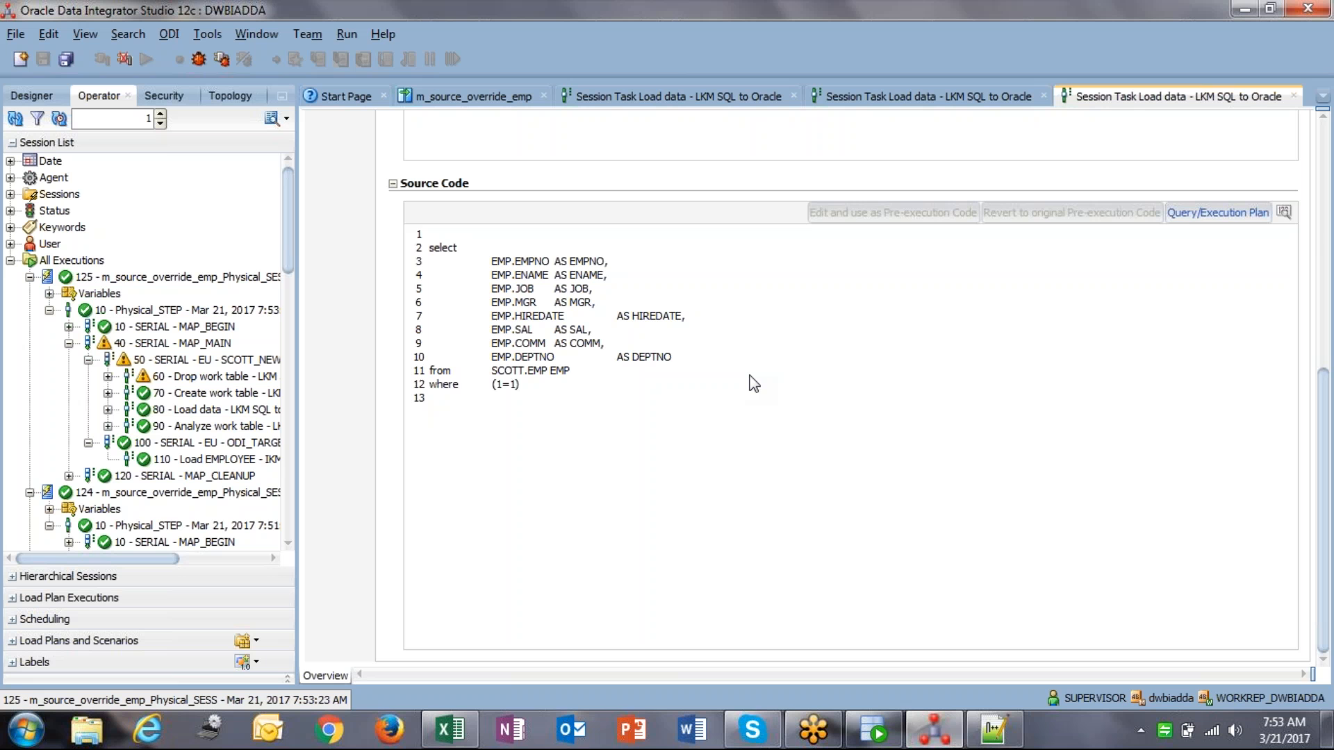
pyautogui.scroll(2, 754, 388)
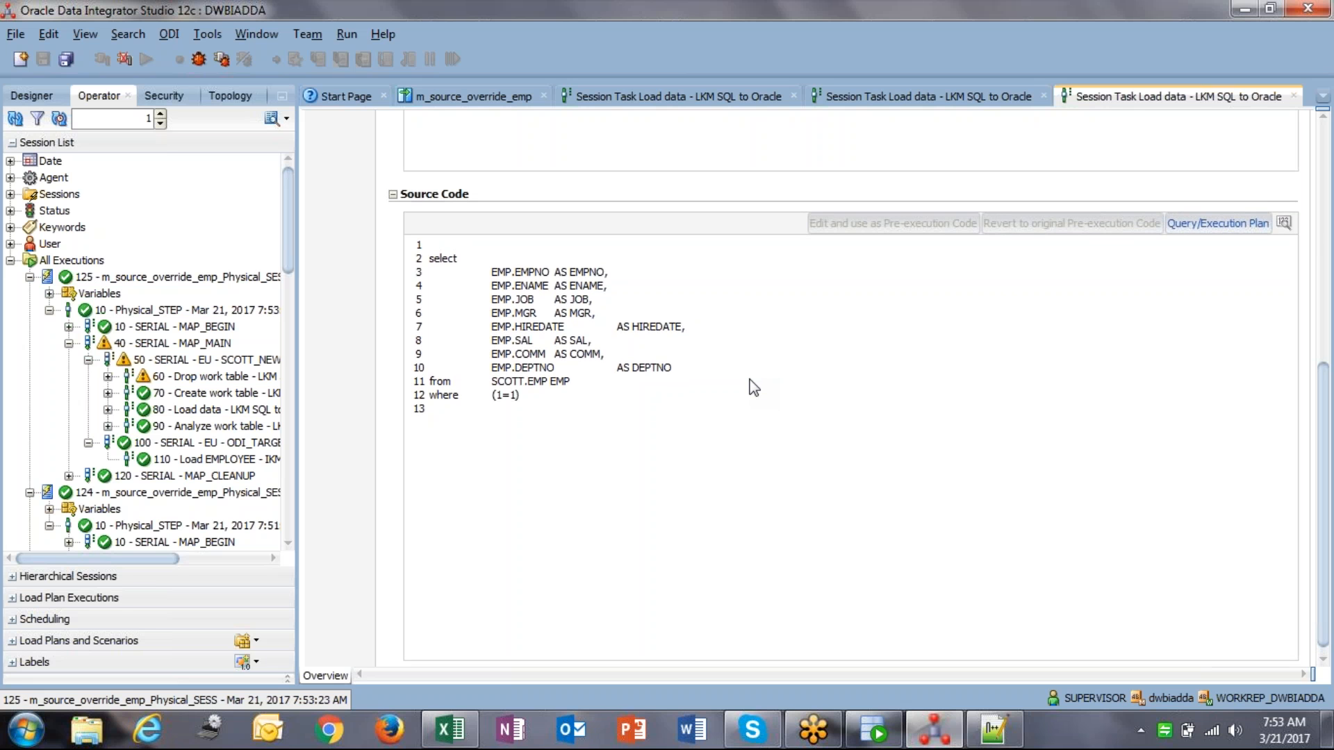
pyautogui.scroll(2, 754, 387)
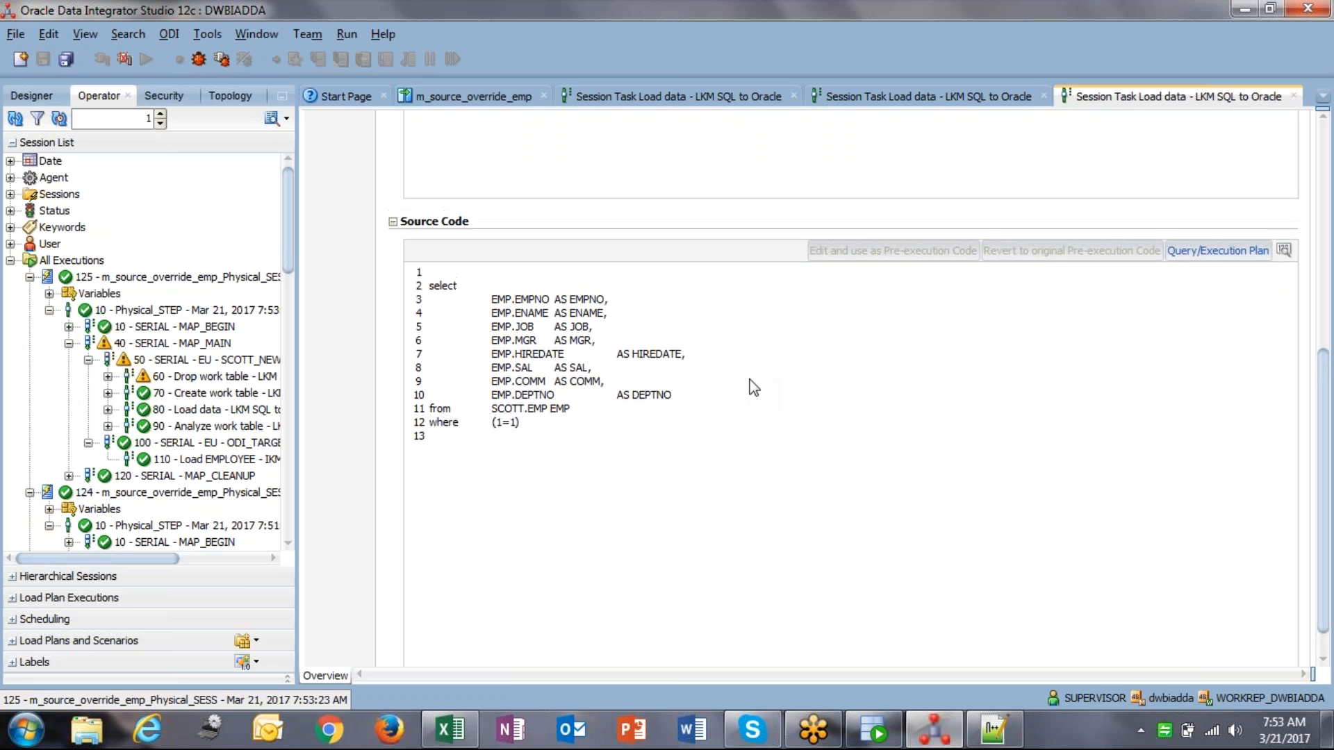
pyautogui.scroll(10, 564, 131)
# Step: Close both Session Task tabs and switch to SQL Developer
pyautogui.click(753, 101)
pyautogui.click(793, 96)
pyautogui.click(794, 97)
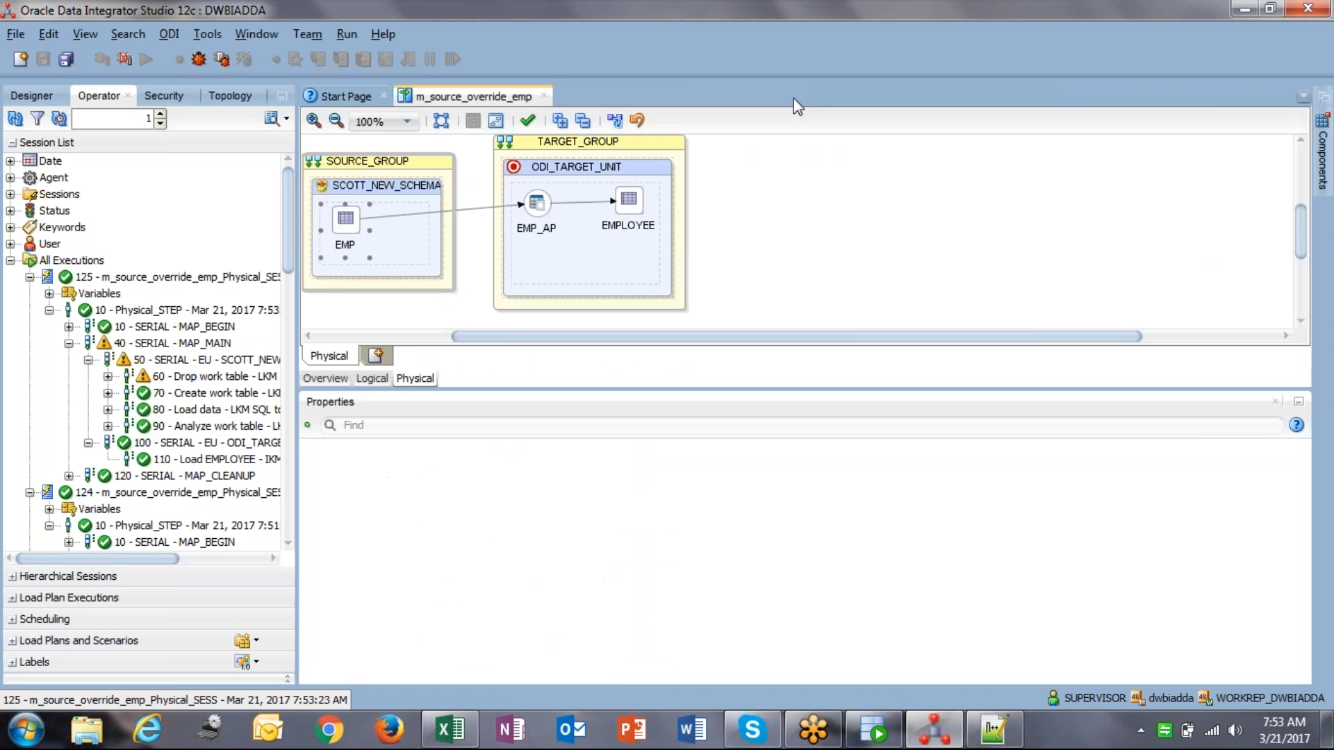
pyautogui.click(873, 729)
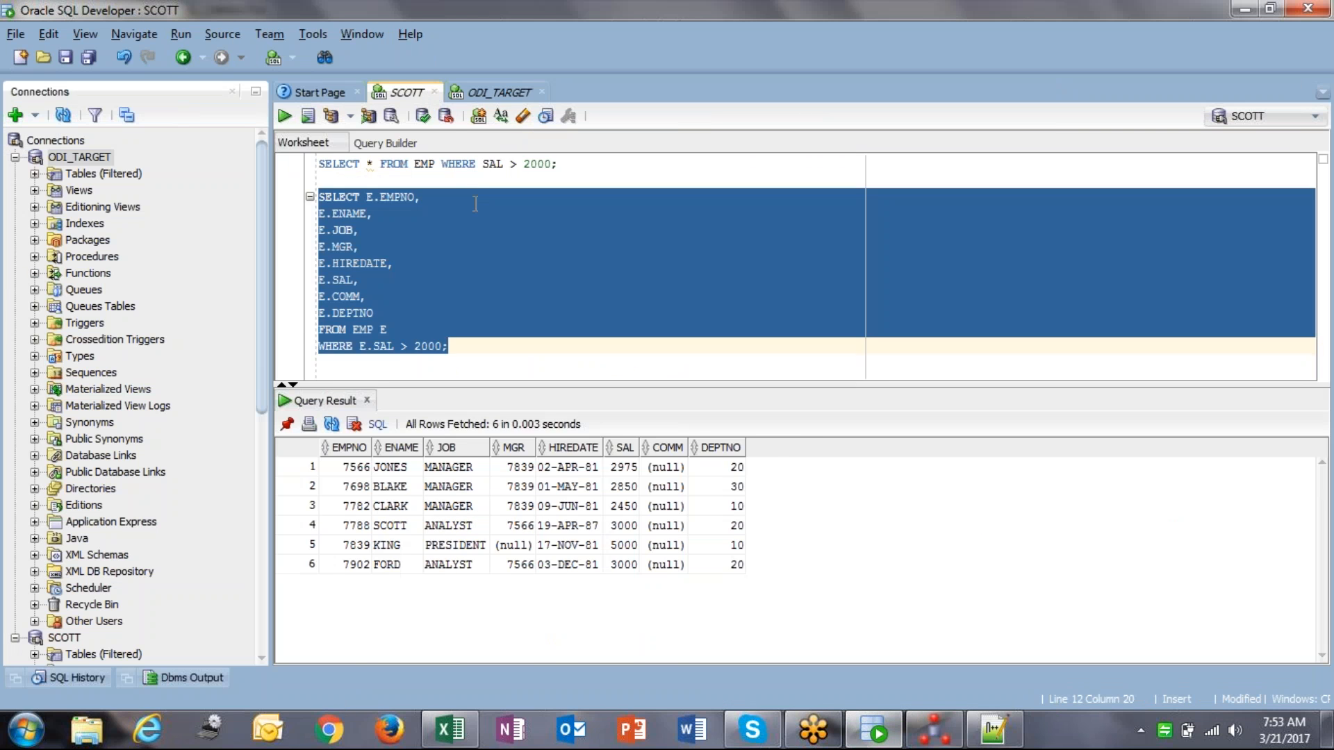
# Step: Re-run the EMPLOYEE query on ODI_TARGET and the SCOTT EMP query filtered on SAL > 2000
pyautogui.click(498, 163)
pyautogui.click(499, 92)
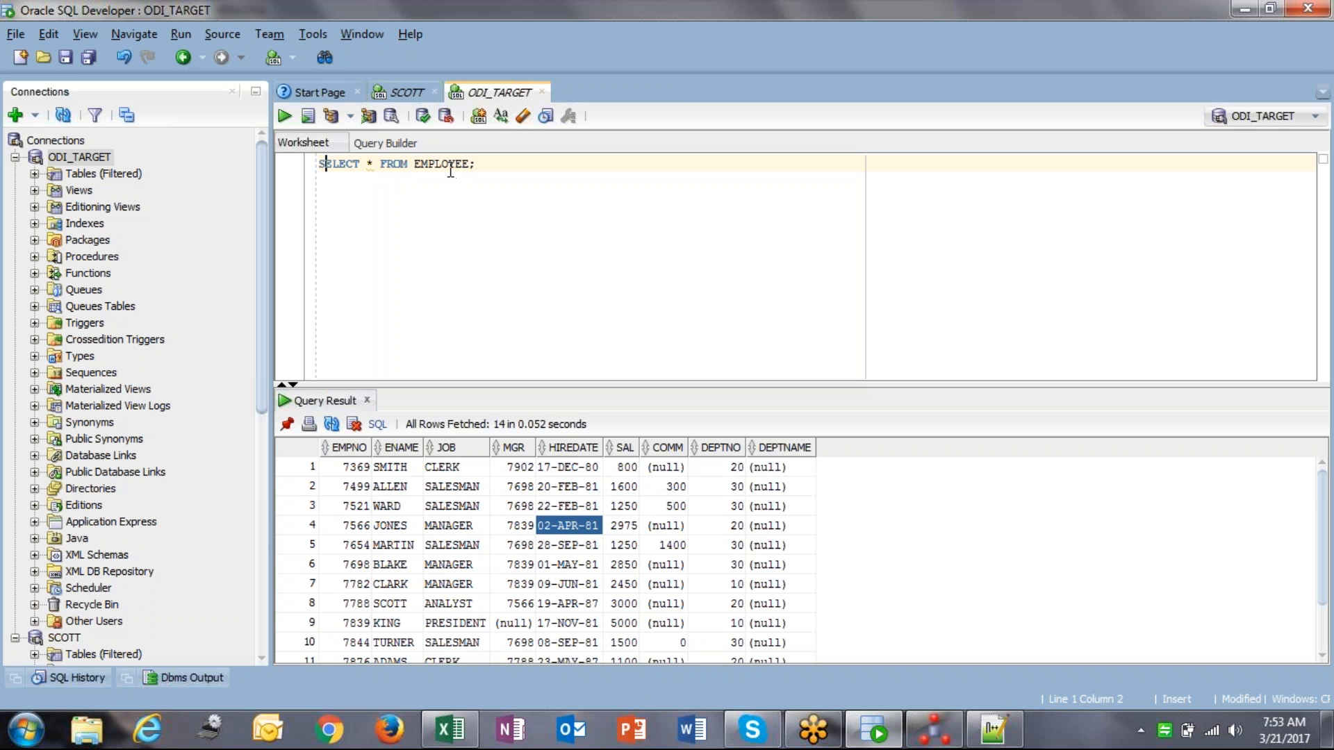
pyautogui.hotkey('ctrl', 'Return')
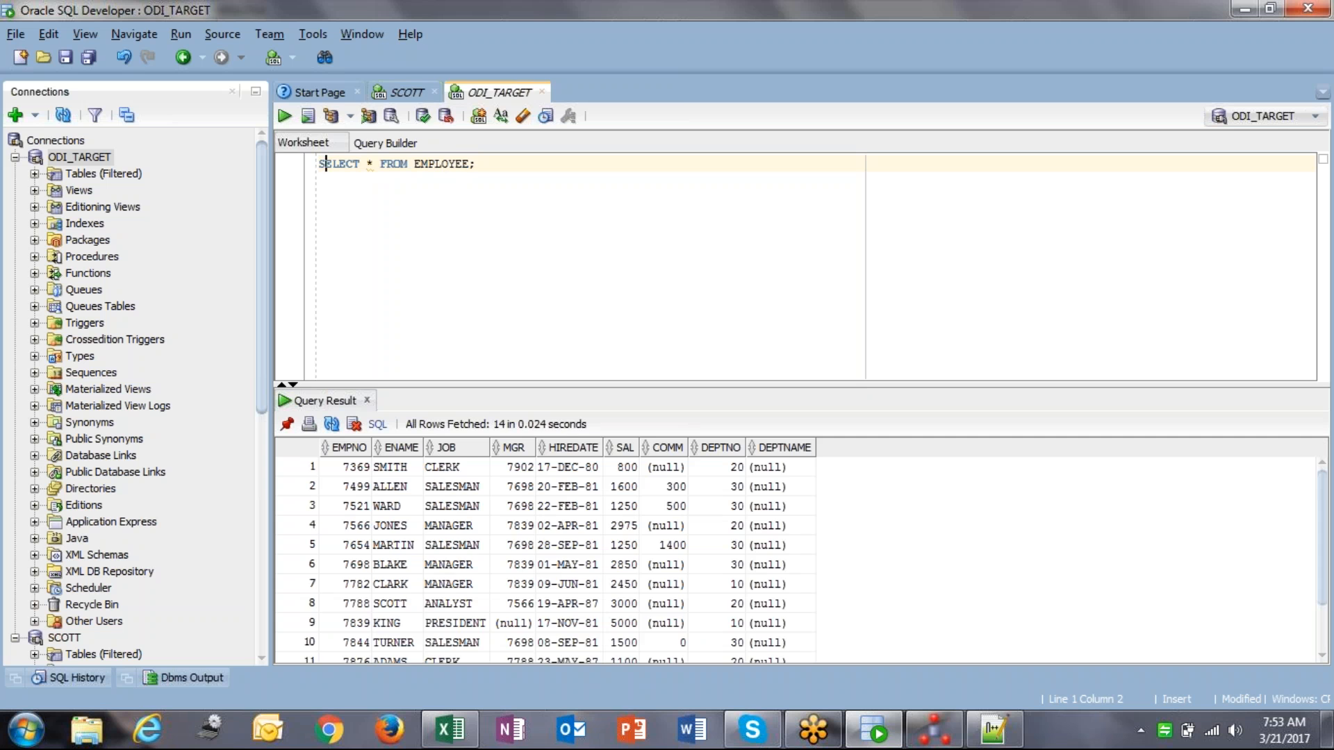
pyautogui.click(408, 96)
pyautogui.click(360, 263)
pyautogui.hotkey('ctrl', 'Return')
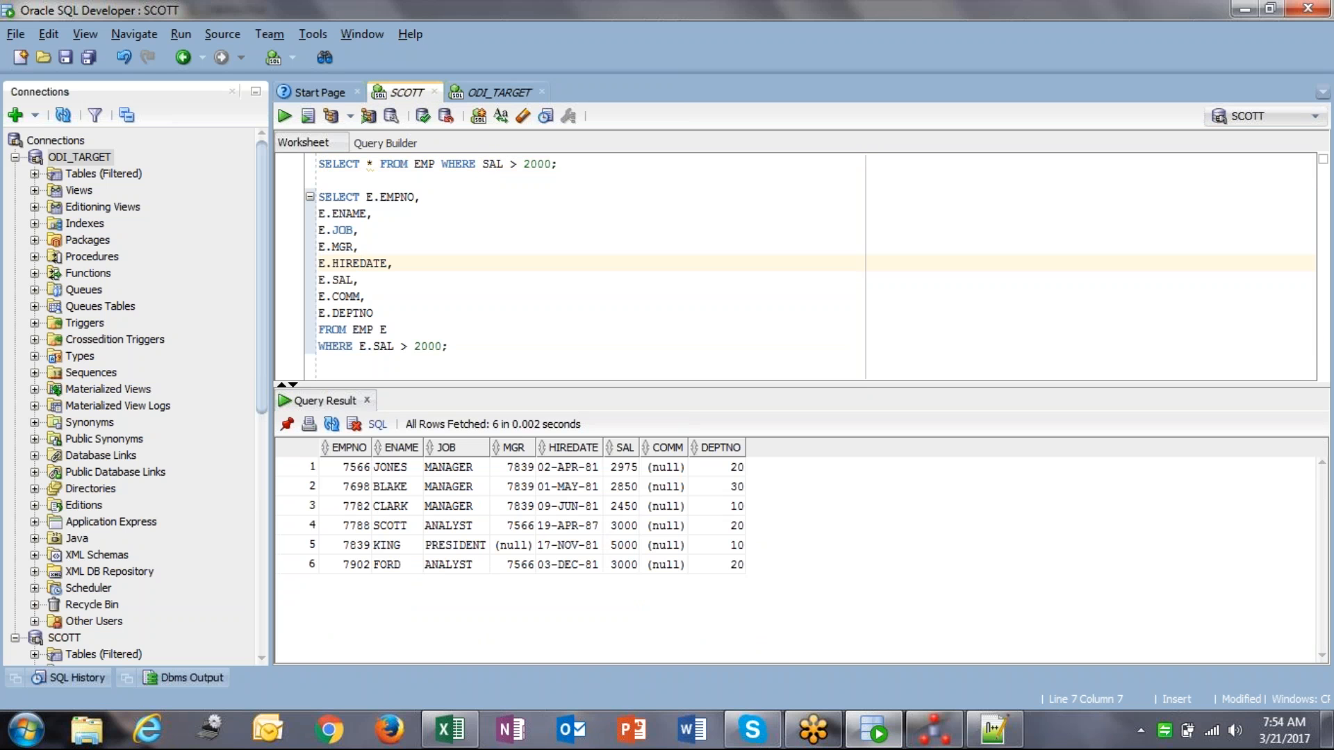
# Step: Join the multi-line aliased EMP query, columns through WHERE clause, onto one line
pyautogui.click(431, 195)
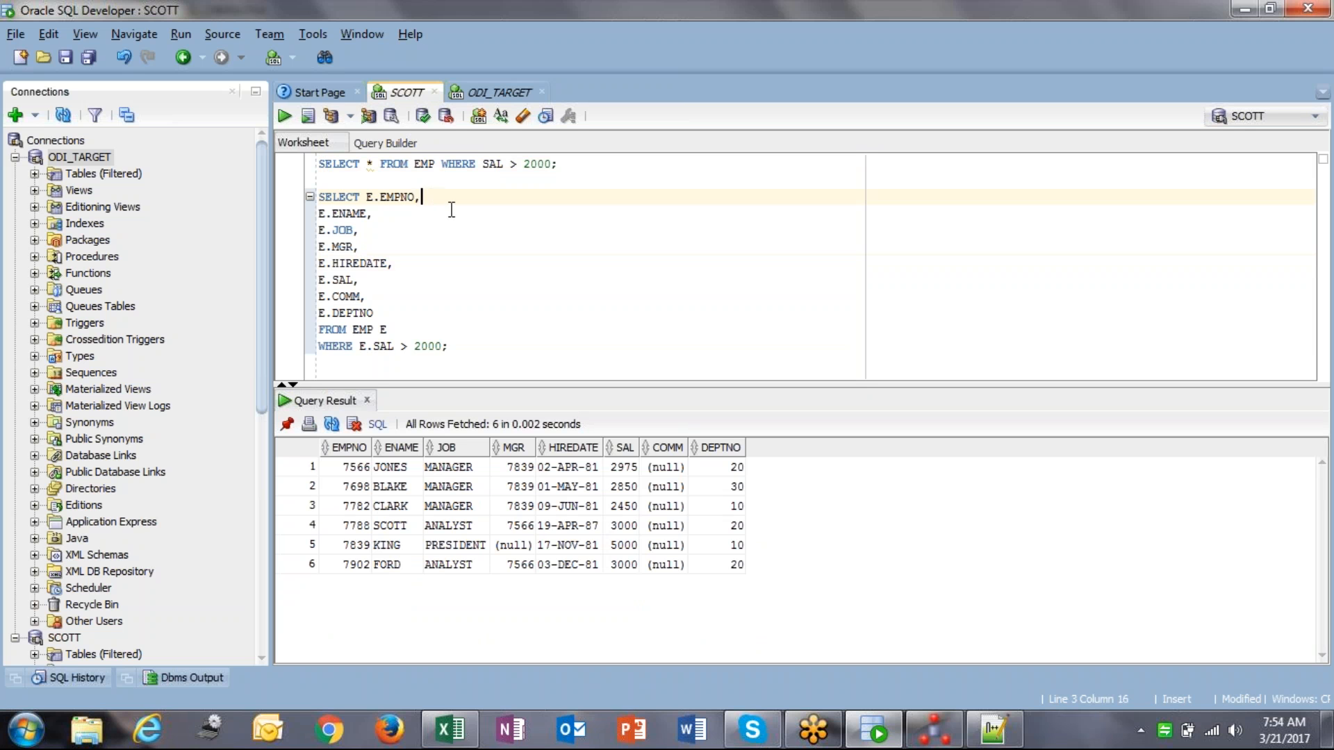
pyautogui.press('Delete')
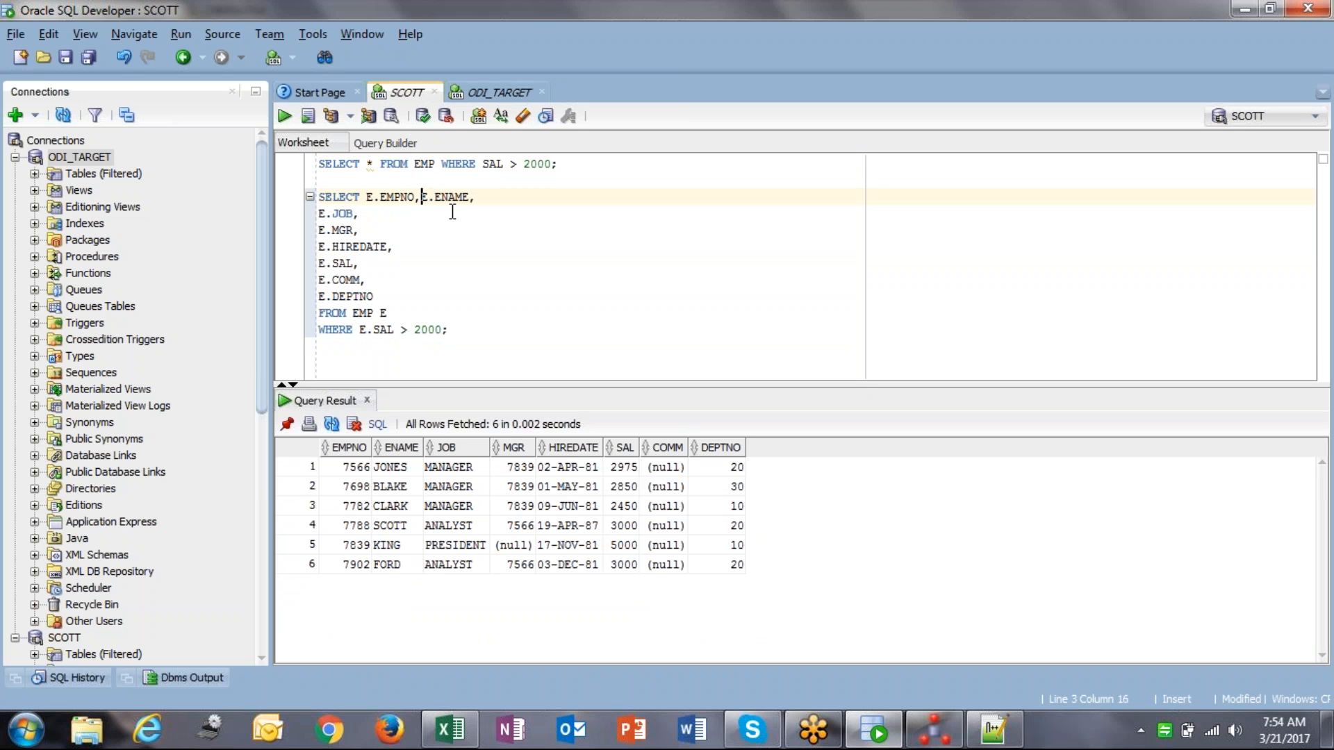
pyautogui.press('Delete')
pyautogui.press('Delete')
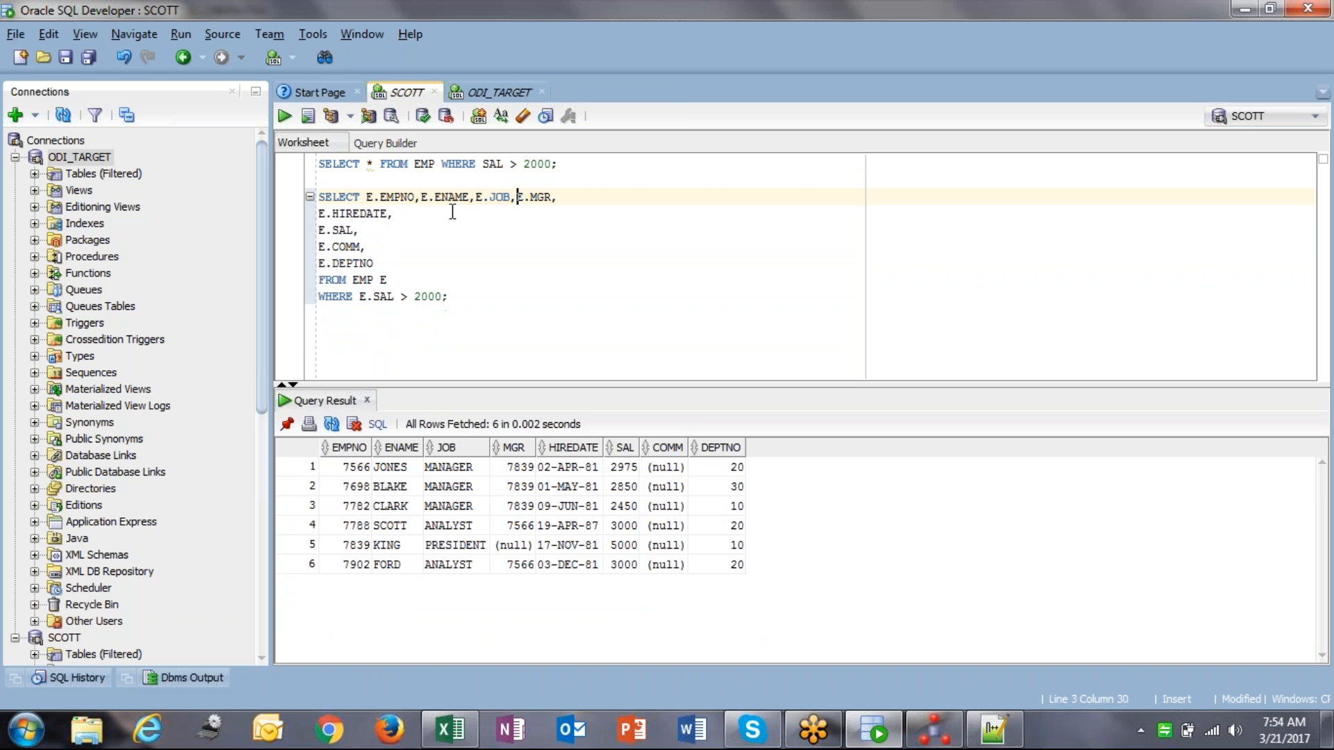
pyautogui.press('Delete')
pyautogui.press('End')
pyautogui.press('Delete')
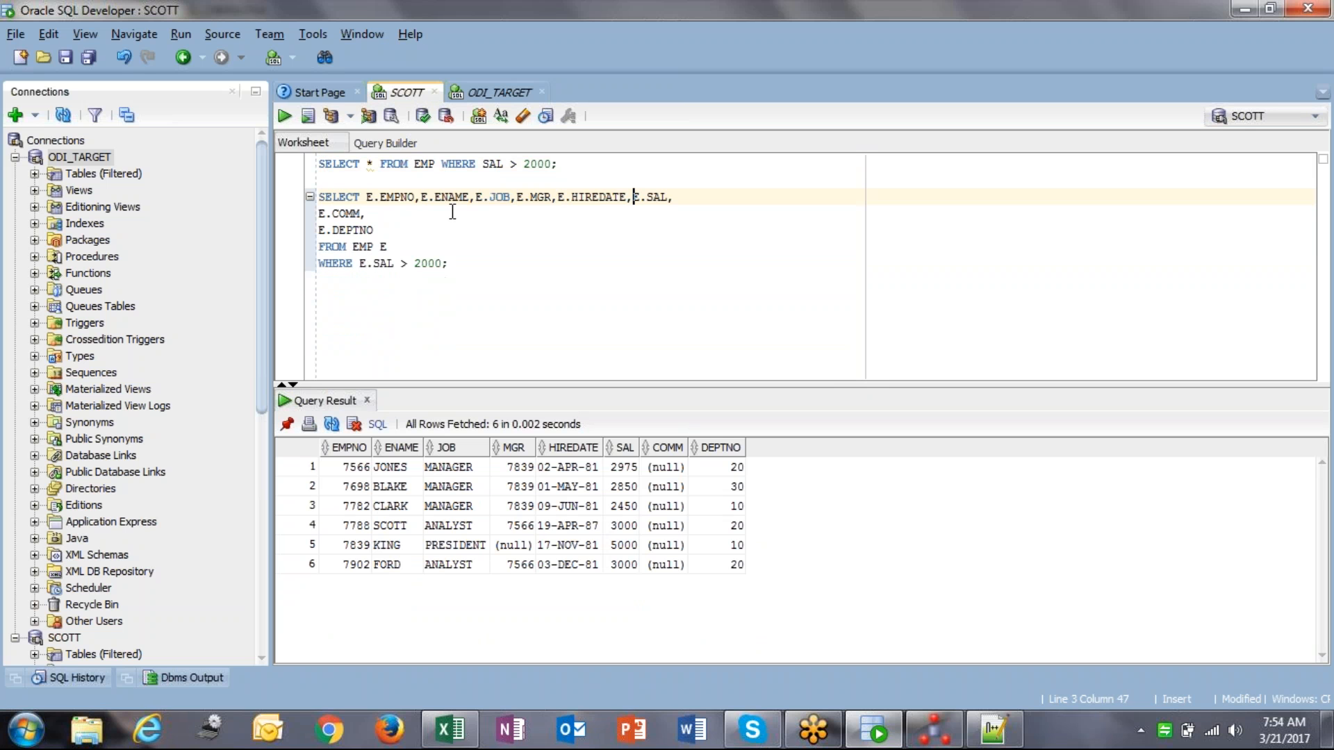
pyautogui.press('Delete')
pyautogui.press('Delete')
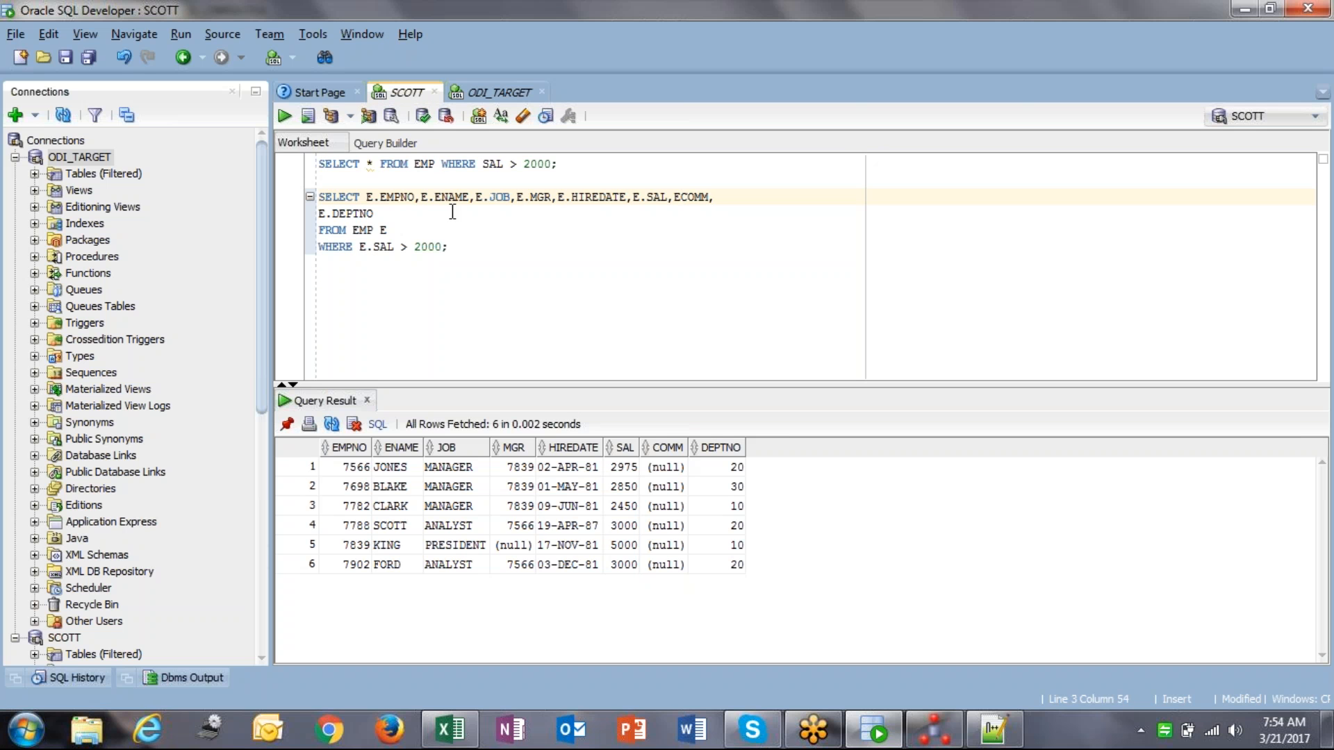
pyautogui.write('.')
pyautogui.press('Right')
pyautogui.press('Delete')
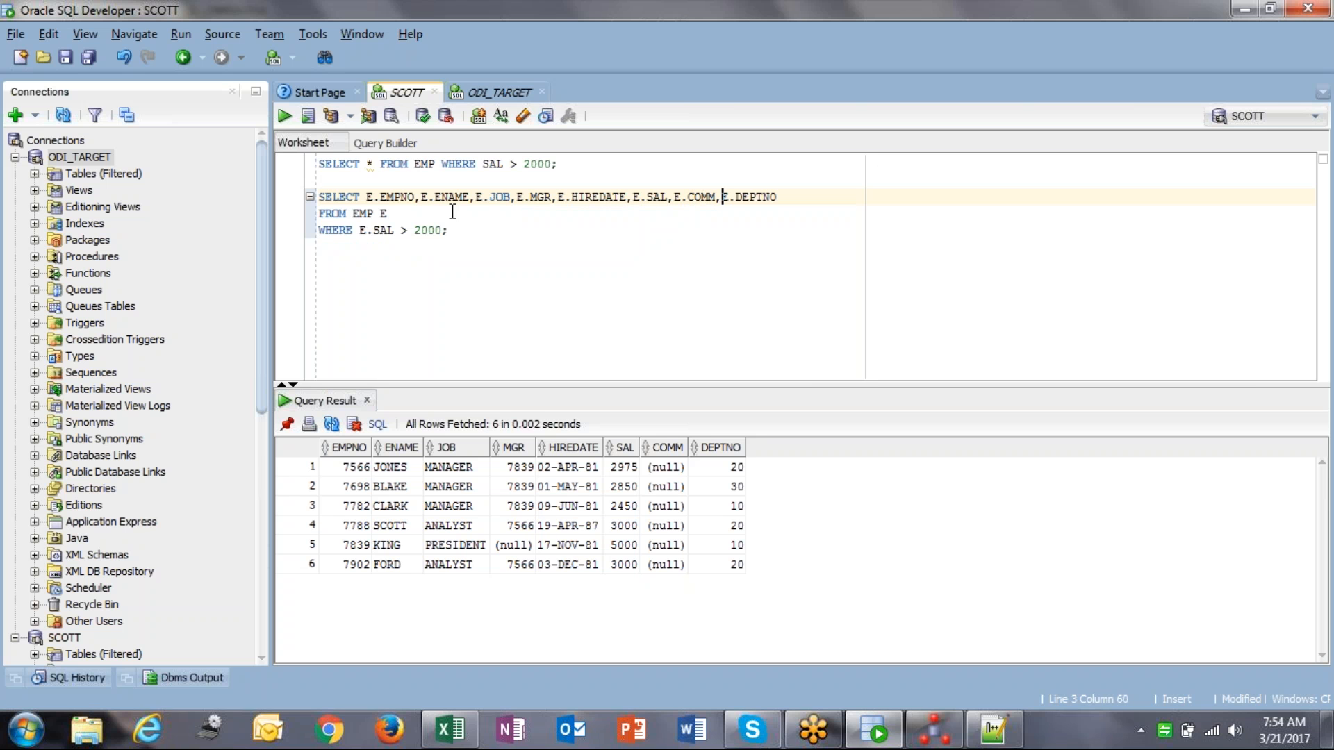
pyautogui.press('End')
pyautogui.press('Delete')
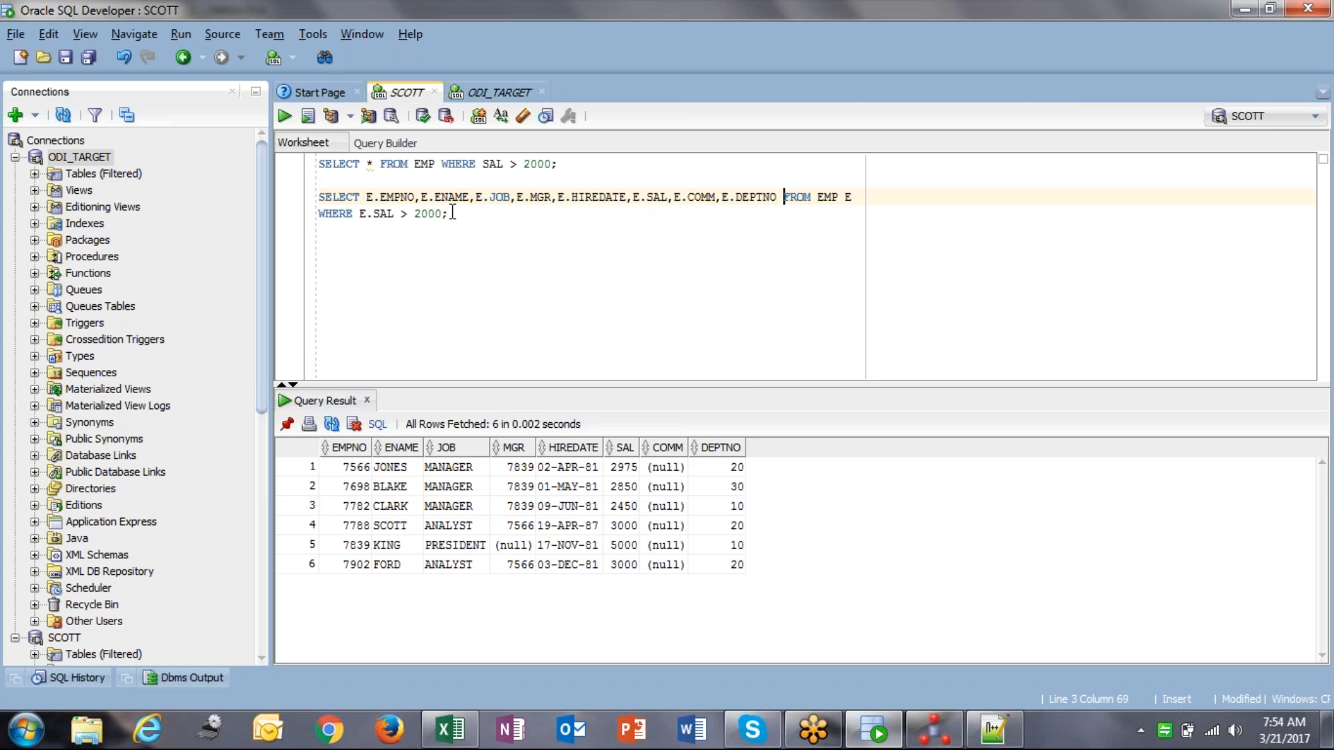
pyautogui.press('Delete')
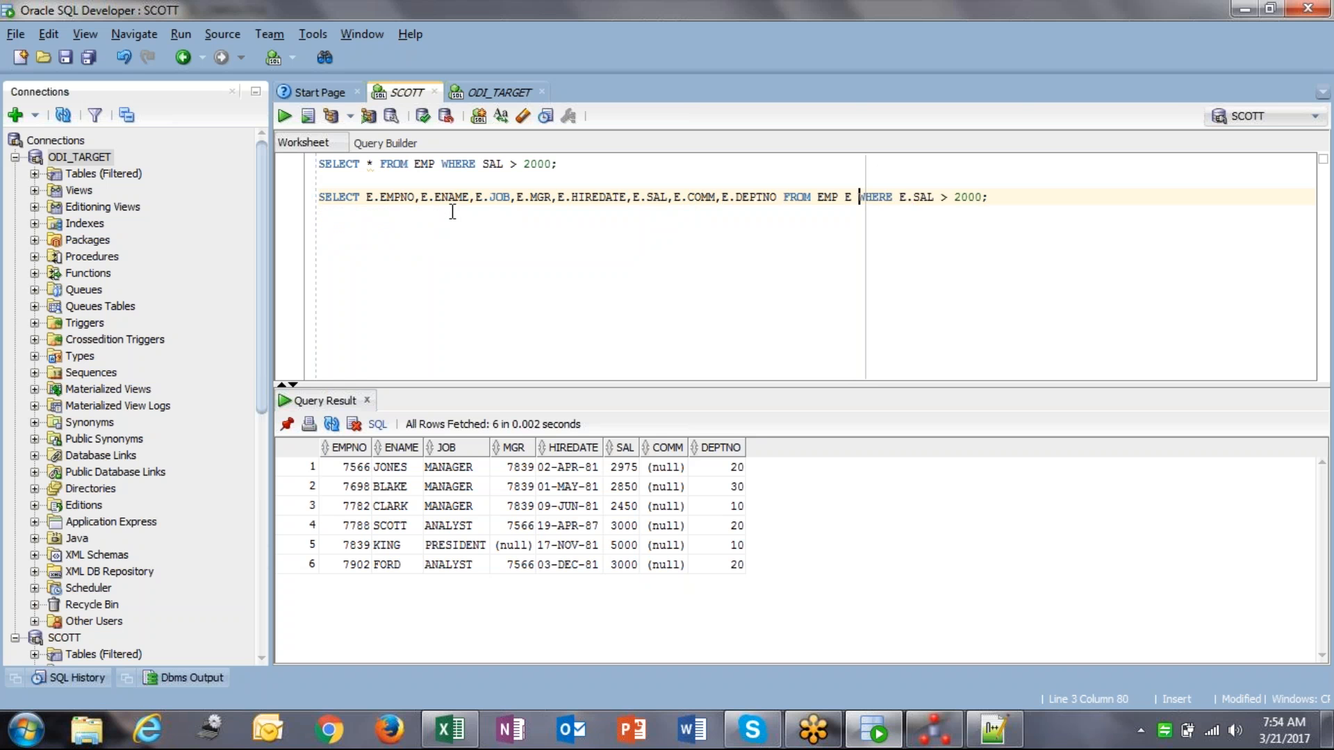
# Step: Run the one-line aliased query returning six rows and select the whole statement
pyautogui.hotkey('ctrl', 'Return')
pyautogui.press('Left')
pyautogui.hotkey('shift', 'End')
pyautogui.hotkey('ctrl', 'c')
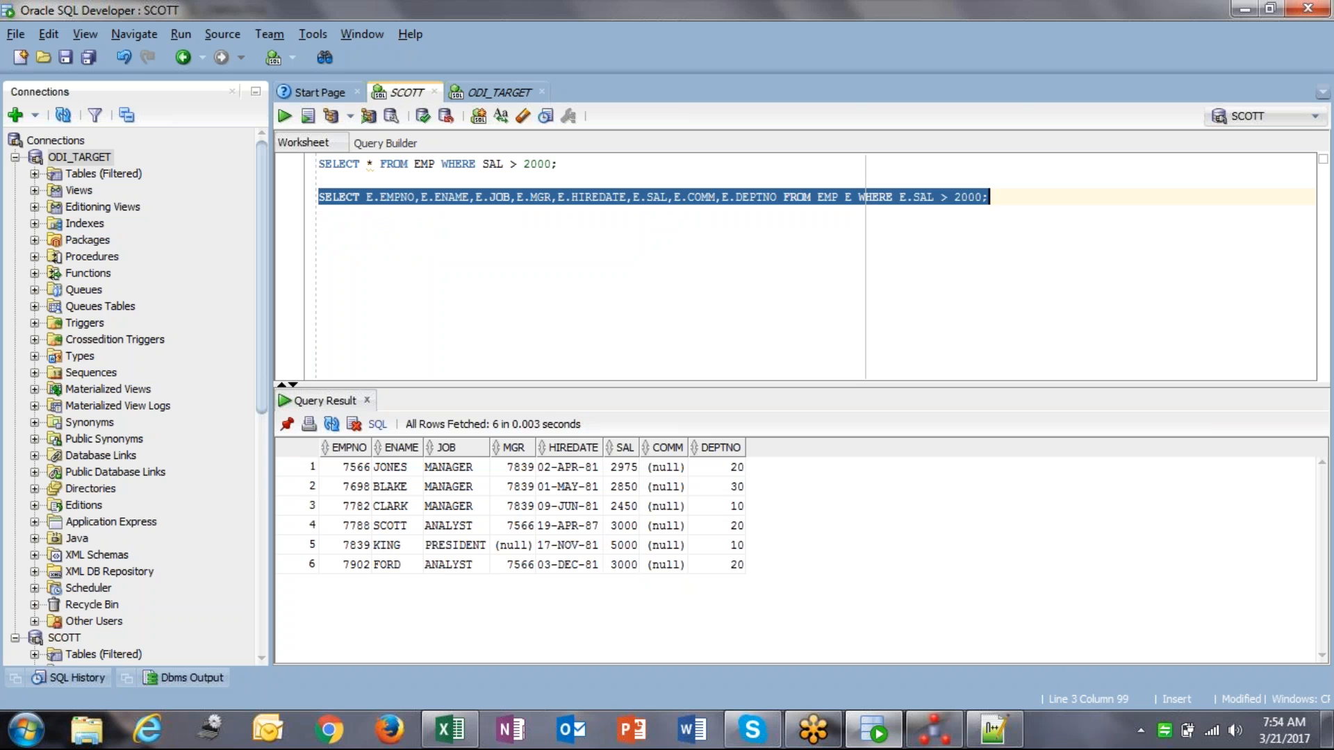
pyautogui.click(934, 729)
# Step: Paste the aliased query into EMP's CUSTOM_TEMPLATE and qualify the table as SCOTT.EMP
pyautogui.click(346, 223)
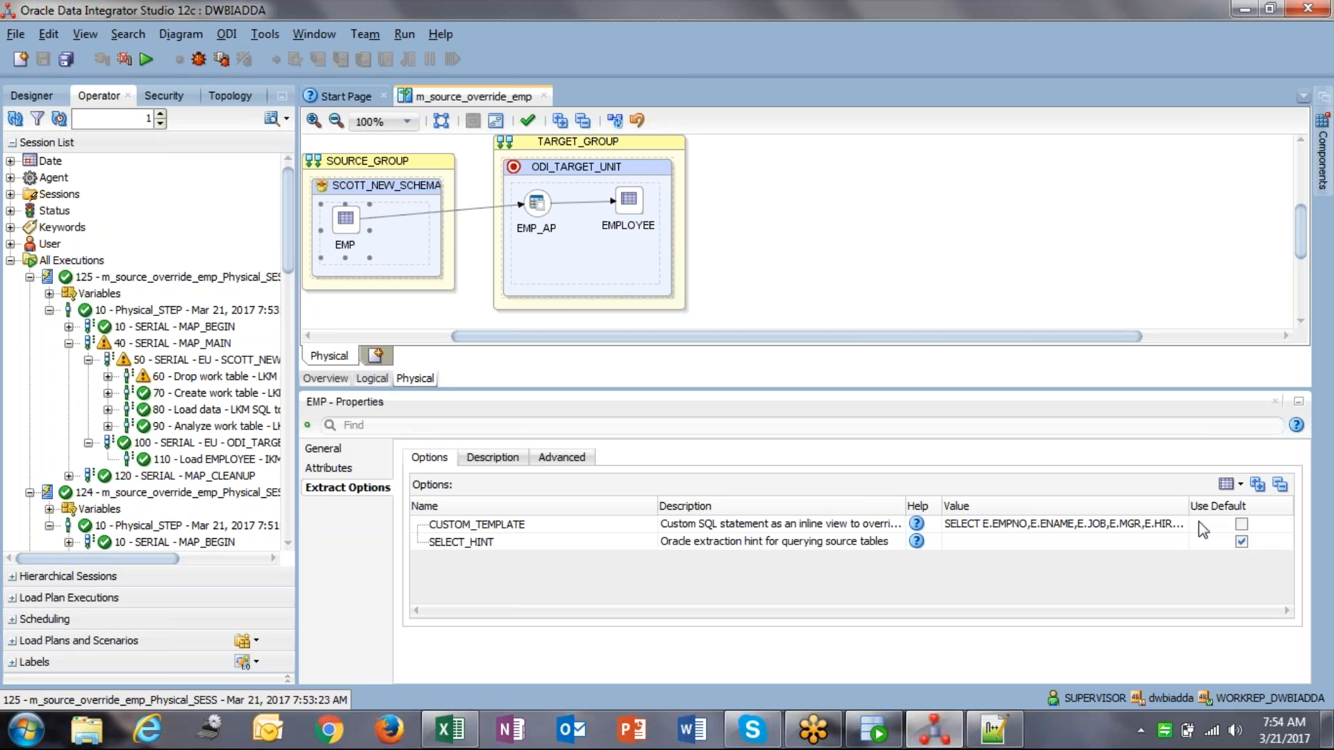
pyautogui.click(1171, 528)
pyautogui.hotkey('ctrl', 'a')
pyautogui.hotkey('ctrl', 'v')
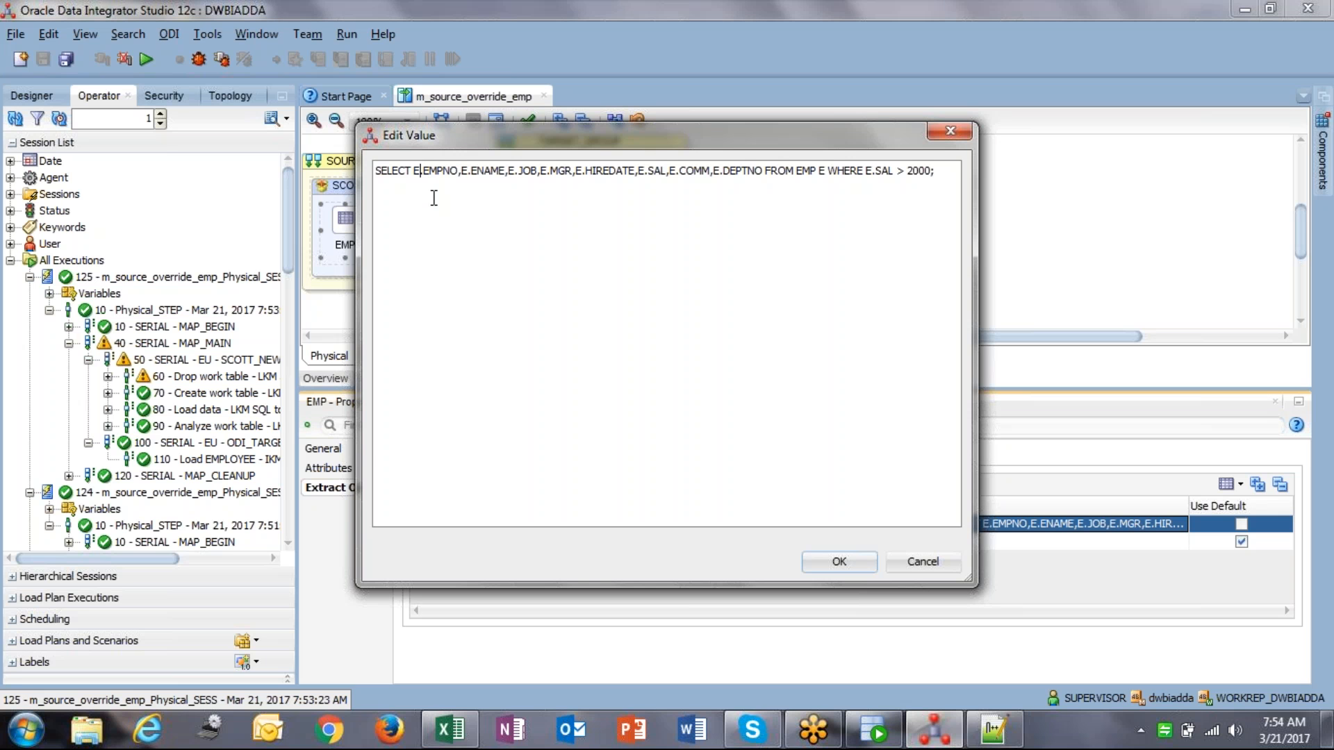
pyautogui.press('Delete')
pyautogui.press('Delete')
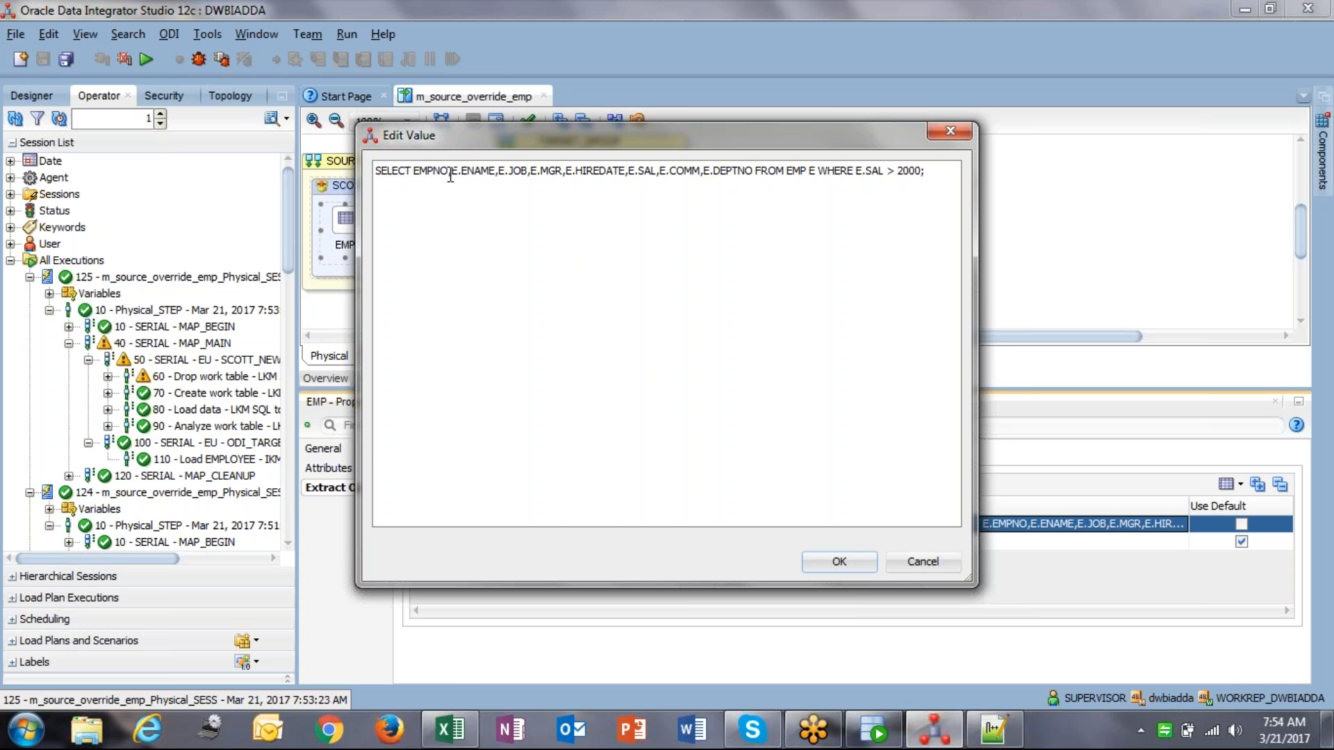
pyautogui.press('Delete')
pyautogui.press('Delete')
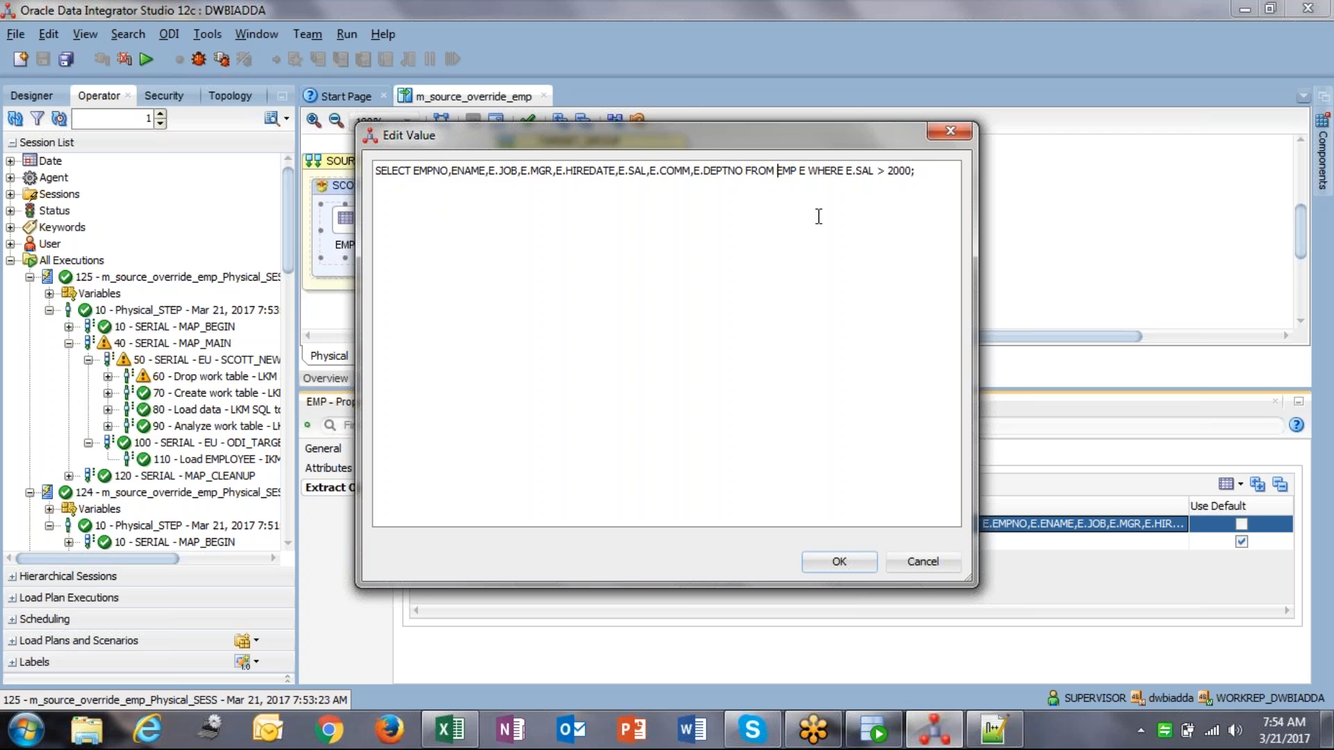
pyautogui.write('SCOTT')
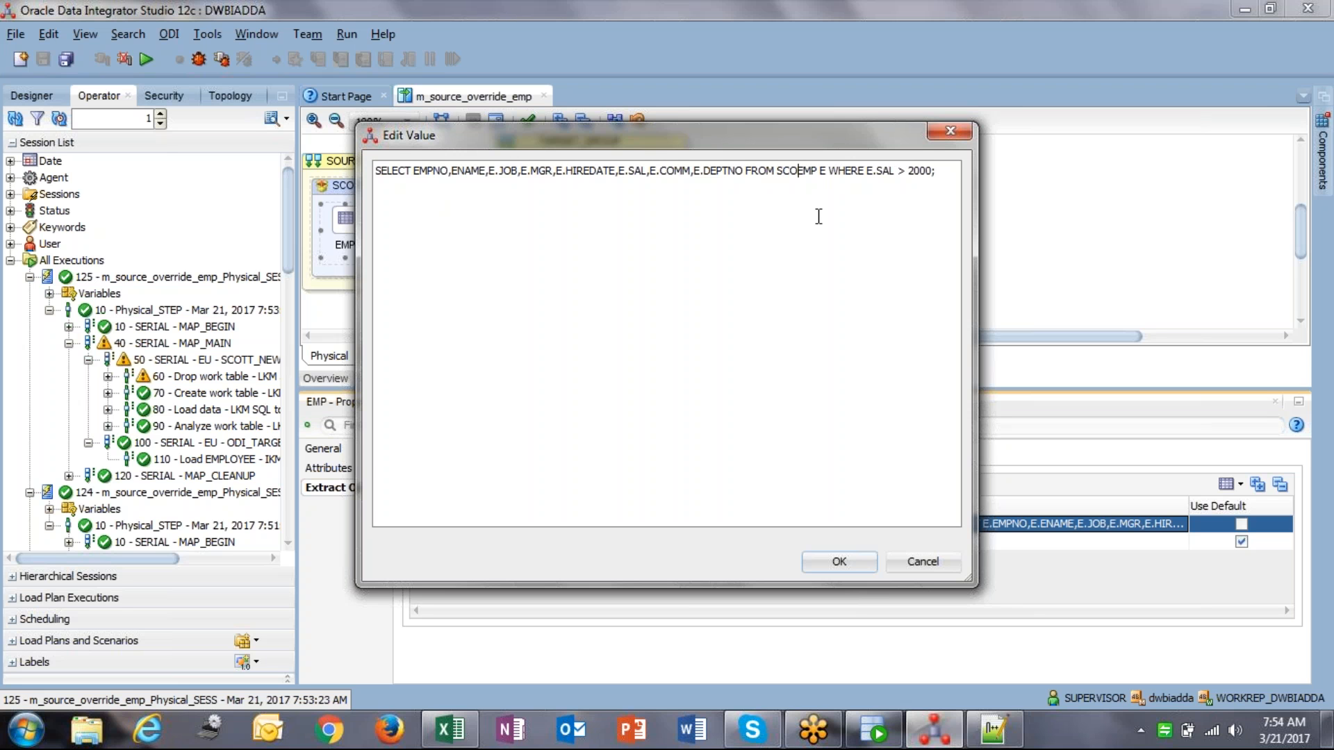
pyautogui.write('.')
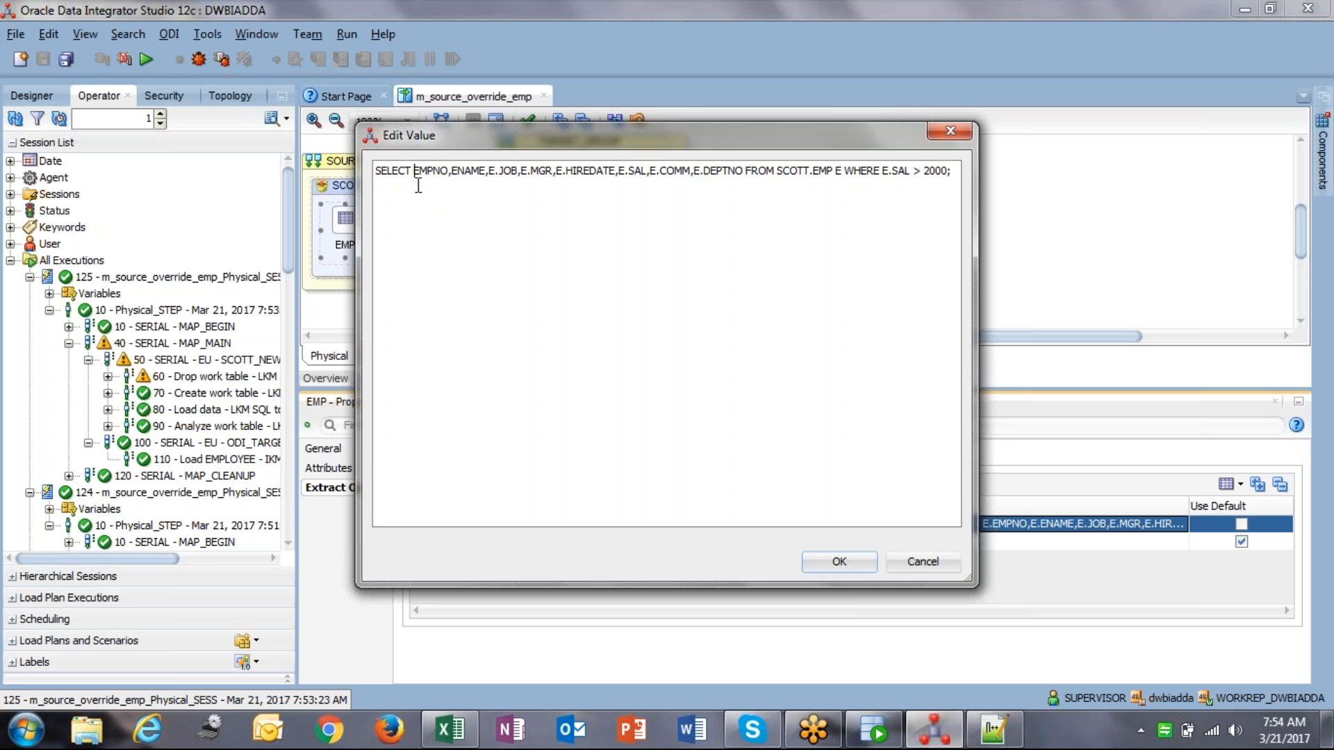
pyautogui.write('E.')
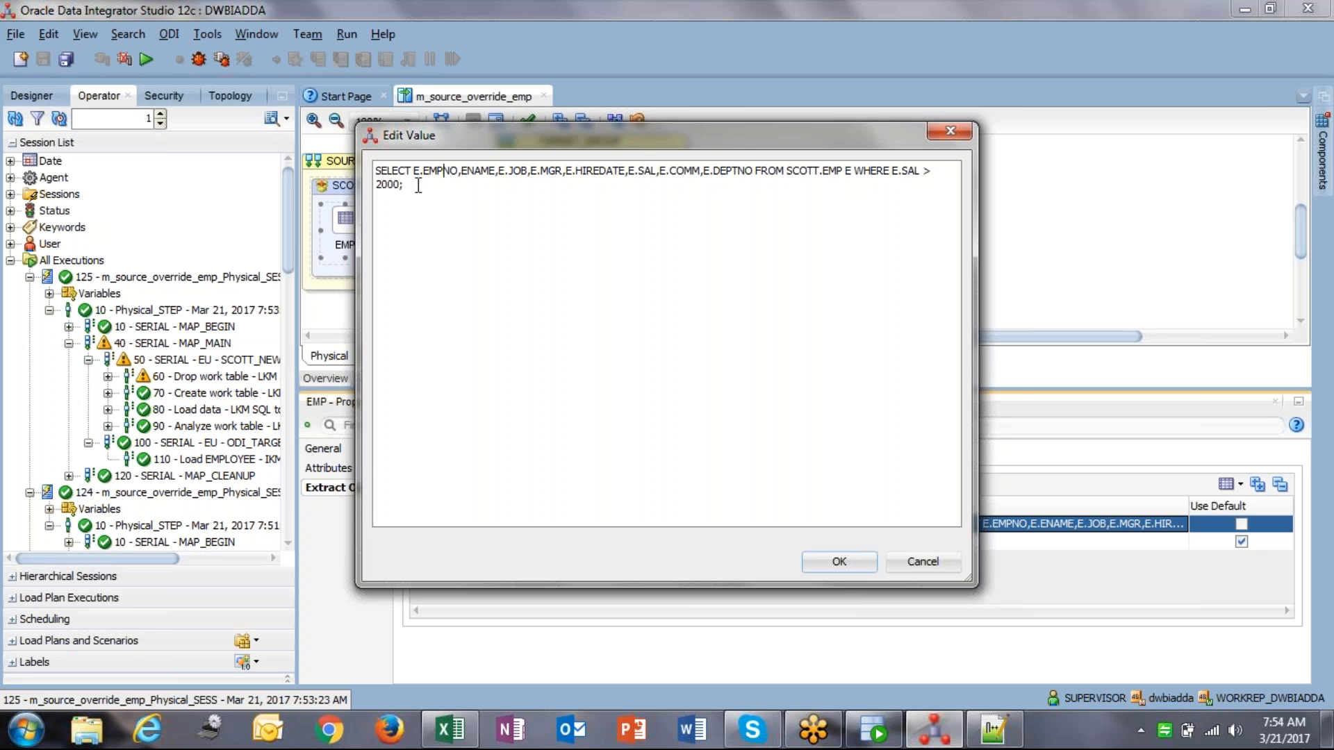
pyautogui.write('E.')
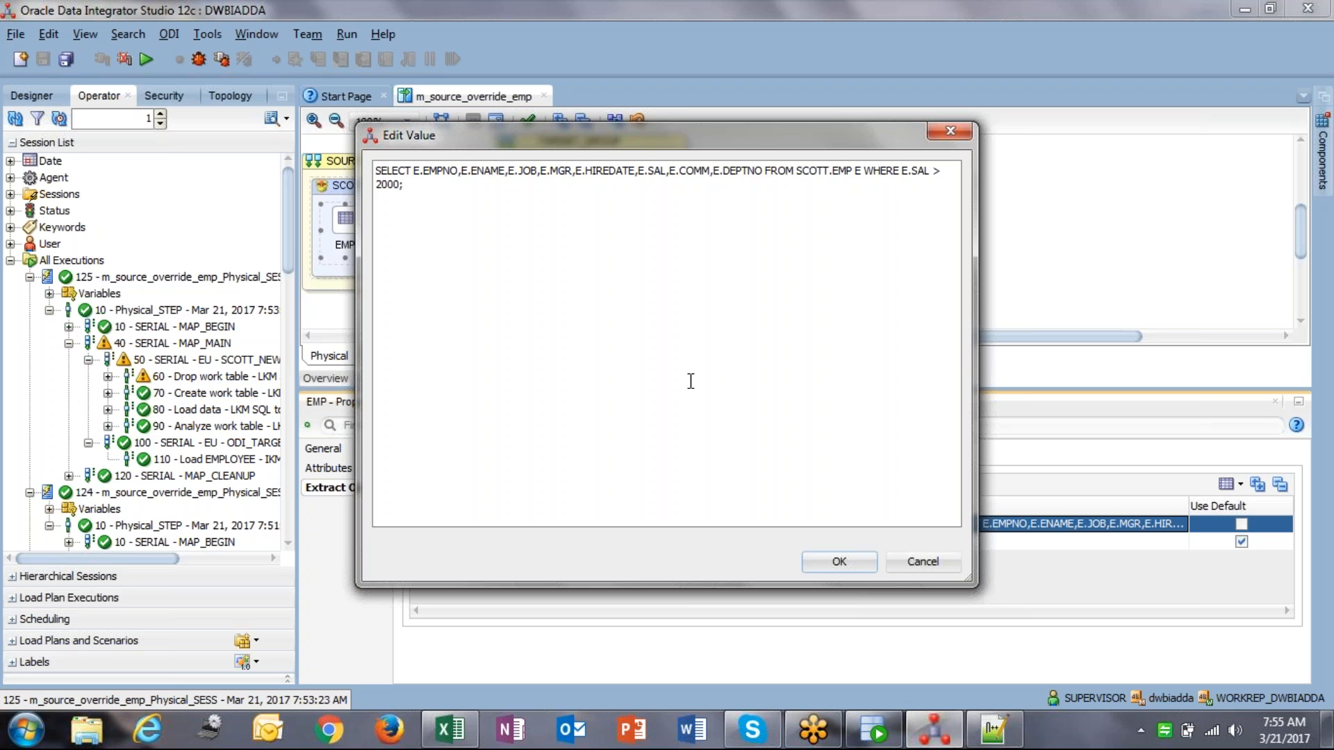
# Step: Test the SCOTT.EMP version of the query in SQL Developer, then return to ODI
pyautogui.hotkey('ctrl', 'a')
pyautogui.hotkey('ctrl', 'c')
pyautogui.click(873, 729)
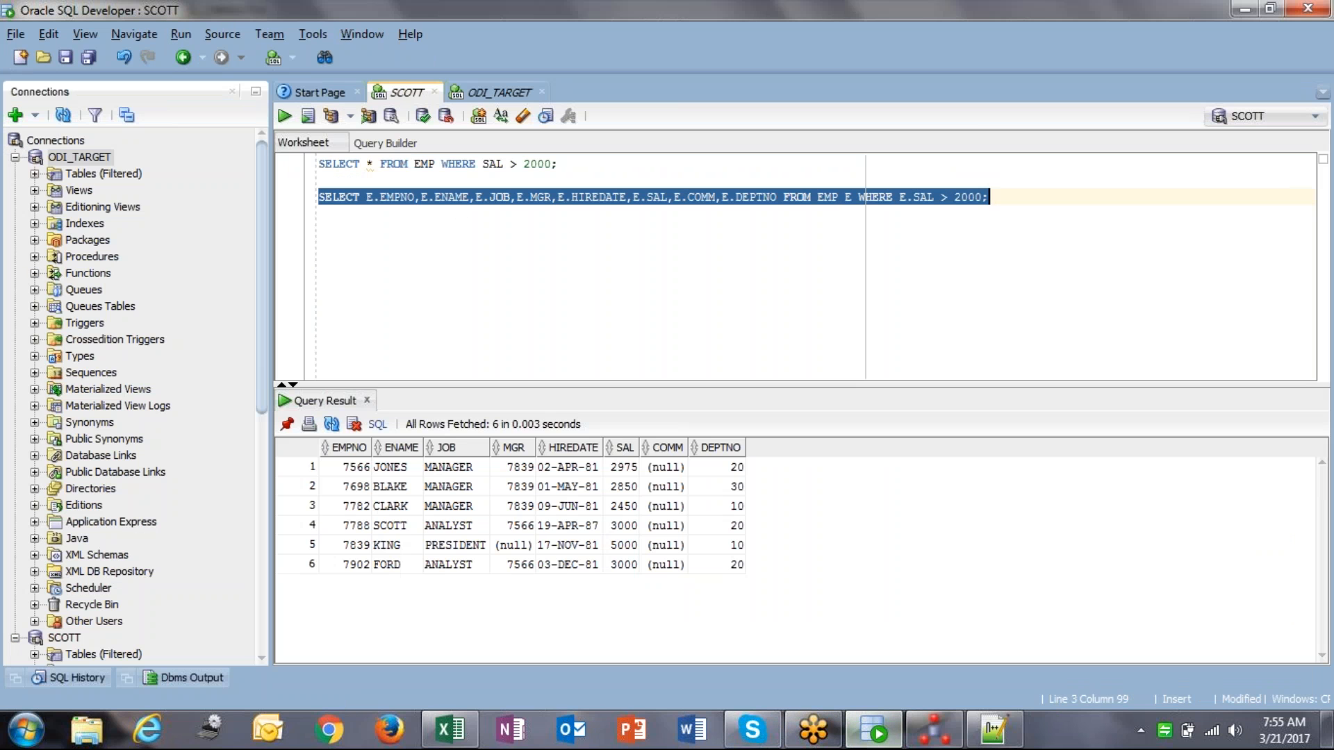
pyautogui.hotkey('ctrl', 'v')
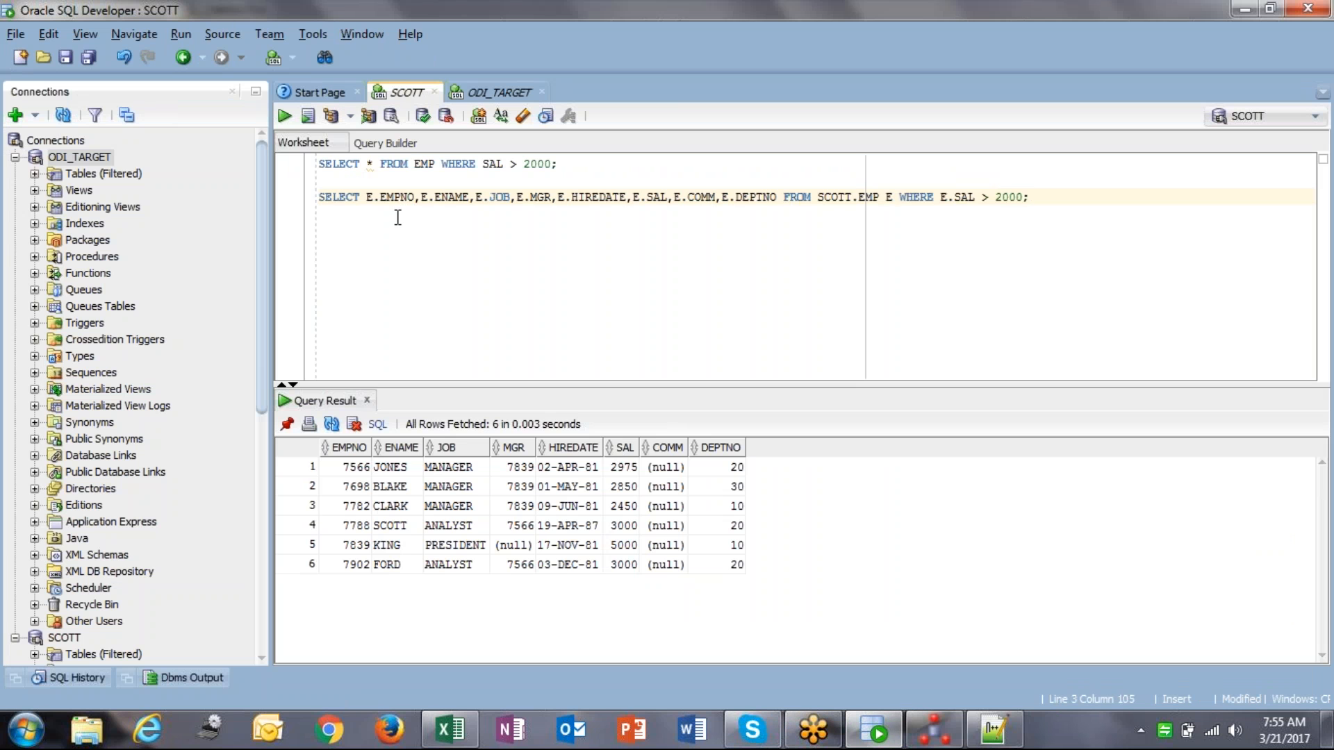
pyautogui.hotkey('ctrl', 'Return')
pyautogui.click(935, 729)
# Step: Accept the edited CUSTOM_TEMPLATE, save and run the mapping, and refresh the sessions
pyautogui.click(841, 561)
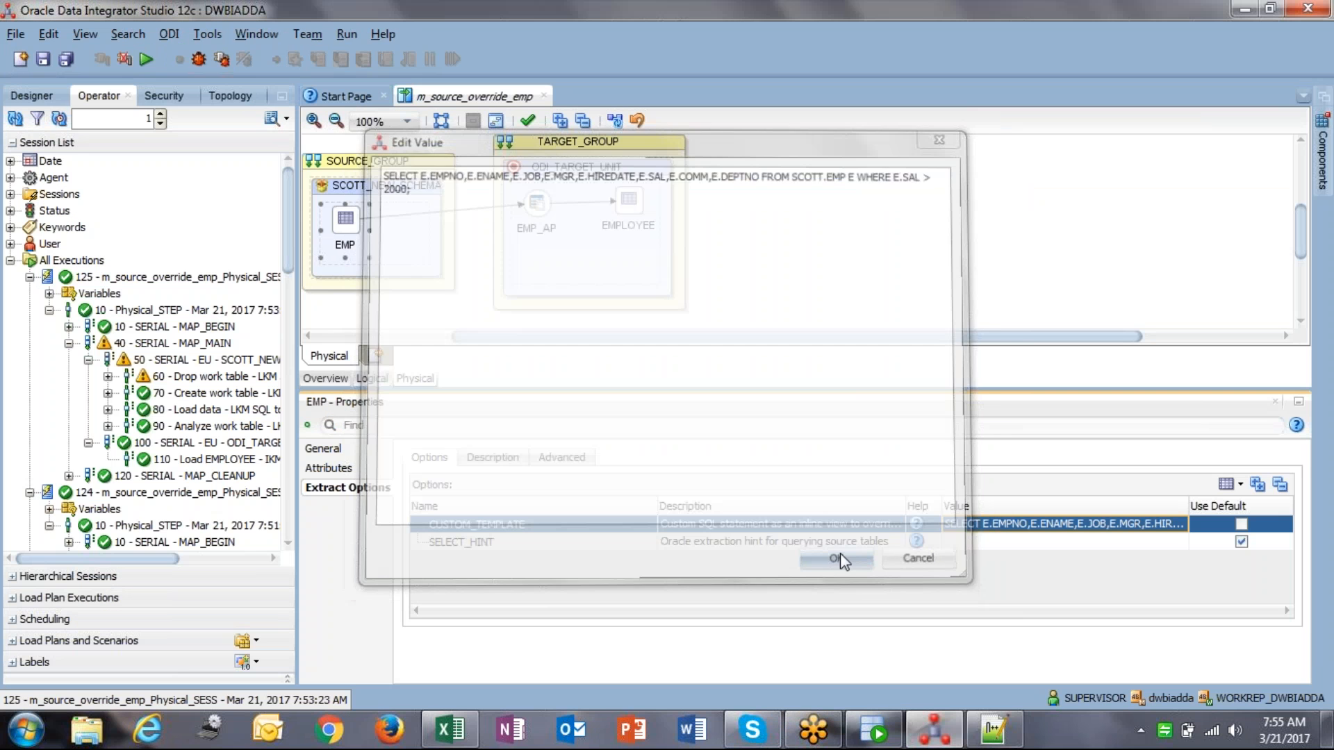
pyautogui.click(44, 60)
pyautogui.click(145, 60)
pyautogui.click(672, 440)
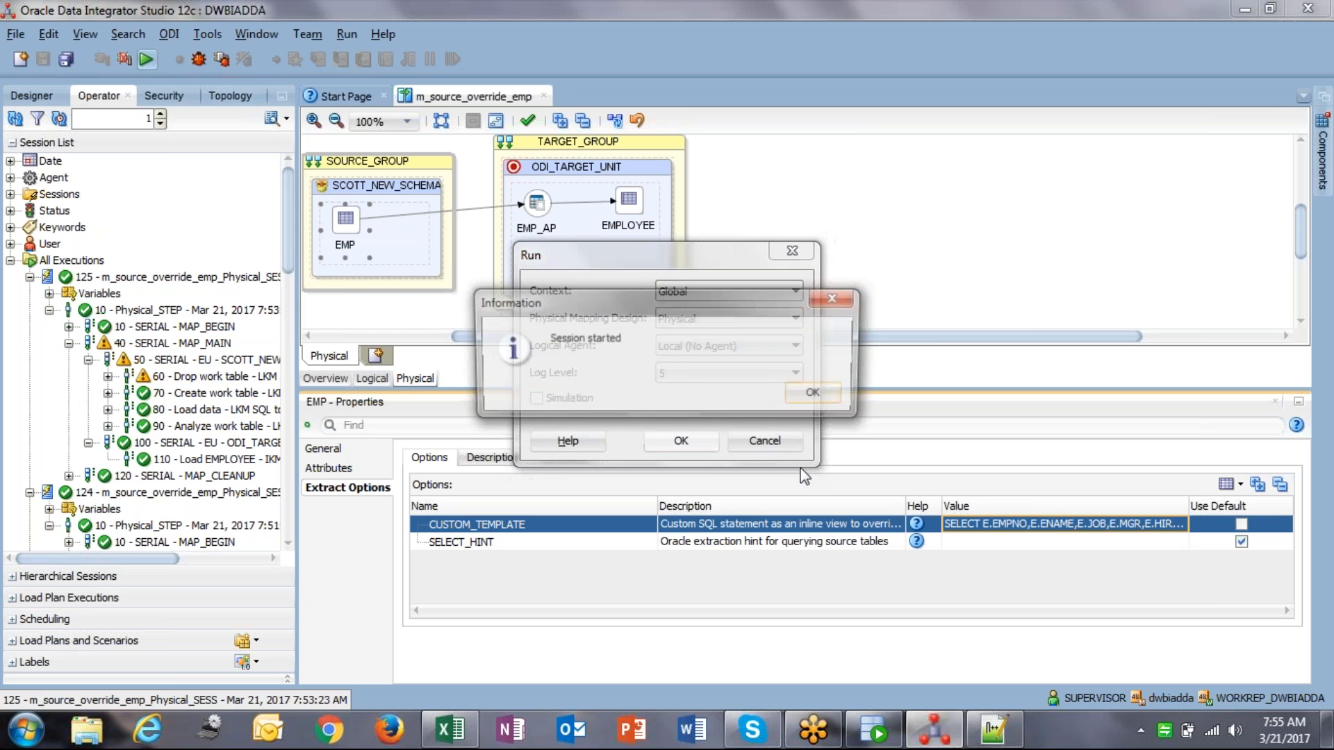
pyautogui.click(807, 391)
pyautogui.click(15, 119)
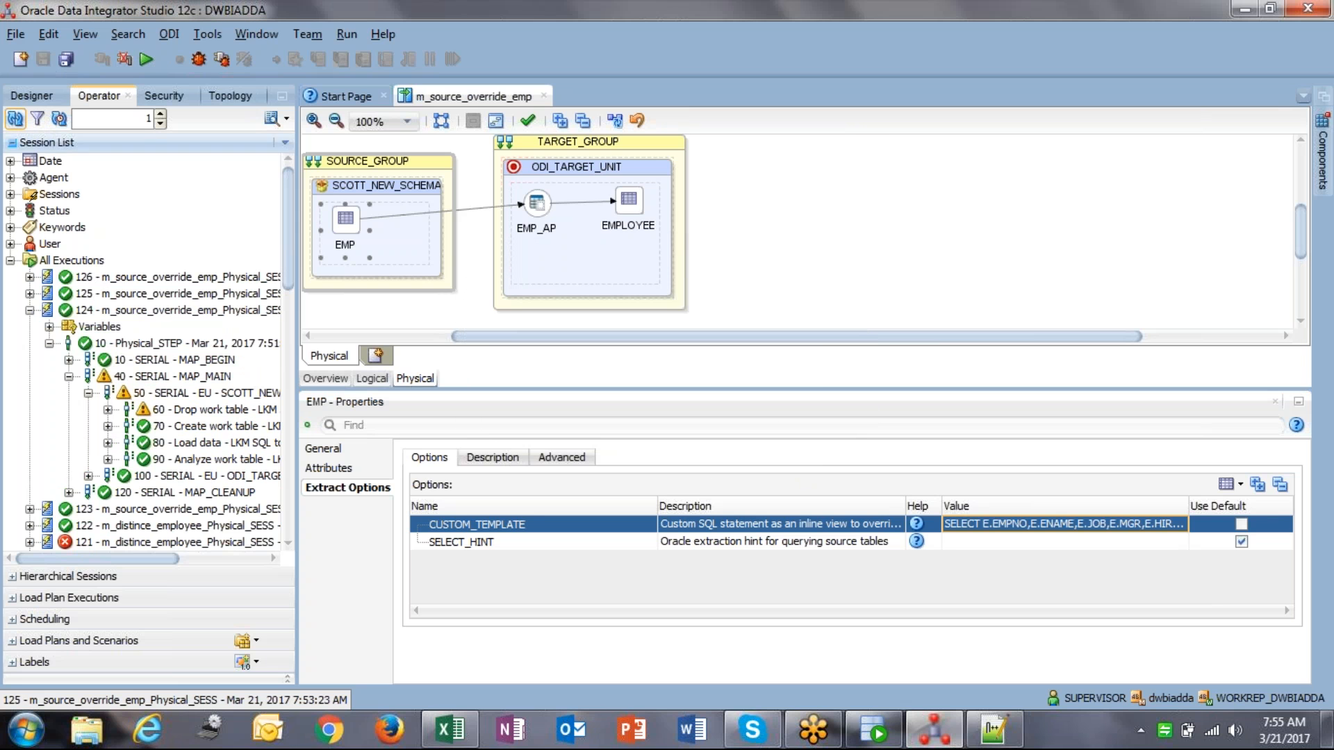
# Step: Expand session 126 down to SCOTT_NEW and open its Load data task
pyautogui.click(30, 277)
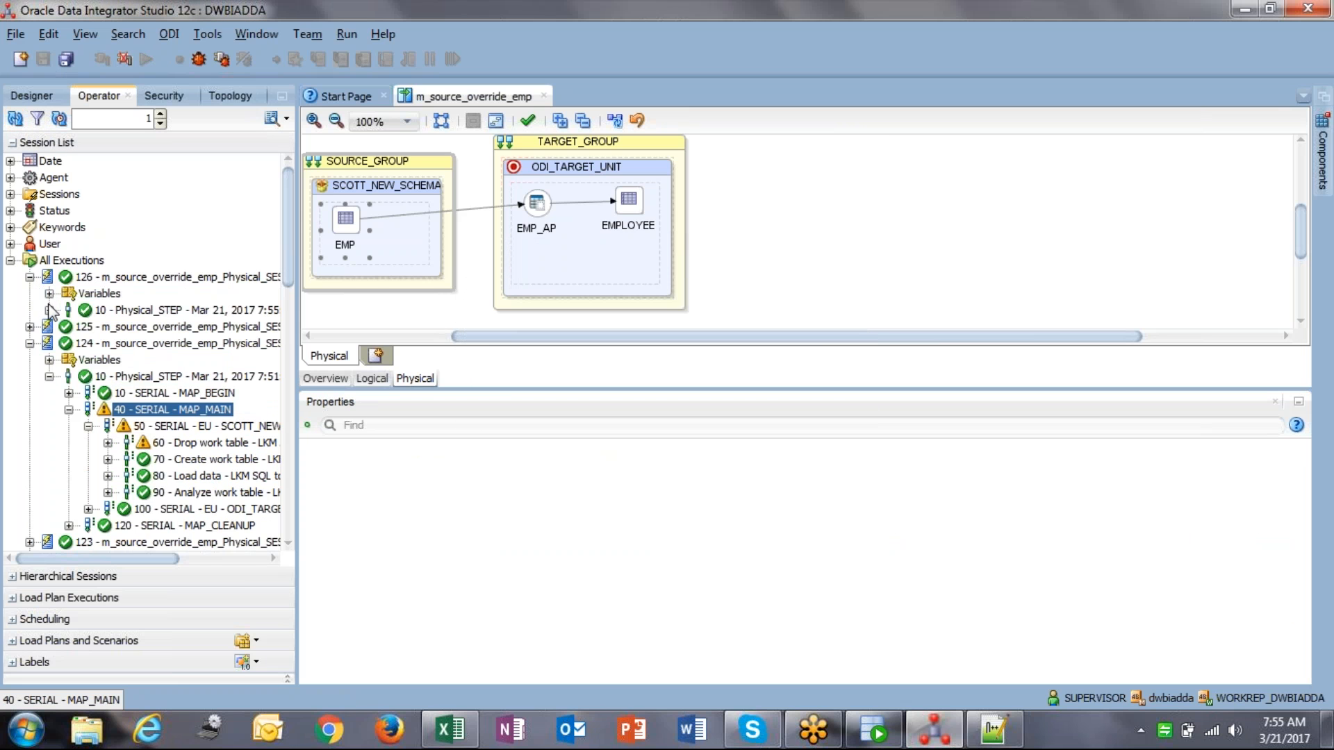
pyautogui.click(49, 310)
pyautogui.click(68, 343)
pyautogui.click(88, 360)
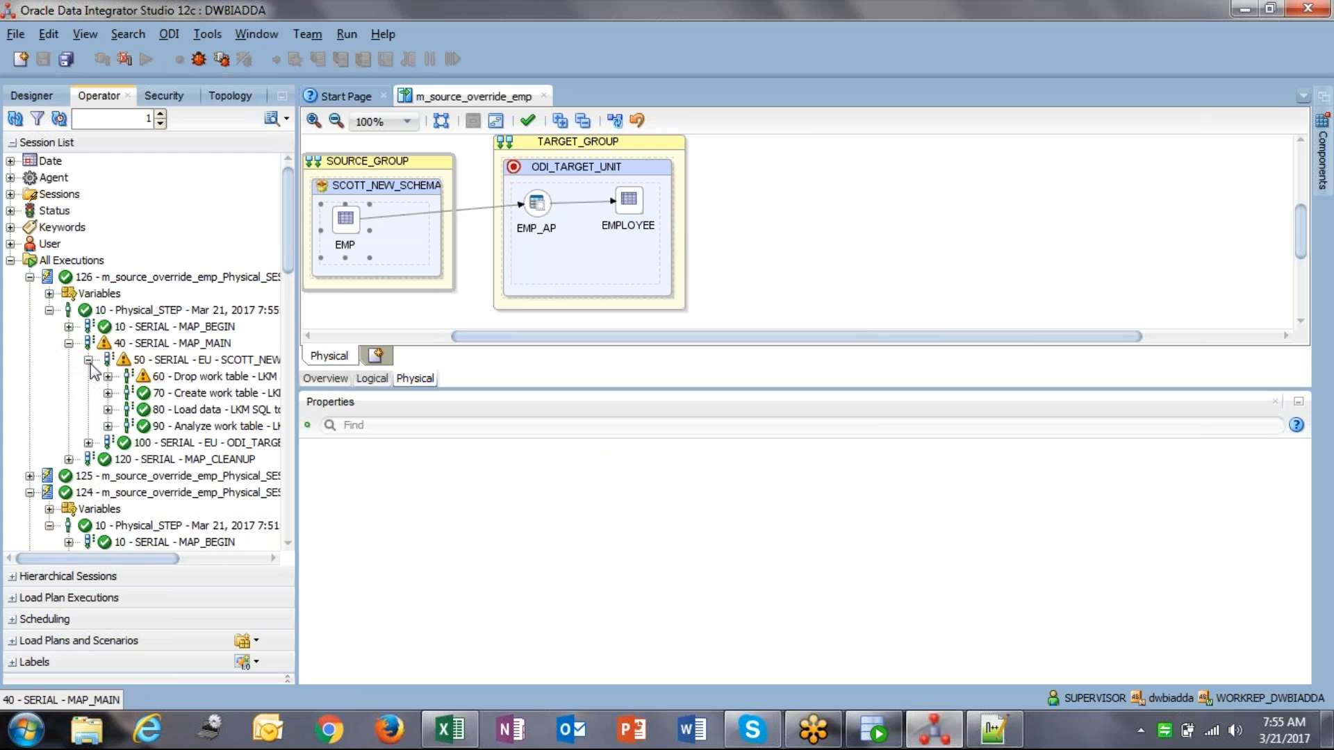
pyautogui.click(207, 410)
pyautogui.doubleClick(207, 410)
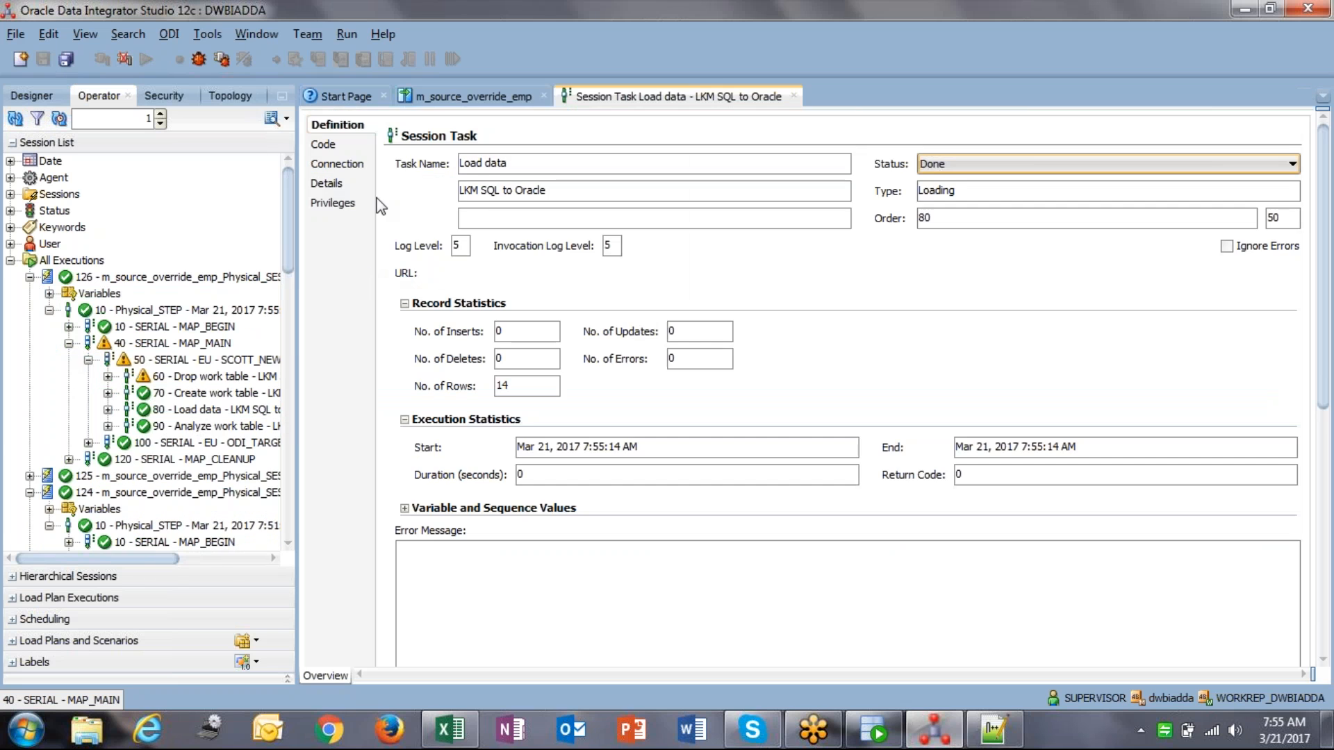
# Step: Inspect the source query the Load data task executed in its Code tab
pyautogui.click(326, 144)
pyautogui.click(1325, 606)
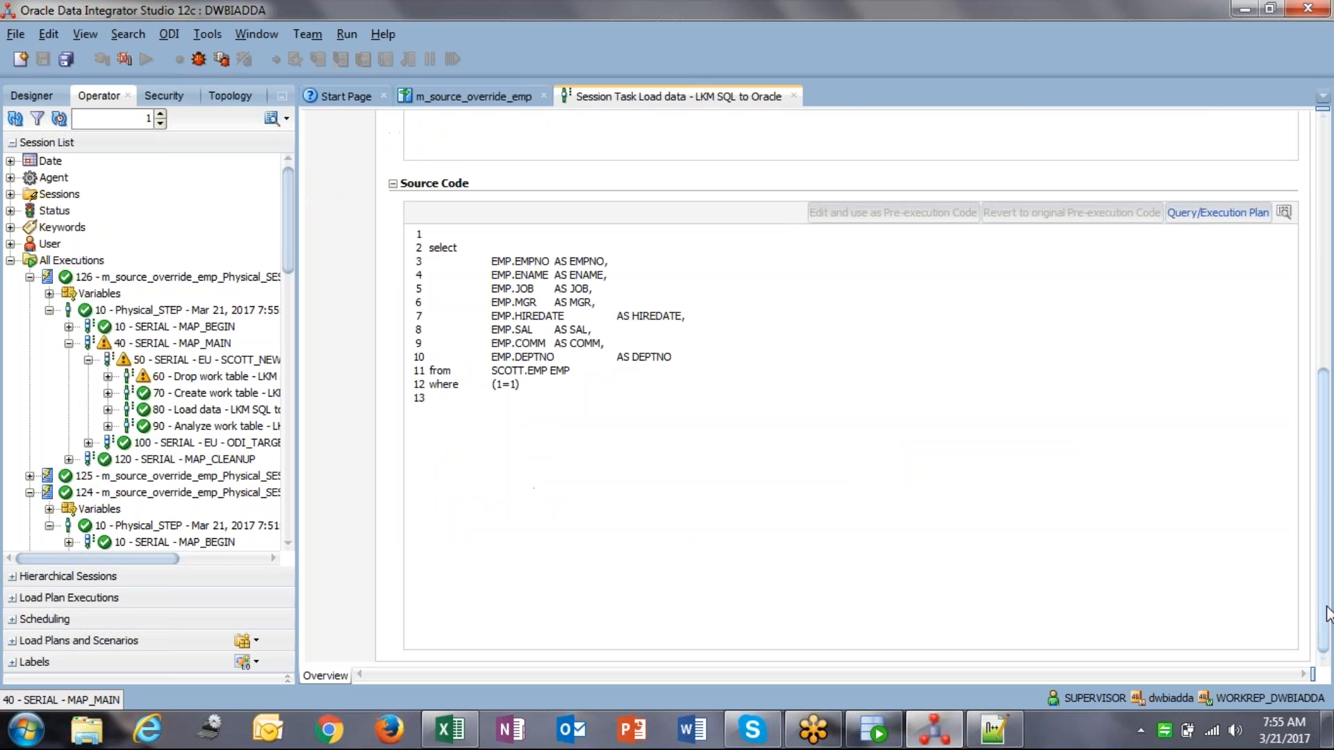
pyautogui.moveTo(652, 412); pyautogui.dragTo(416, 214)
pyautogui.click(633, 319)
pyautogui.moveTo(422, 254); pyautogui.dragTo(508, 455)
pyautogui.click(508, 456)
# Step: Return to the mapping, select EMP, and close the session task details
pyautogui.click(473, 99)
pyautogui.click(354, 222)
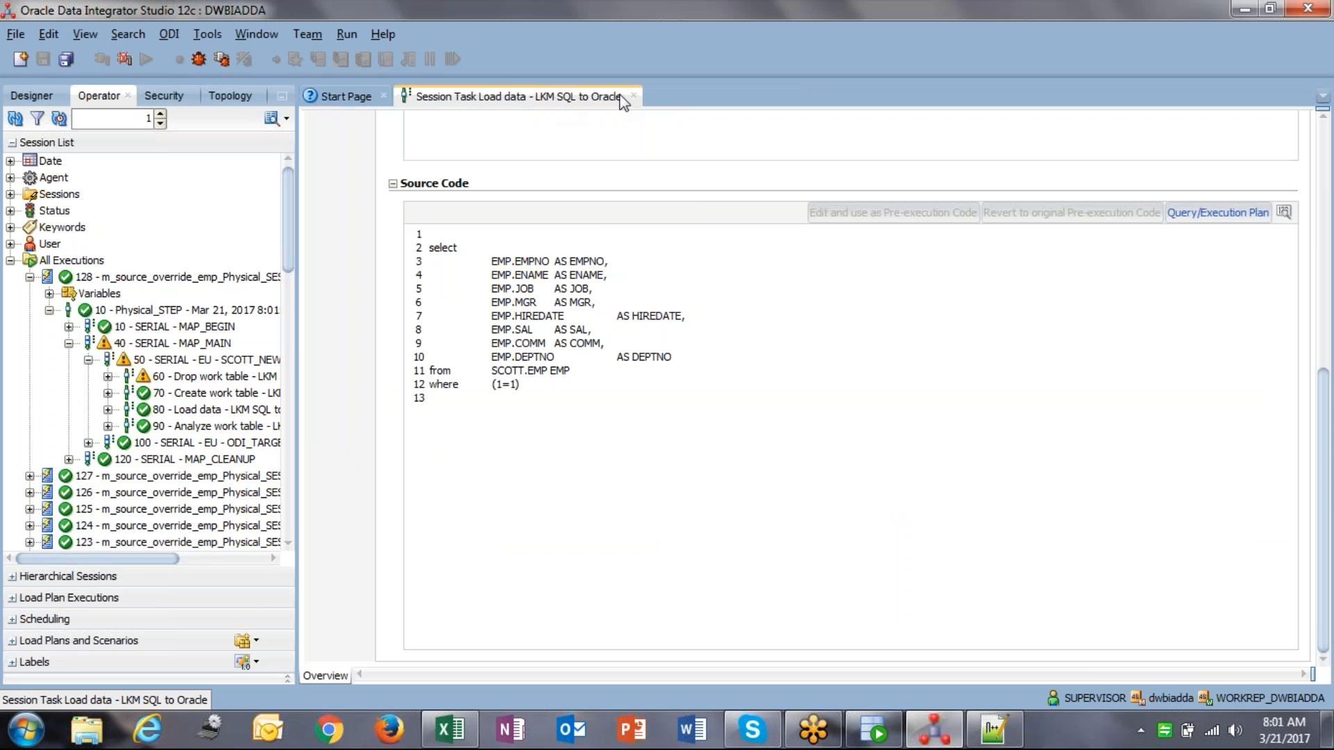
pyautogui.click(633, 96)
# Step: In Designer, collapse the models and DWBIADDA folders, then select Odi_batch_7_am's Mappings folder
pyautogui.click(36, 96)
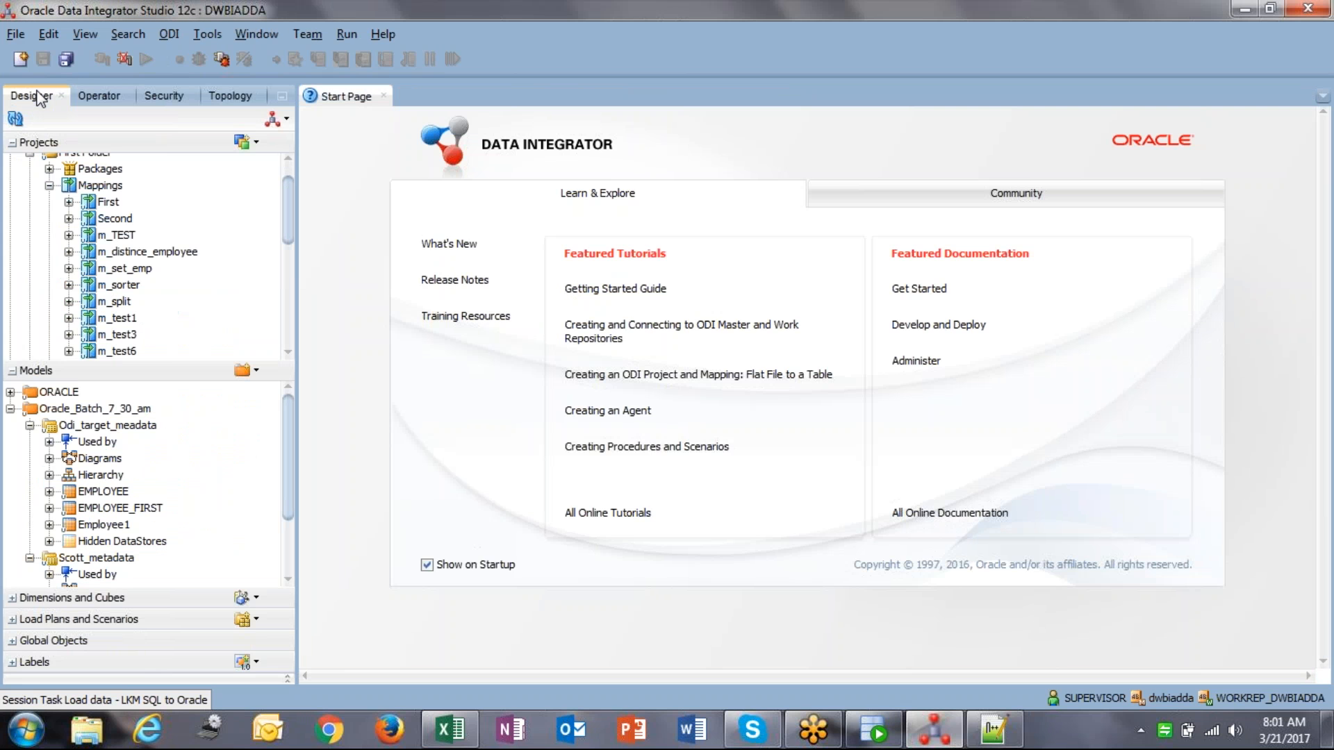
pyautogui.click(10, 408)
pyautogui.click(59, 391)
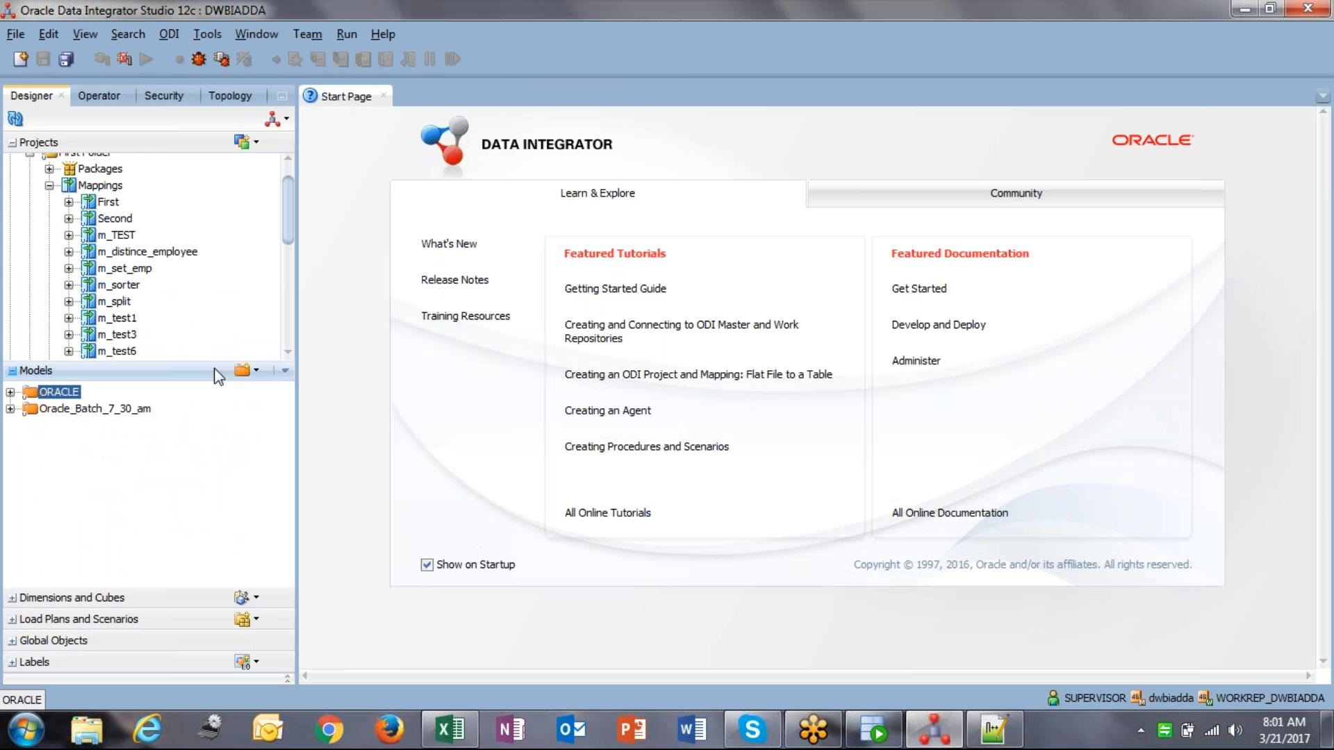
pyautogui.click(49, 186)
pyautogui.scroll(1, 42, 188)
pyautogui.click(29, 178)
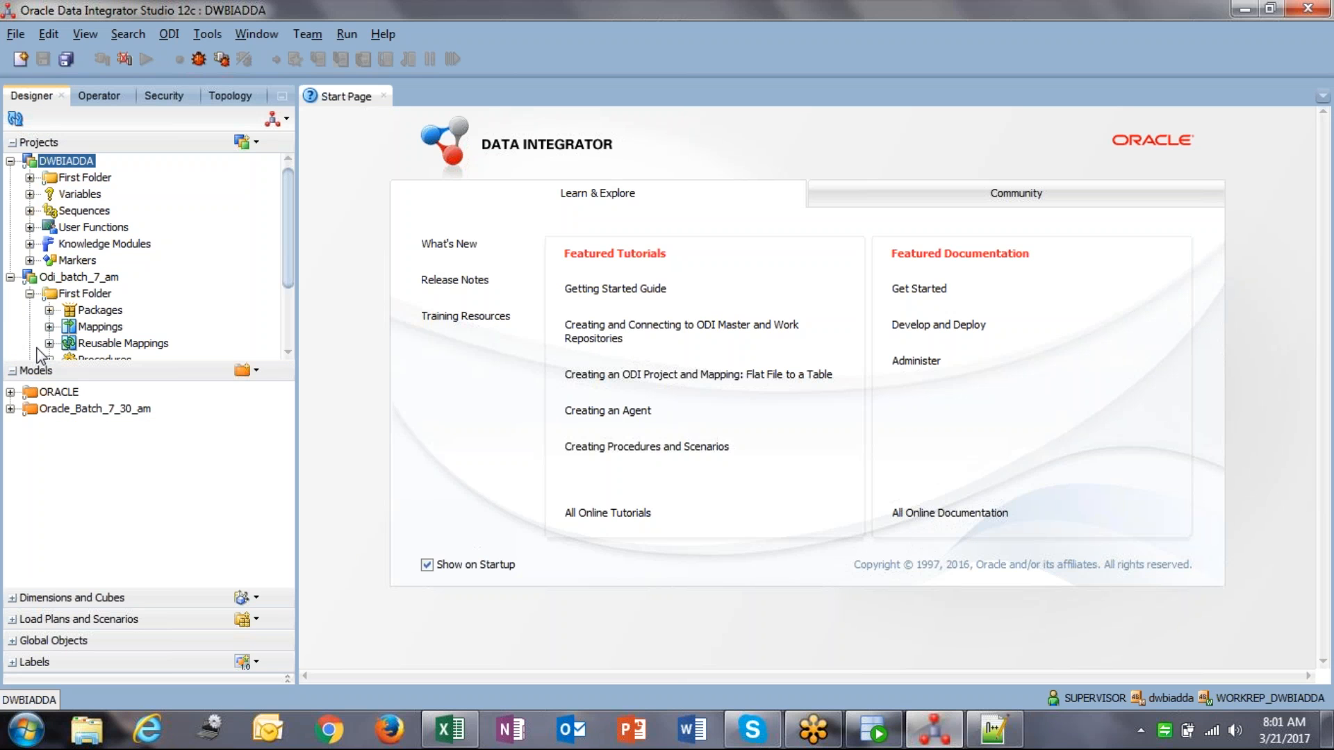
pyautogui.click(9, 370)
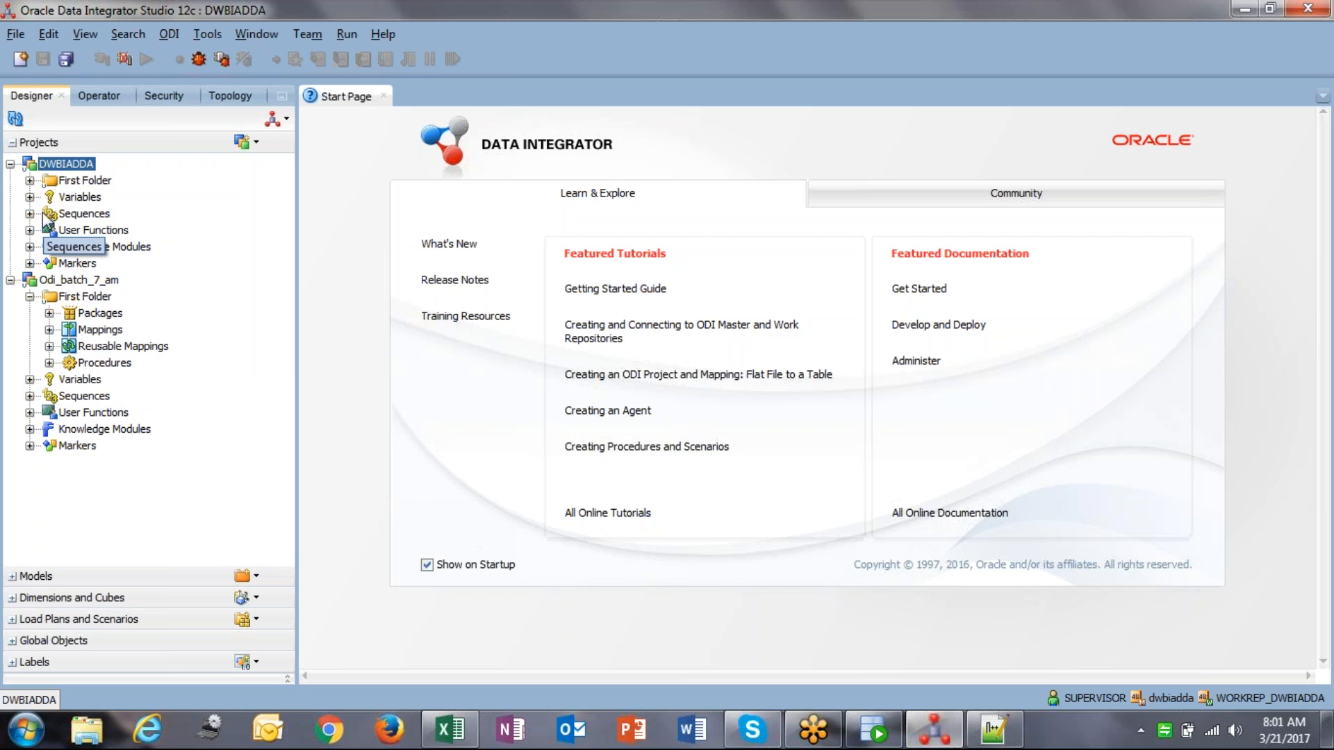
pyautogui.click(11, 165)
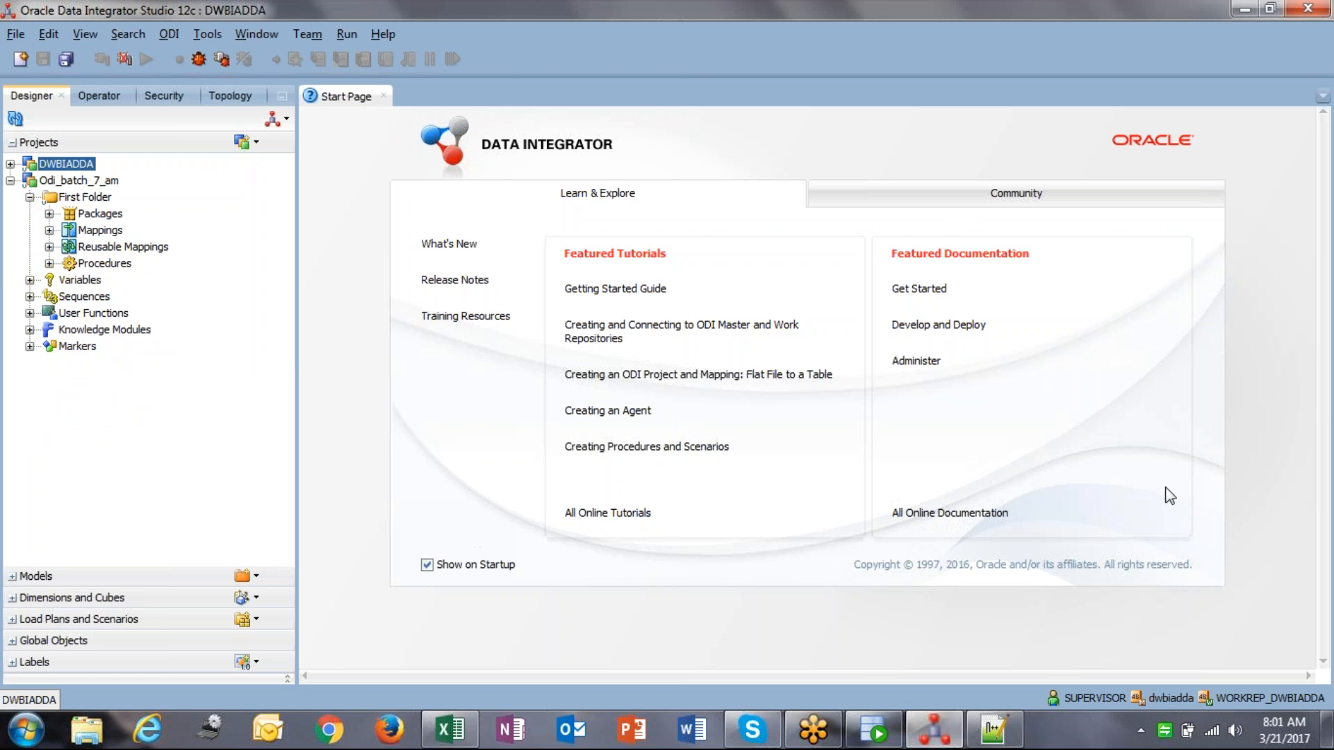
pyautogui.click(104, 232)
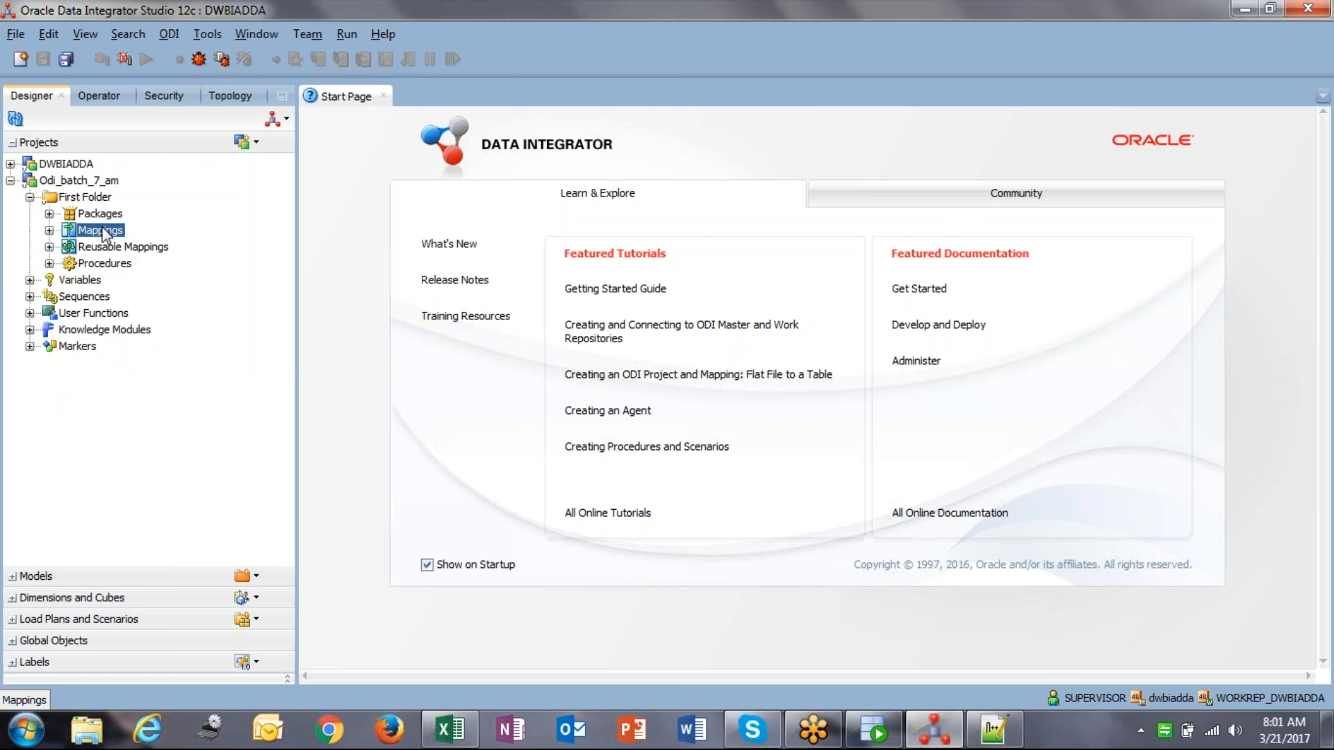
# Step: Create a new mapping named m_sorter_emp, reusing the name as its description
pyautogui.rightClick(110, 232)
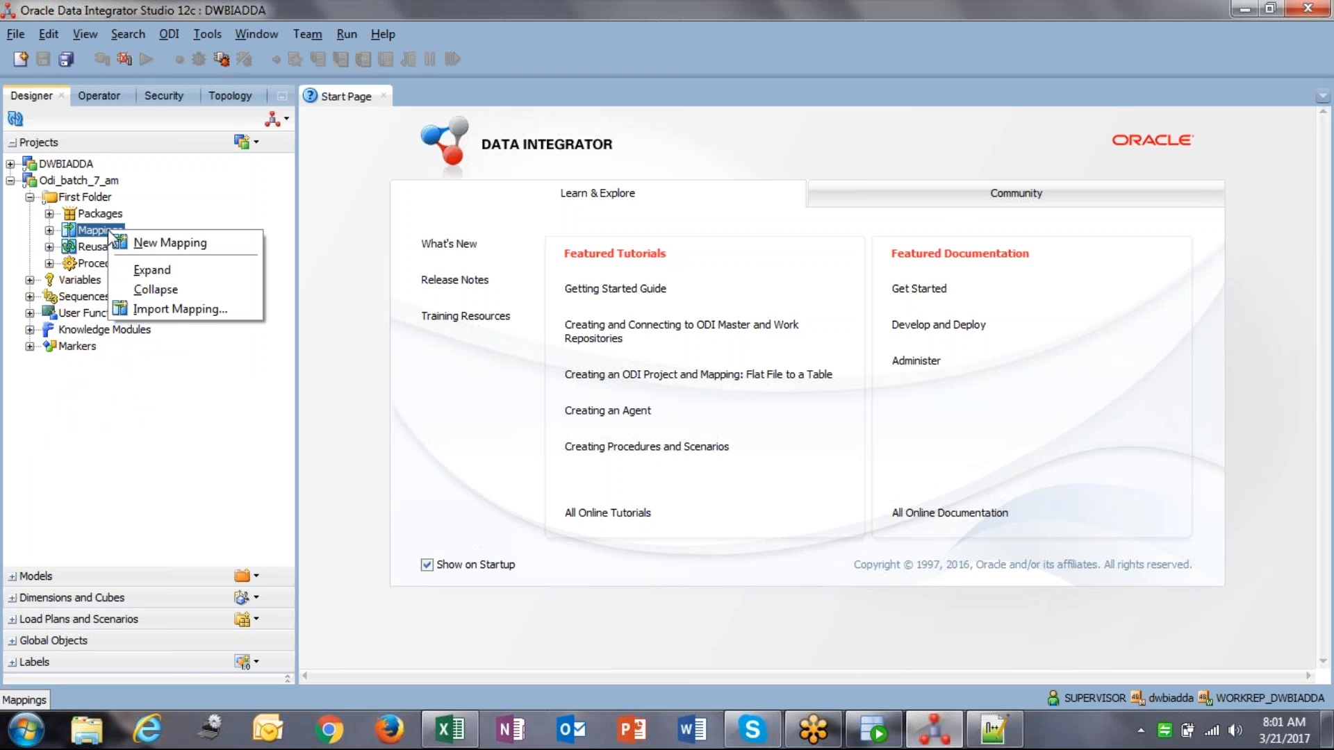
pyautogui.click(154, 242)
pyautogui.write('m_sorter_emp')
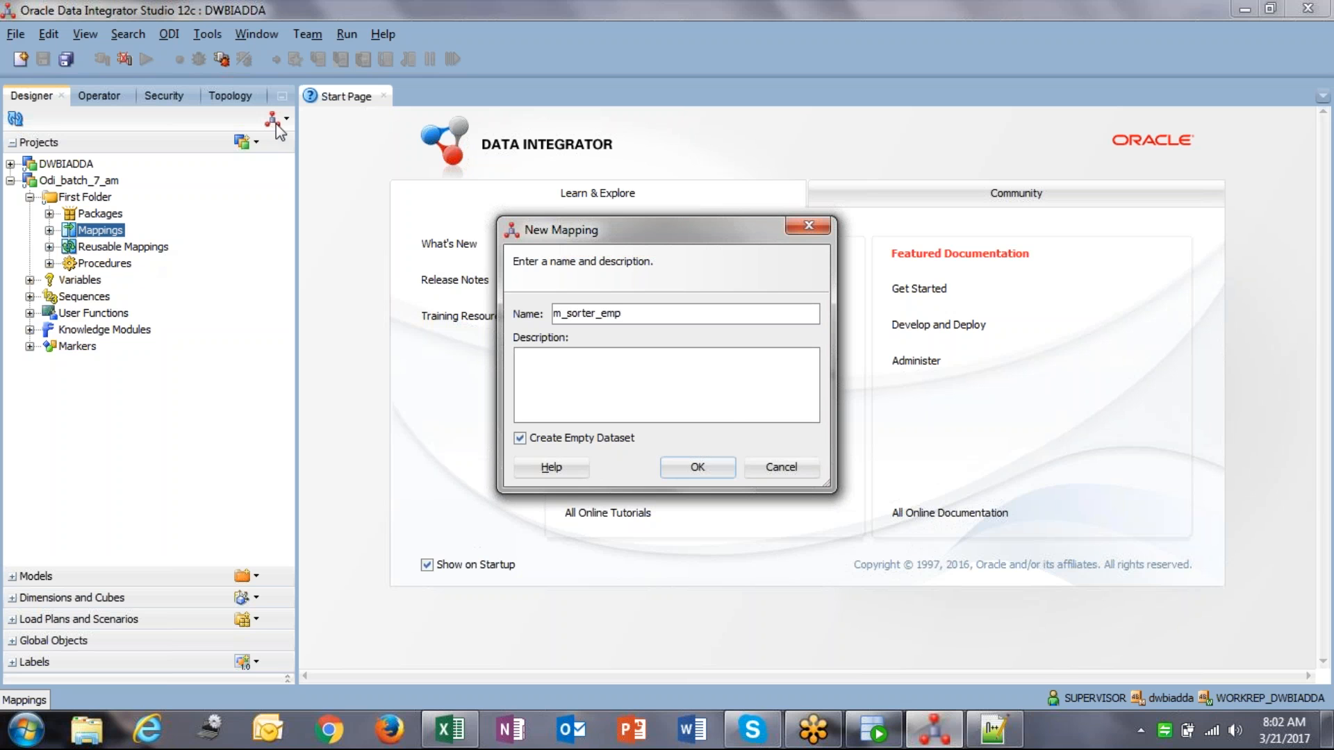
pyautogui.doubleClick(658, 315)
pyautogui.hotkey('ctrl', 'c')
pyautogui.click(738, 414)
pyautogui.hotkey('ctrl', 'v')
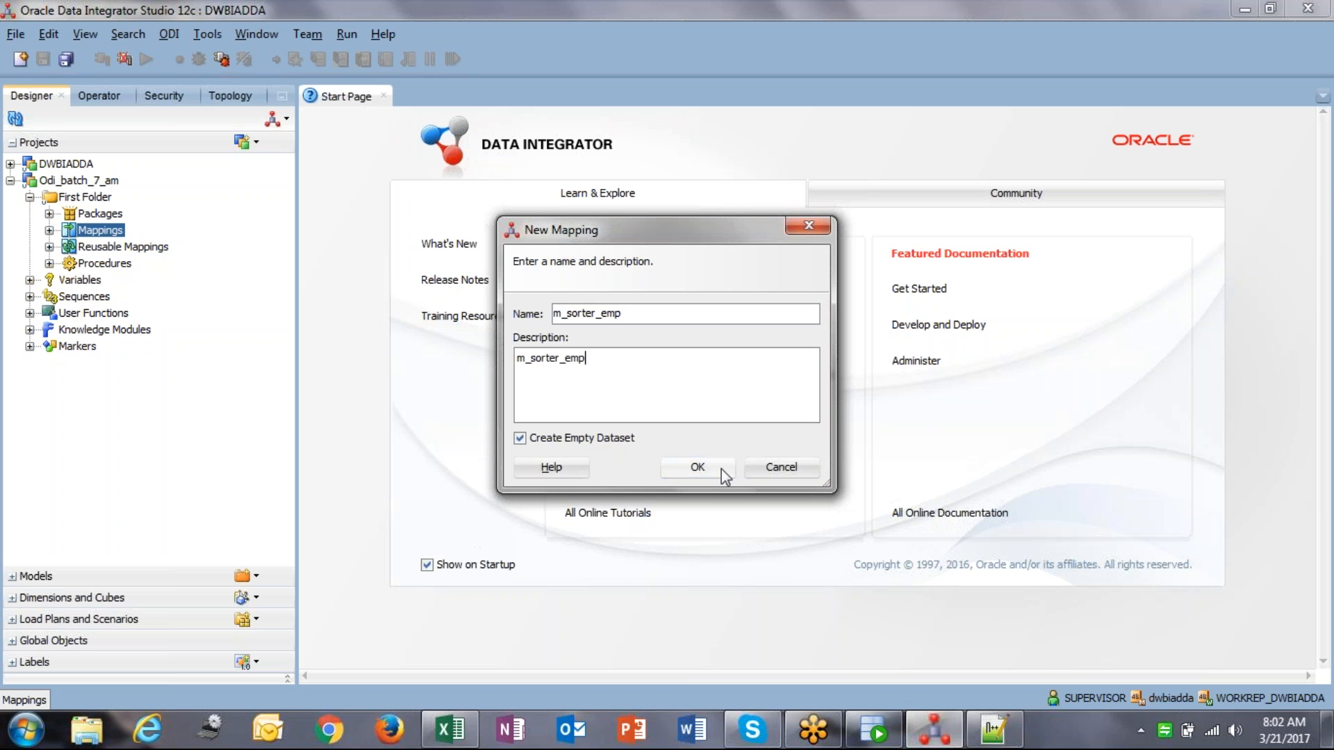
pyautogui.click(721, 469)
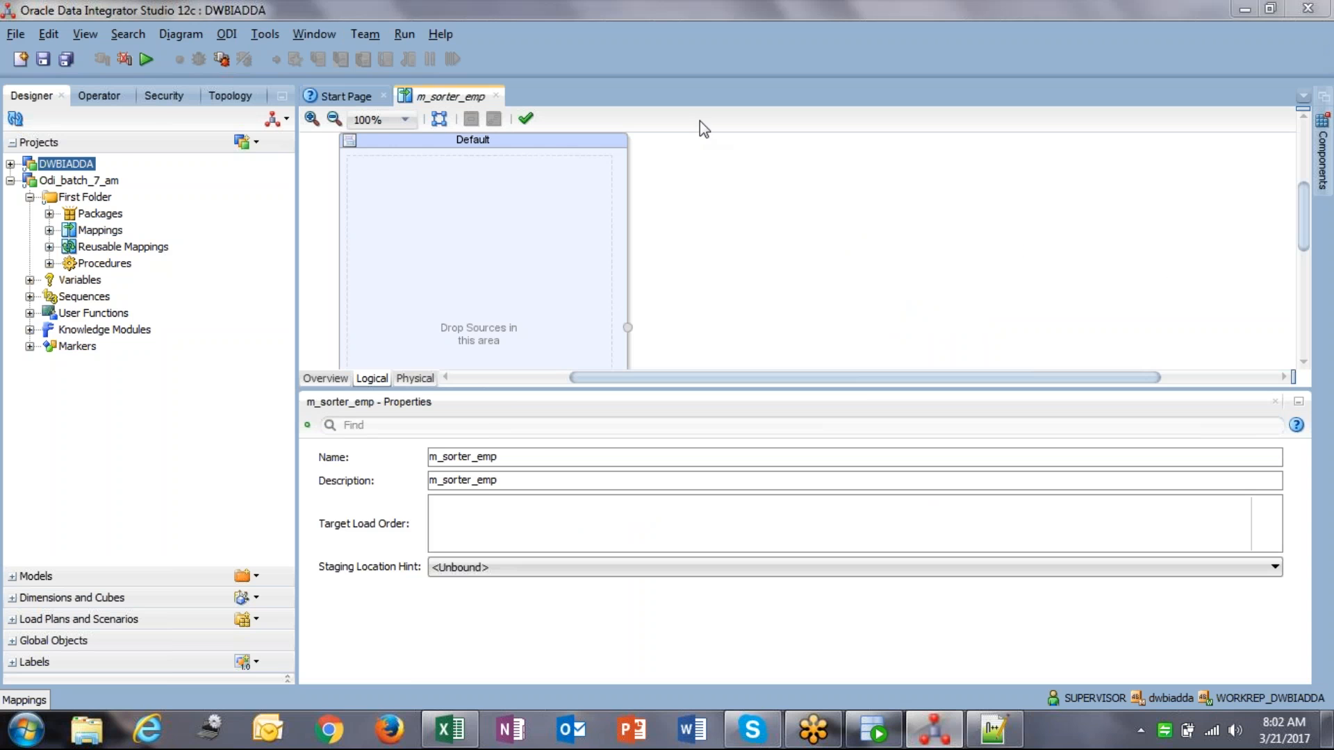
# Step: Delete the Default dataset so the logical canvas is empty
pyautogui.click(566, 150)
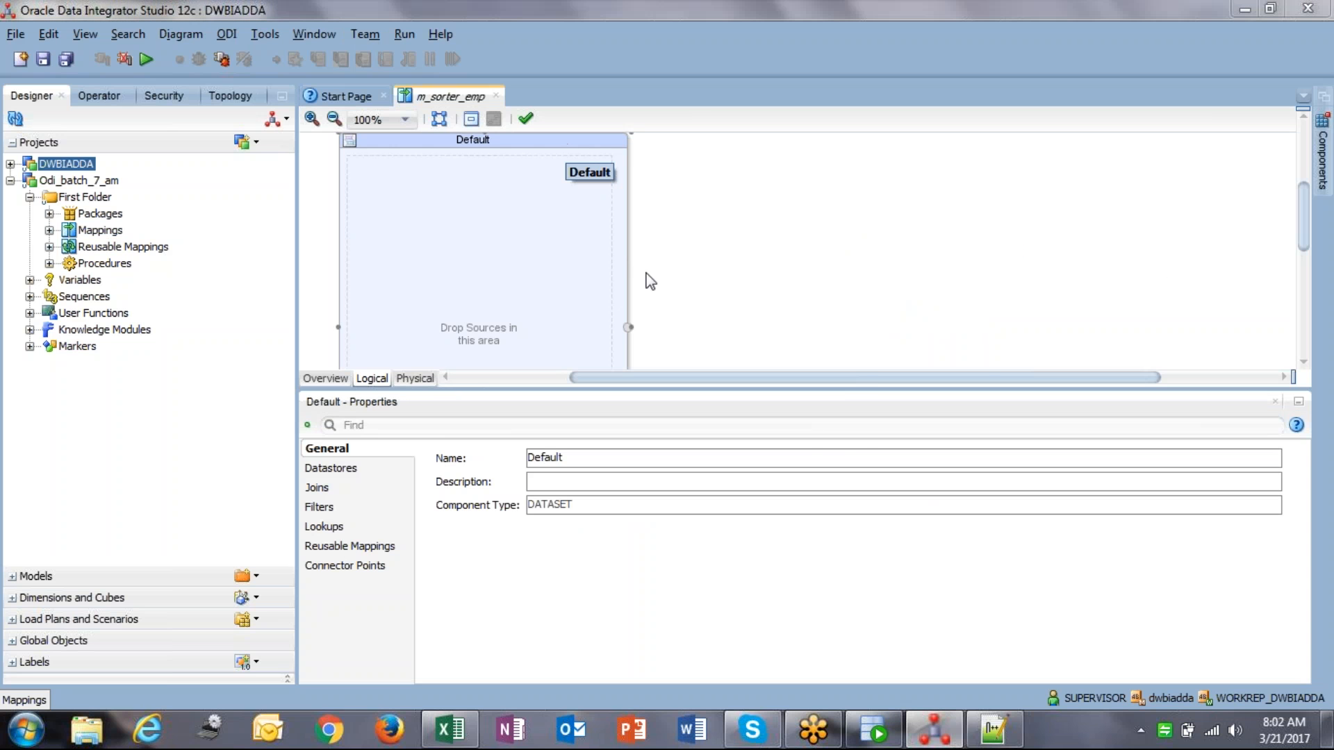
pyautogui.press('Delete')
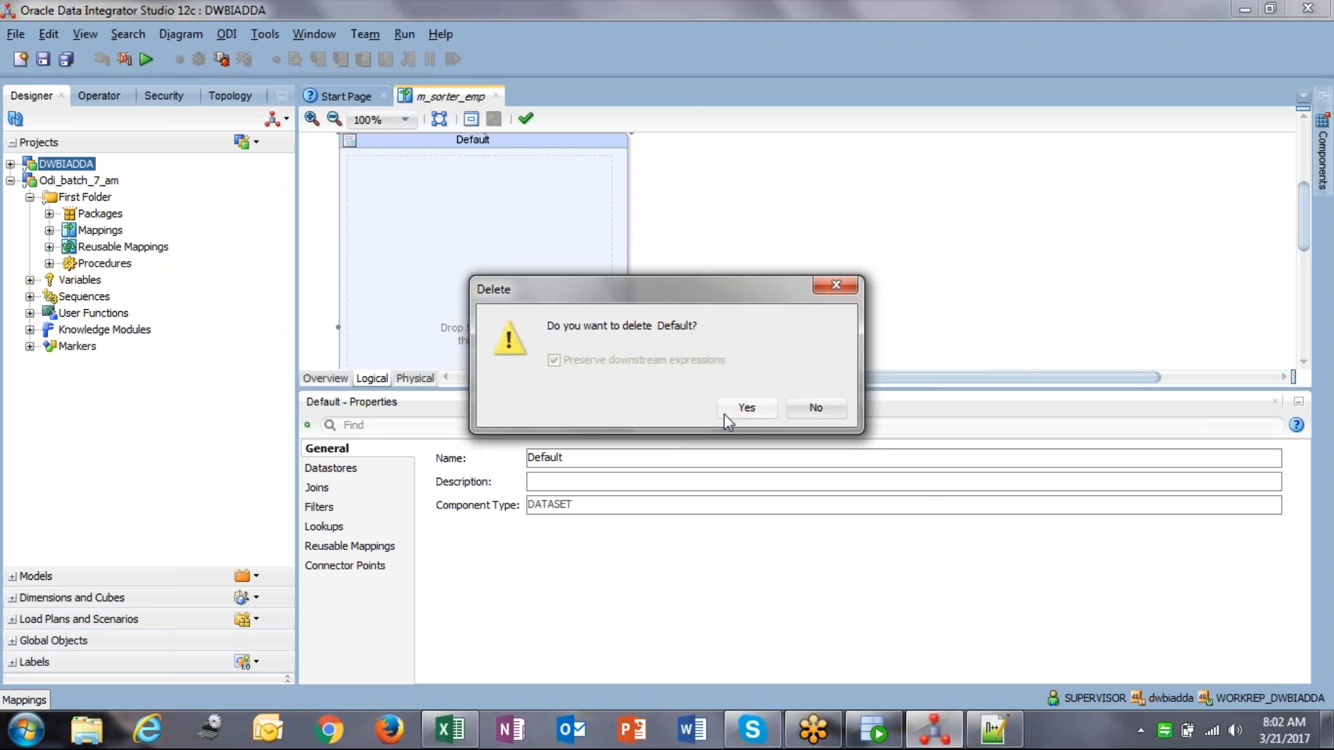
pyautogui.click(726, 415)
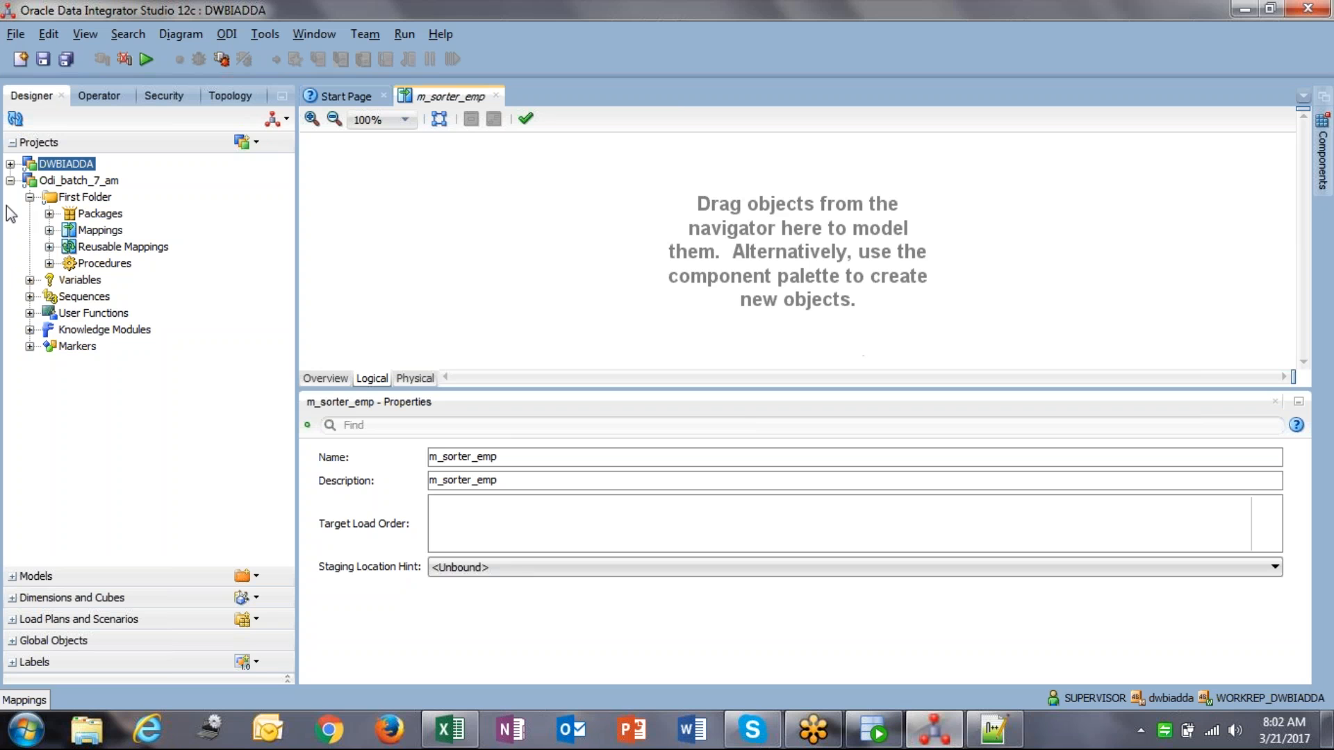
pyautogui.click(10, 578)
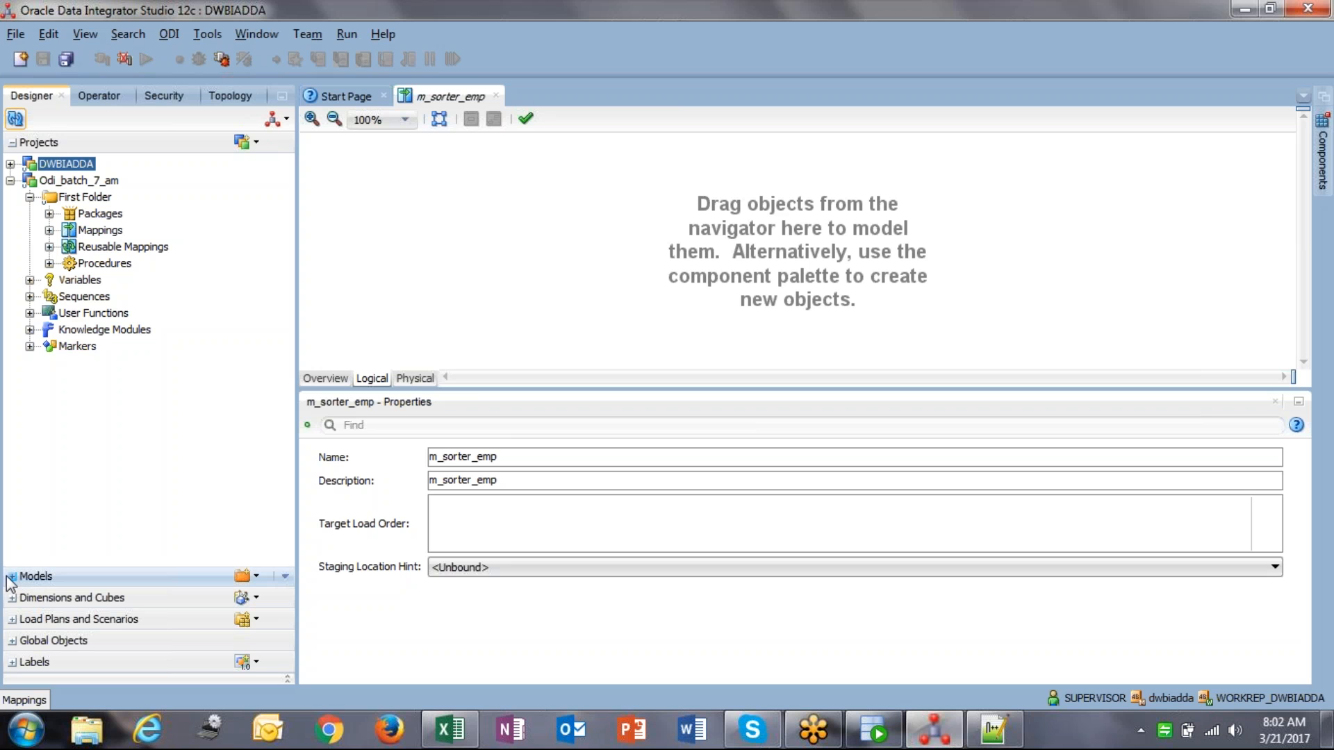
# Step: Drag EMP from Scott_metadata and EMPLOYEE from Odi_target_meadata onto the mapping canvas
pyautogui.click(10, 578)
pyautogui.click(10, 409)
pyautogui.click(29, 442)
pyautogui.moveTo(91, 514); pyautogui.dragTo(471, 248)
pyautogui.click(29, 425)
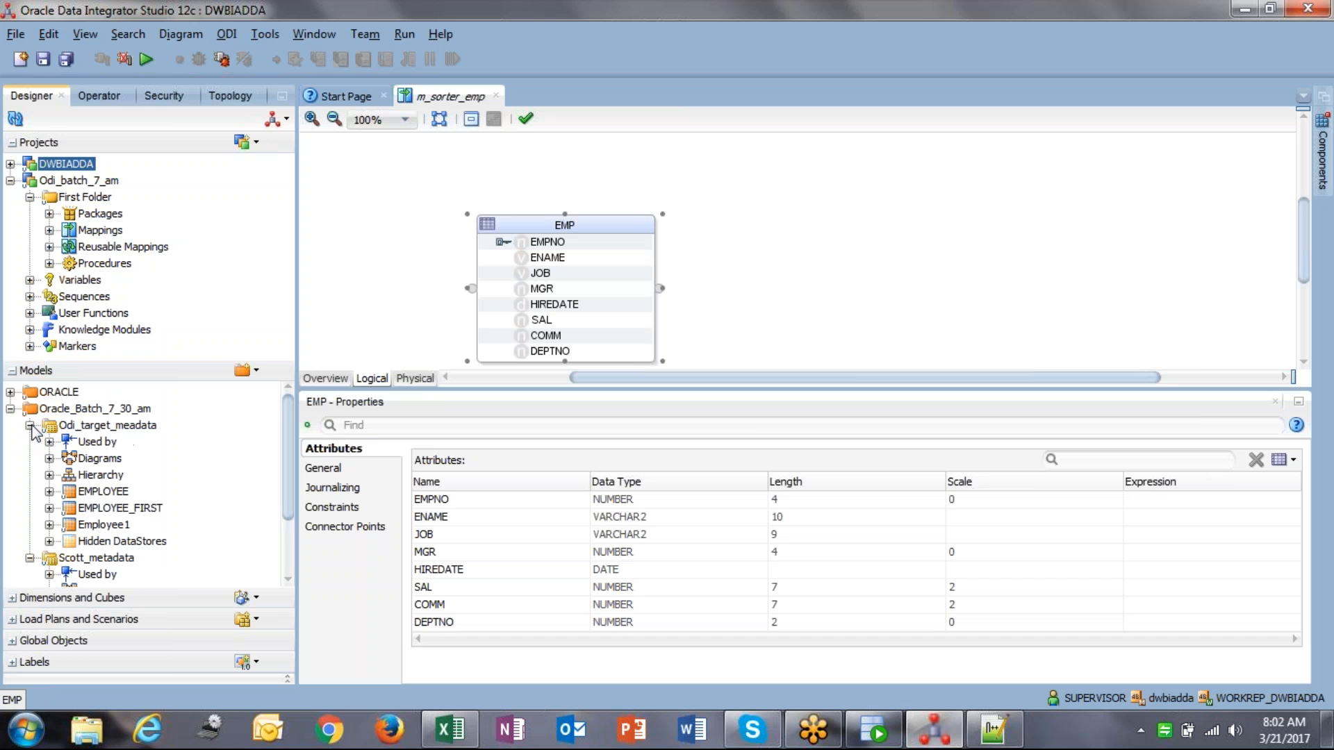
pyautogui.moveTo(112, 491); pyautogui.dragTo(1028, 255)
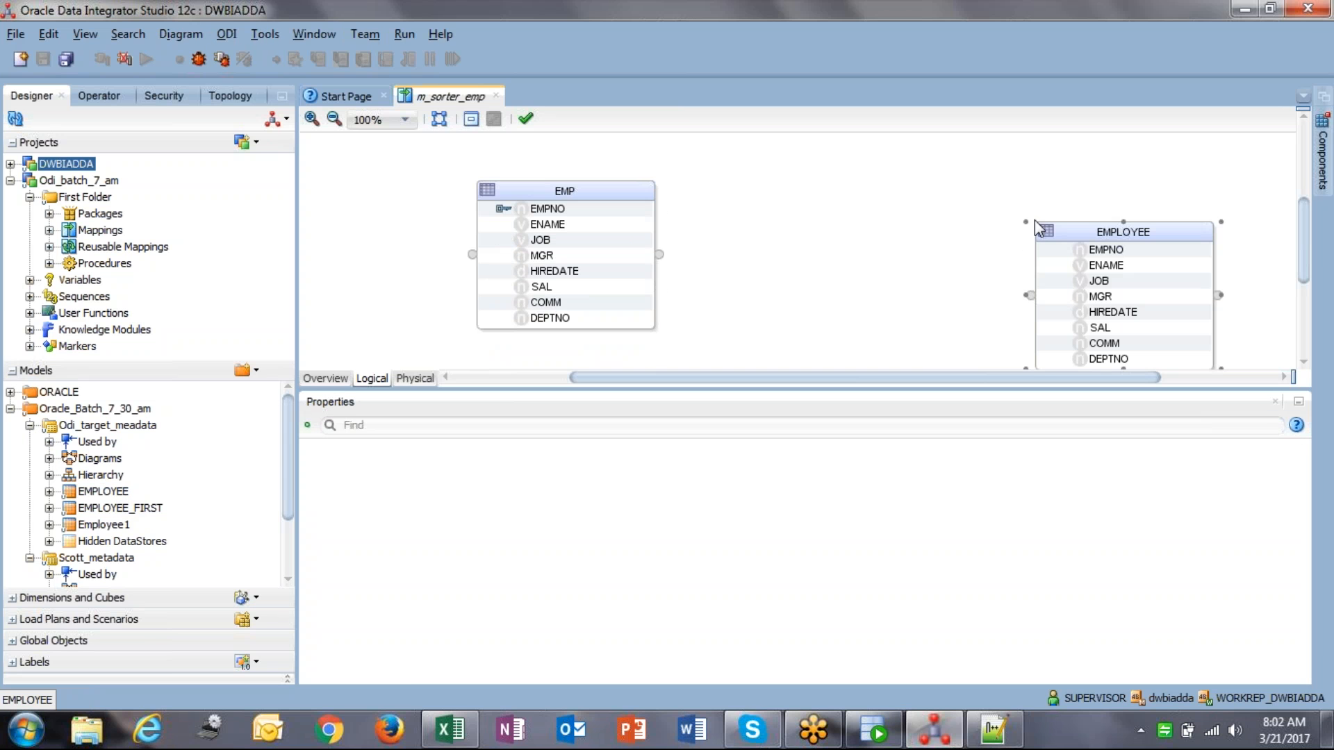
pyautogui.click(1322, 146)
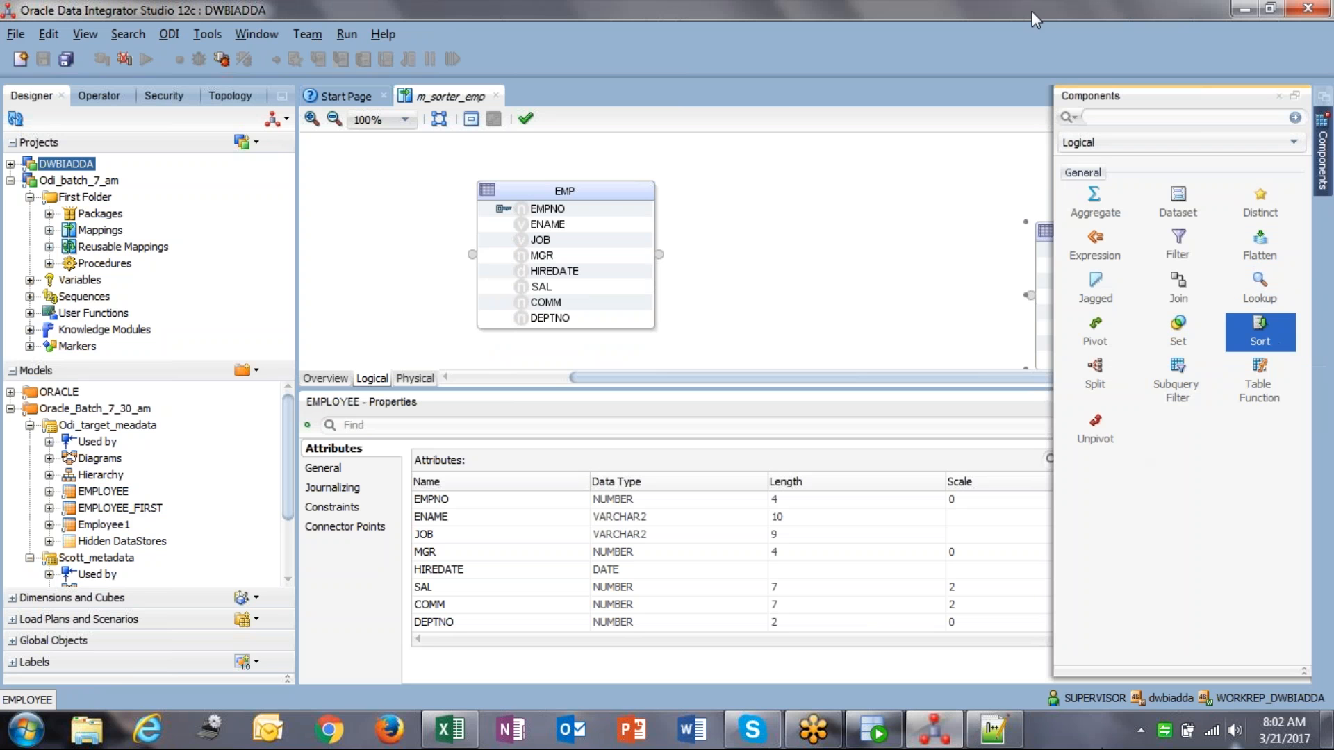
# Step: Add a SORT component wired EMP → SORT → EMPLOYEE, matching attributes by name
pyautogui.click(811, 190)
pyautogui.moveTo(626, 202); pyautogui.dragTo(551, 174)
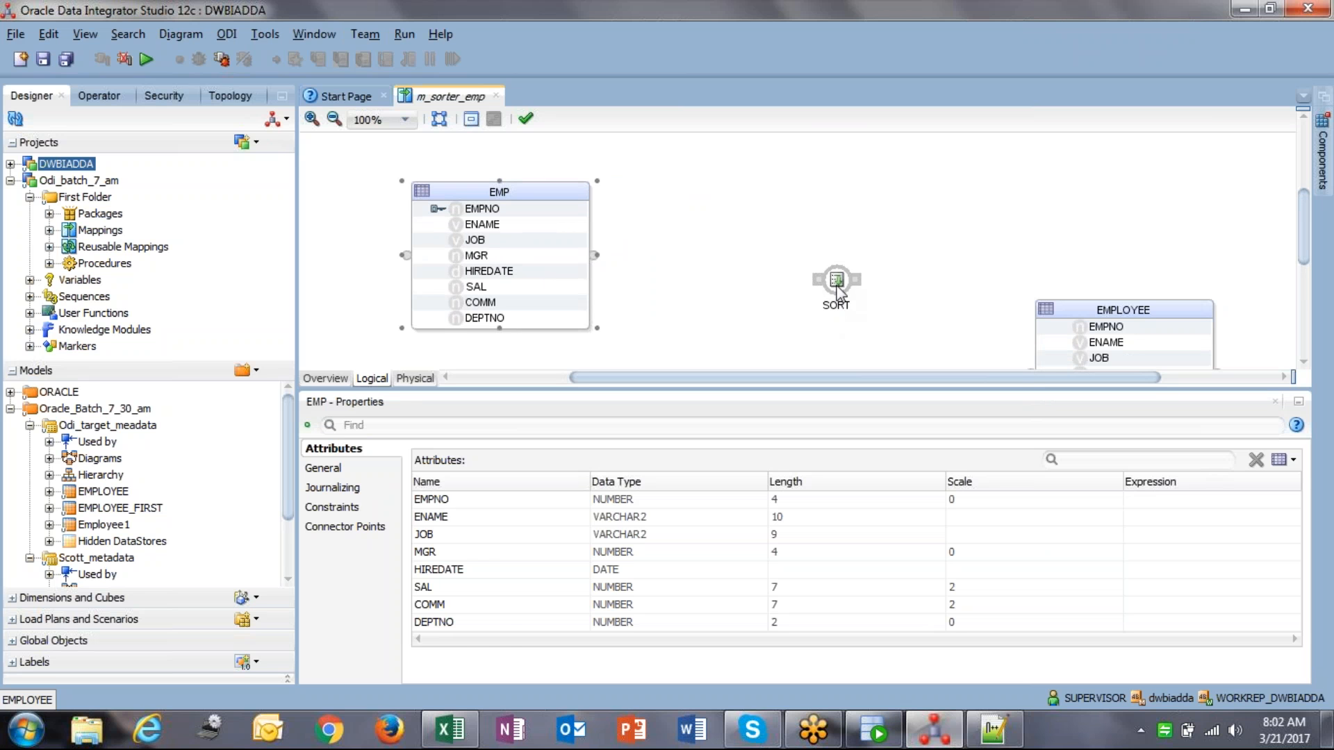
pyautogui.moveTo(838, 281); pyautogui.dragTo(766, 218)
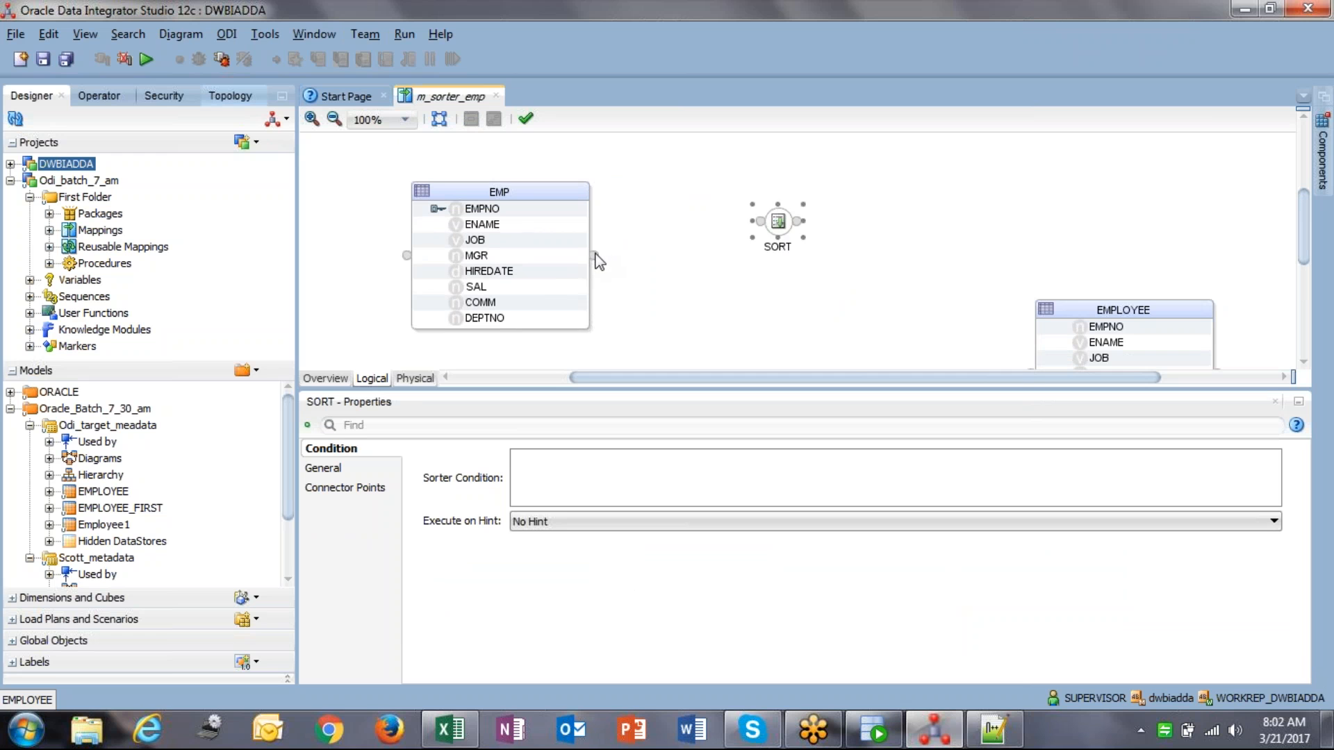
pyautogui.moveTo(595, 255); pyautogui.dragTo(758, 224)
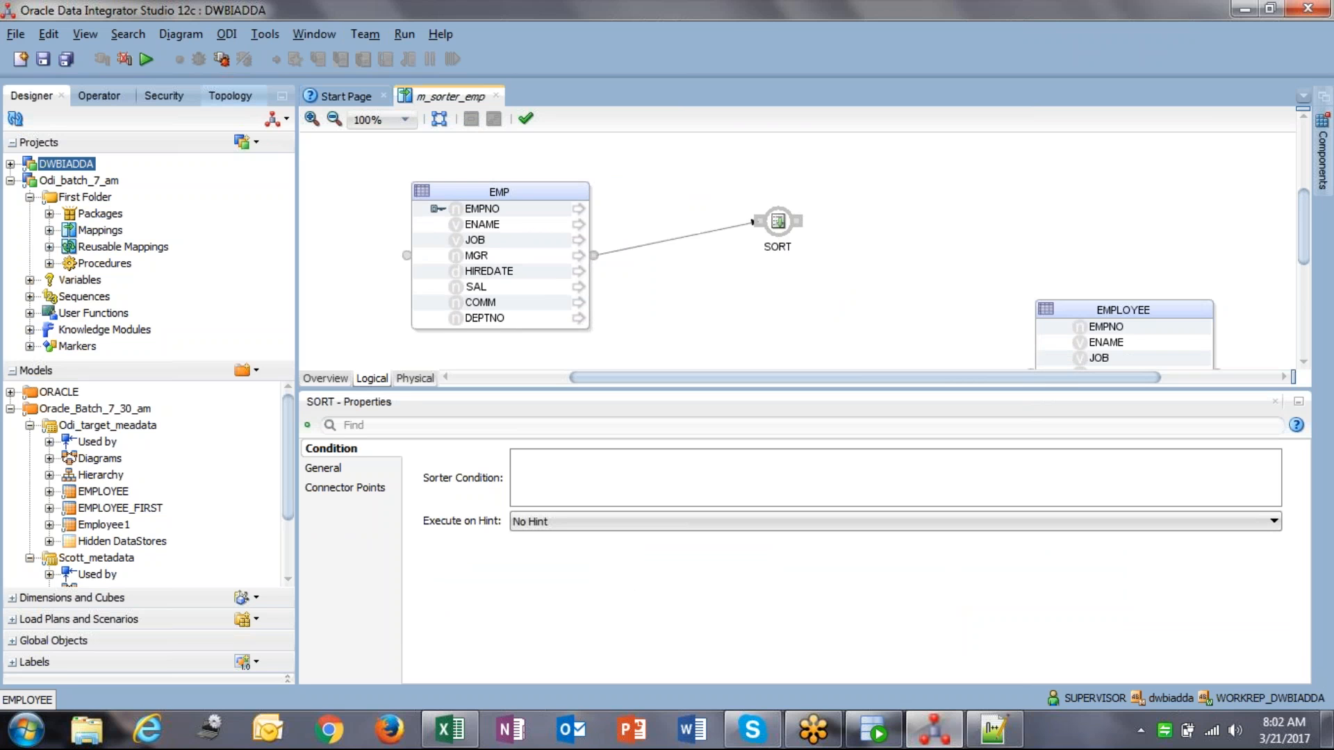
pyautogui.moveTo(1098, 309); pyautogui.dragTo(1060, 187)
pyautogui.moveTo(797, 222); pyautogui.dragTo(998, 256)
pyautogui.click(680, 559)
# Step: Check EMPLOYEE's mappings for EMPNO through DEPTNO and reposition SORT
pyautogui.click(1063, 209)
pyautogui.click(1079, 221)
pyautogui.click(1082, 235)
pyautogui.click(1086, 251)
pyautogui.click(1088, 266)
pyautogui.click(1085, 282)
pyautogui.click(1082, 298)
pyautogui.click(1080, 312)
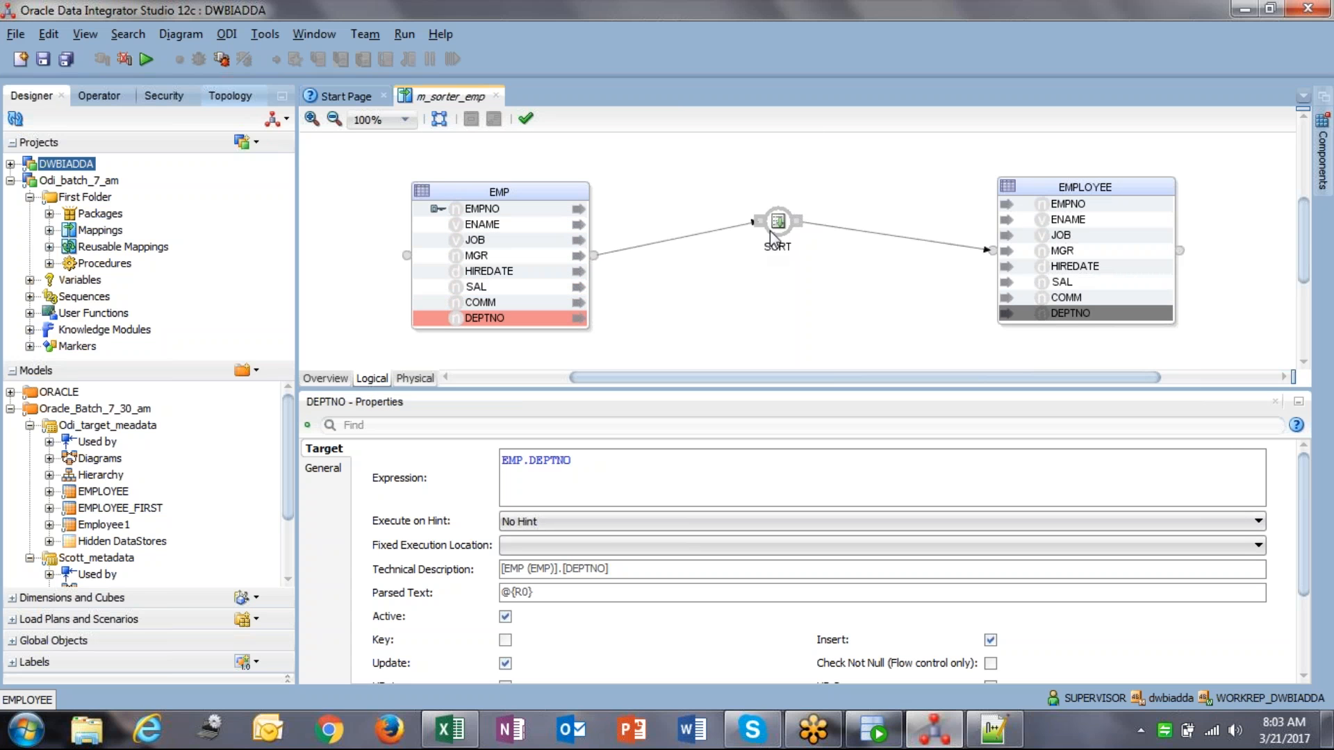
pyautogui.moveTo(771, 234); pyautogui.dragTo(717, 194)
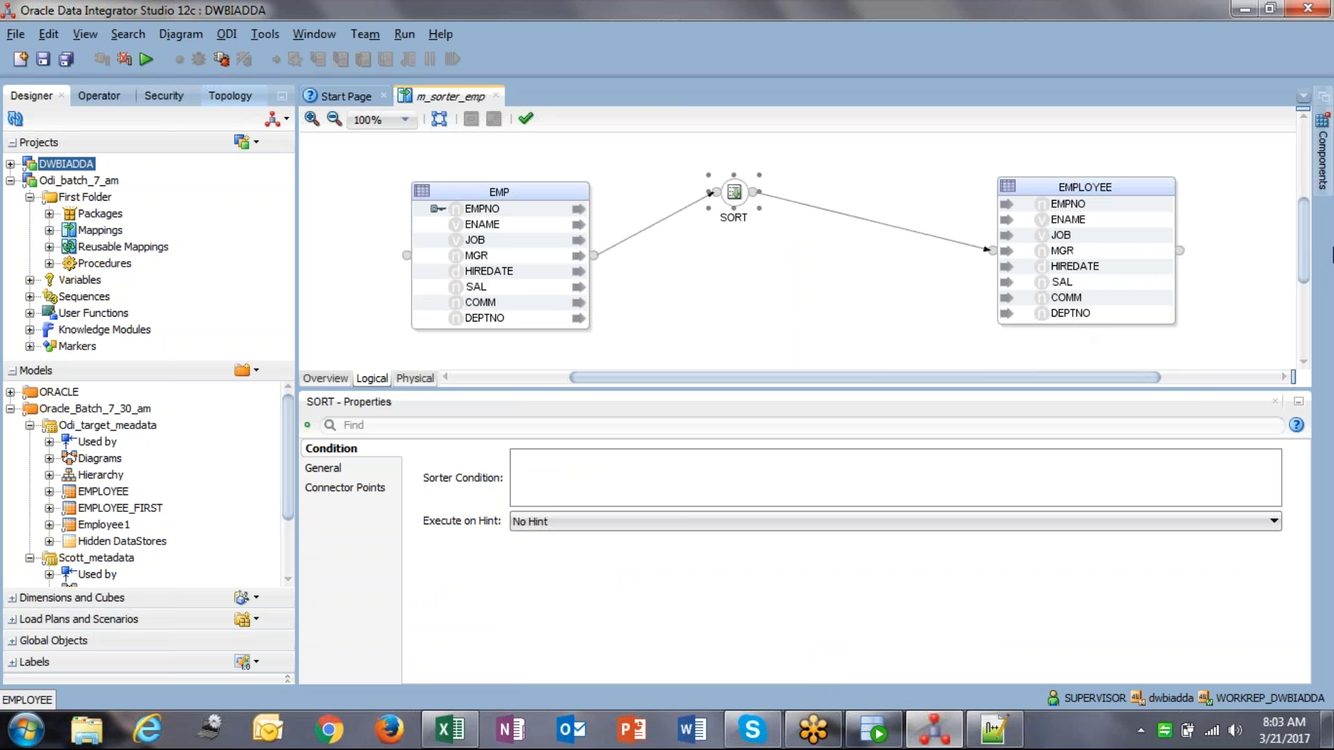
pyautogui.click(1323, 164)
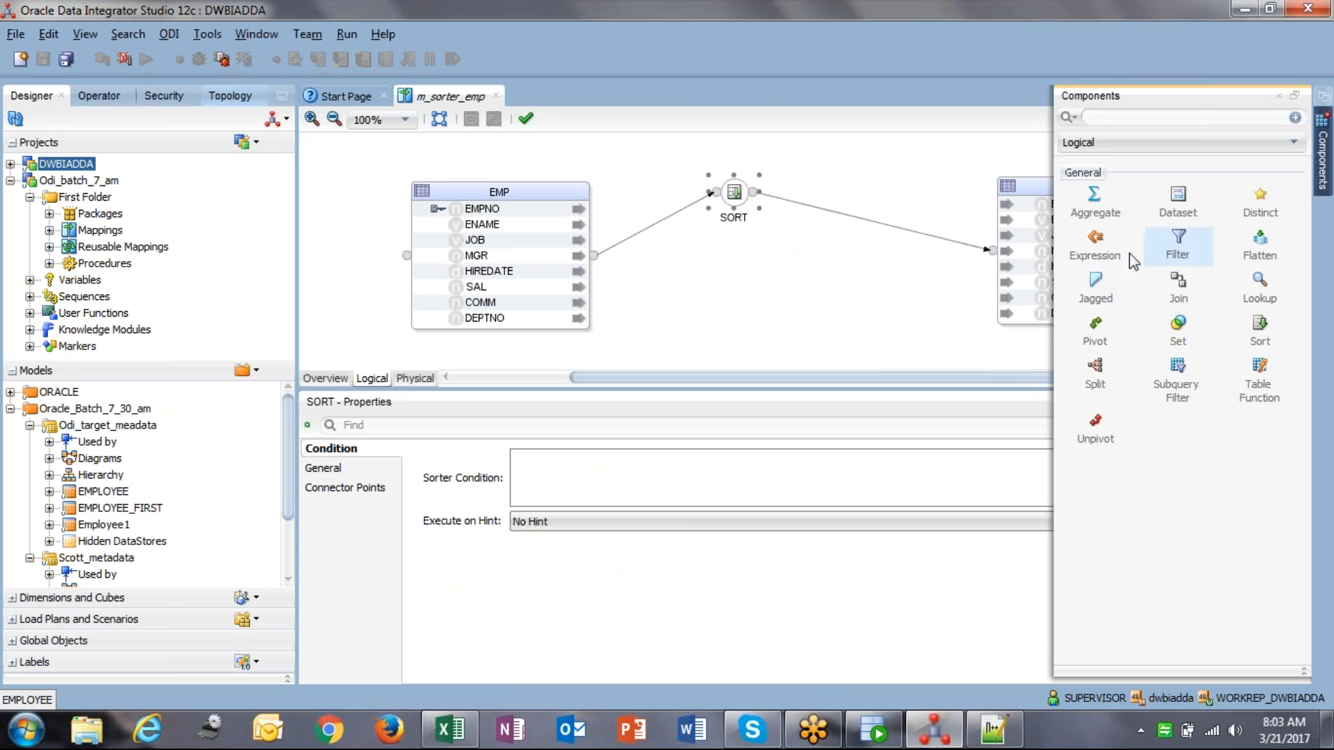
# Step: Add an EXPRESSION, remove the SORT–EMPLOYEE link, and feed SORT into EXPRESSION
pyautogui.click(872, 274)
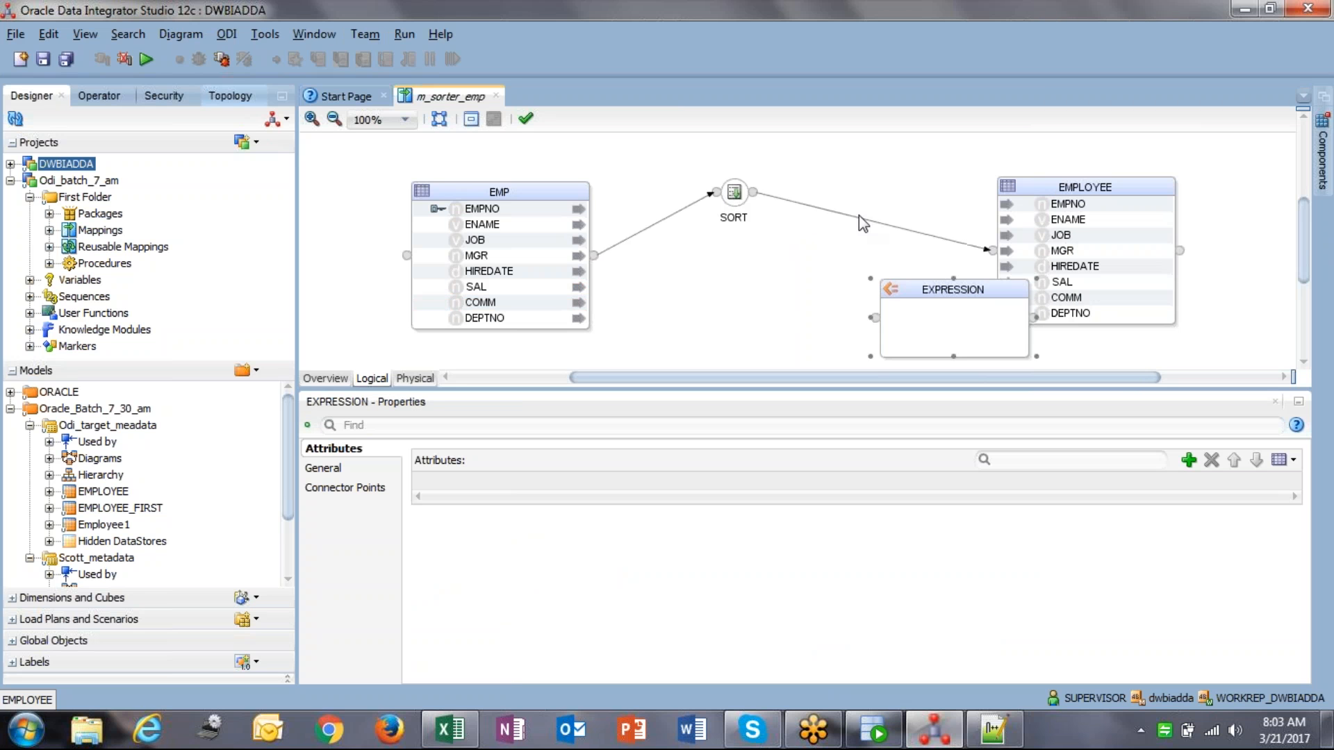
pyautogui.click(865, 222)
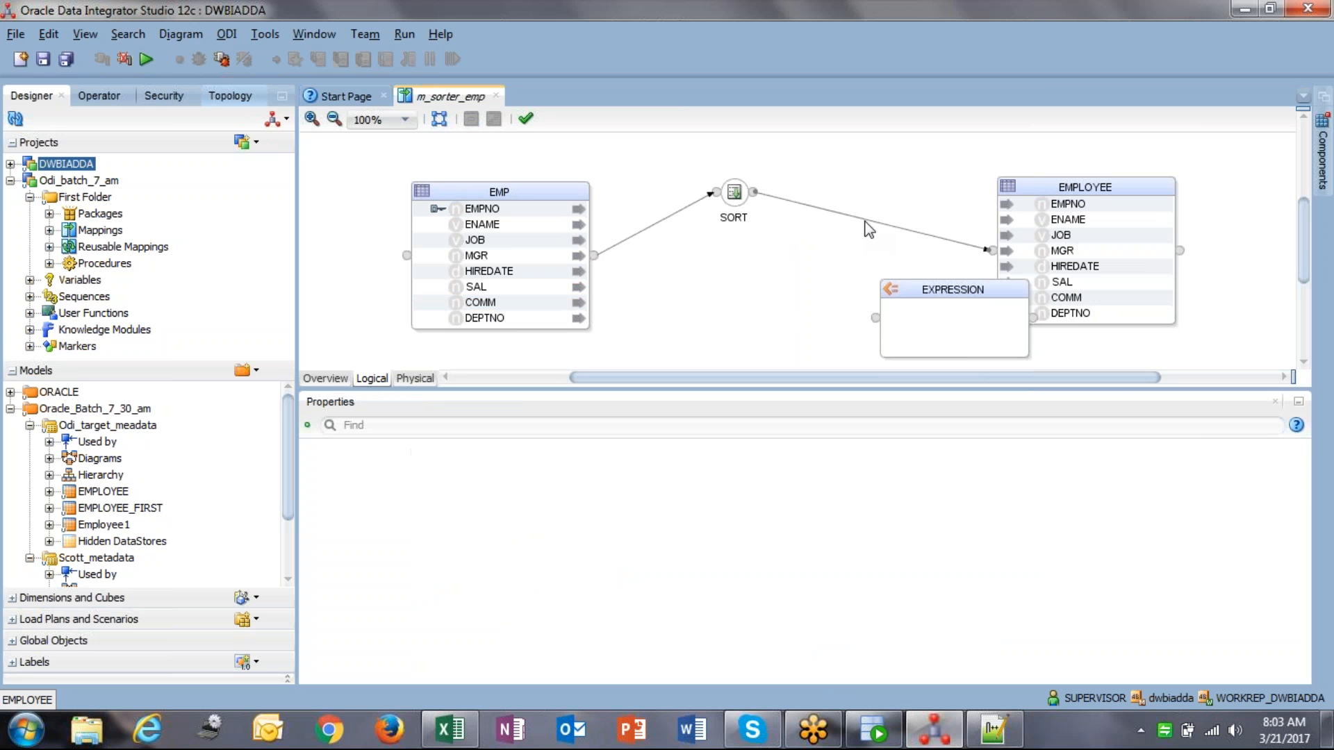
pyautogui.press('Delete')
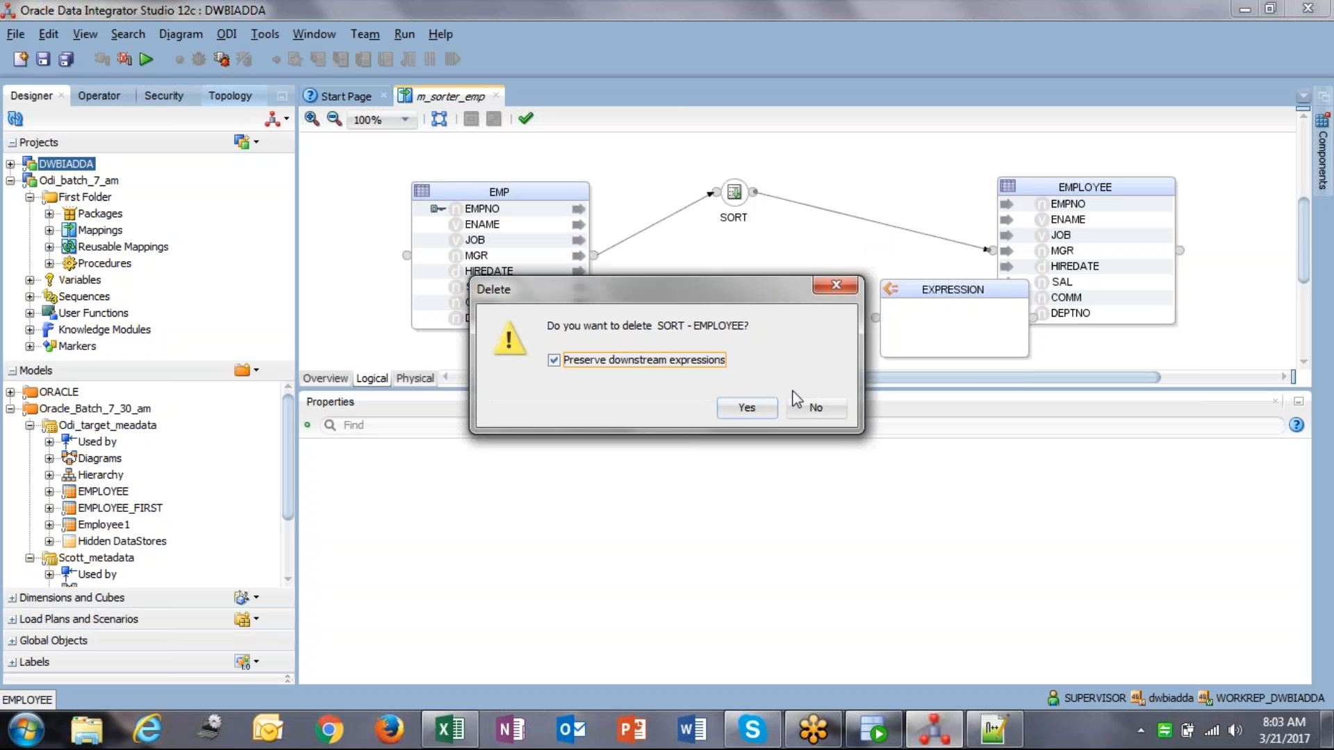
pyautogui.click(747, 408)
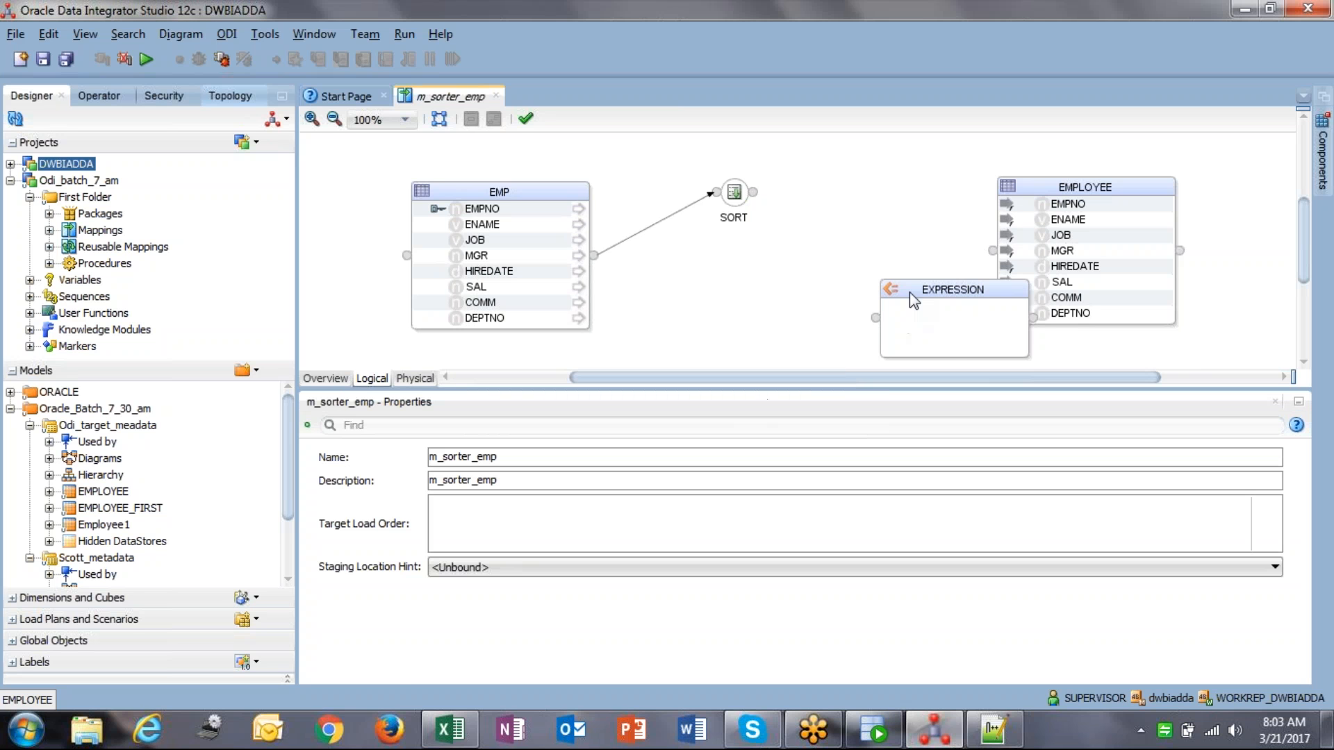
pyautogui.moveTo(910, 292); pyautogui.dragTo(867, 201)
pyautogui.moveTo(753, 193); pyautogui.dragTo(829, 231)
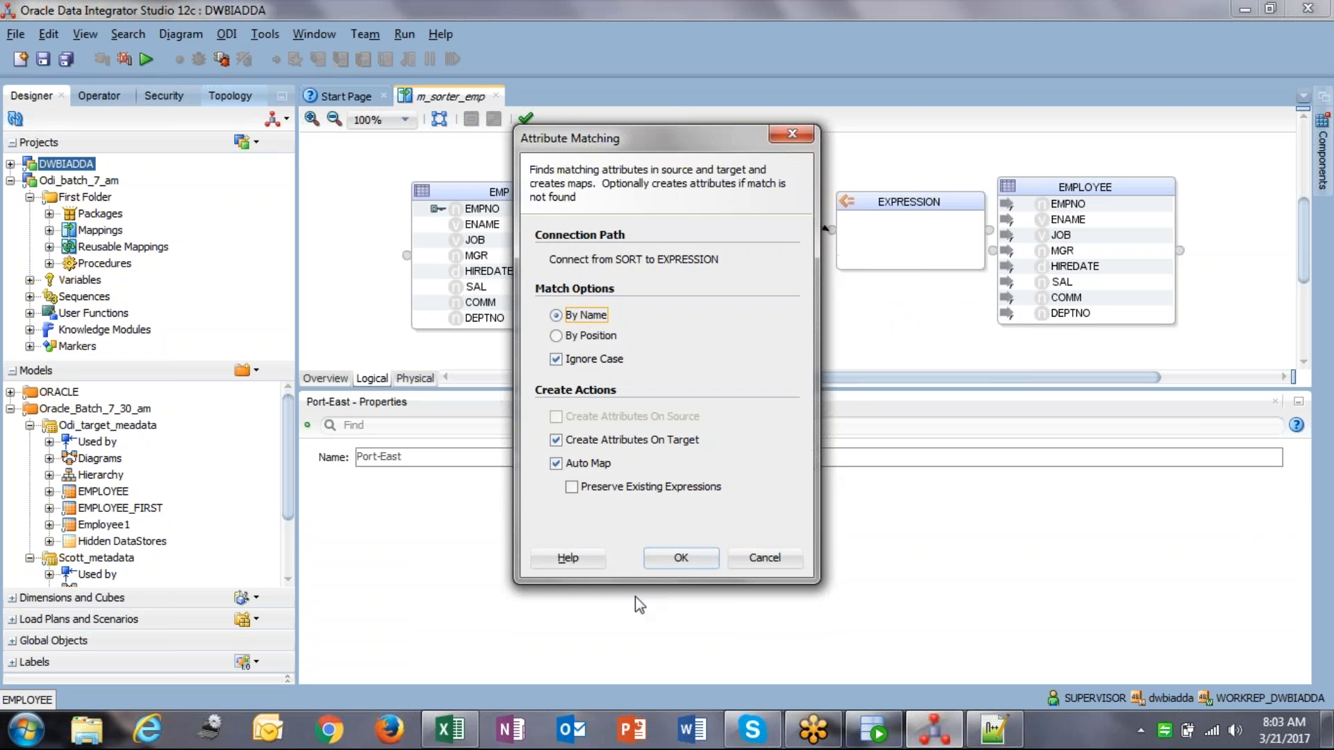
pyautogui.click(681, 560)
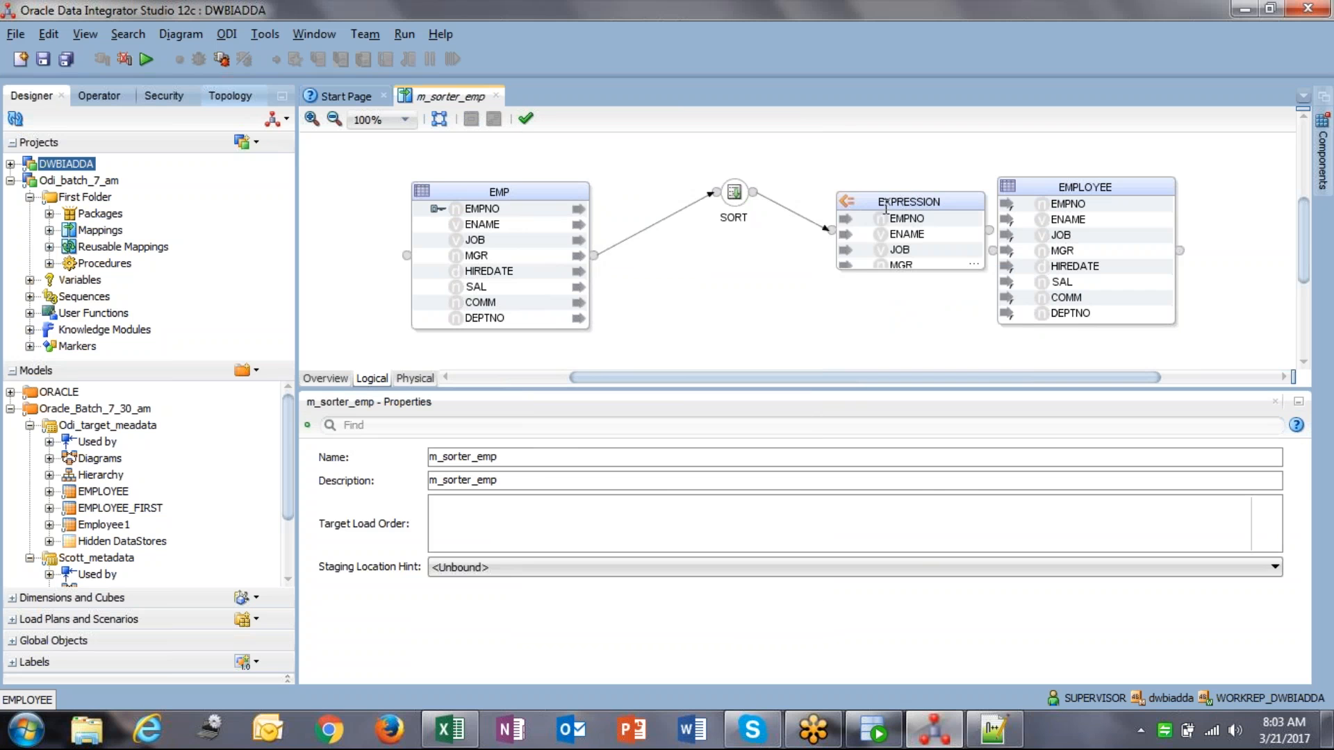
# Step: Enlarge EXPRESSION and arrange it and EMPLOYEE side by side on the canvas
pyautogui.moveTo(837, 193); pyautogui.dragTo(695, 132)
pyautogui.moveTo(838, 145); pyautogui.dragTo(779, 130)
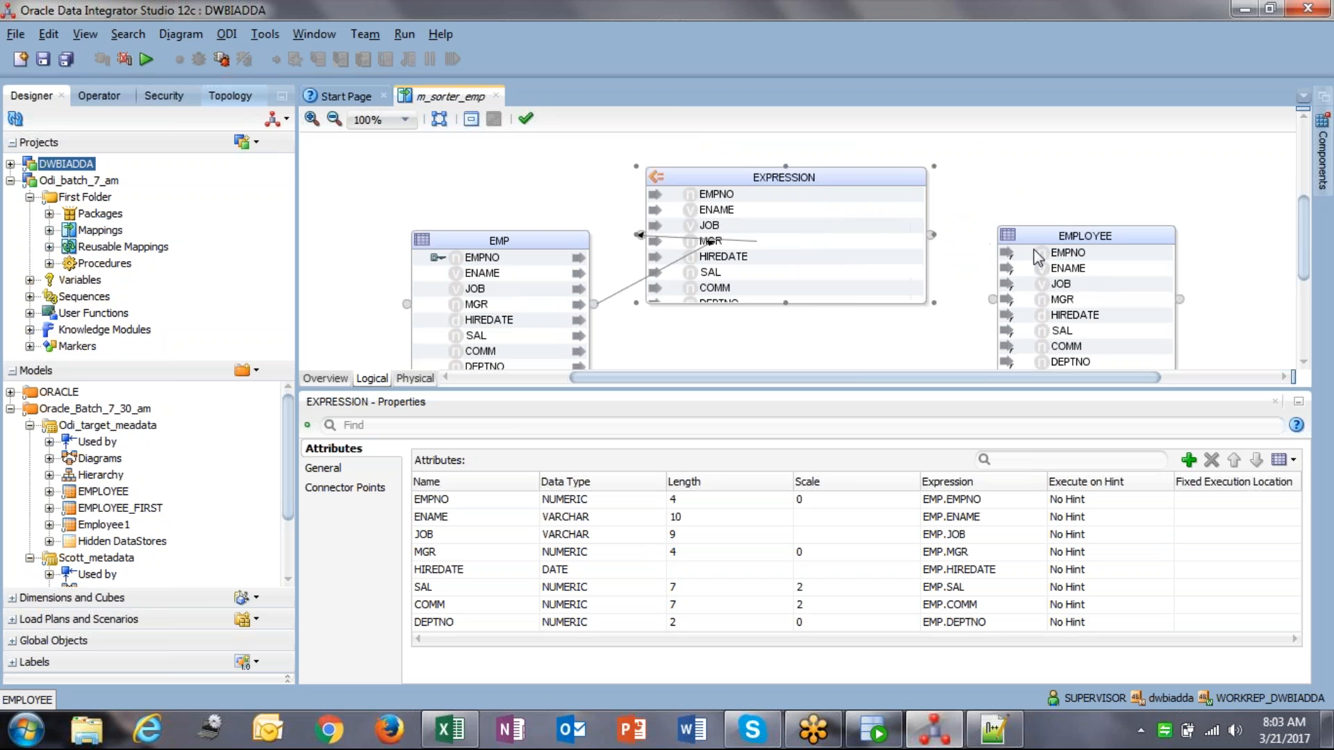
pyautogui.moveTo(1052, 245); pyautogui.dragTo(1081, 201)
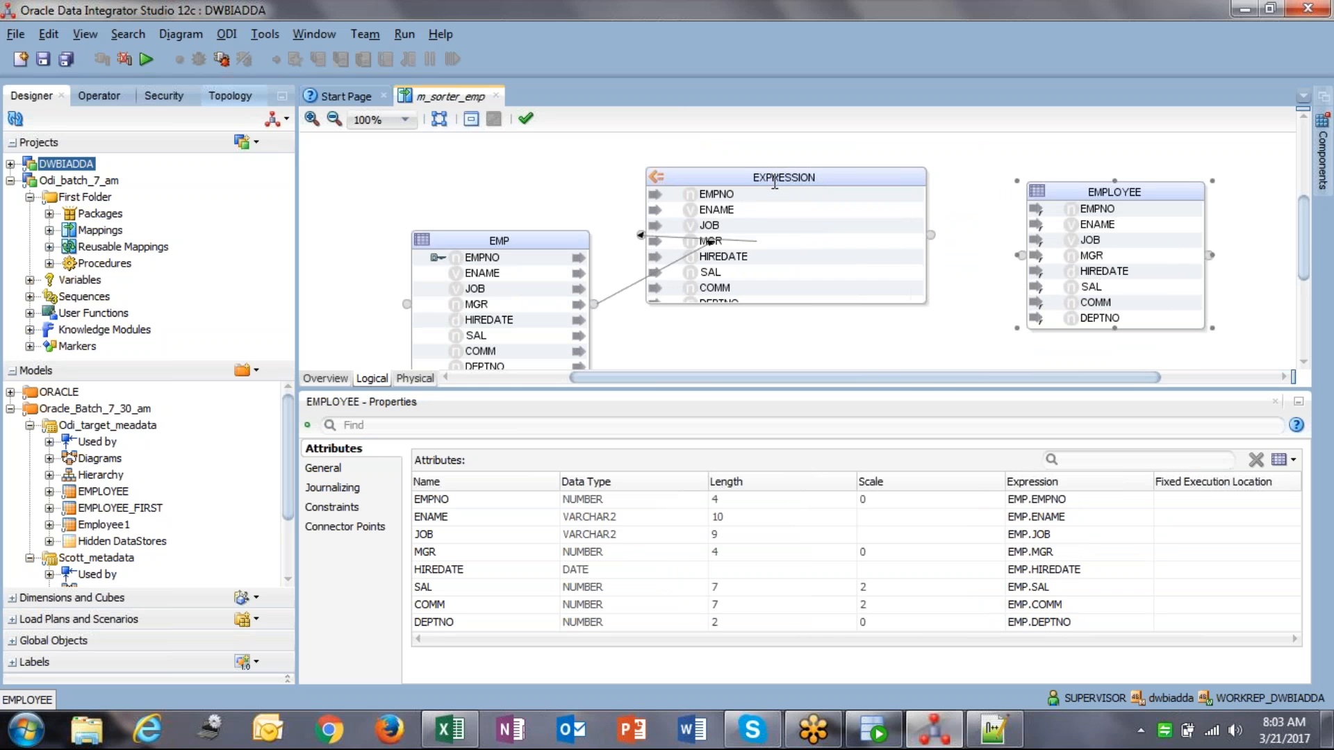
pyautogui.moveTo(819, 175); pyautogui.dragTo(935, 202)
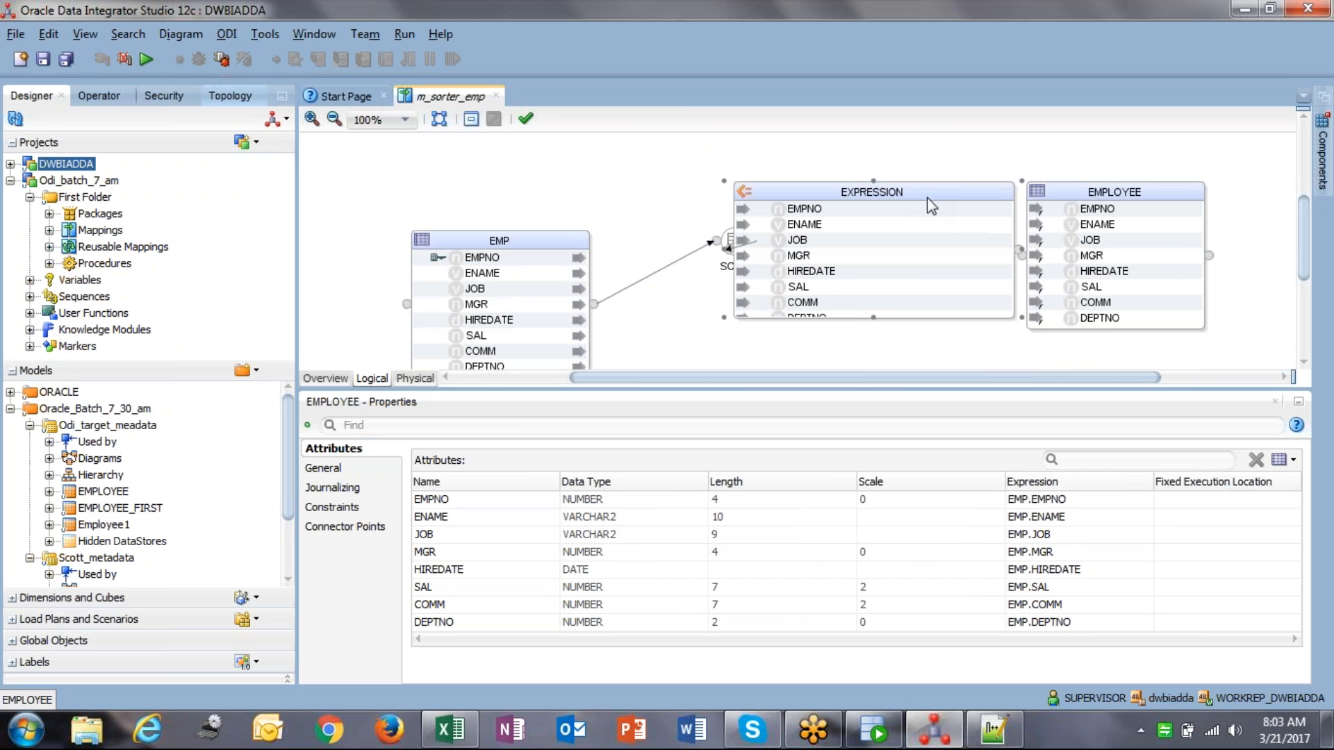
pyautogui.moveTo(1075, 200); pyautogui.dragTo(1148, 201)
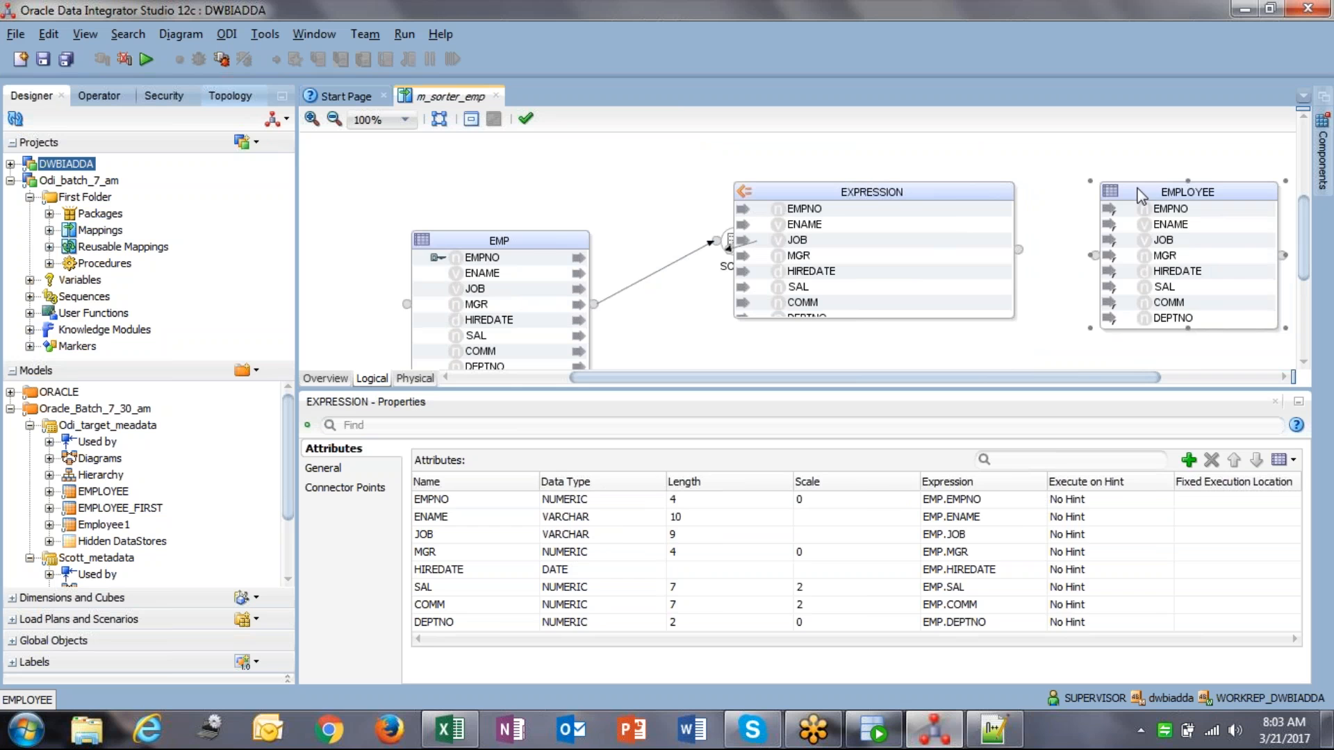
# Step: Map EXPRESSION's EMPNO, ENAME, JOB and MGR onto EMPLOYEE's matching attributes
pyautogui.click(835, 213)
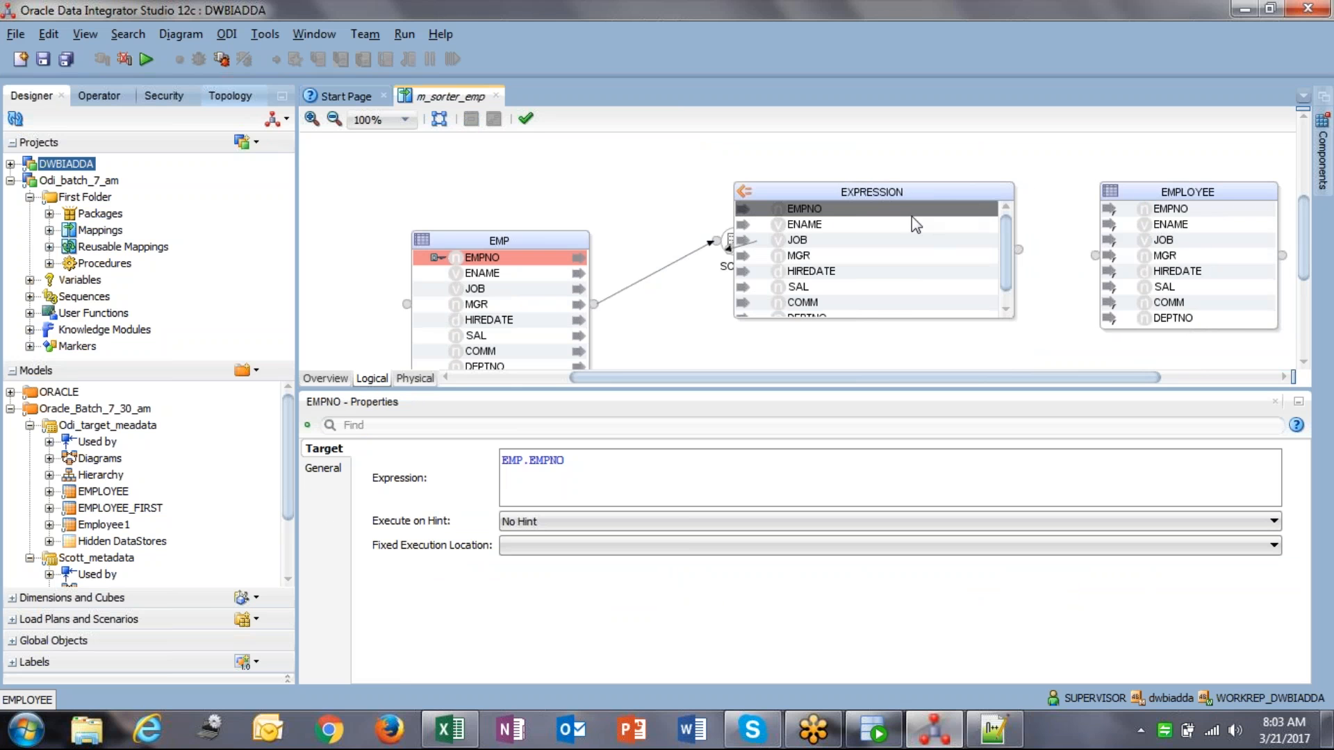
pyautogui.moveTo(911, 215); pyautogui.dragTo(1182, 224)
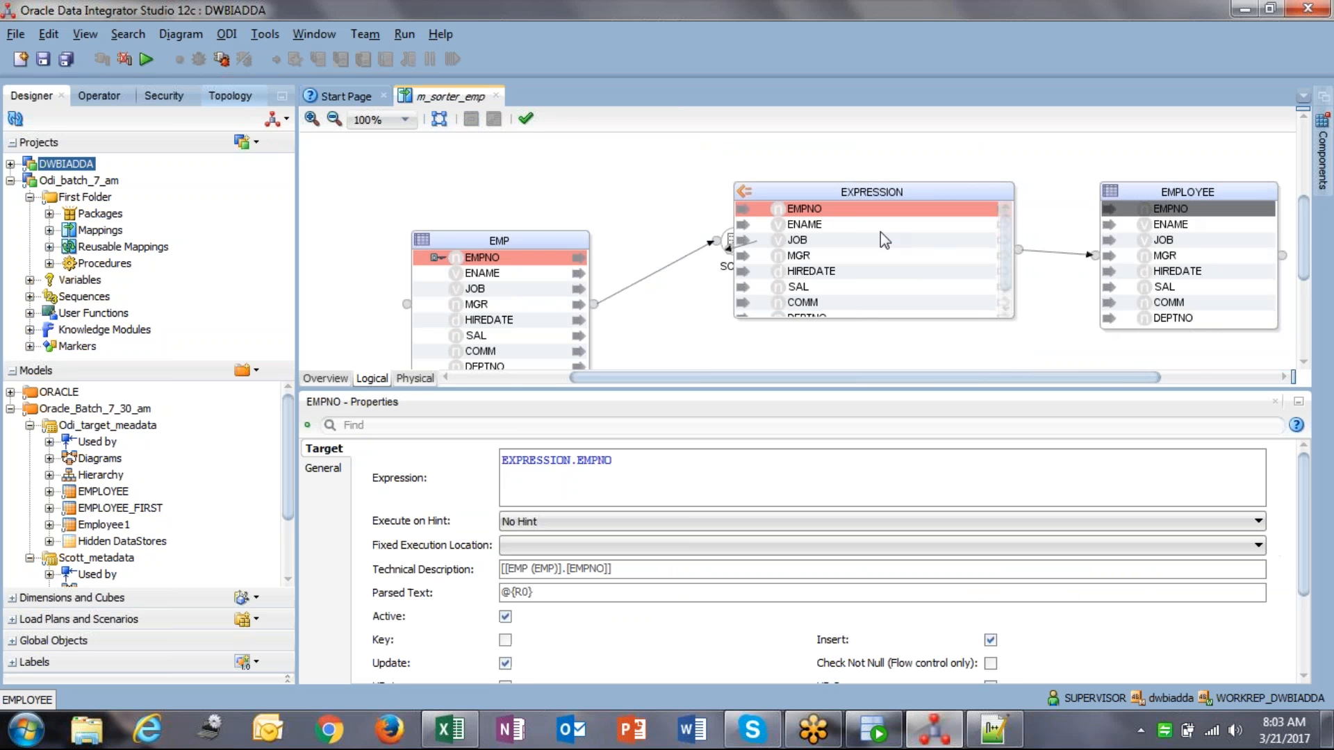
pyautogui.moveTo(853, 224); pyautogui.dragTo(1162, 224)
pyautogui.moveTo(827, 239); pyautogui.dragTo(1153, 240)
pyautogui.moveTo(799, 256); pyautogui.dragTo(1116, 272)
# Step: Lay out EMP, SORT, EXPRESSION and EMPLOYEE left to right, narrowing EXPRESSION
pyautogui.moveTo(812, 194); pyautogui.dragTo(914, 194)
pyautogui.moveTo(729, 241); pyautogui.dragTo(673, 184)
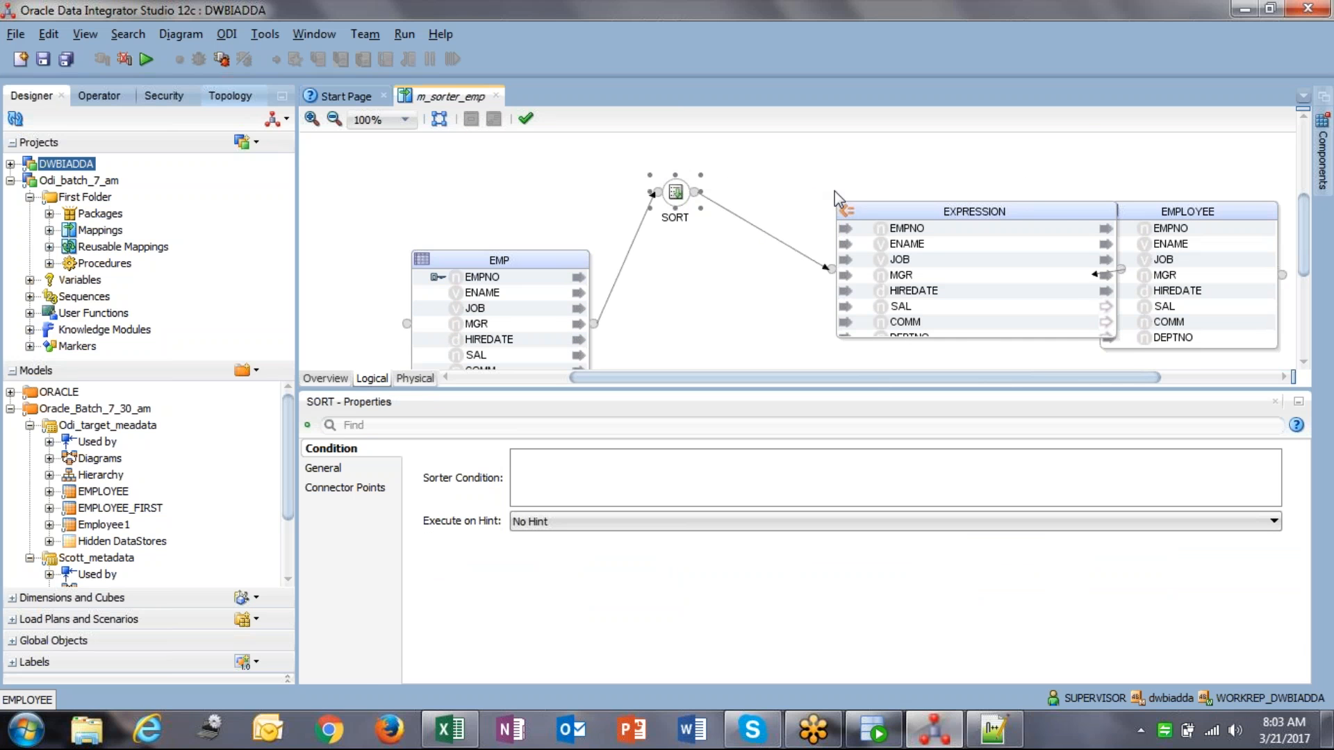
pyautogui.moveTo(886, 222); pyautogui.dragTo(842, 208)
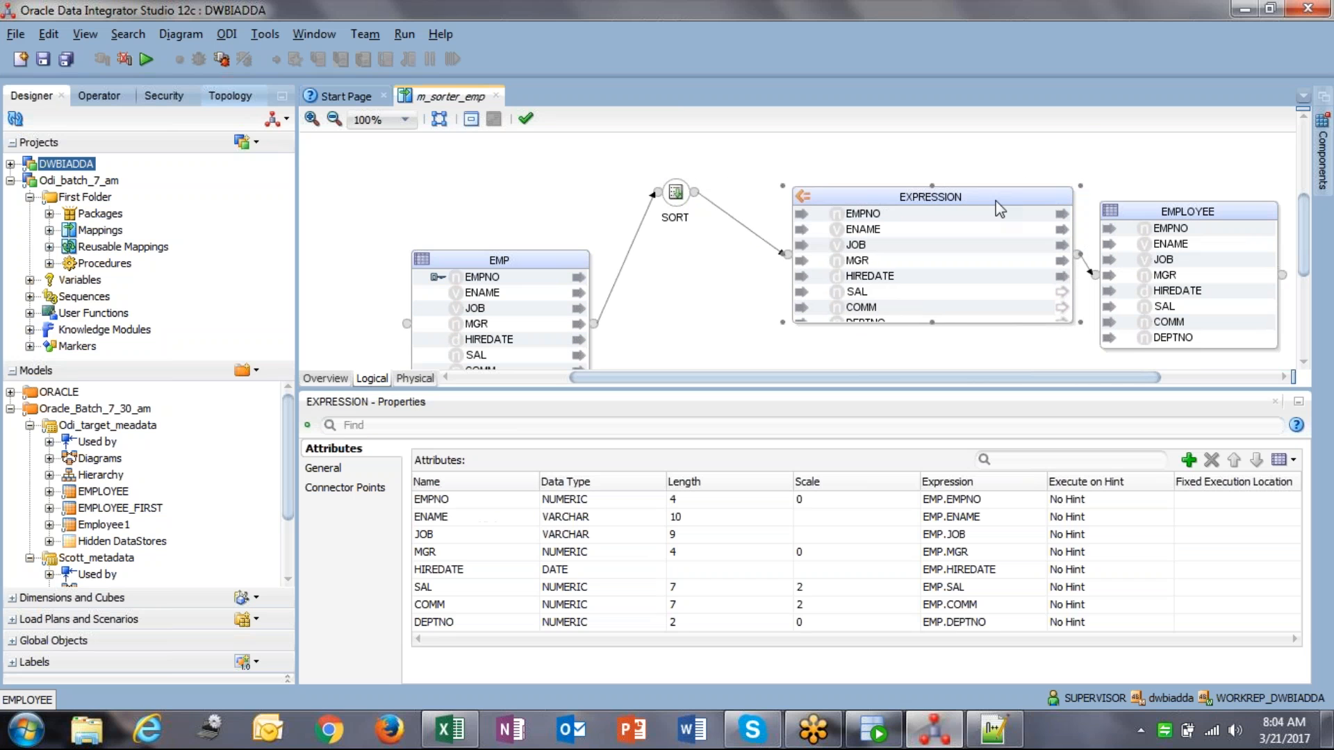
pyautogui.moveTo(1061, 198); pyautogui.dragTo(966, 197)
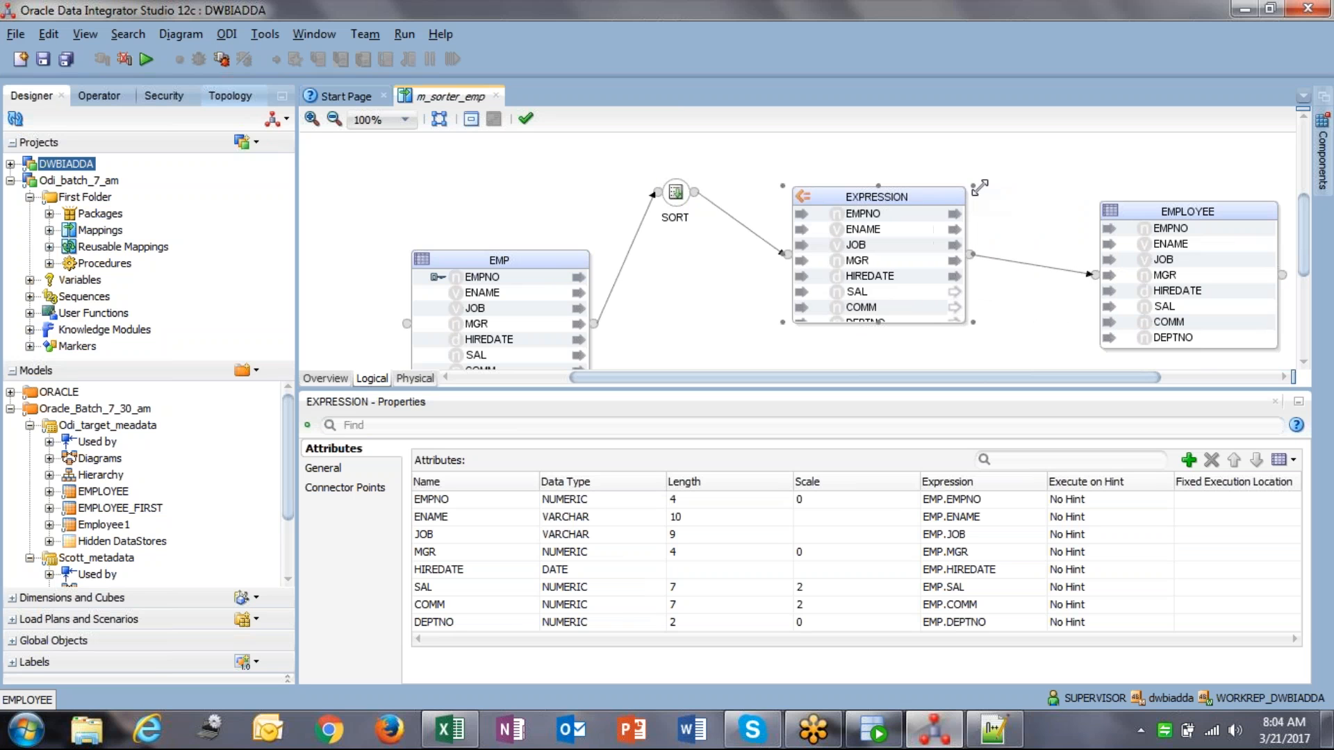
pyautogui.moveTo(468, 264); pyautogui.dragTo(417, 186)
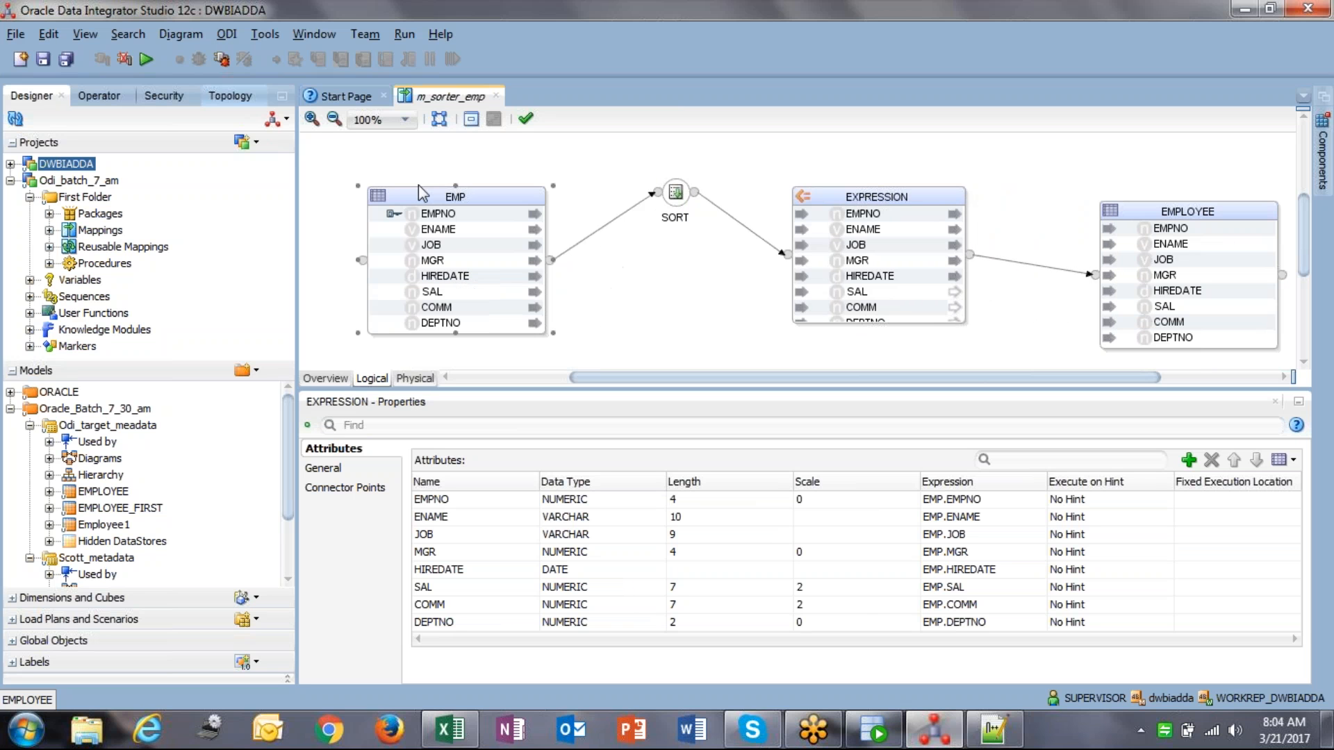
pyautogui.click(828, 191)
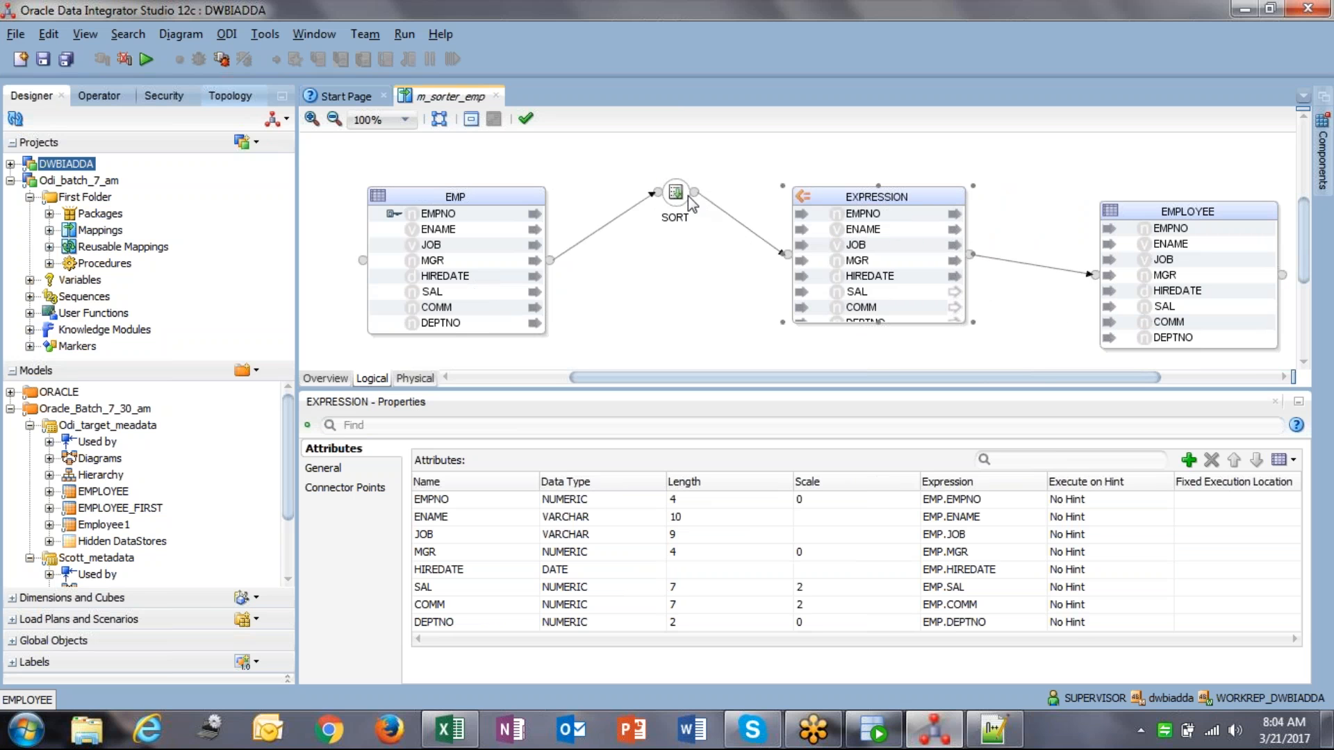
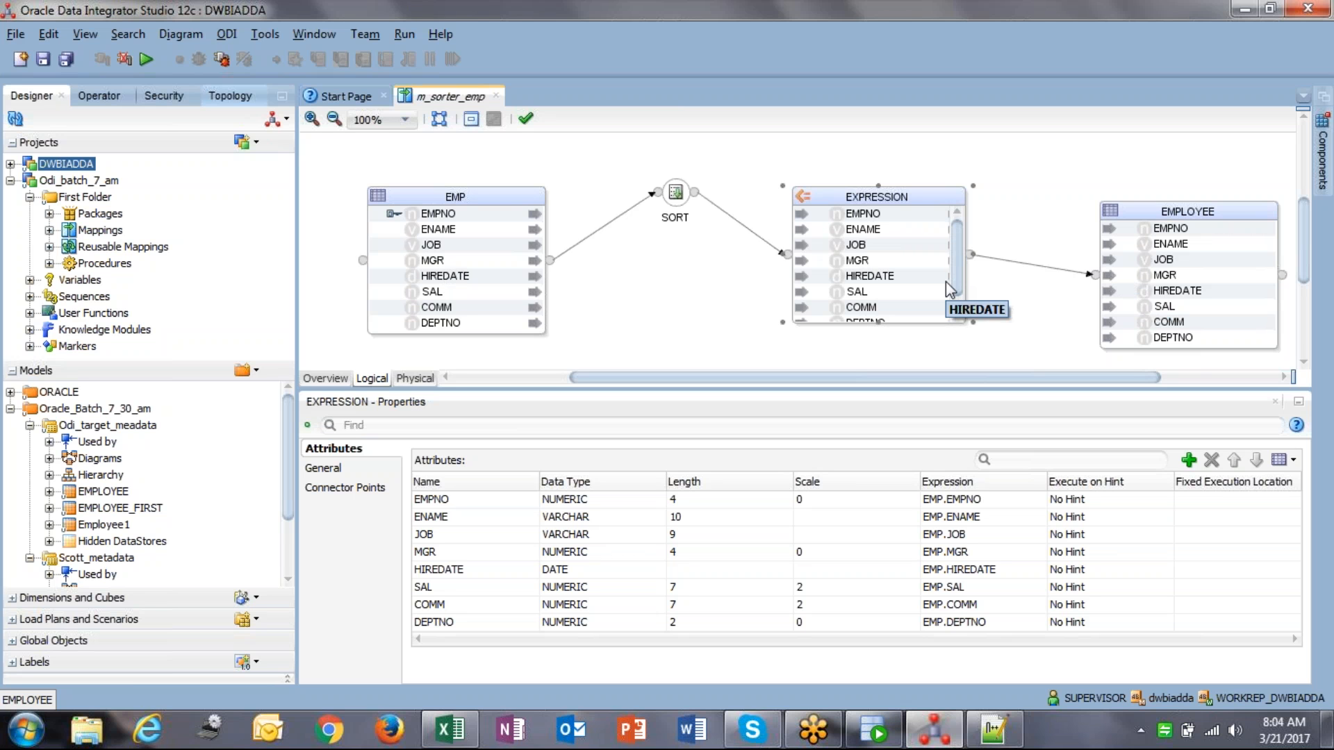
# Step: Map EXPRESSION's SAL, COMM and DEPTNO onto EMPLOYEE's matching attributes
pyautogui.click(672, 198)
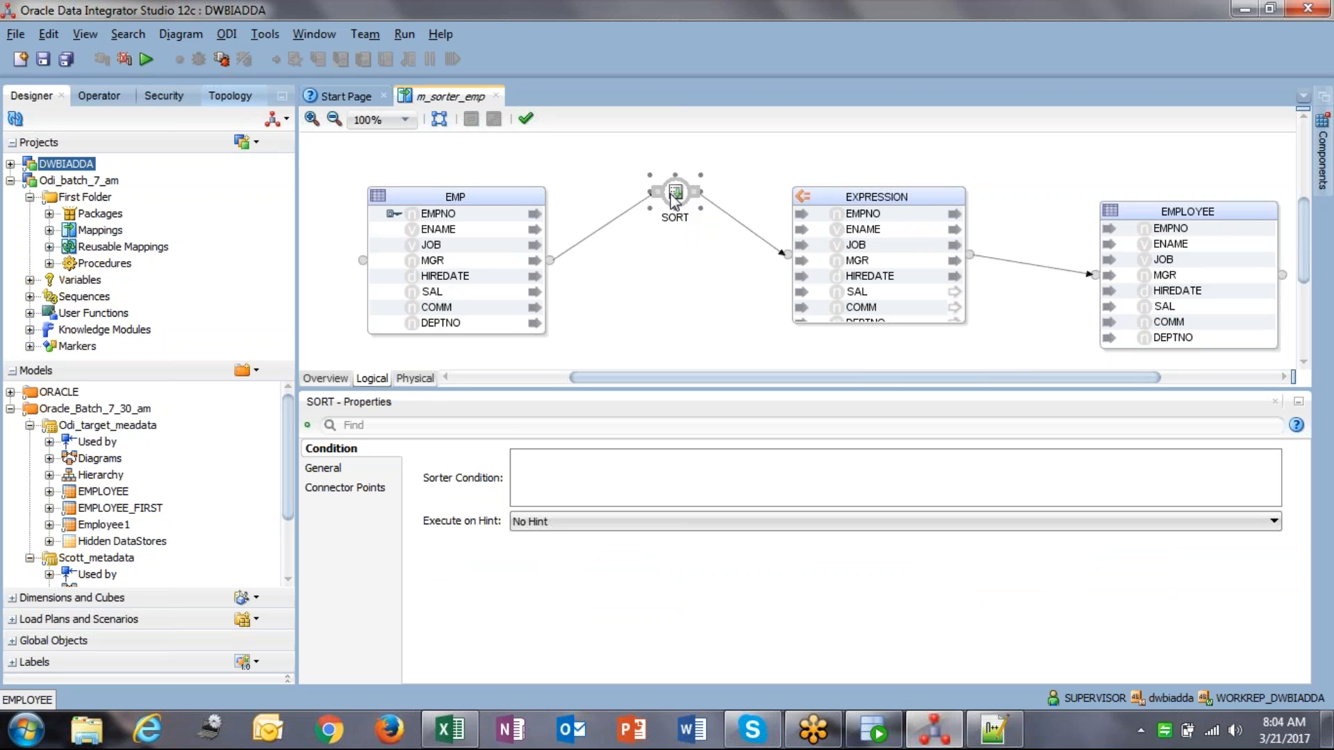
pyautogui.click(1156, 291)
pyautogui.moveTo(857, 291); pyautogui.dragTo(1167, 306)
pyautogui.click(835, 309)
pyautogui.moveTo(836, 310); pyautogui.dragTo(1132, 316)
pyautogui.click(957, 304)
pyautogui.click(824, 299)
pyautogui.moveTo(822, 301); pyautogui.dragTo(1133, 312)
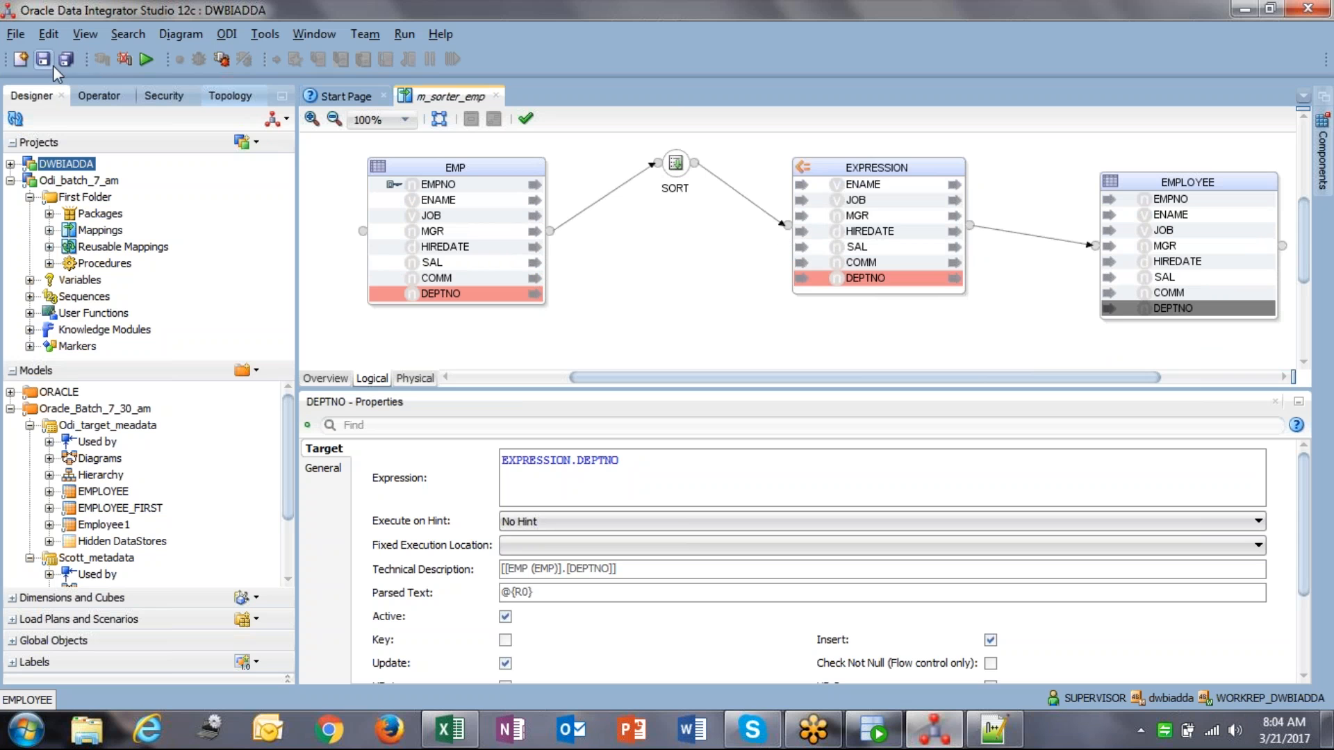
pyautogui.click(675, 166)
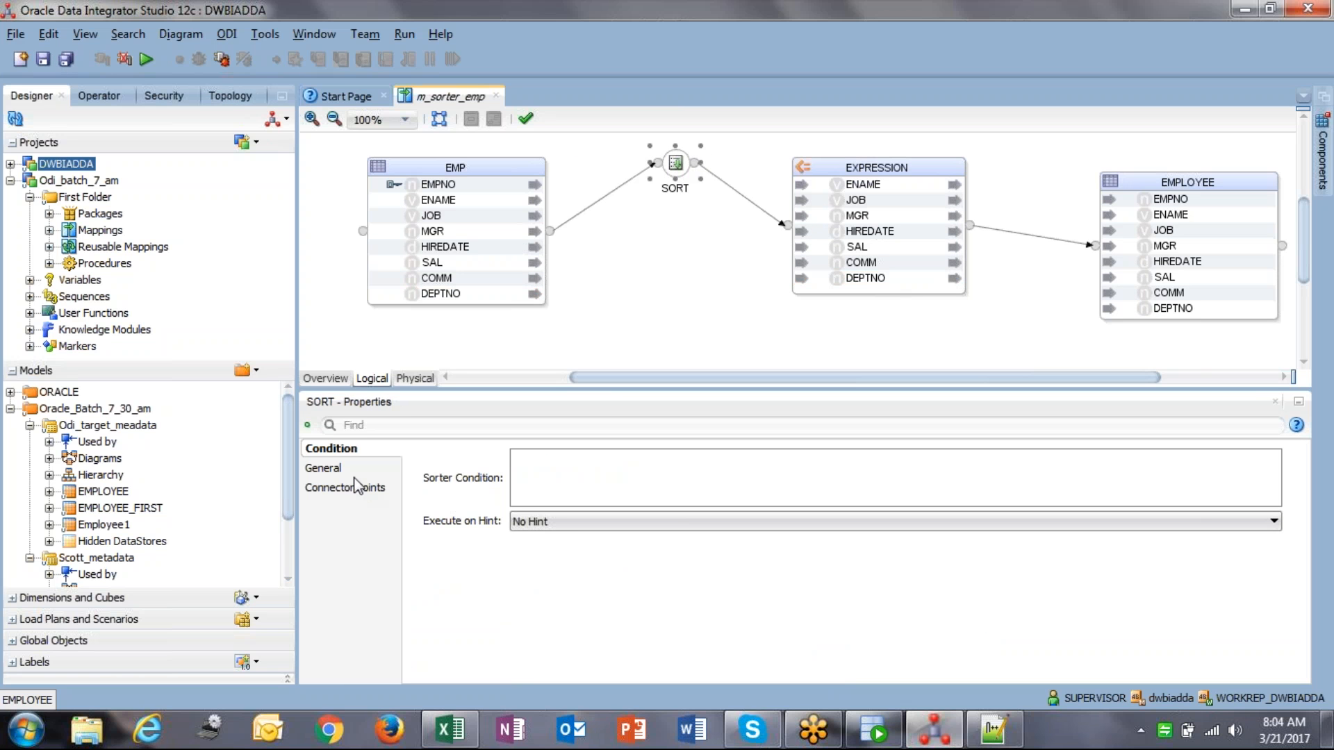
pyautogui.click(324, 469)
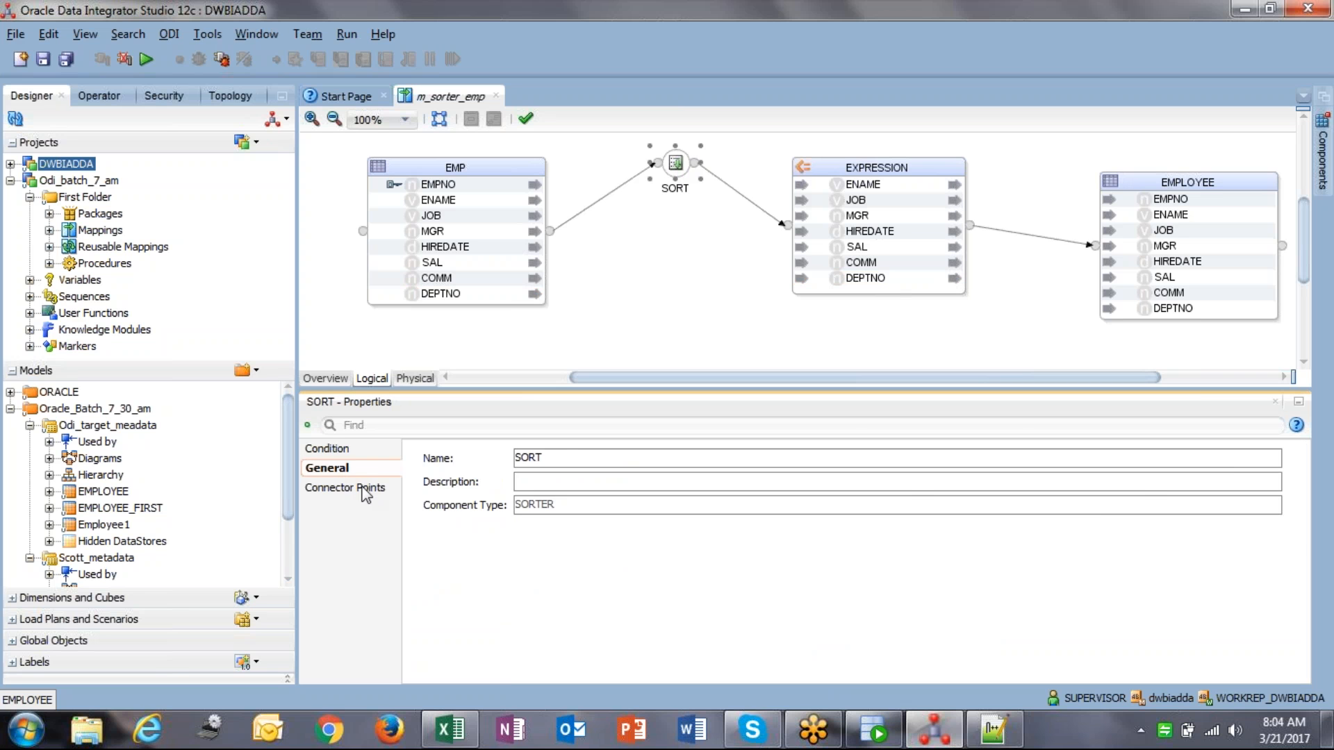
pyautogui.click(364, 489)
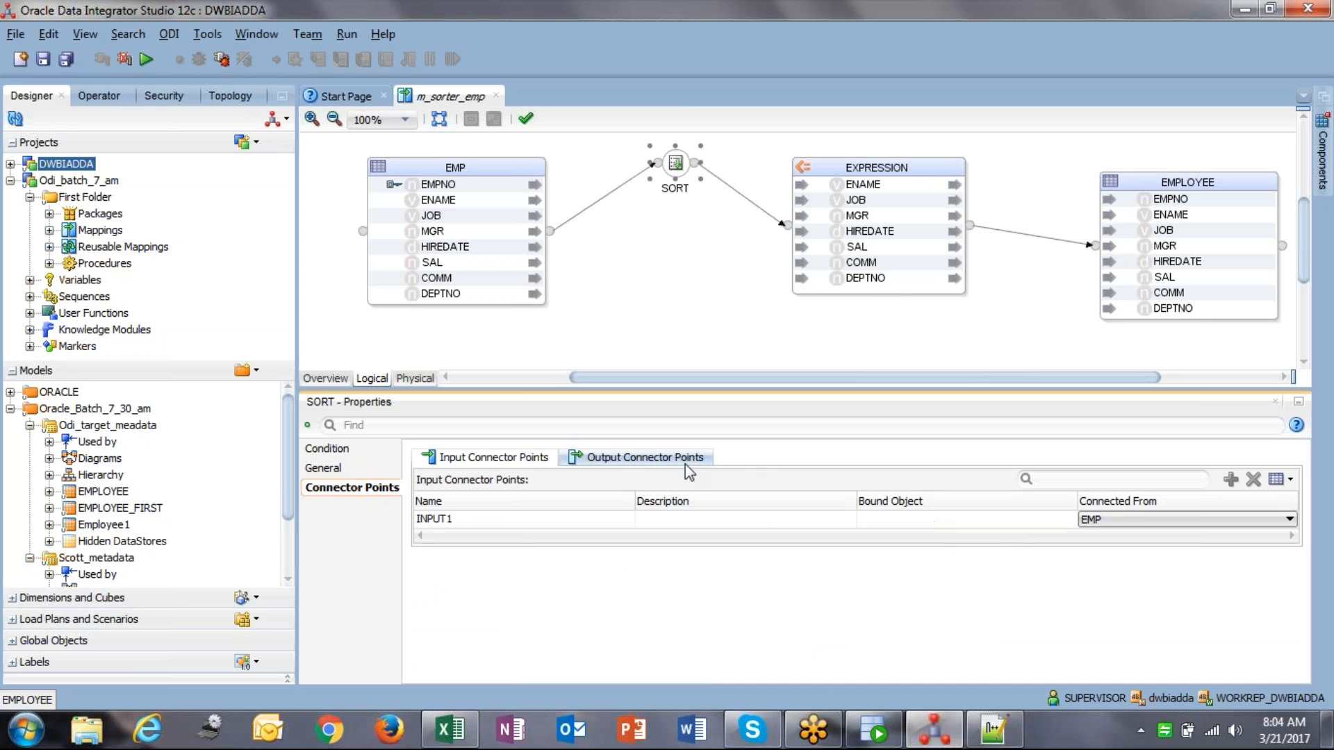
pyautogui.click(625, 459)
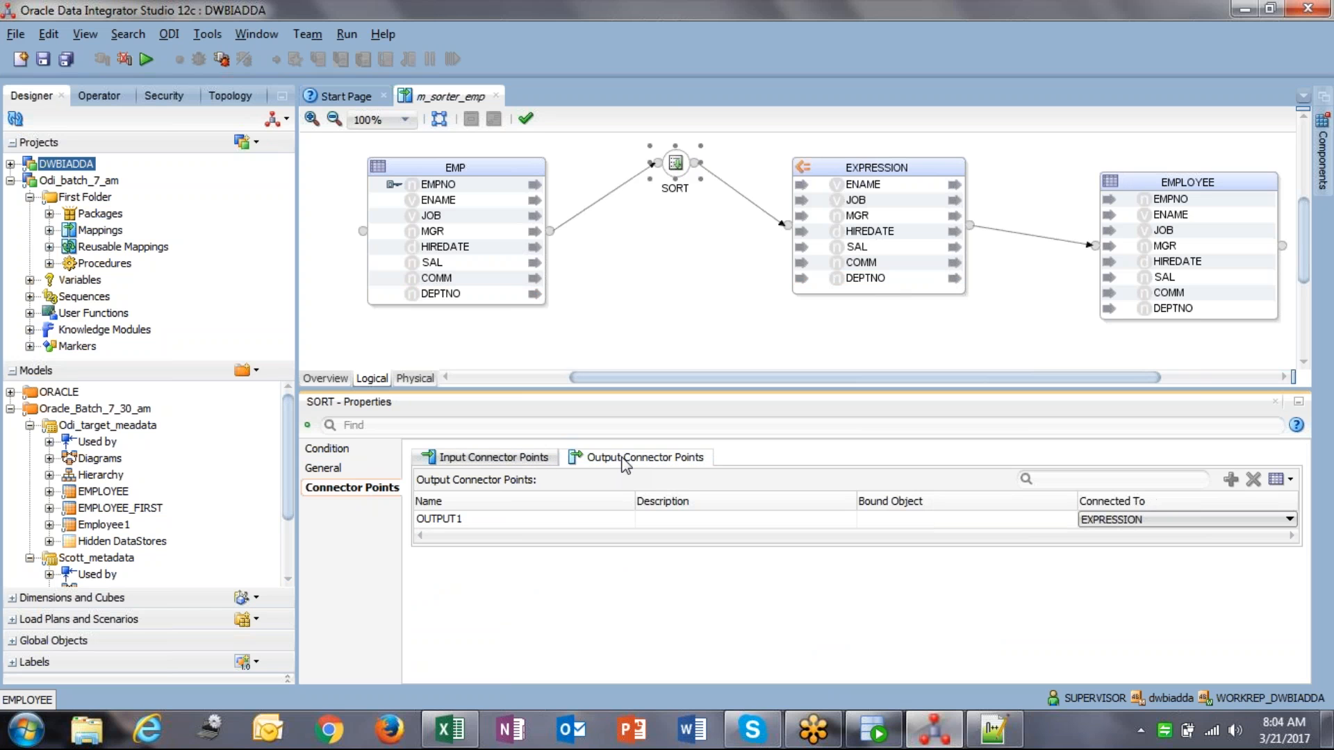
pyautogui.click(514, 459)
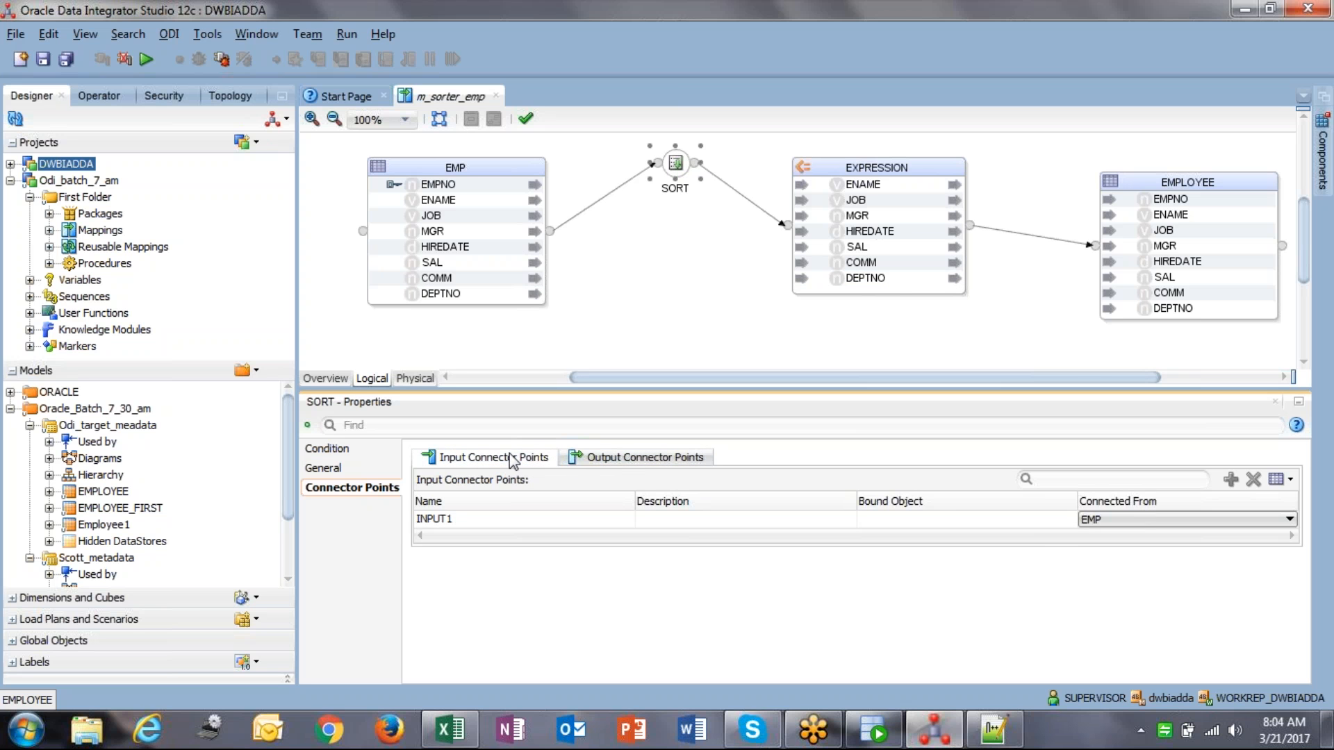
pyautogui.click(1043, 526)
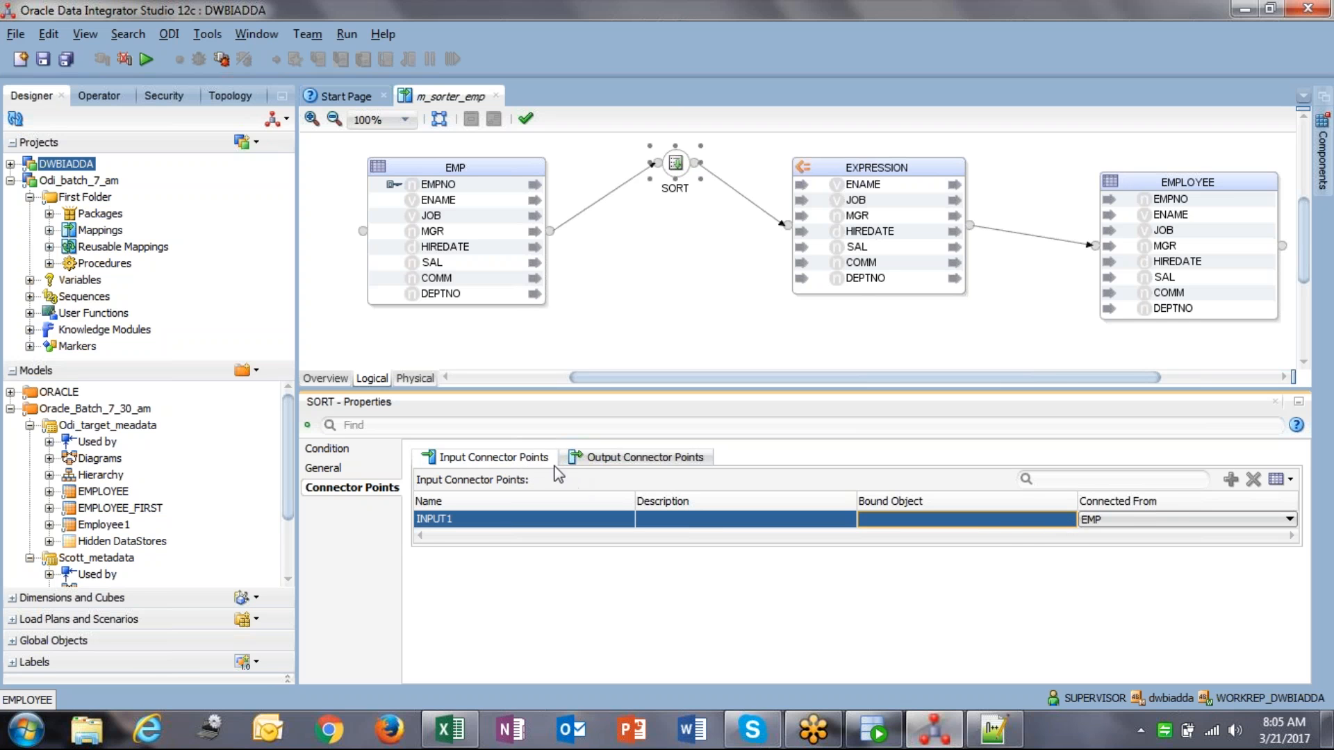
pyautogui.click(611, 460)
pyautogui.click(1061, 524)
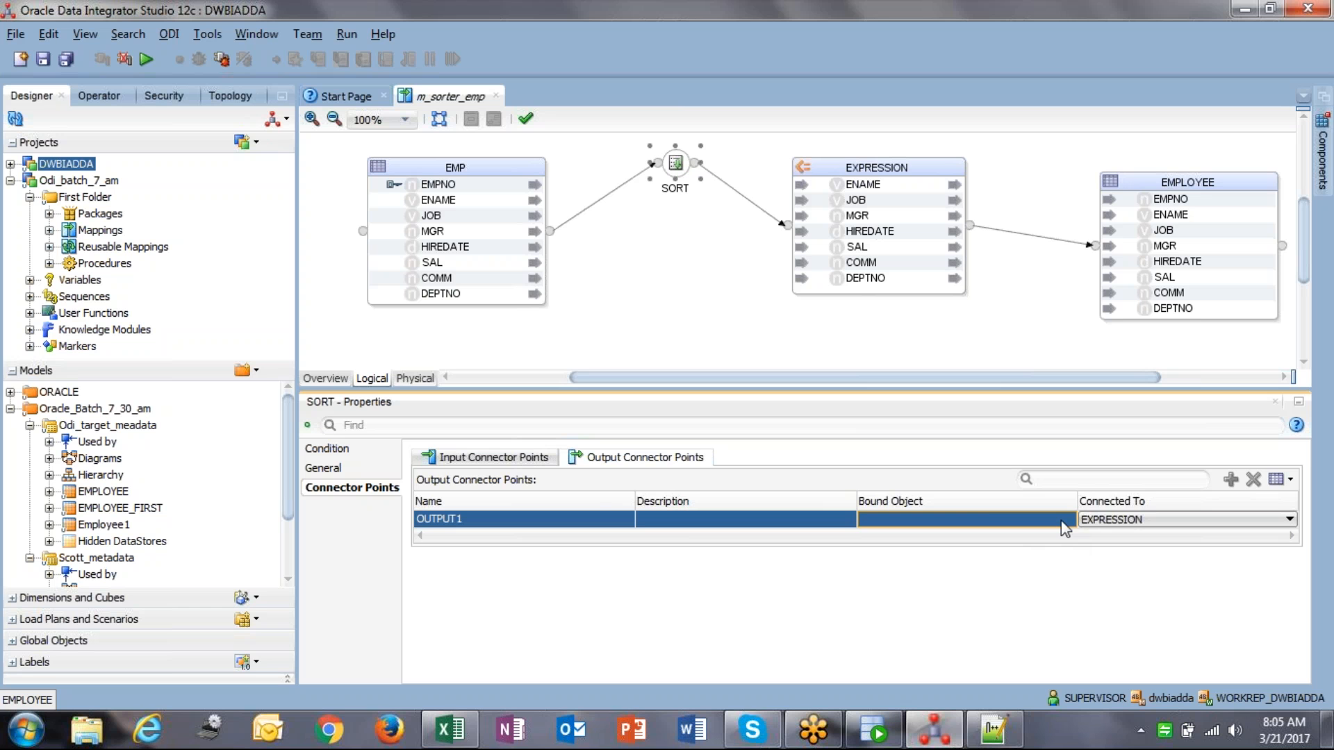
pyautogui.click(511, 464)
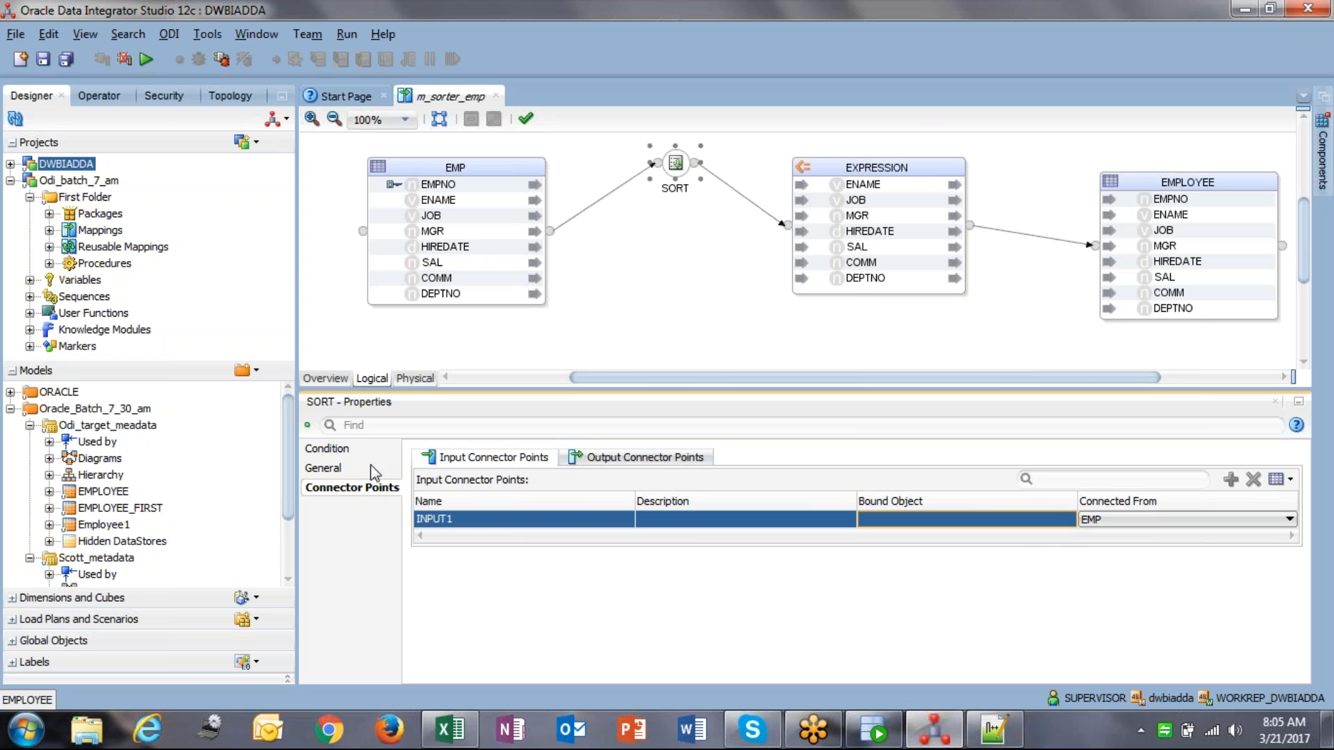
pyautogui.click(342, 452)
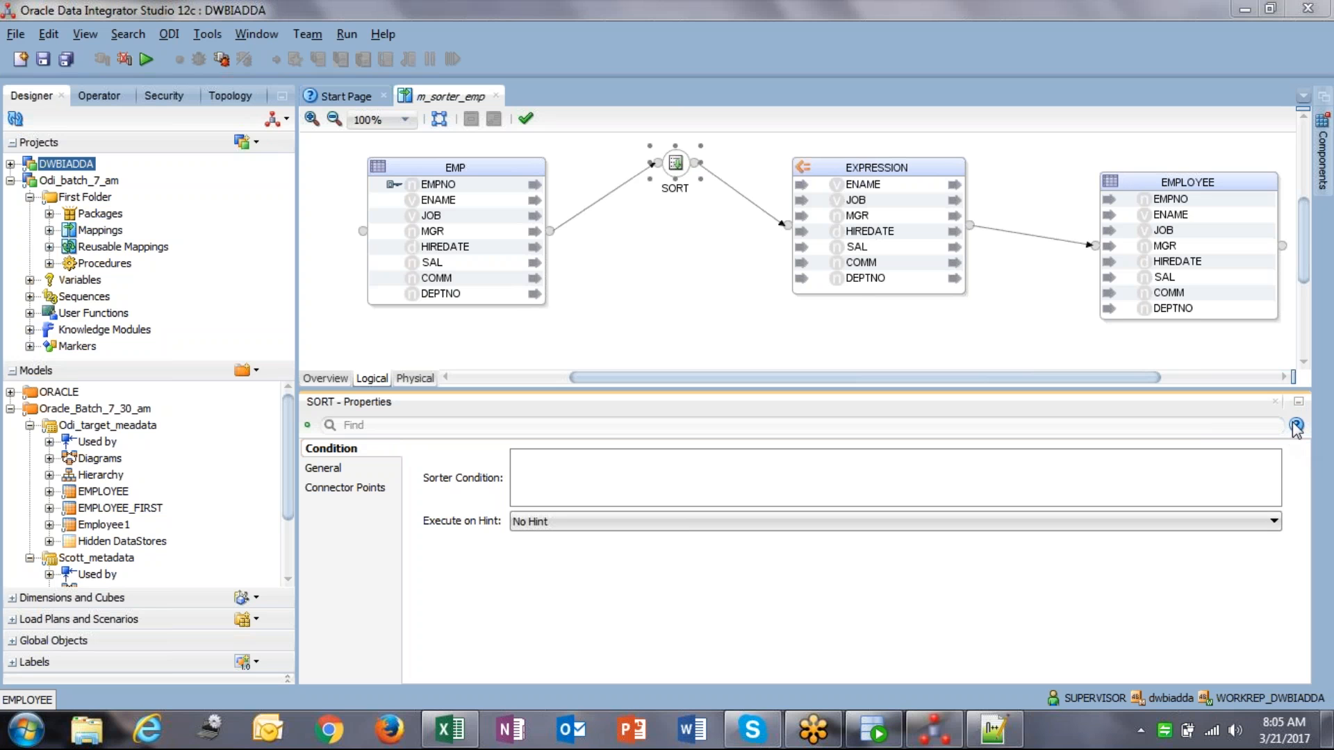
pyautogui.click(589, 469)
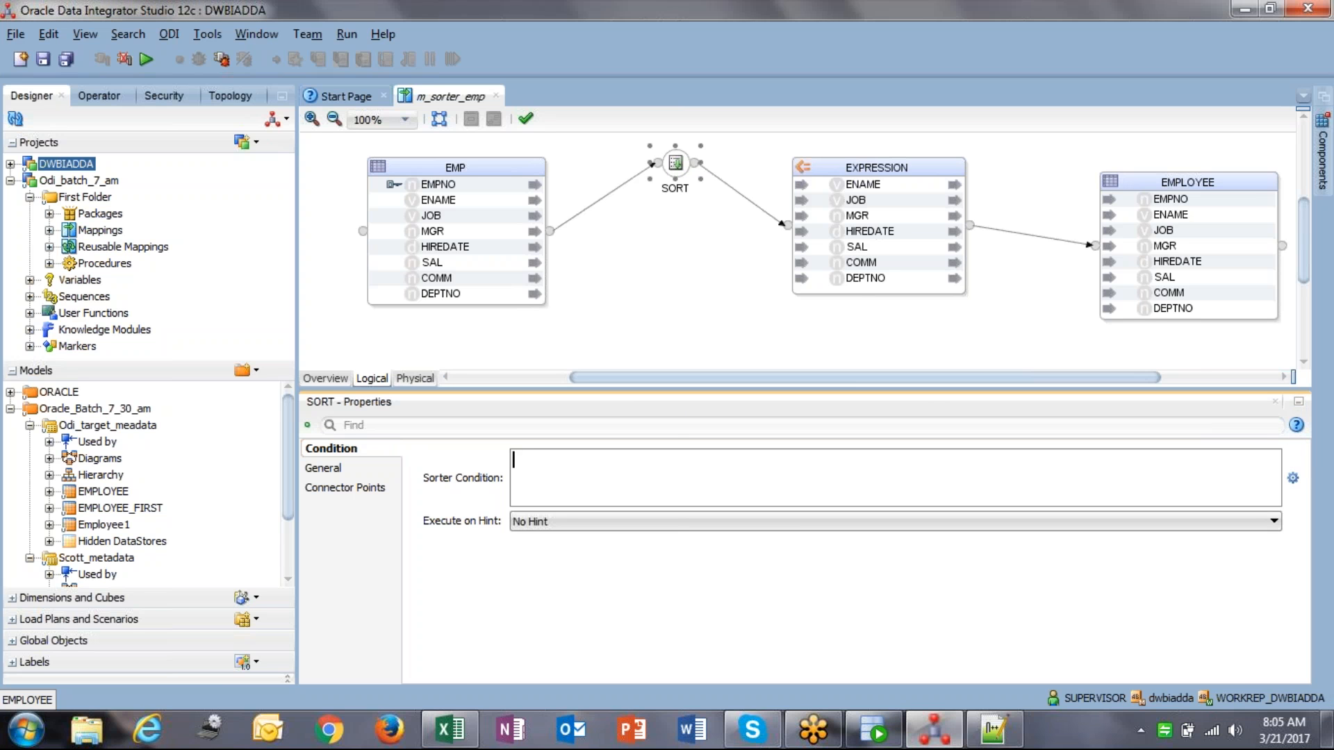
pyautogui.click(1293, 481)
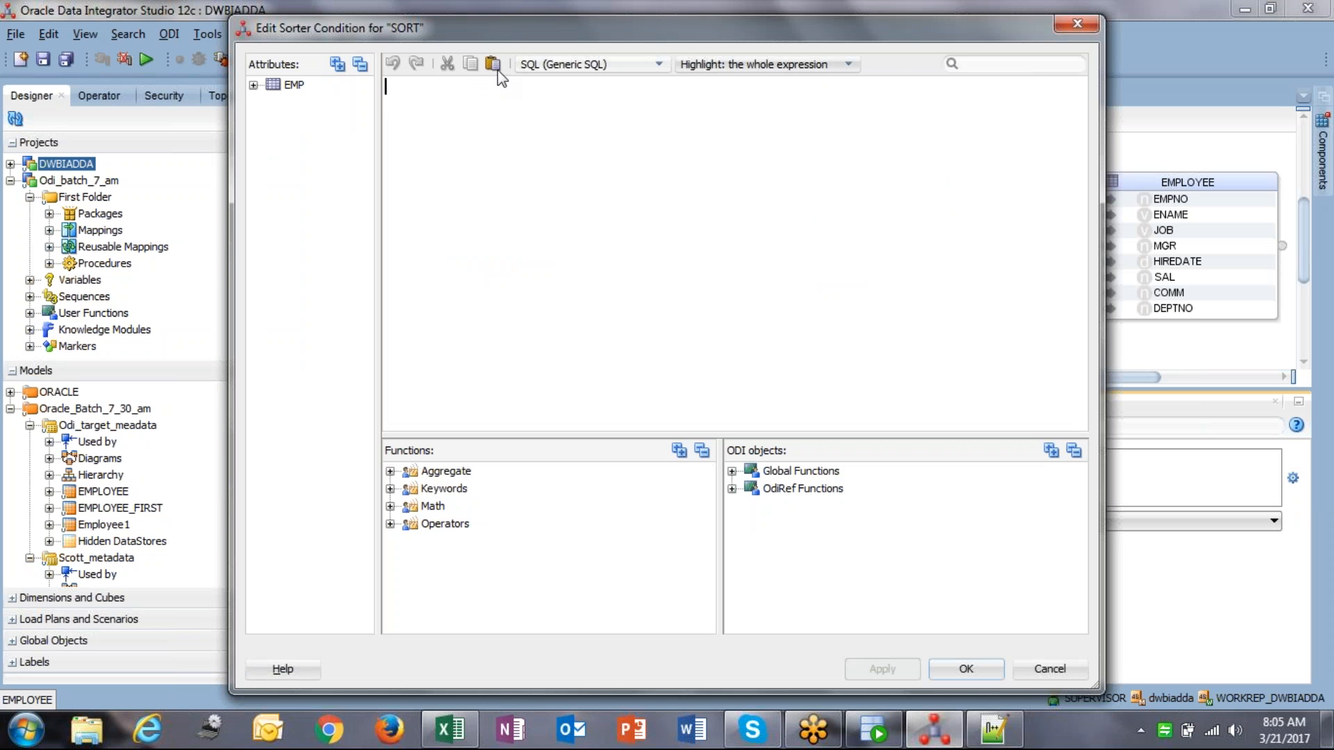
# Step: Set the SORT condition to EMP.EMPNO DESC in SQL (Oracle) and apply it
pyautogui.click(337, 64)
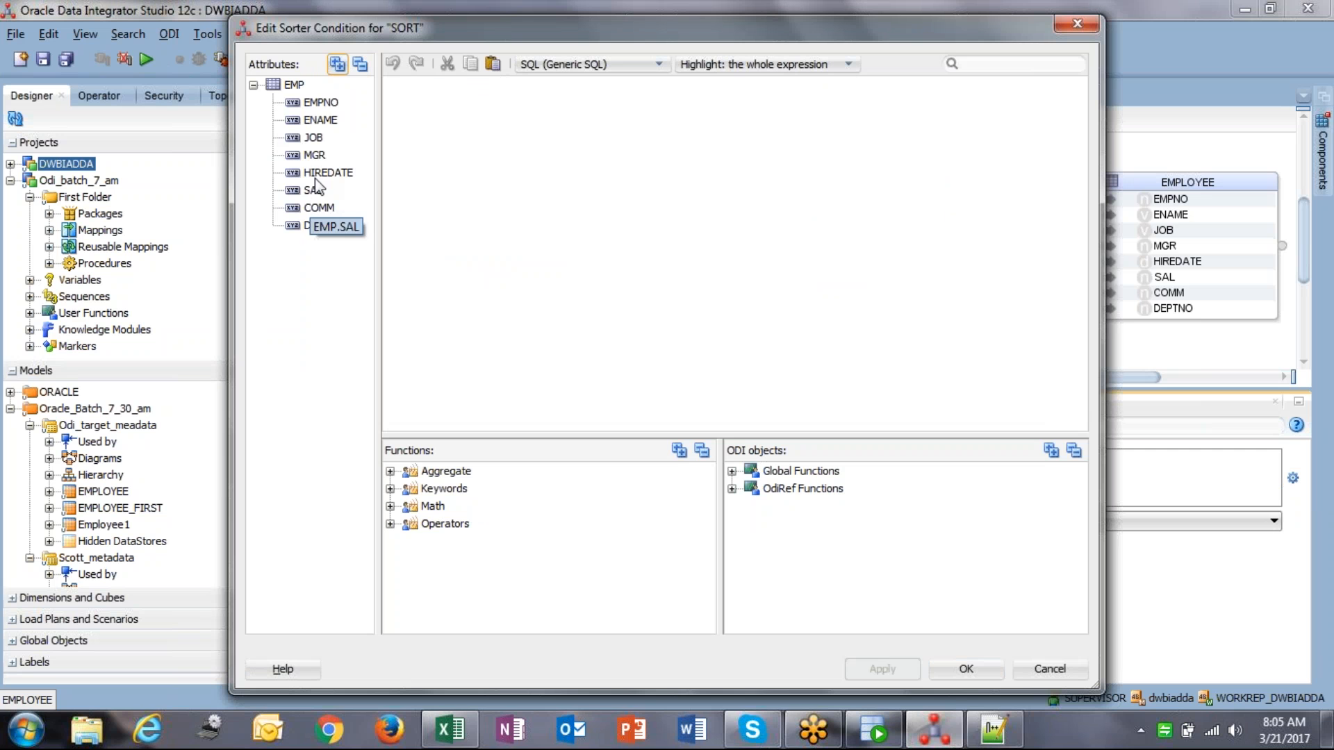
pyautogui.click(325, 104)
pyautogui.doubleClick(325, 104)
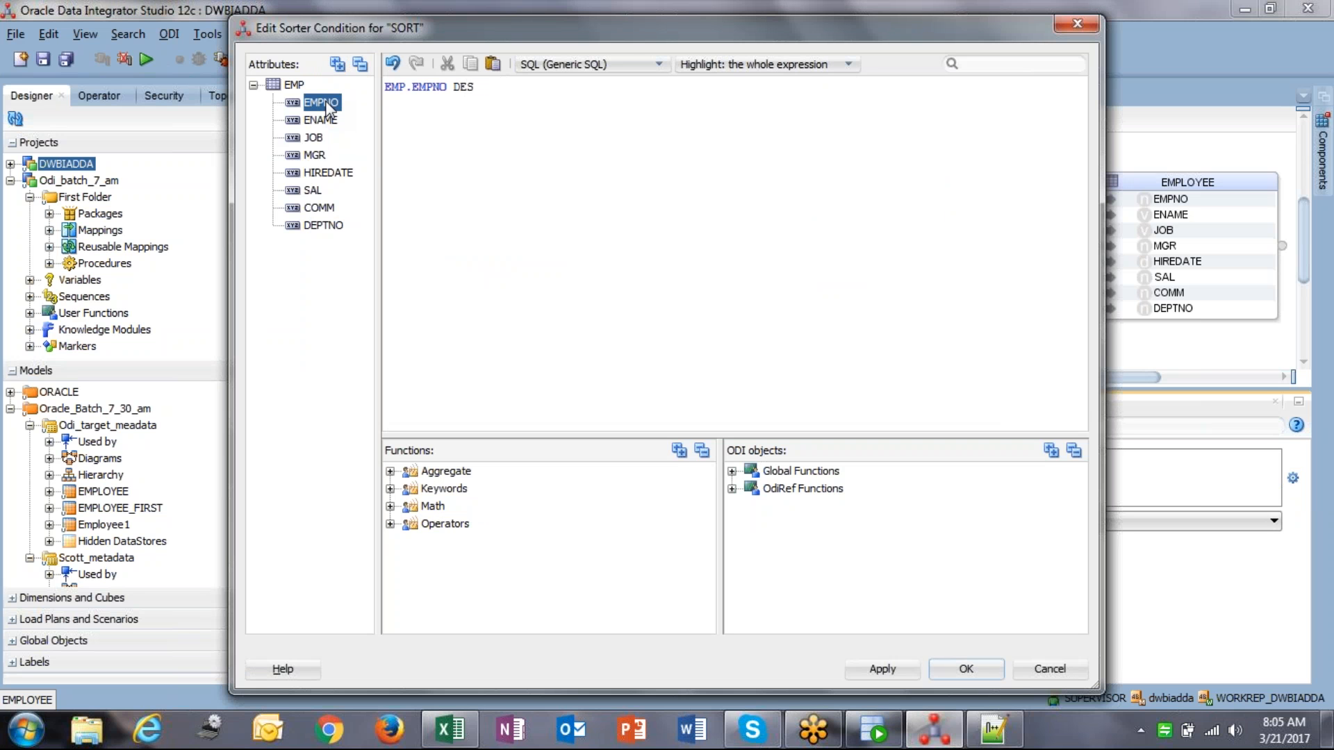
pyautogui.click(568, 64)
pyautogui.click(568, 144)
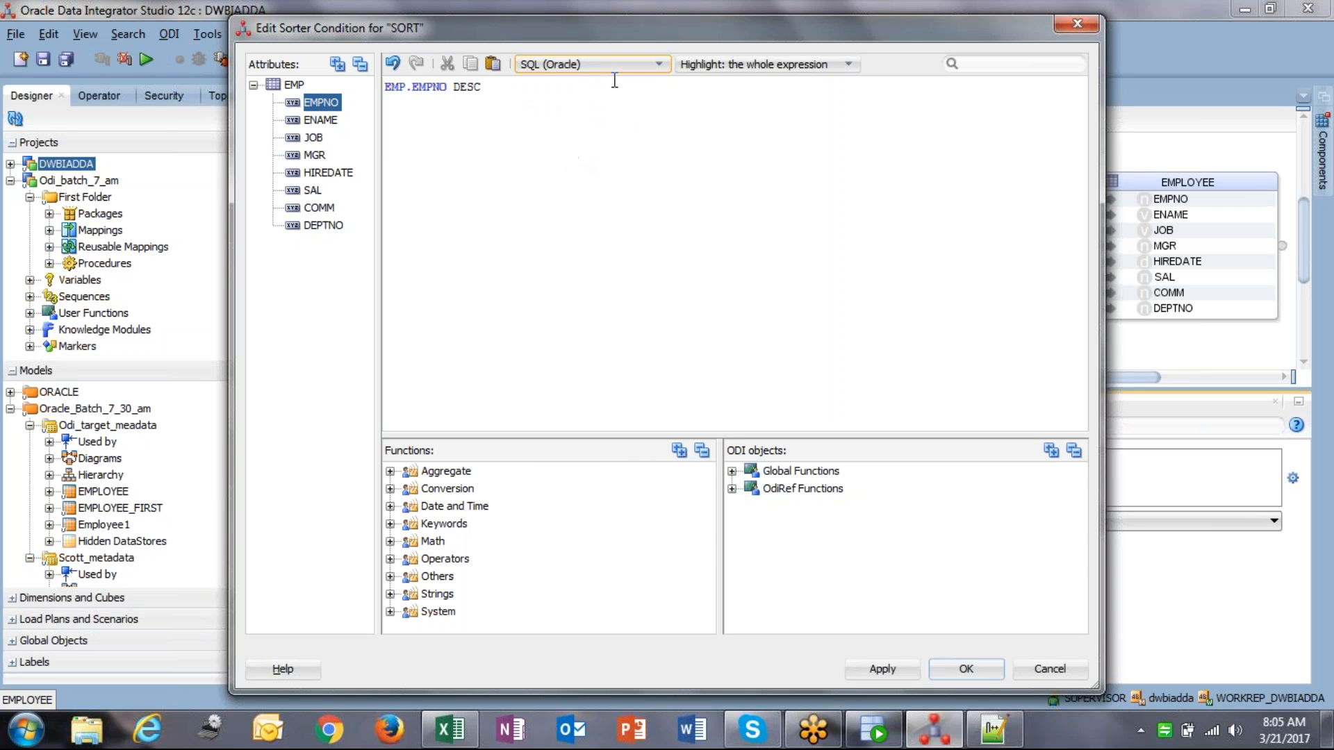
pyautogui.moveTo(731, 117); pyautogui.dragTo(242, 64)
pyautogui.moveTo(569, 142); pyautogui.dragTo(615, 114)
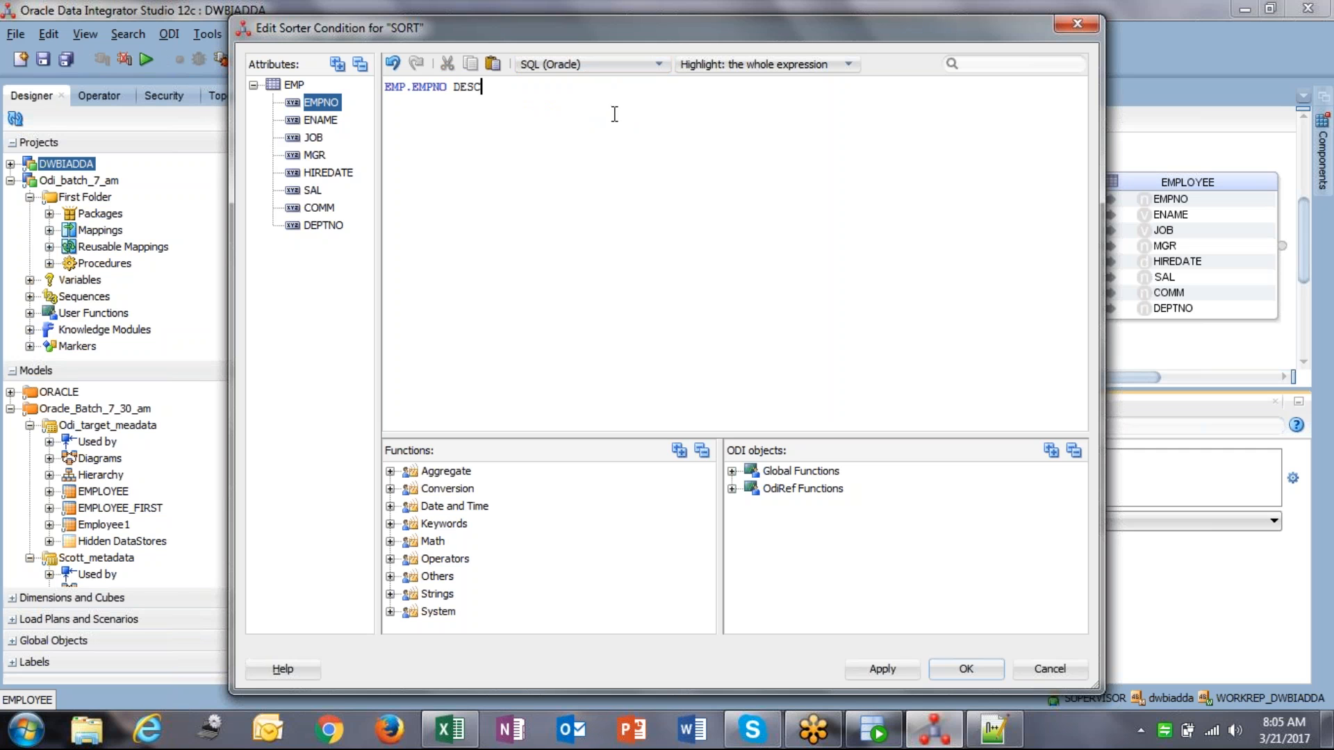
pyautogui.click(892, 662)
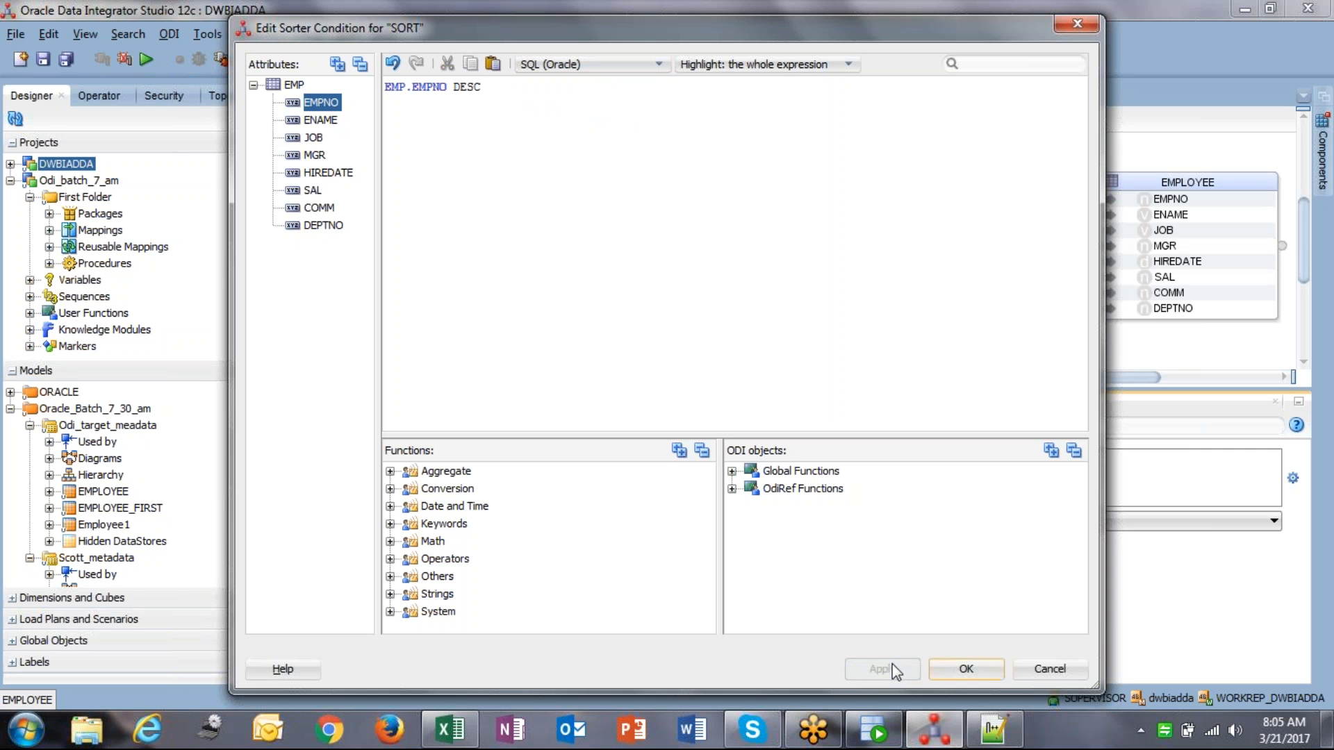
pyautogui.click(966, 669)
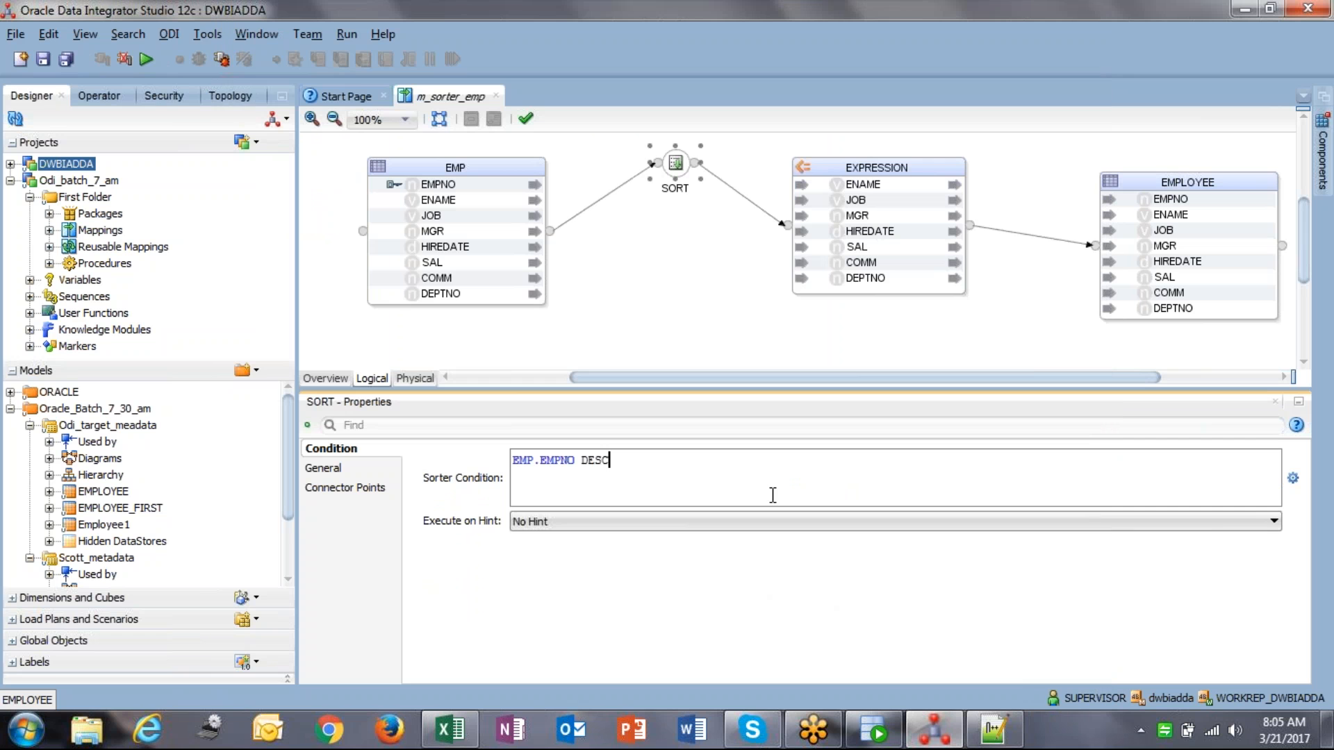
# Step: Review the EMP.EMPNO DESC sorter condition text and save m_sorter_emp
pyautogui.moveTo(611, 460); pyautogui.dragTo(506, 461)
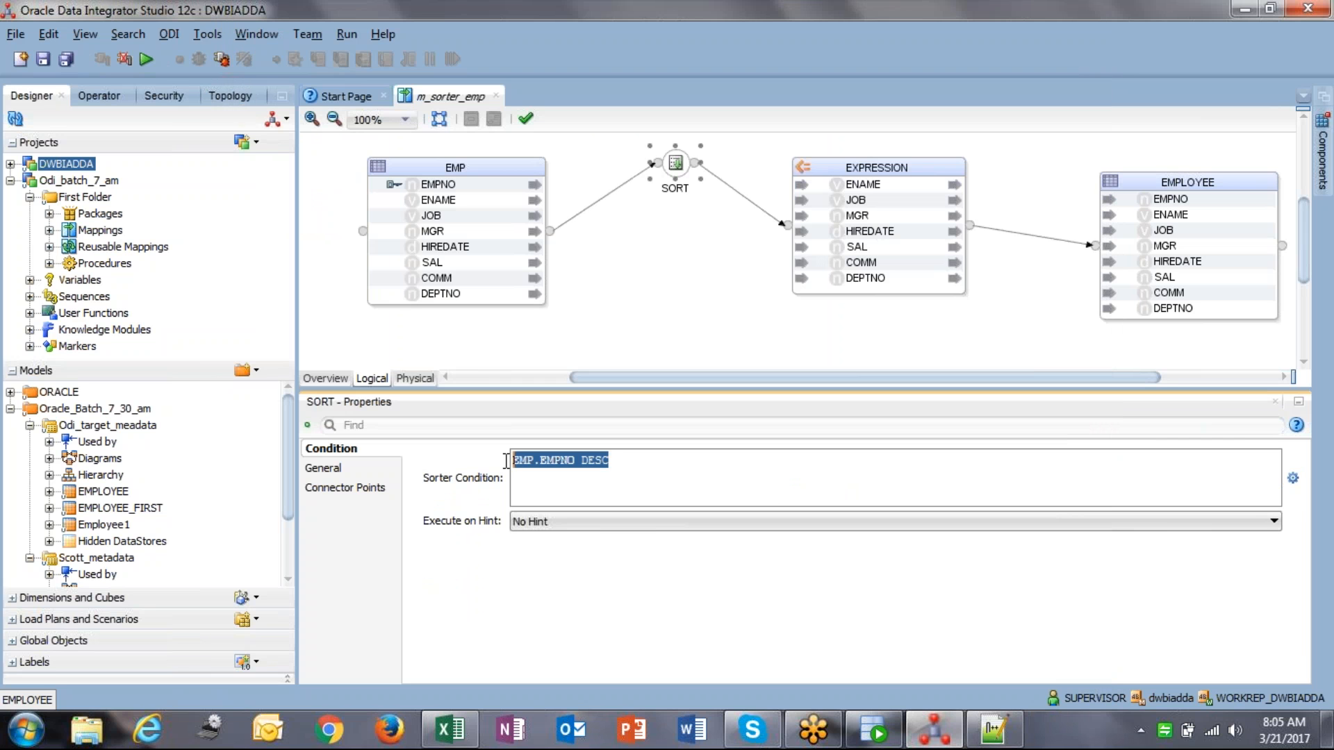
pyautogui.click(672, 477)
pyautogui.moveTo(674, 478); pyautogui.dragTo(512, 455)
pyautogui.click(742, 482)
pyautogui.moveTo(732, 479); pyautogui.dragTo(529, 450)
pyautogui.click(594, 469)
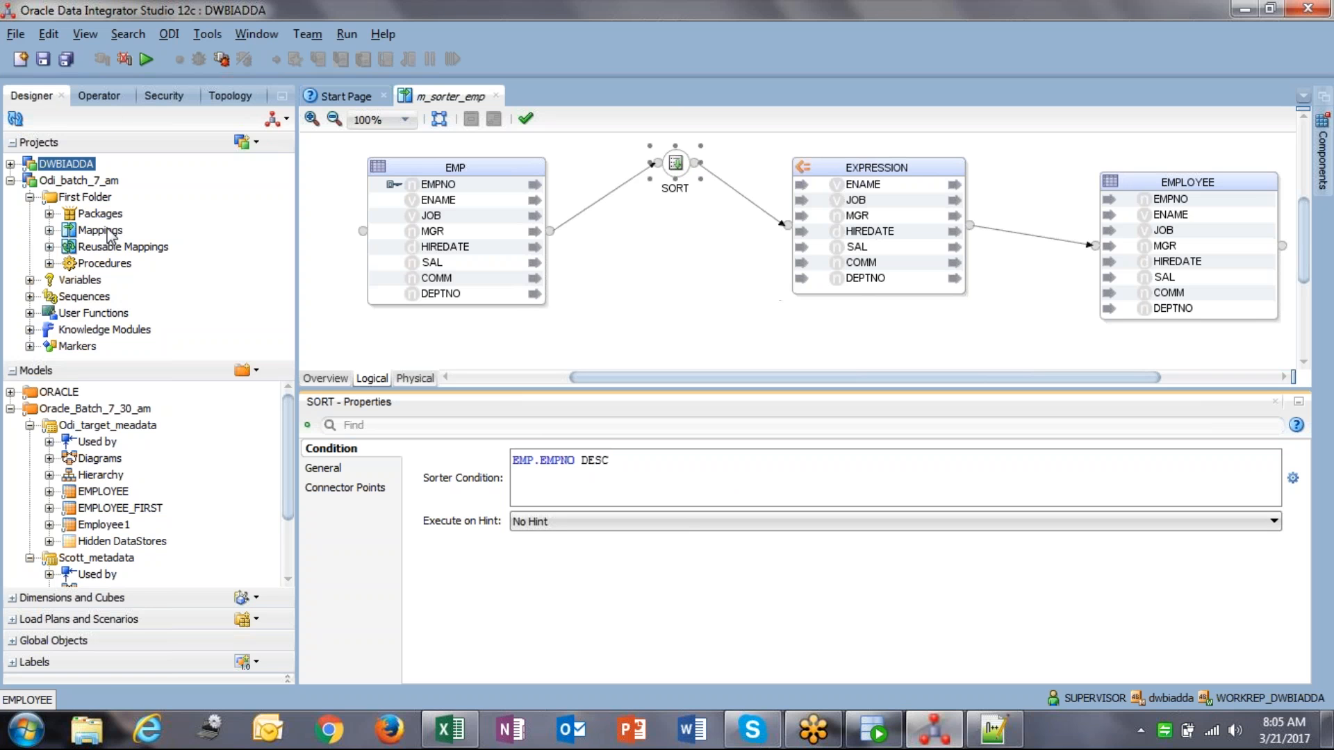
pyautogui.click(42, 64)
# Step: Start a run of the mapping, cancel it, and show SORT's connector points
pyautogui.click(146, 59)
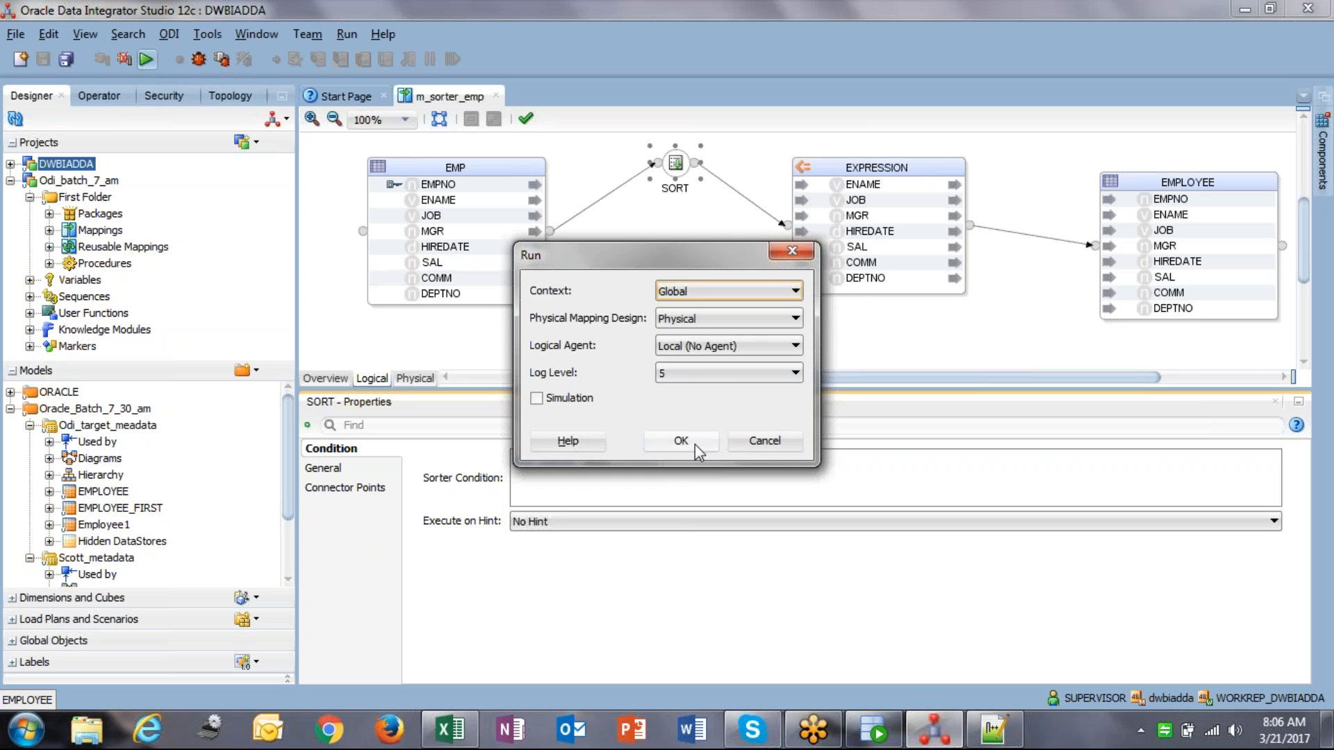
pyautogui.click(775, 445)
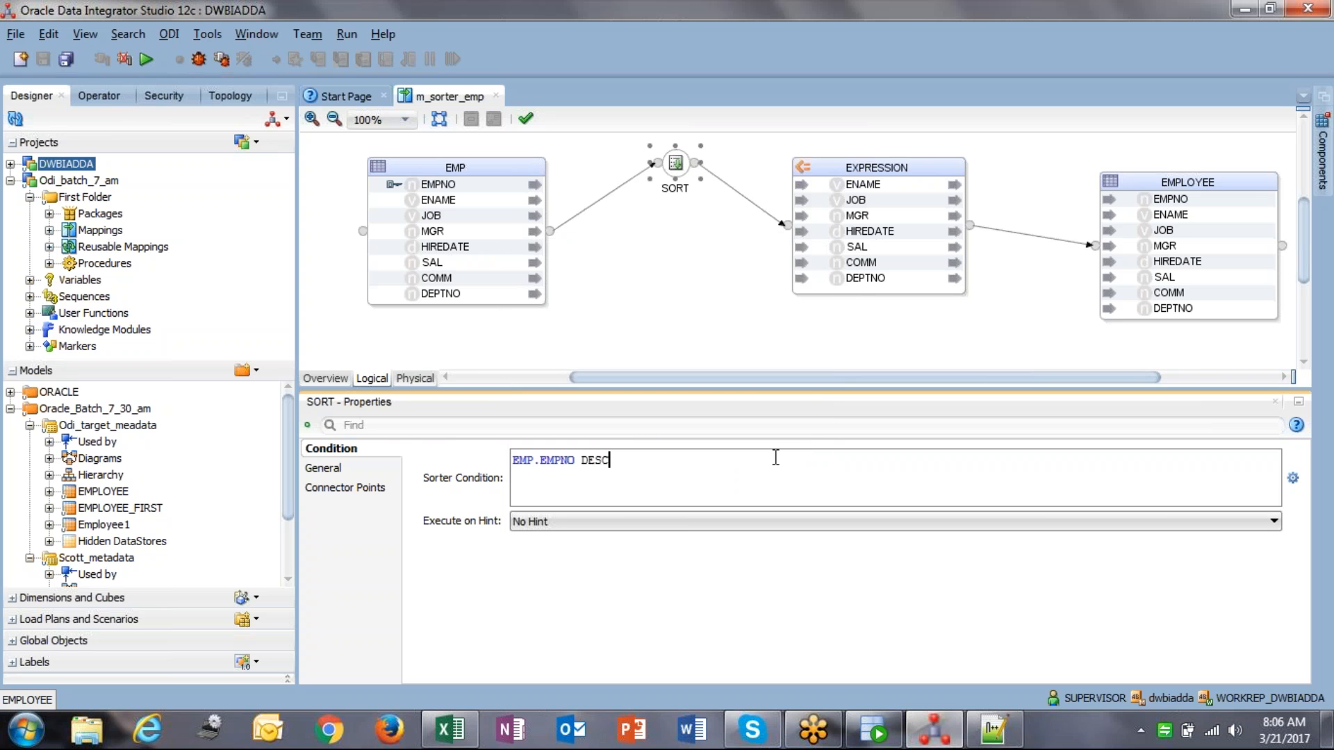
pyautogui.click(339, 488)
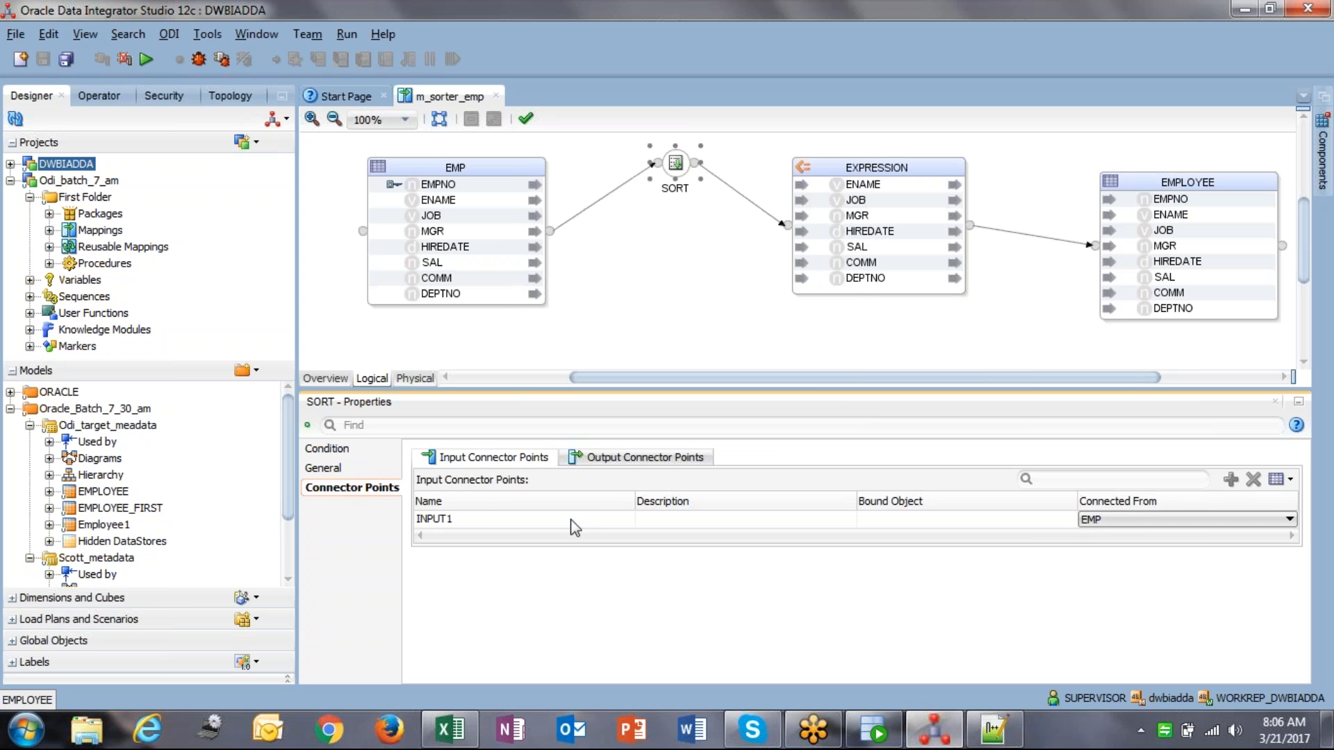
# Step: Inspect EMP's and SORT's input connections, leaving them unchanged
pyautogui.click(683, 269)
pyautogui.click(484, 174)
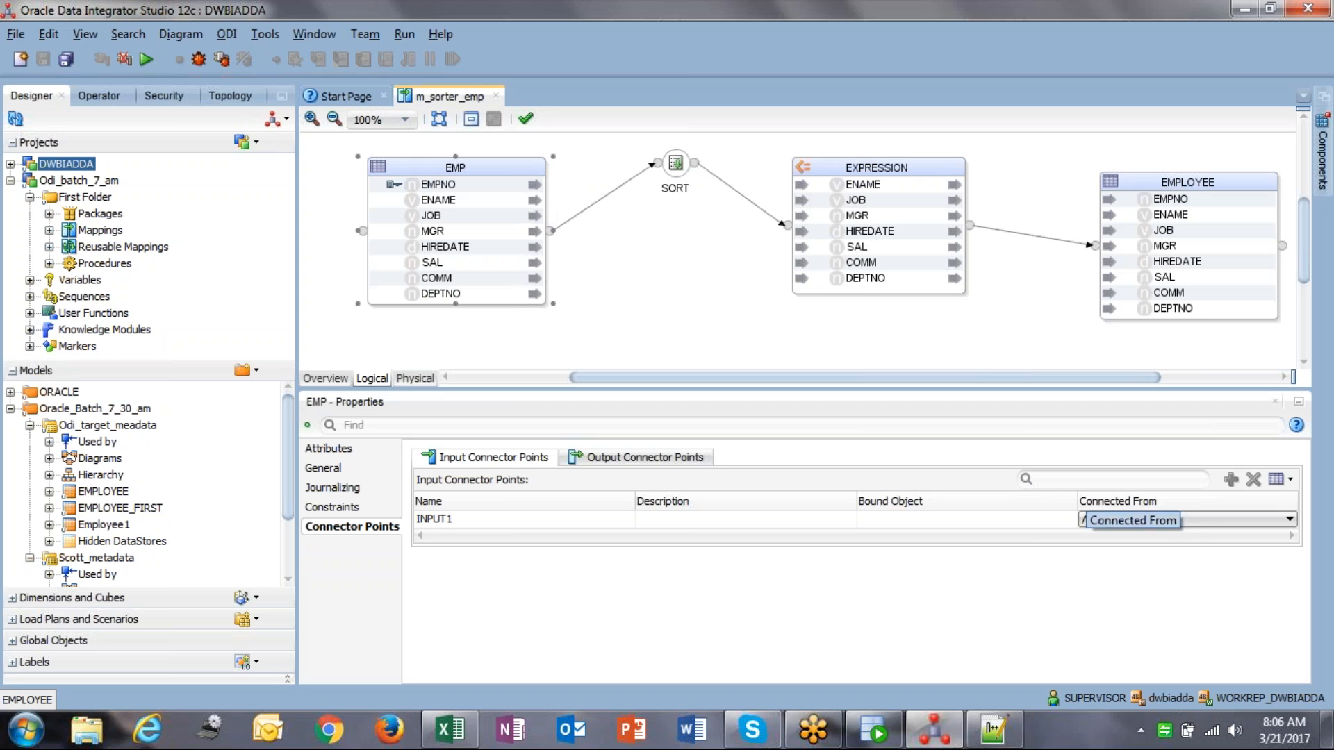
pyautogui.click(1126, 521)
pyautogui.click(1139, 540)
pyautogui.click(675, 164)
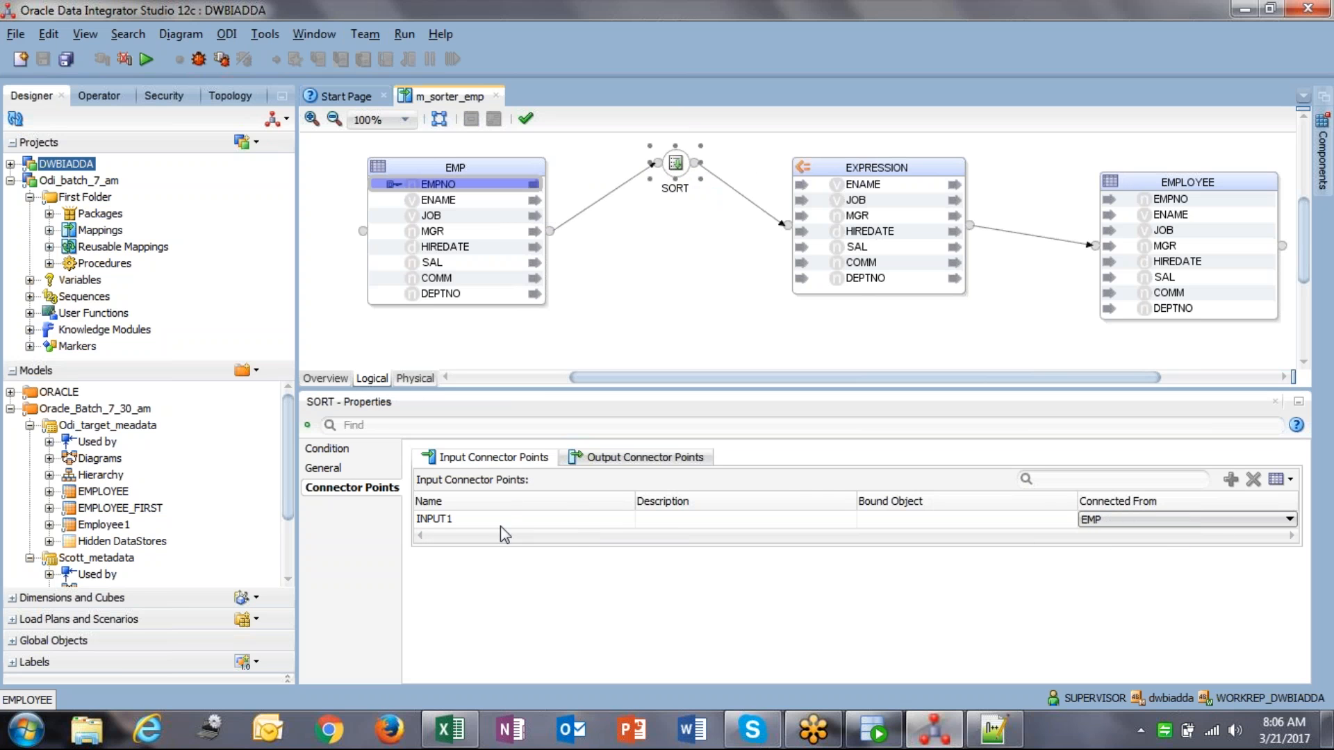
pyautogui.click(472, 520)
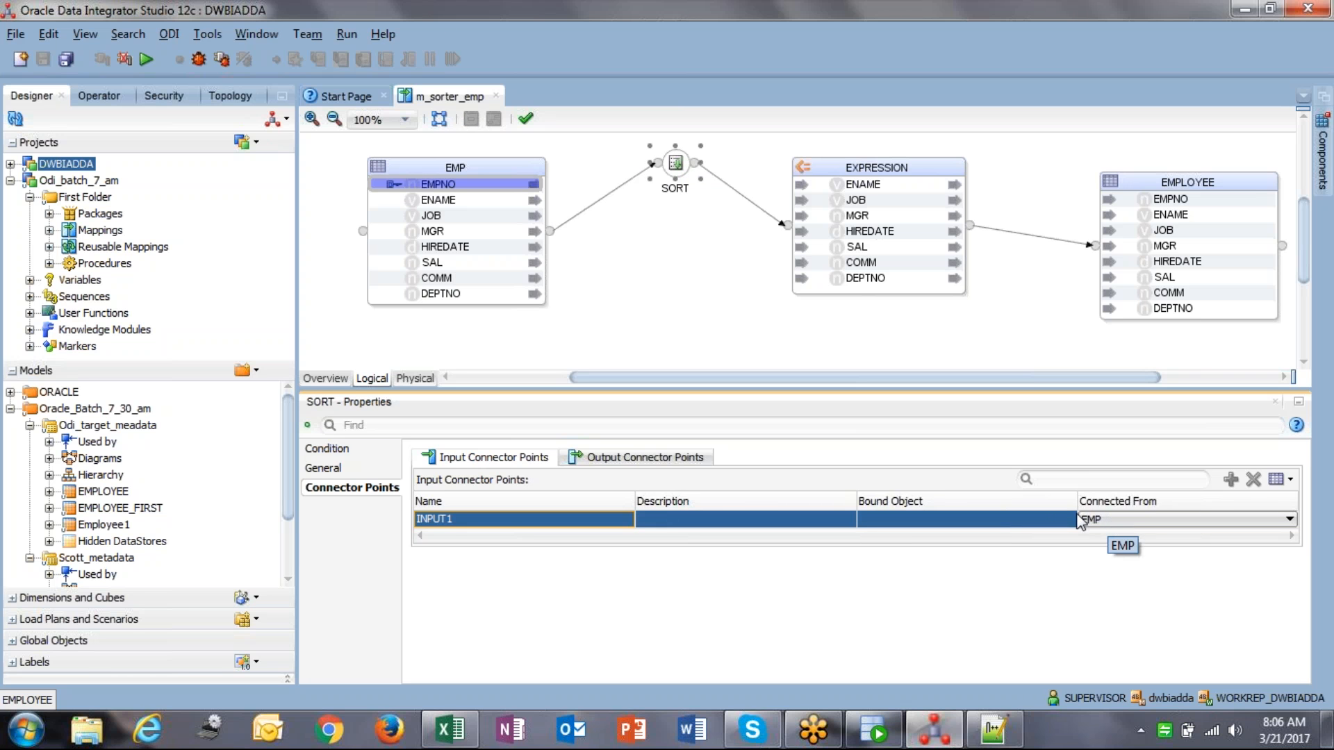
# Step: Check SORT's OUTPUT1 and INPUT1 connectors, keeping EMP as INPUT1's source, and save
pyautogui.click(623, 459)
pyautogui.click(484, 521)
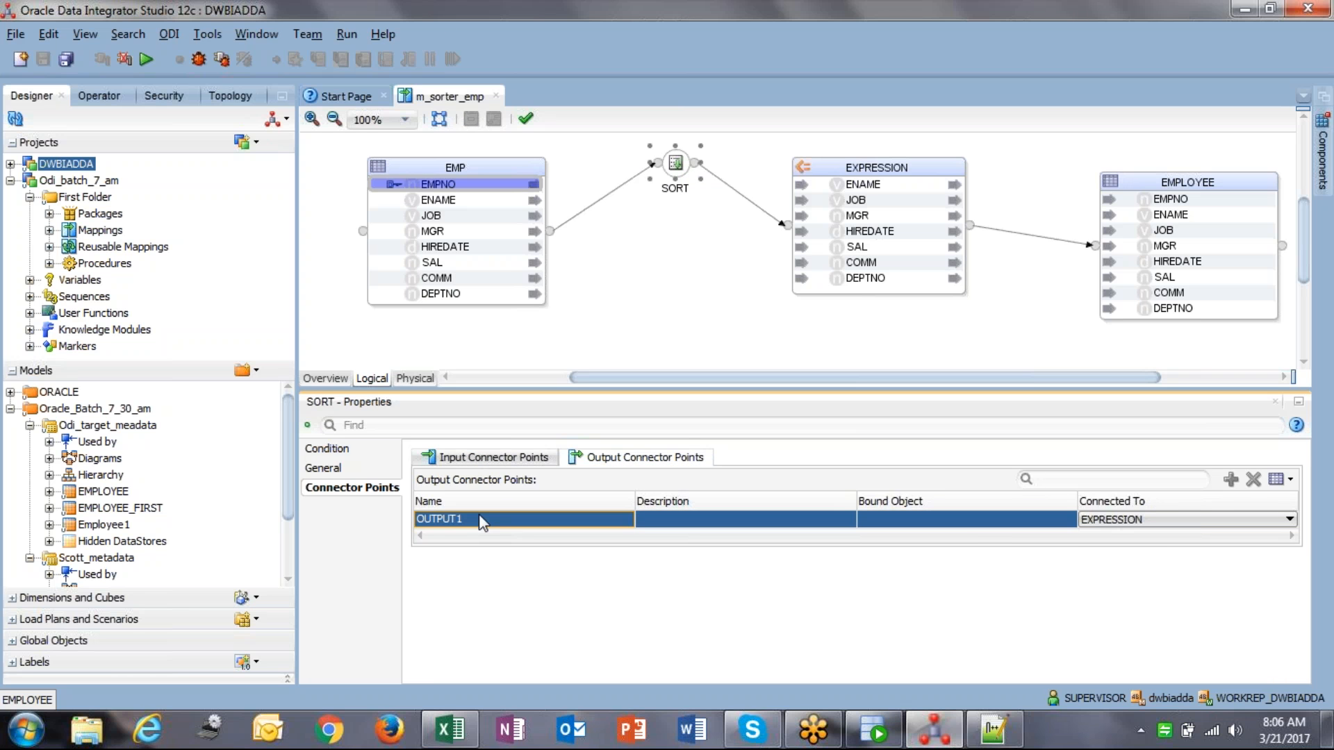
pyautogui.click(1174, 519)
pyautogui.click(1174, 519)
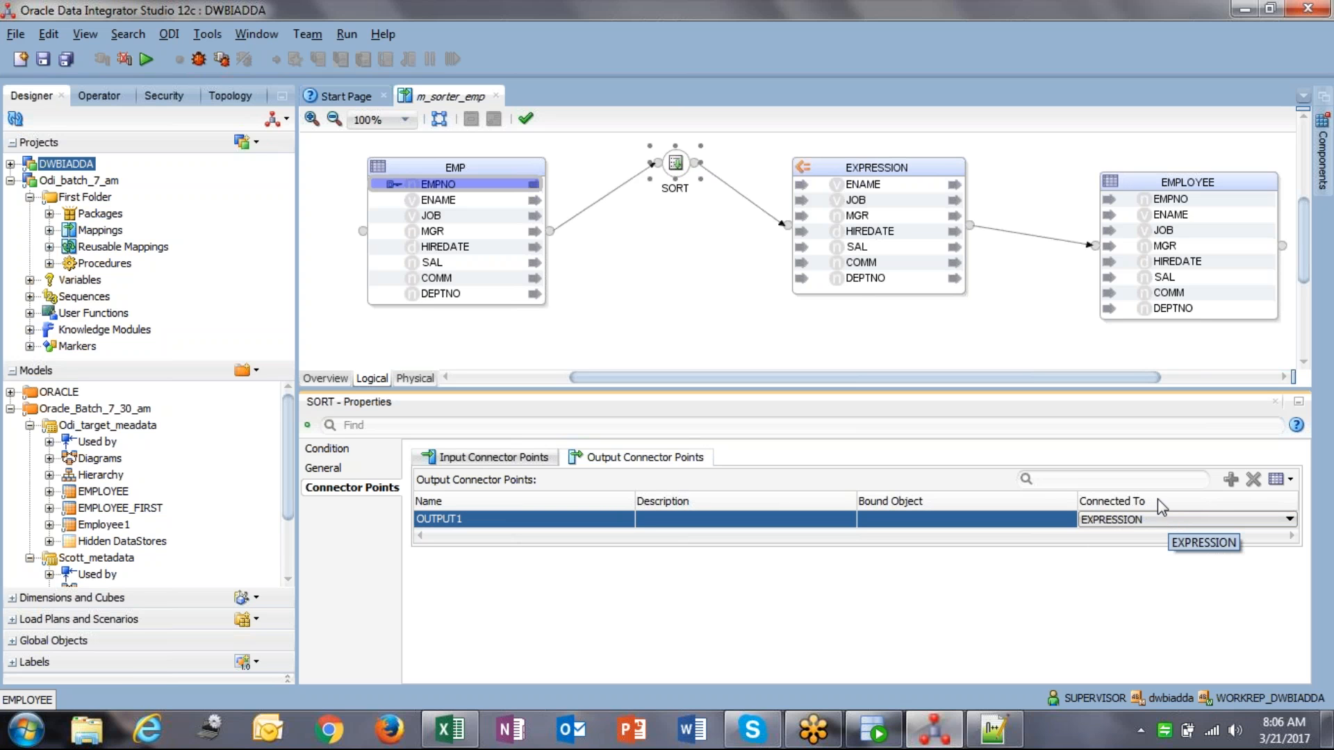
pyautogui.click(486, 462)
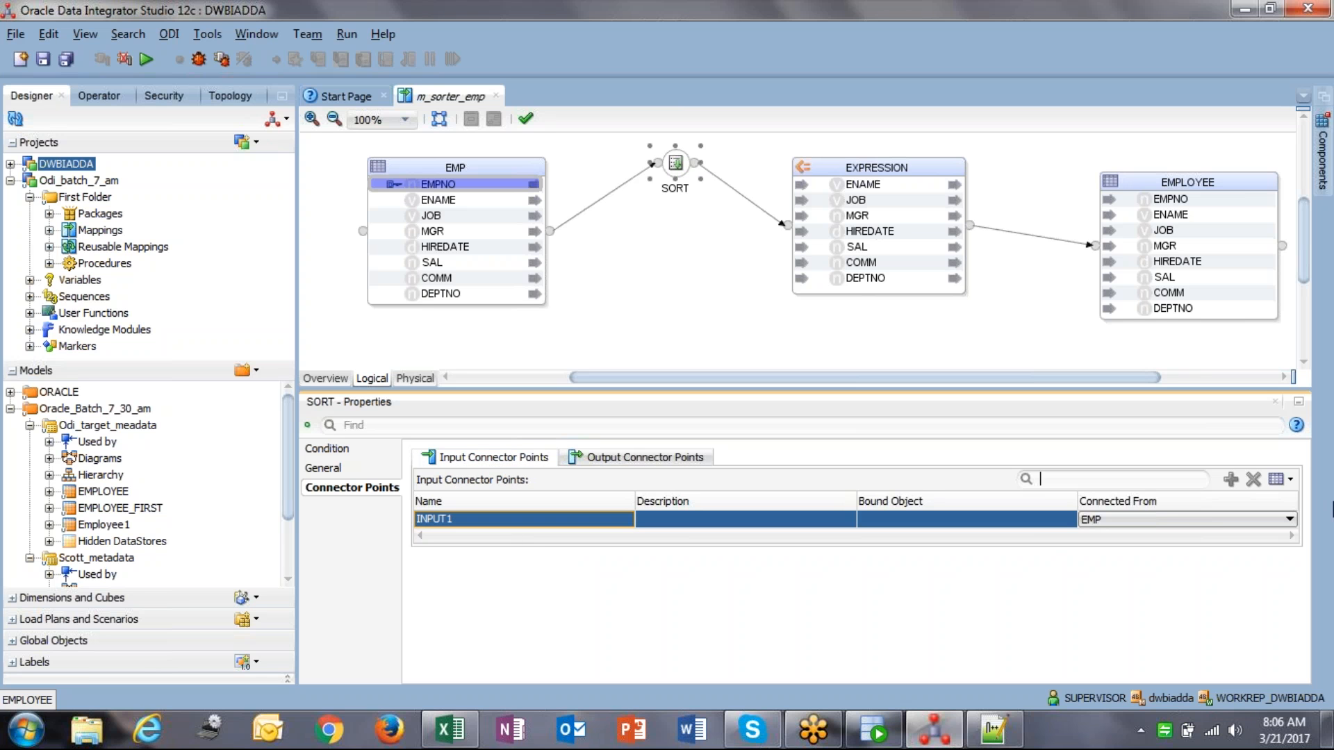
pyautogui.click(1167, 529)
pyautogui.click(1167, 529)
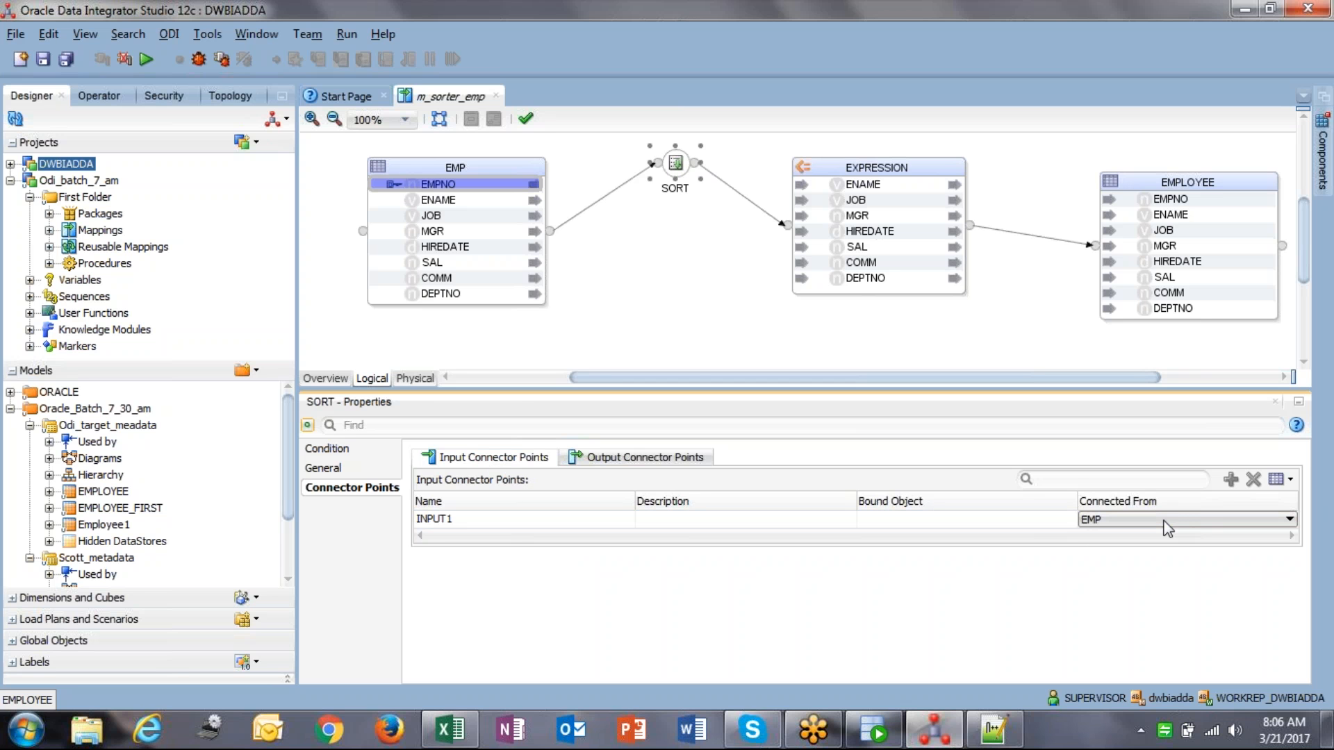
pyautogui.click(677, 343)
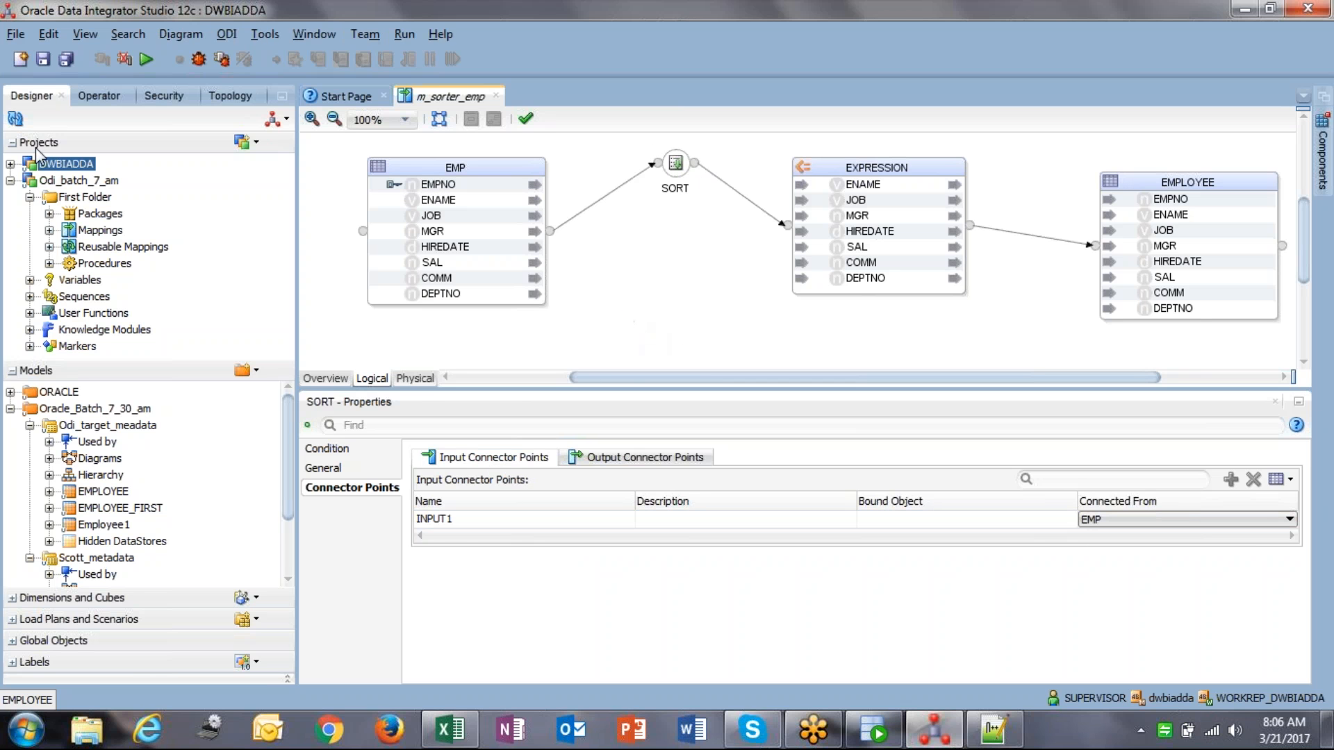
pyautogui.click(43, 59)
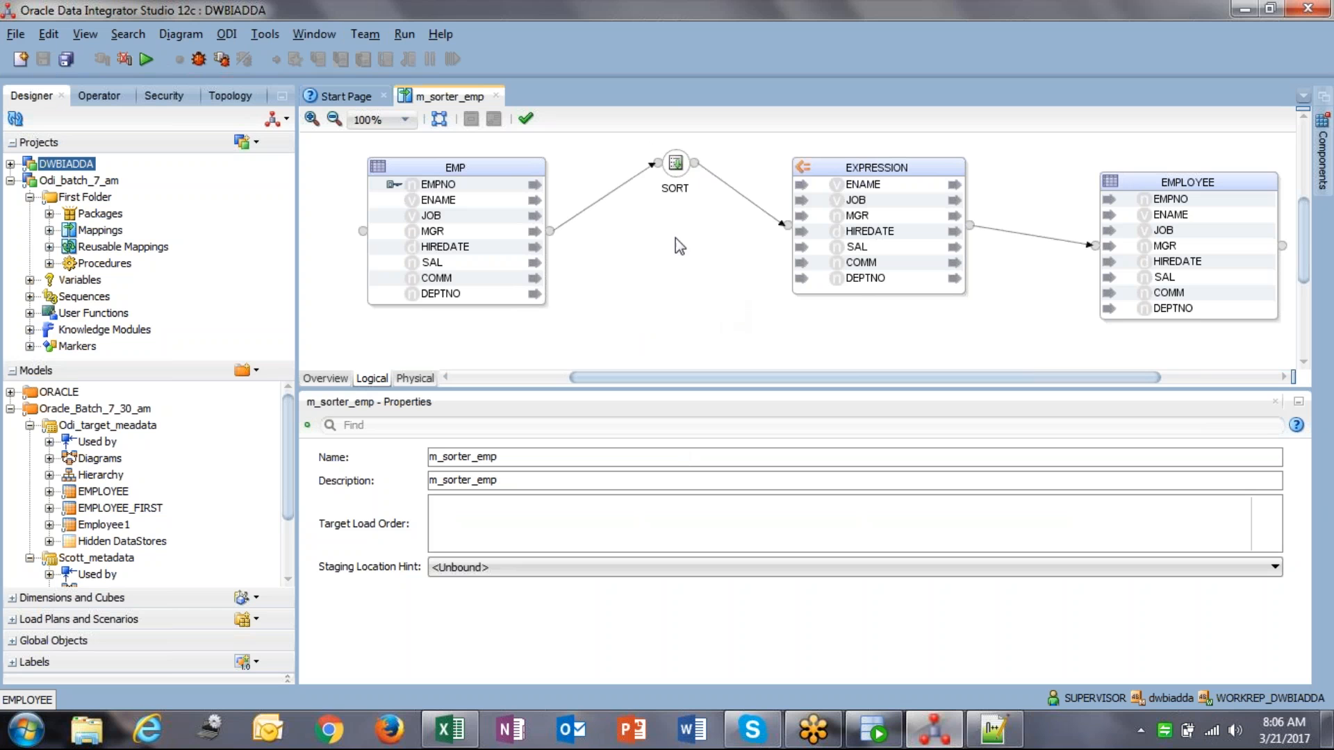
# Step: Move the SORT node slightly lower between EMP and EXPRESSION and save
pyautogui.click(671, 164)
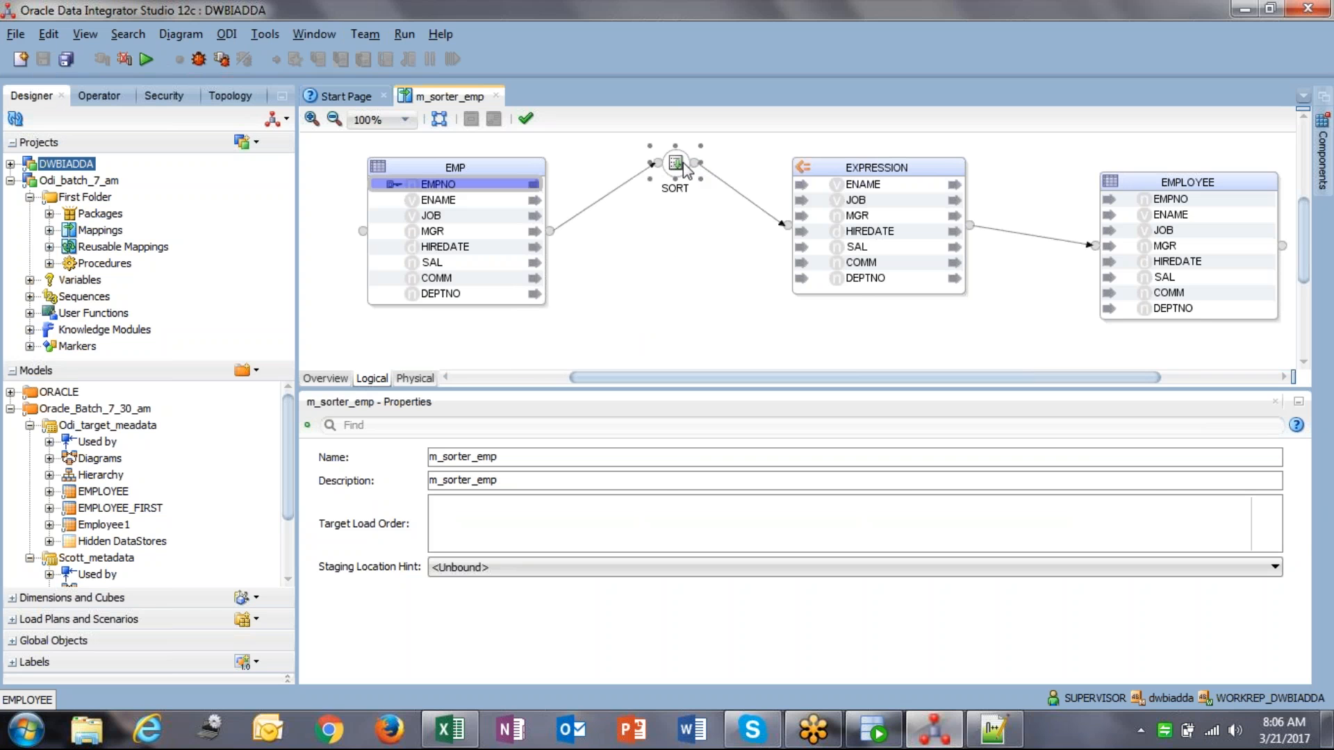
pyautogui.click(922, 521)
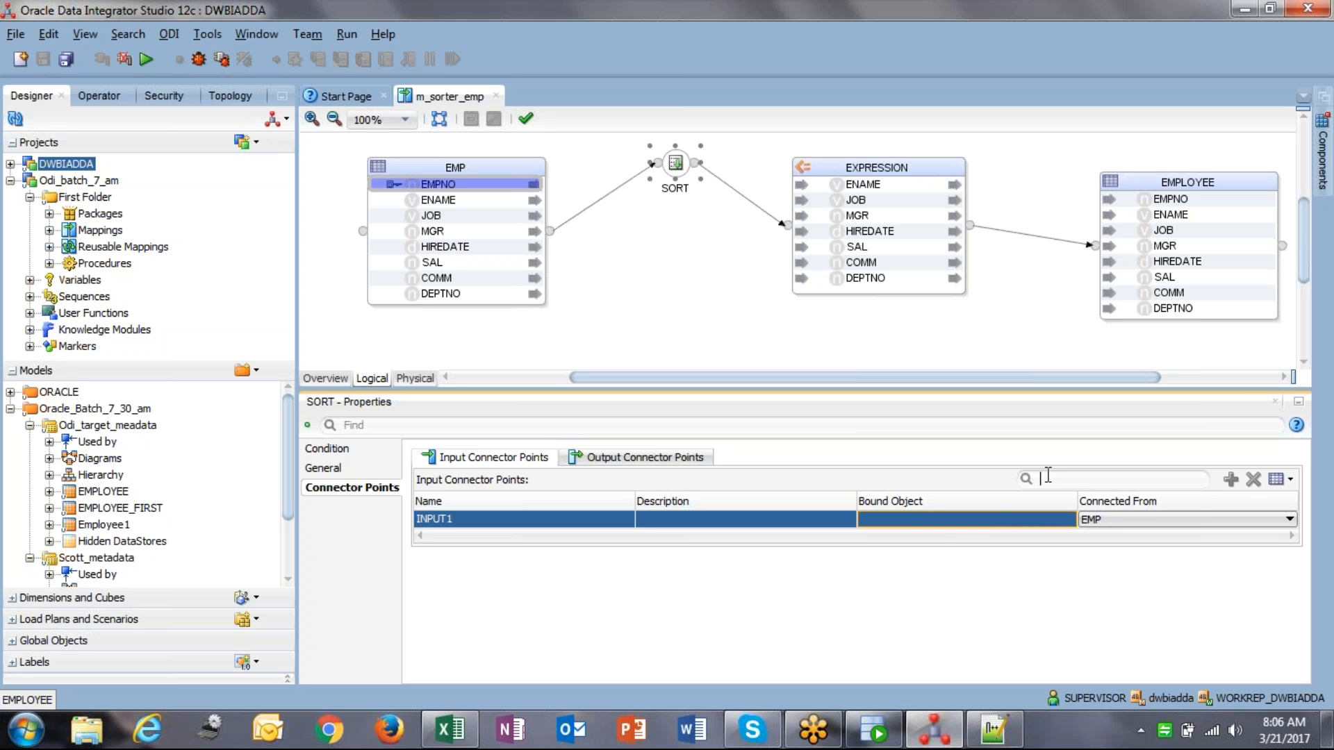
pyautogui.moveTo(803, 380); pyautogui.dragTo(773, 361)
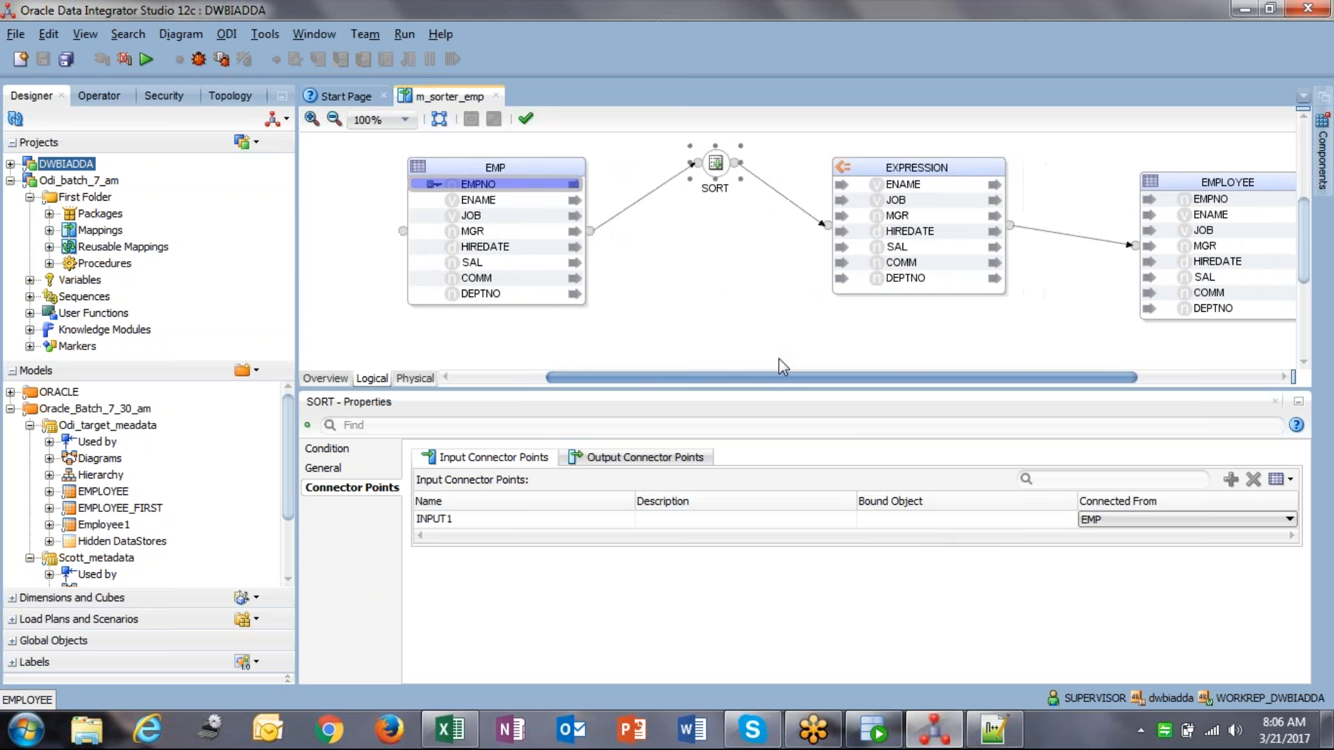
pyautogui.moveTo(707, 191); pyautogui.dragTo(707, 229)
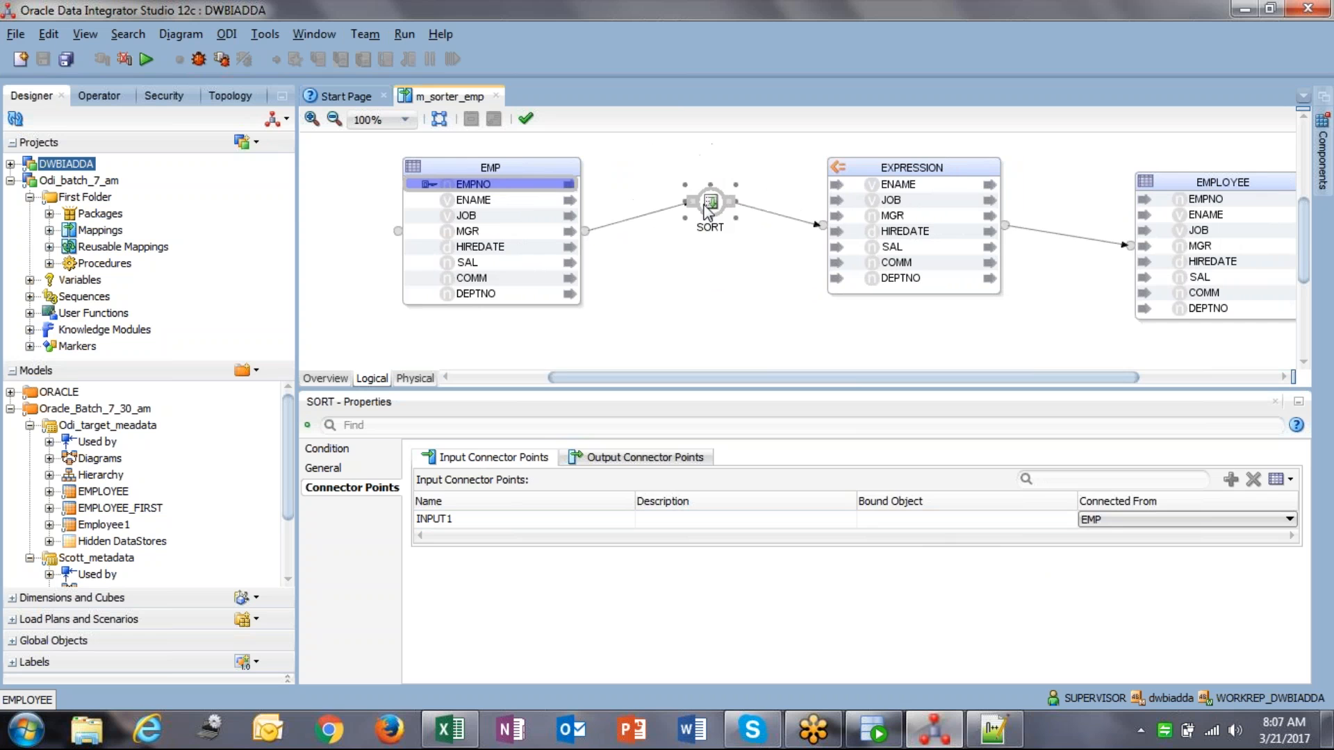
pyautogui.click(732, 300)
pyautogui.click(61, 63)
# Step: Run m_sorter_emp with default settings and refresh the Operator to list session 129
pyautogui.click(146, 59)
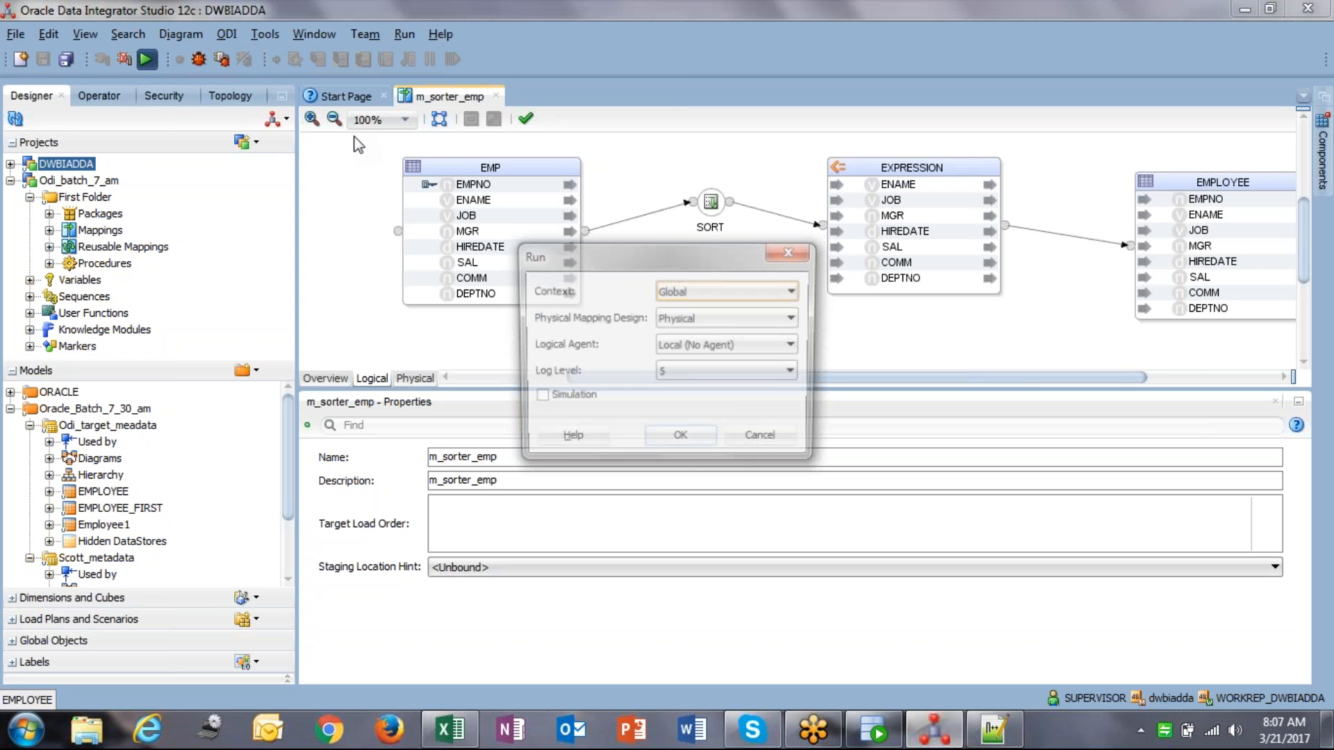
pyautogui.click(690, 440)
pyautogui.click(806, 391)
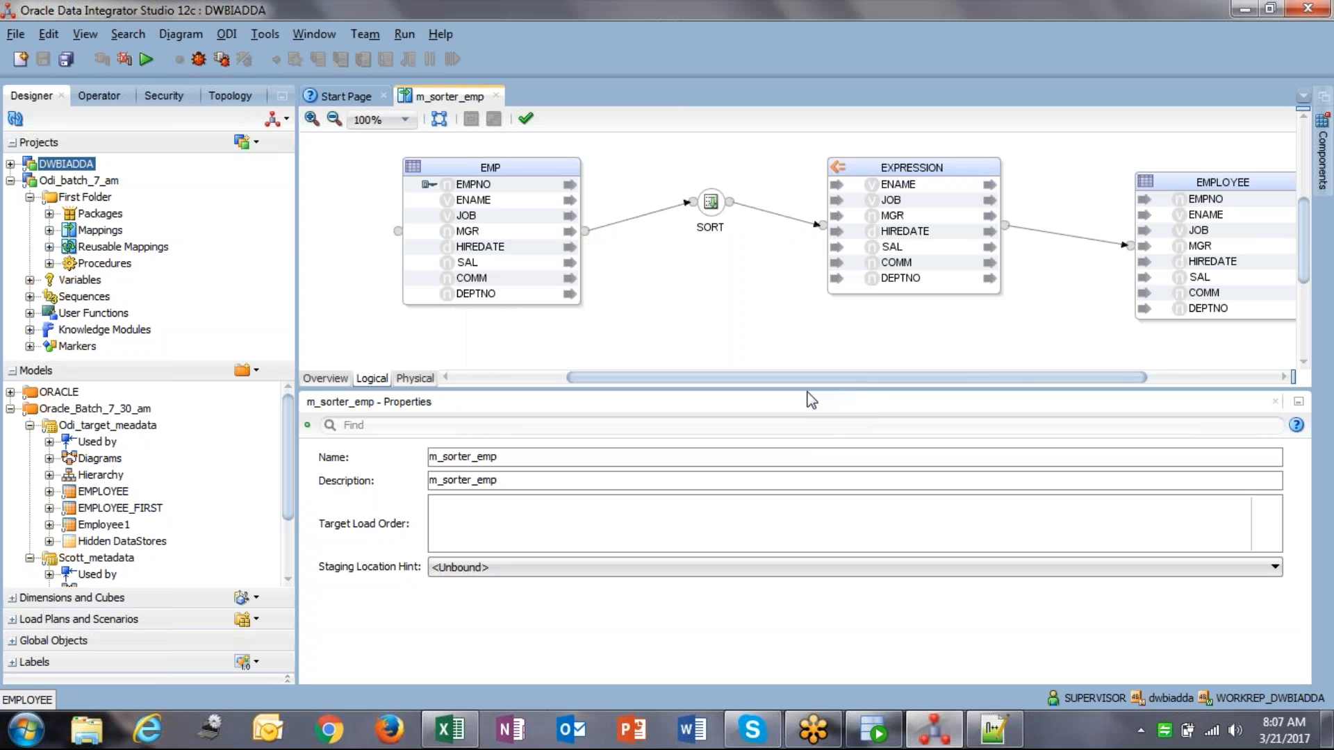
pyautogui.click(101, 97)
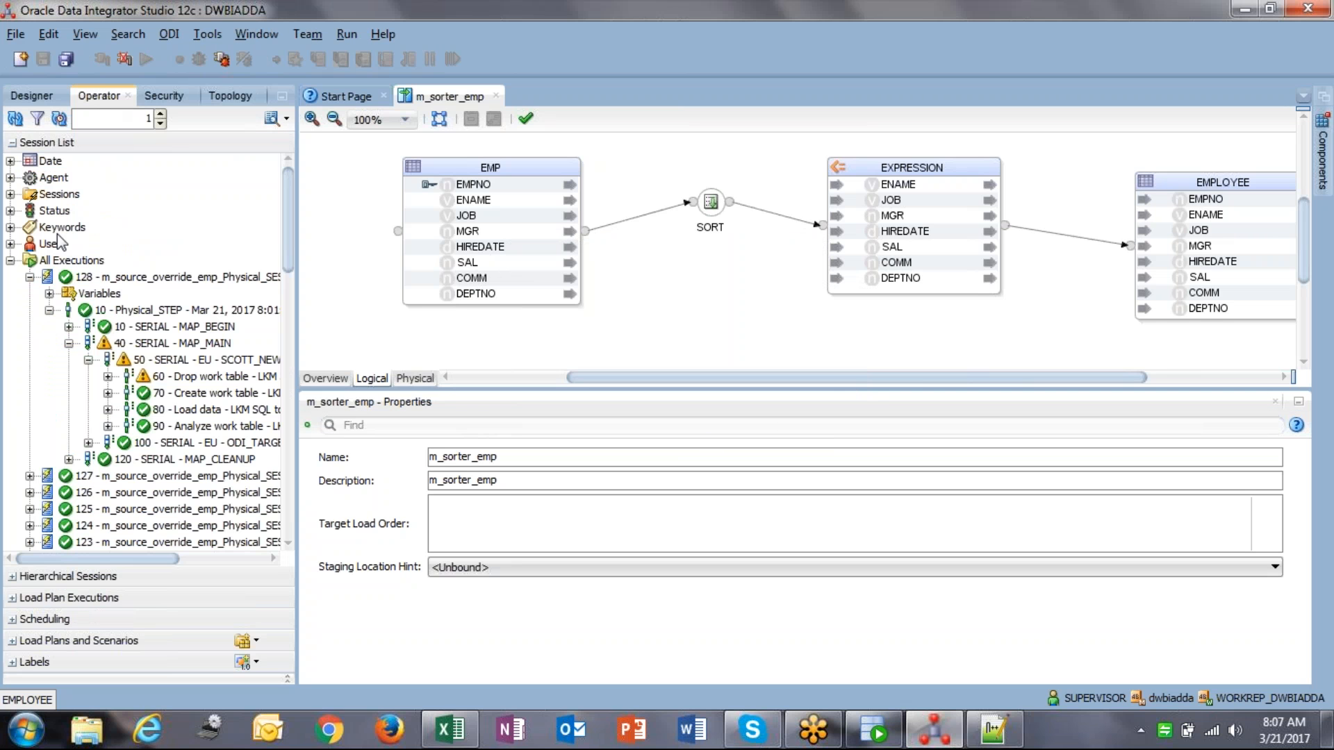
pyautogui.click(15, 119)
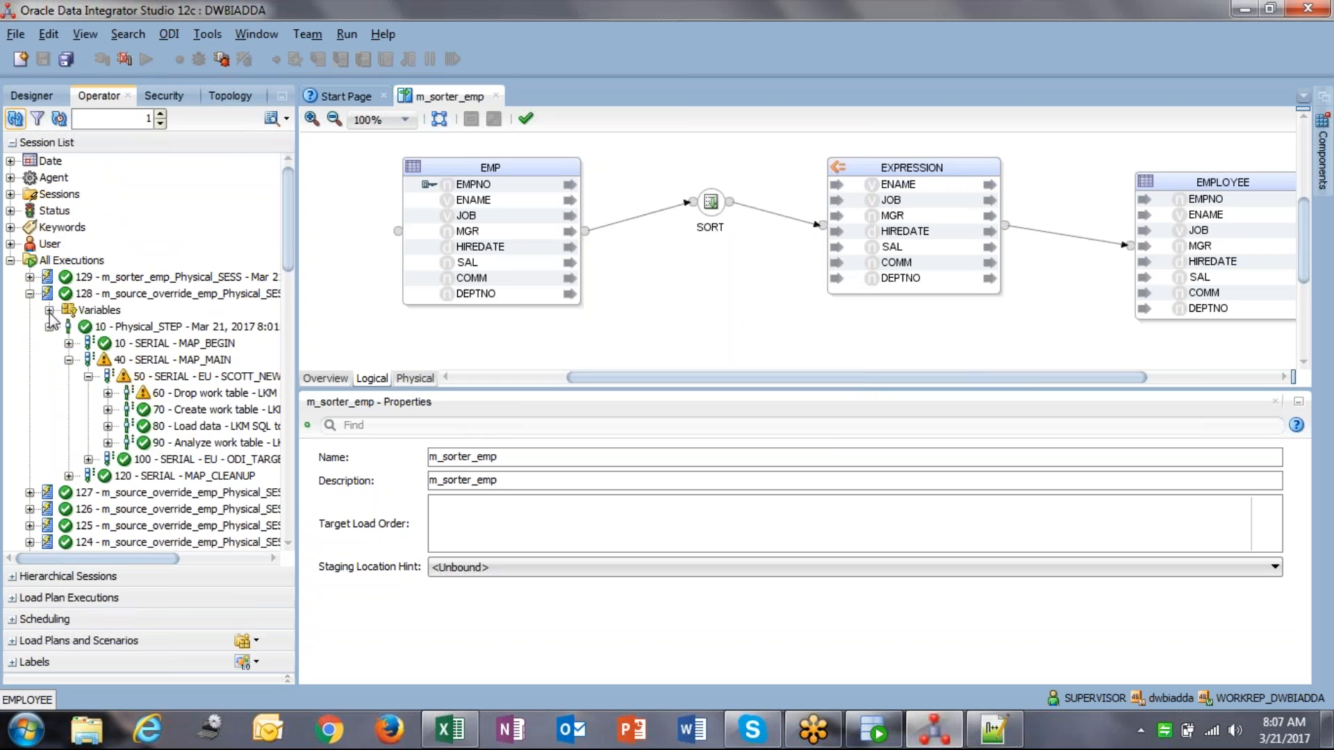
pyautogui.click(30, 293)
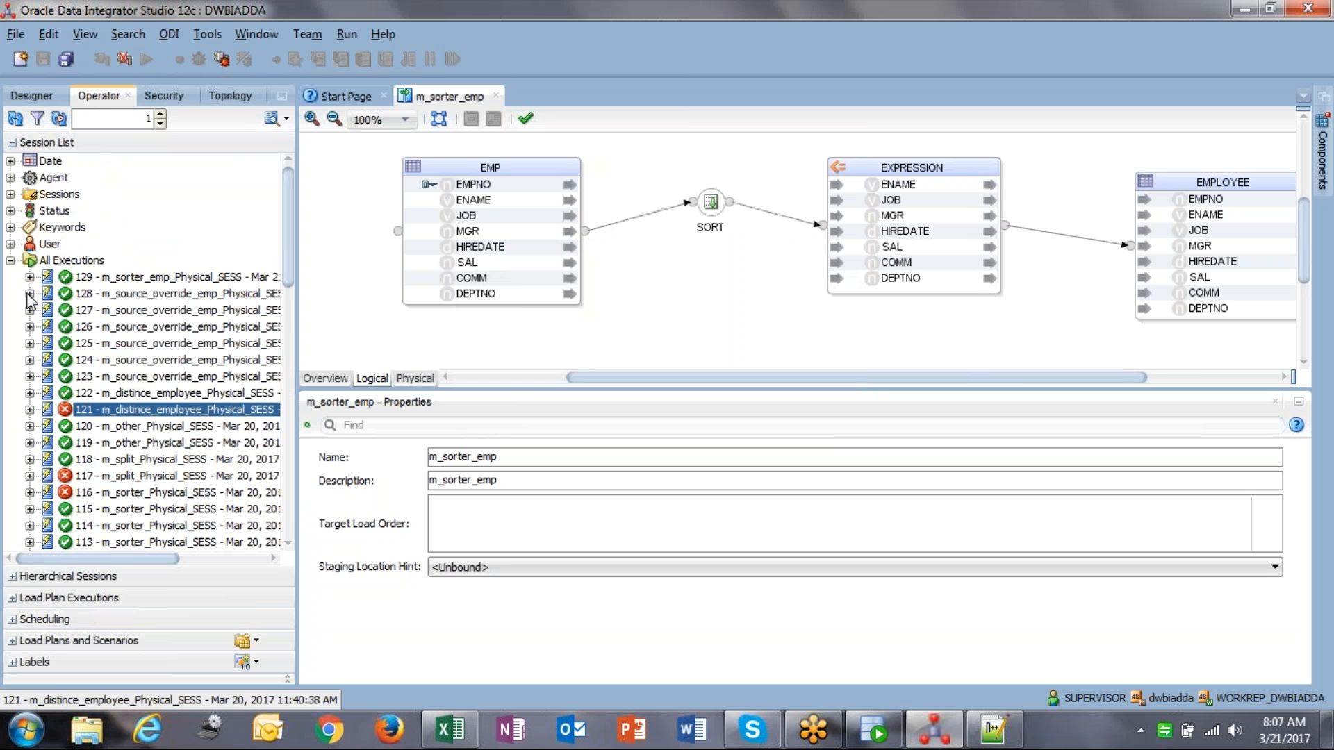
# Step: Inspect EXPRESSION_AP's loading and EMPLOYEE's integration knowledge modules in the physical design
pyautogui.click(424, 376)
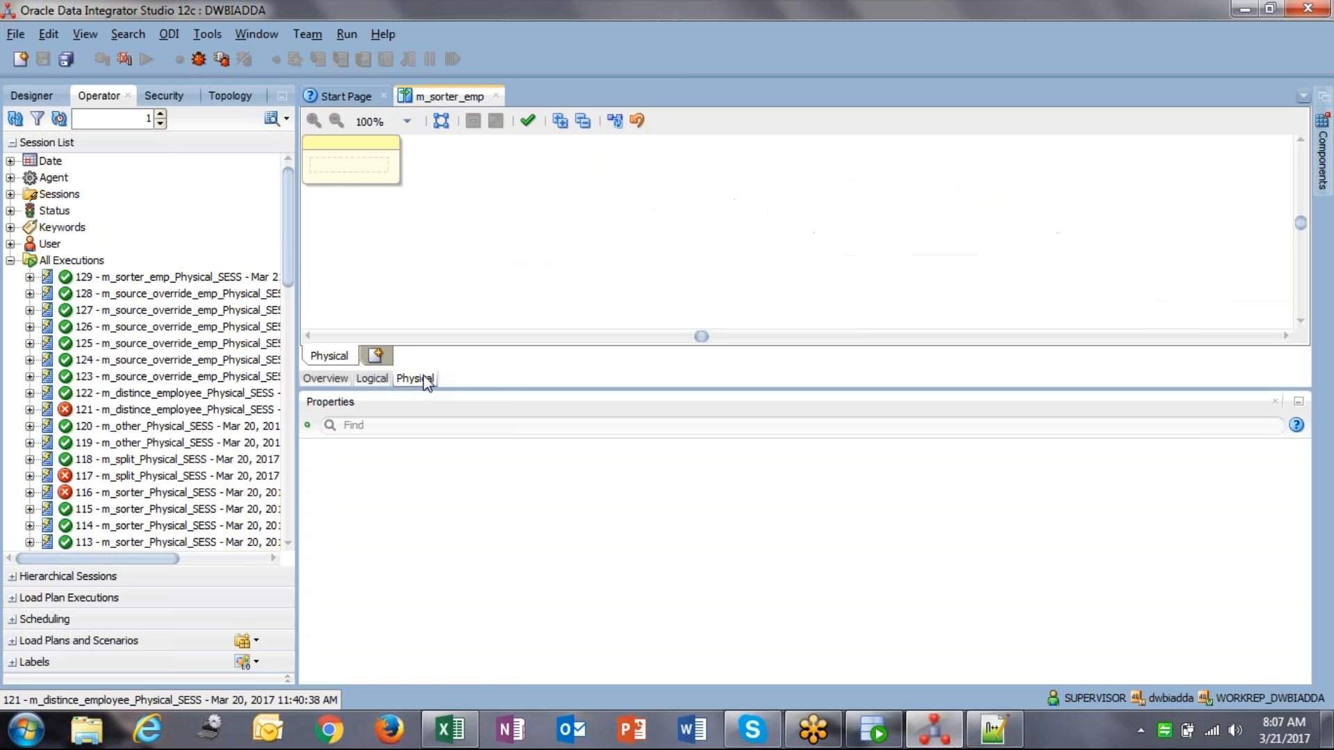
pyautogui.click(532, 205)
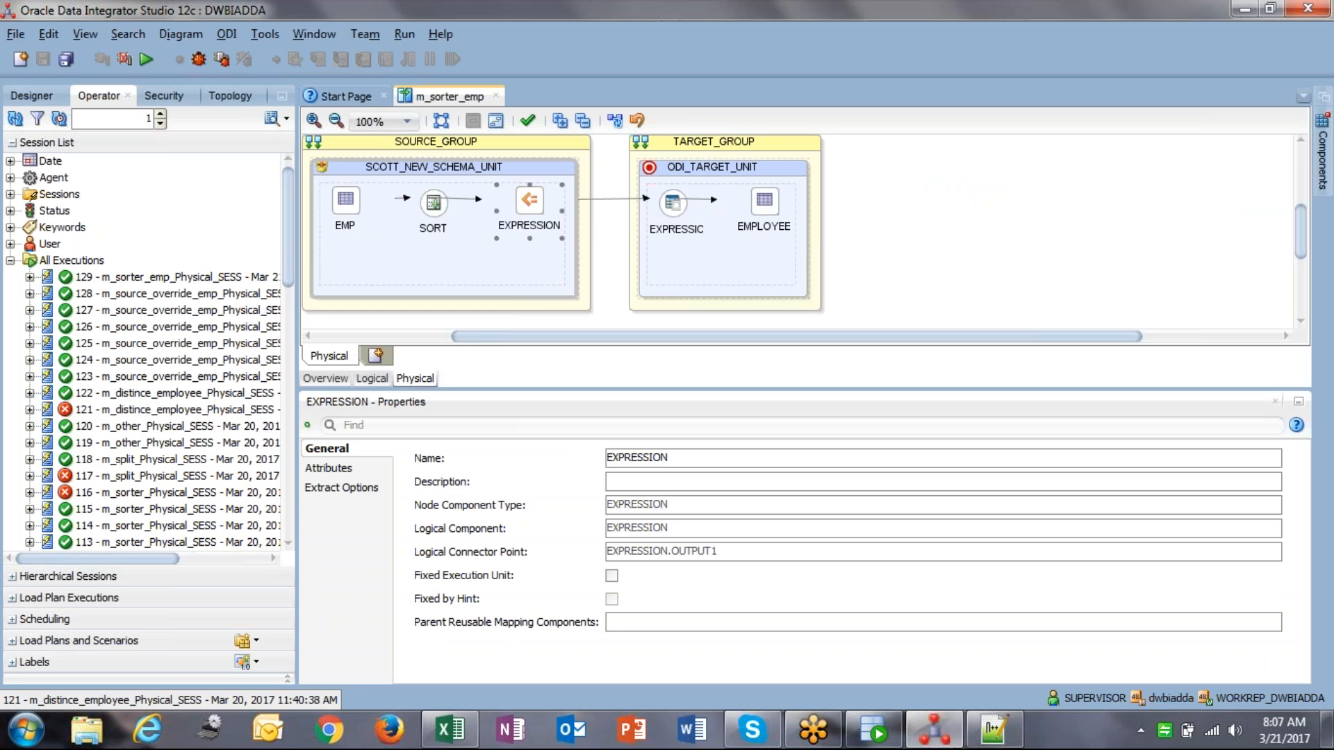
pyautogui.click(673, 203)
pyautogui.click(345, 490)
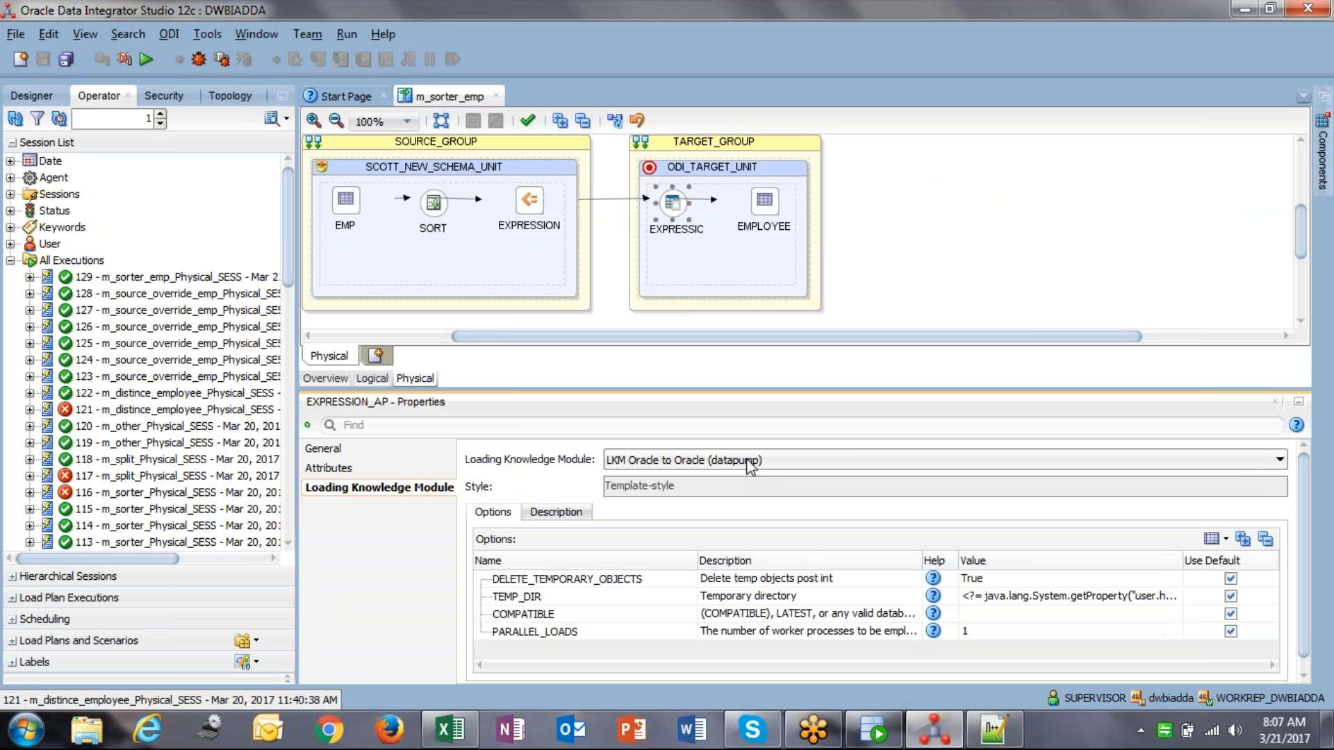
pyautogui.click(348, 489)
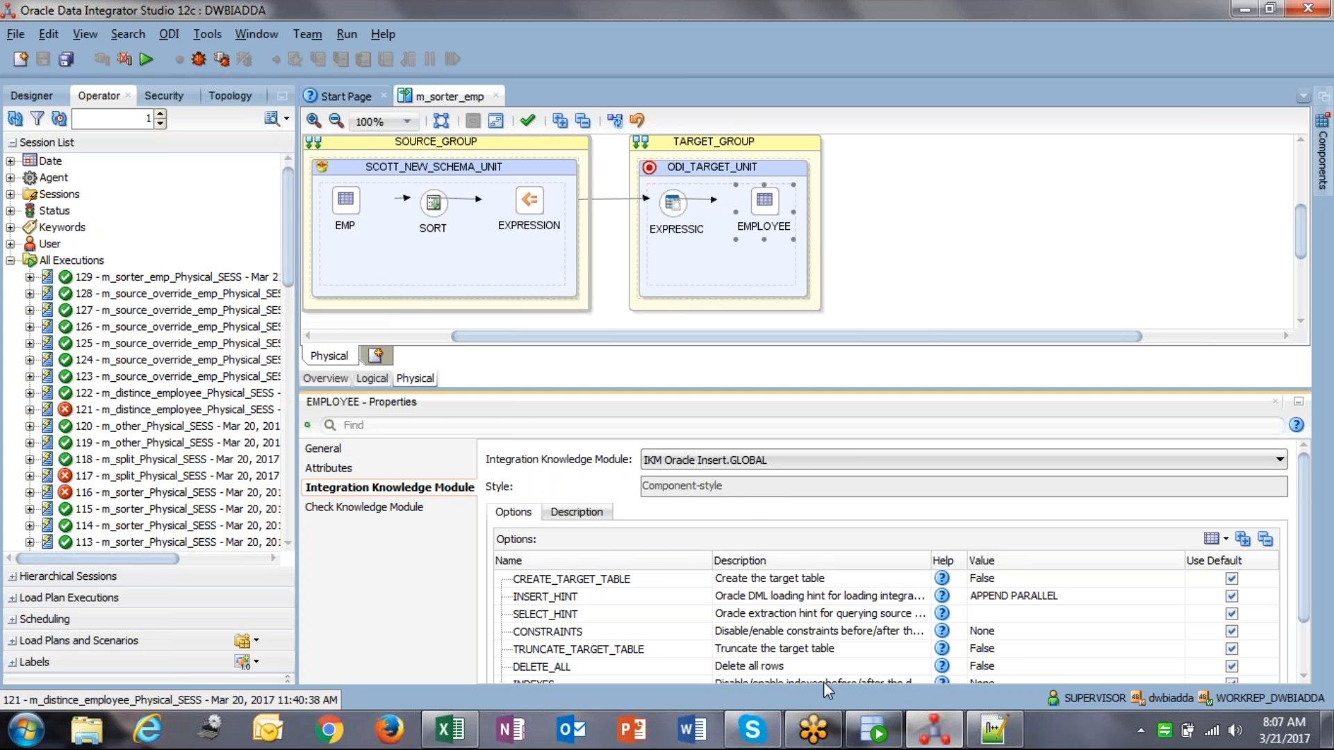
pyautogui.click(873, 730)
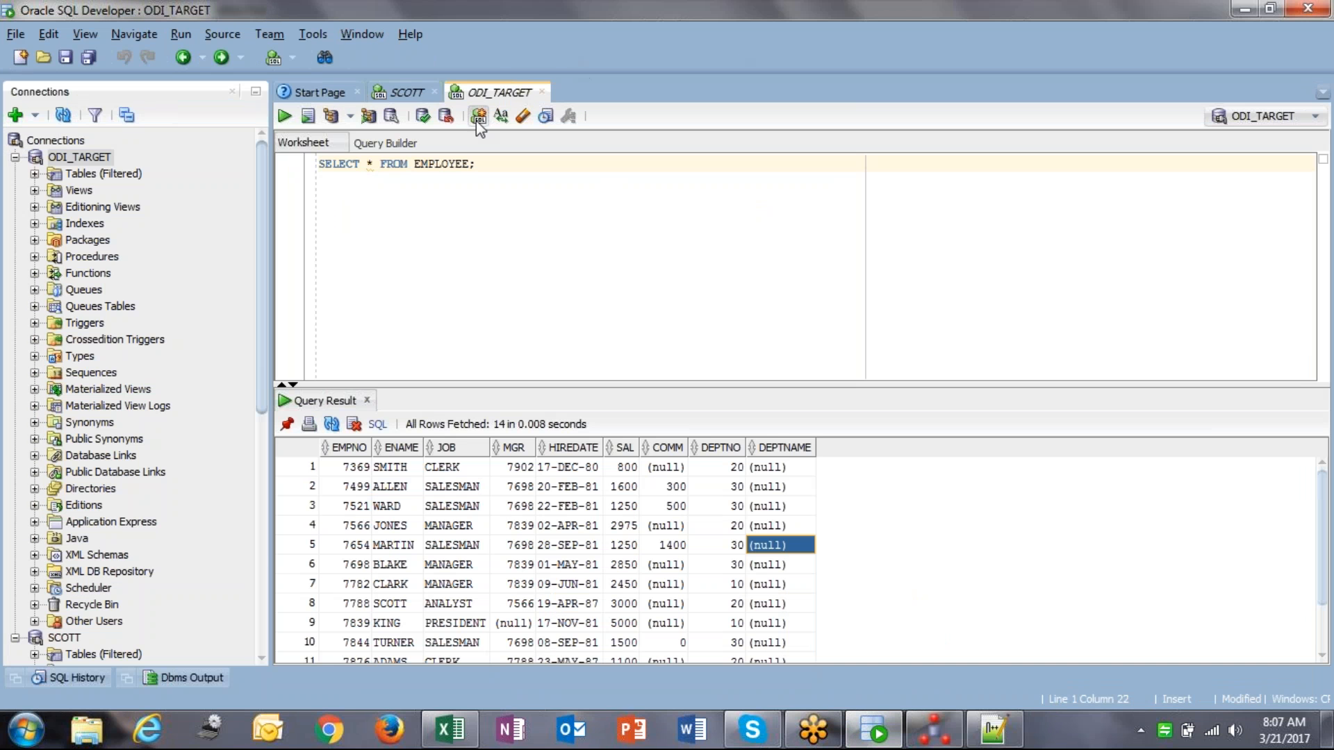
# Step: Re-run SELECT * FROM EMPLOYEE in SQL Developer, showing 28 duplicated rows
pyautogui.click(364, 468)
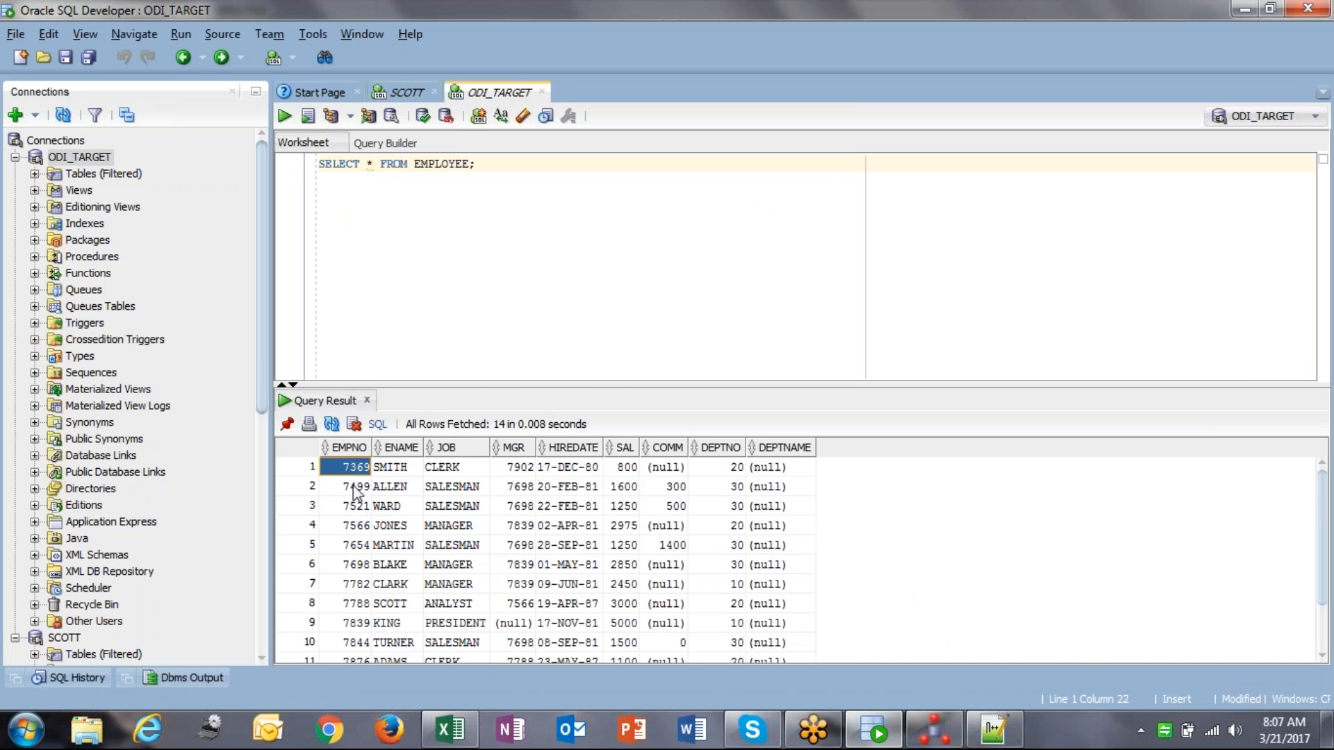
pyautogui.moveTo(619, 389); pyautogui.dragTo(607, 303)
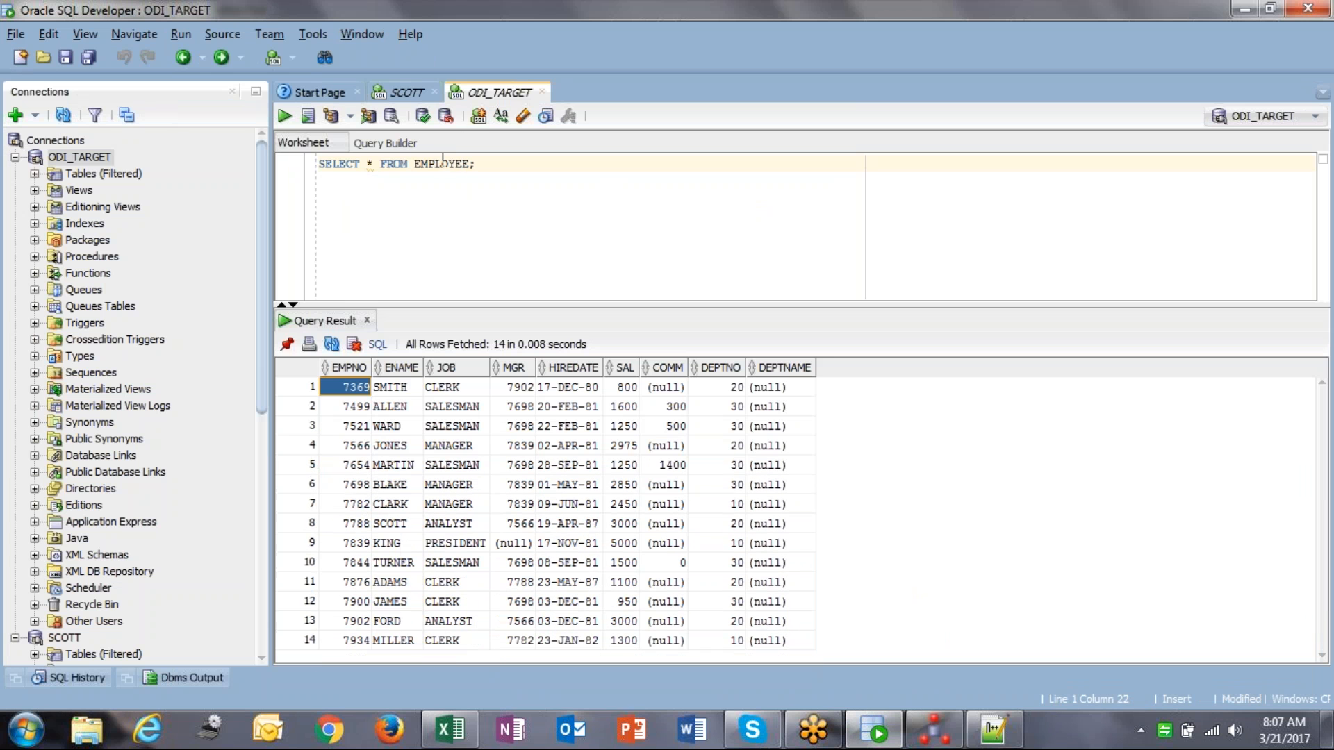
pyautogui.click(443, 163)
pyautogui.hotkey('ctrl', 'Return')
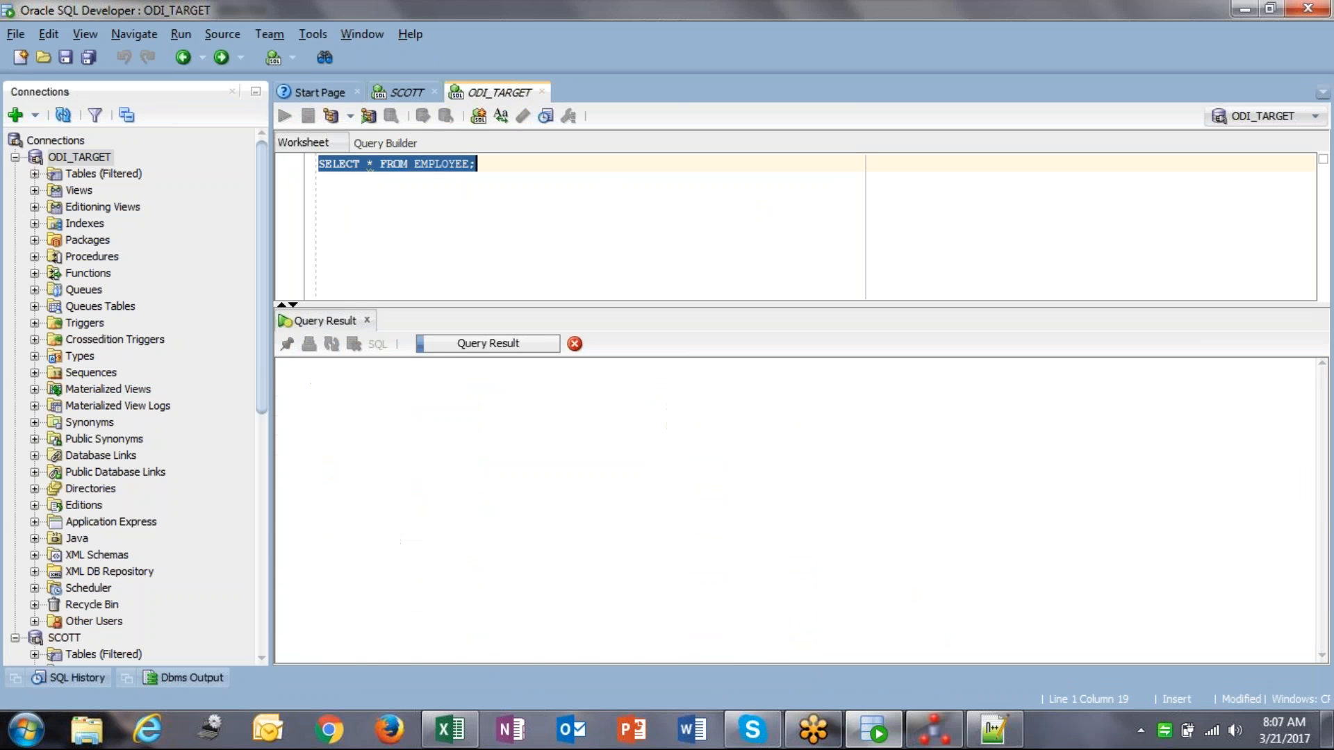
pyautogui.click(346, 393)
pyautogui.scroll(-5, 346, 397)
pyautogui.scroll(5, 345, 398)
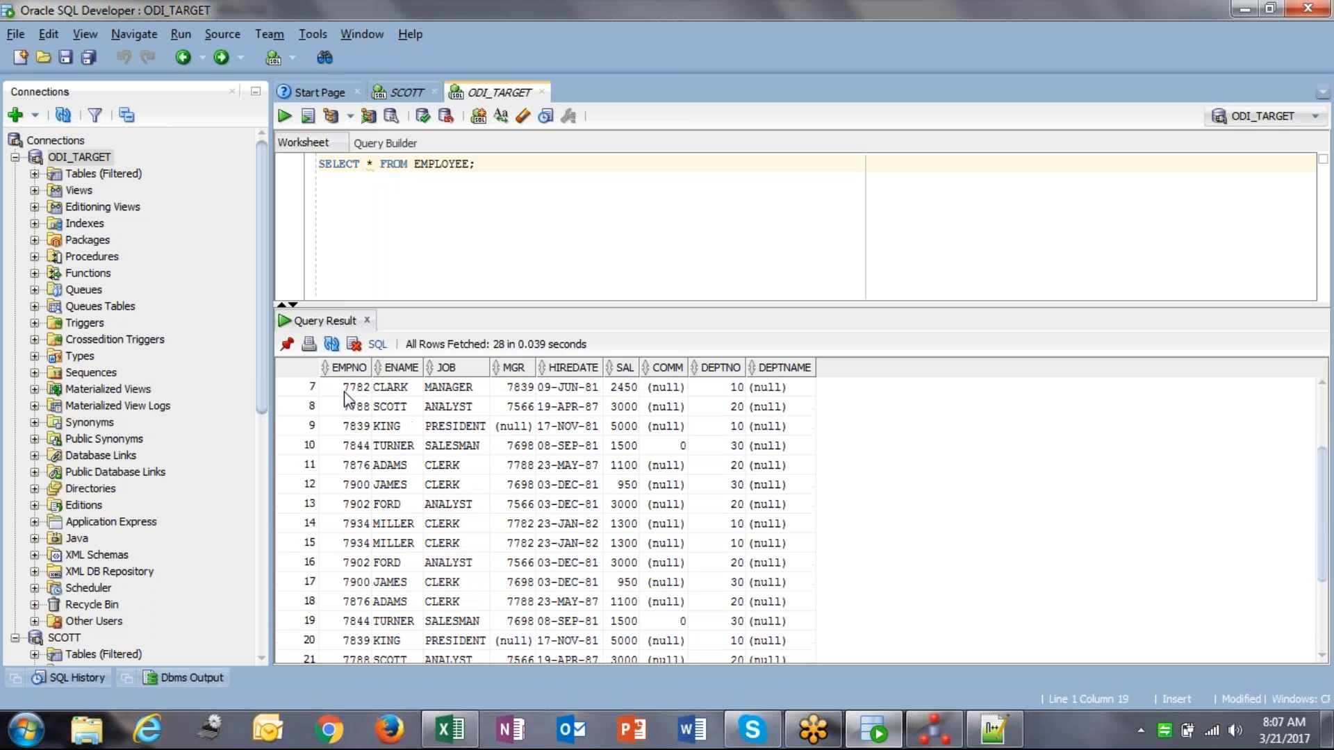
pyautogui.click(924, 744)
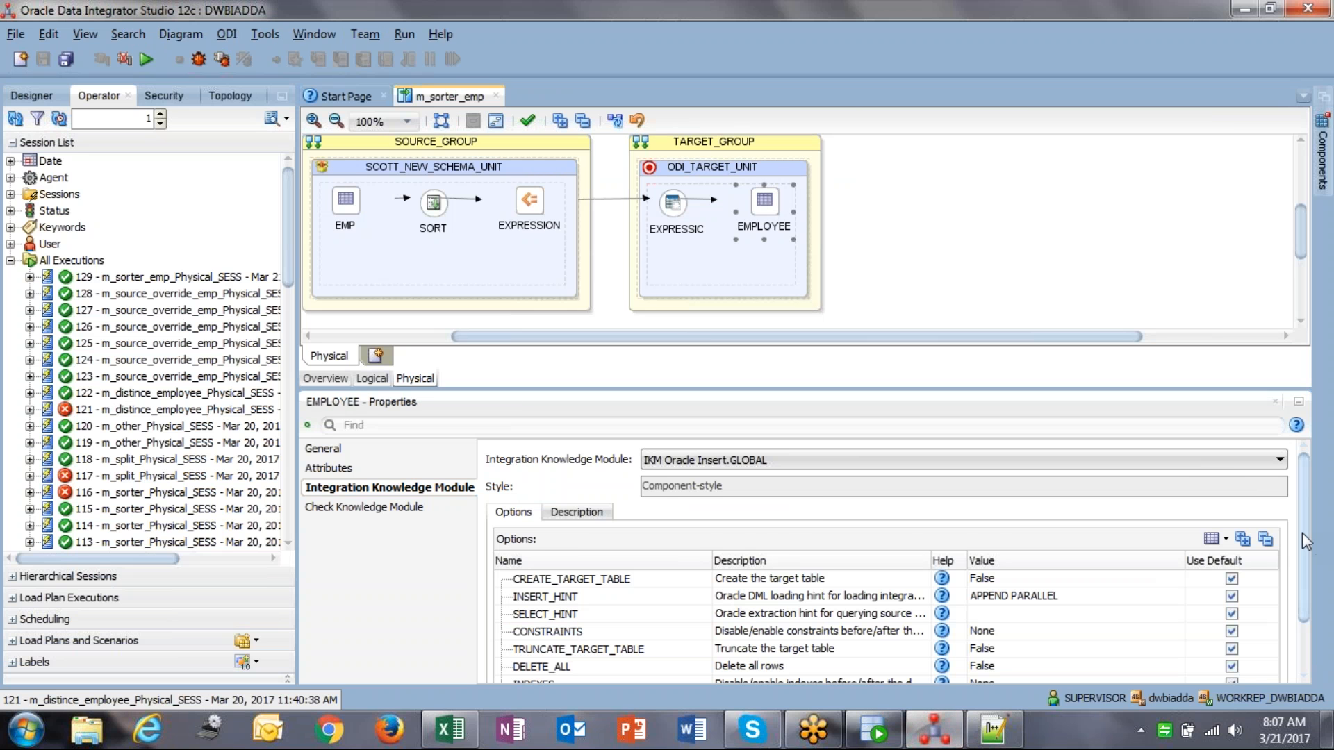
# Step: Set EMPLOYEE's TRUNCATE_TARGET_TABLE option to True and save the mapping
pyautogui.scroll(-2, 1306, 548)
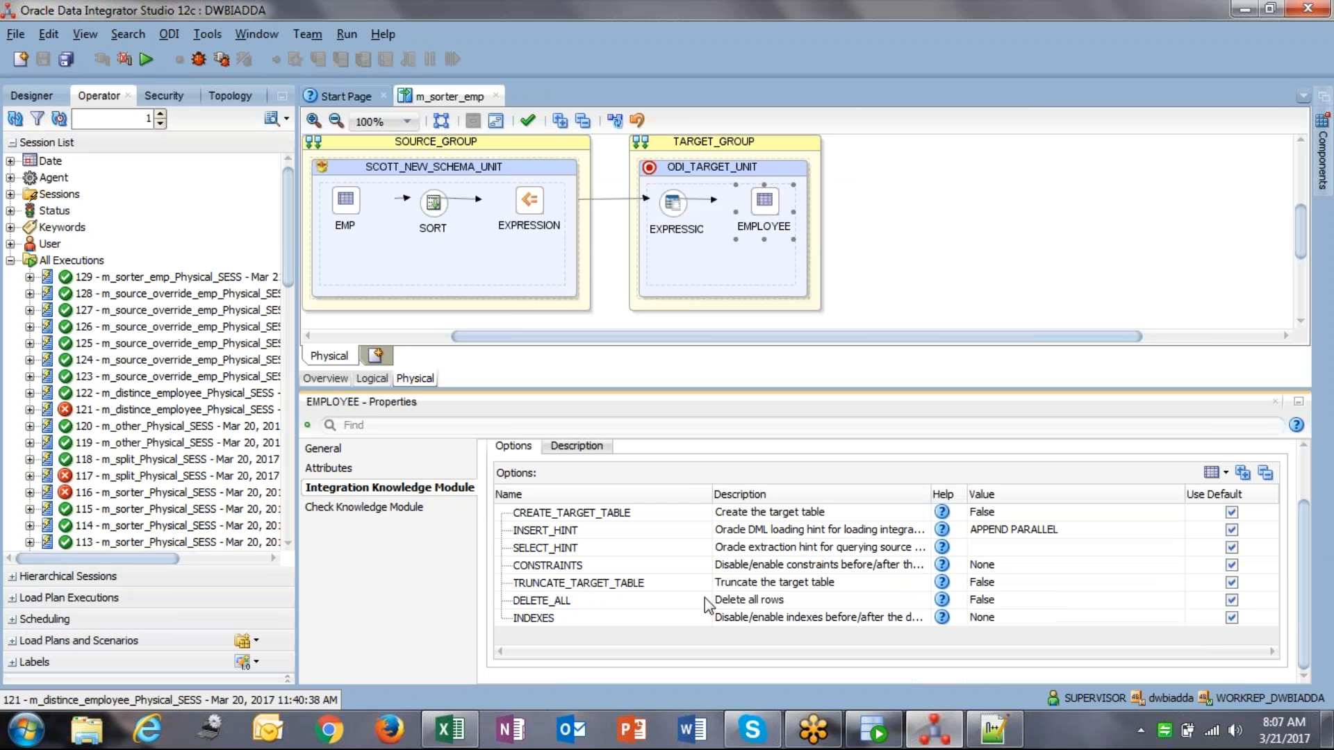
pyautogui.click(985, 583)
pyautogui.click(983, 598)
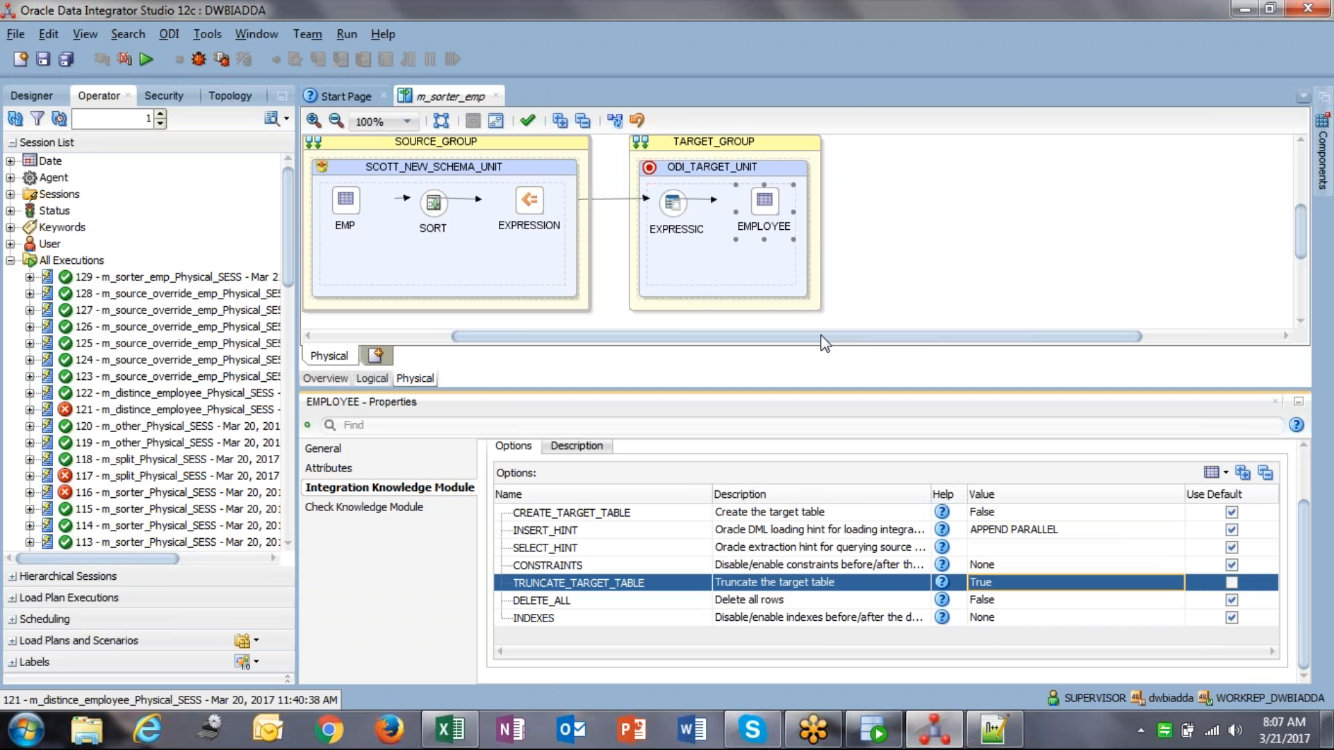
pyautogui.click(43, 59)
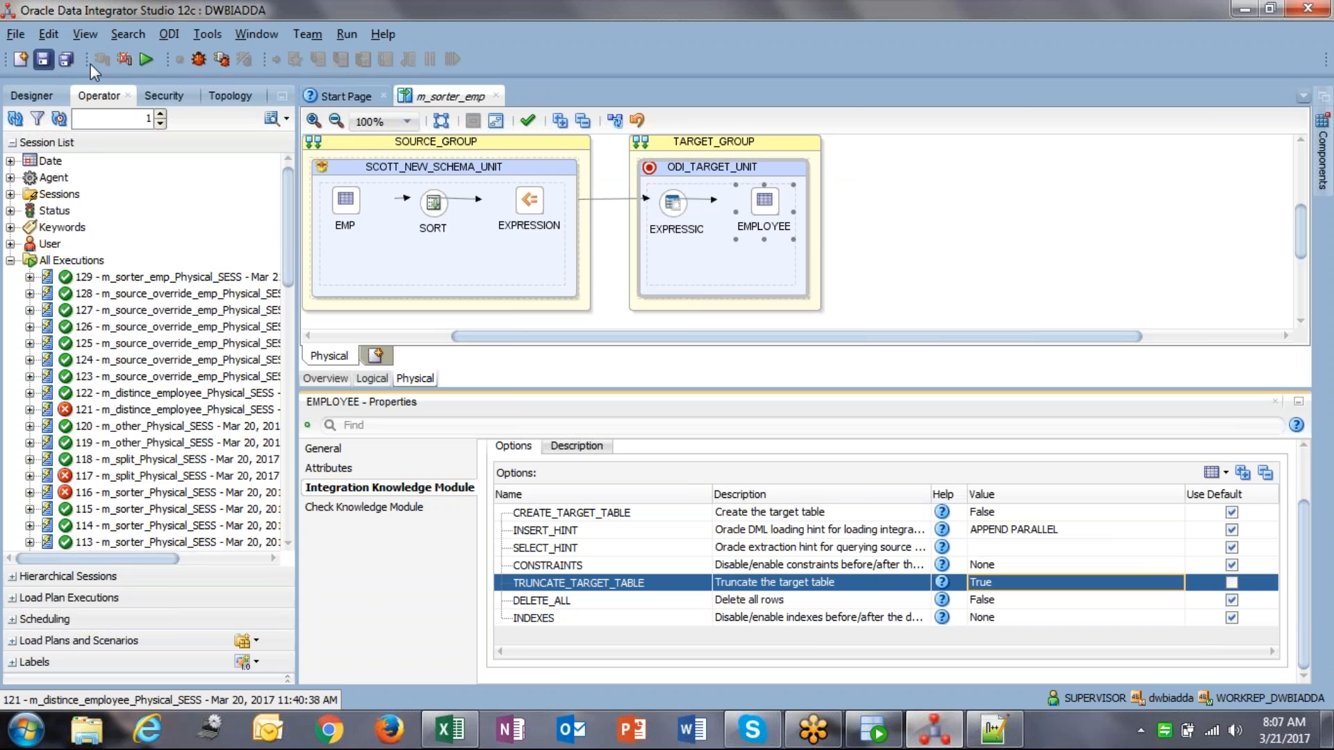
# Step: Rerun the mapping and refresh the Operator to list session 130
pyautogui.click(152, 56)
pyautogui.click(661, 427)
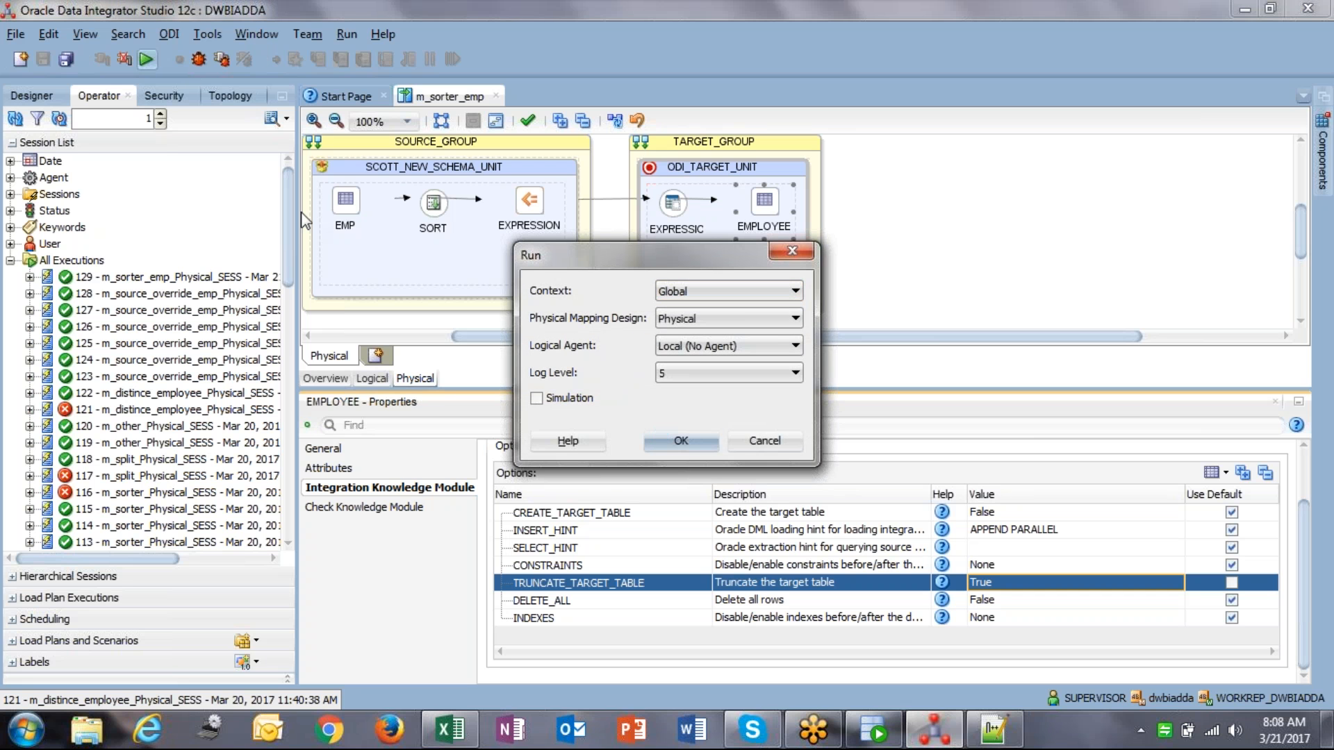
pyautogui.click(791, 398)
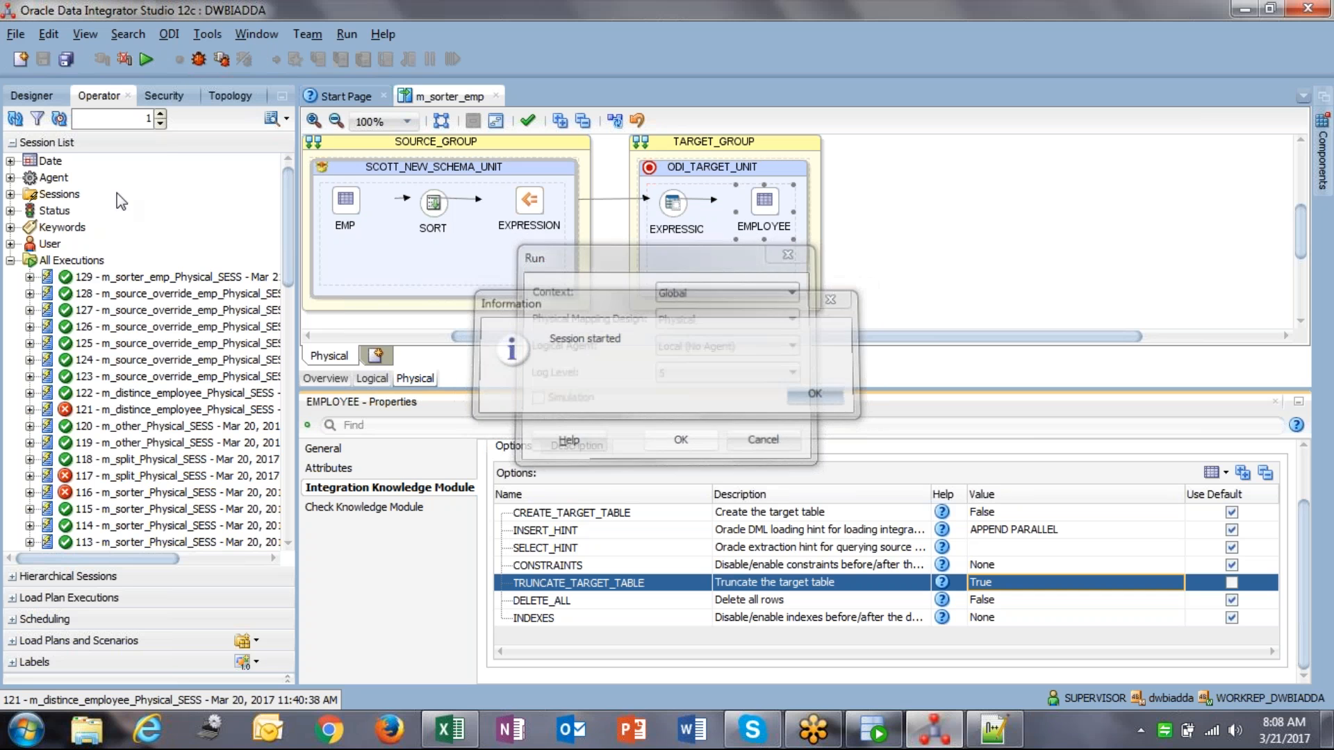
pyautogui.click(14, 119)
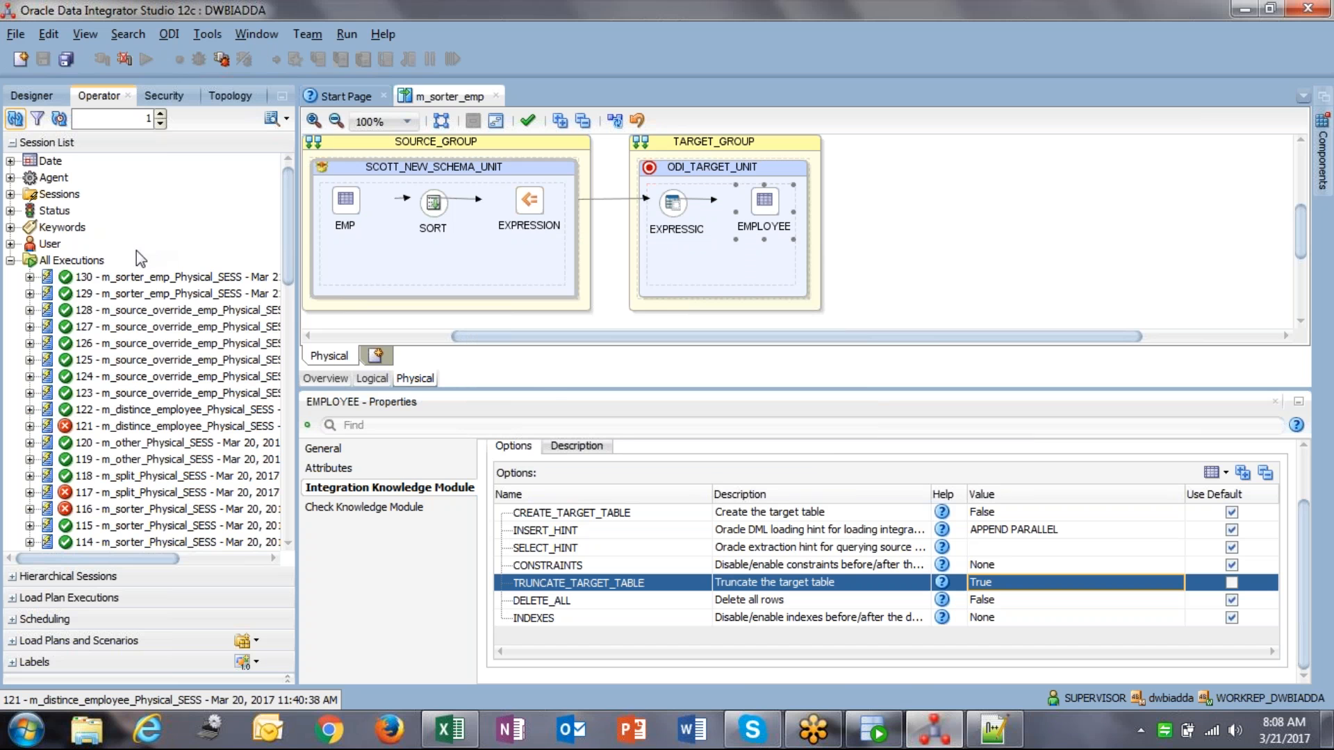
pyautogui.hotkey('alt', 'Tab')
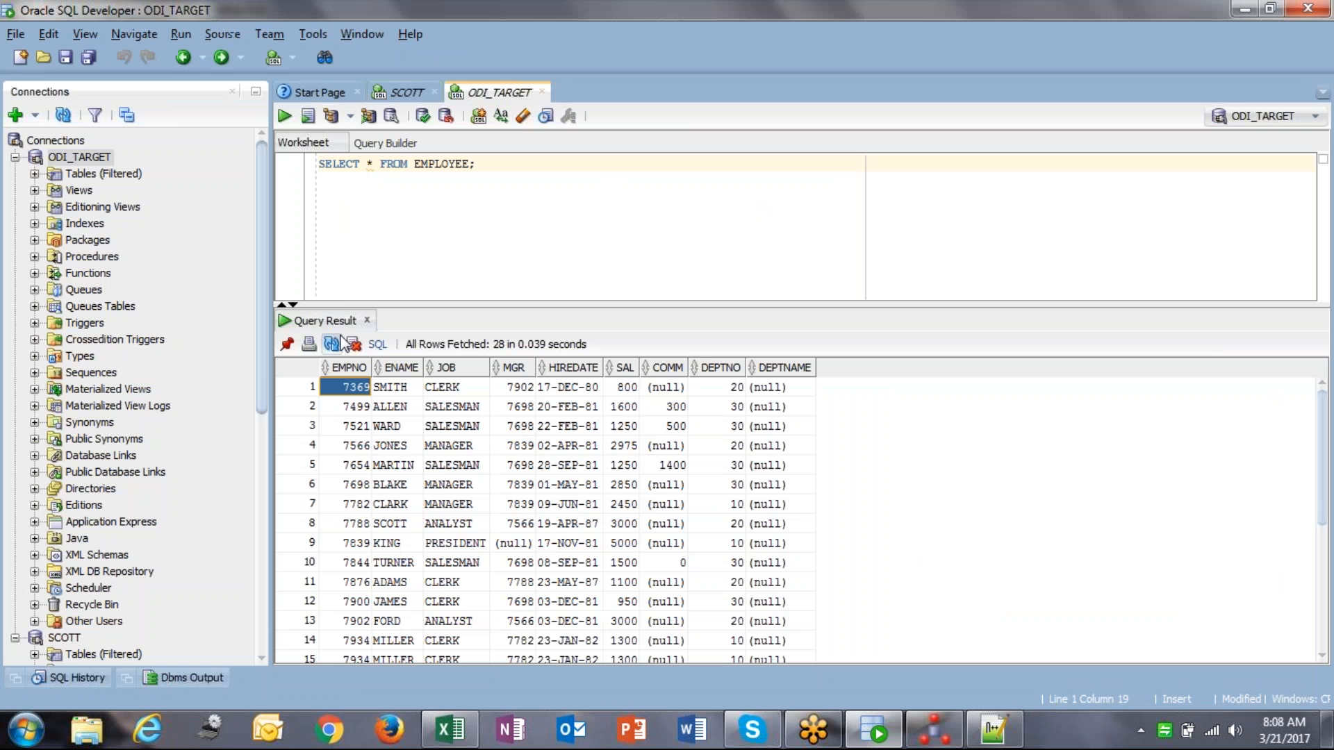
# Step: Re-query EMPLOYEE, confirming only 14 rows, and widen the EMPNO column
pyautogui.click(437, 165)
pyautogui.hotkey('ctrl', 'Return')
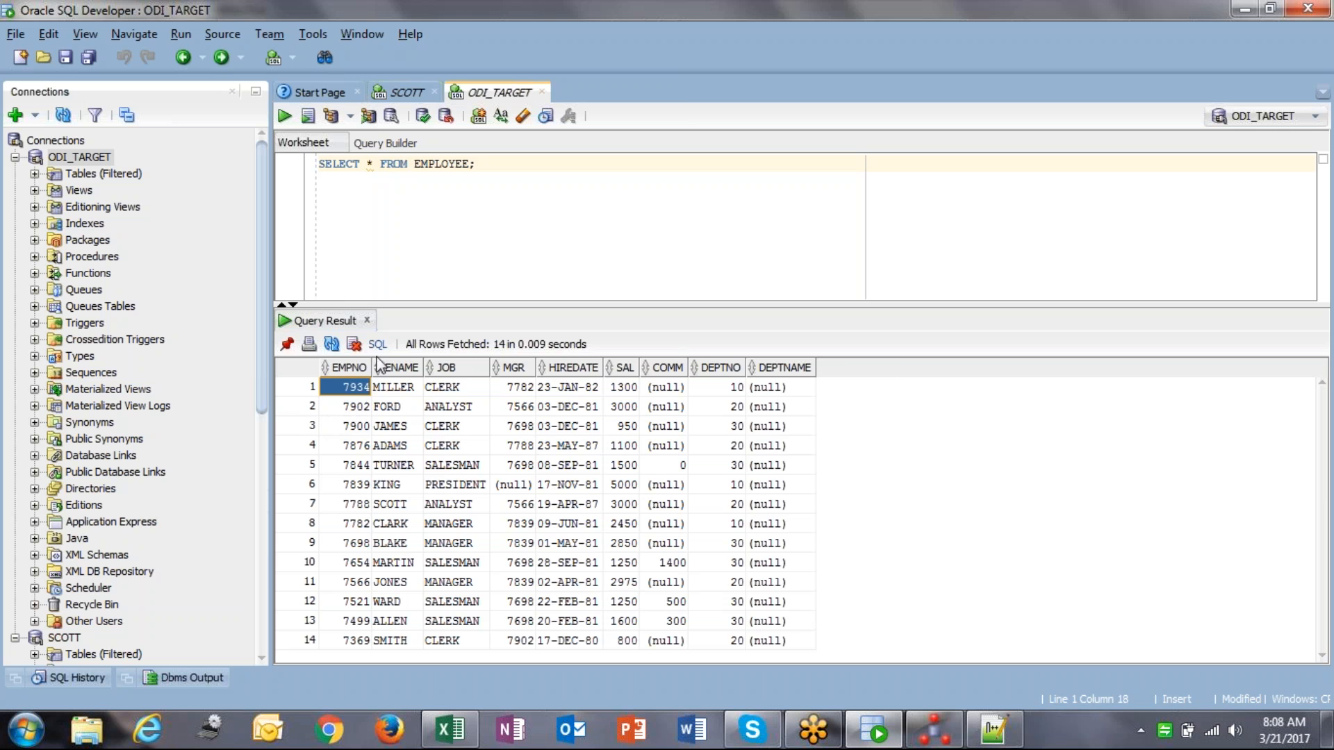
pyautogui.moveTo(372, 366); pyautogui.dragTo(455, 366)
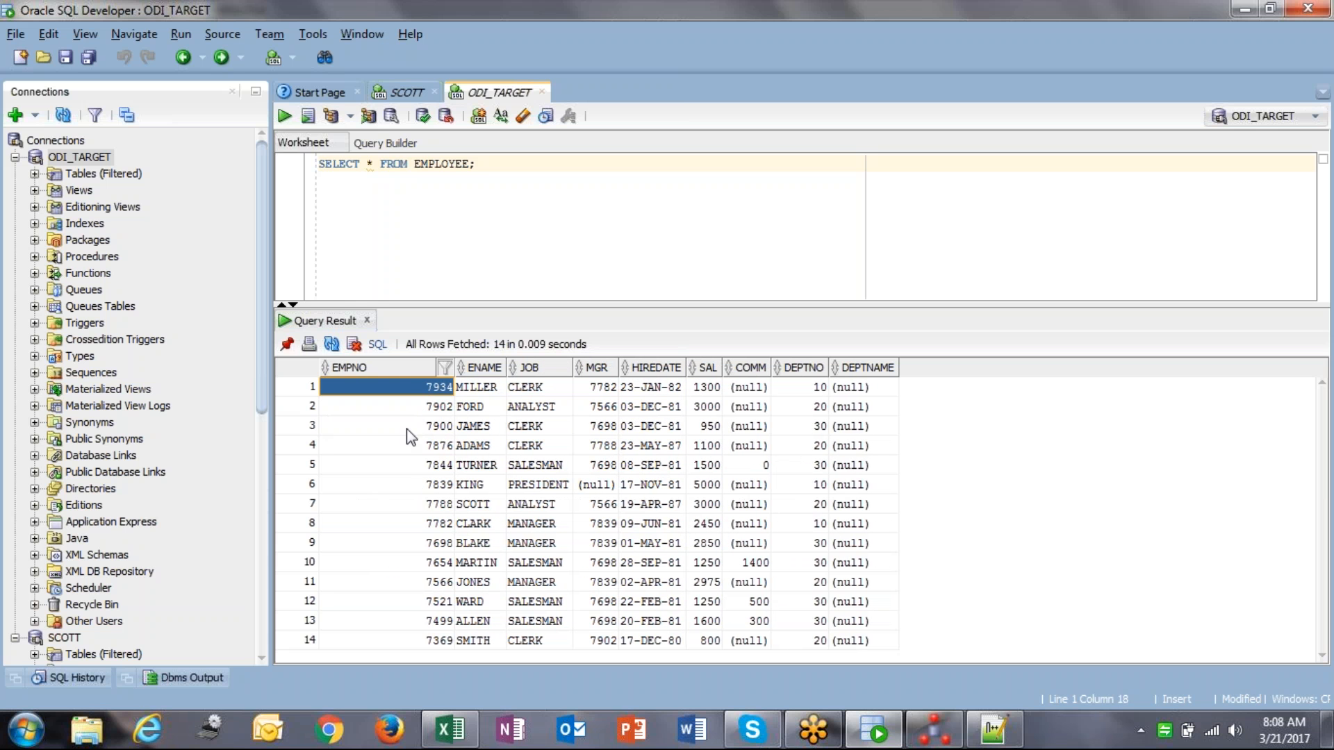
pyautogui.click(428, 643)
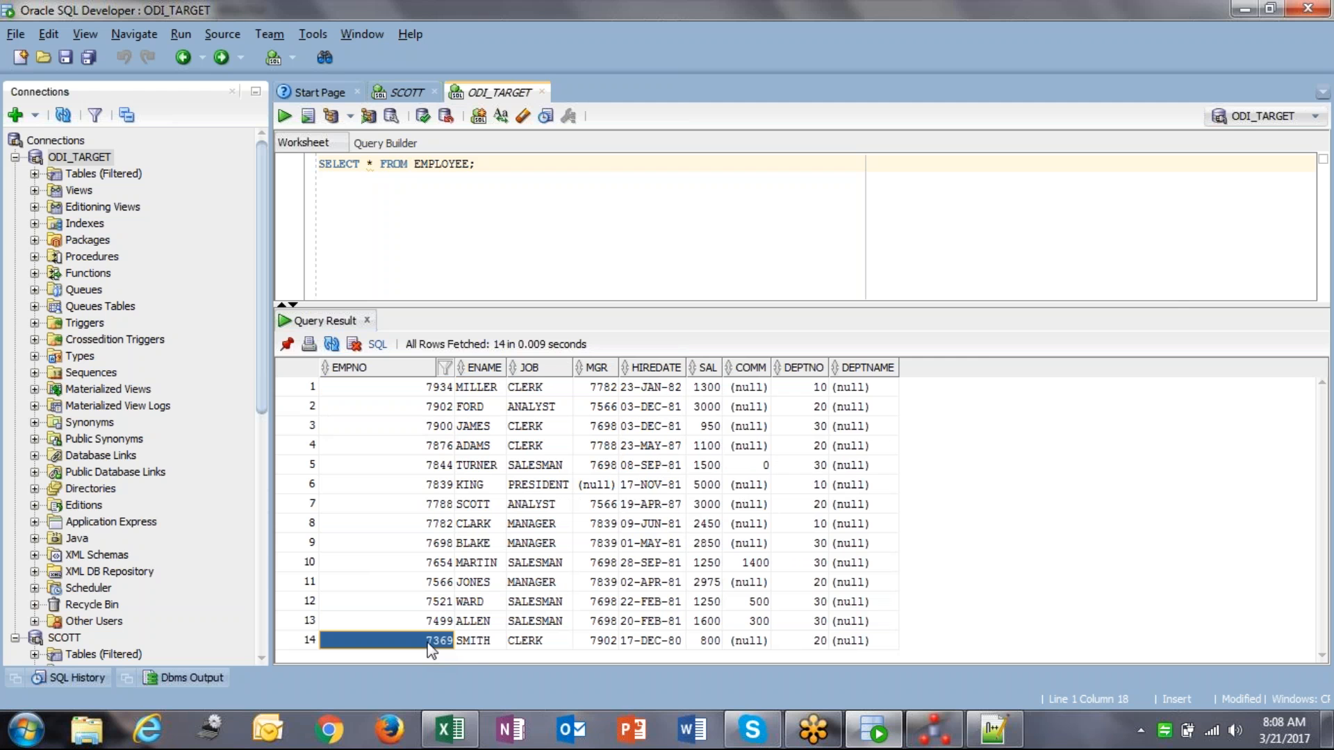
pyautogui.hotkey('alt', 'Tab')
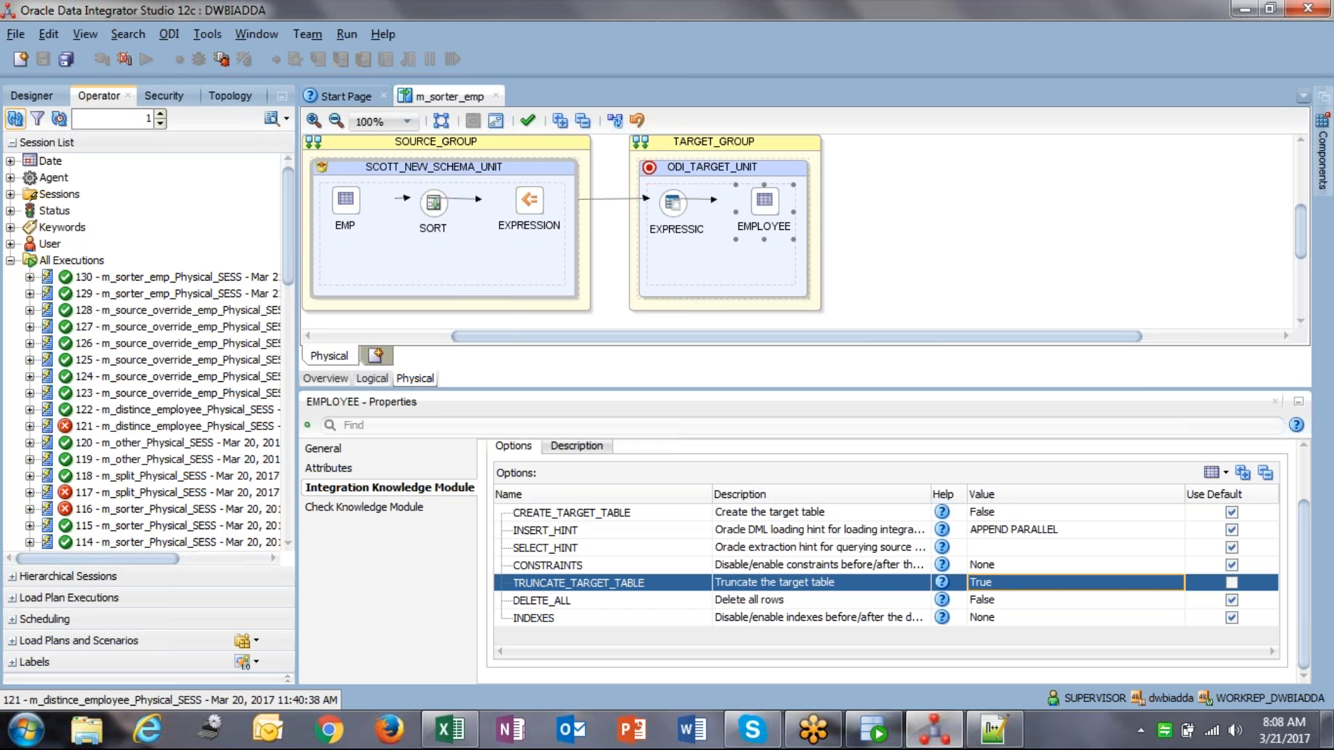
# Step: Return to the logical design, collapse the executions list, and show the Designer trees
pyautogui.click(372, 379)
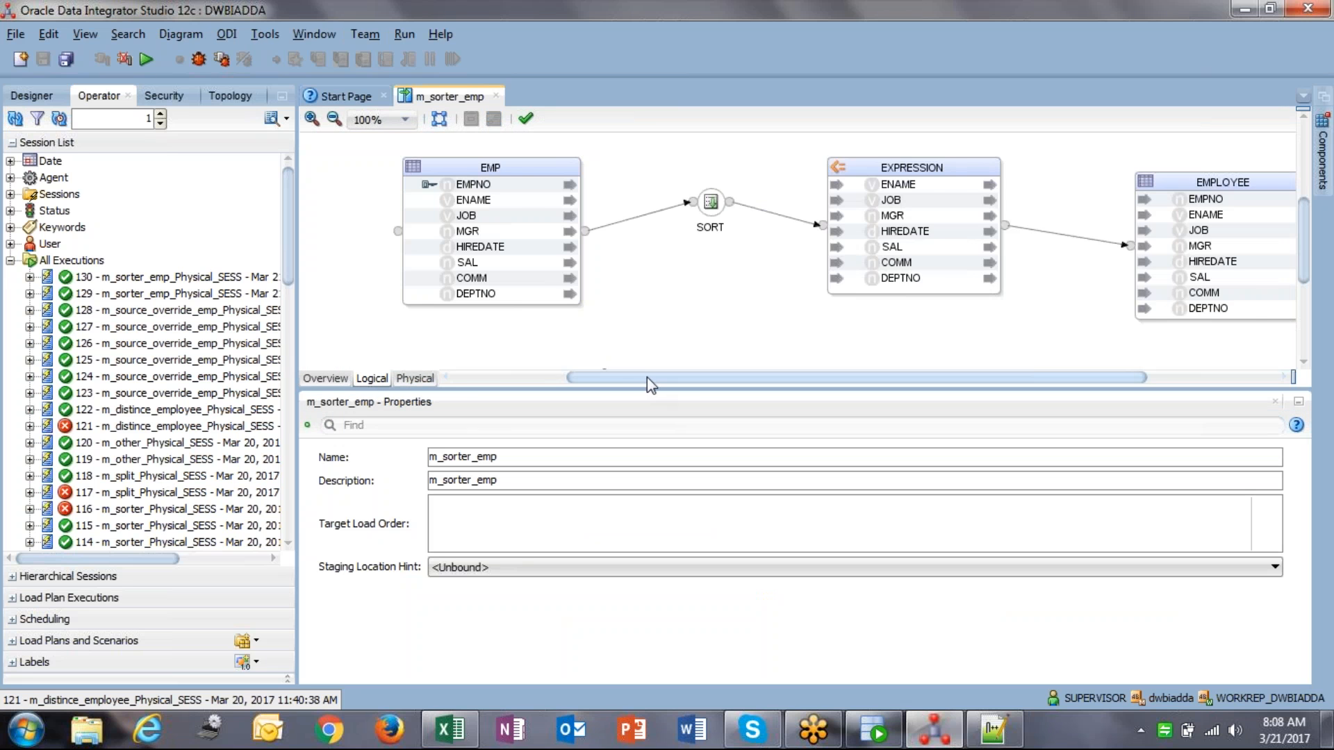
pyautogui.moveTo(645, 378); pyautogui.dragTo(627, 378)
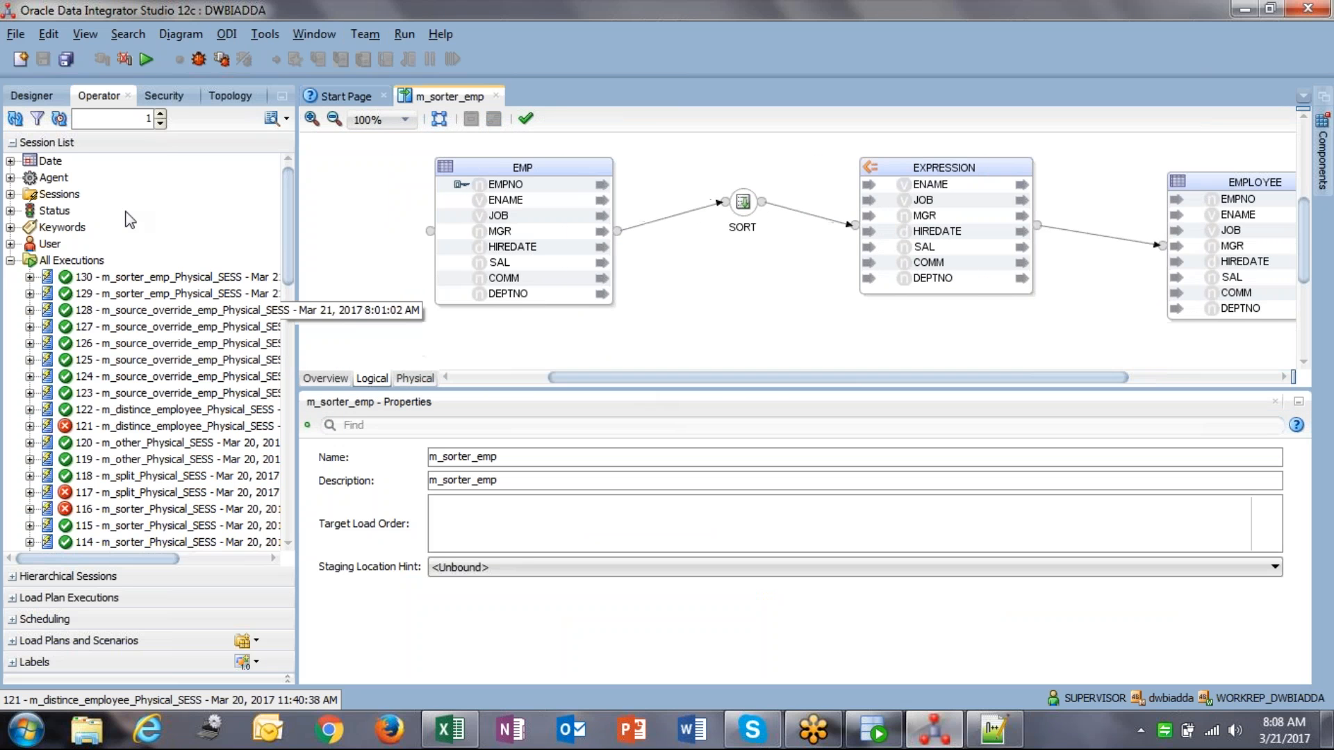
pyautogui.click(15, 118)
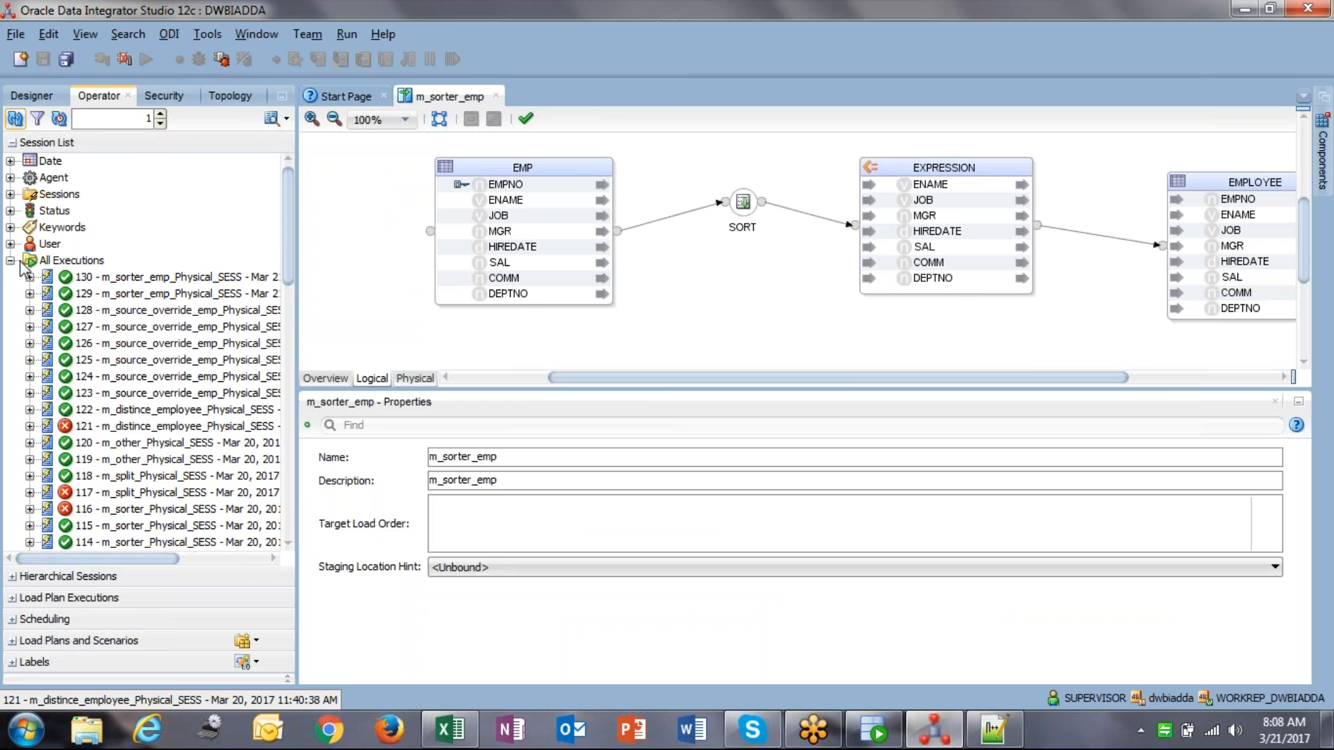
pyautogui.click(11, 261)
pyautogui.click(31, 95)
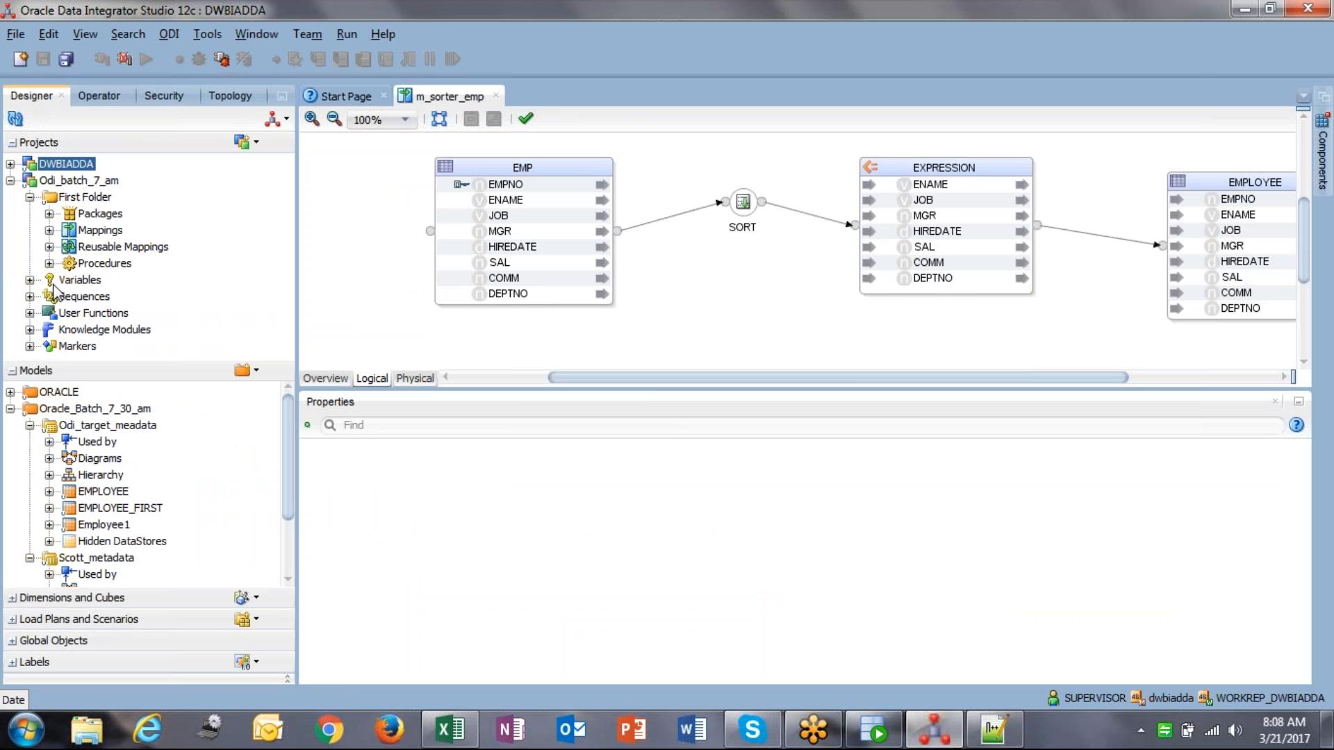
# Step: Create a new mapping named m_distinct_emp and delete its Default dataset
pyautogui.rightClick(100, 234)
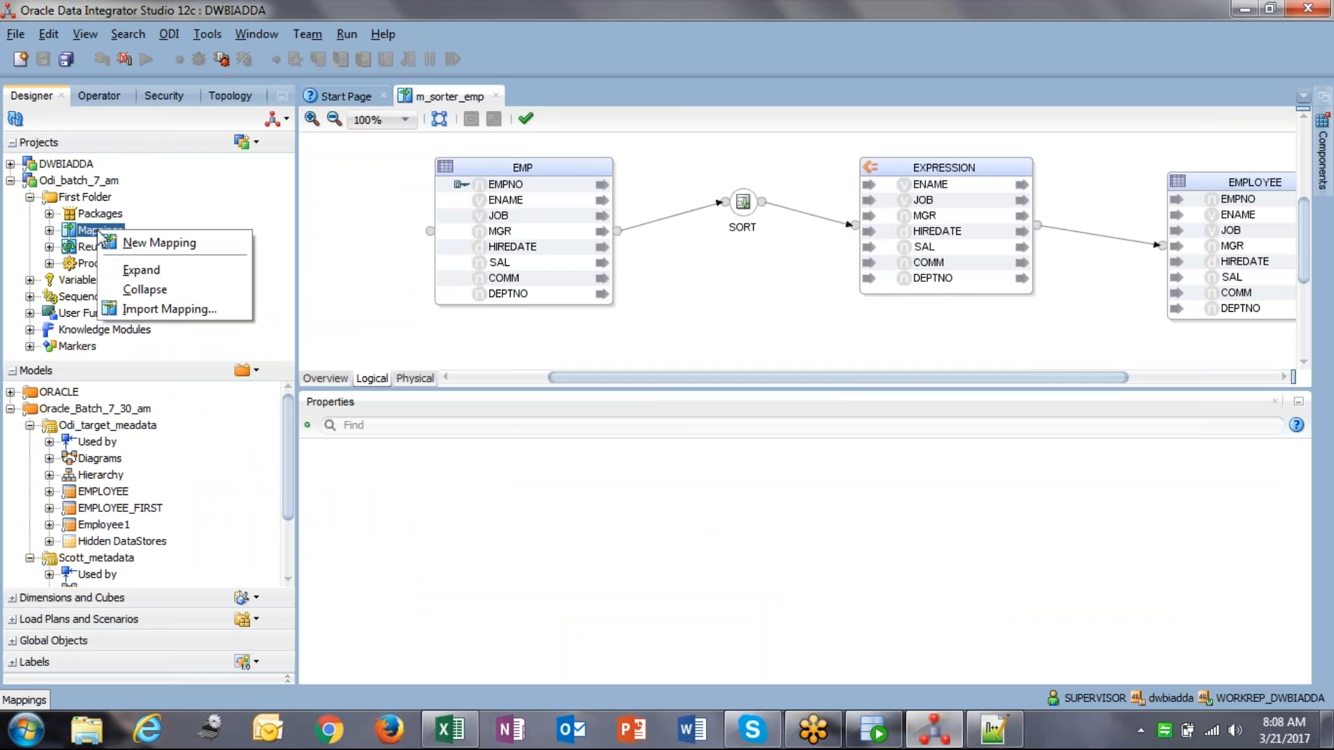
pyautogui.click(160, 243)
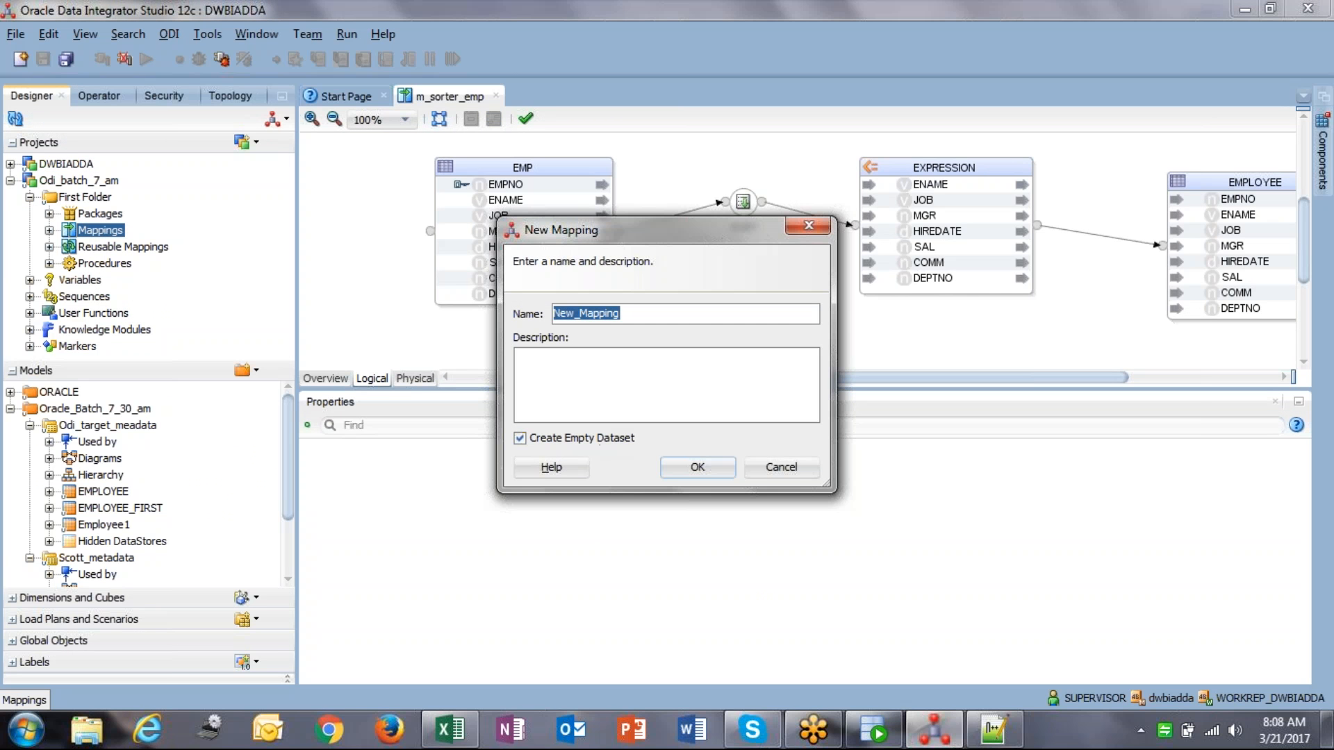
pyautogui.write('m_distinct_emp')
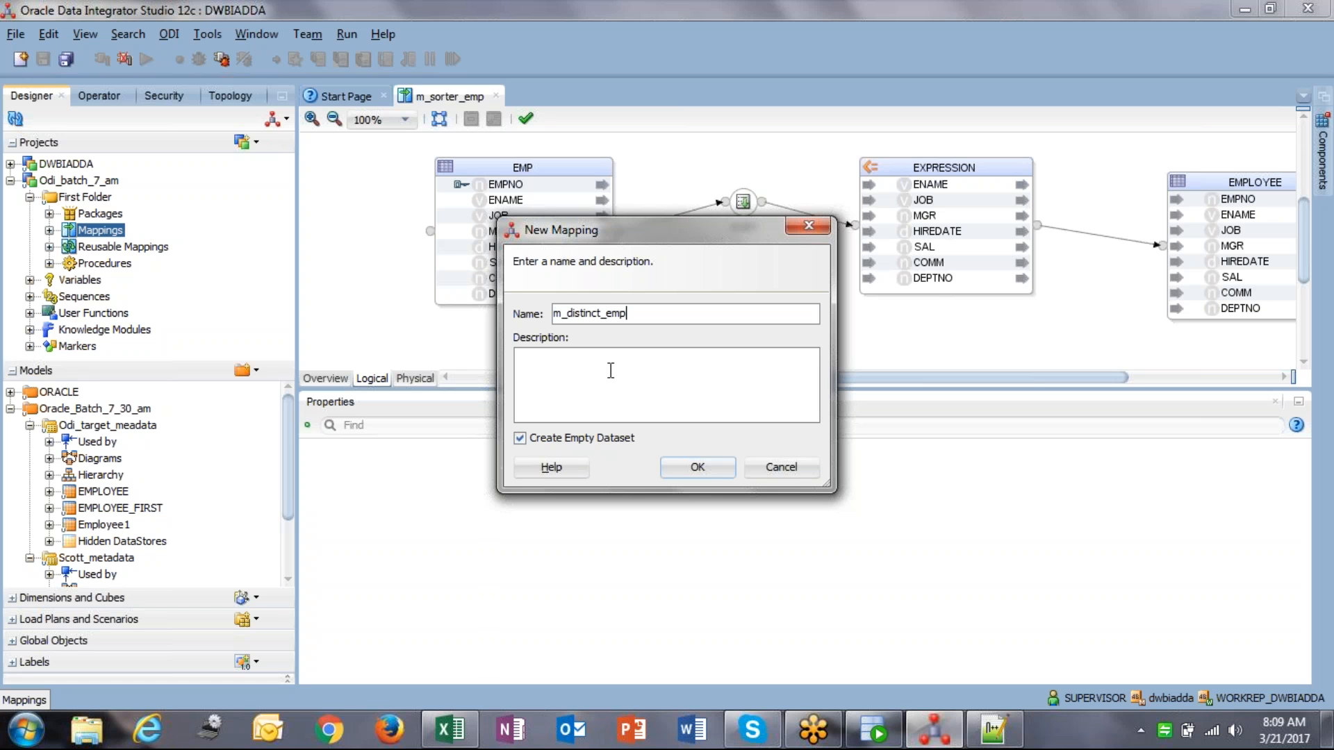
pyautogui.click(698, 467)
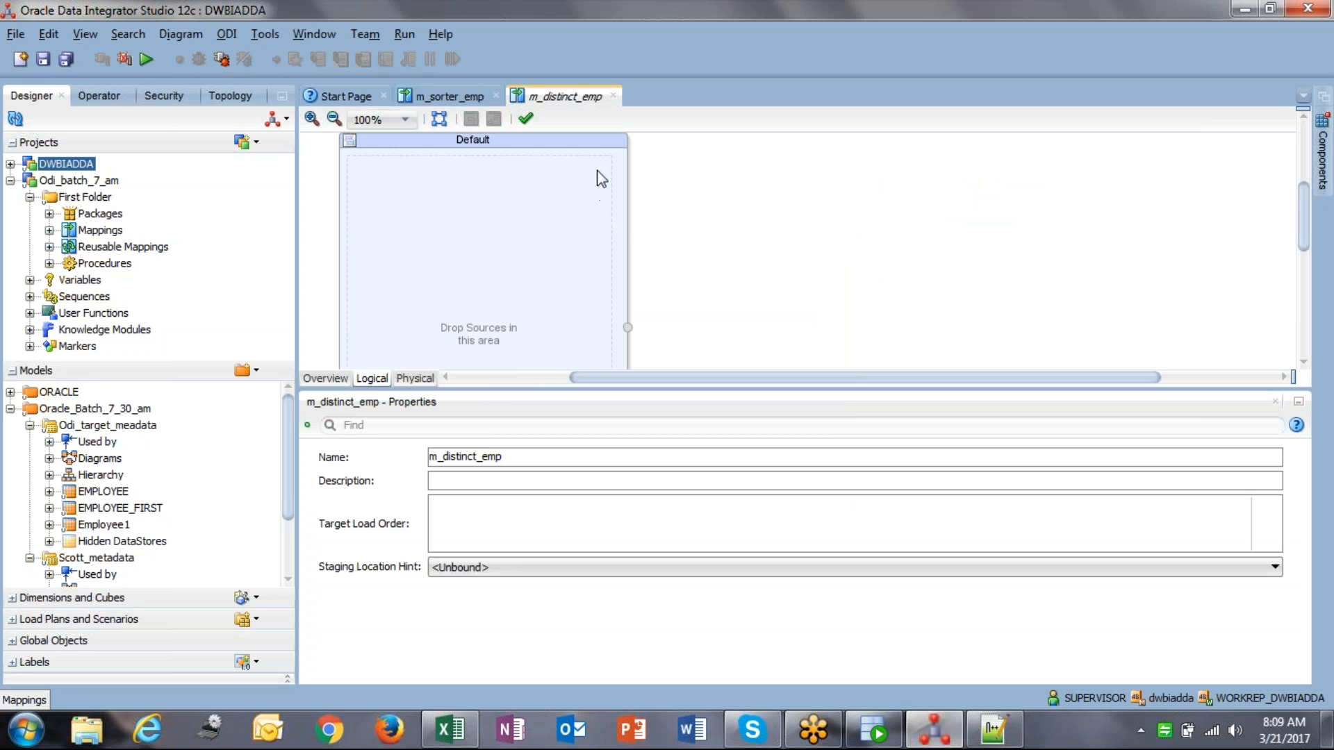
pyautogui.click(585, 152)
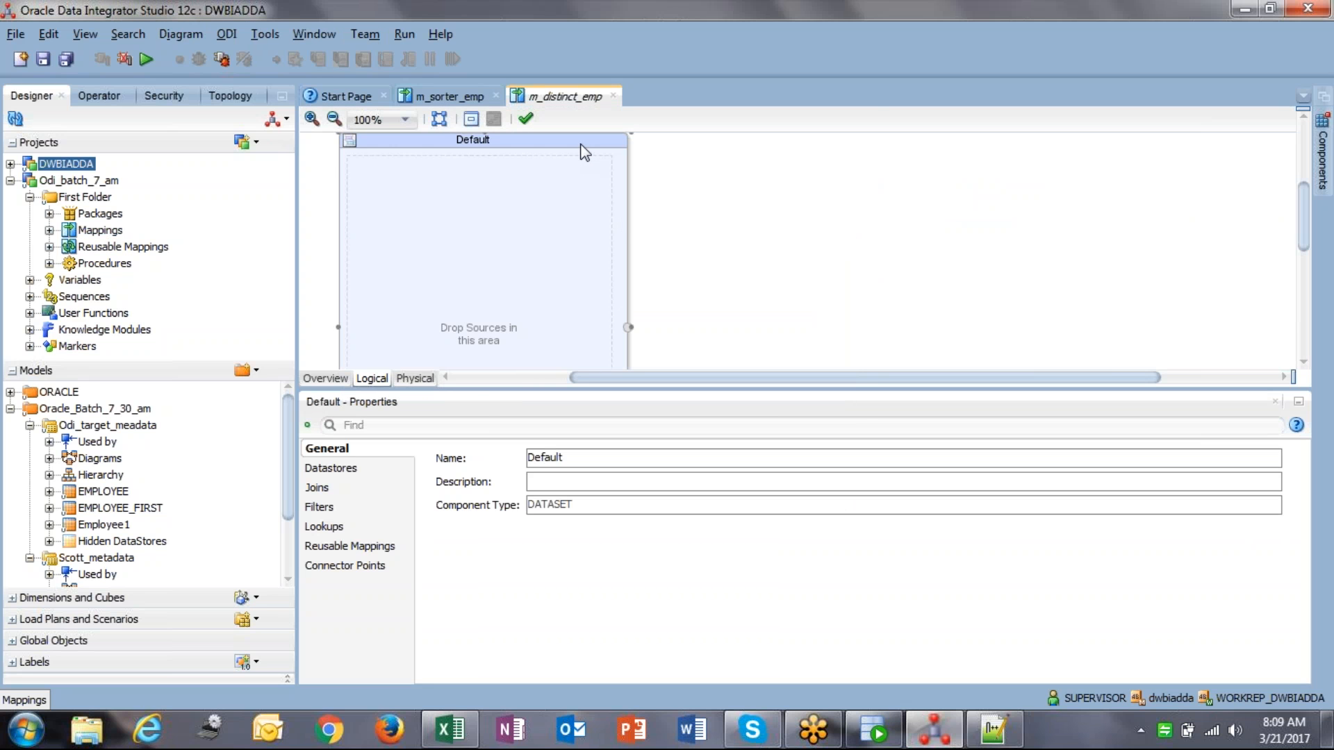
pyautogui.press('Delete')
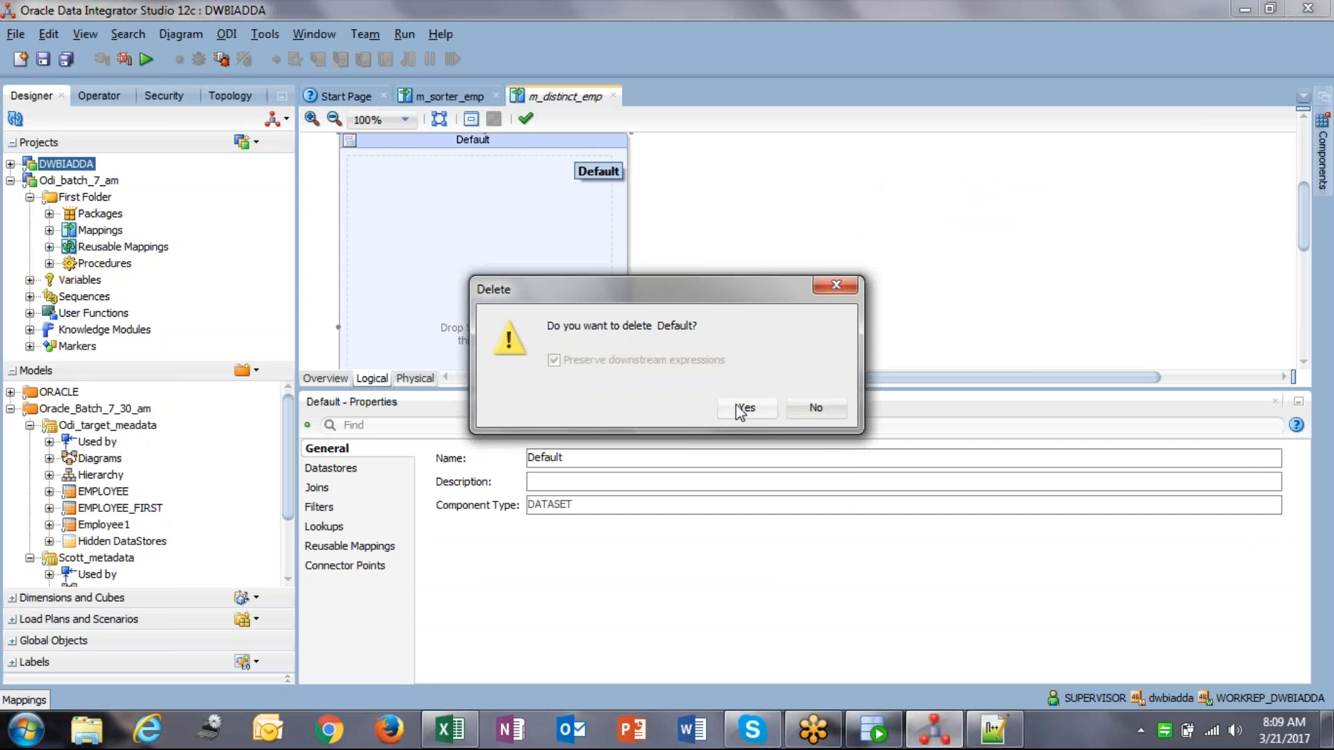
pyautogui.click(742, 407)
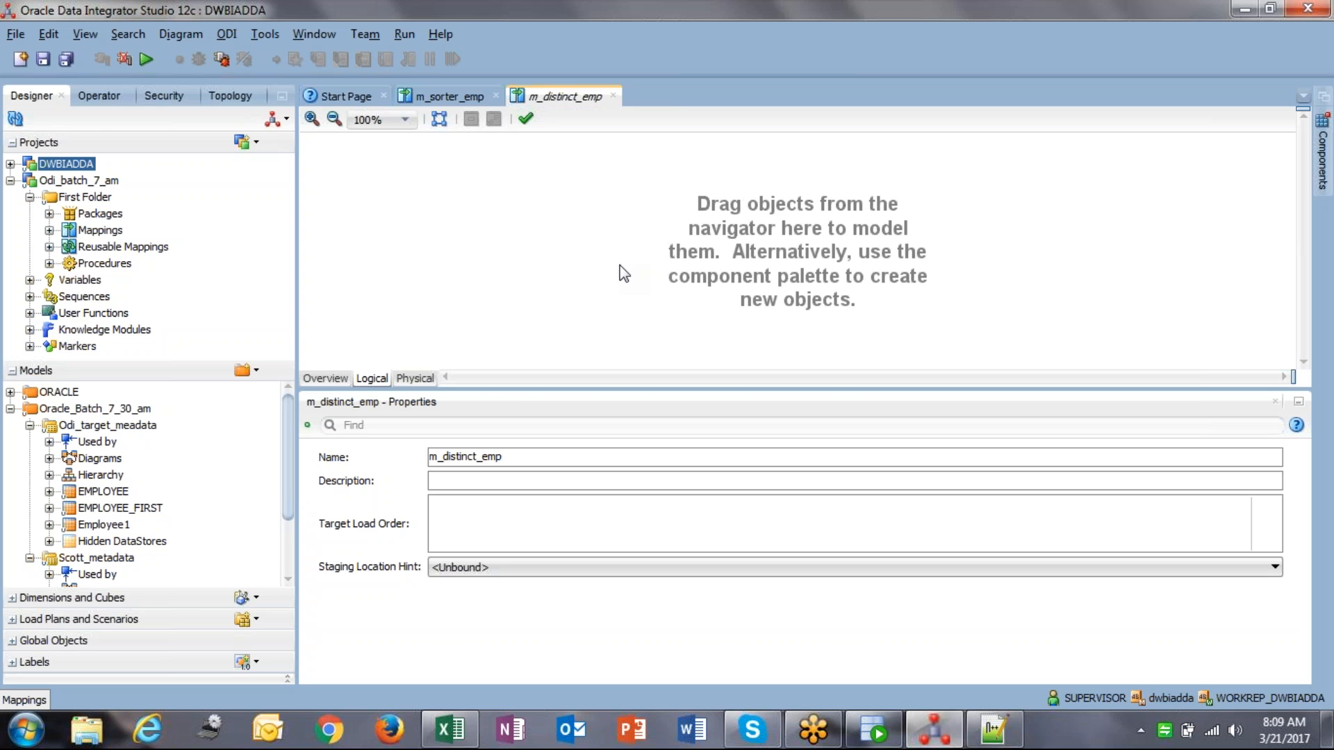
# Step: In SQL Developer's SCOTT worksheet, add and run a SELECT * FROM EMPLOYEE query
pyautogui.click(874, 730)
pyautogui.click(407, 94)
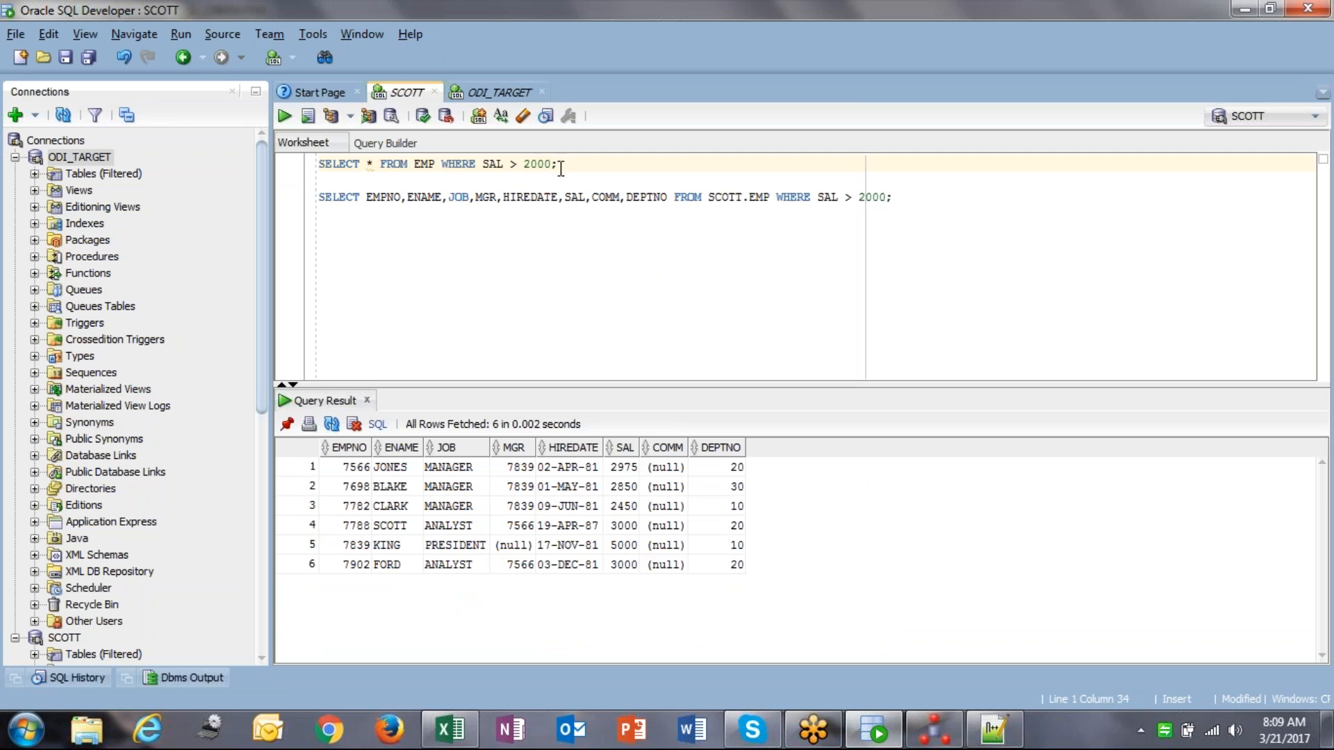
pyautogui.moveTo(434, 164); pyautogui.dragTo(318, 149)
pyautogui.hotkey('ctrl', 'c')
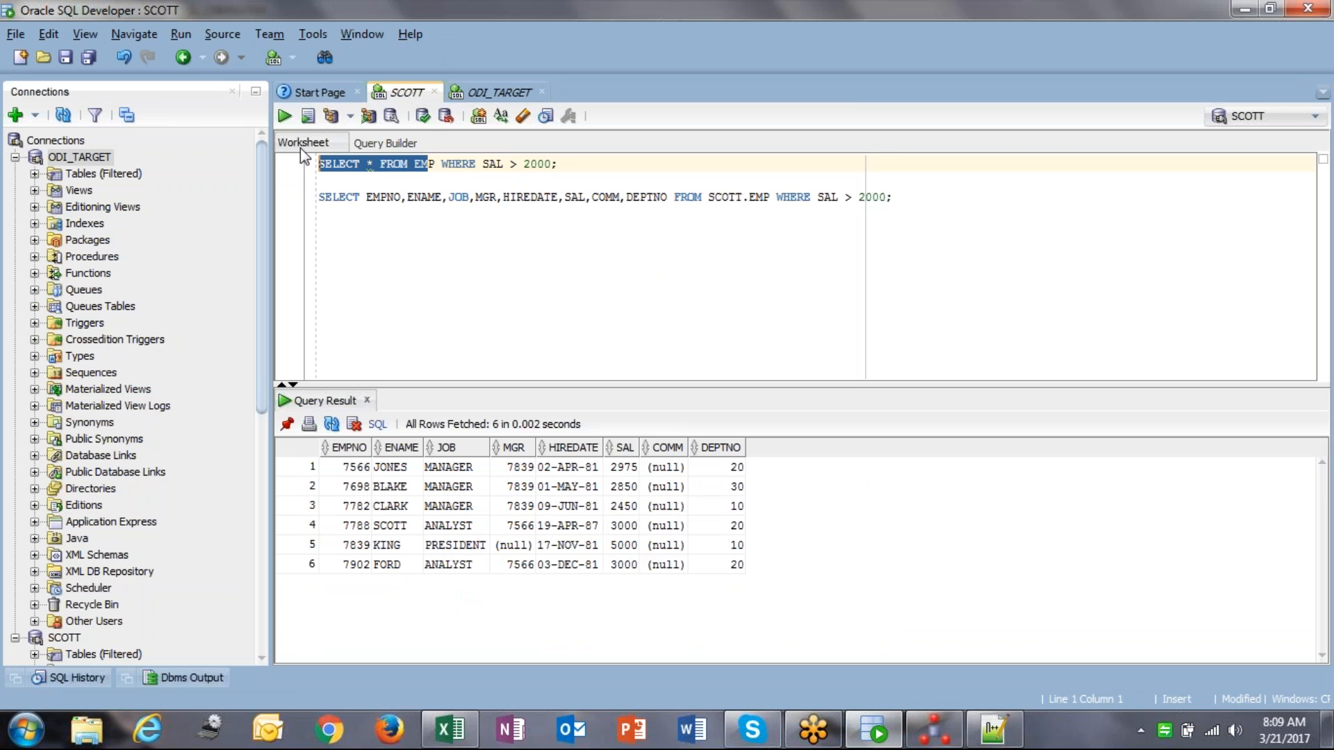
pyautogui.click(931, 204)
pyautogui.press('Return')
pyautogui.press('Return')
pyautogui.hotkey('ctrl', 'v')
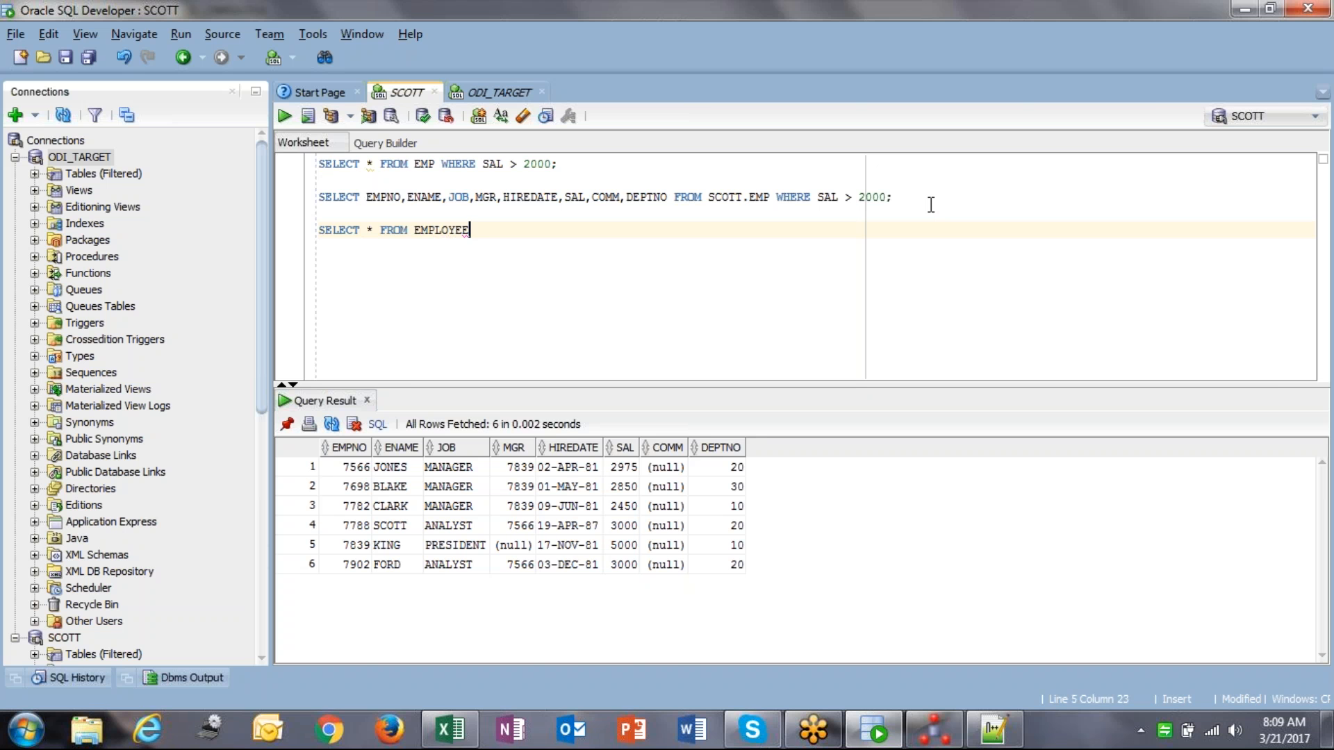
pyautogui.hotkey('ctrl', 'Return')
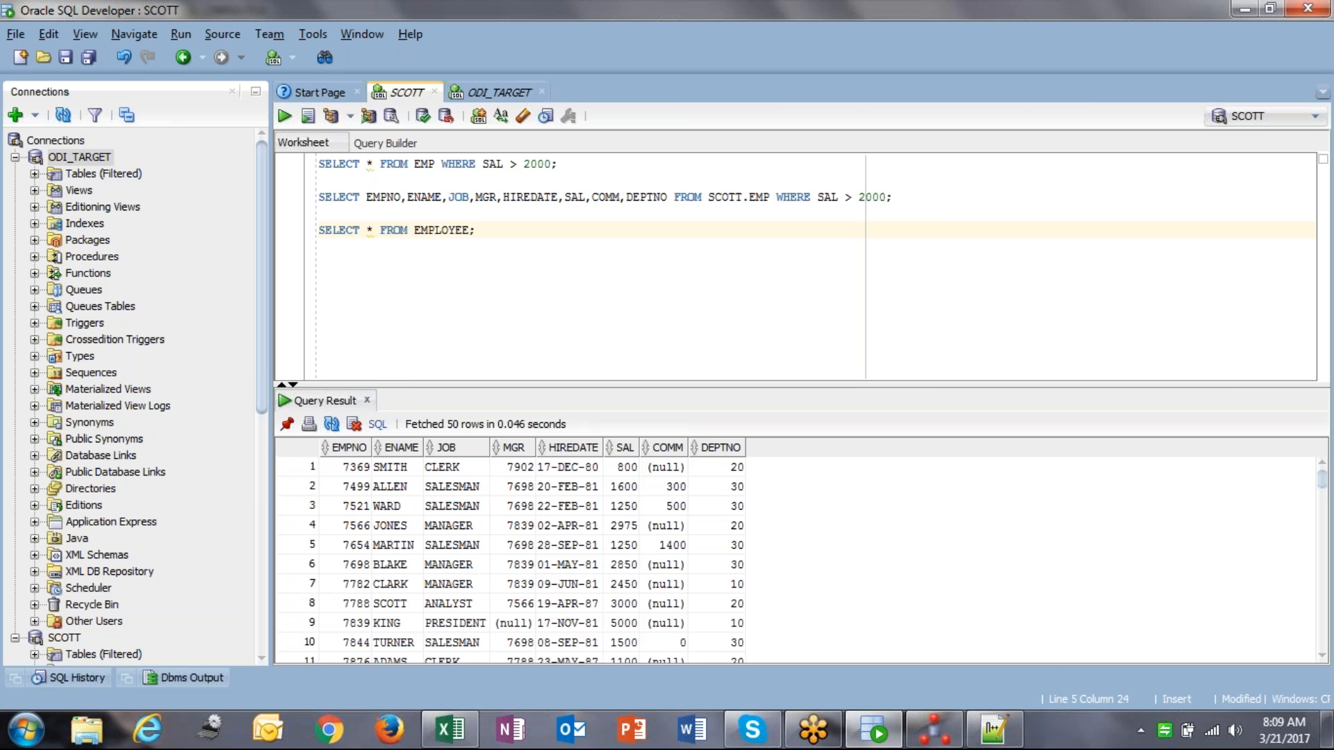
# Step: Count the EMPLOYEE result rows, which total 93
pyautogui.click(584, 526)
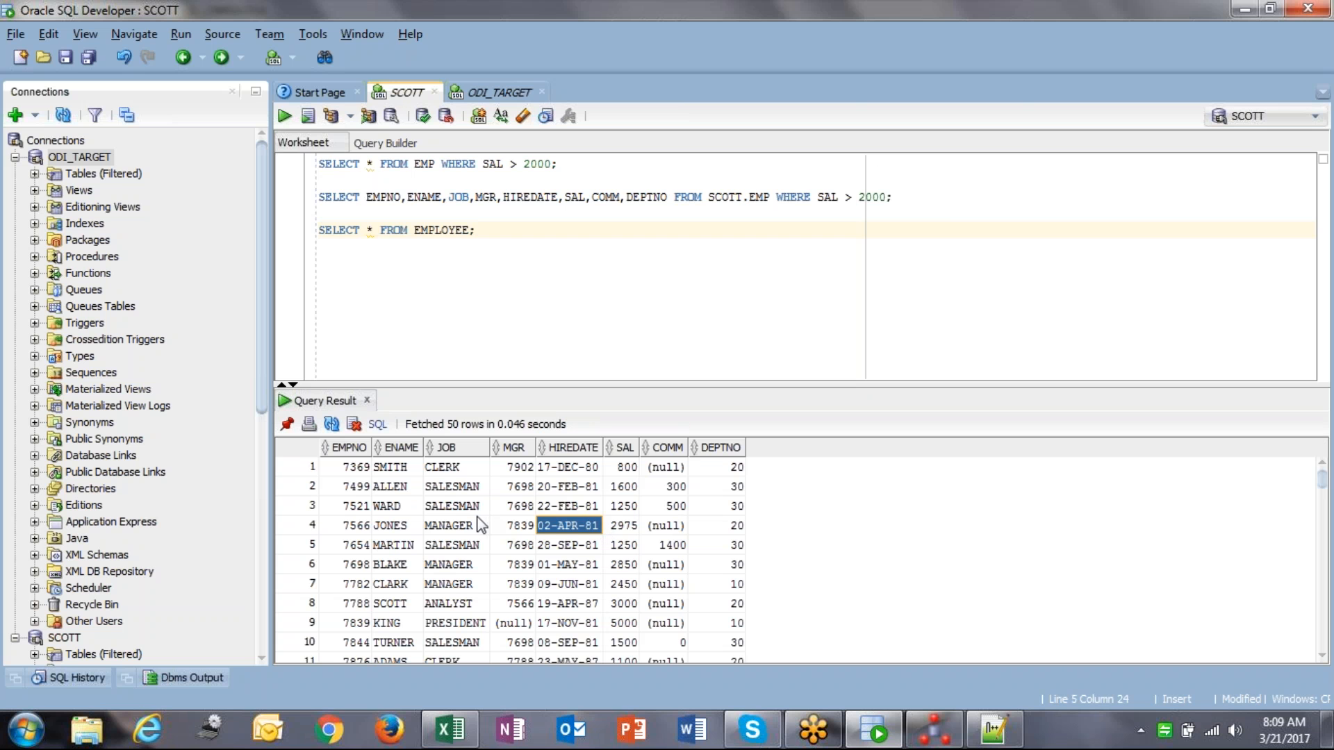
pyautogui.rightClick(450, 474)
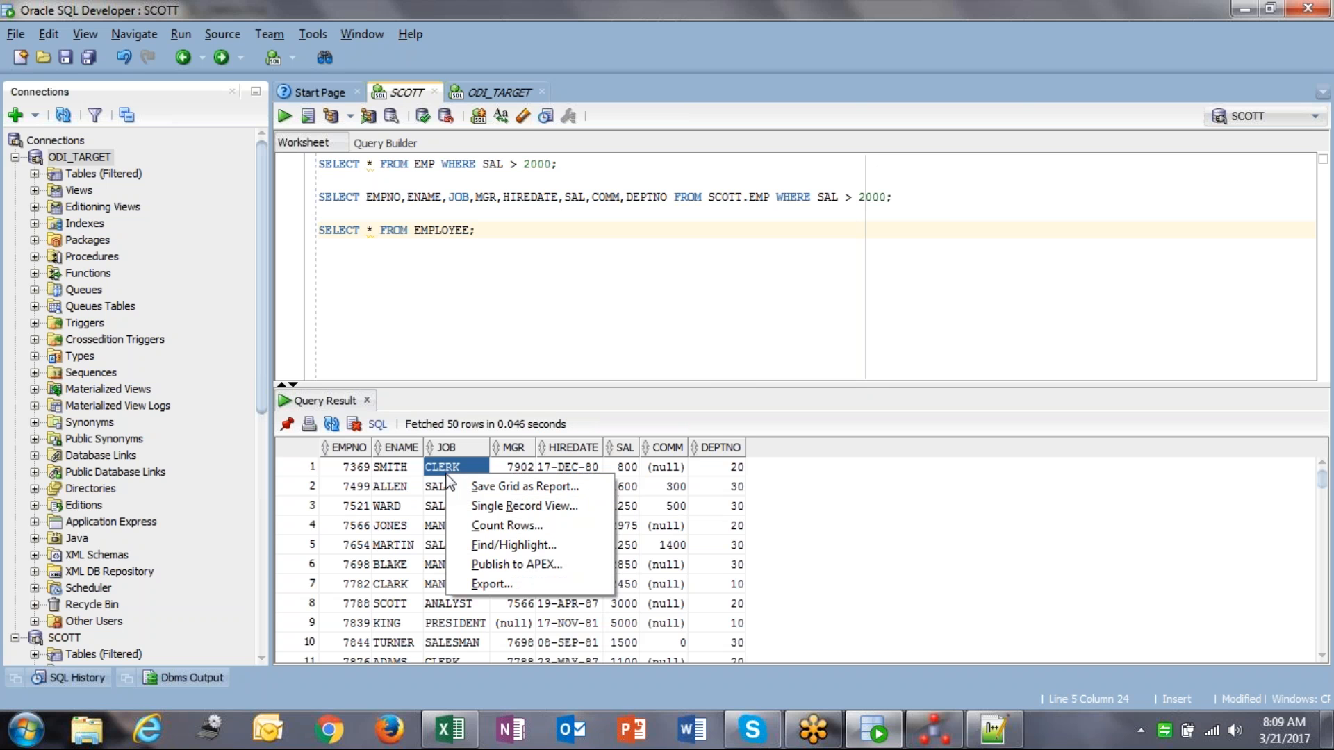
pyautogui.click(489, 526)
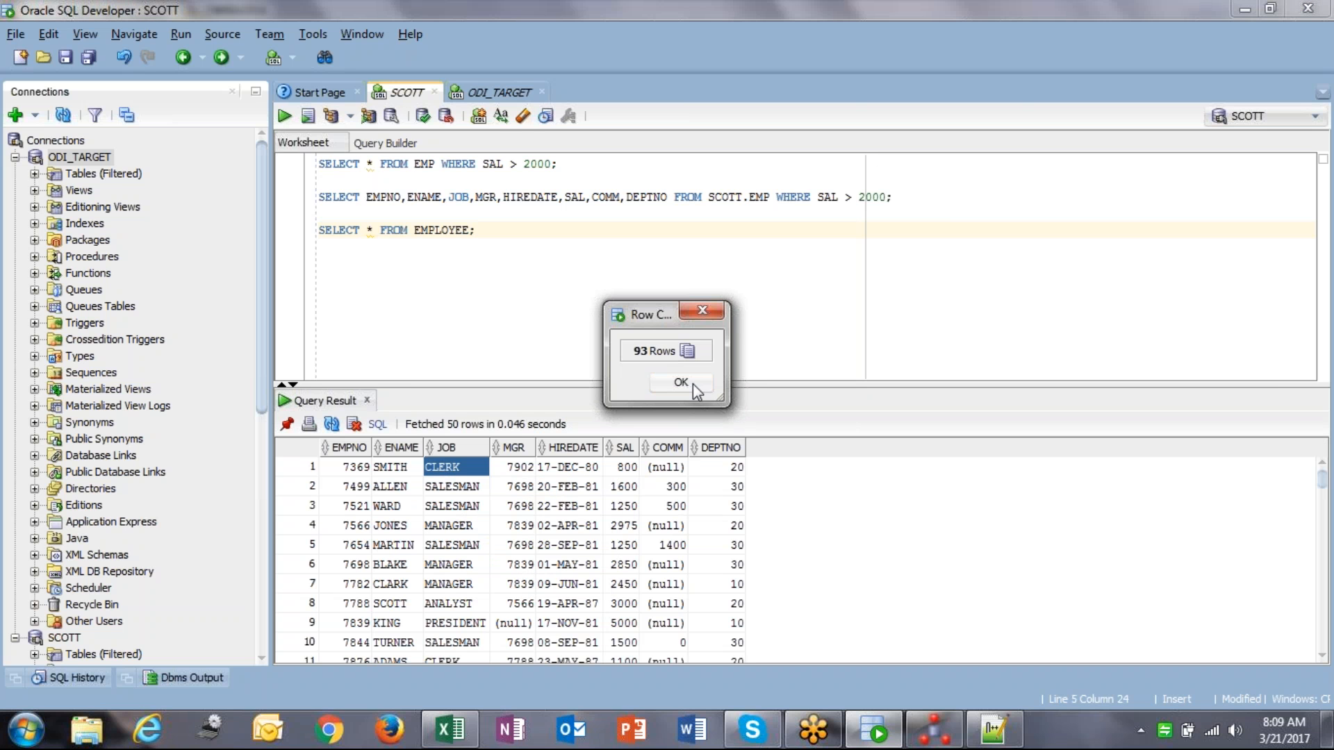
pyautogui.click(681, 383)
# Step: Review the EMPLOYEE query and the ODI_TARGET worksheet, then return to Data Integrator Studio
pyautogui.click(374, 231)
pyautogui.moveTo(471, 230); pyautogui.dragTo(317, 228)
pyautogui.click(317, 229)
pyautogui.click(495, 97)
pyautogui.click(415, 94)
pyautogui.click(472, 98)
pyautogui.click(404, 97)
pyautogui.click(895, 734)
pyautogui.click(895, 734)
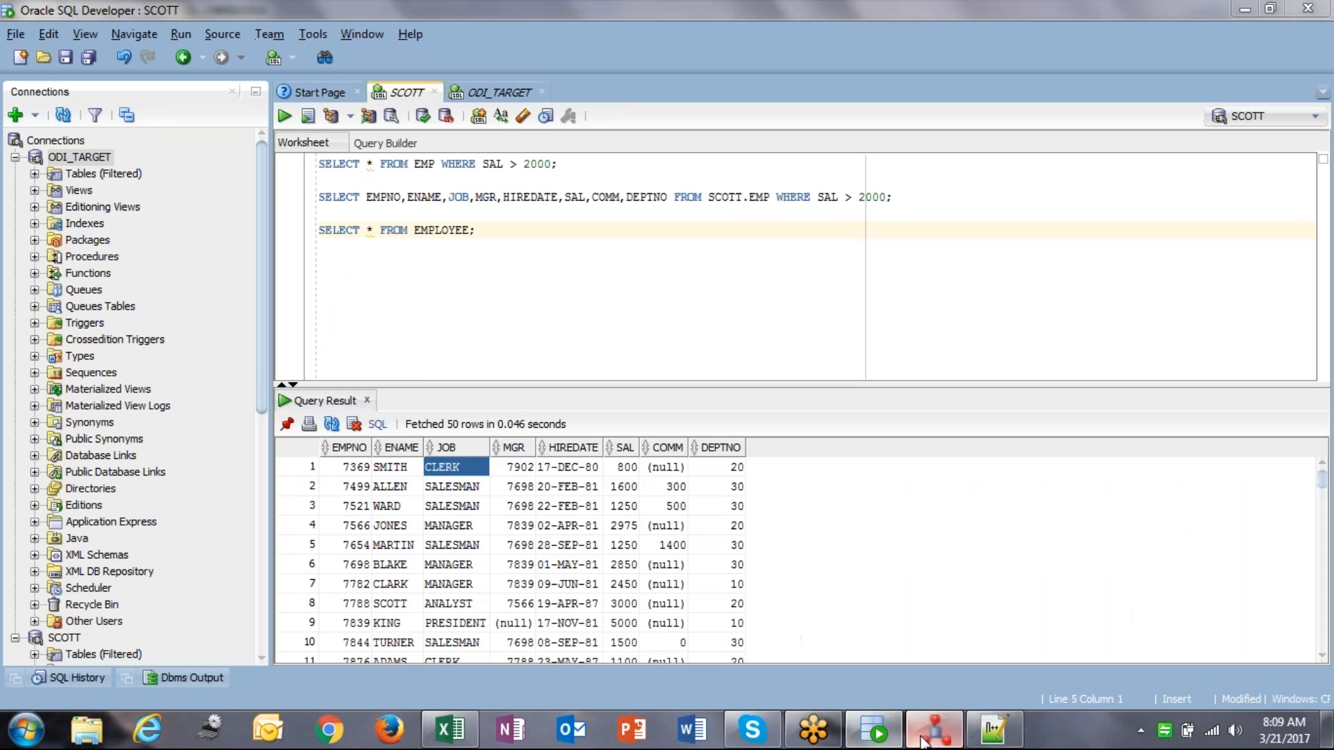
pyautogui.click(924, 734)
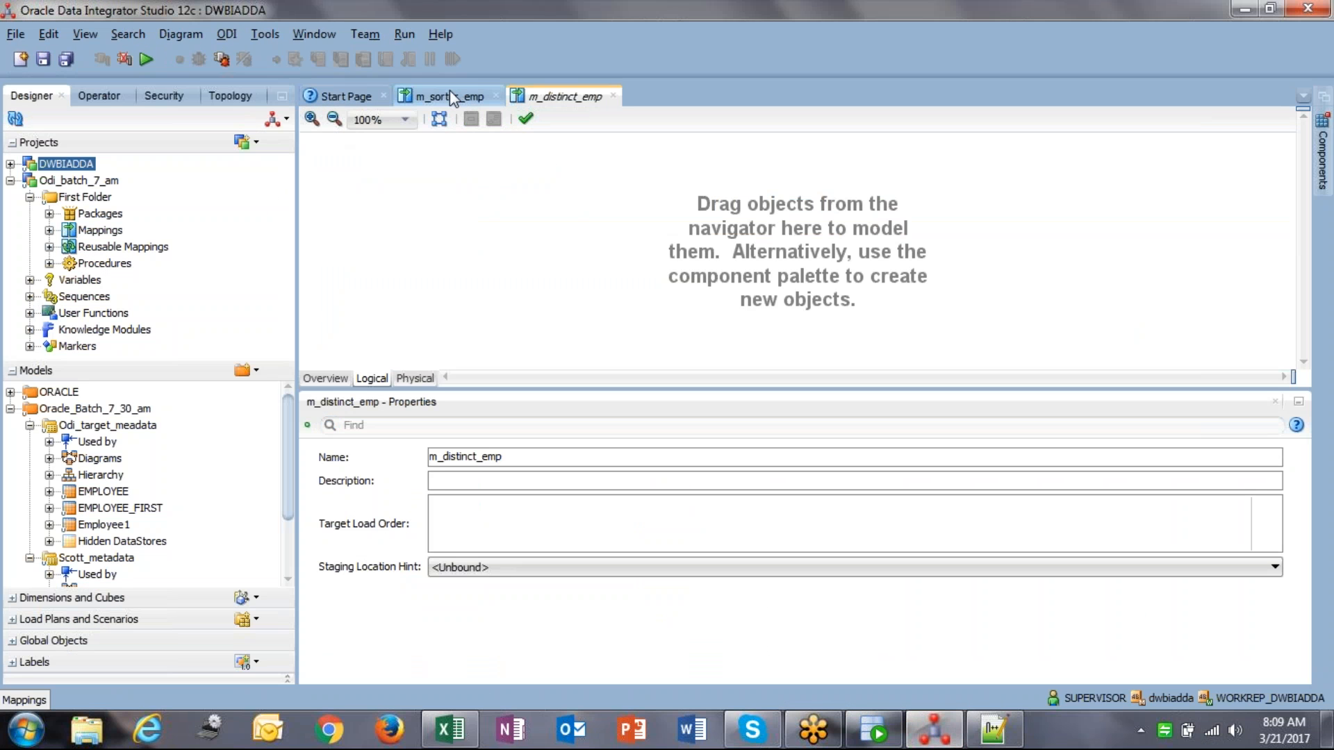
# Step: Close m_sorter_emp and place the source EMPLOYEE and target EMPLOYEE1 datastores on the mapping
pyautogui.click(496, 97)
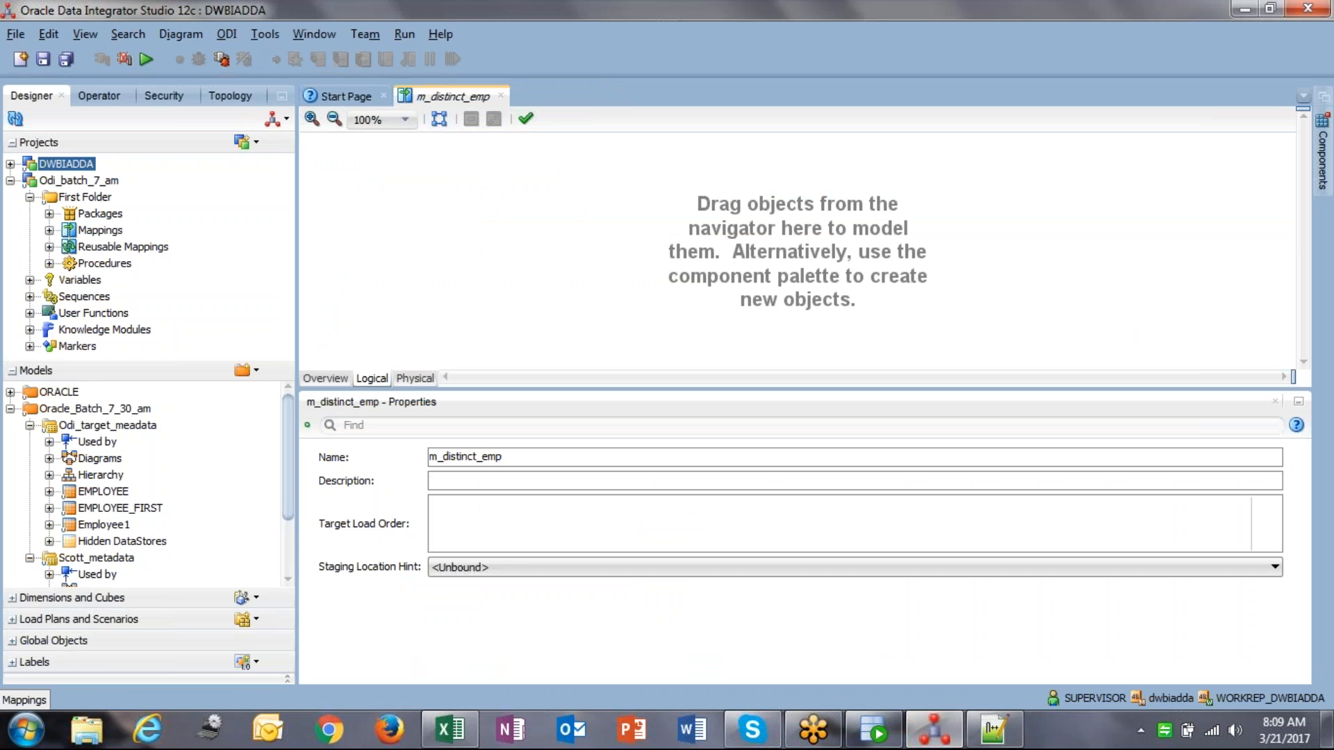
pyautogui.click(30, 425)
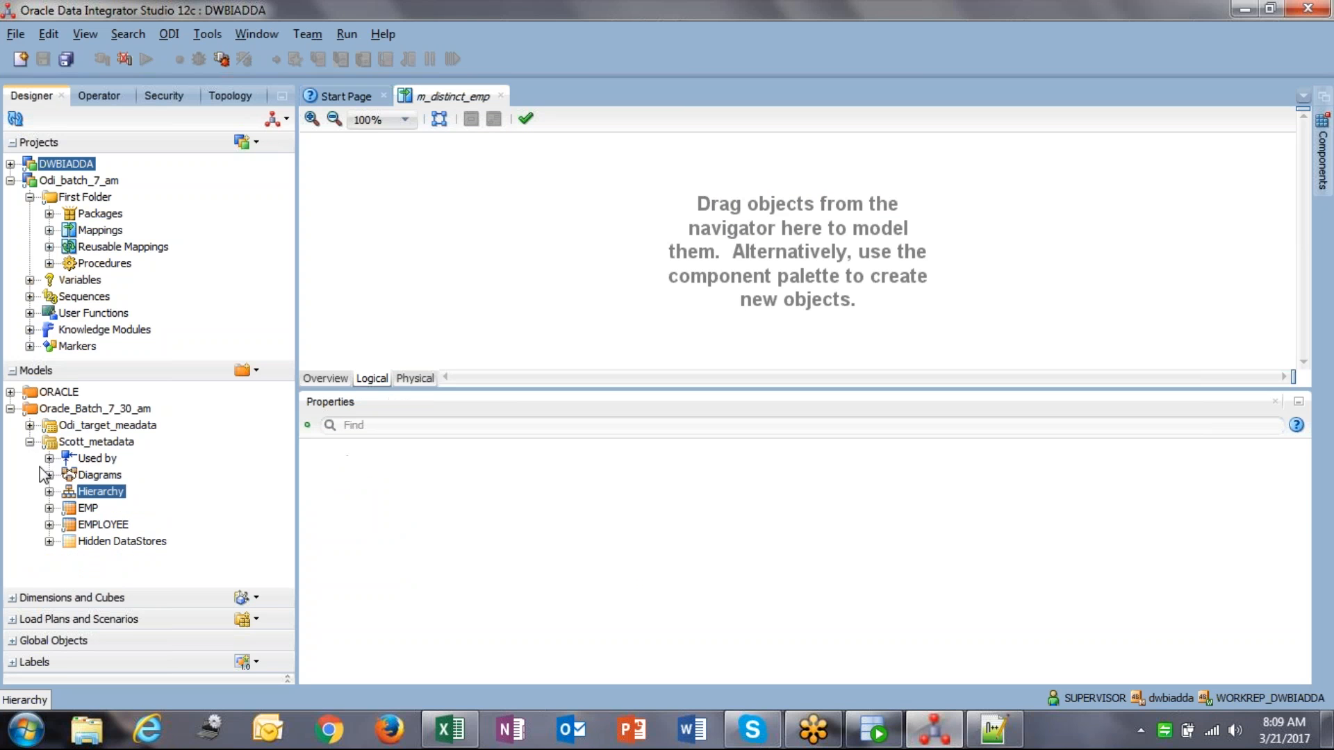
pyautogui.moveTo(104, 525); pyautogui.dragTo(456, 227)
pyautogui.click(30, 426)
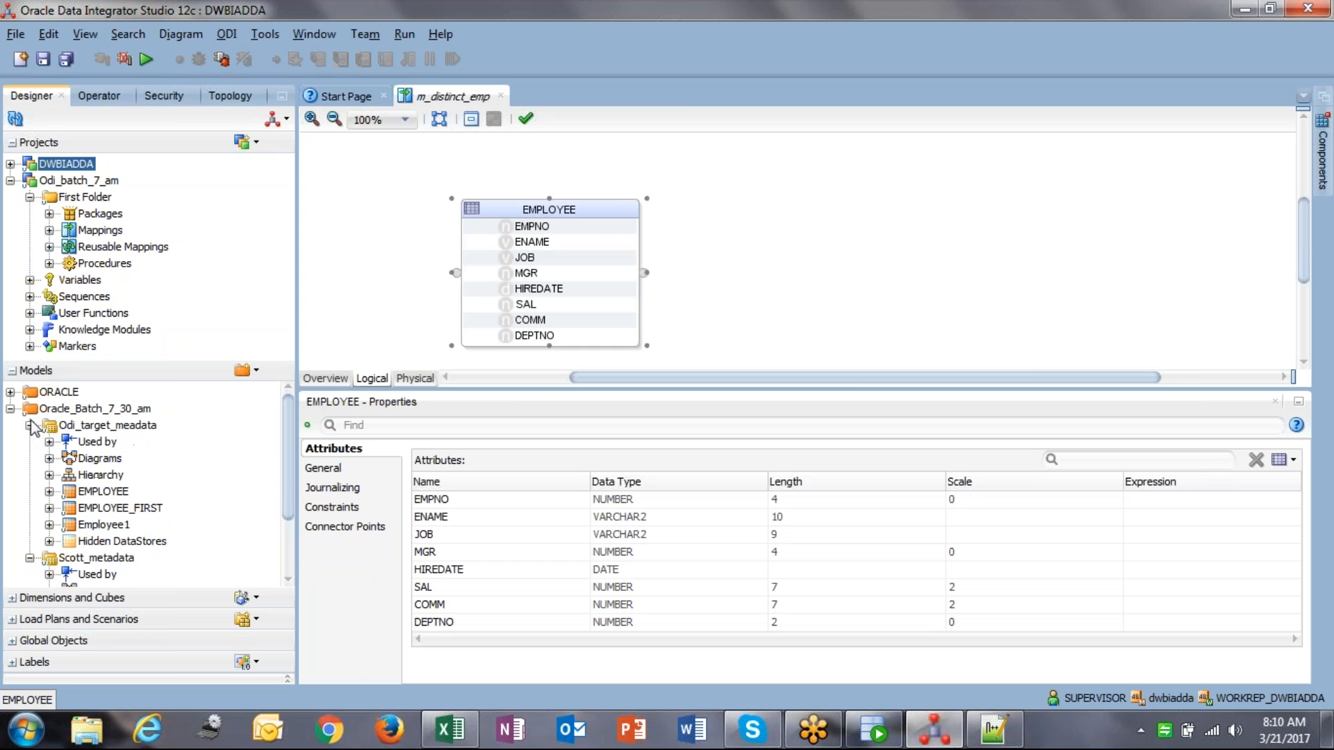
pyautogui.moveTo(119, 493); pyautogui.dragTo(931, 216)
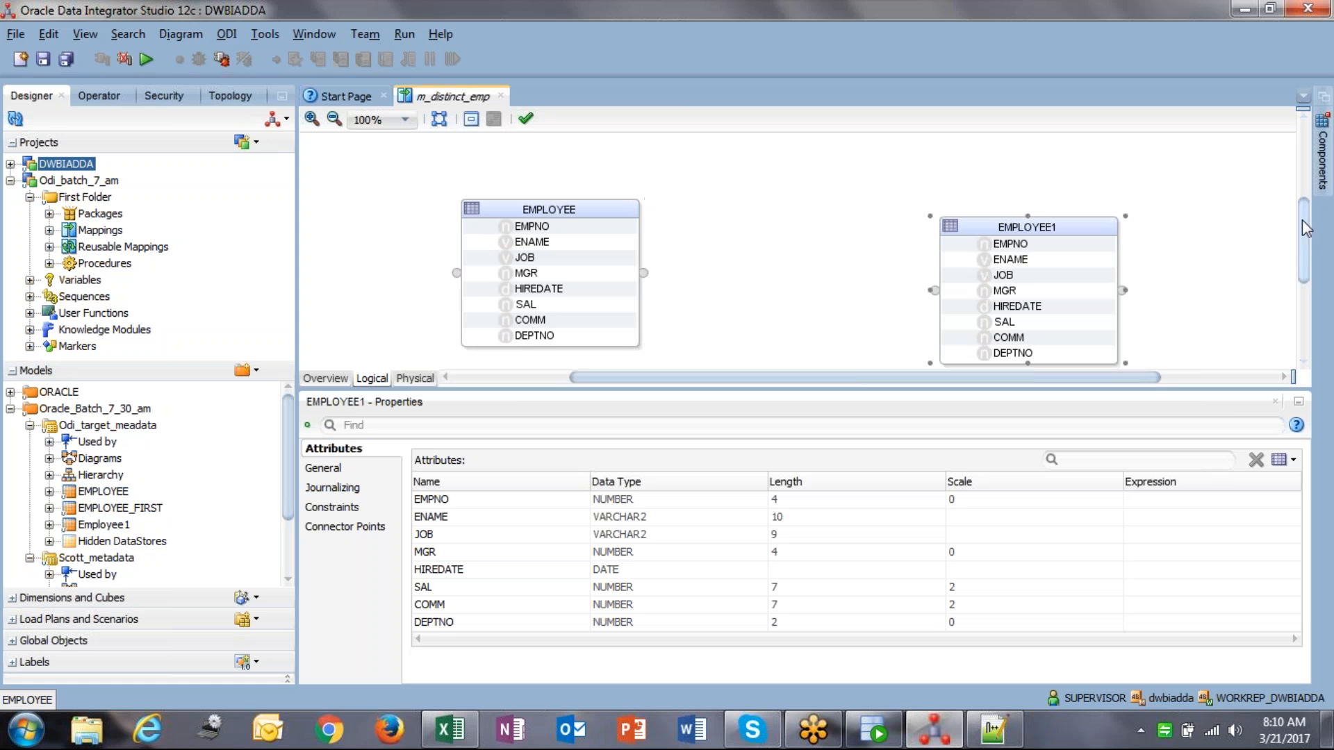
# Step: Add a DISTINCT_ component and connect EMPLOYEE to it, matching attributes by name
pyautogui.click(1323, 160)
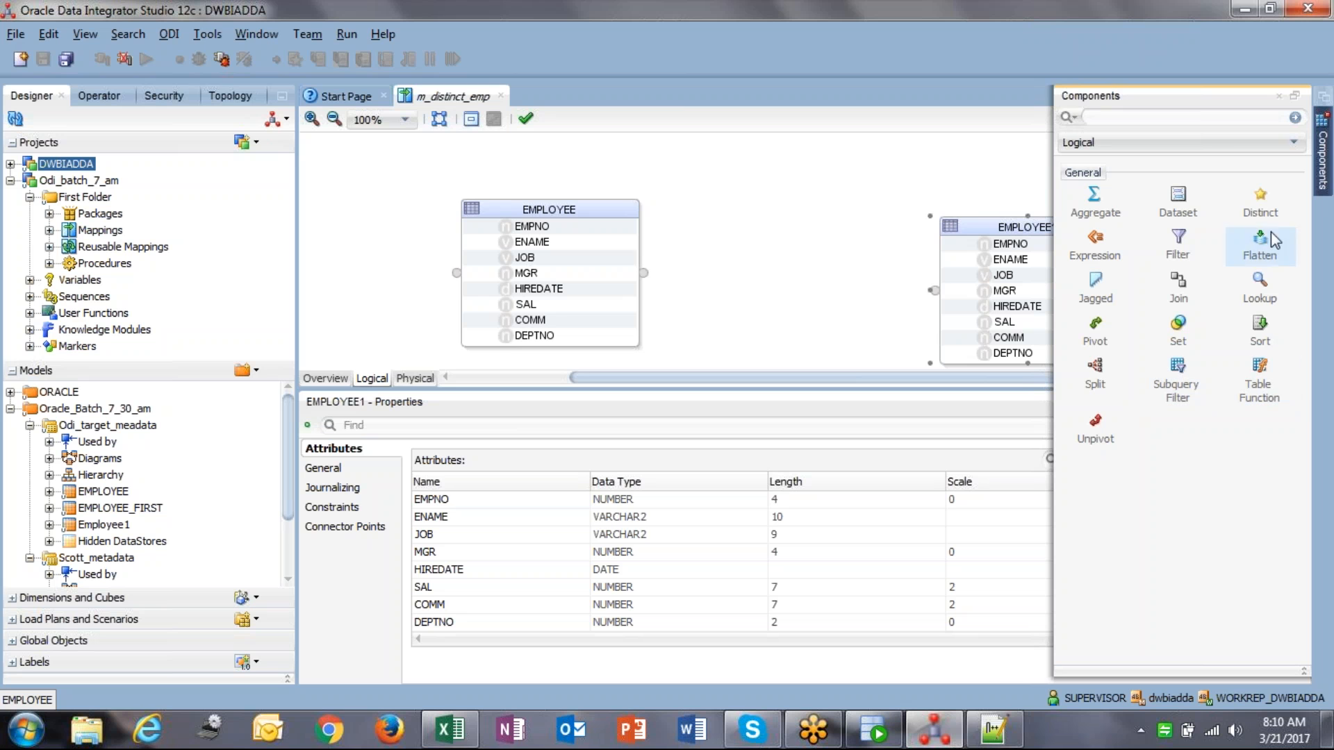
pyautogui.click(1261, 202)
pyautogui.click(753, 208)
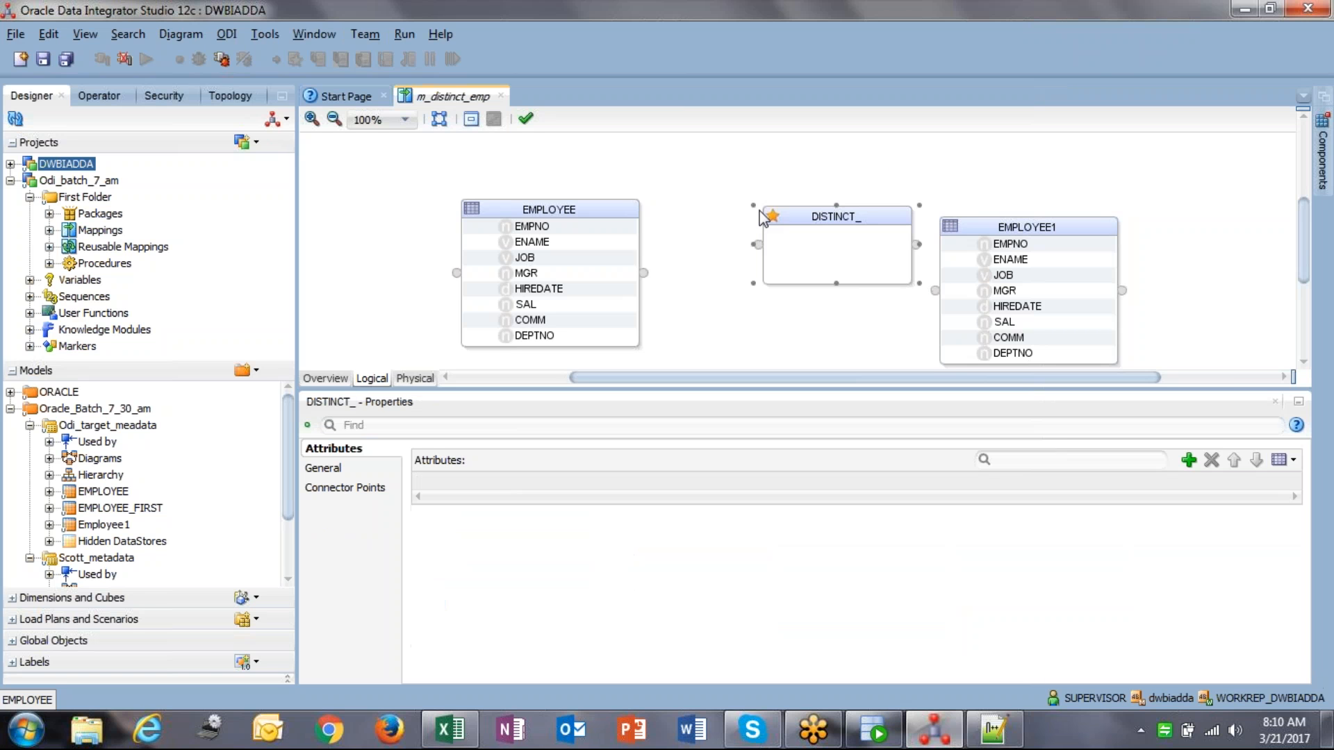
pyautogui.moveTo(808, 221); pyautogui.dragTo(765, 191)
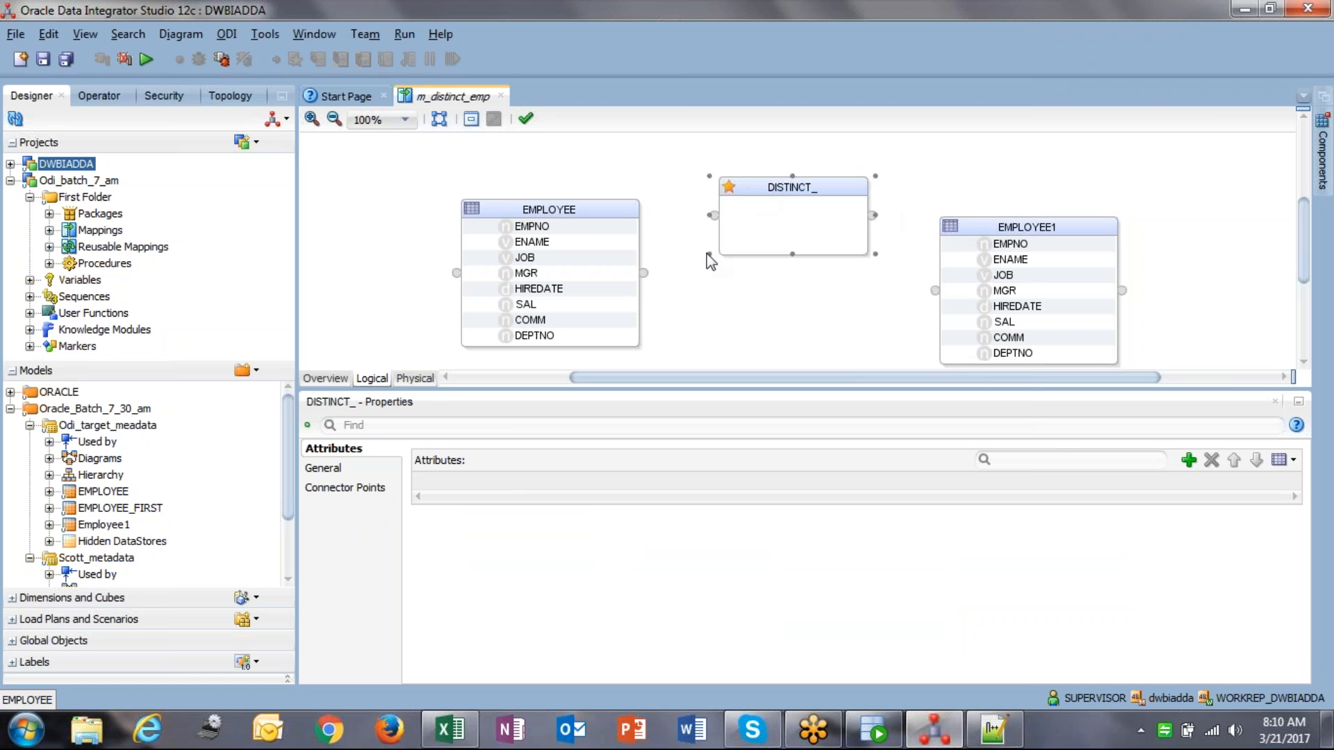
pyautogui.moveTo(646, 271); pyautogui.dragTo(714, 214)
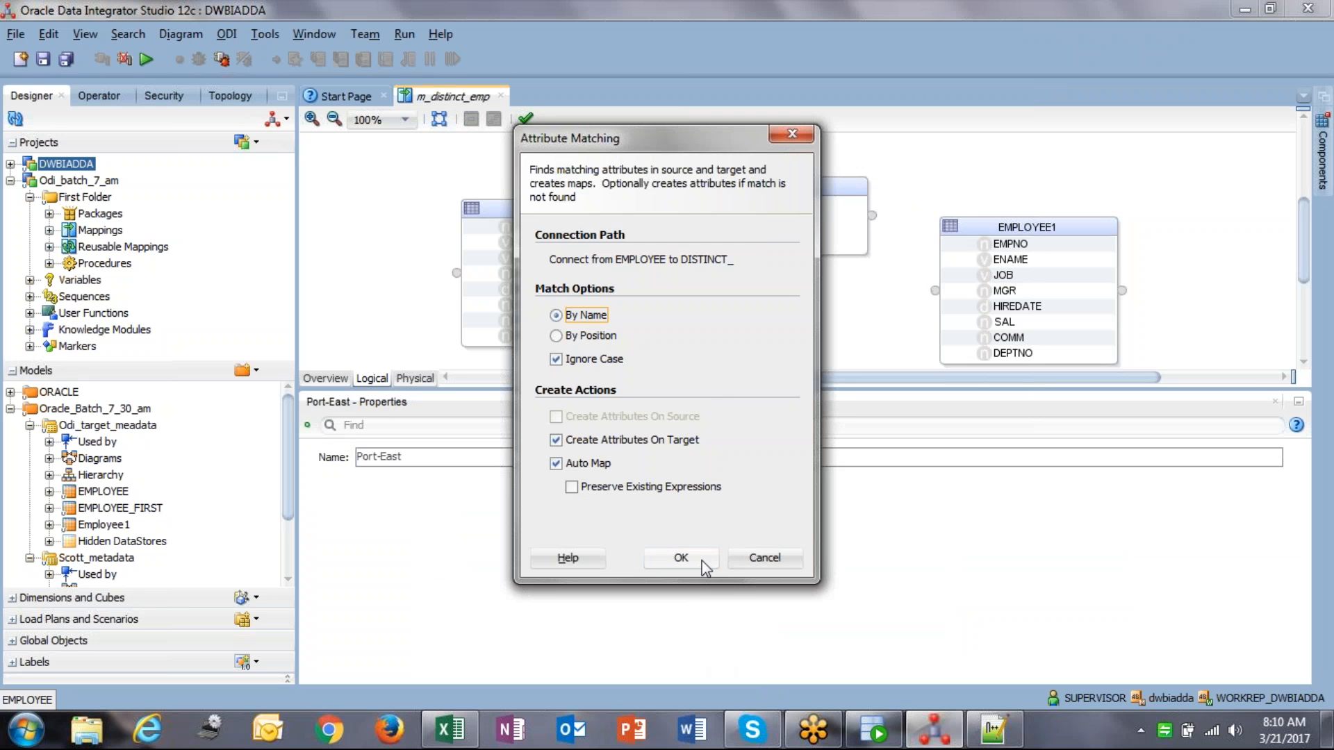
pyautogui.click(681, 558)
# Step: Tidy the layout and connect DISTINCT_ to EMPLOYEE1 with attribute matching
pyautogui.click(771, 186)
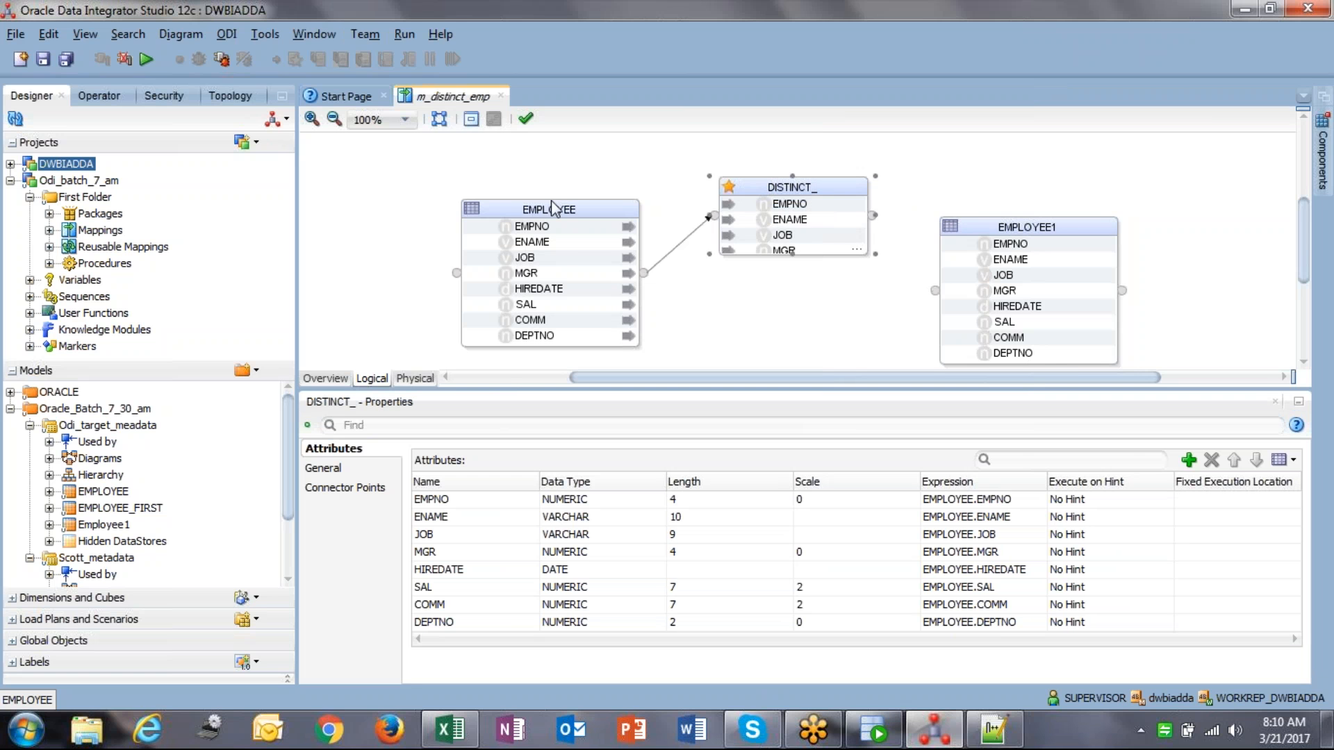
pyautogui.moveTo(503, 210); pyautogui.dragTo(395, 173)
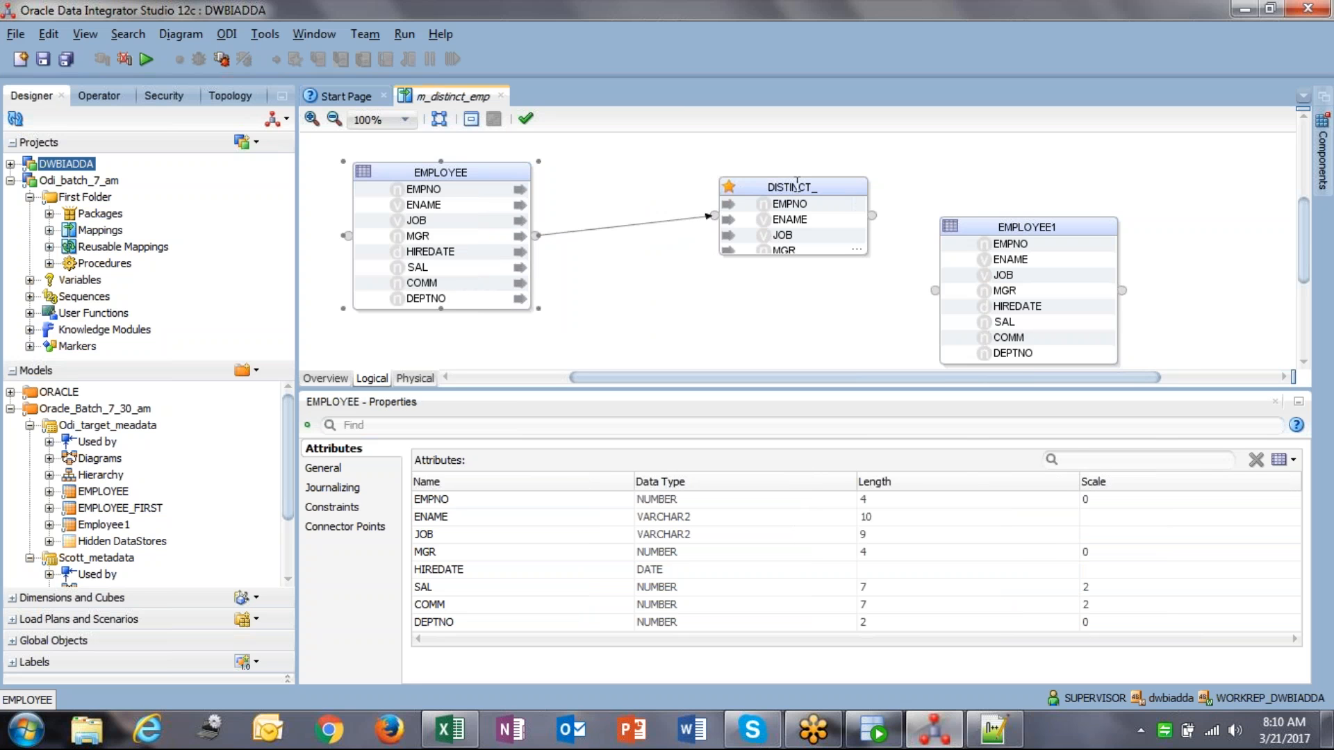
pyautogui.moveTo(754, 187); pyautogui.dragTo(666, 173)
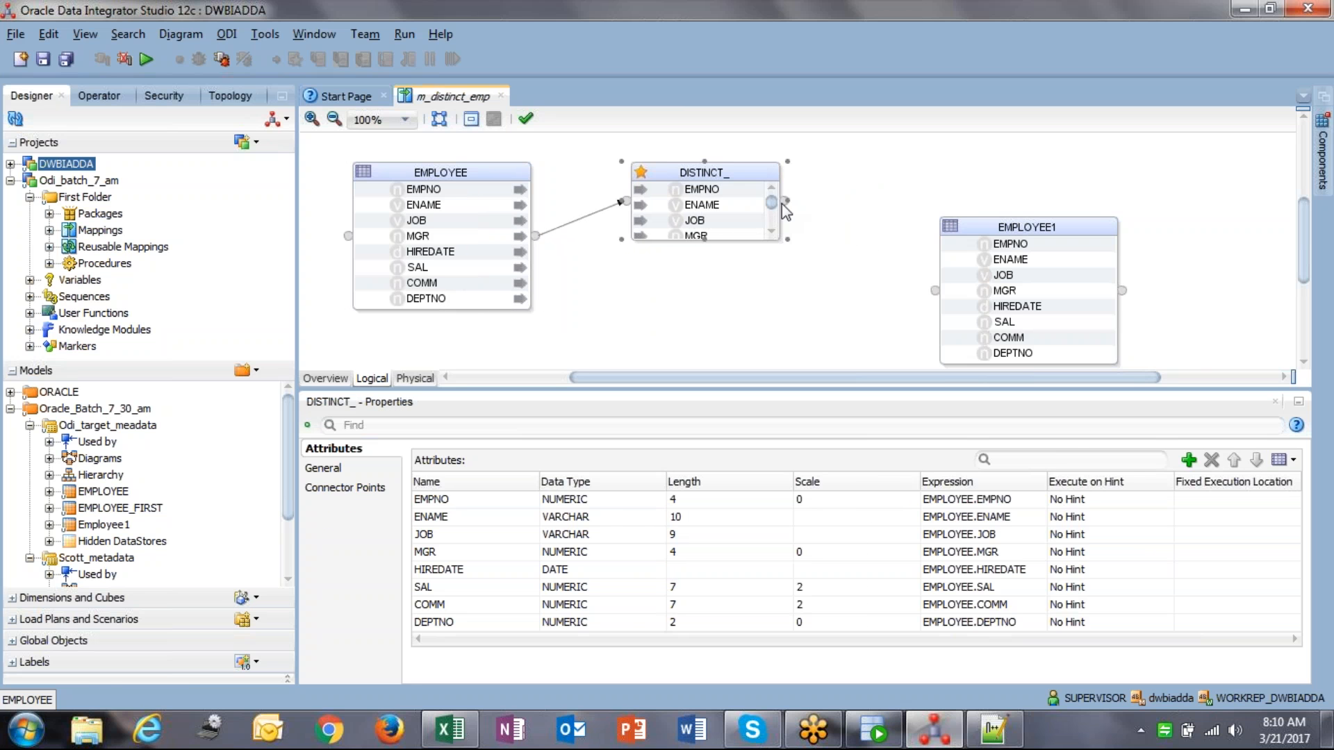
pyautogui.click(785, 202)
pyautogui.moveTo(787, 202); pyautogui.dragTo(936, 291)
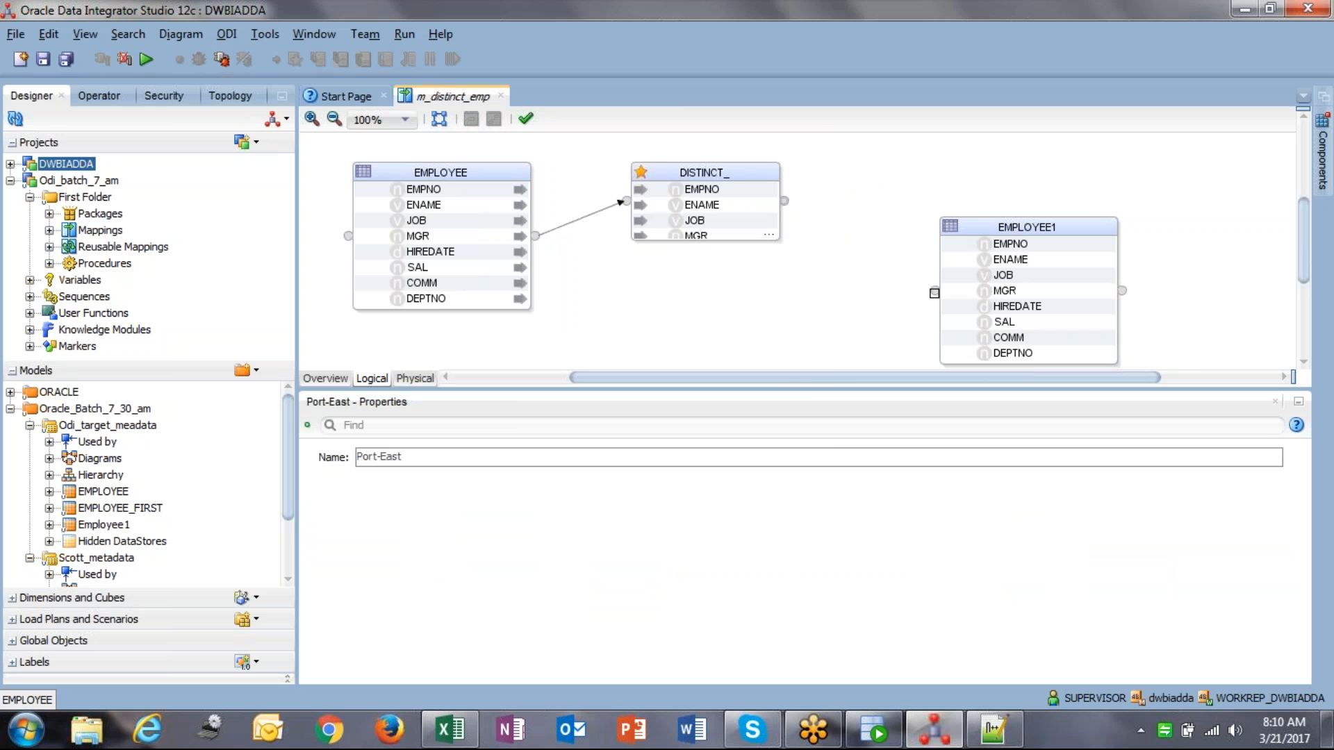
pyautogui.click(690, 564)
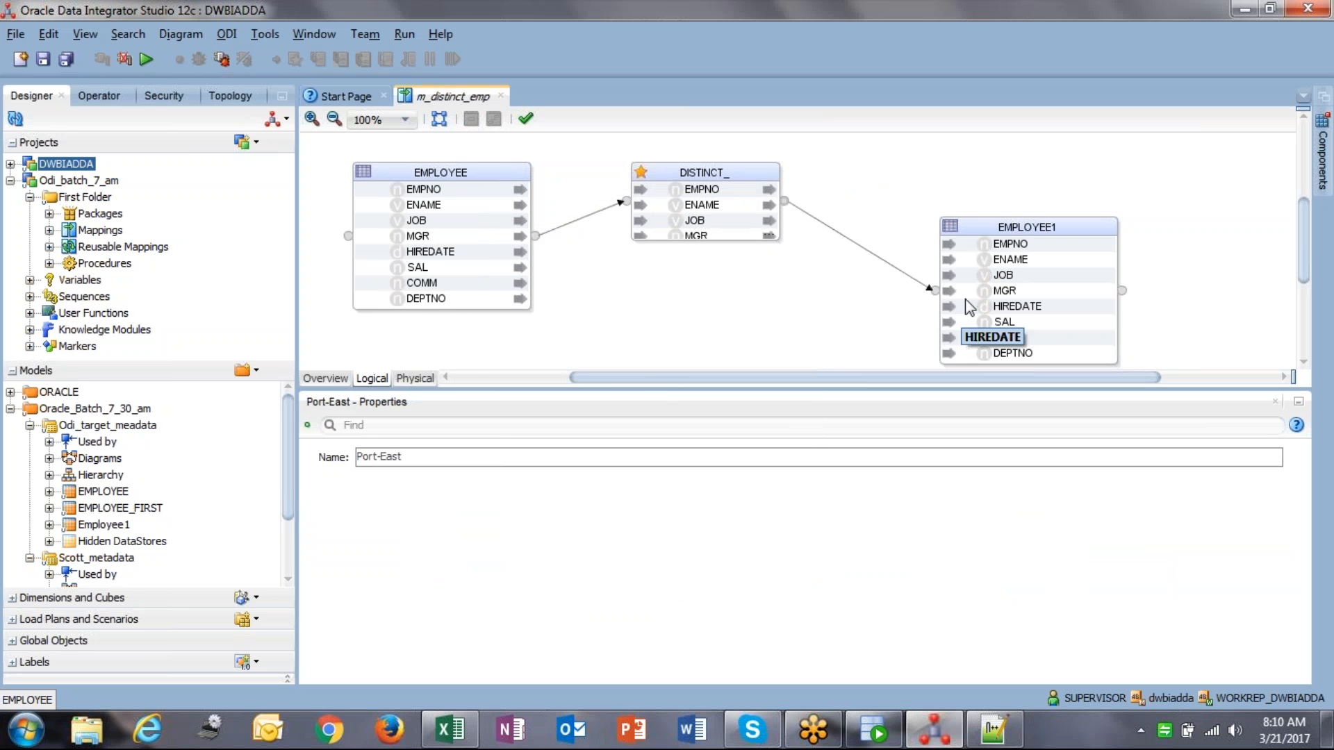
# Step: Check EMPLOYEE1's attribute mappings from EMPNO through COMM and DEPTNO
pyautogui.click(1011, 244)
pyautogui.click(1017, 263)
pyautogui.click(1017, 276)
pyautogui.click(1020, 291)
pyautogui.click(1023, 306)
pyautogui.click(1023, 323)
pyautogui.click(1025, 339)
pyautogui.click(1024, 353)
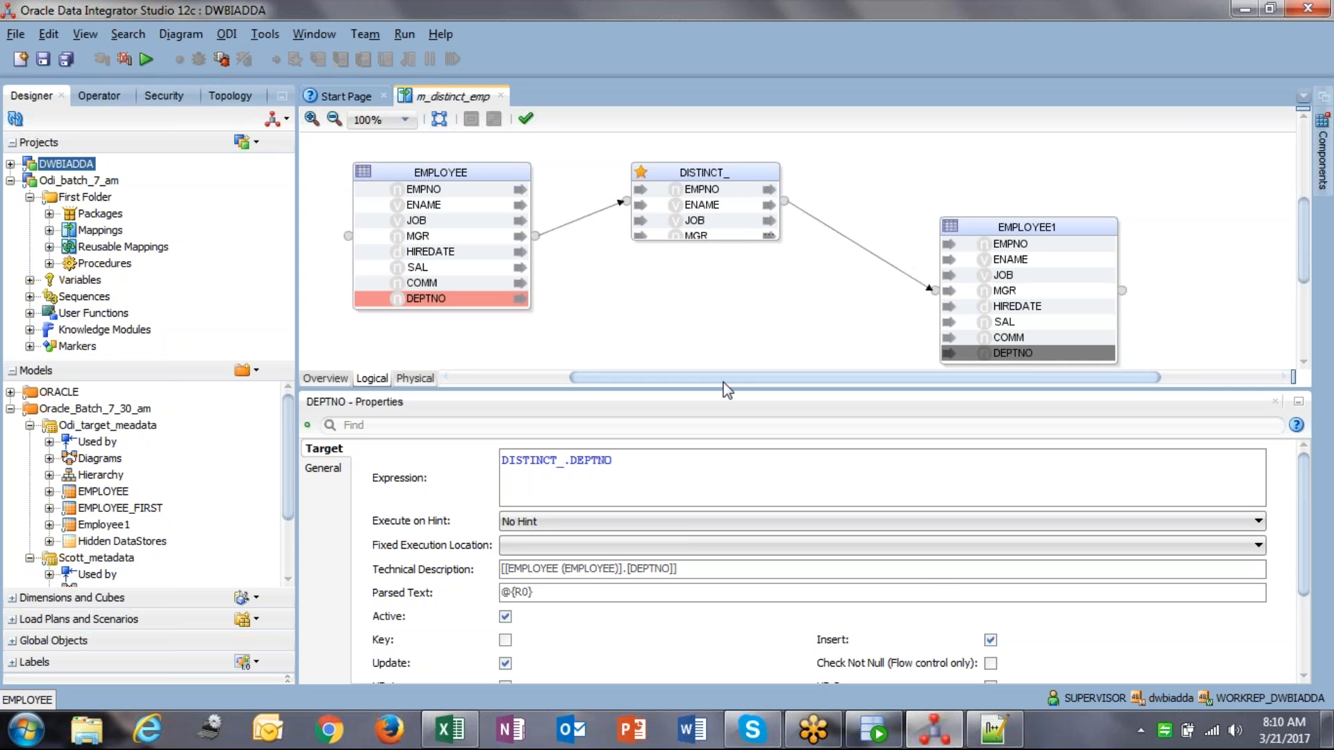
pyautogui.click(673, 321)
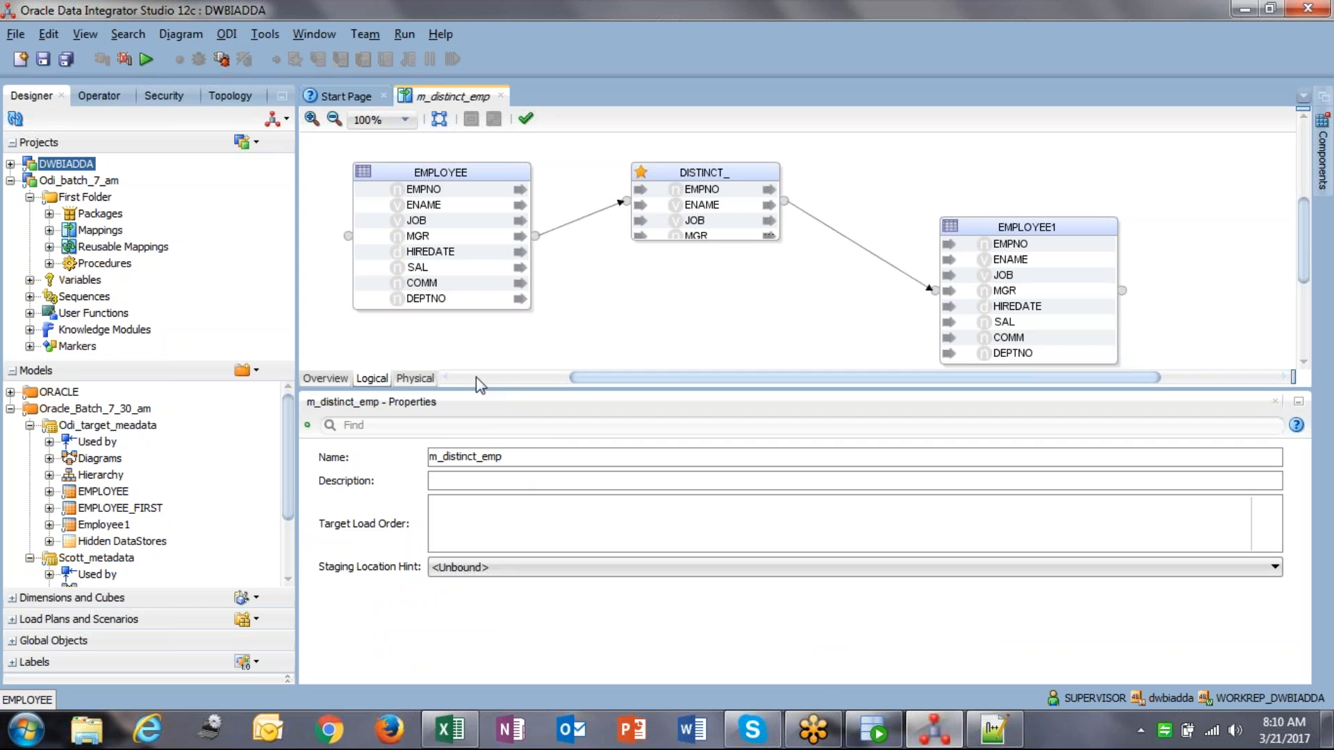
# Step: In the physical view, review DISTINCT_'s loading KM and EMPLOYEE1's integration KM options
pyautogui.click(415, 379)
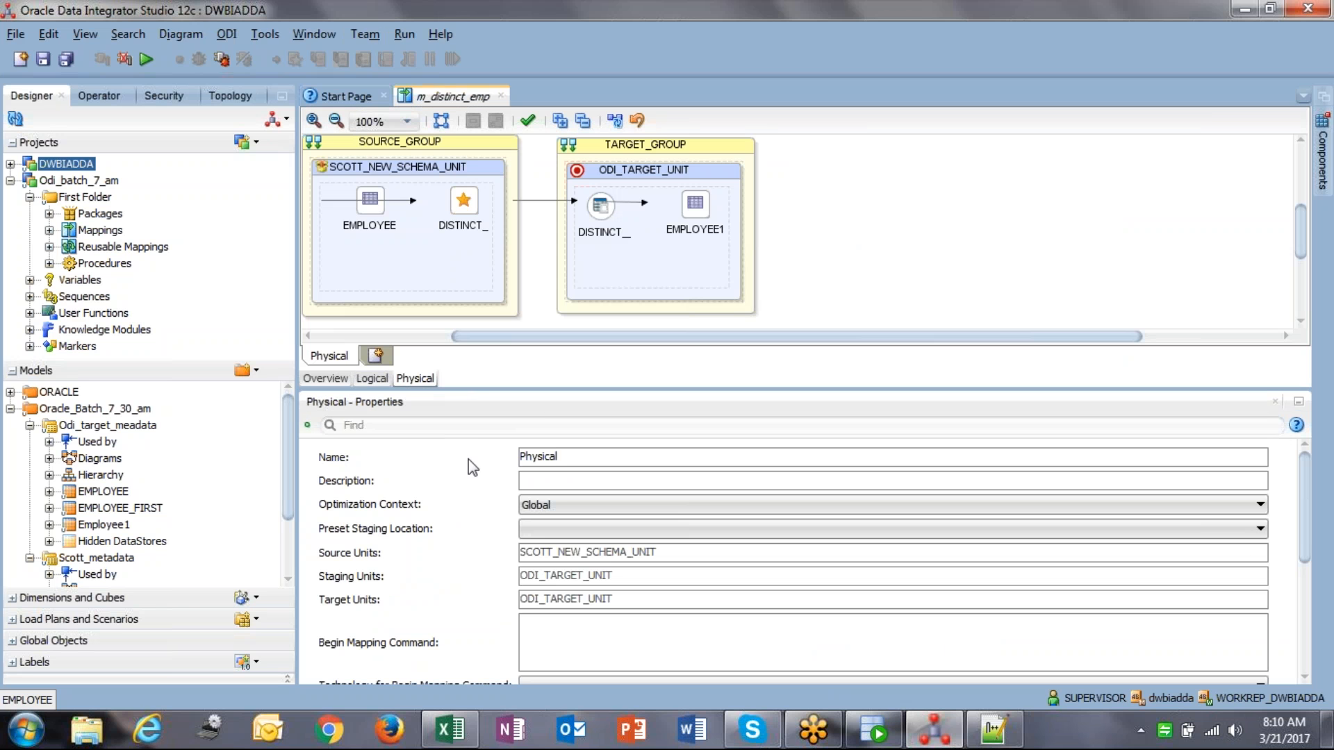
pyautogui.click(602, 220)
pyautogui.click(425, 488)
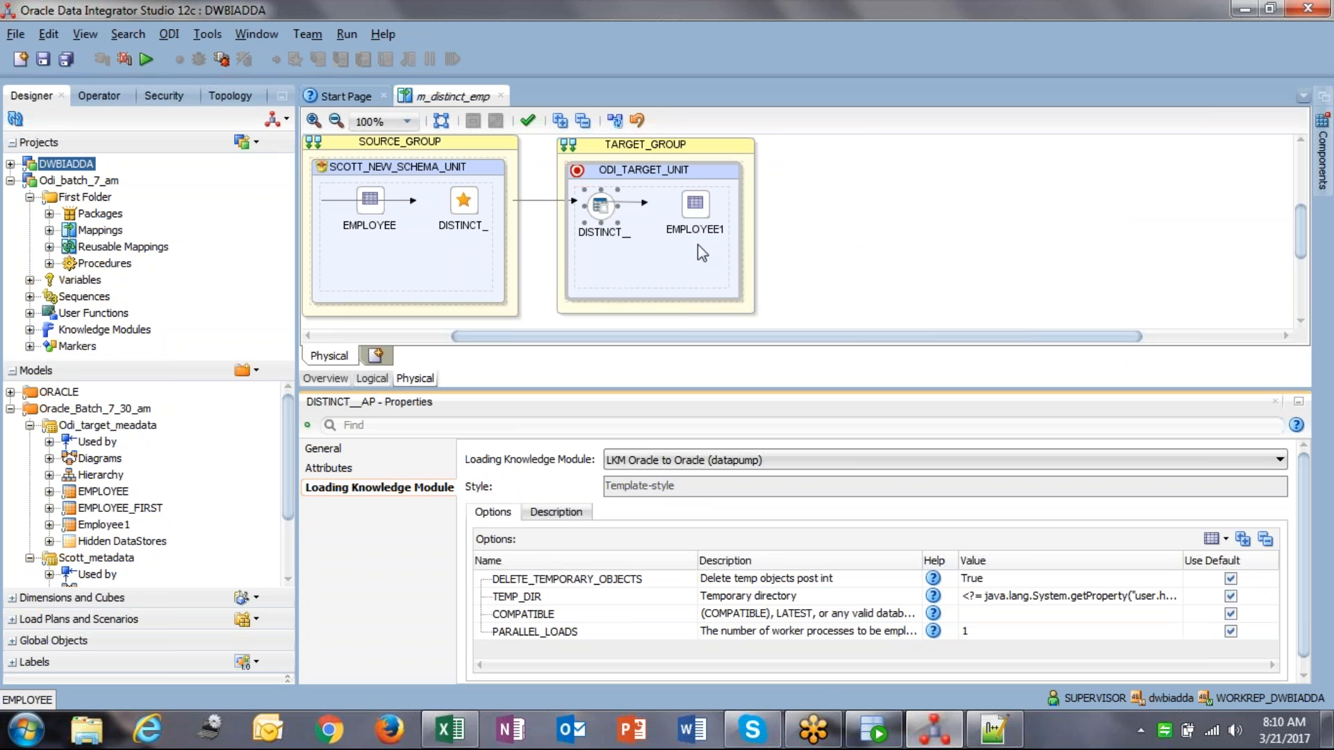
pyautogui.click(696, 223)
pyautogui.click(392, 489)
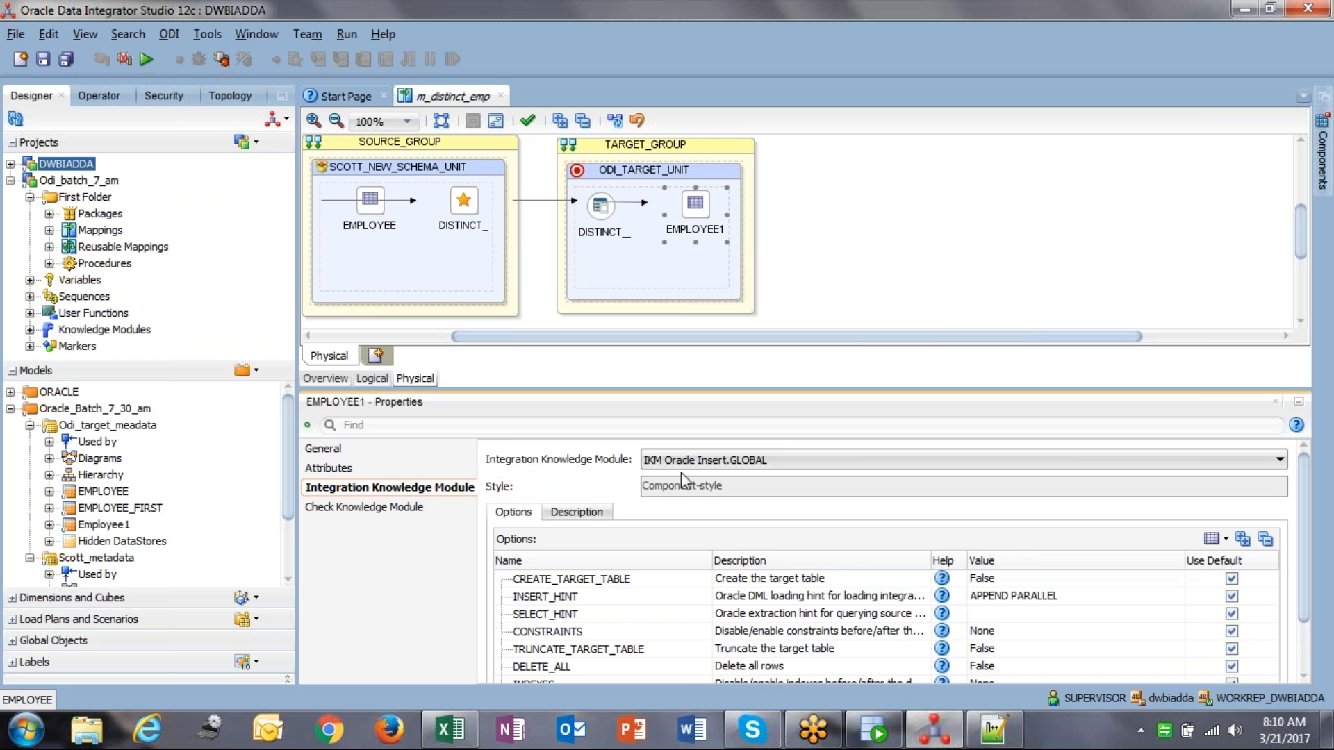
pyautogui.click(1299, 657)
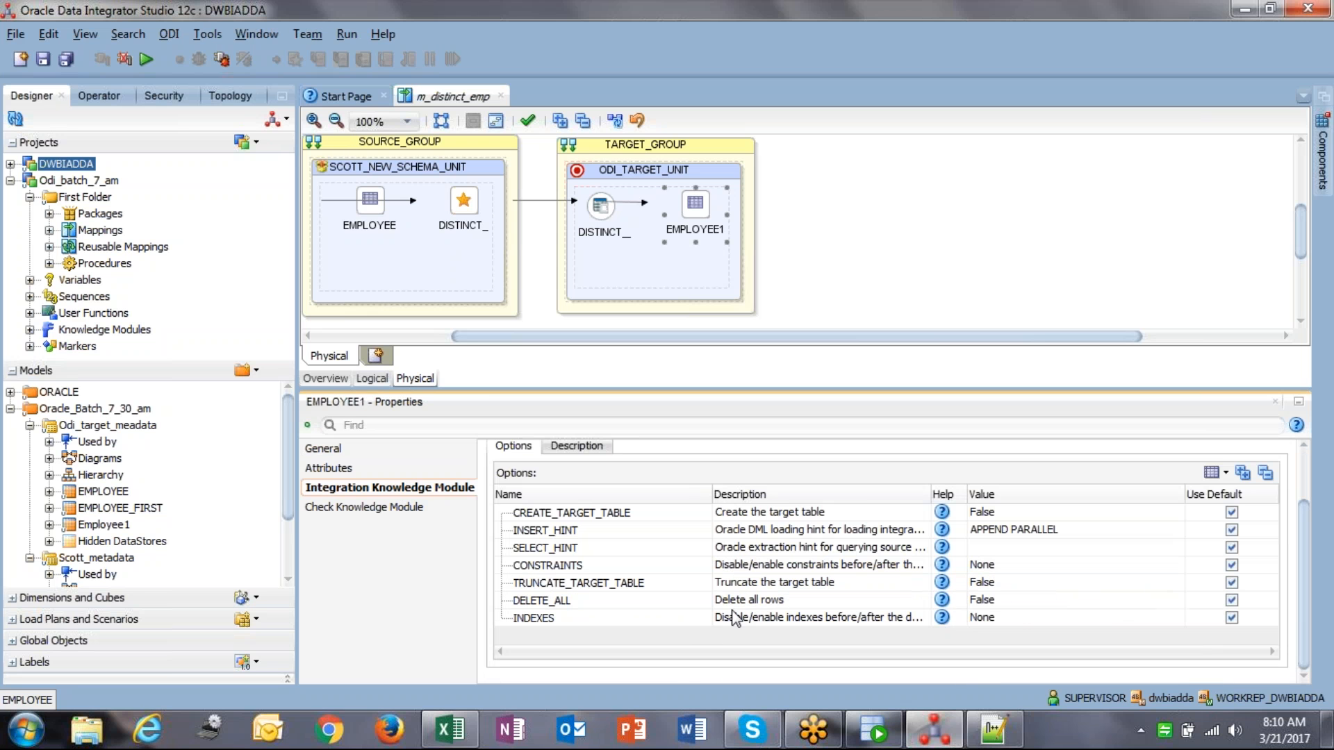
# Step: Set TRUNCATE_TARGET_TABLE to True and save the m_distinct_emp mapping
pyautogui.click(995, 584)
pyautogui.click(995, 584)
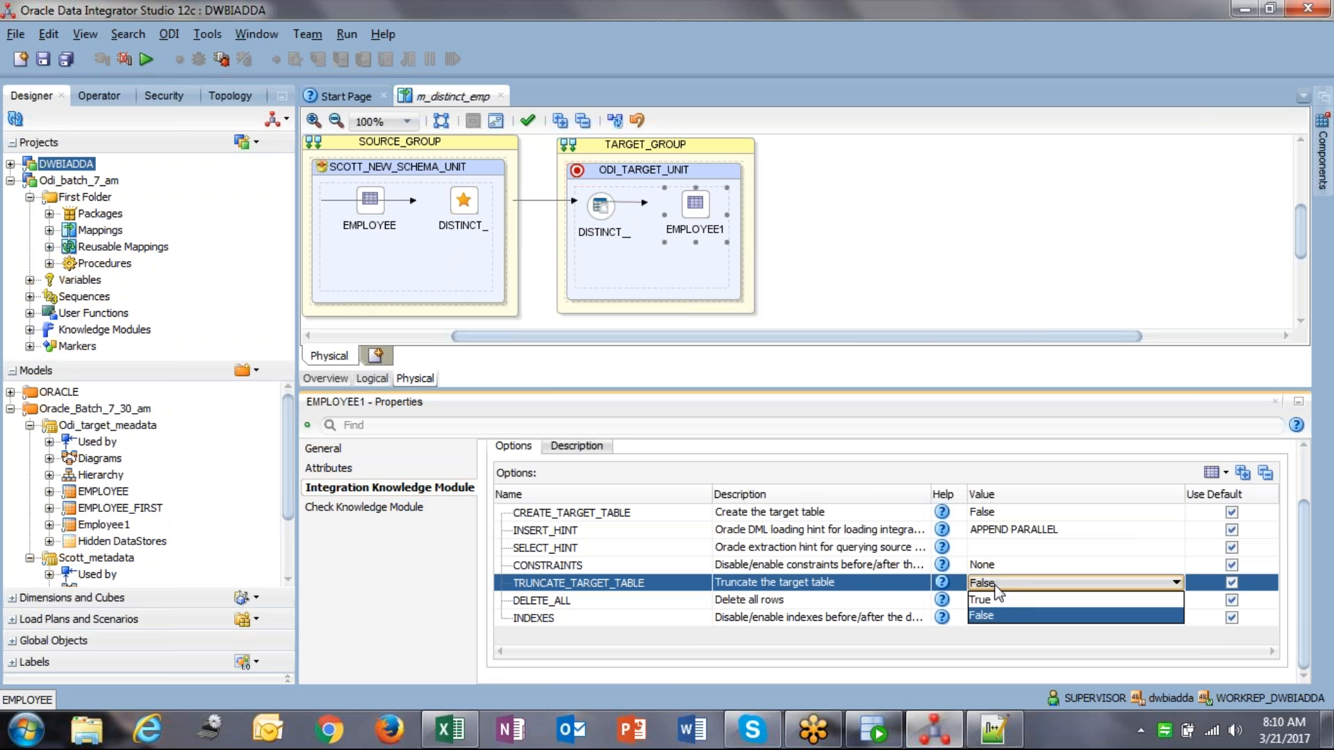
pyautogui.click(999, 600)
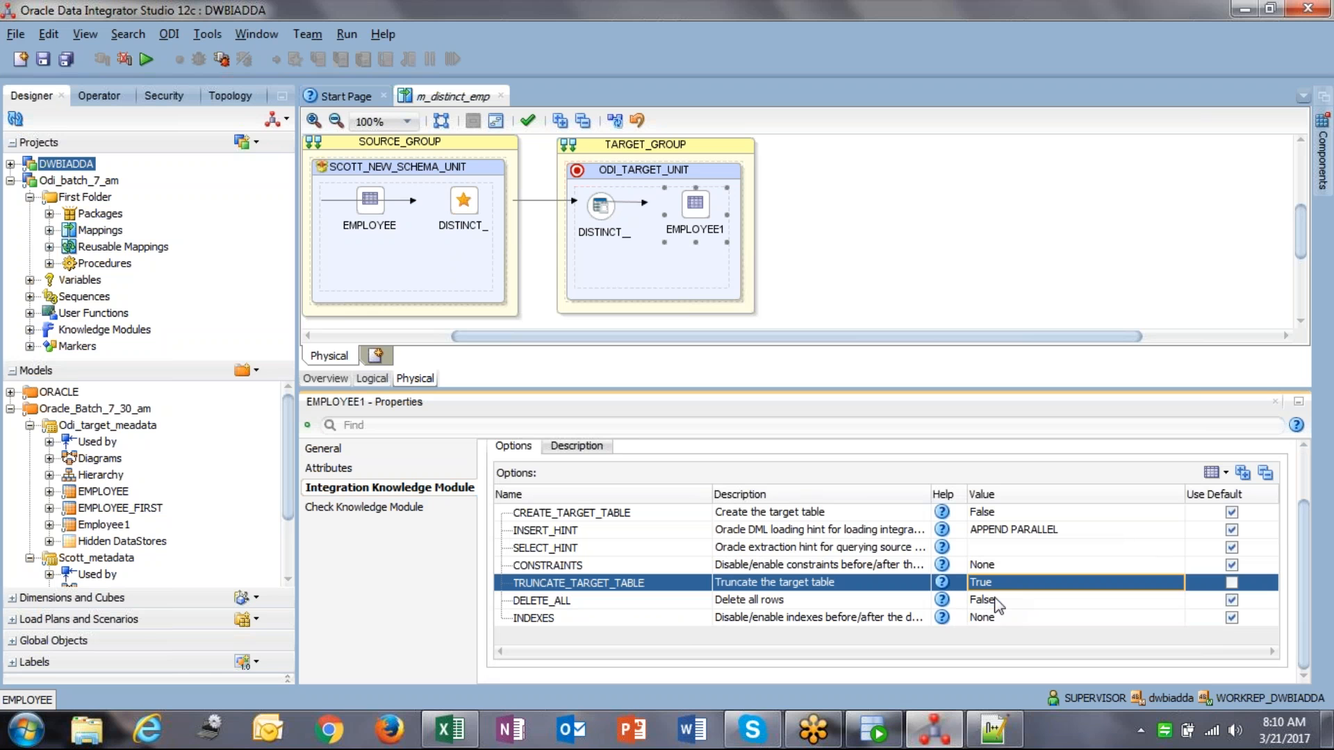
pyautogui.click(43, 59)
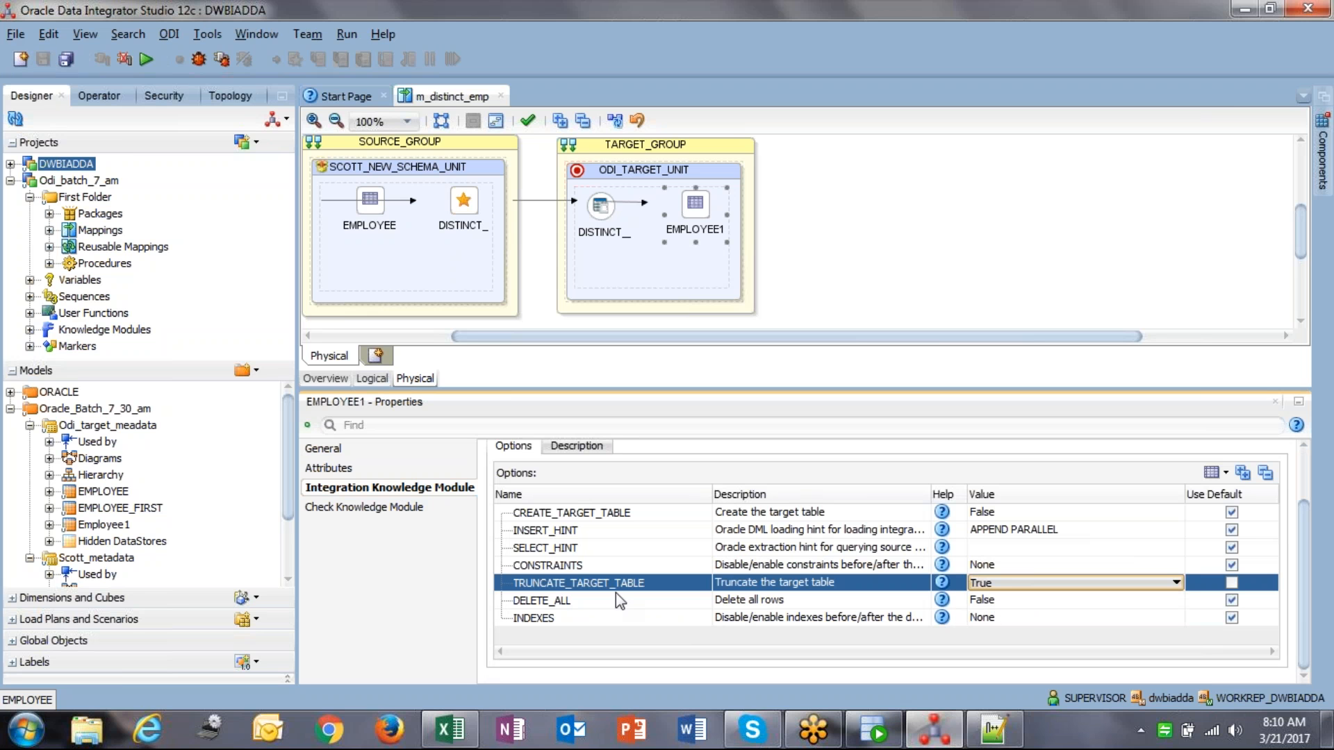
pyautogui.click(877, 735)
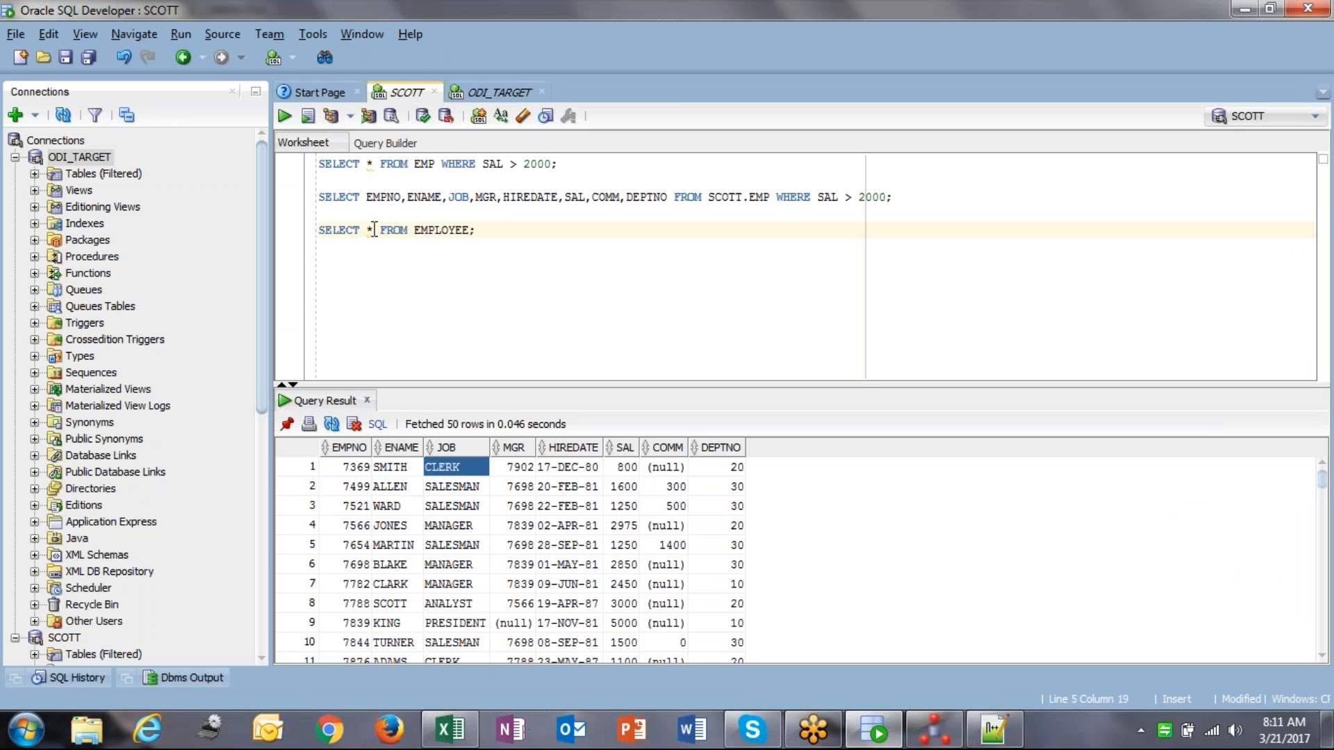
# Step: Append WHERE EMPNO= 7369 to the EMPLOYEE query and run it
pyautogui.moveTo(368, 229); pyautogui.dragTo(475, 229)
pyautogui.click(475, 229)
pyautogui.click(448, 525)
pyautogui.click(350, 475)
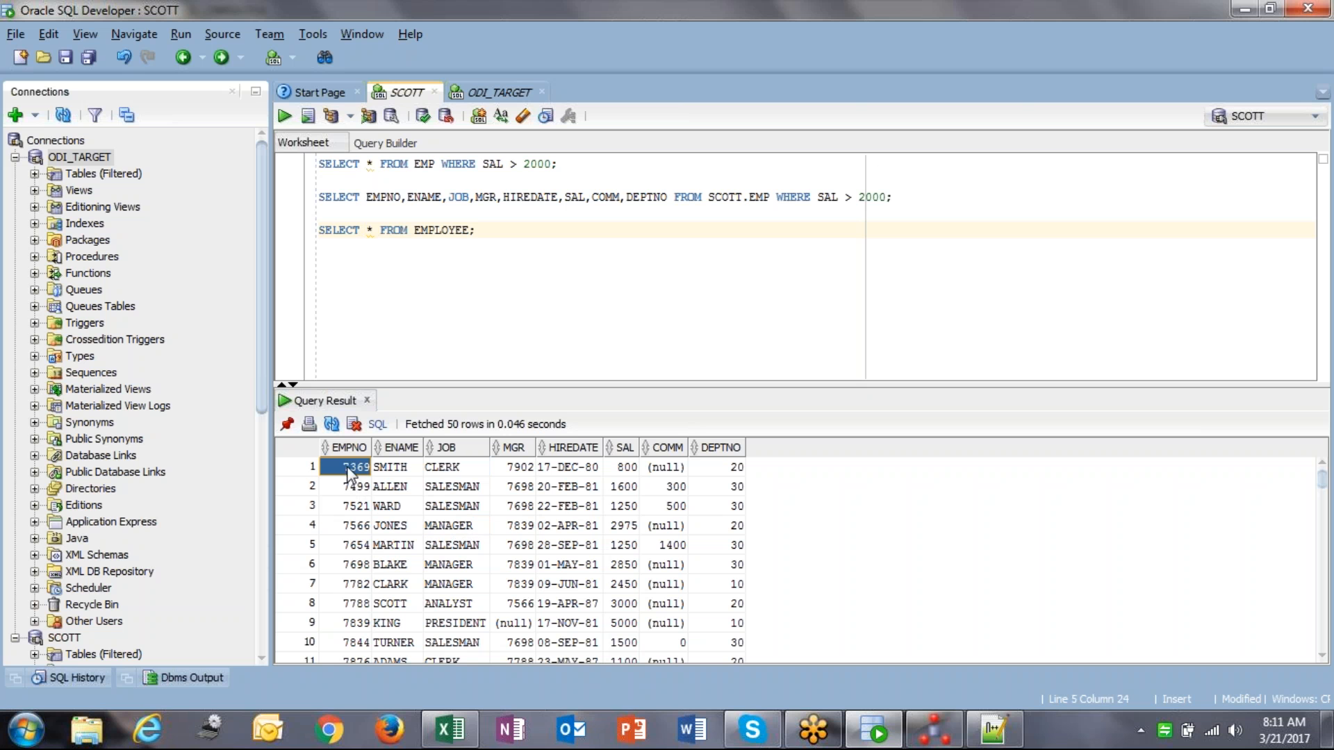
pyautogui.click(493, 230)
pyautogui.write('WHERE EMPN')
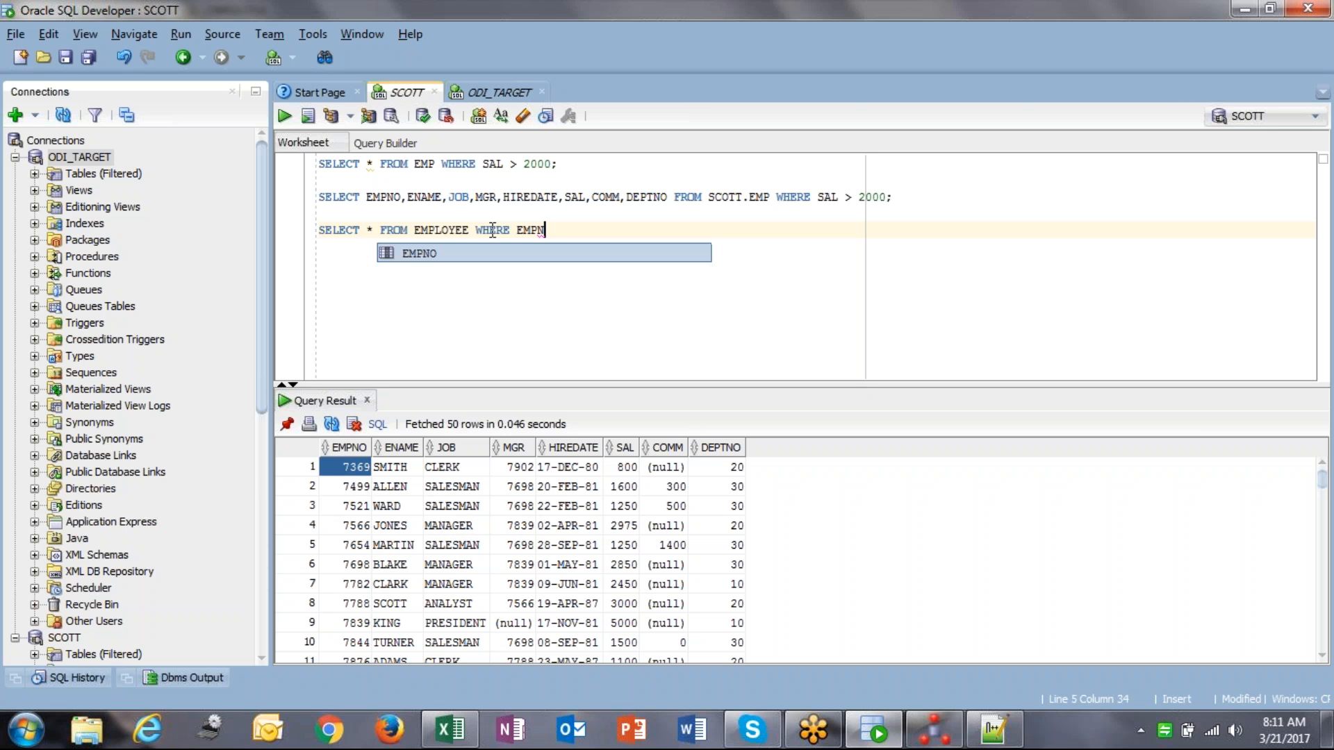
pyautogui.press('Escape')
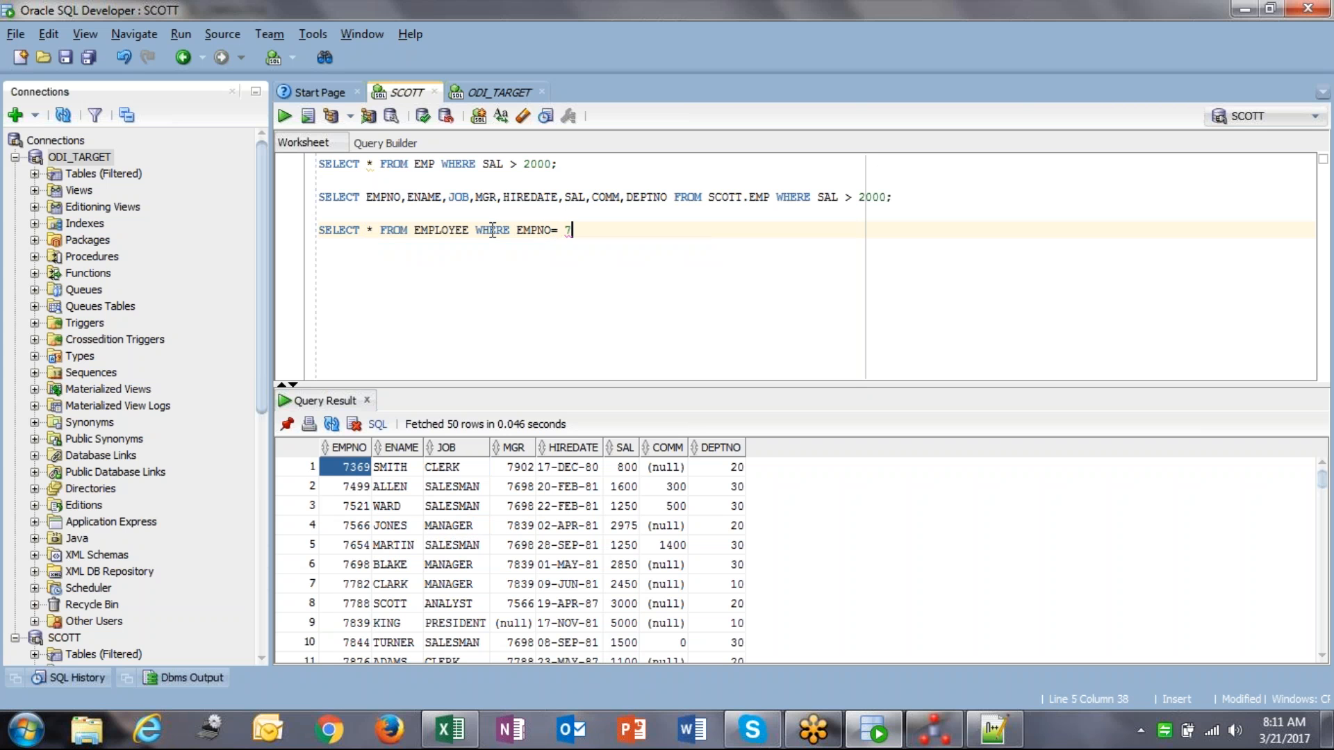
pyautogui.hotkey('ctrl', 'Return')
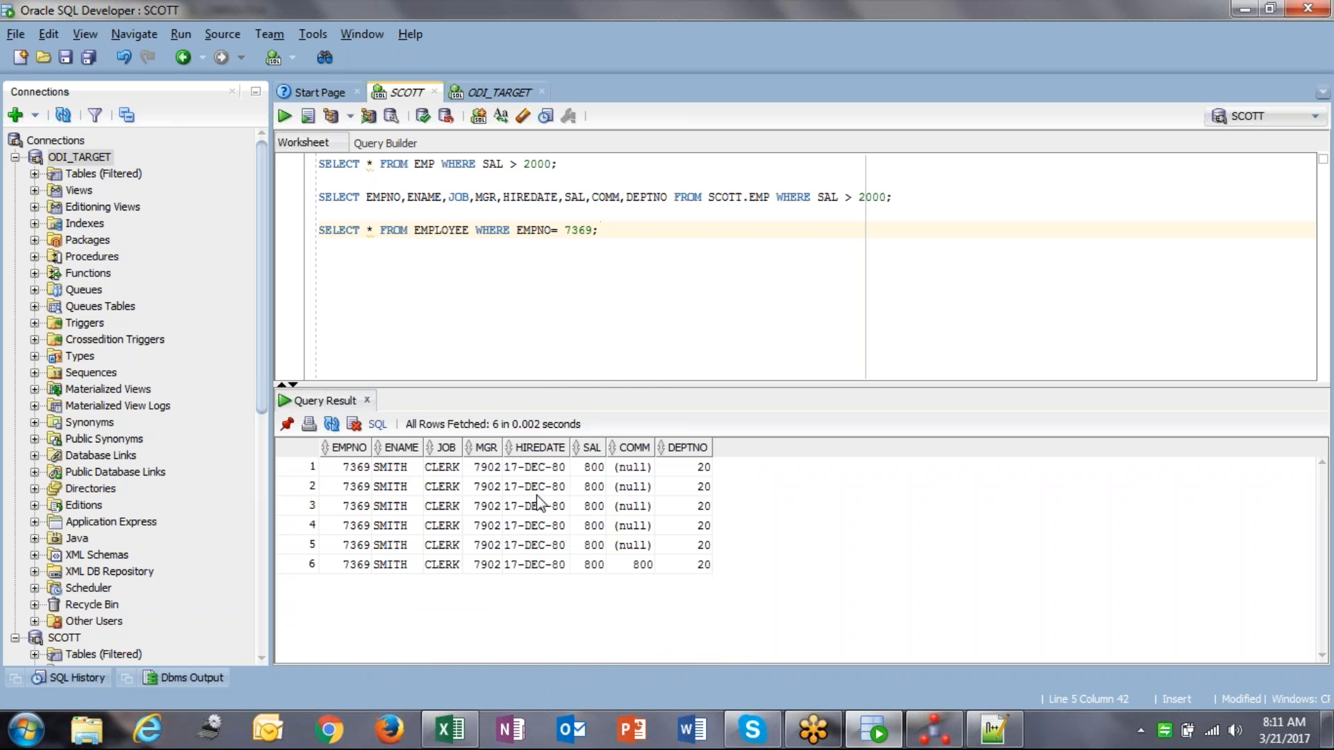
# Step: Inspect the six returned EMPNO 7369 rows, comparing the first and sixth
pyautogui.click(351, 468)
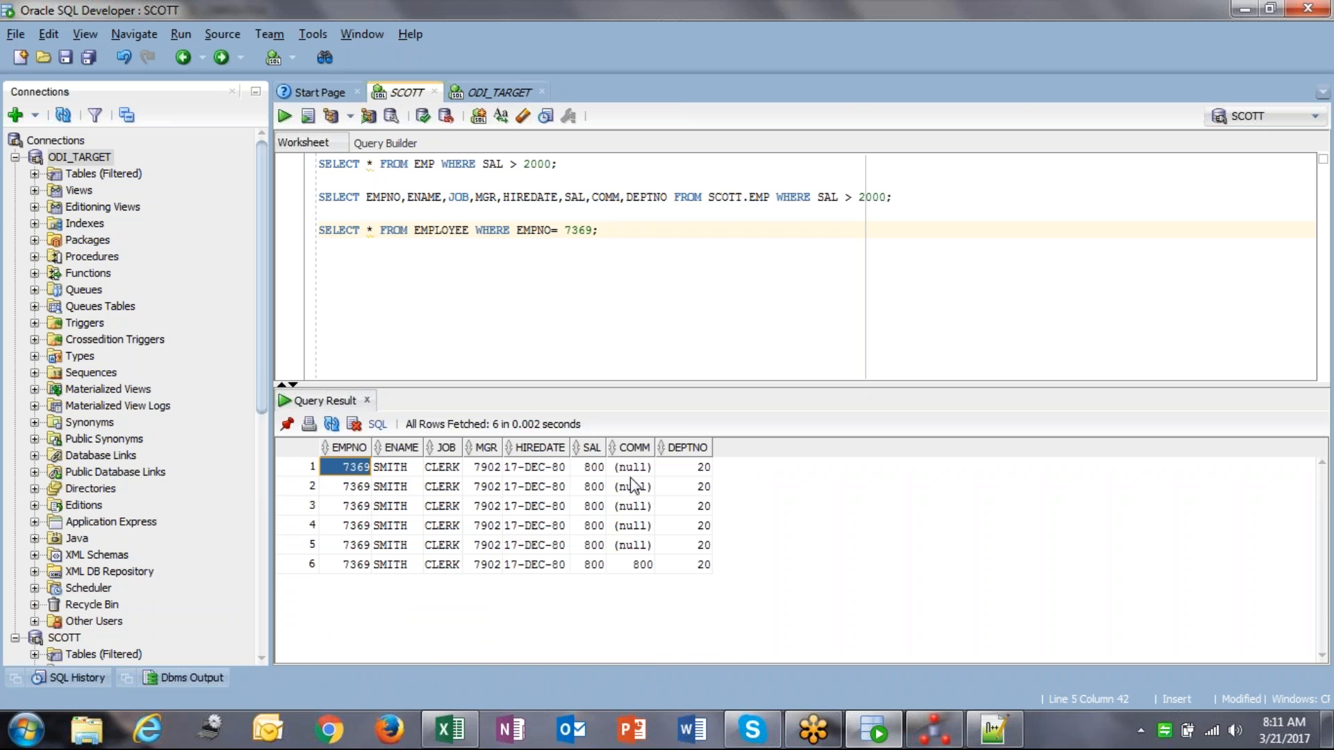
pyautogui.keyDown('shift'); pyautogui.click(703, 546); pyautogui.keyUp('shift')
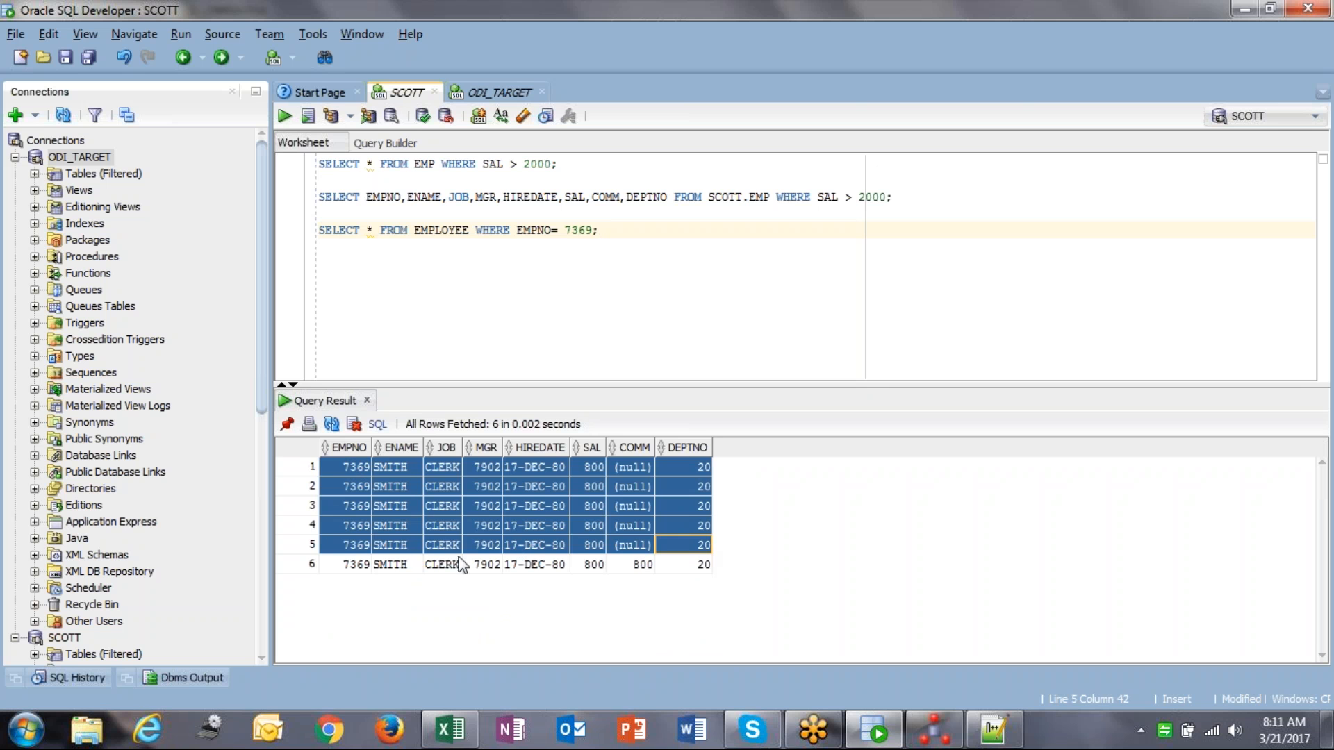
pyautogui.click(355, 565)
pyautogui.keyDown('shift'); pyautogui.click(702, 567); pyautogui.keyUp('shift')
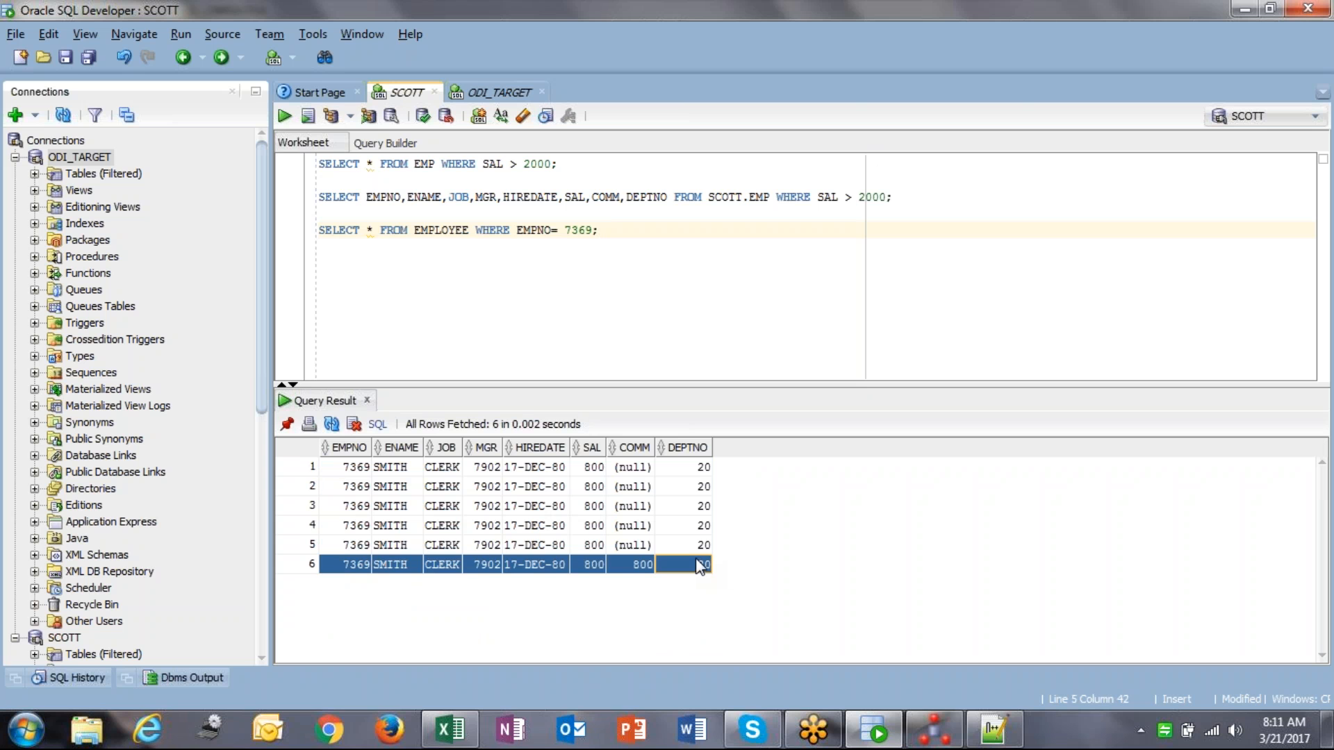
pyautogui.click(356, 565)
pyautogui.keyDown('shift'); pyautogui.click(683, 566); pyautogui.keyUp('shift')
pyautogui.click(347, 469)
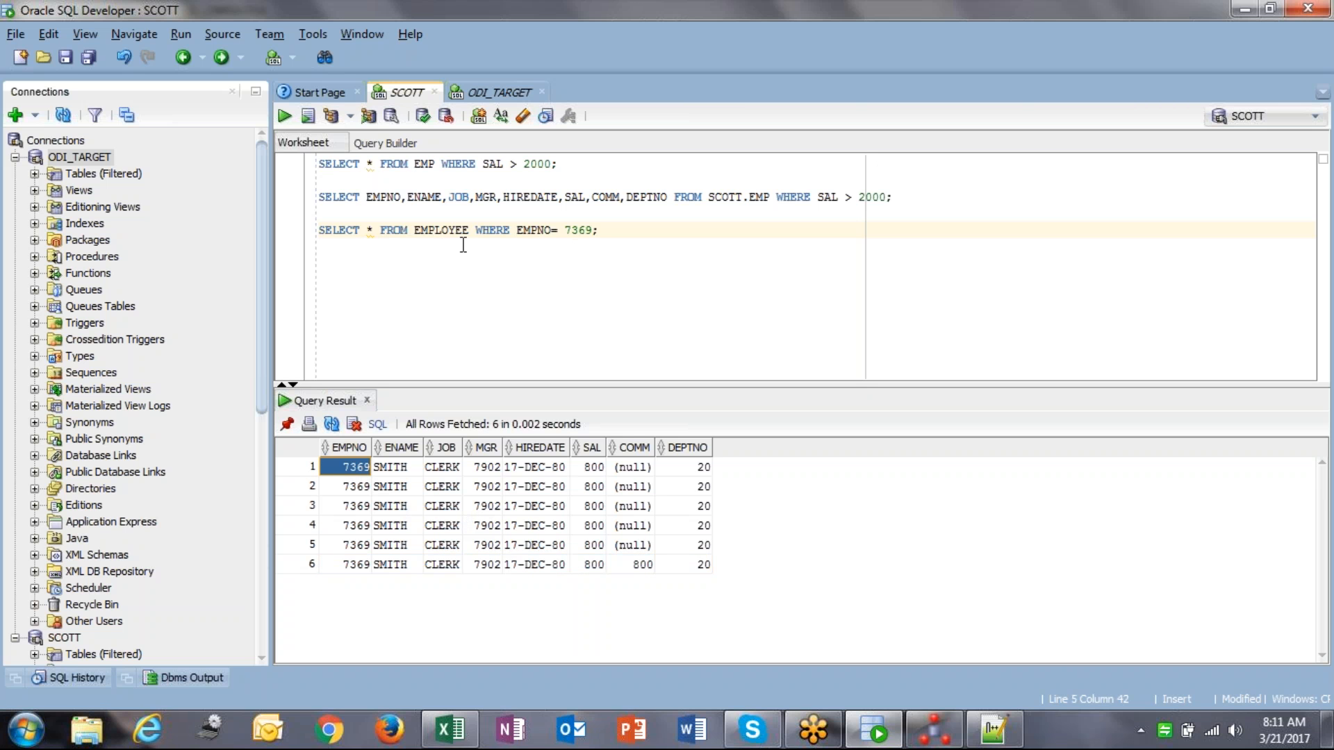
# Step: Re-check the EMPNO= 7369 condition and compare the duplicate result rows
pyautogui.moveTo(518, 228); pyautogui.dragTo(601, 230)
pyautogui.click(560, 230)
pyautogui.moveTo(518, 229); pyautogui.dragTo(602, 230)
pyautogui.click(601, 230)
pyautogui.hotkey('ctrl', 'a')
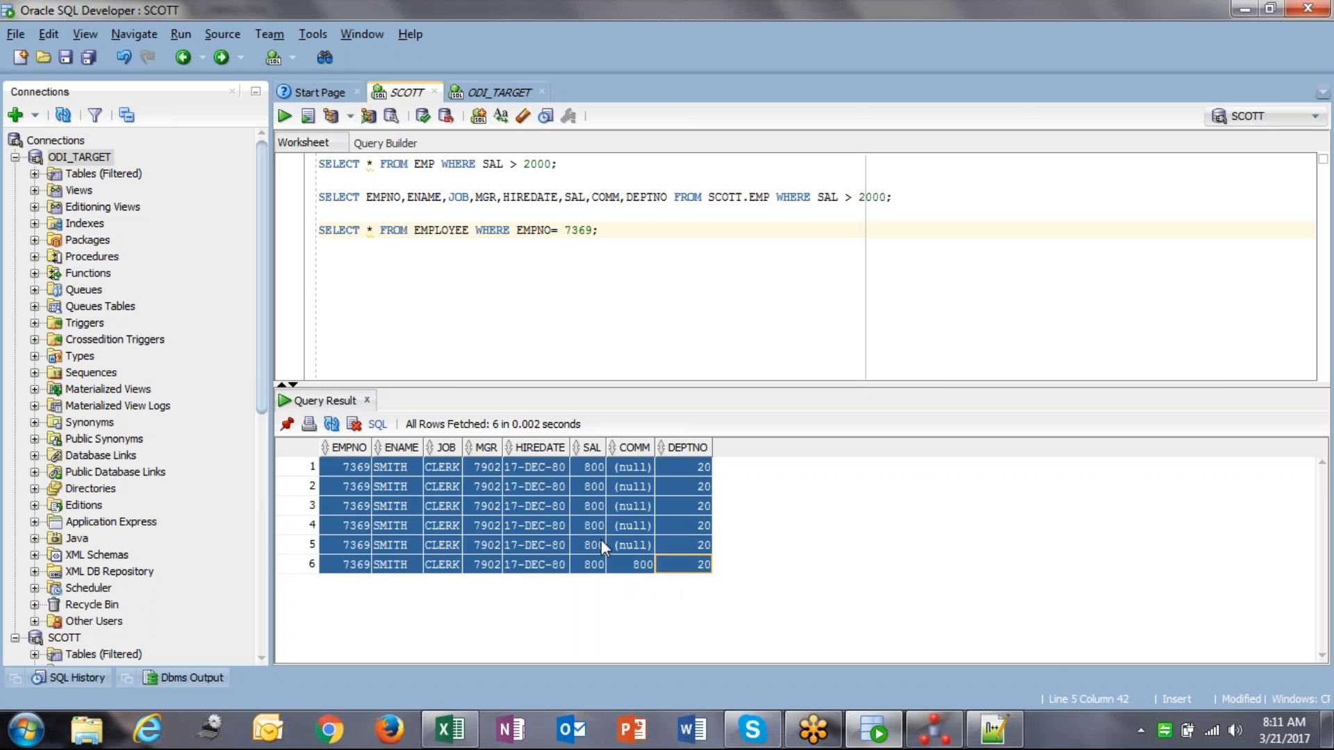
pyautogui.click(393, 490)
pyautogui.moveTo(339, 469); pyautogui.dragTo(678, 470)
pyautogui.click(353, 473)
pyautogui.keyDown('shift'); pyautogui.click(669, 464); pyautogui.keyUp('shift')
pyautogui.click(333, 564)
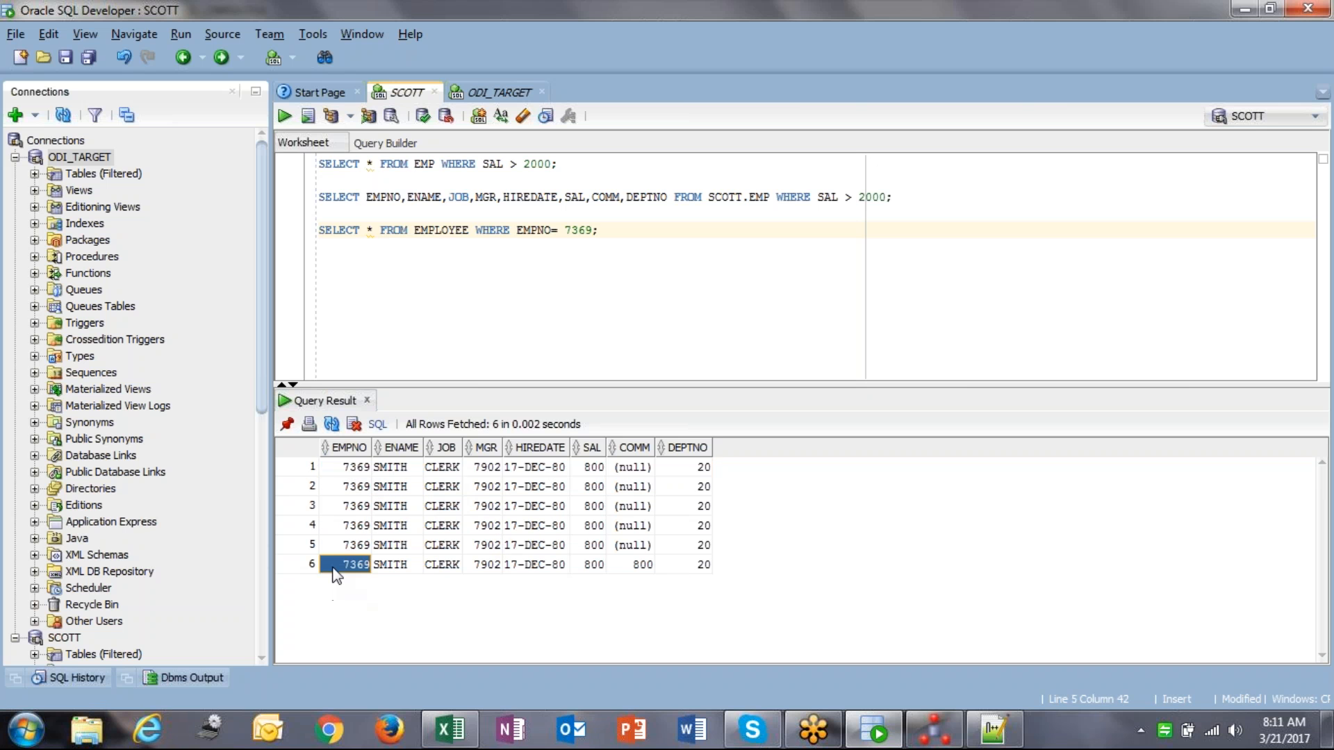
pyautogui.keyDown('shift'); pyautogui.click(685, 567); pyautogui.keyUp('shift')
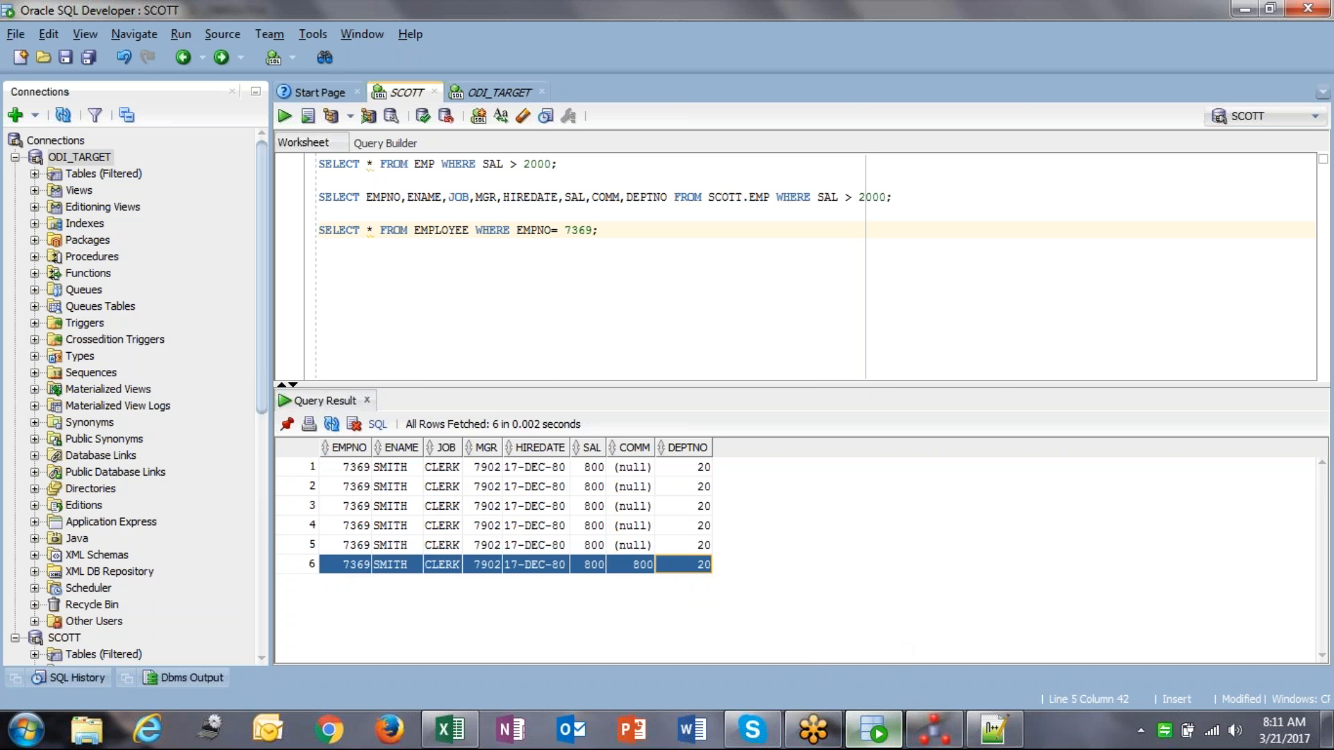
pyautogui.click(341, 486)
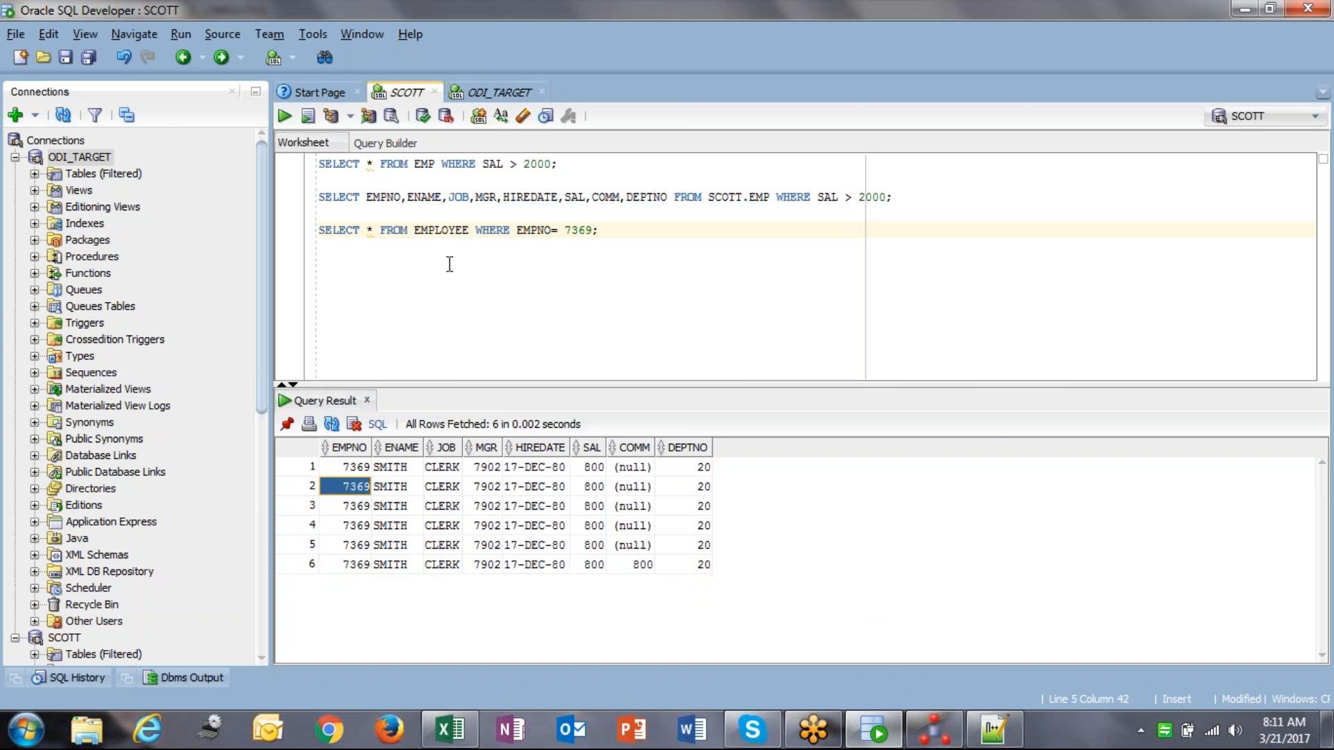
# Step: Run only SELECT * FROM EMPLOYEE and count its rows: 93
pyautogui.click(468, 229)
pyautogui.hotkey('shift', 'Home')
pyautogui.hotkey('ctrl', 'Return')
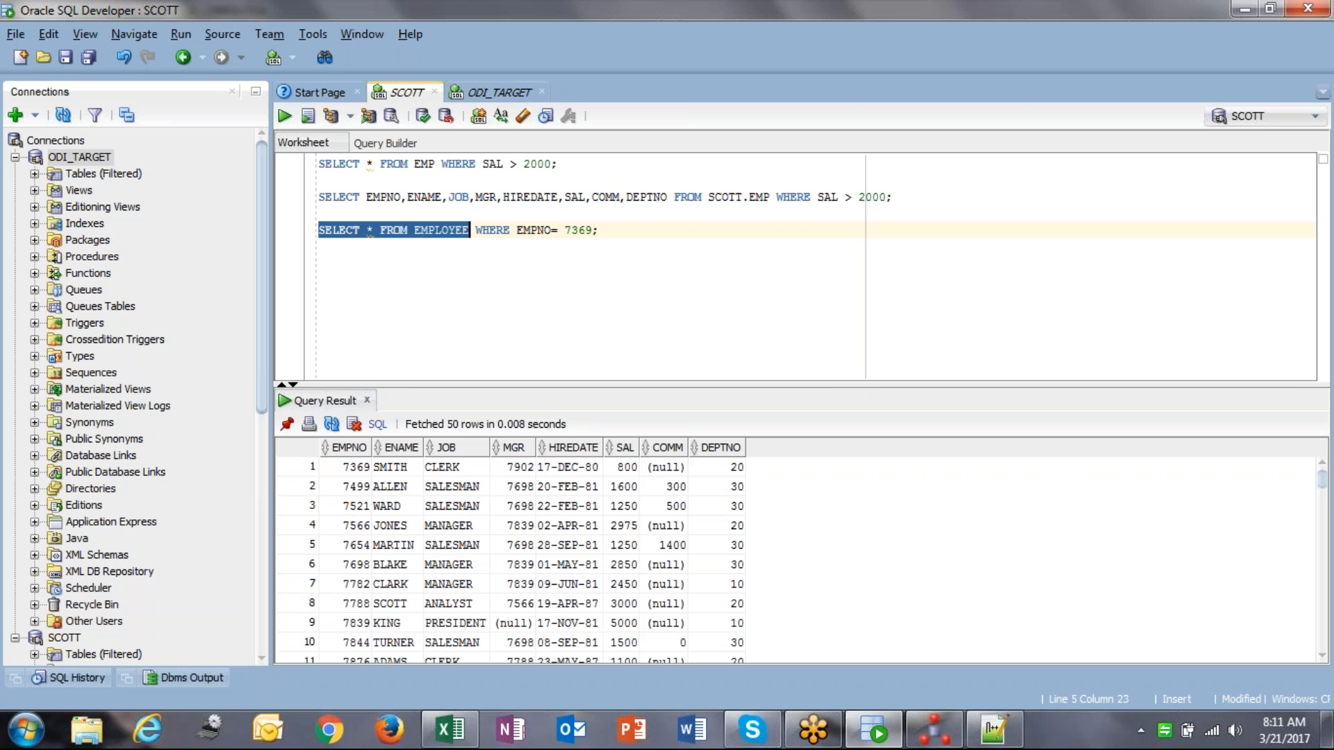
pyautogui.click(451, 566)
pyautogui.rightClick(448, 564)
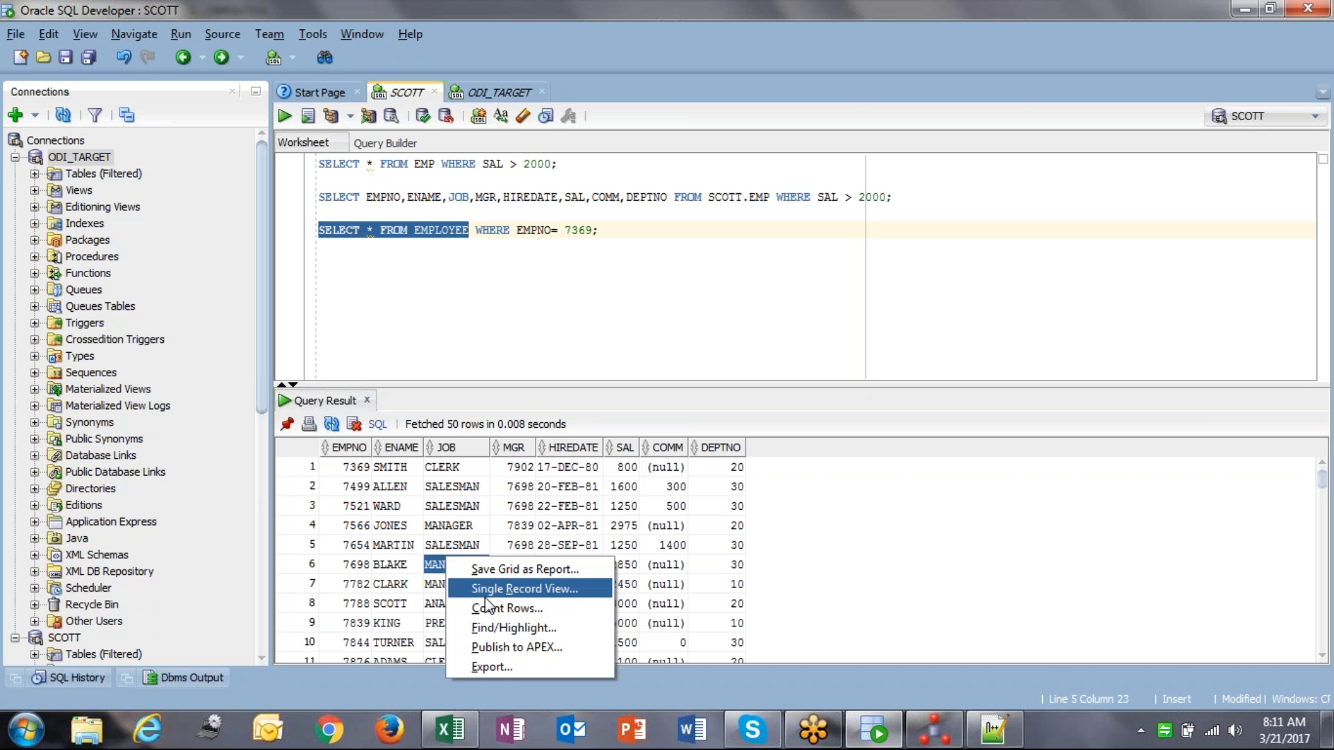
pyautogui.click(499, 608)
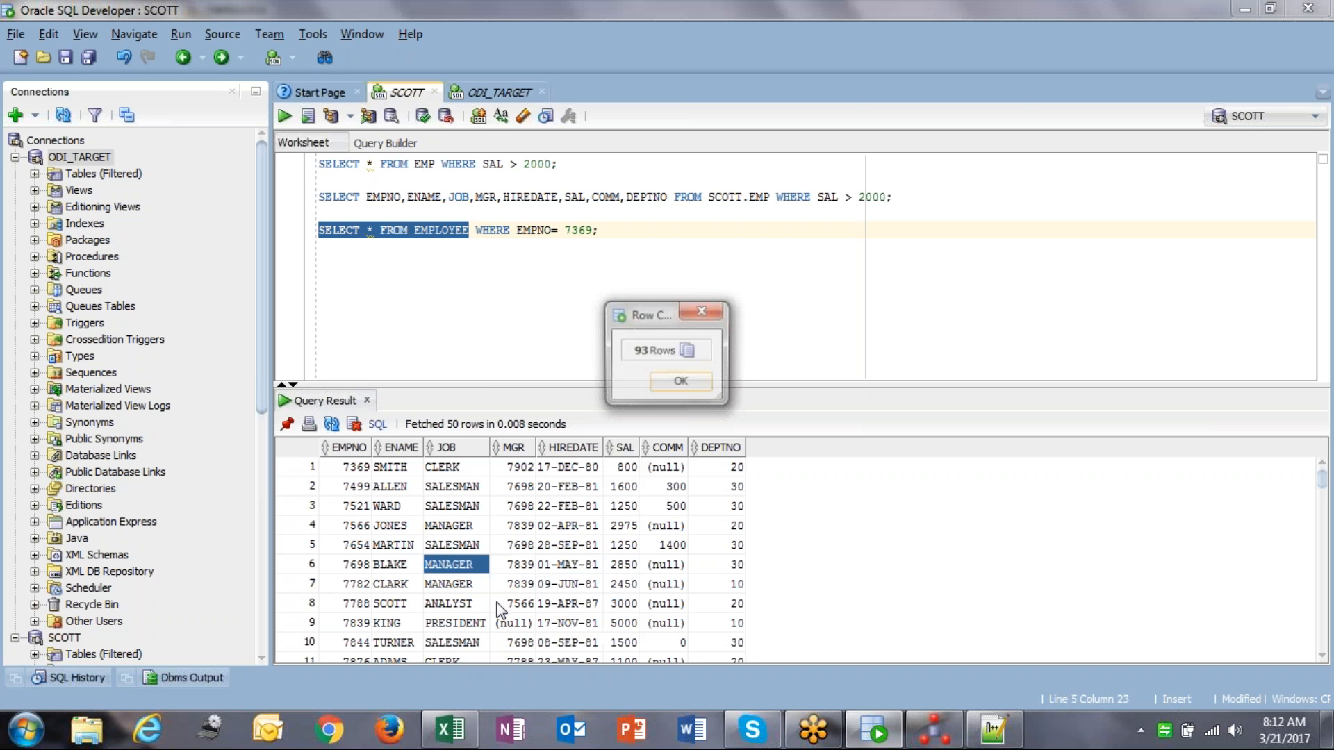
pyautogui.click(682, 384)
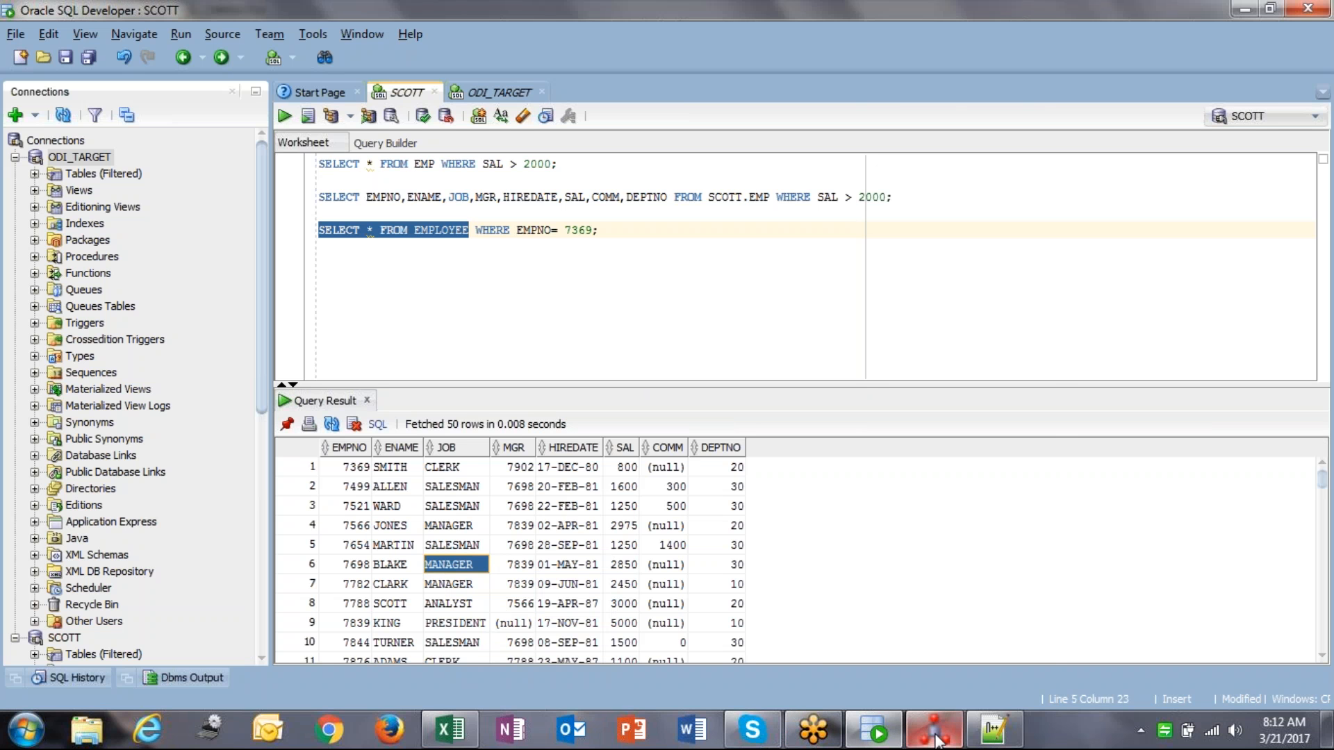
pyautogui.moveTo(935, 739)
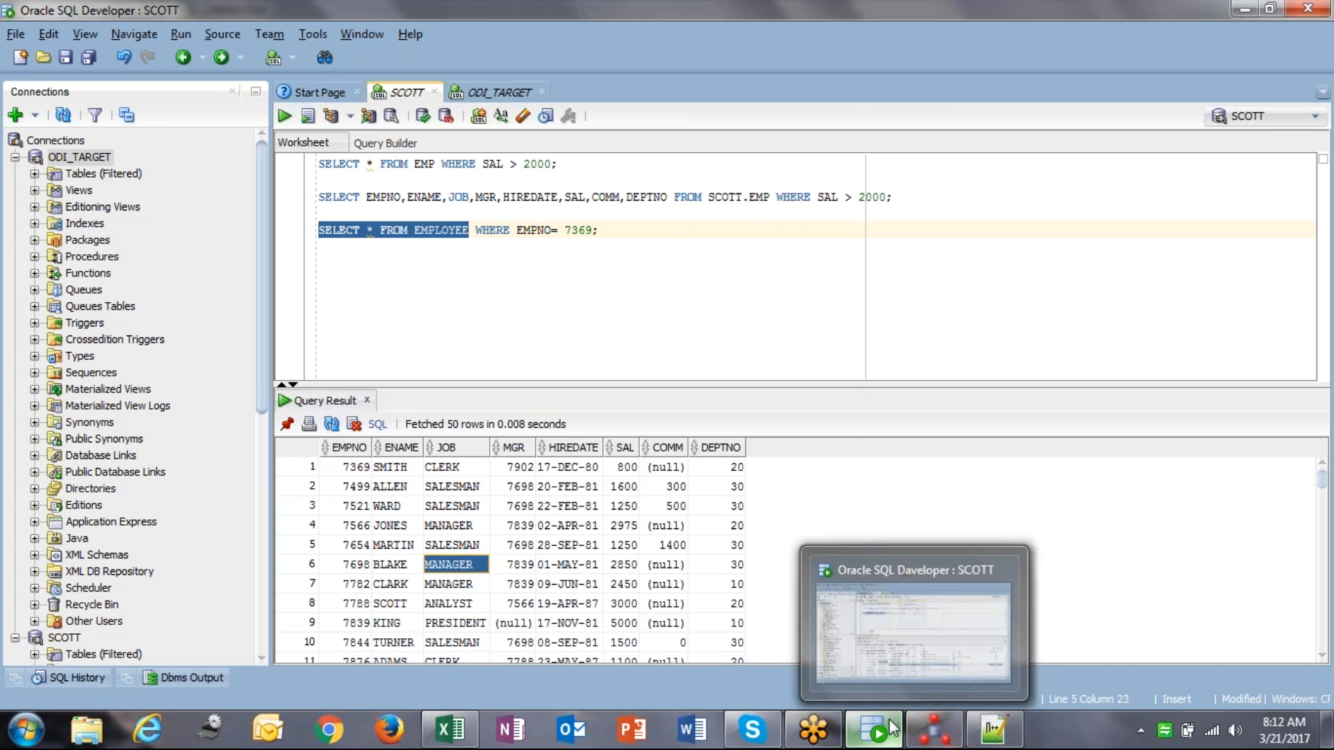
# Step: Return to the mapping's logical view in ODI and nudge DISTINCT_ right
pyautogui.click(923, 736)
pyautogui.click(372, 379)
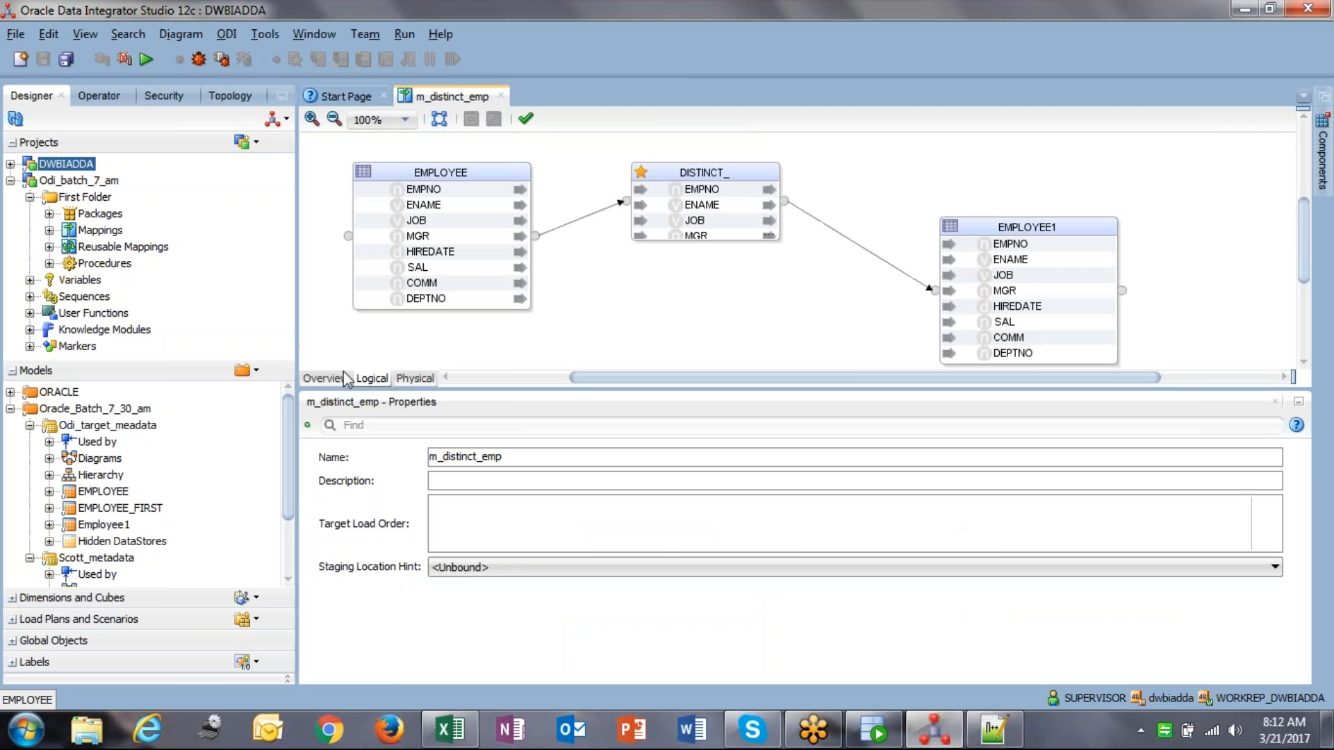
pyautogui.click(733, 193)
pyautogui.moveTo(733, 193); pyautogui.dragTo(747, 193)
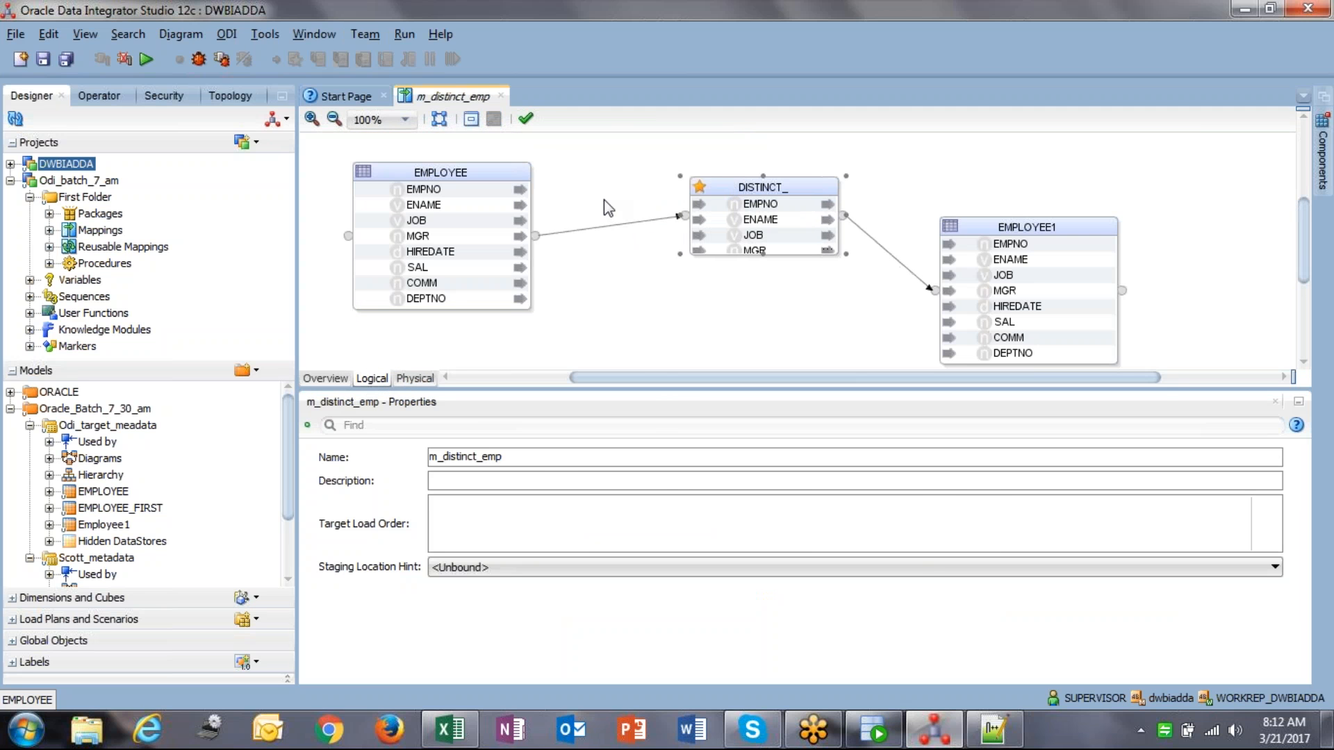
pyautogui.click(606, 229)
# Step: Add a FILTER on EMPLOYEE.EMPNO, discarding an initially misplaced FILTER
pyautogui.click(1327, 156)
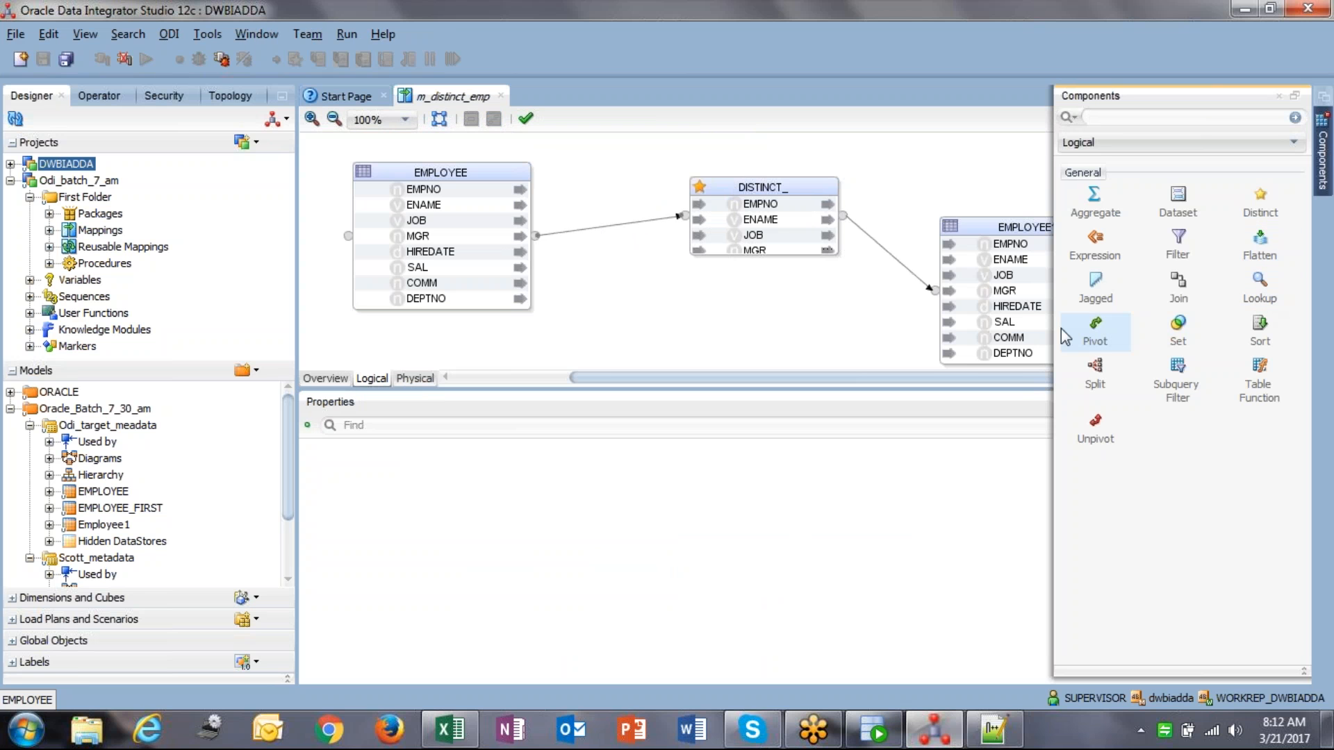
pyautogui.click(1187, 256)
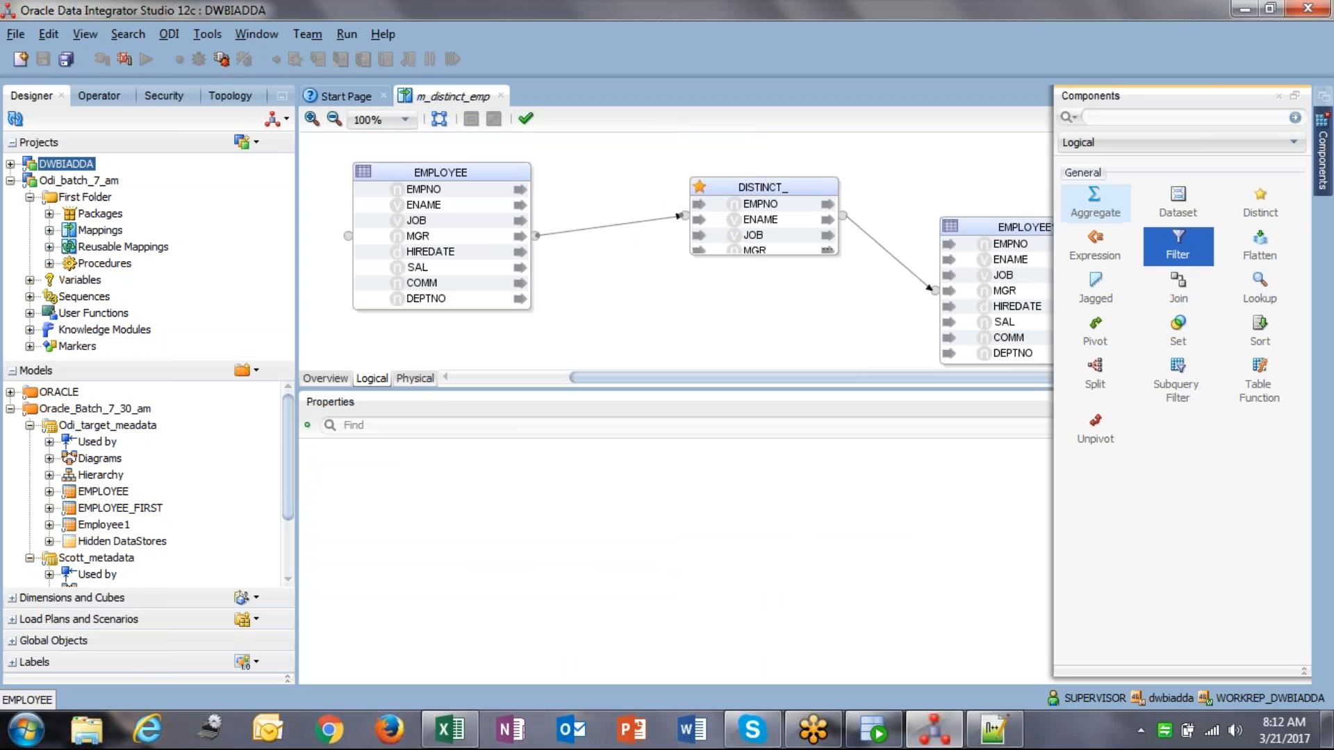
pyautogui.click(620, 317)
pyautogui.press('Delete')
pyautogui.click(742, 414)
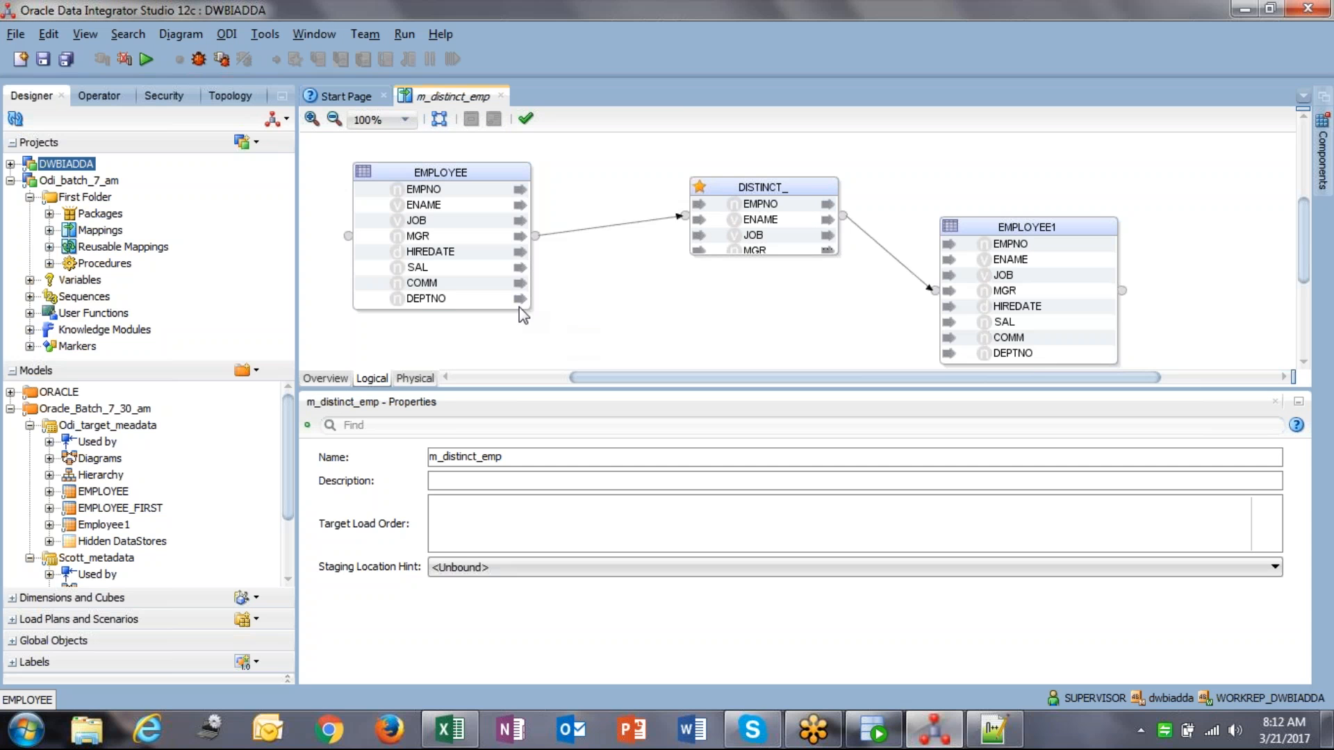
pyautogui.click(435, 192)
pyautogui.moveTo(401, 200); pyautogui.dragTo(591, 235)
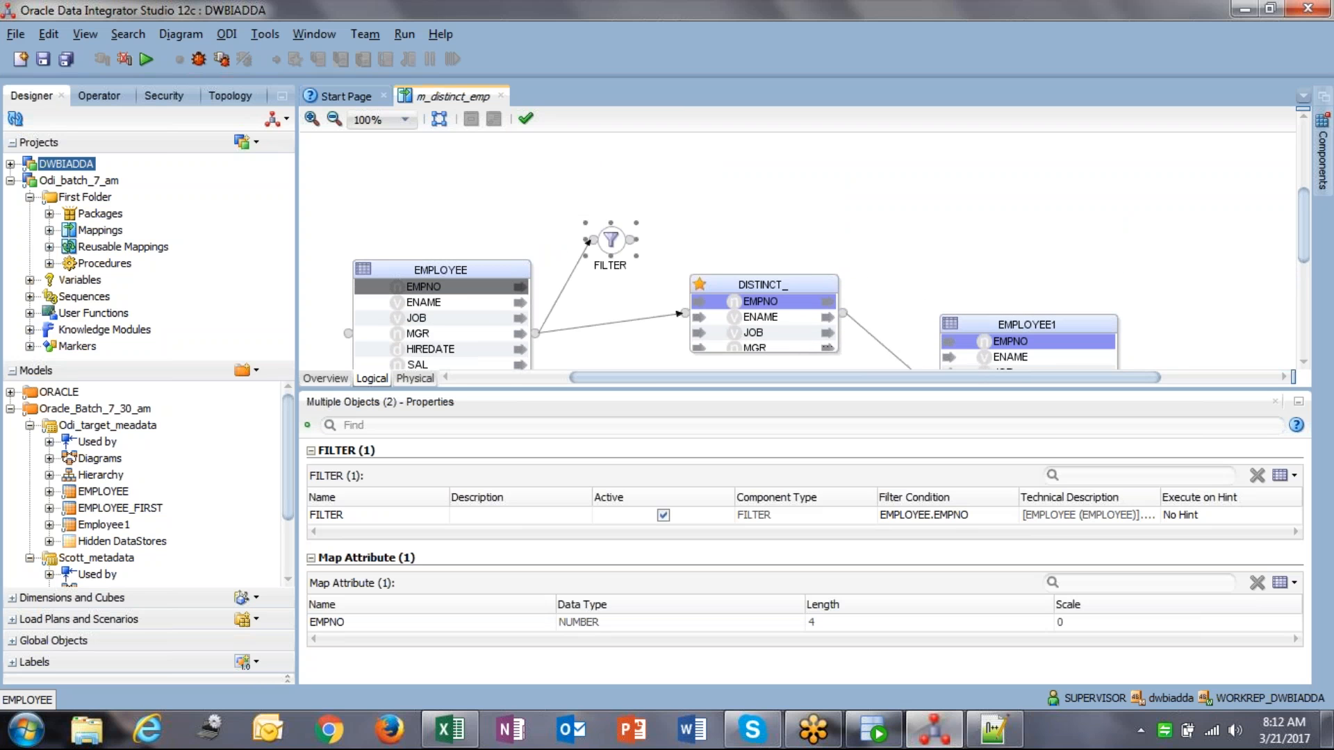
# Step: Rearrange nodes, delete the EMPLOYEE-to-DISTINCT_ link, and connect FILTER to DISTINCT_
pyautogui.moveTo(727, 282); pyautogui.dragTo(825, 170)
pyautogui.moveTo(484, 297); pyautogui.dragTo(456, 210)
pyautogui.moveTo(626, 263); pyautogui.dragTo(617, 299)
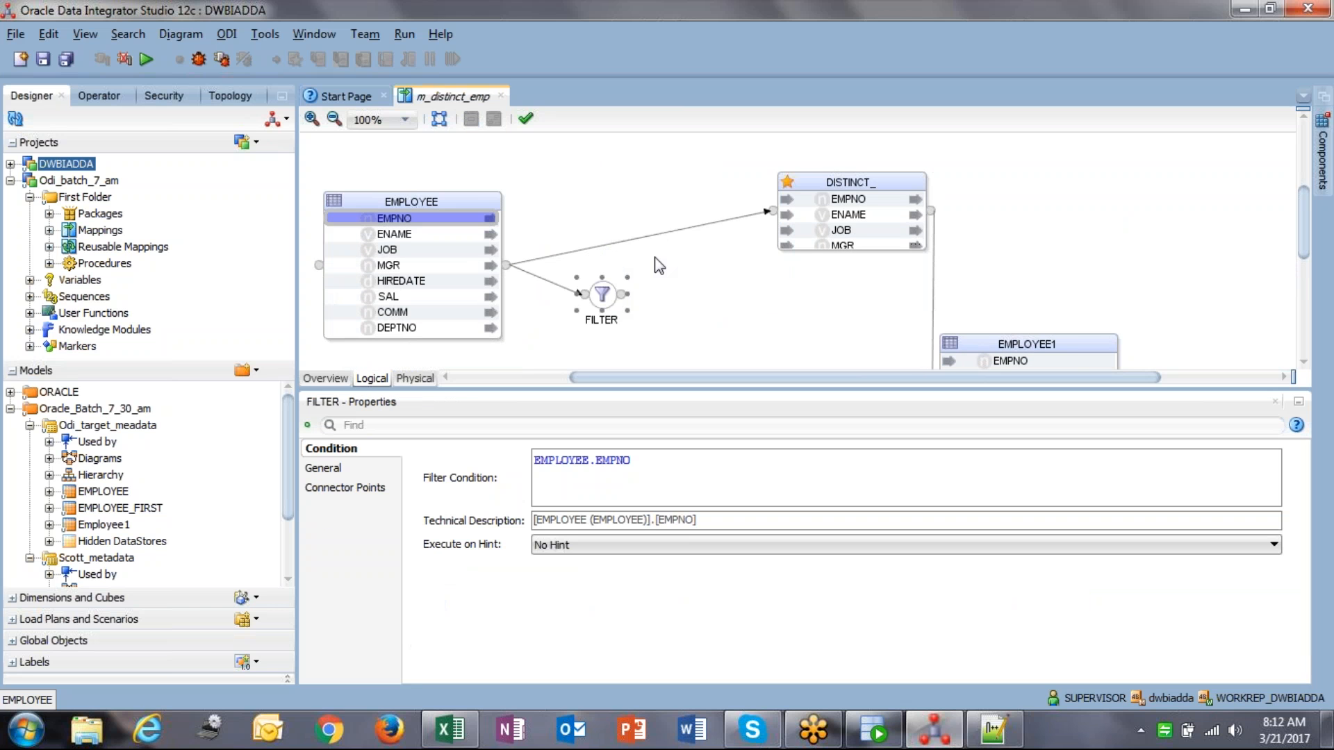
pyautogui.click(665, 234)
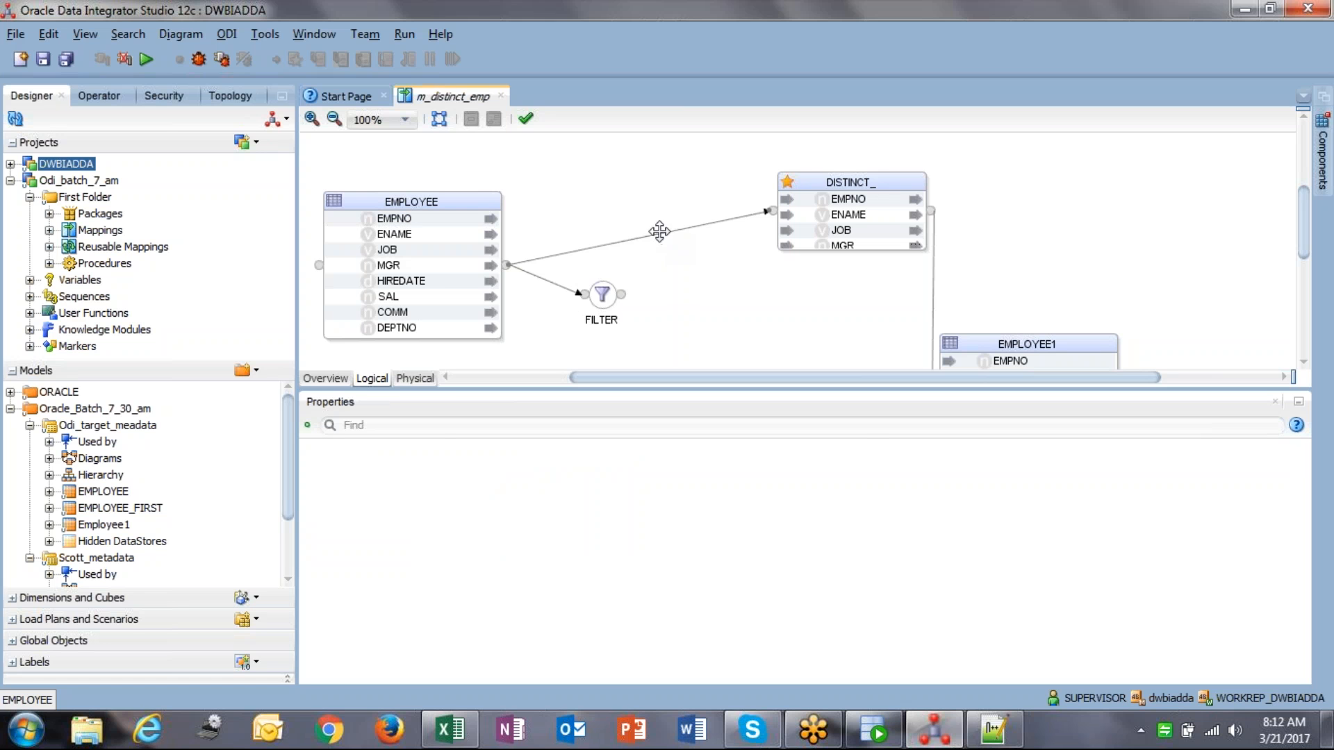
pyautogui.press('Delete')
pyautogui.click(742, 409)
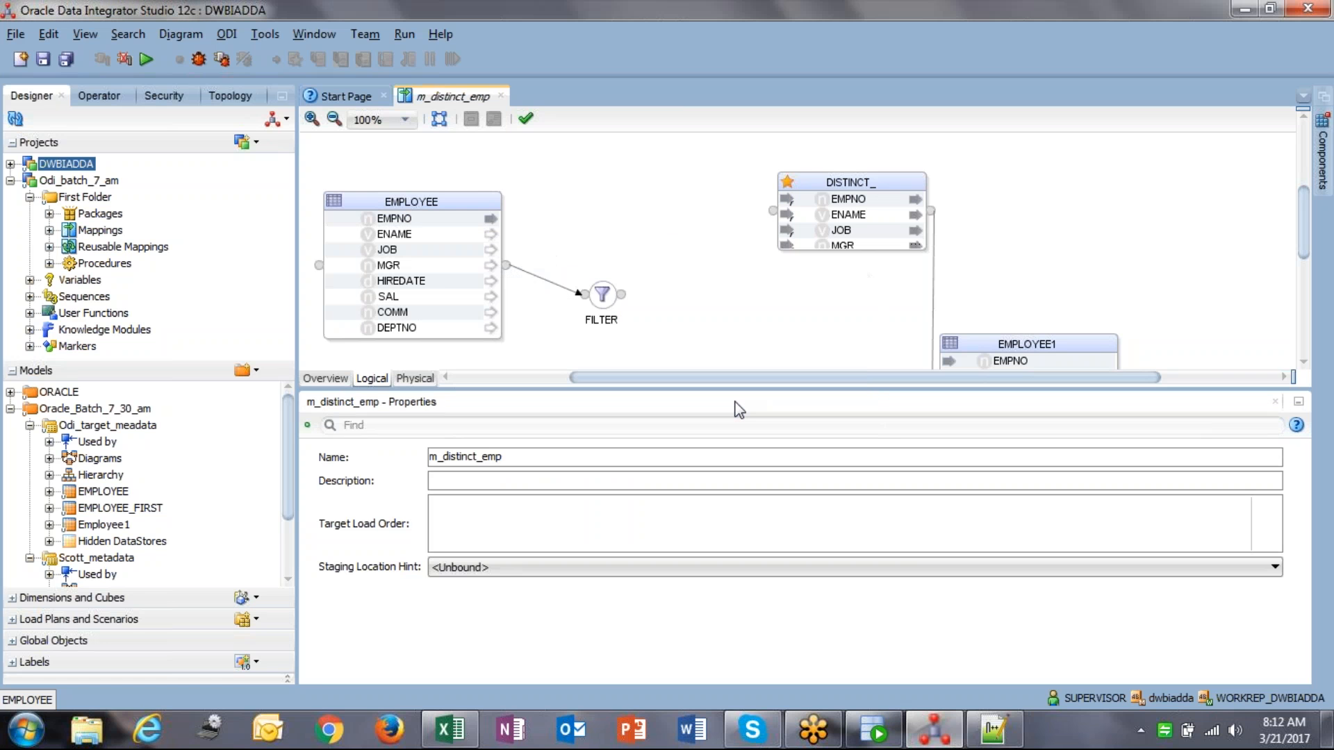
pyautogui.moveTo(623, 295); pyautogui.dragTo(770, 209)
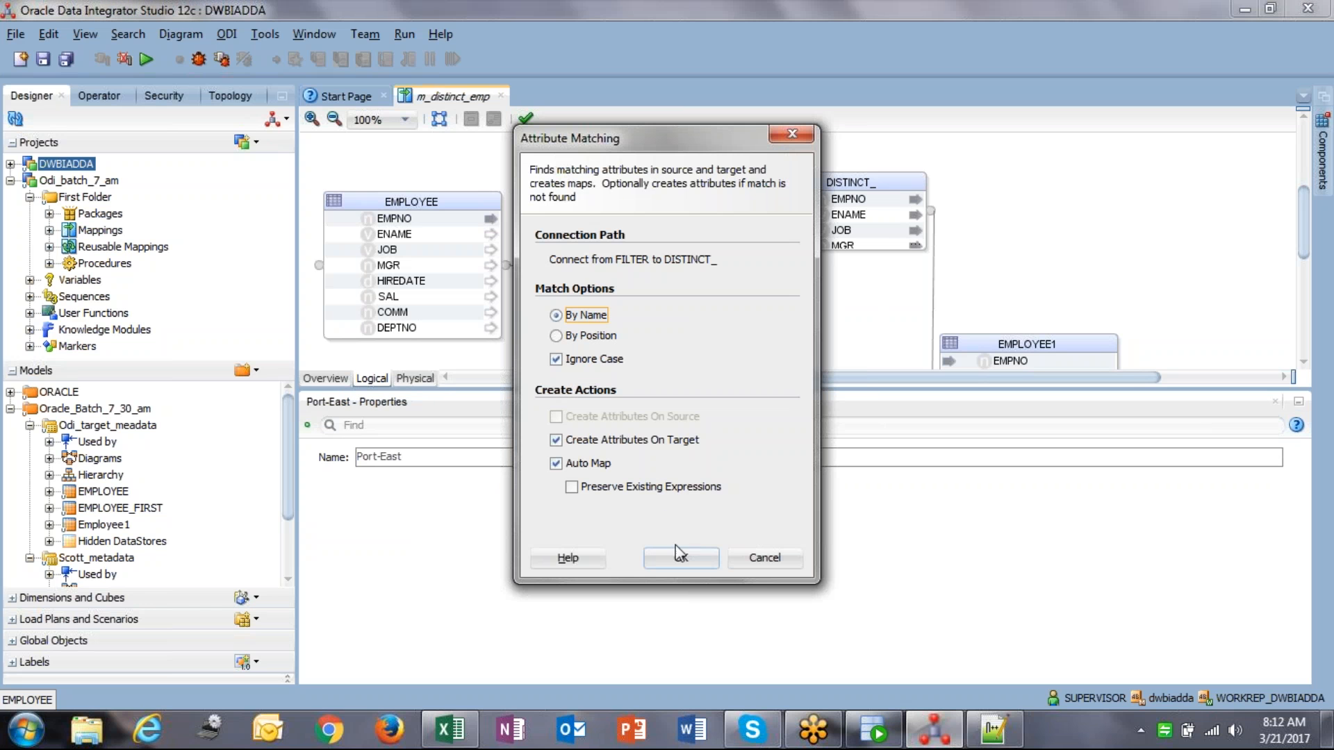
# Step: Accept the attribute matching and set FILTER's condition to EMPLOYEE.EMPNO = 7369
pyautogui.click(681, 559)
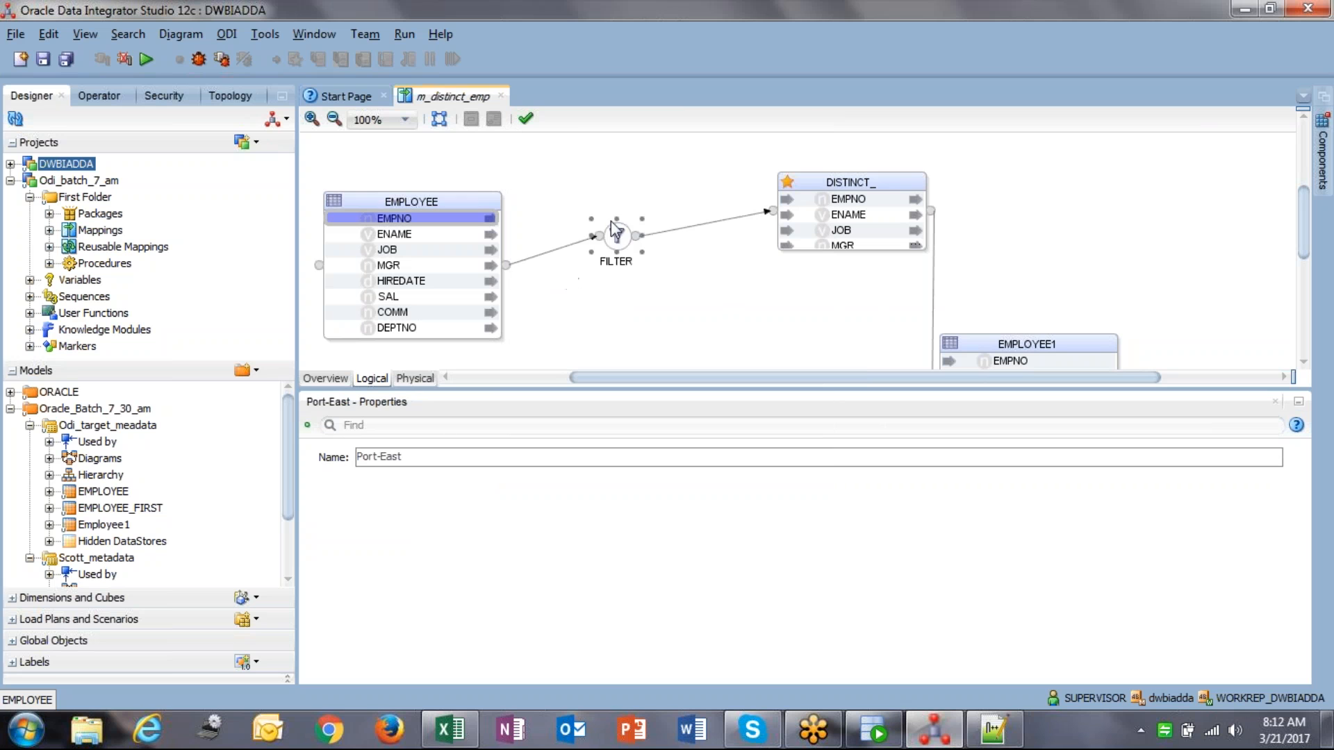
pyautogui.click(630, 263)
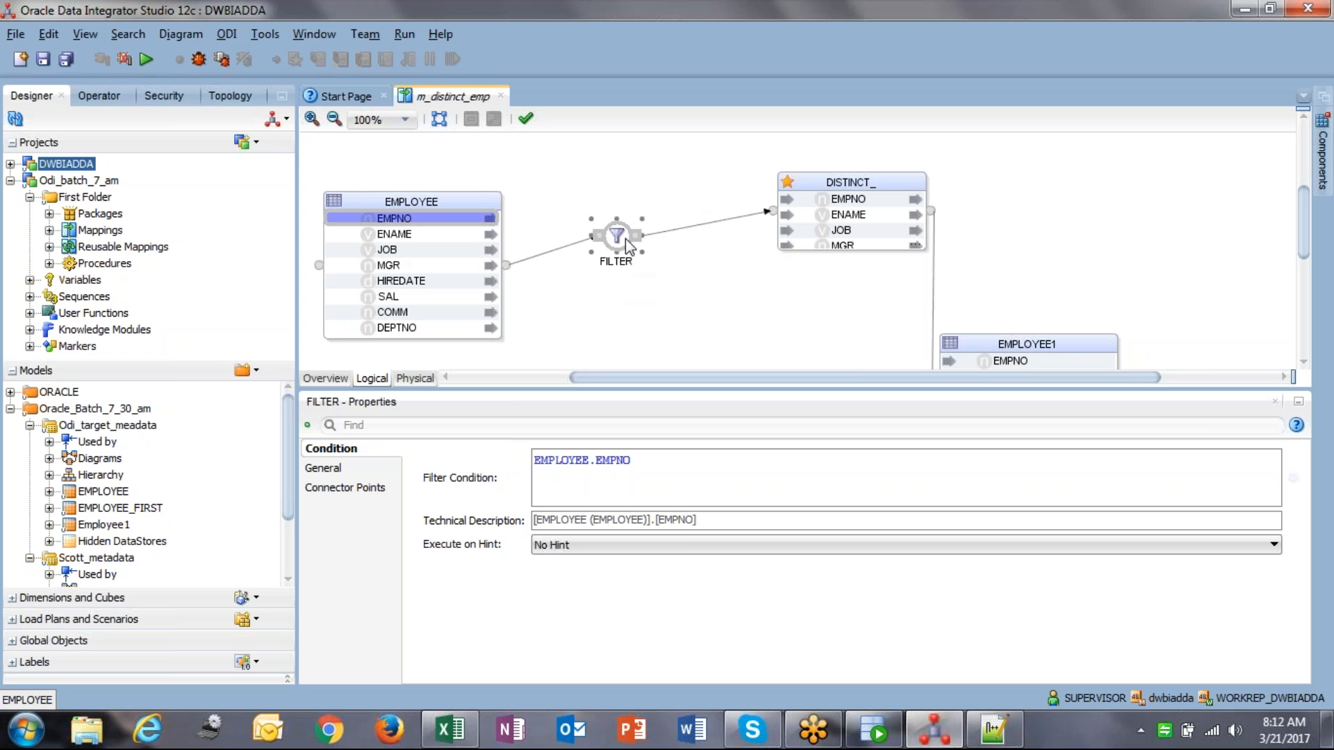
pyautogui.click(667, 462)
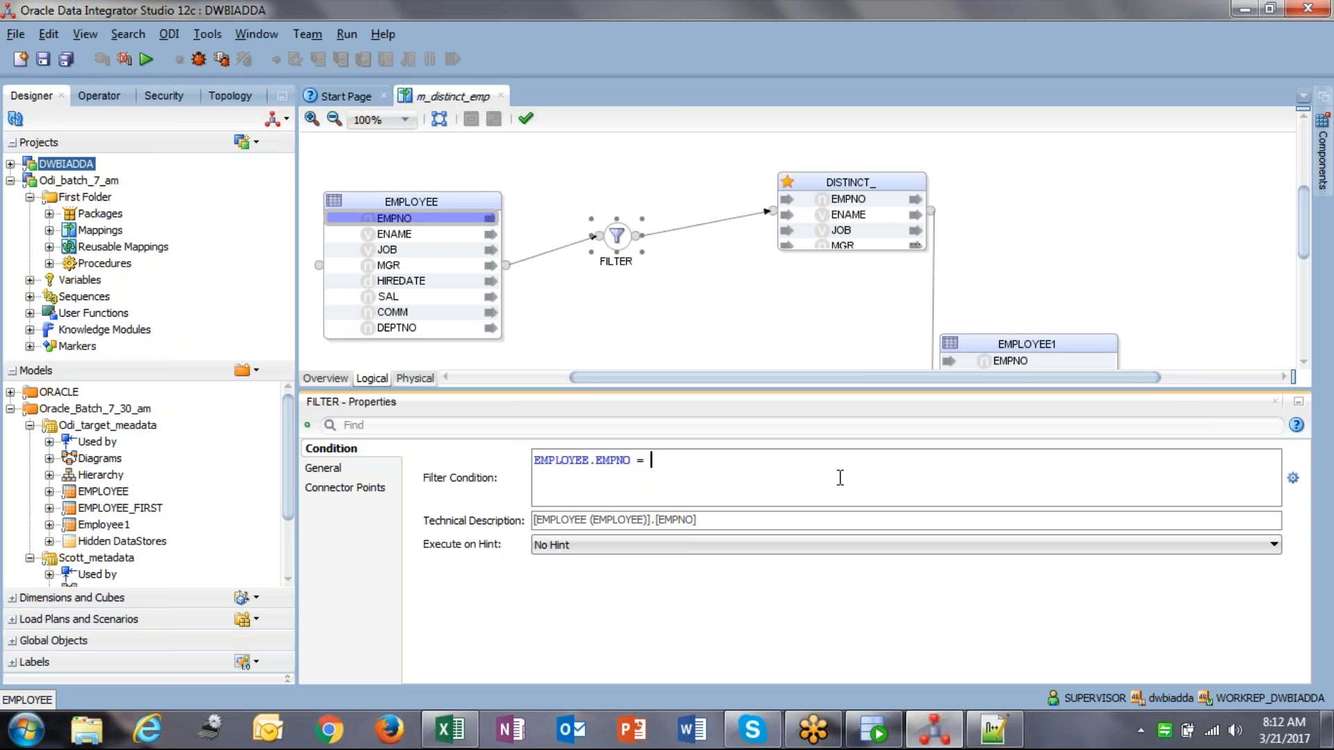
pyautogui.write('=')
pyautogui.hotkey('alt', 'Tab')
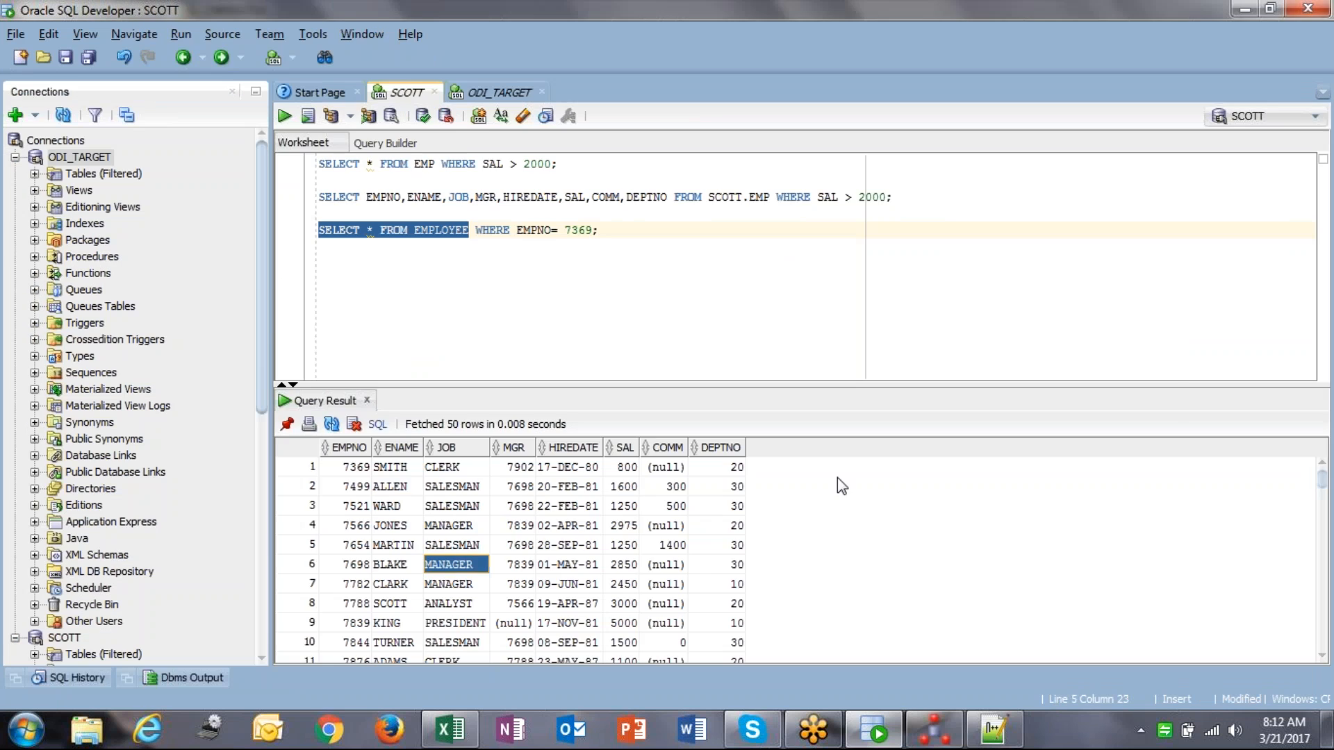
pyautogui.hotkey('alt', 'Tab')
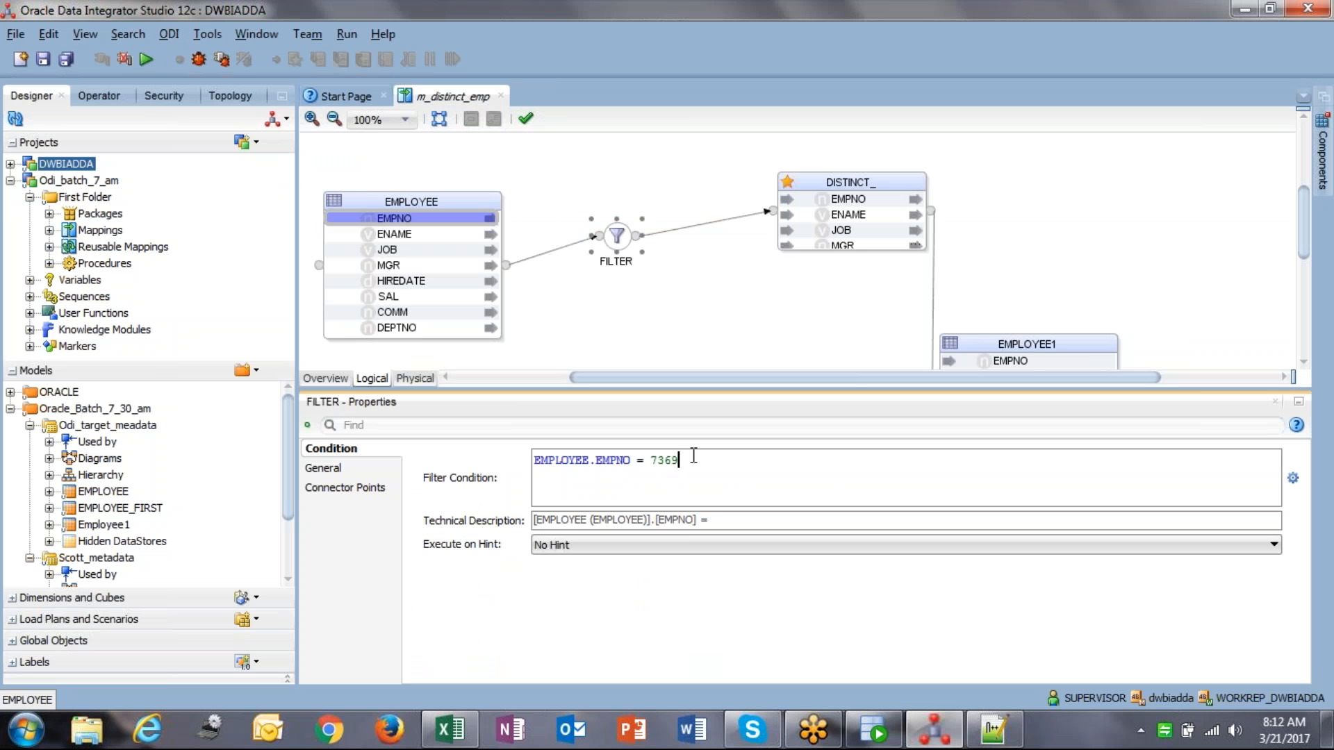
pyautogui.click(698, 344)
pyautogui.click(617, 236)
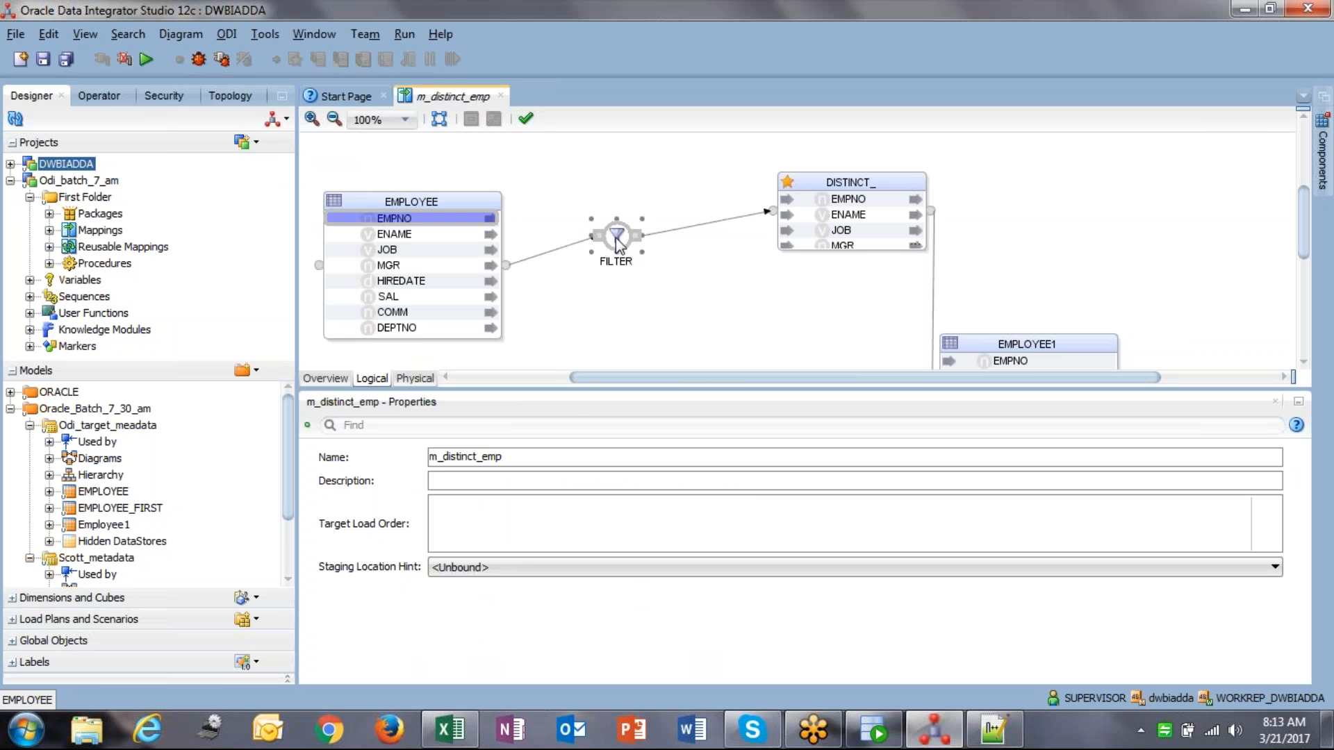
pyautogui.moveTo(726, 465); pyautogui.dragTo(535, 460)
# Step: Reposition DISTINCT_ and EMPLOYEE1, then delete the DISTINCT_ component
pyautogui.click(651, 478)
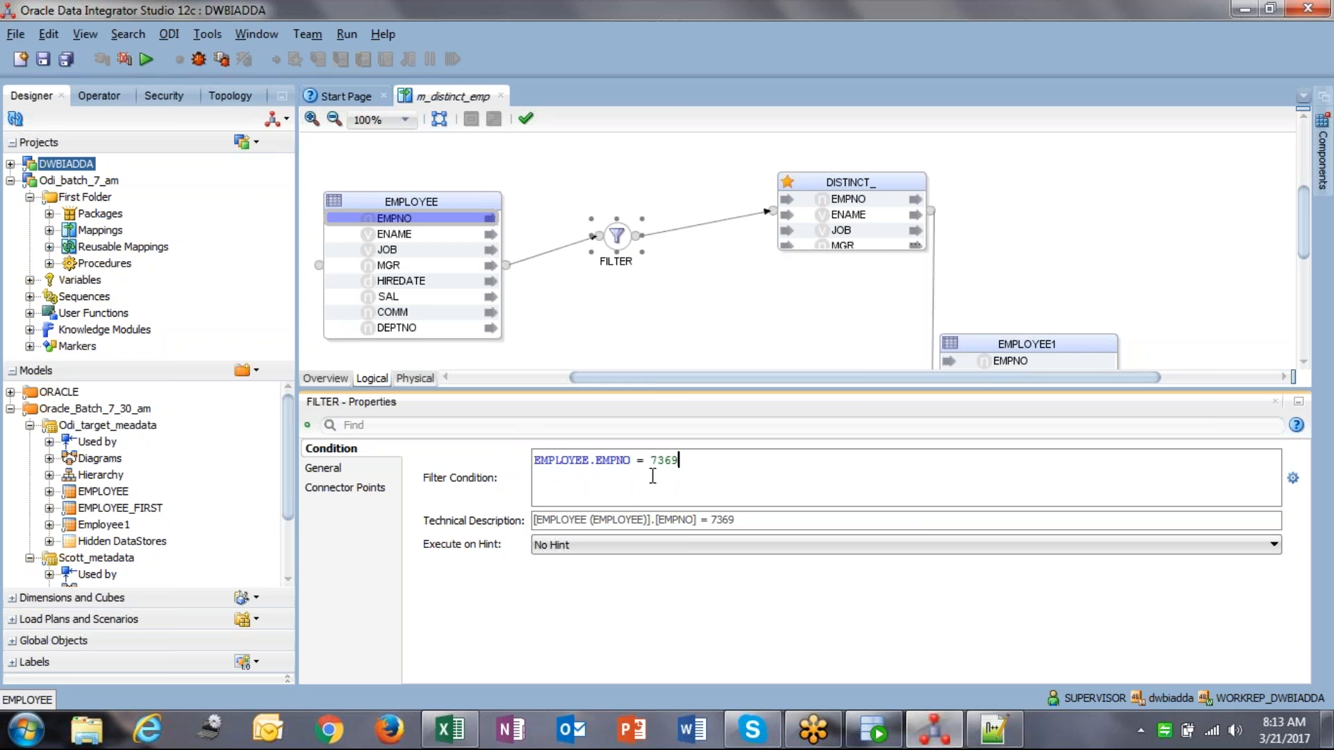
pyautogui.moveTo(828, 184); pyautogui.dragTo(770, 166)
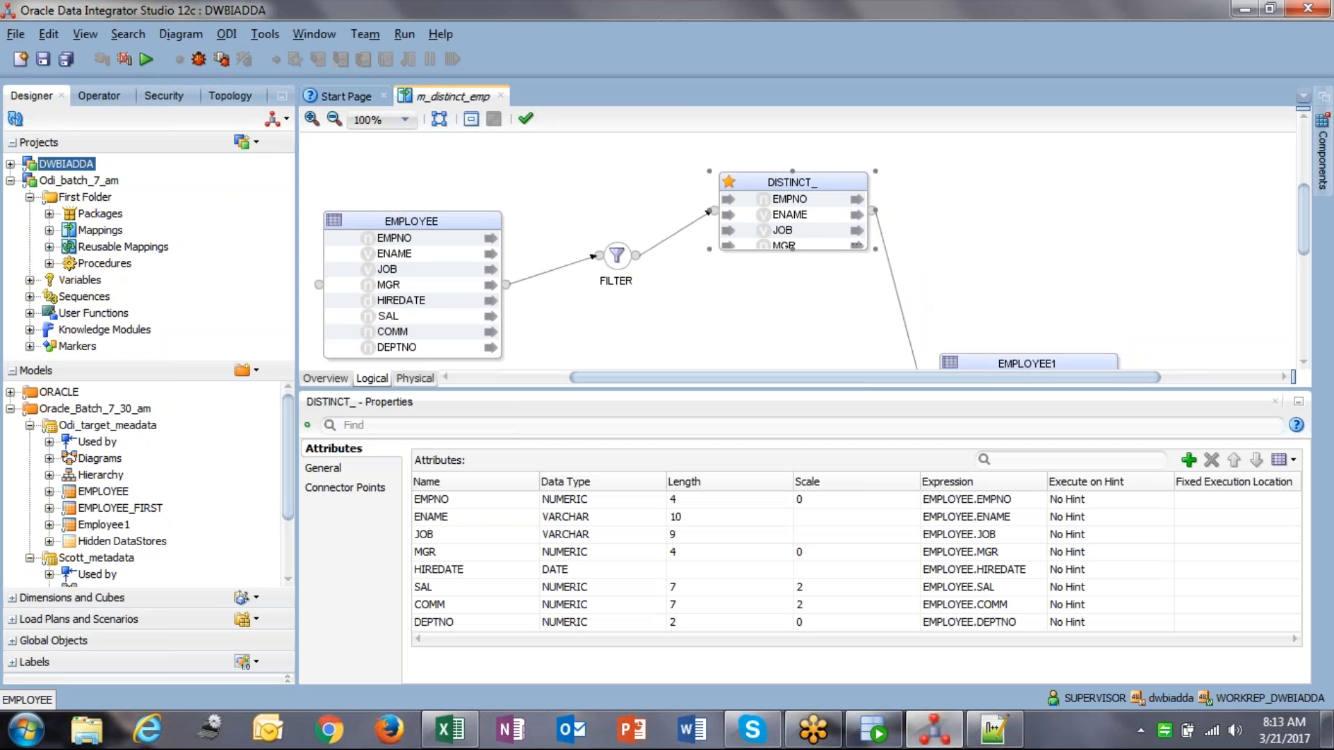
pyautogui.moveTo(1000, 358); pyautogui.dragTo(1048, 228)
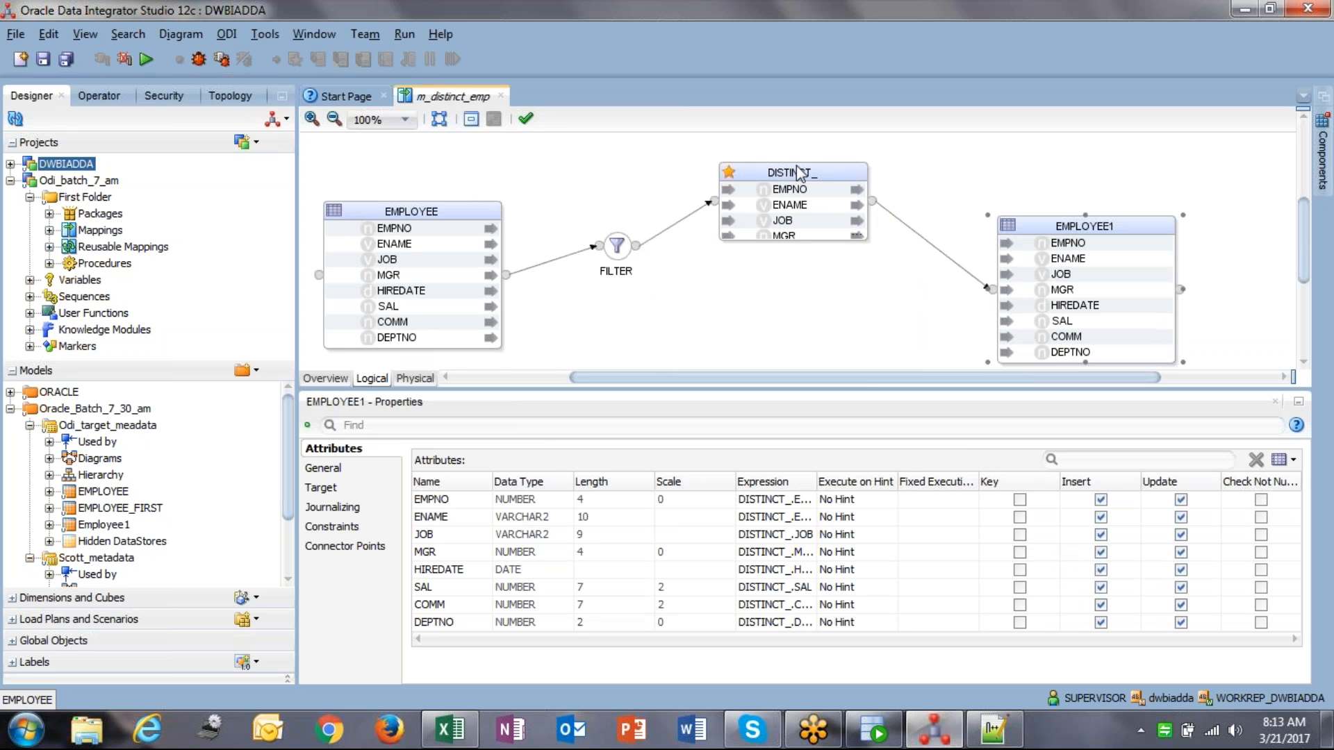
pyautogui.click(773, 170)
pyautogui.press('Delete')
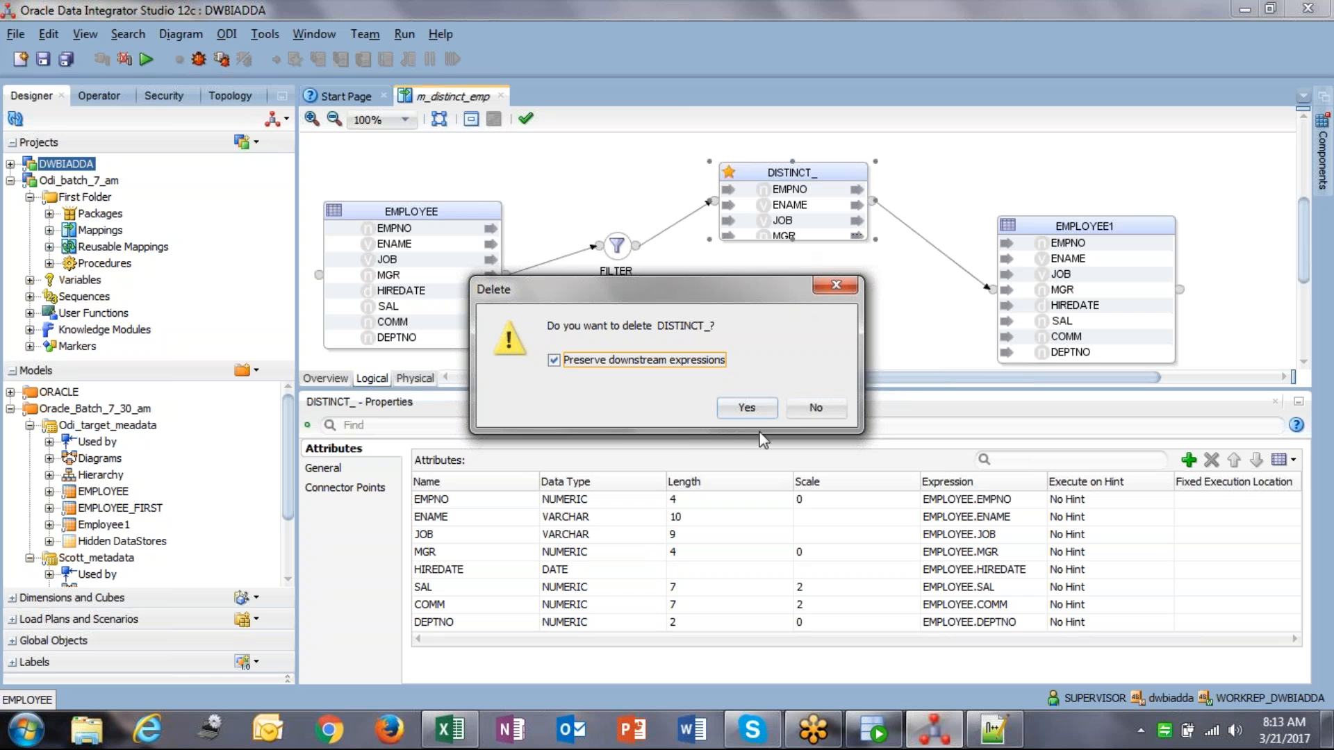
# Step: Delete the old DISTINCT_, then link FILTER directly to EMPLOYEE1 and remove that link again
pyautogui.click(757, 407)
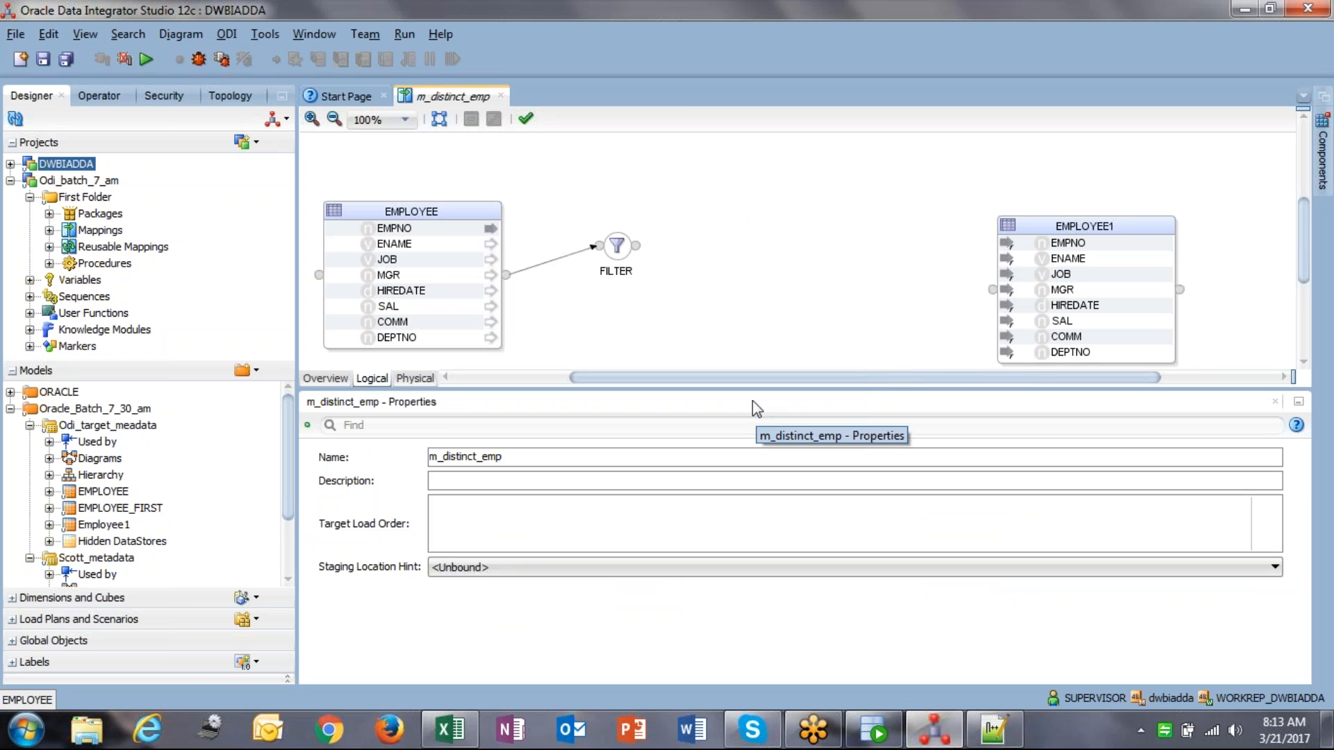
pyautogui.moveTo(658, 254); pyautogui.dragTo(993, 291)
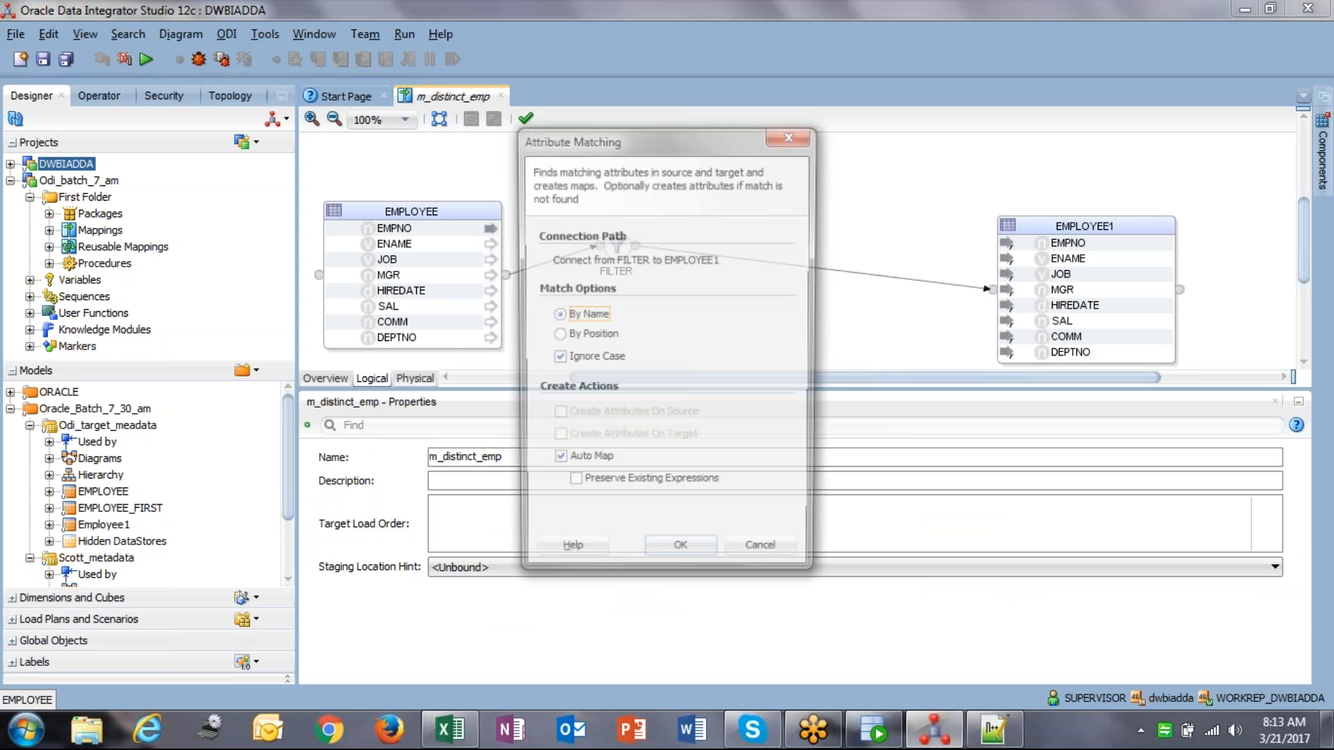
pyautogui.click(682, 559)
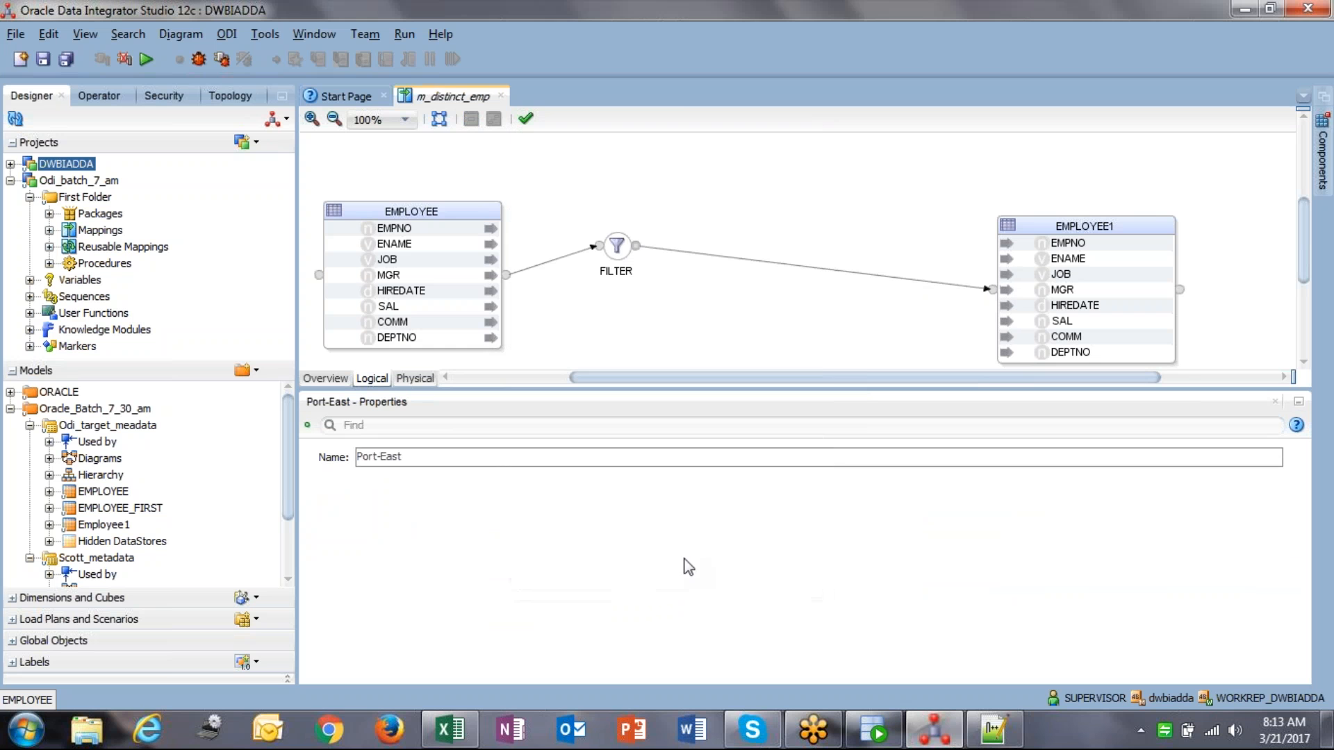
pyautogui.click(811, 268)
pyautogui.press('Delete')
pyautogui.click(742, 407)
# Step: Add a new Distinct component and wire FILTER → DISTINCT_ → EMPLOYEE1, accepting attribute matching
pyautogui.moveTo(1322, 159)
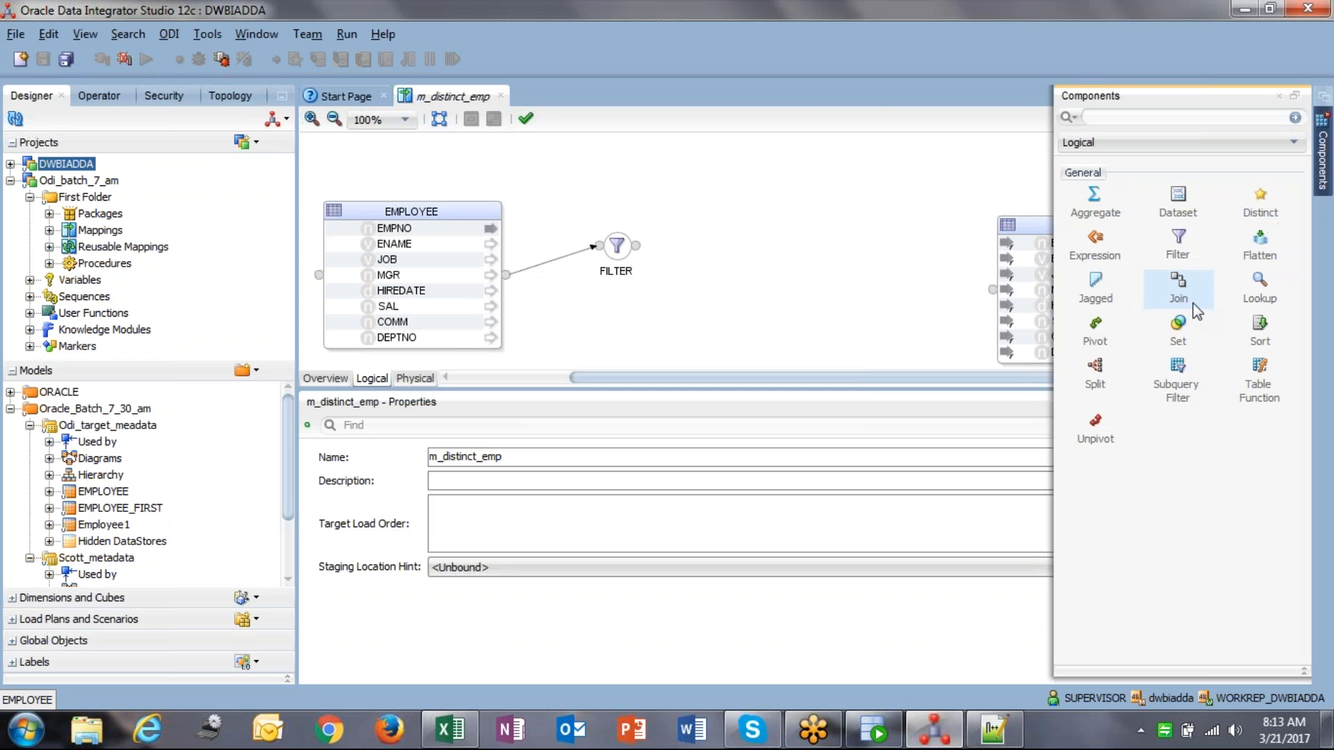
pyautogui.moveTo(1260, 196); pyautogui.dragTo(768, 173)
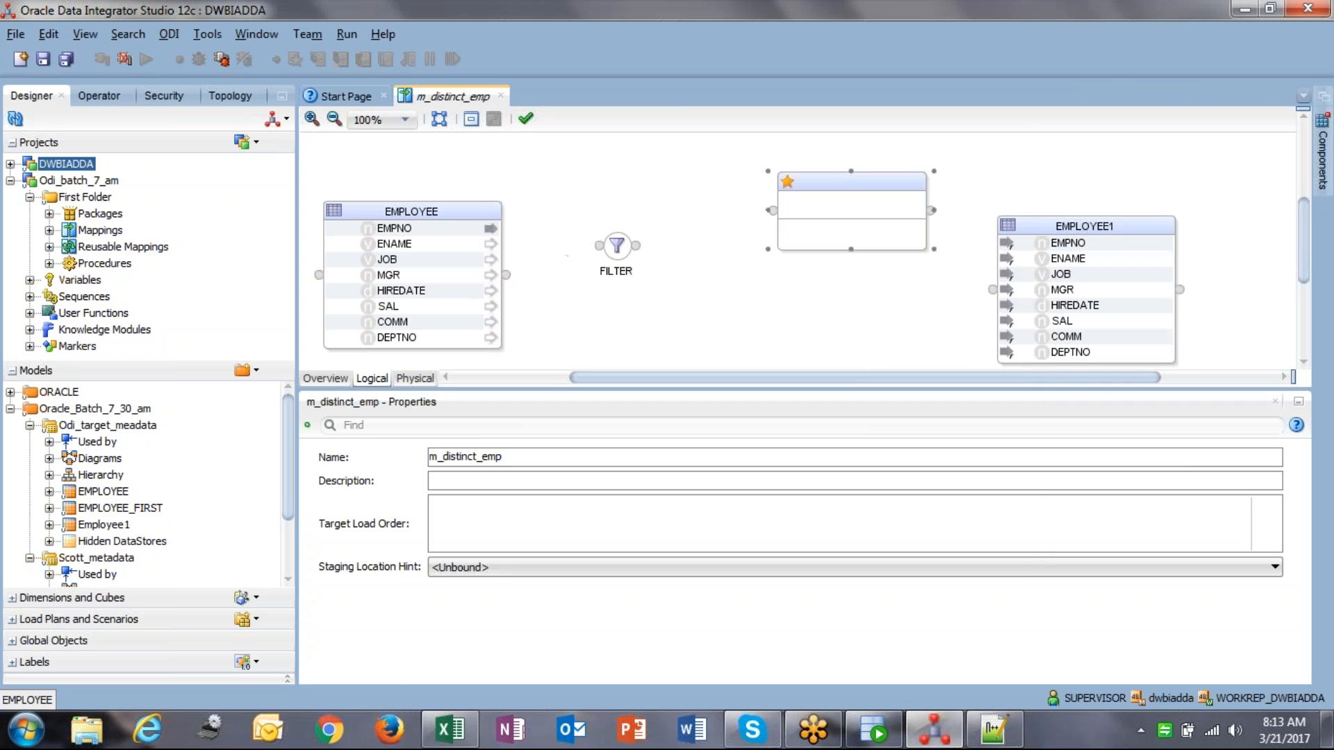
pyautogui.moveTo(644, 249)
pyautogui.mouseDown()
pyautogui.moveTo(772, 210)
pyautogui.moveTo(659, 244)
pyautogui.moveTo(699, 247)
pyautogui.moveTo(768, 211)
pyautogui.mouseUp()
pyautogui.click(680, 557)
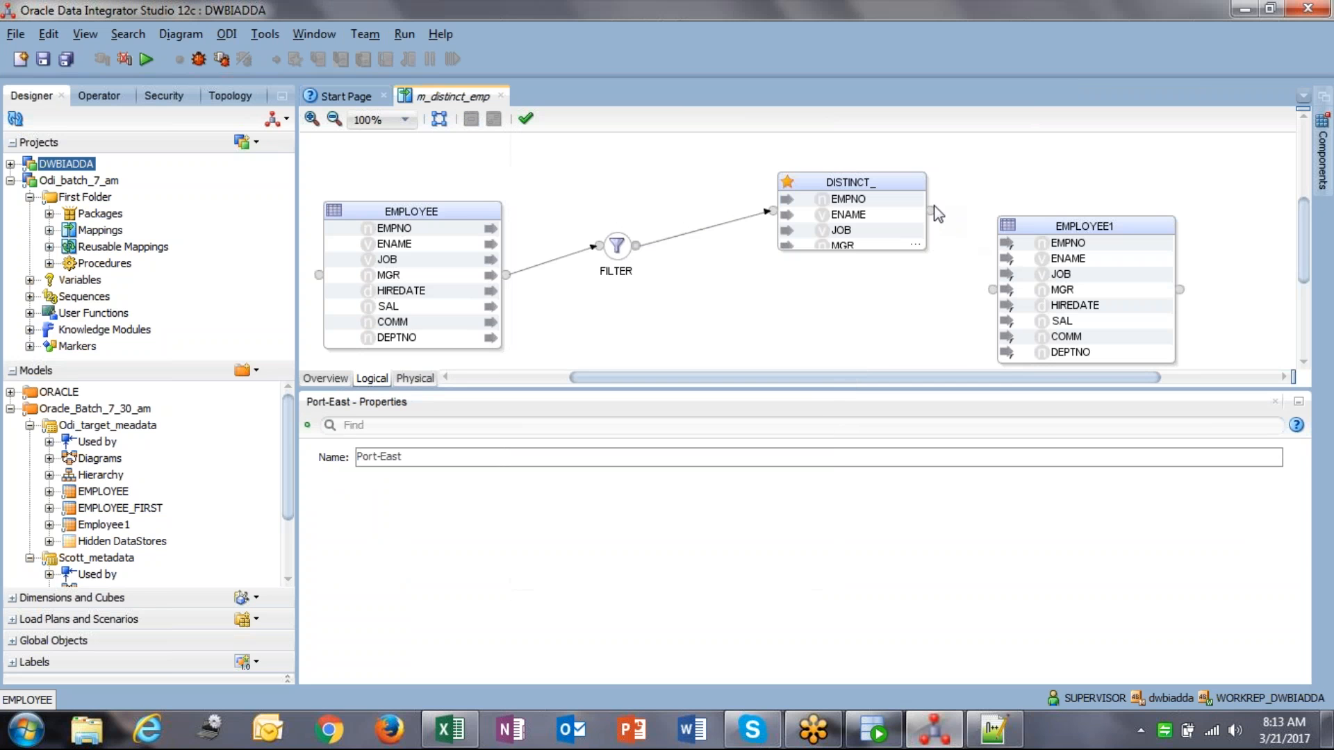
pyautogui.moveTo(998, 302); pyautogui.dragTo(990, 289)
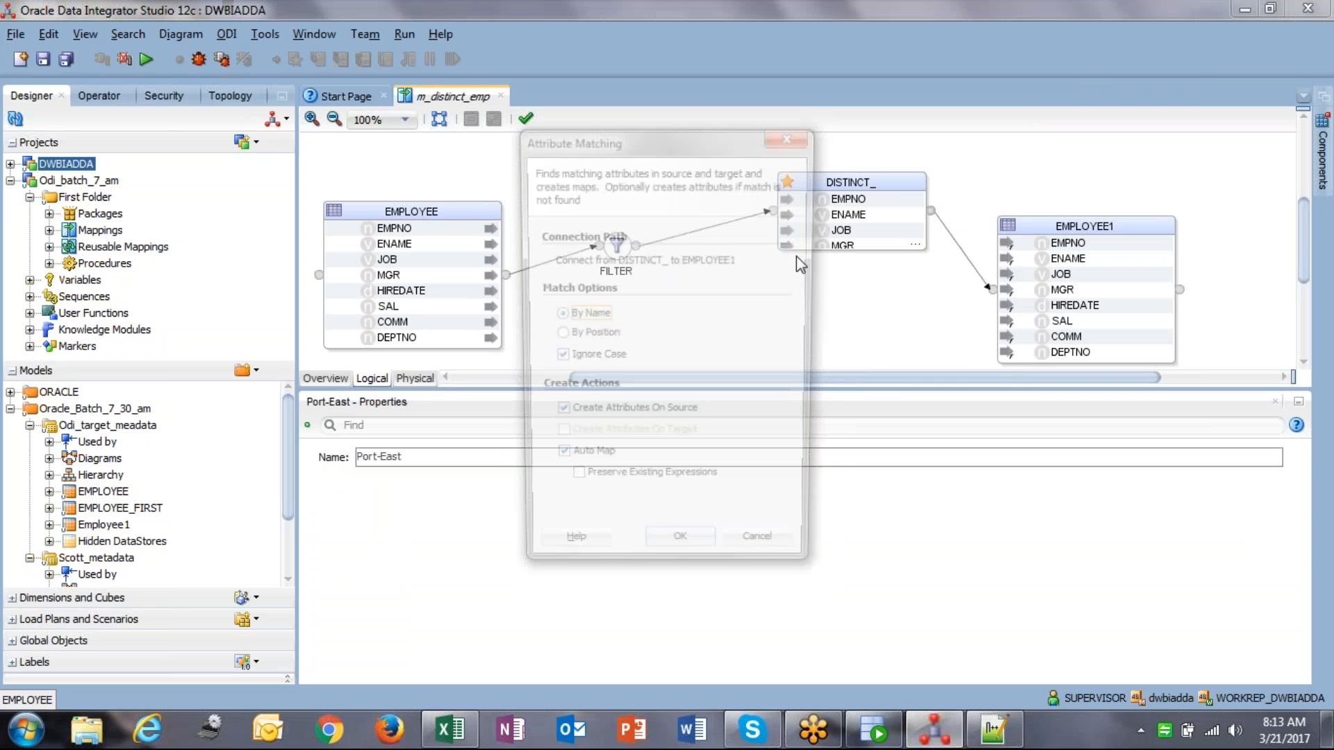
pyautogui.click(680, 557)
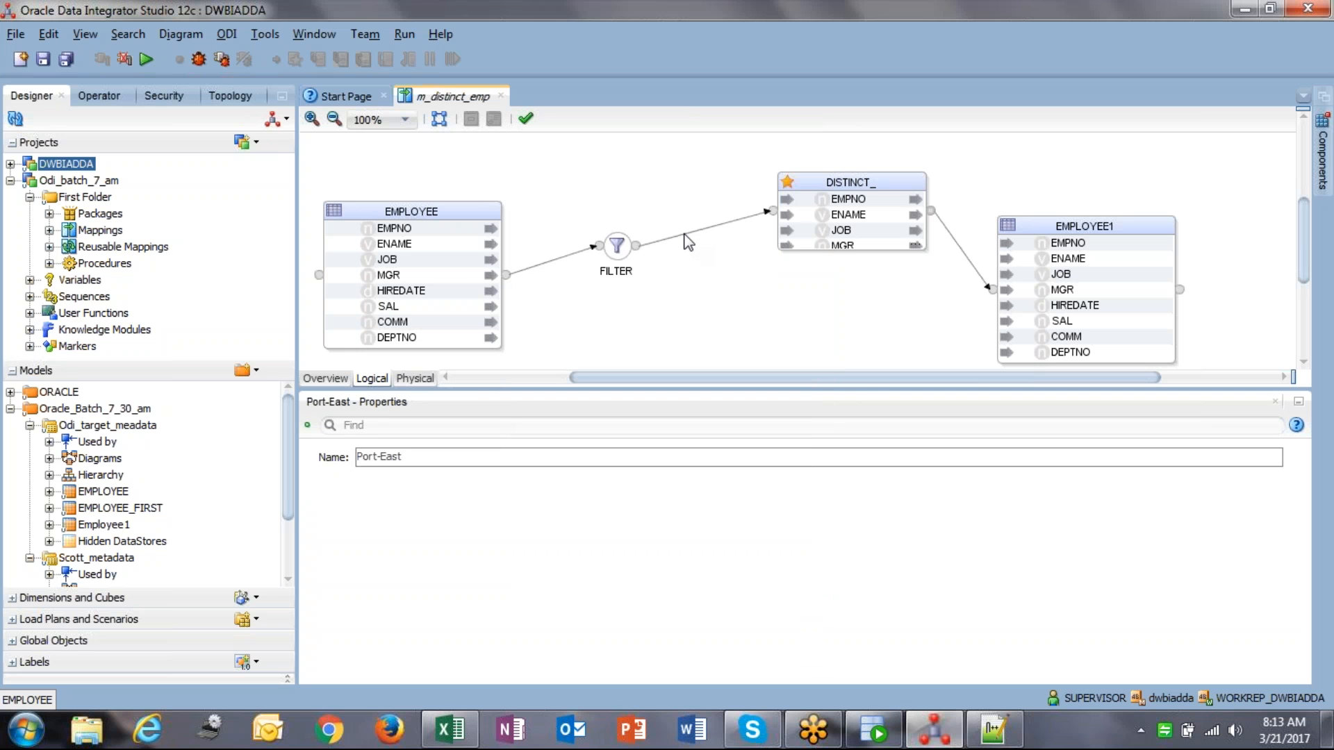
# Step: Delete the FILTER component from the mapping
pyautogui.click(617, 245)
pyautogui.press('Delete')
pyautogui.click(763, 410)
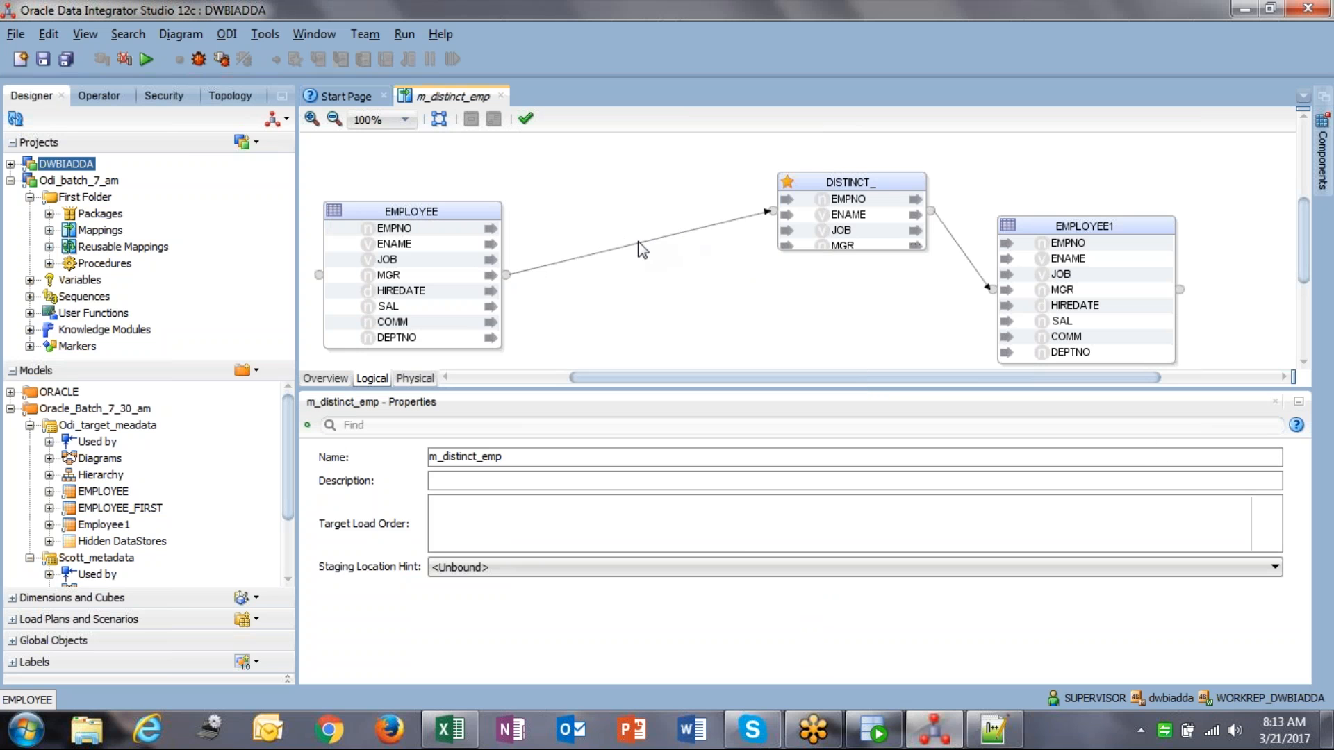
# Step: Place a Filter from the components list, then delete that stray FILTER
pyautogui.click(1322, 153)
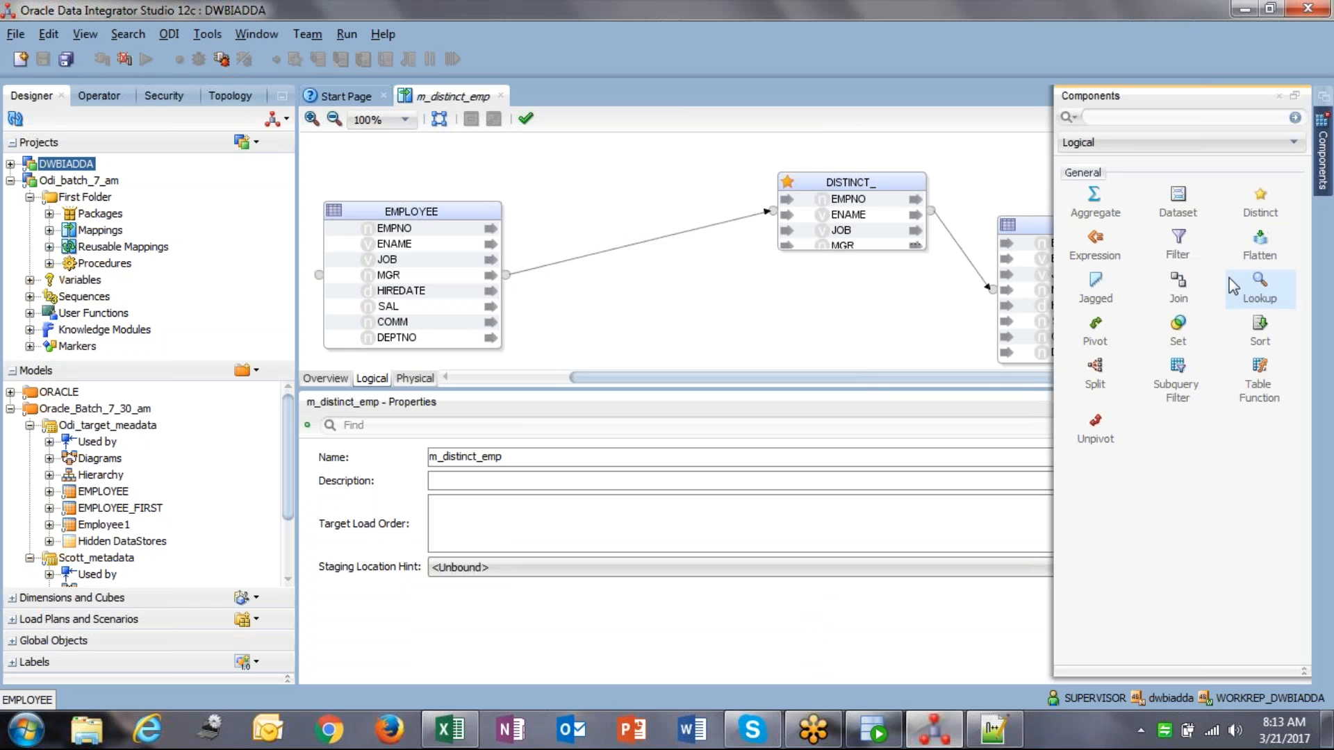
pyautogui.click(613, 299)
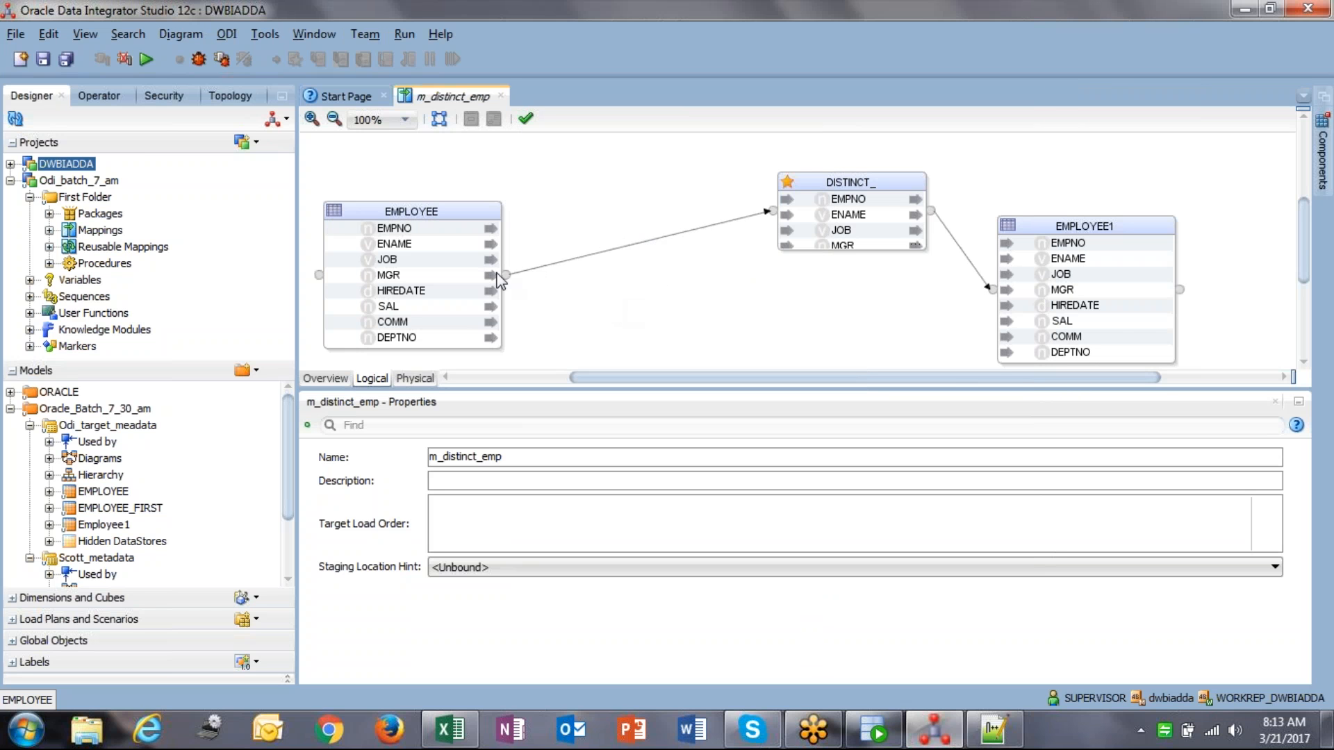
pyautogui.click(1328, 155)
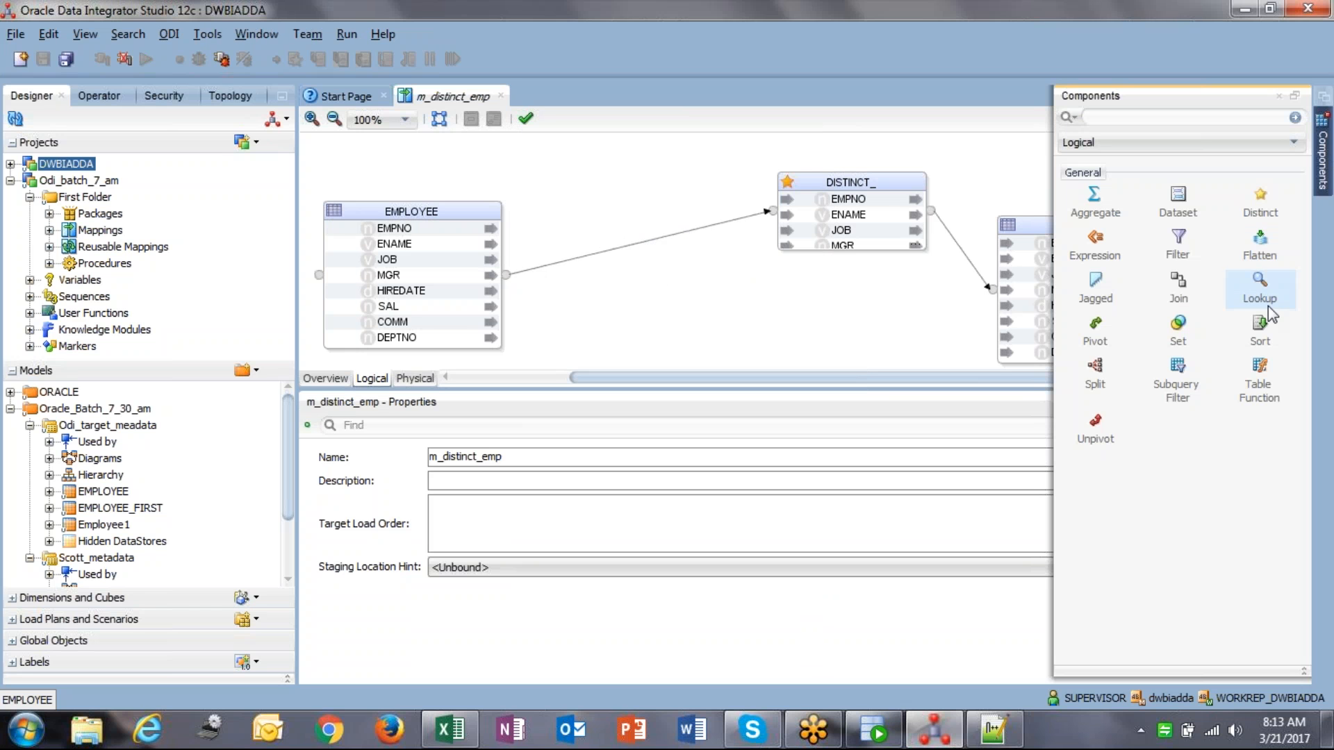
pyautogui.click(1177, 247)
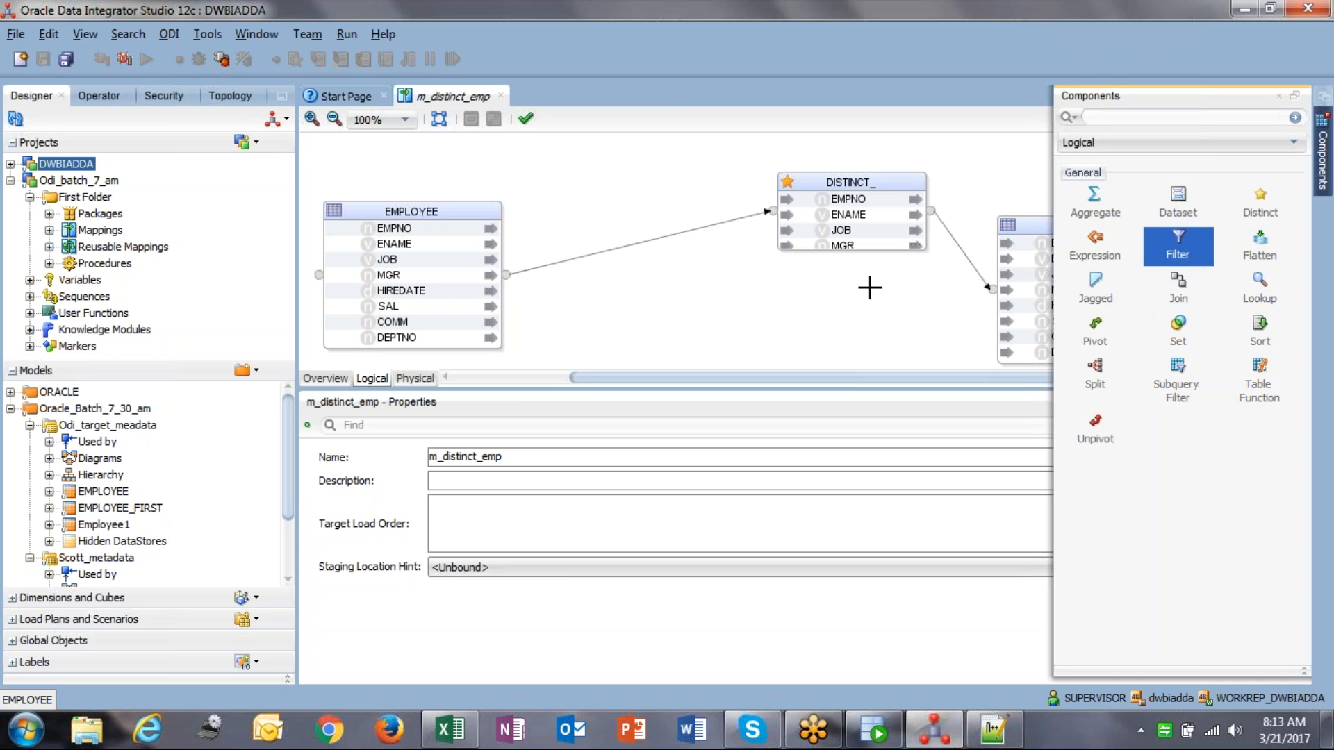
pyautogui.click(629, 259)
pyautogui.click(641, 276)
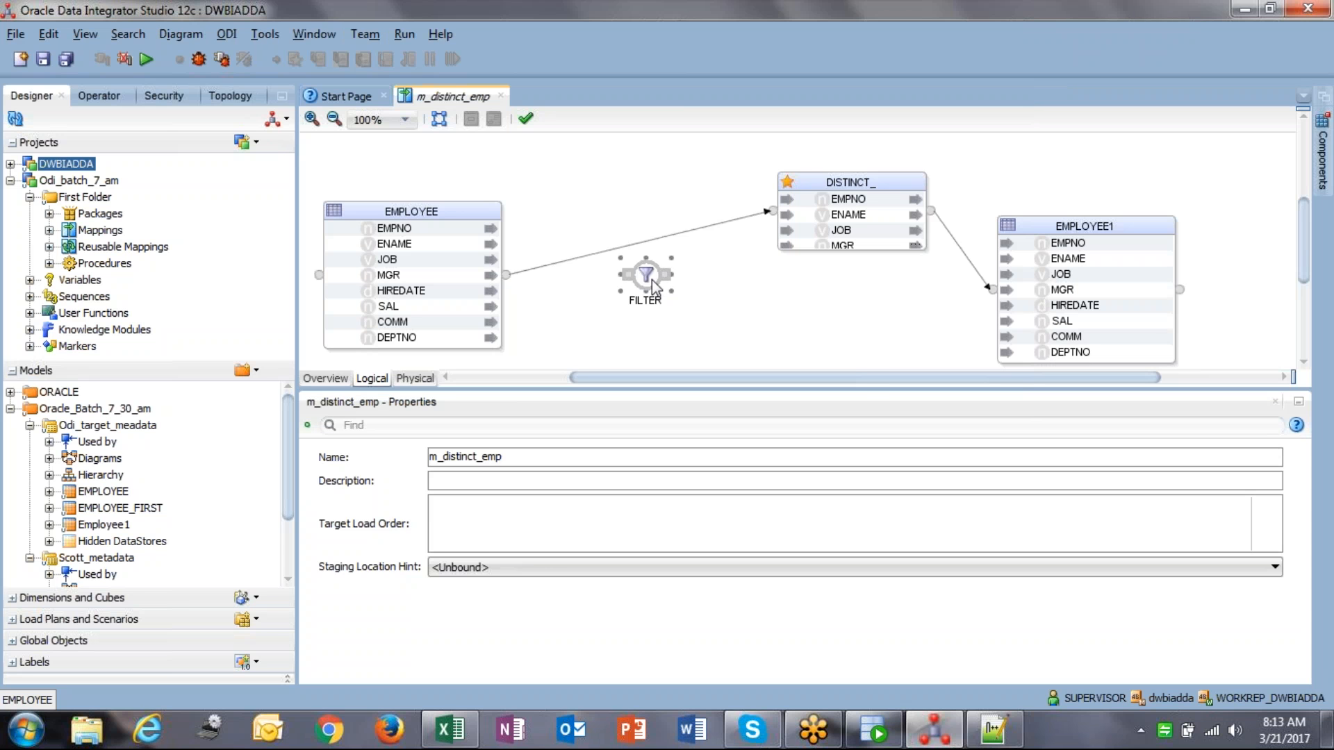
pyautogui.press('Delete')
pyautogui.click(759, 408)
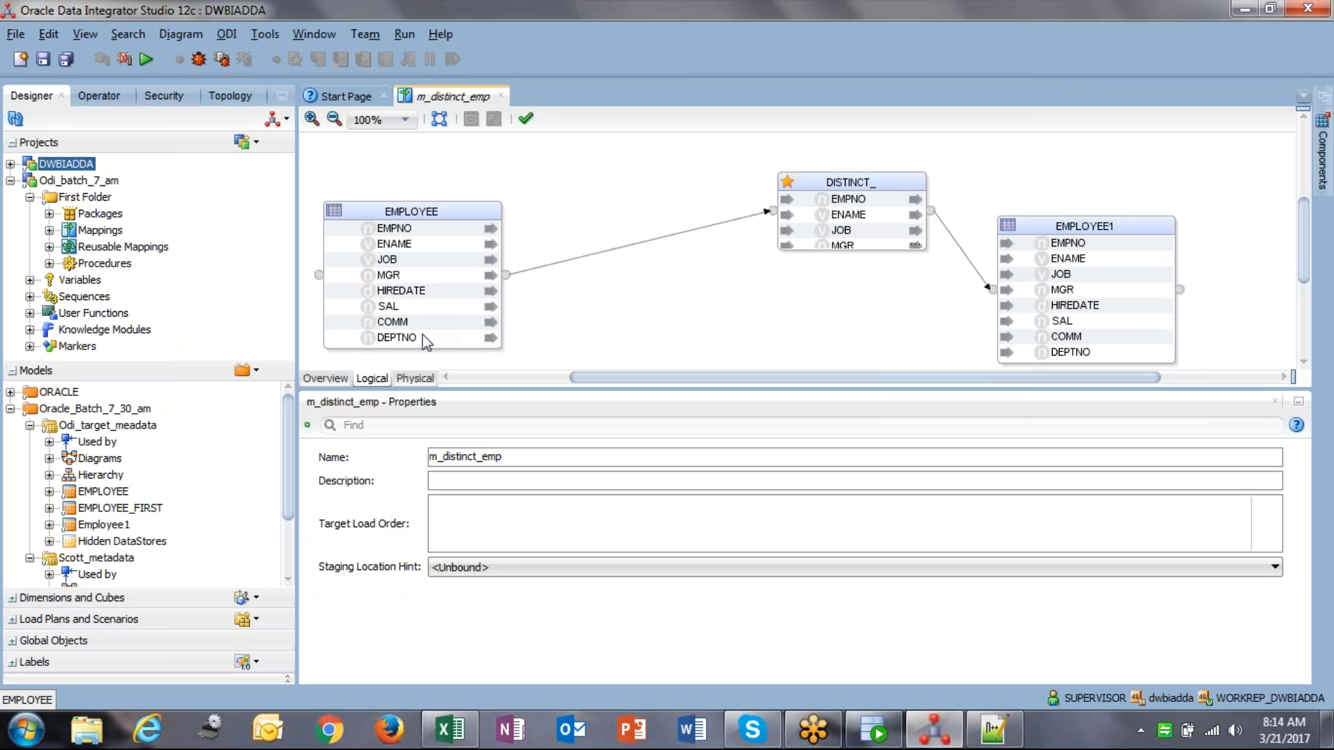
# Step: Create a filter from EMPLOYEE's EMPNO and route it into DISTINCT_ in place of the direct link
pyautogui.moveTo(435, 229); pyautogui.dragTo(625, 221)
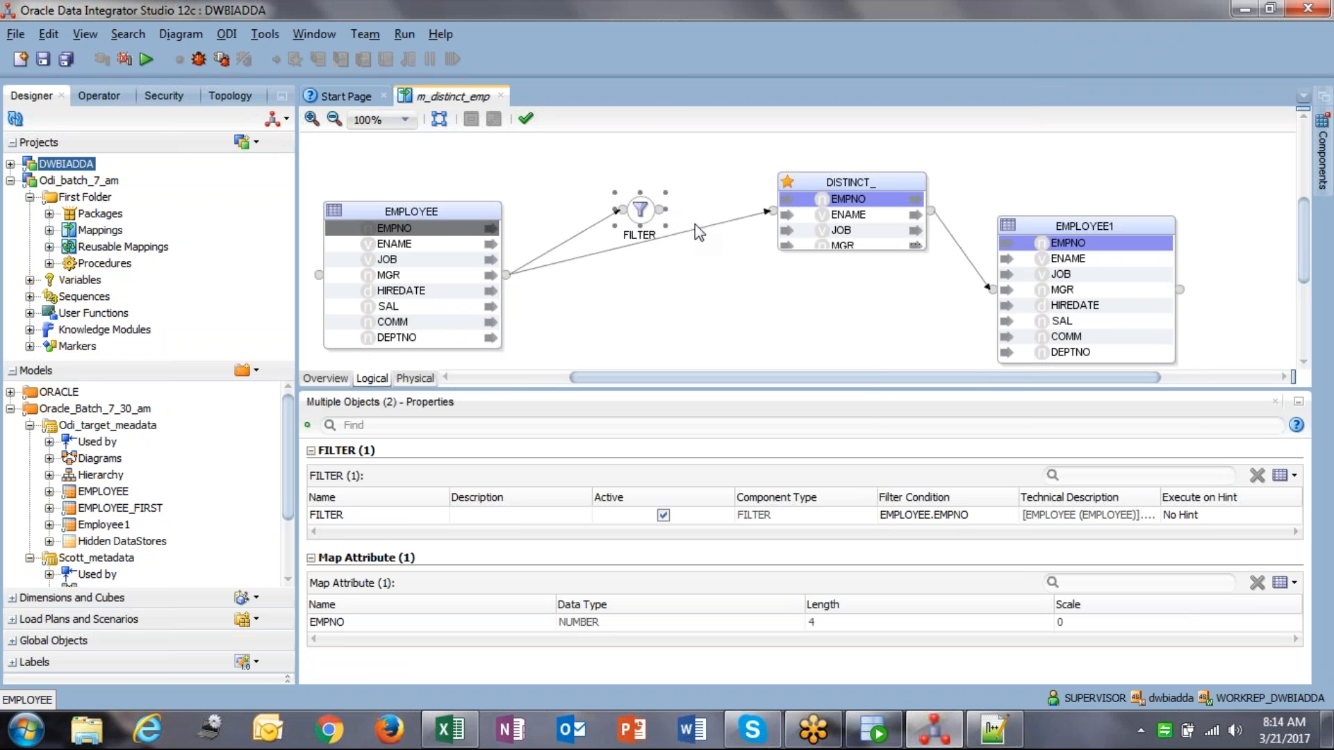
pyautogui.click(699, 227)
pyautogui.press('Delete')
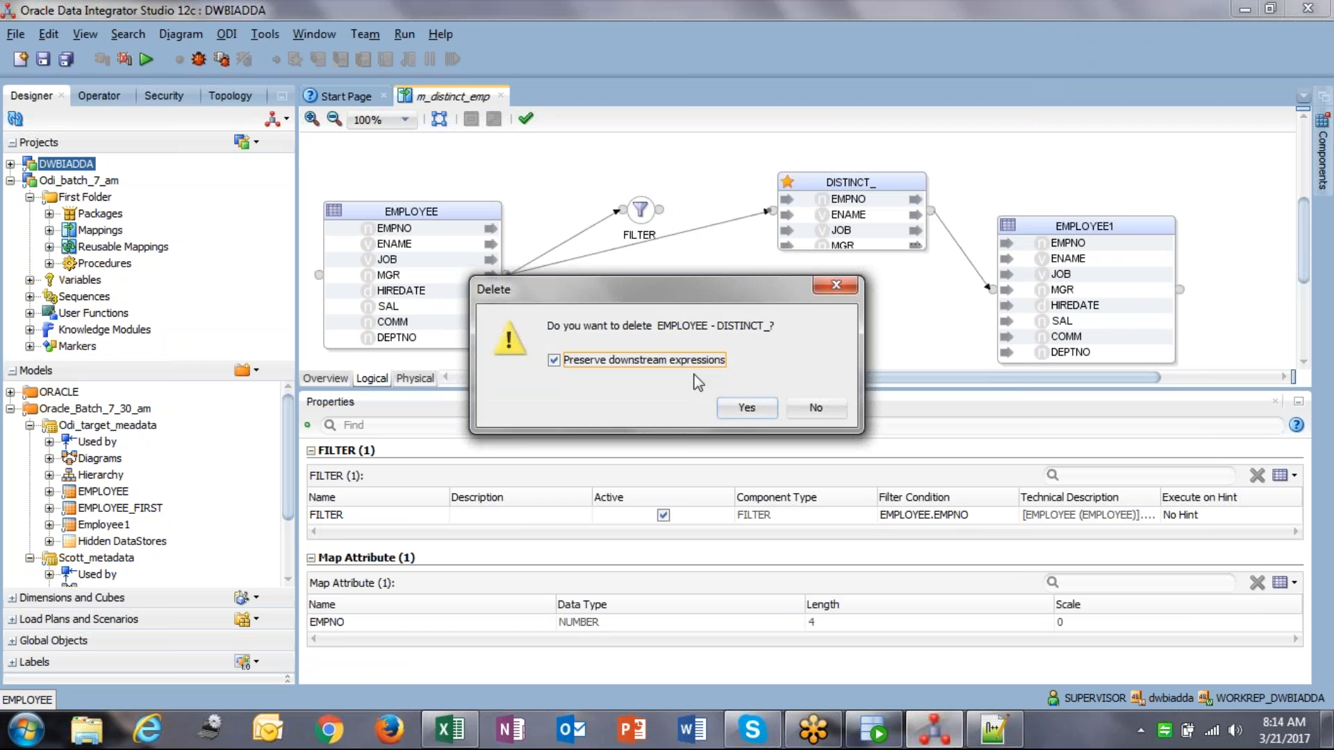
pyautogui.click(744, 410)
pyautogui.moveTo(770, 211); pyautogui.dragTo(778, 229)
pyautogui.click(705, 554)
# Step: Set the FILTER condition to EMPLOYEE.EMPNO = 7369
pyautogui.click(637, 221)
pyautogui.click(687, 467)
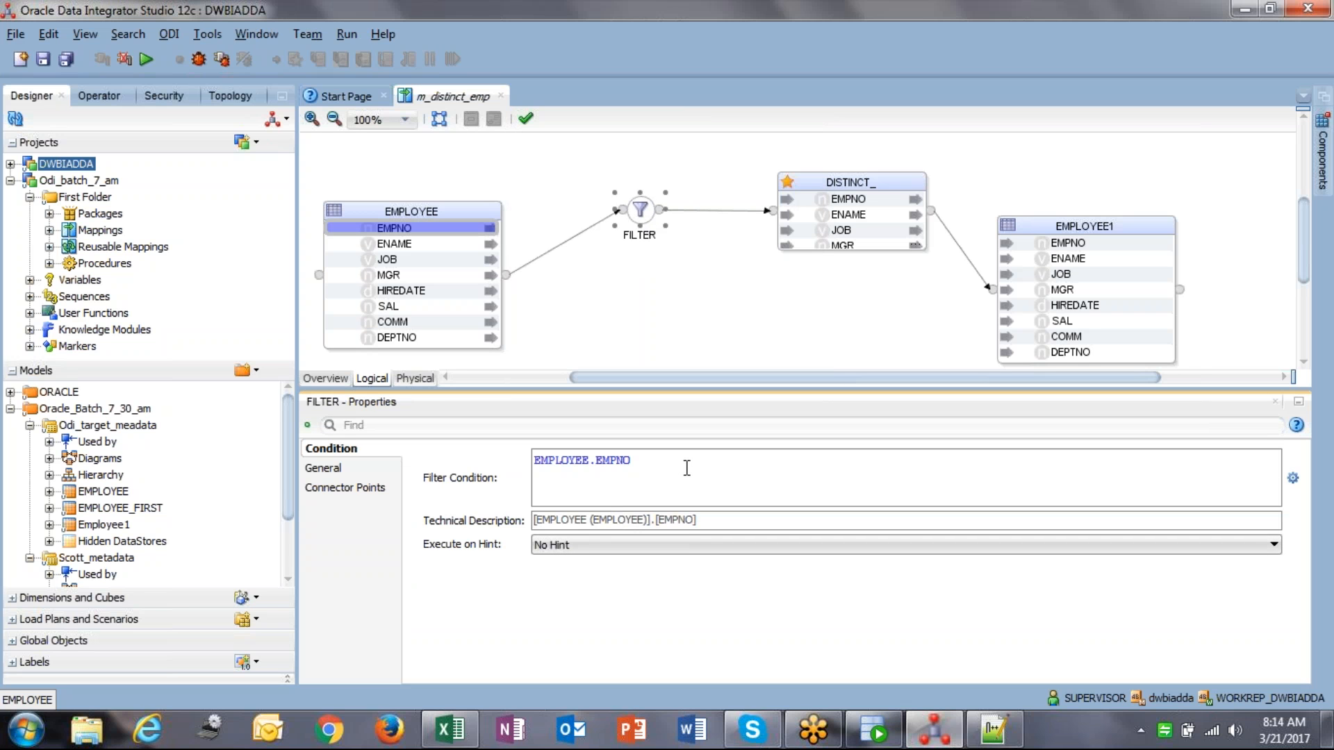
pyautogui.write('= 7369')
pyautogui.click(869, 180)
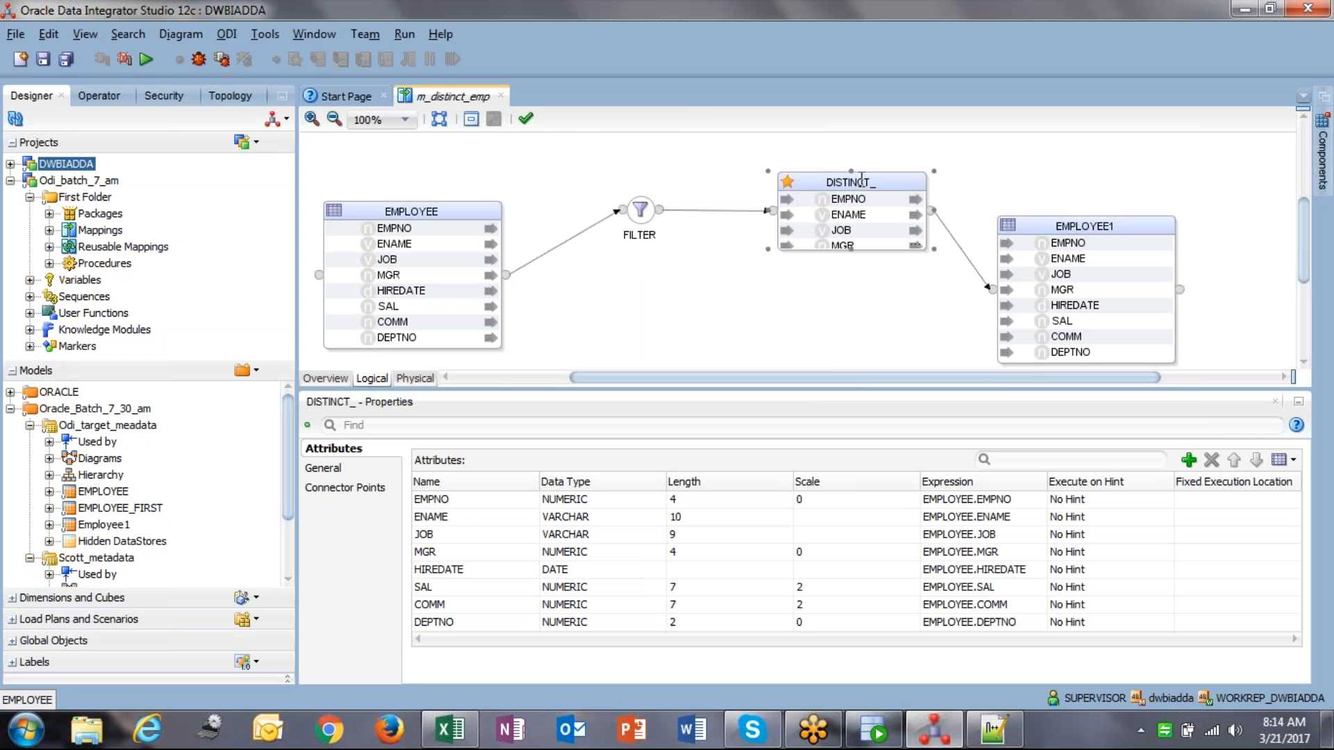
# Step: In the Physical view, check the DISTINCT_ node's LKM and EMPLOYEE1's IKM with TRUNCATE_TARGET_TABLE=True
pyautogui.click(415, 378)
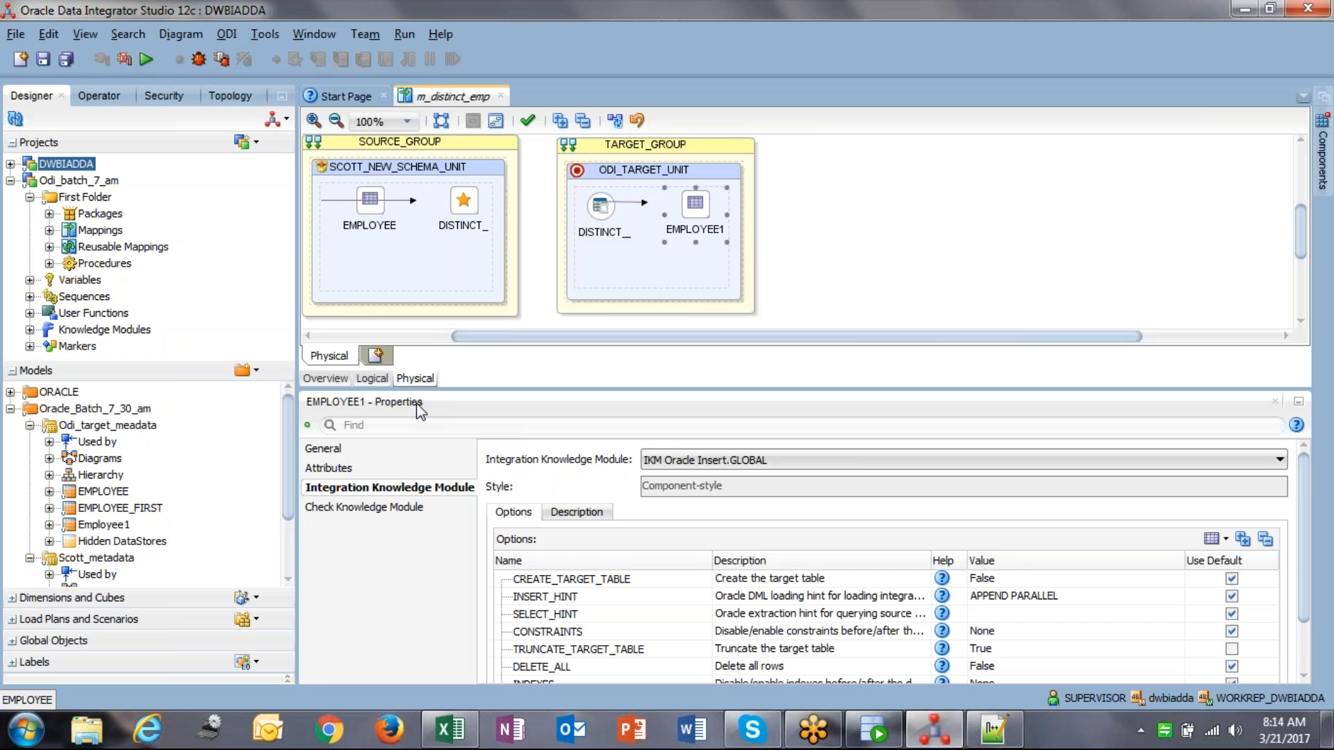
pyautogui.click(668, 202)
pyautogui.click(365, 469)
pyautogui.click(366, 486)
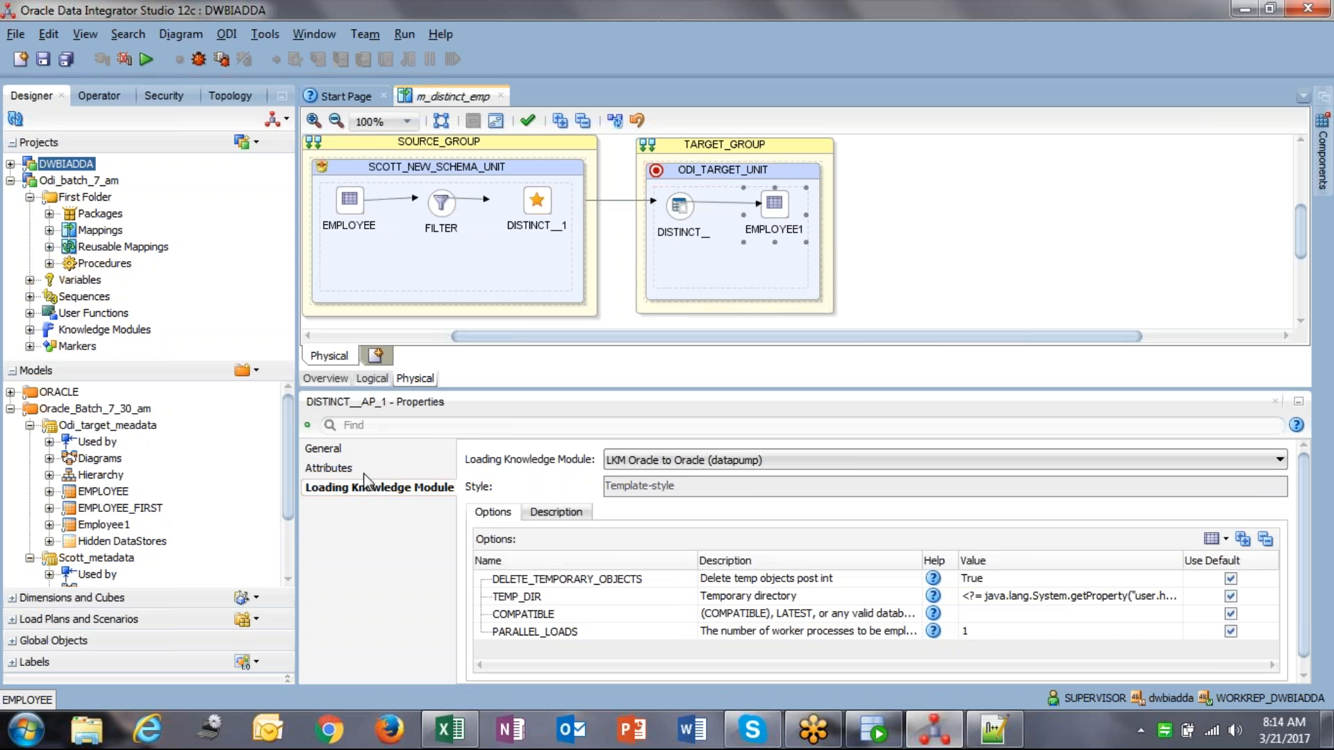
pyautogui.click(359, 490)
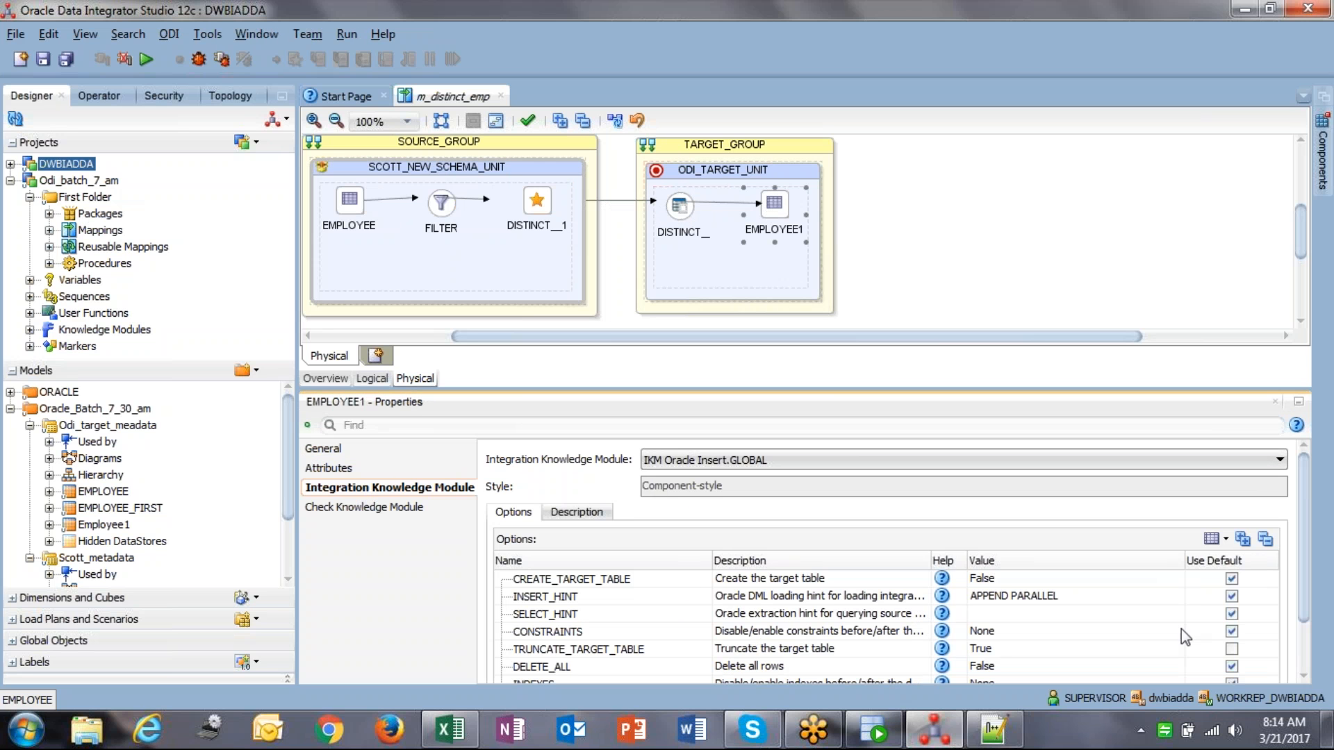
pyautogui.scroll(-2, 1289, 660)
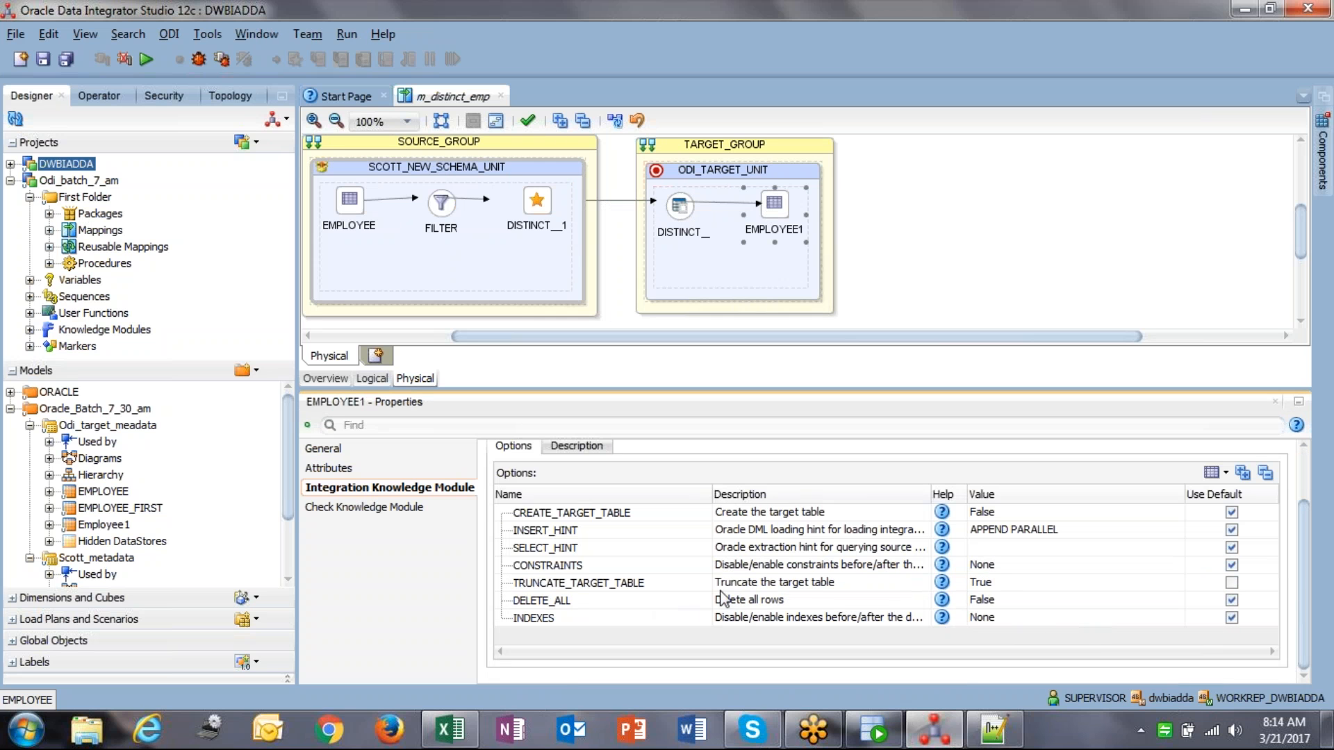
pyautogui.click(1001, 587)
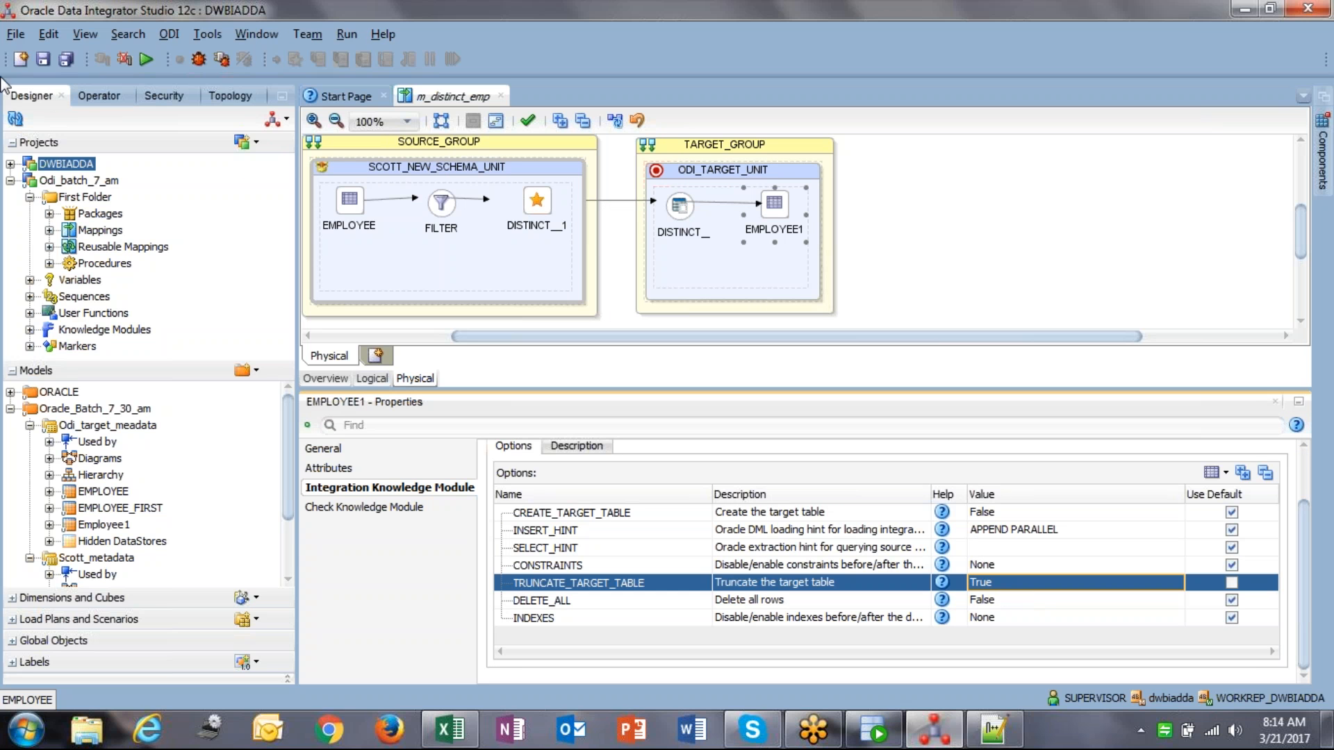
# Step: Save m_distinct_emp and run it, dismissing the session started notice
pyautogui.click(46, 60)
pyautogui.click(143, 61)
pyautogui.click(671, 444)
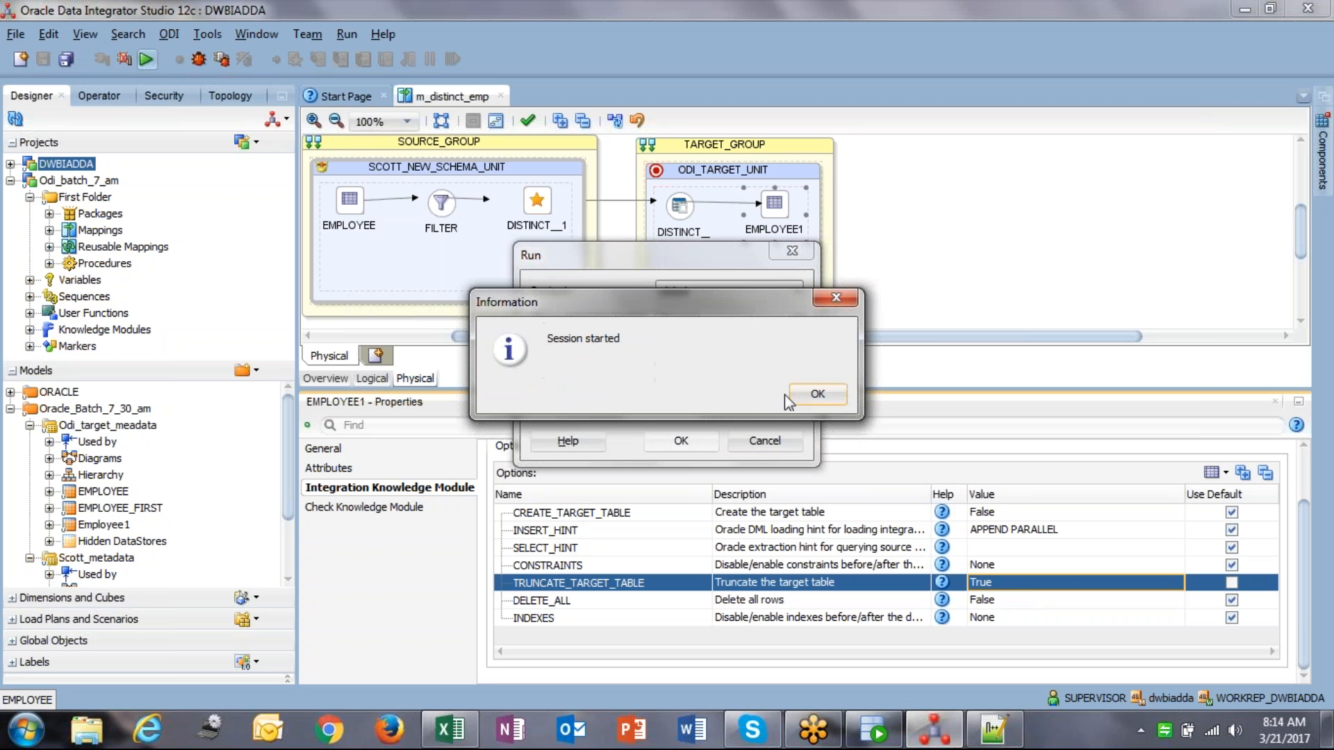
pyautogui.click(809, 396)
# Step: Find session 131 under Operator's All Executions, then go to SQL Developer
pyautogui.click(99, 95)
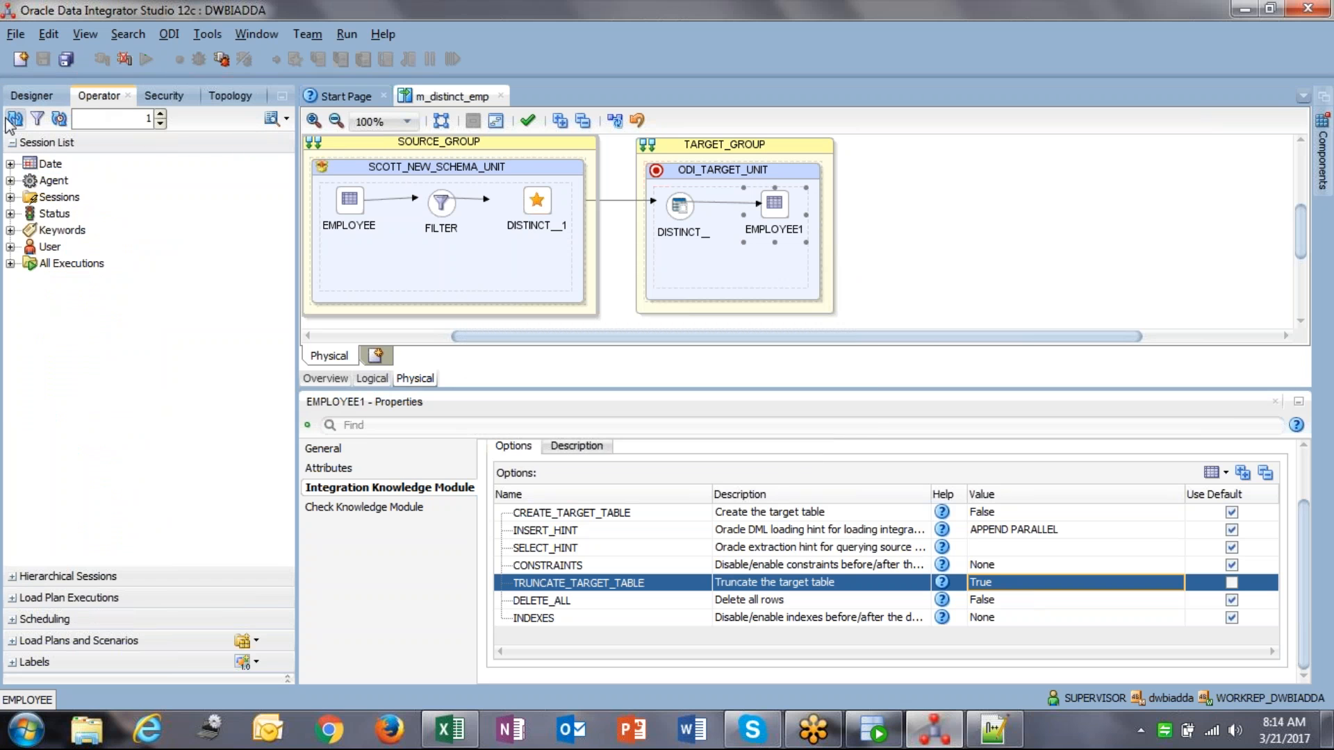
pyautogui.click(10, 263)
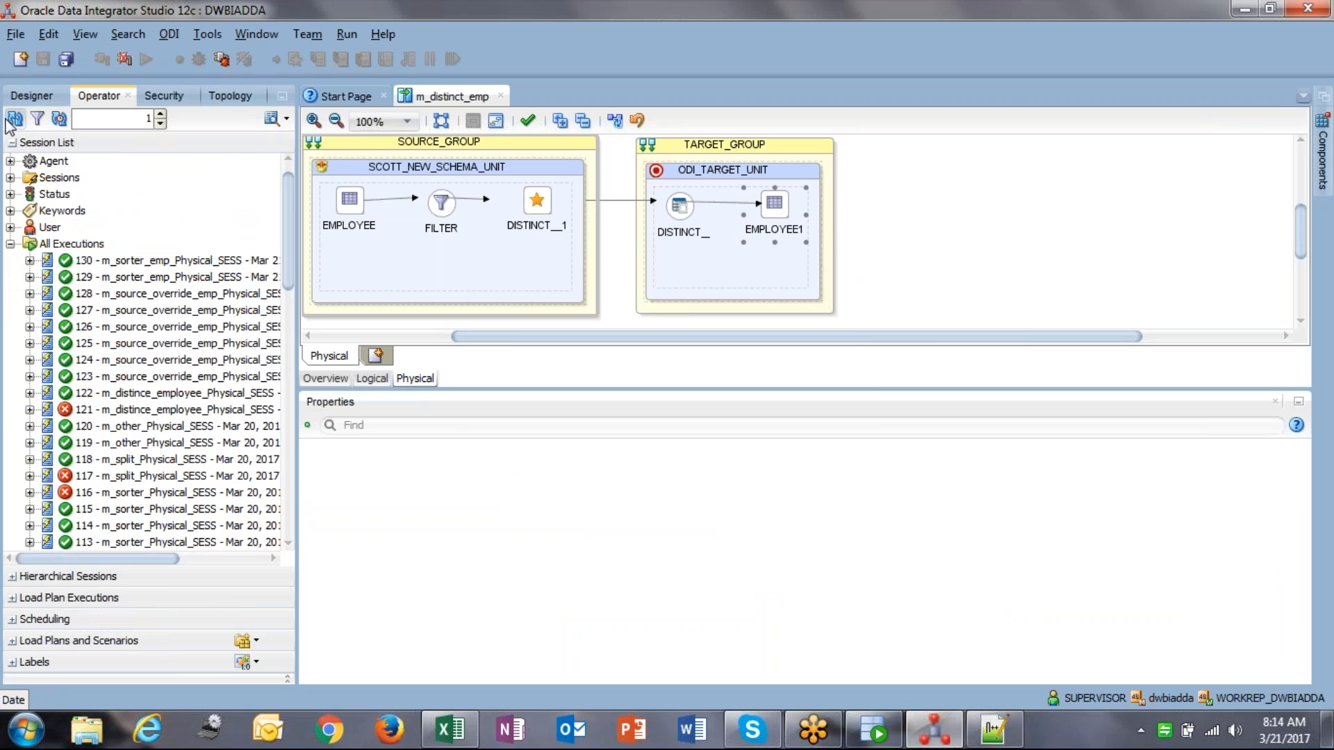
pyautogui.click(129, 263)
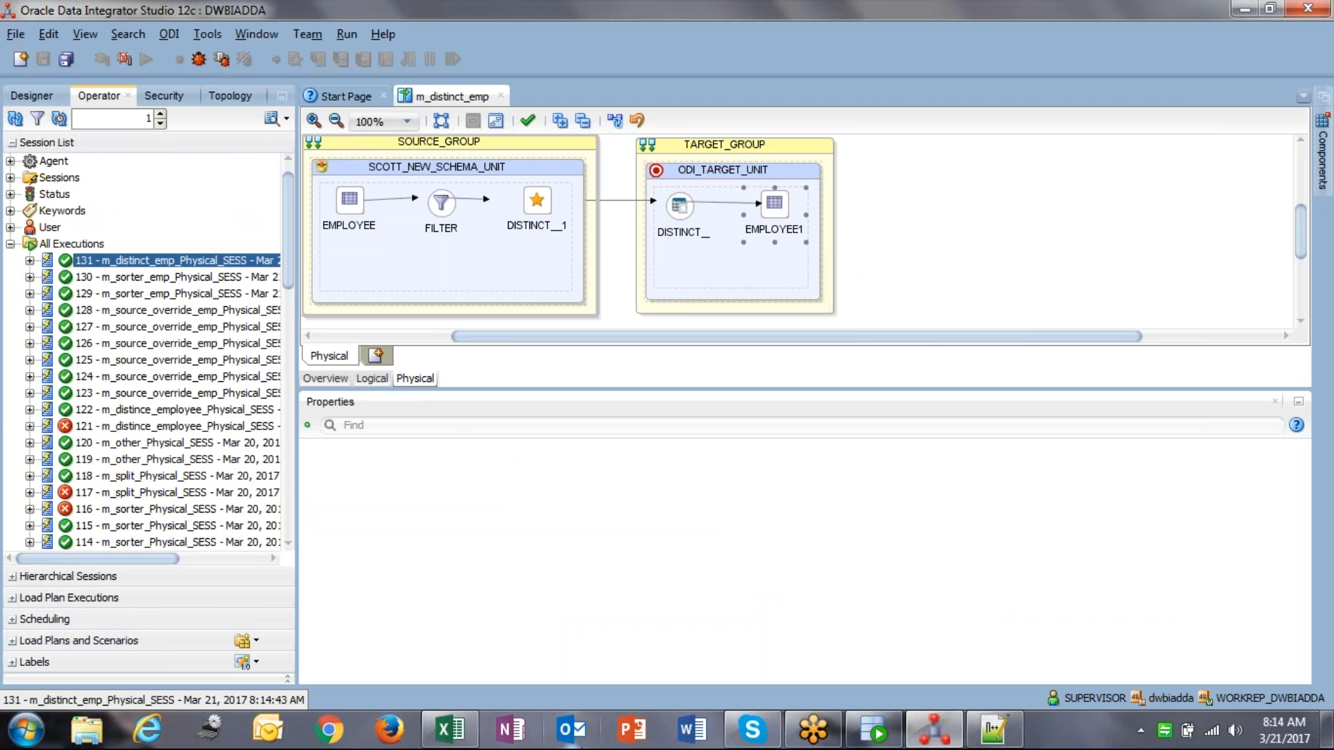
pyautogui.click(897, 737)
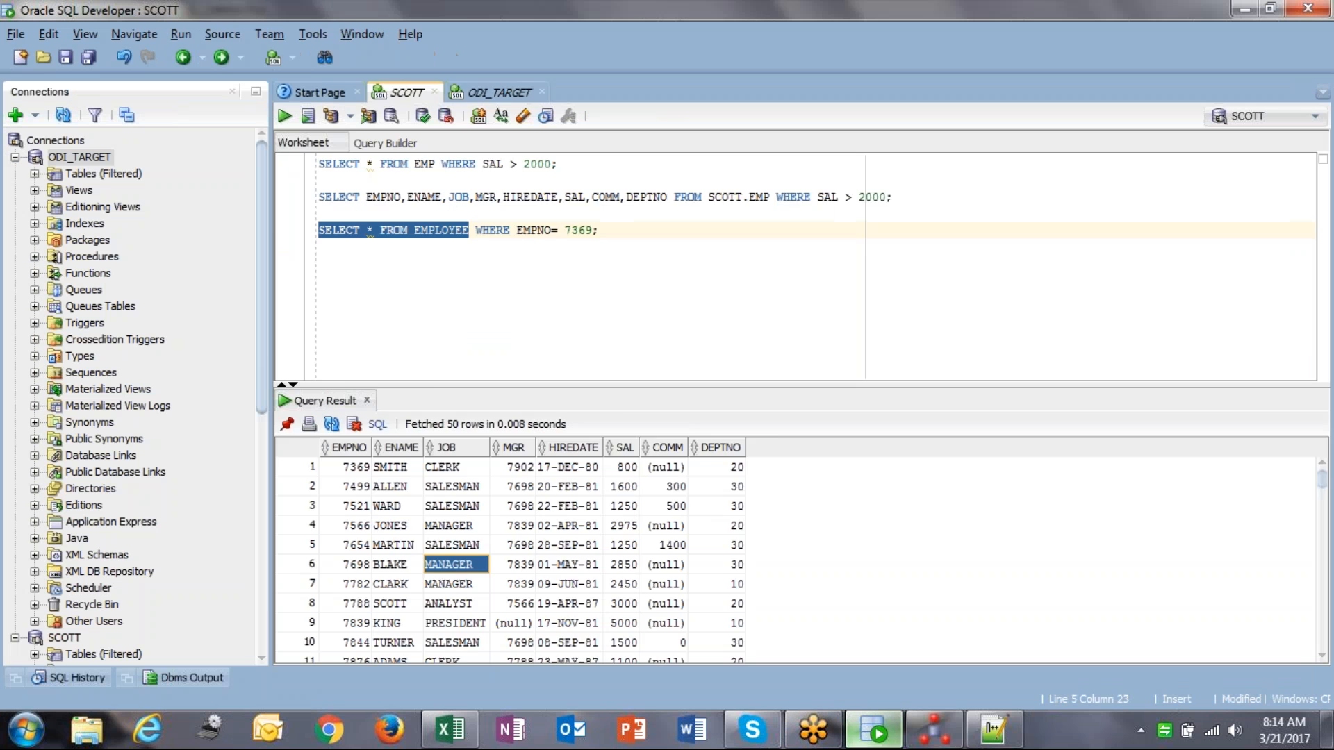
# Step: Run SELECT * FROM EMPLOYEE on ODI_TARGET and compare the two duplicate 7369 SMITH rows
pyautogui.click(498, 92)
pyautogui.hotkey('ctrl', 'Return')
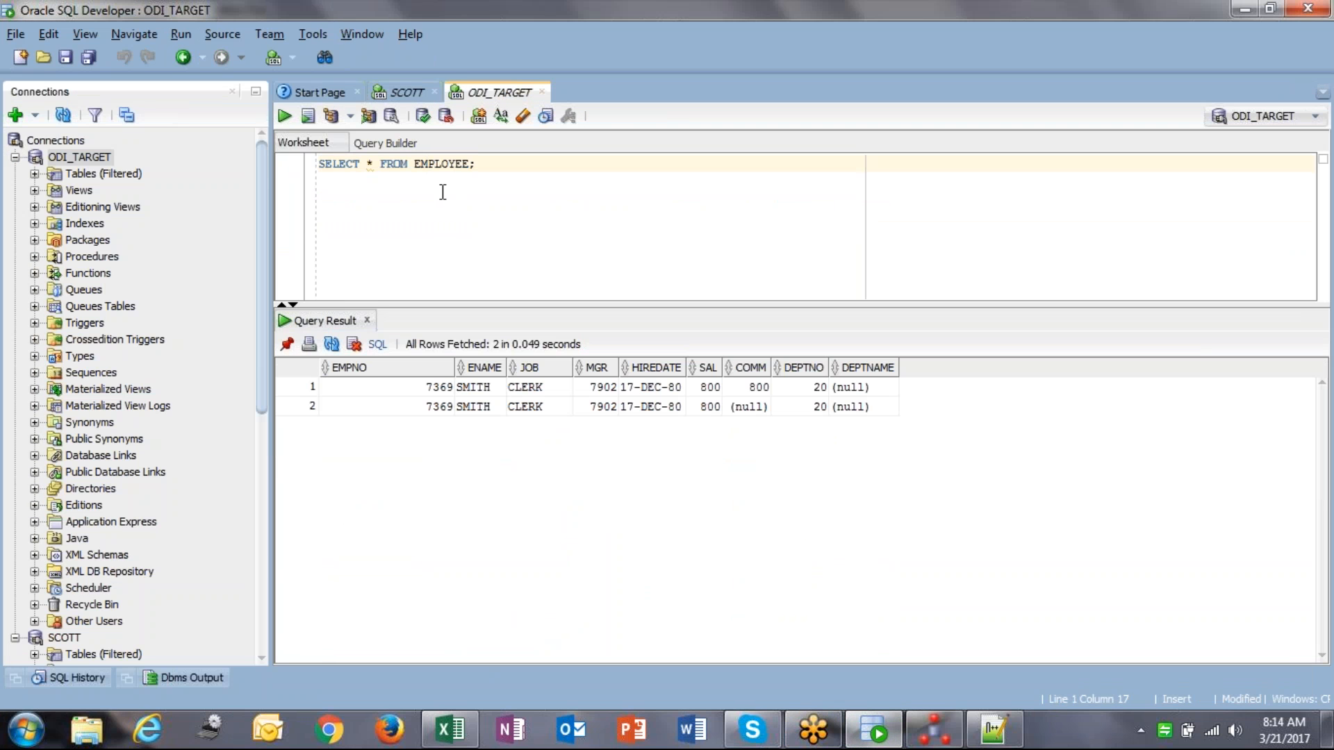
pyautogui.click(391, 386)
pyautogui.moveTo(845, 404); pyautogui.dragTo(847, 406)
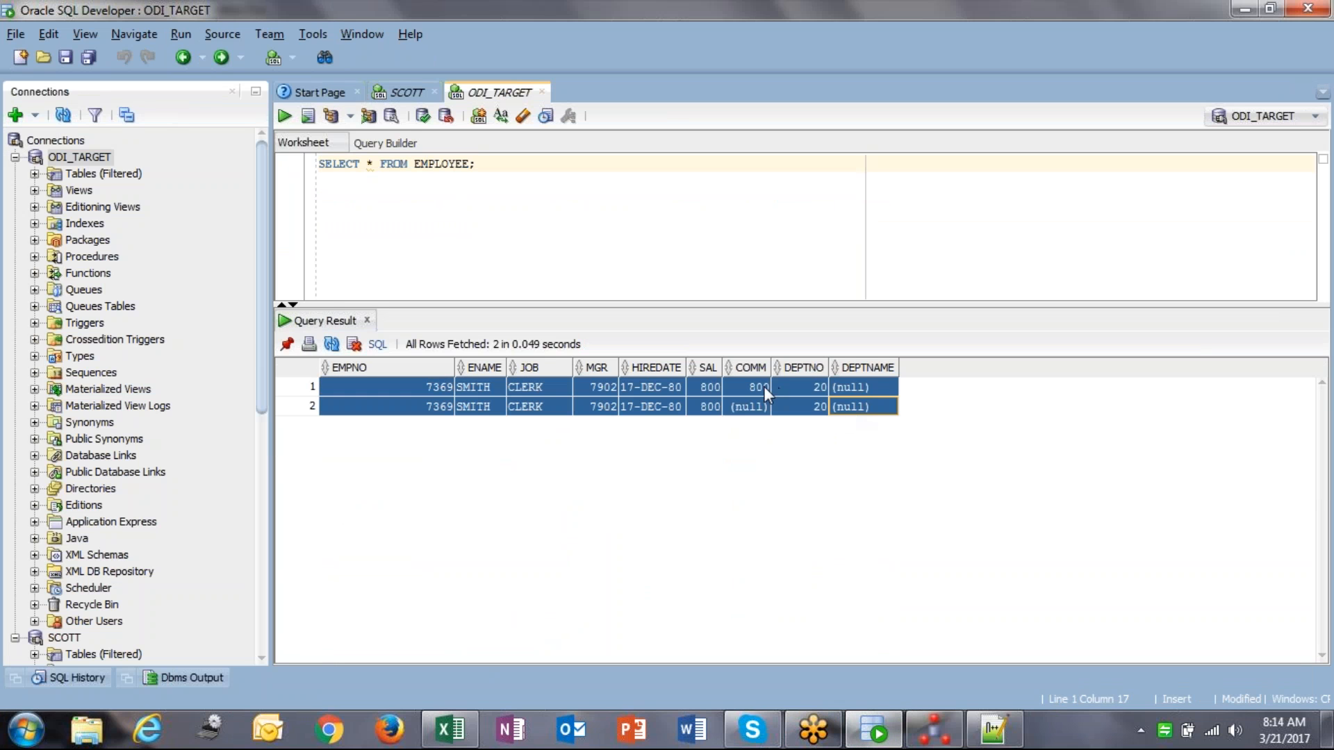
pyautogui.click(760, 387)
pyautogui.click(428, 387)
pyautogui.keyDown('shift'); pyautogui.click(843, 383); pyautogui.keyUp('shift')
pyautogui.click(436, 410)
pyautogui.keyDown('shift'); pyautogui.click(852, 407); pyautogui.keyUp('shift')
# Step: Bring the Notepad++ SQL notes to the front from the taskbar
pyautogui.moveTo(909, 742)
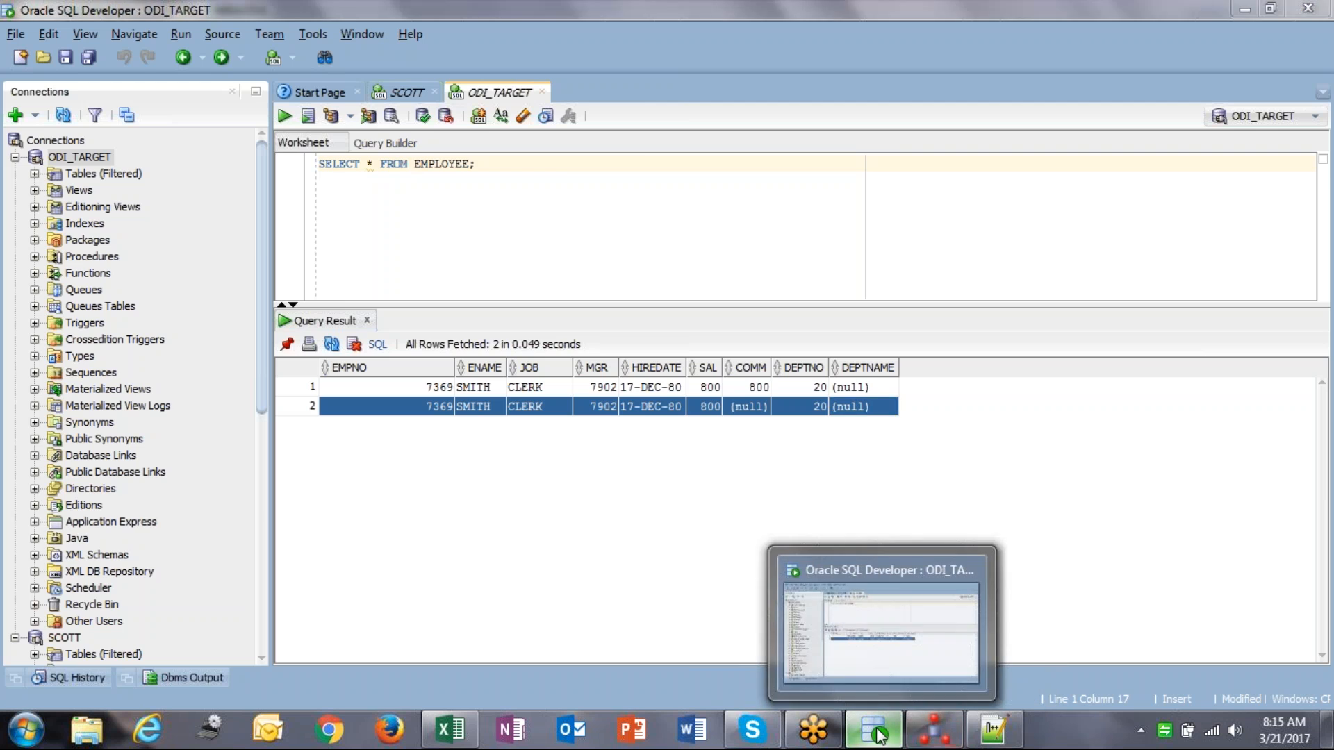
pyautogui.click(931, 735)
pyautogui.click(931, 735)
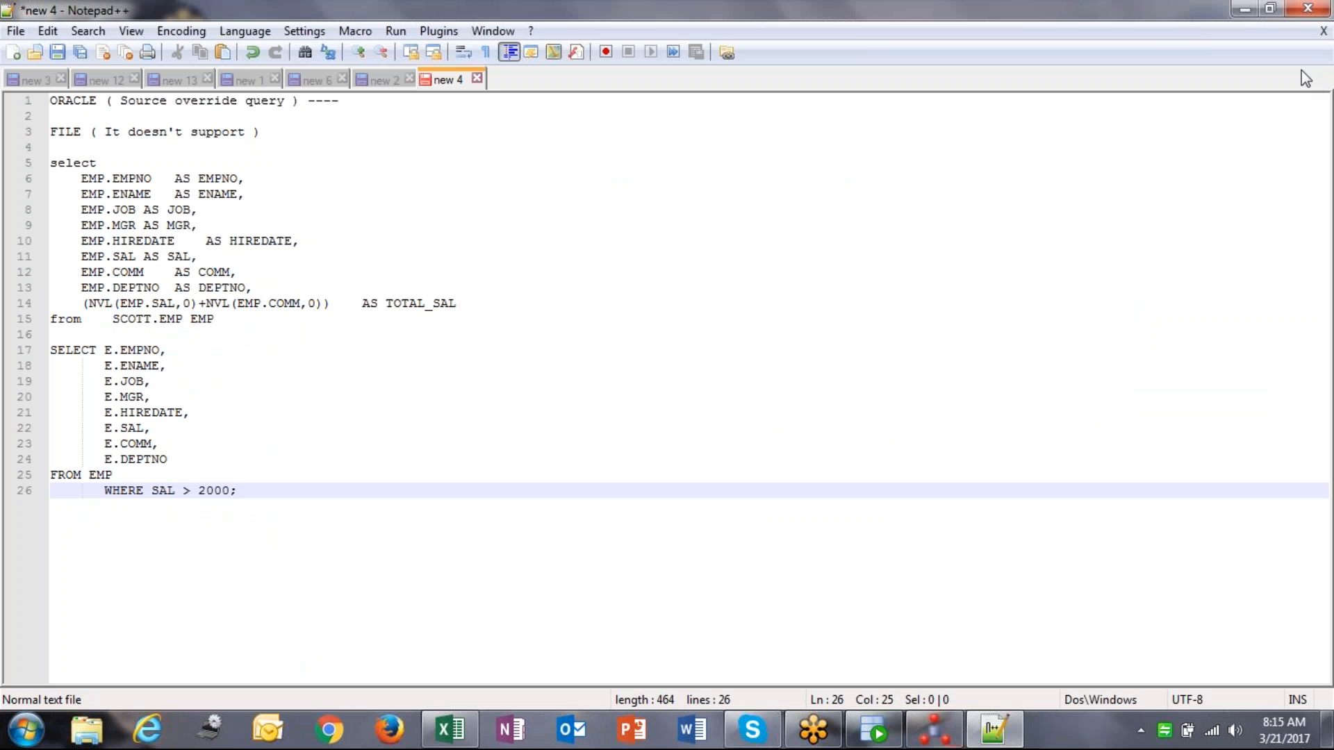
# Step: Return to SQL Developer's ODI_TARGET worksheet showing the two EMPNO 7369 rows
pyautogui.click(1317, 20)
pyautogui.click(886, 738)
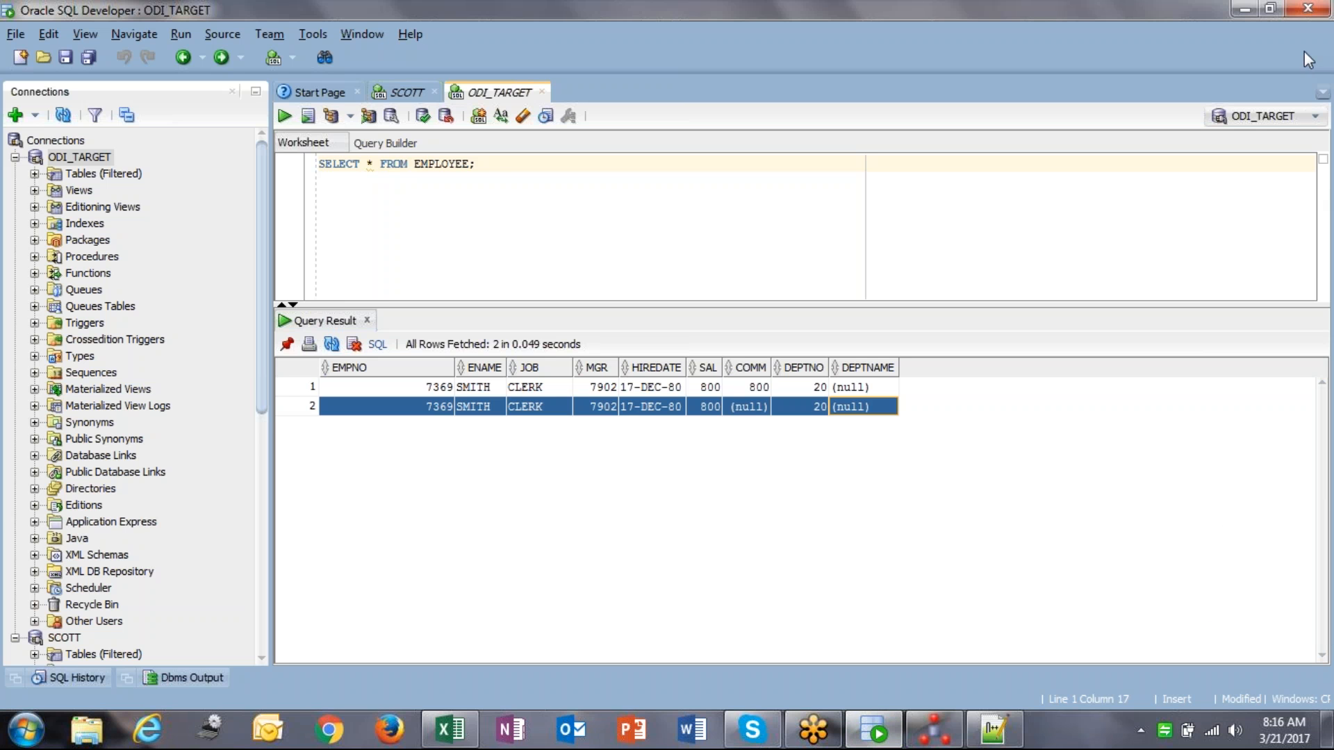
# Step: Switch back to ODI Studio and open then close the components palette
pyautogui.click(1212, 125)
pyautogui.hotkey('alt', 'Tab')
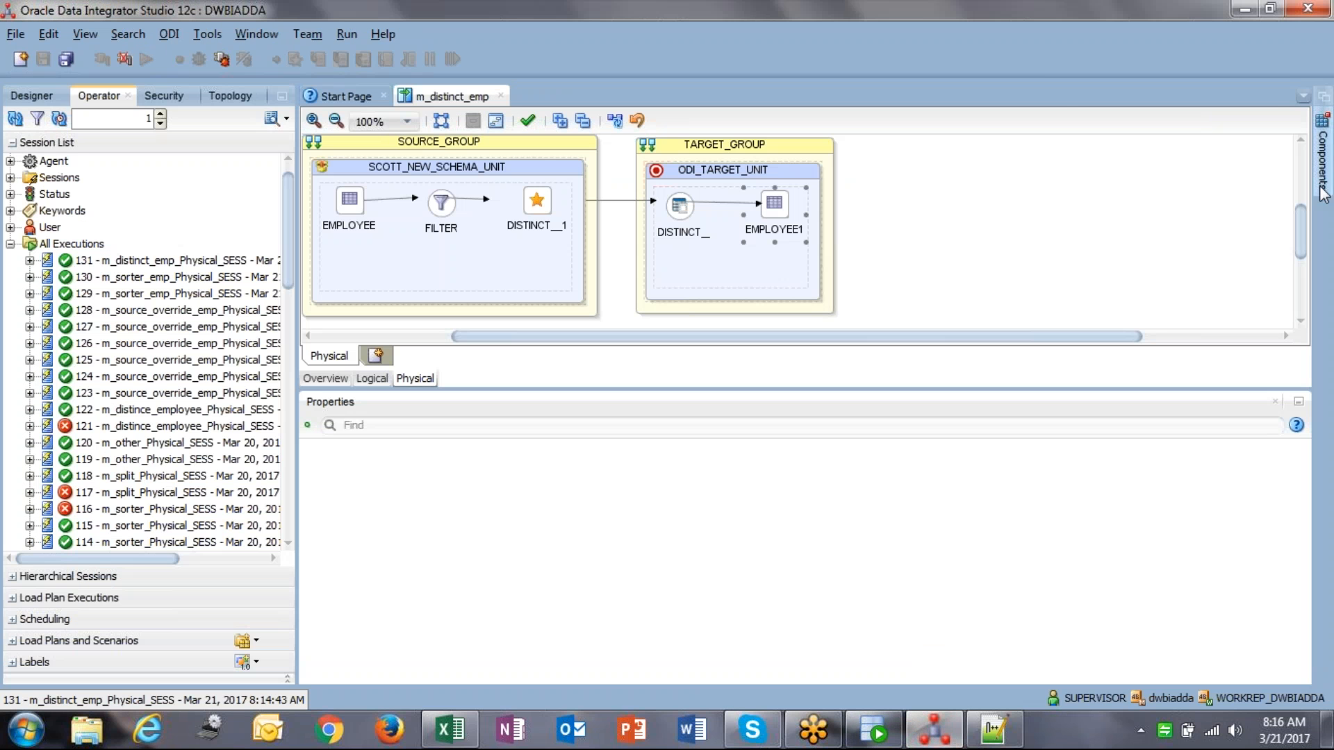
pyautogui.click(1320, 160)
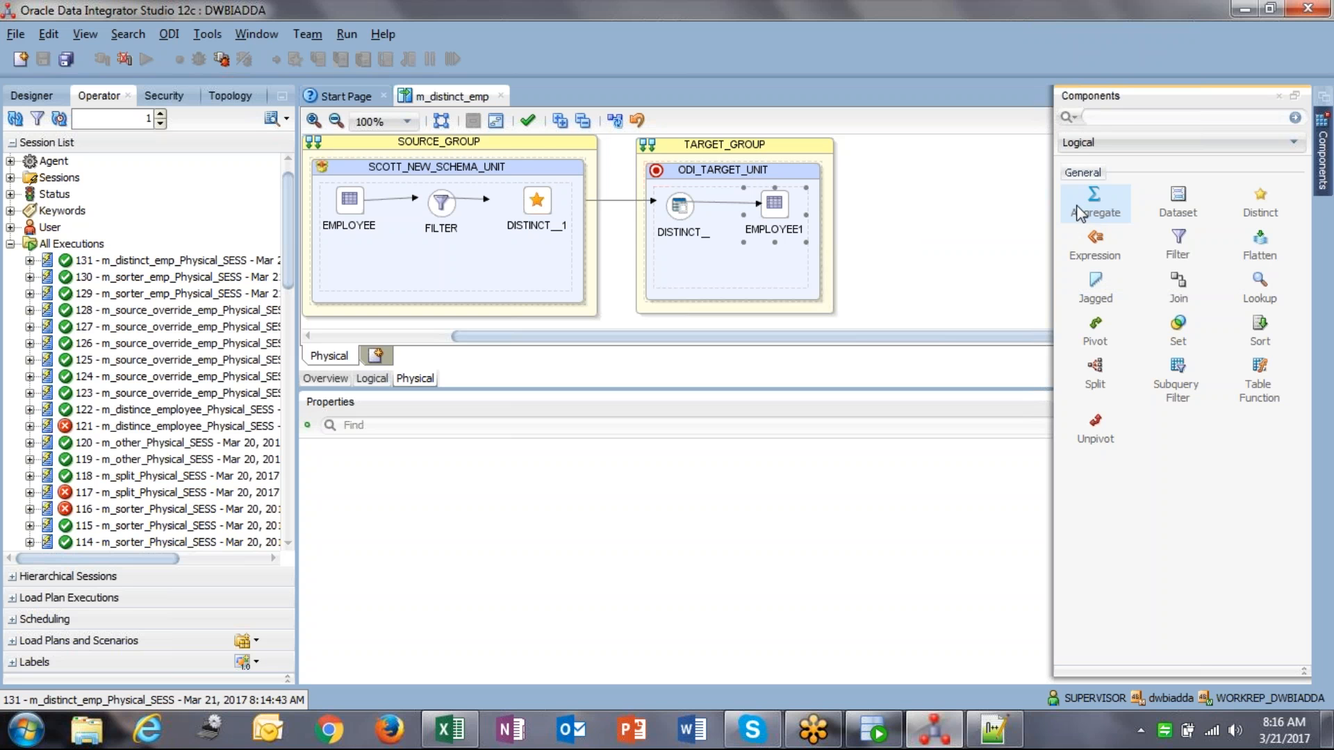
pyautogui.click(972, 204)
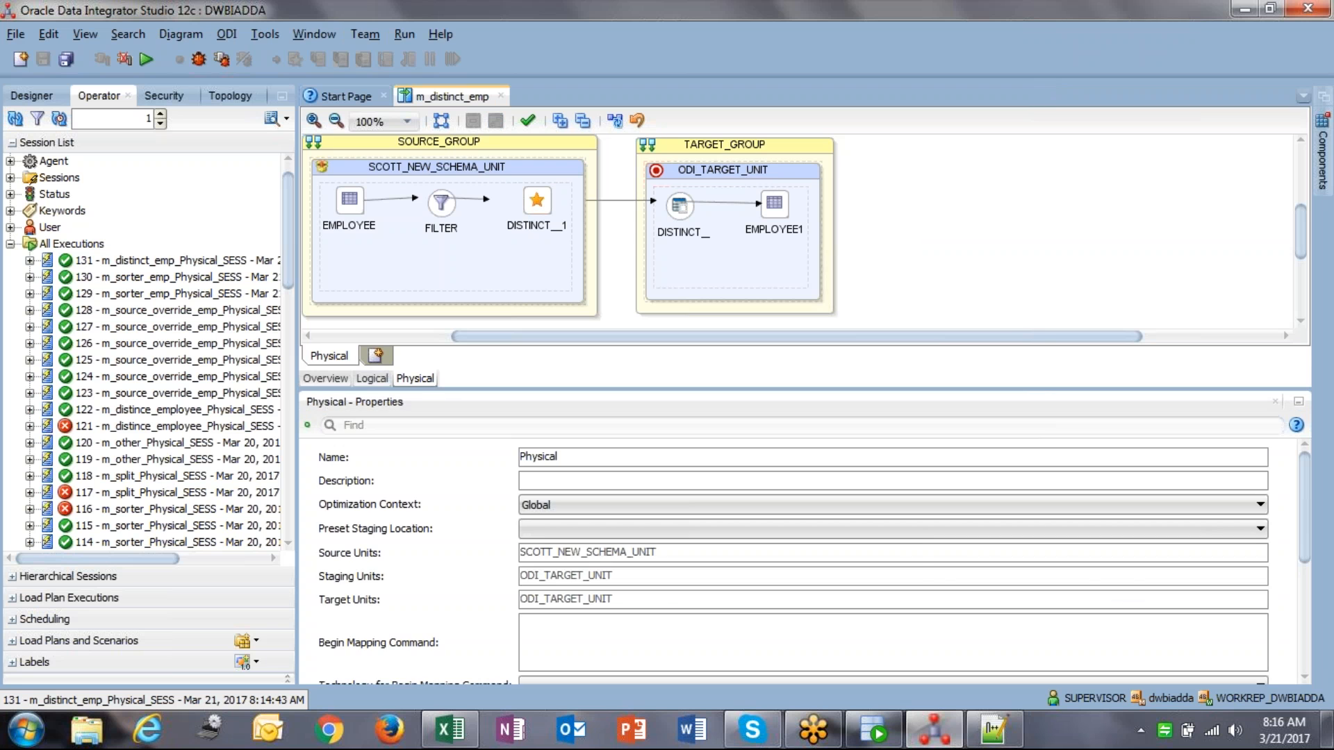
# Step: In the Logical view, verify FILTER is EMPLOYEE.EMPNO = 7369 and nudge EMPLOYEE higher
pyautogui.click(379, 378)
pyautogui.click(661, 235)
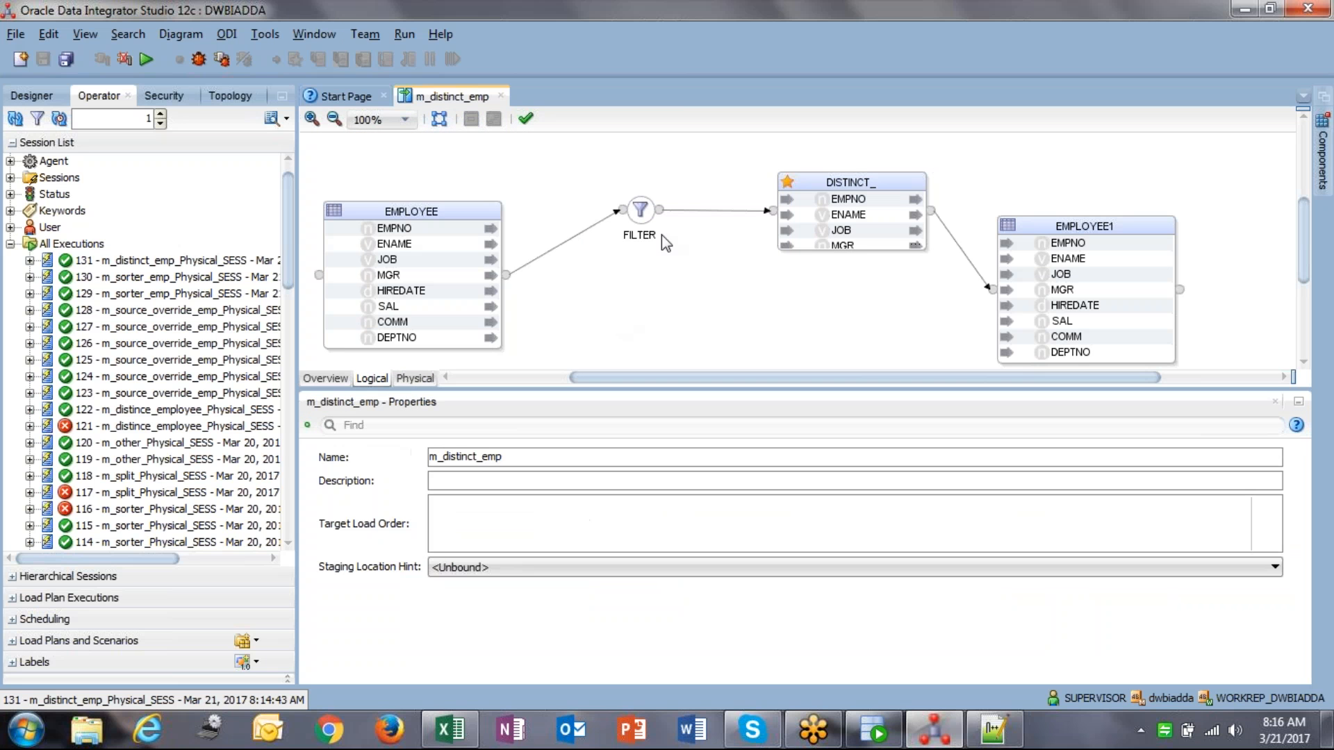
pyautogui.click(642, 209)
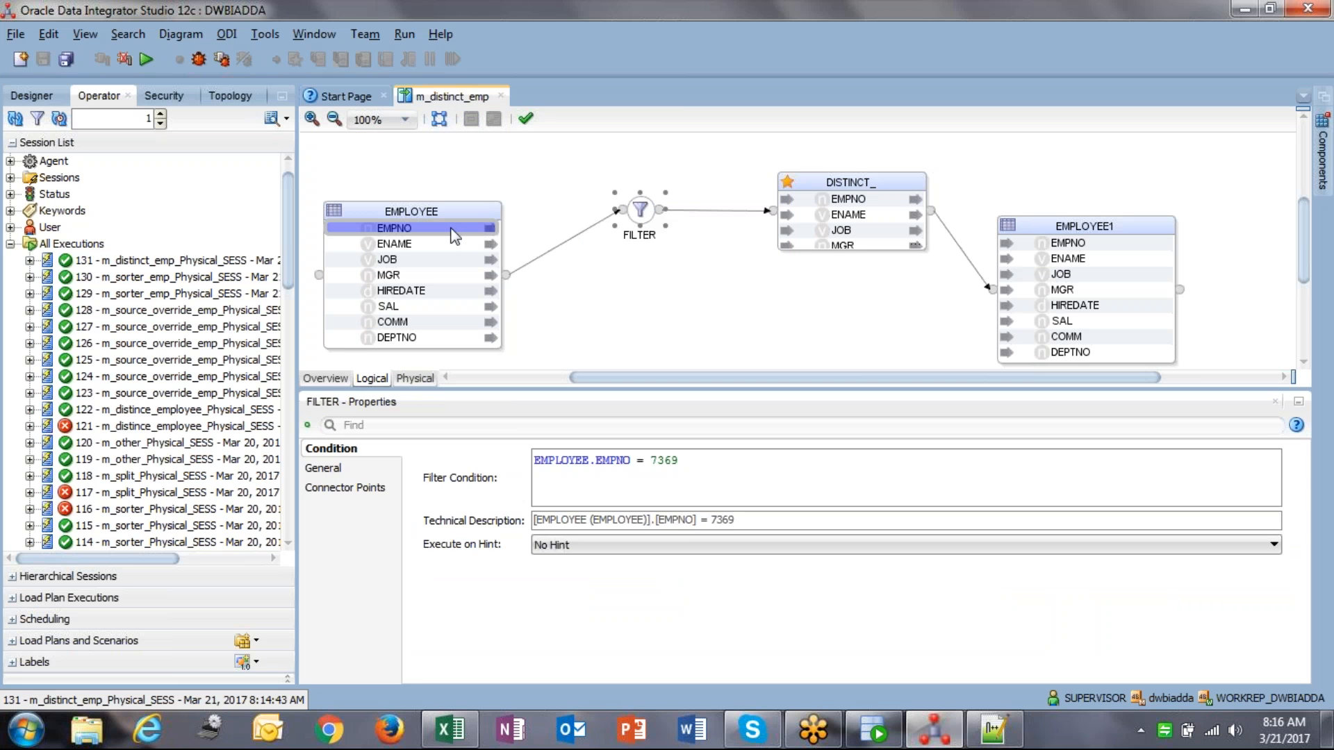
pyautogui.click(423, 211)
pyautogui.moveTo(430, 197); pyautogui.dragTo(430, 195)
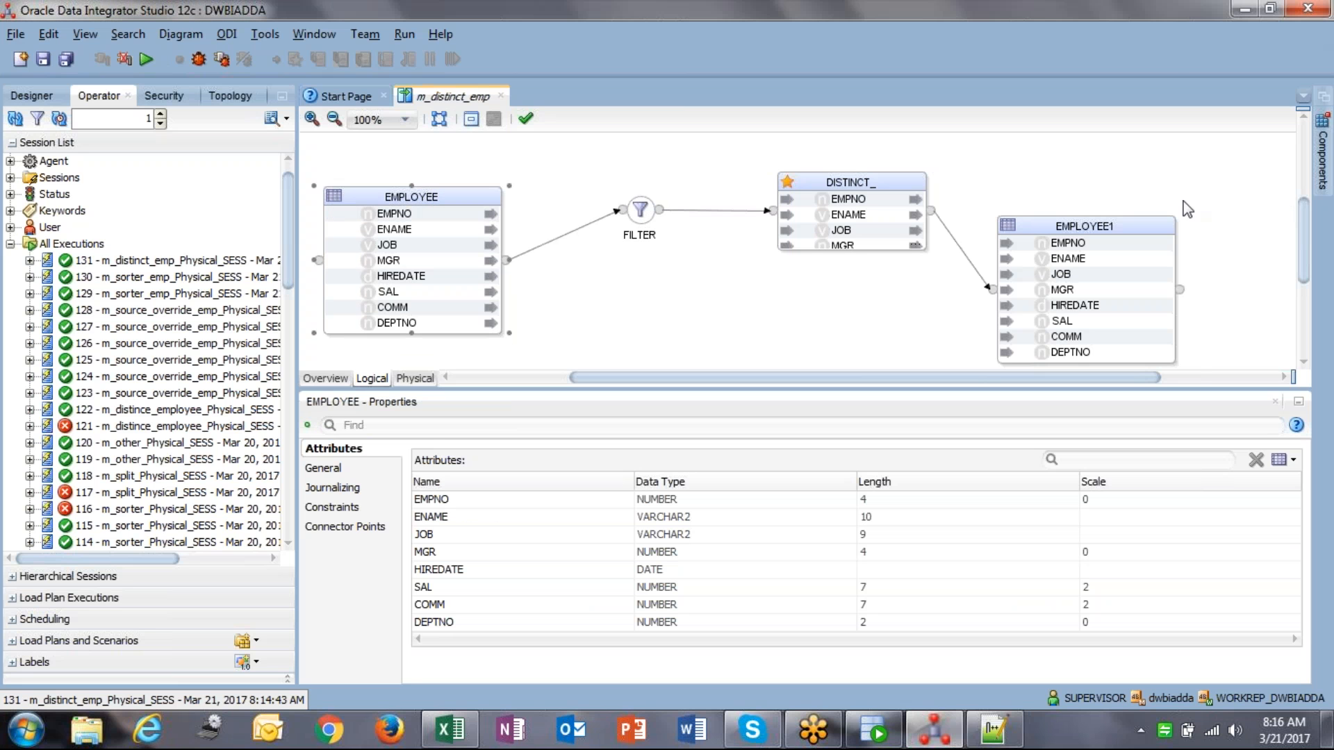
pyautogui.click(991, 135)
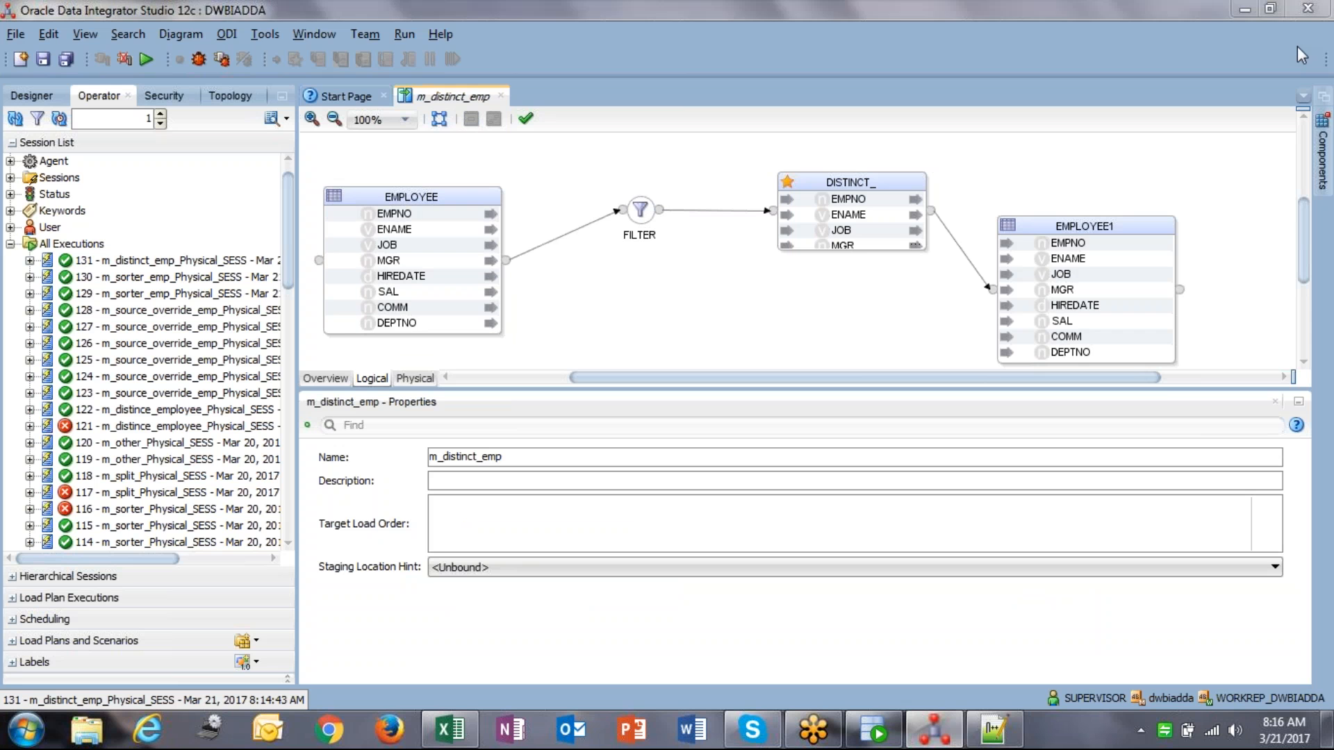
# Step: Show the Designer project tree and collapse the Oracle_Batch_7_30_am model
pyautogui.click(1322, 153)
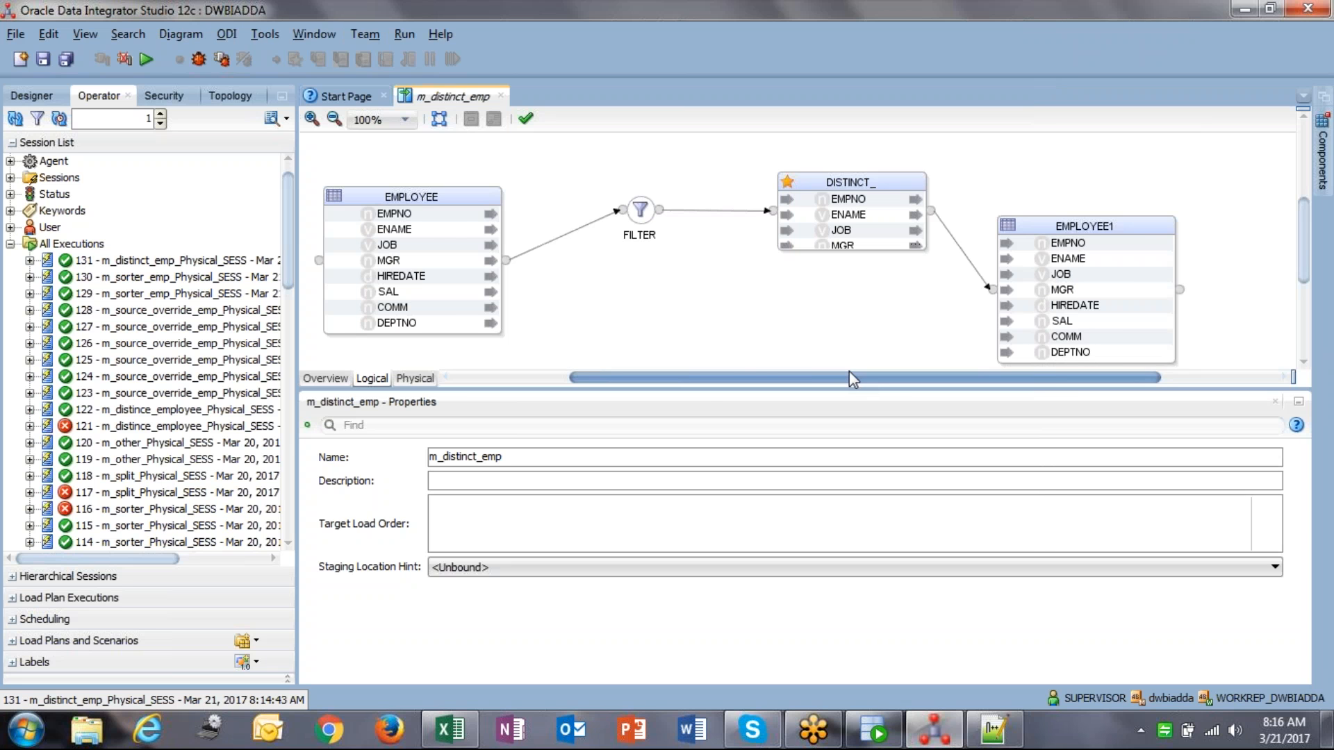
pyautogui.moveTo(849, 369); pyautogui.dragTo(705, 410)
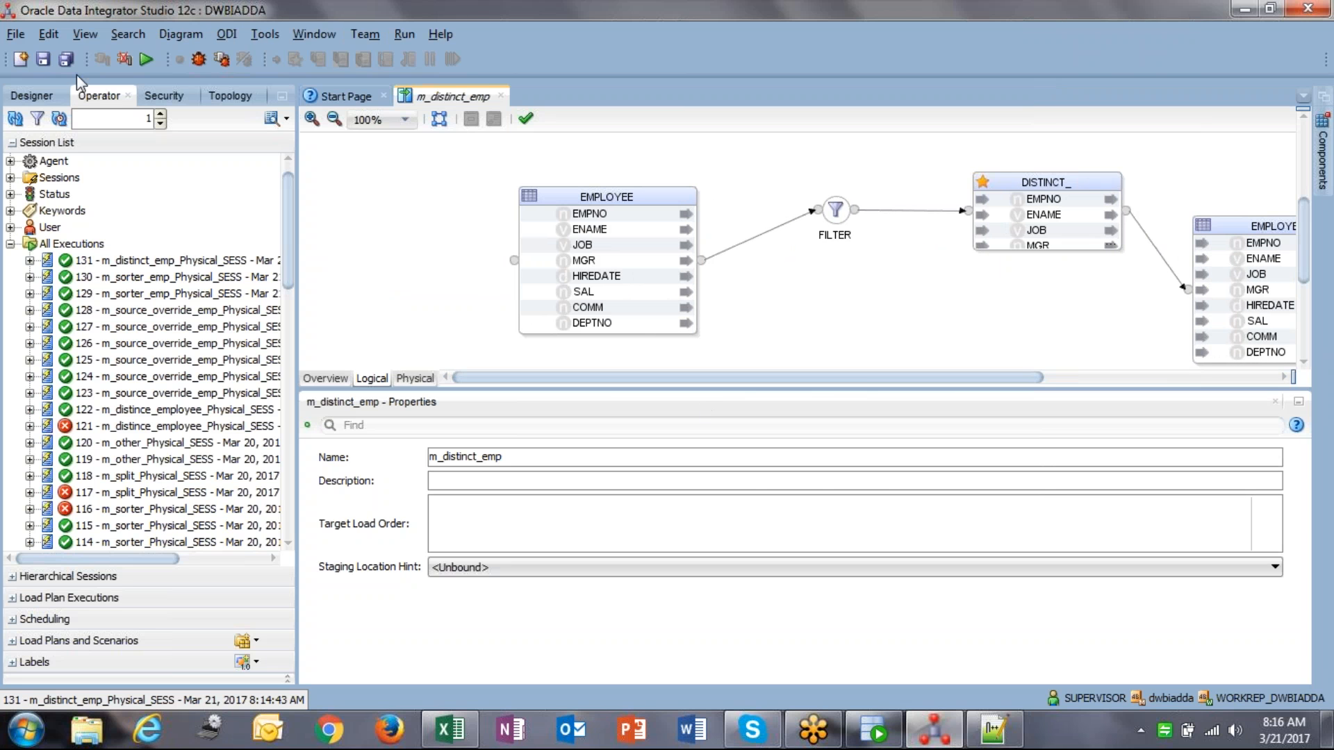
pyautogui.click(31, 95)
pyautogui.click(10, 409)
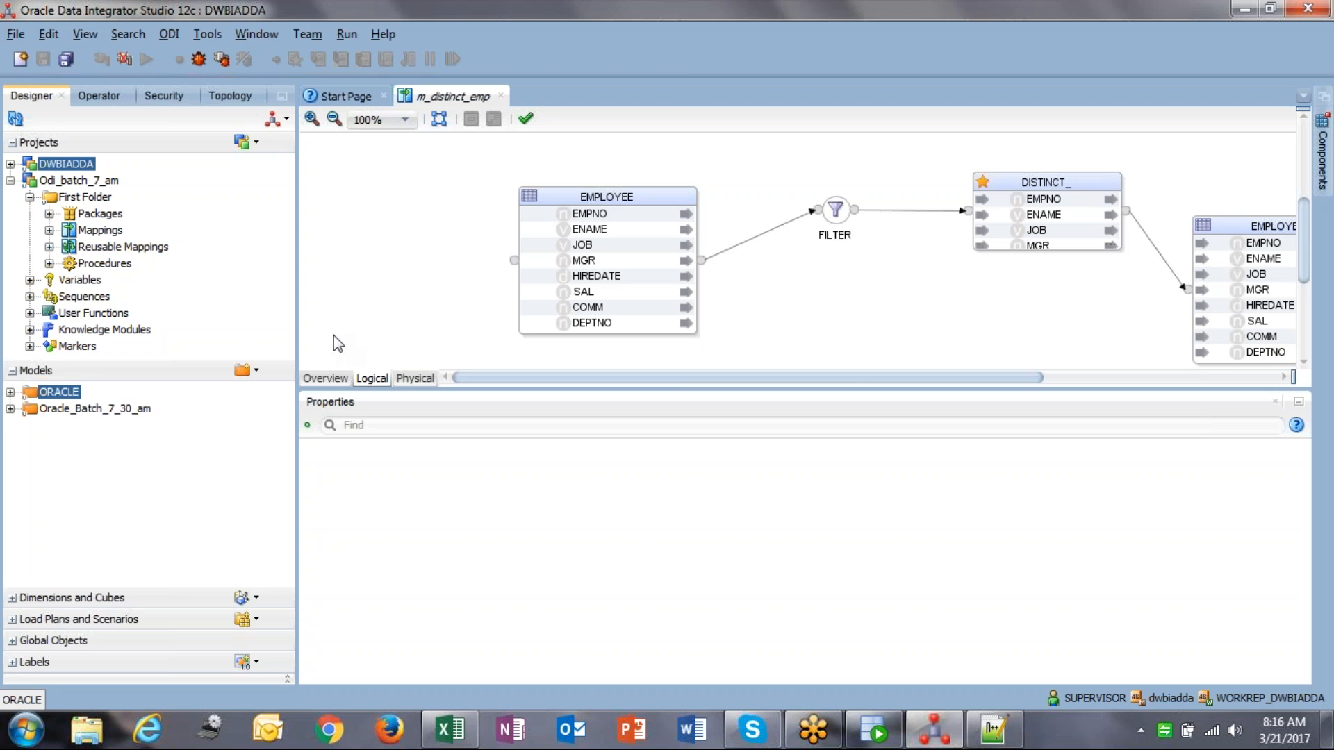
pyautogui.click(466, 306)
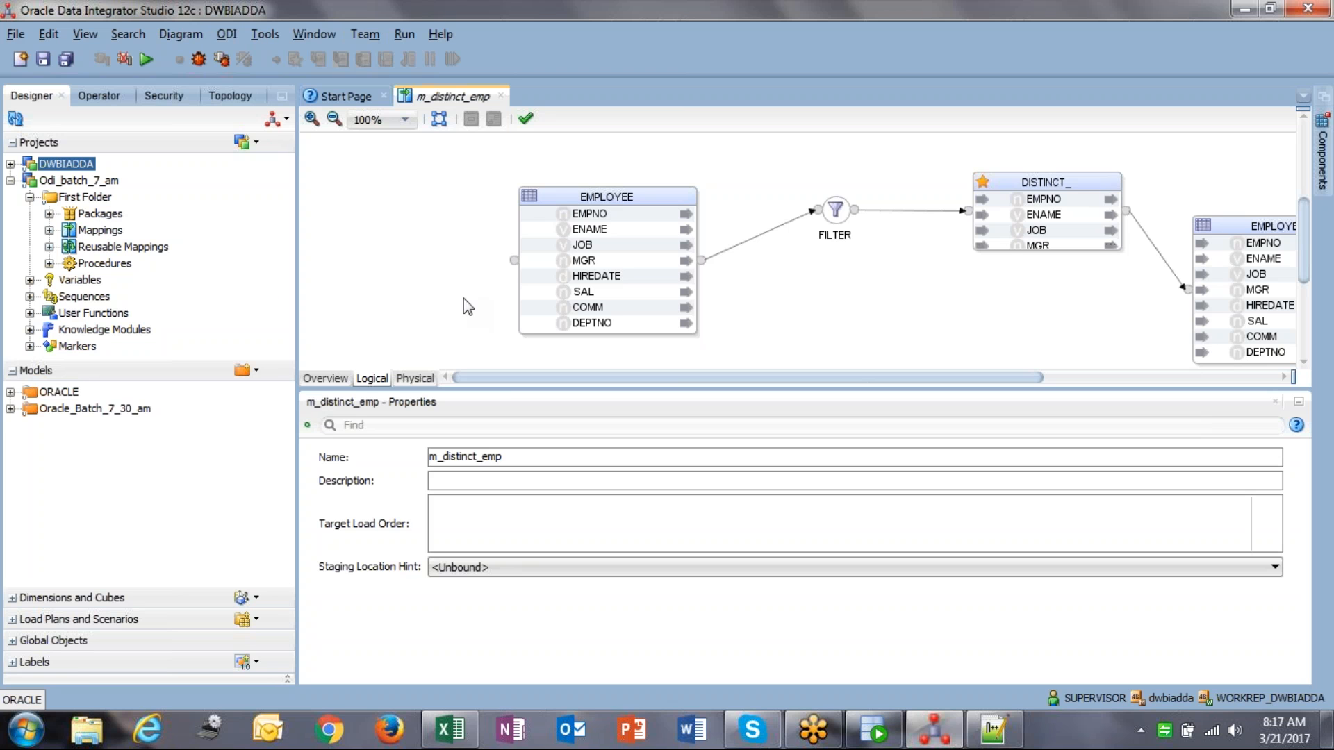